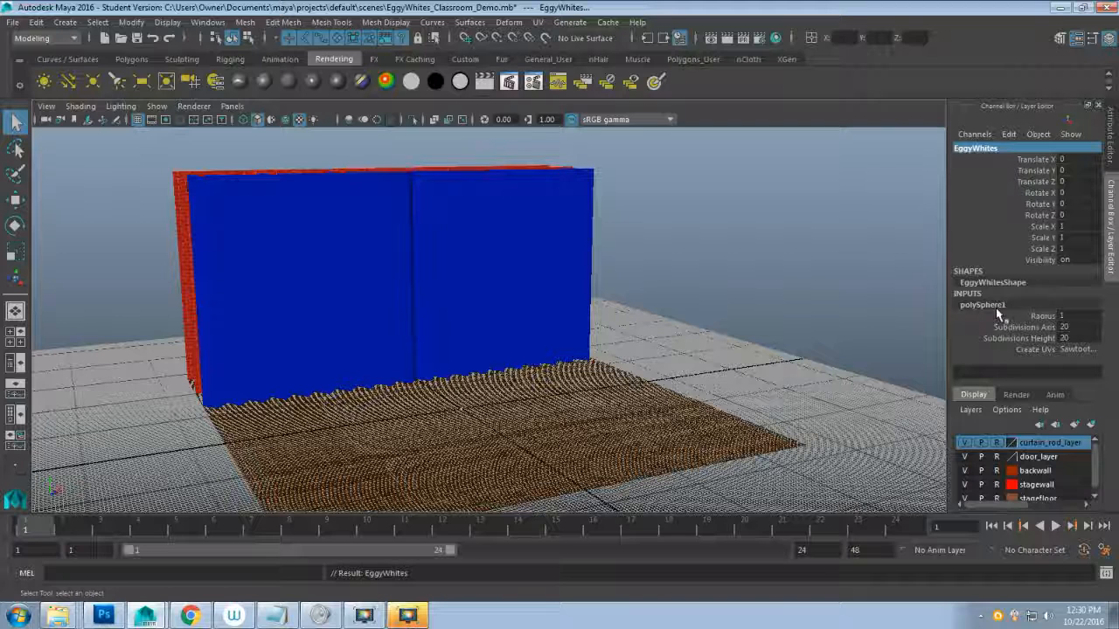
- Set the EggyWhites sphere's radius to 28
{"action": "left_click", "coordinate": [1067, 317]}
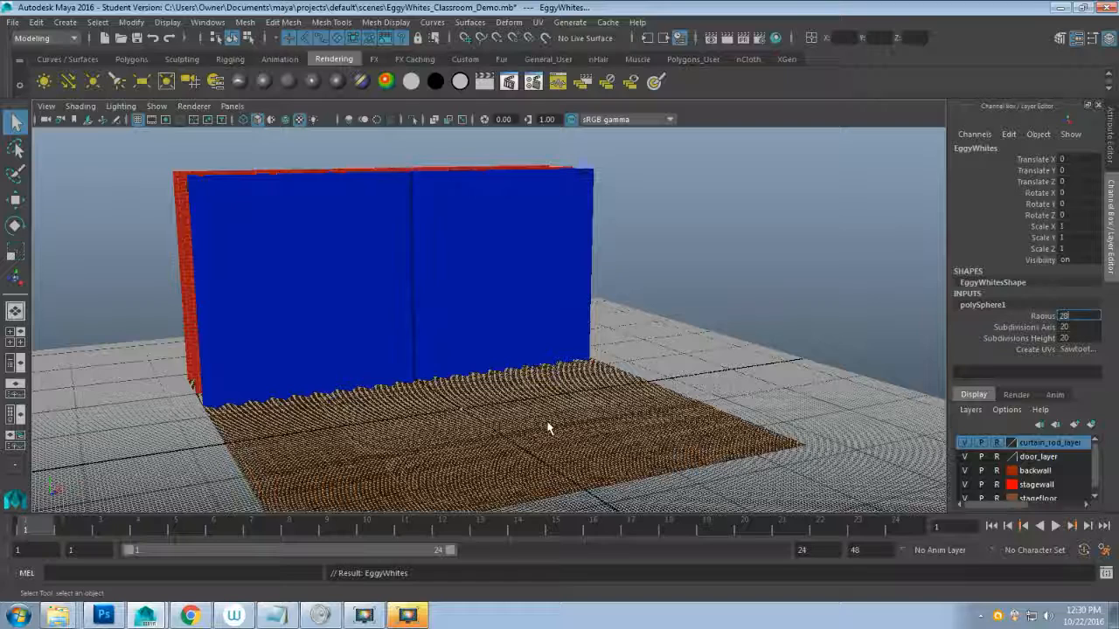
{"action": "key", "text": "Return"}
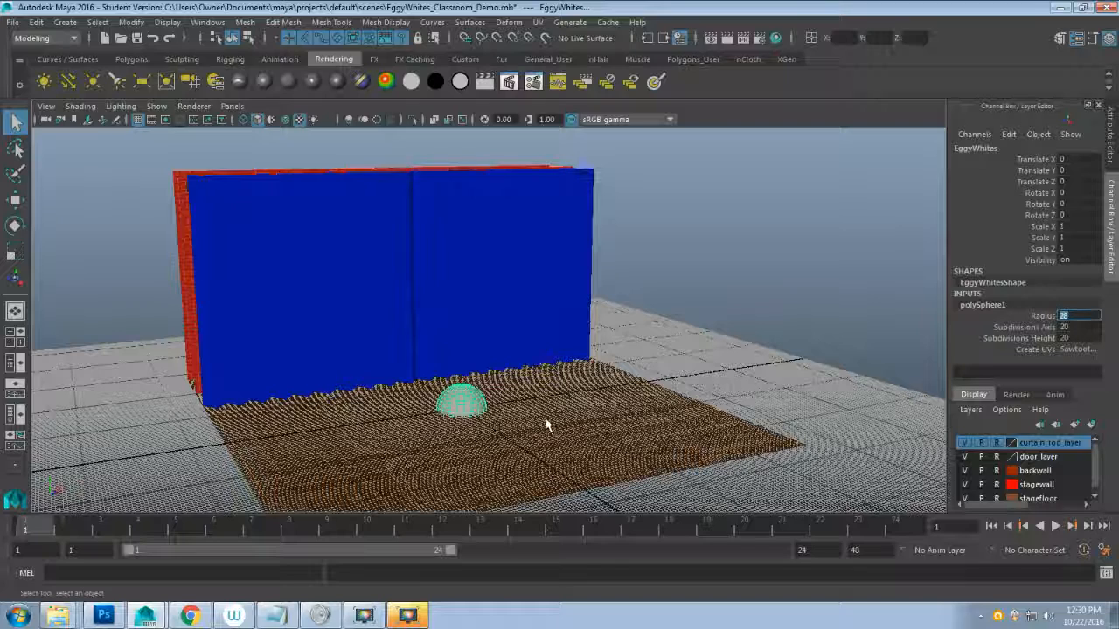
{"action": "scroll", "coordinate": [505, 450], "scroll_direction": "up", "scroll_amount": 3}
{"action": "left_click_drag", "start_coordinate": [504, 451], "coordinate": [483, 446], "text": "alt"}
{"action": "scroll", "coordinate": [560, 404], "scroll_direction": "up", "scroll_amount": 3}
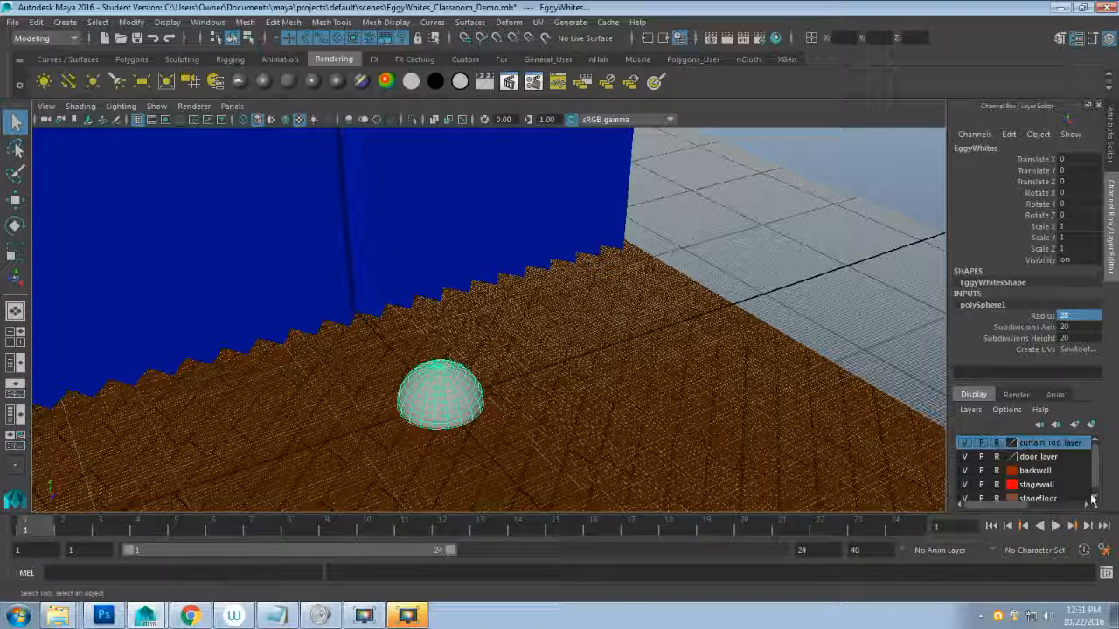
- Create a display layer from the two stage curtains, curtain_stage_right and curtain_stage_left
{"action": "left_click", "coordinate": [1091, 500]}
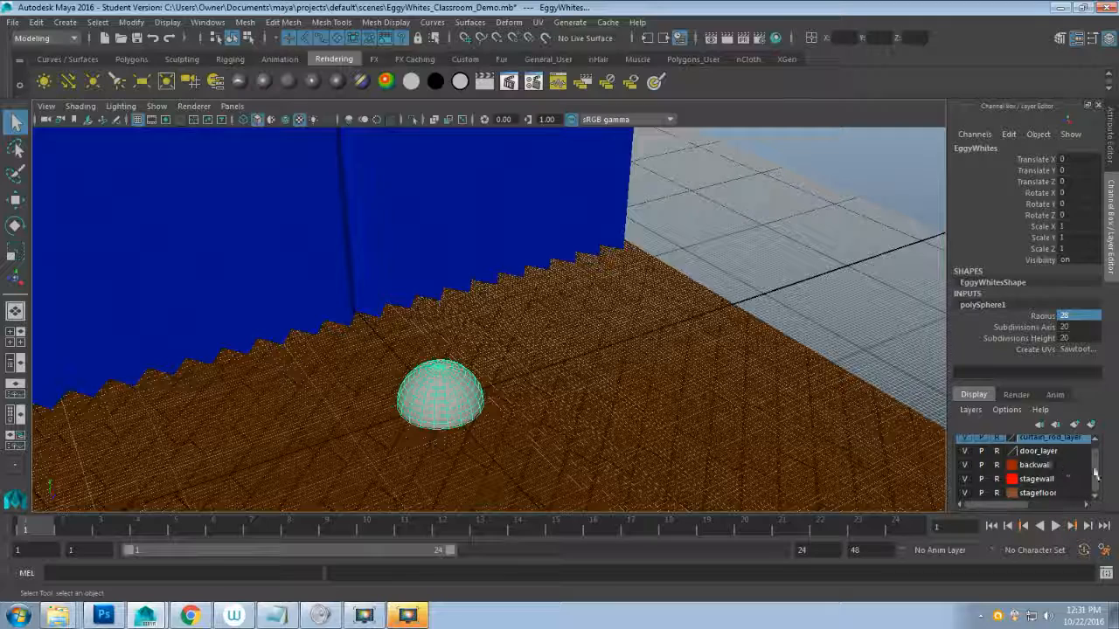
{"action": "left_click_drag", "start_coordinate": [1094, 468], "coordinate": [1095, 461]}
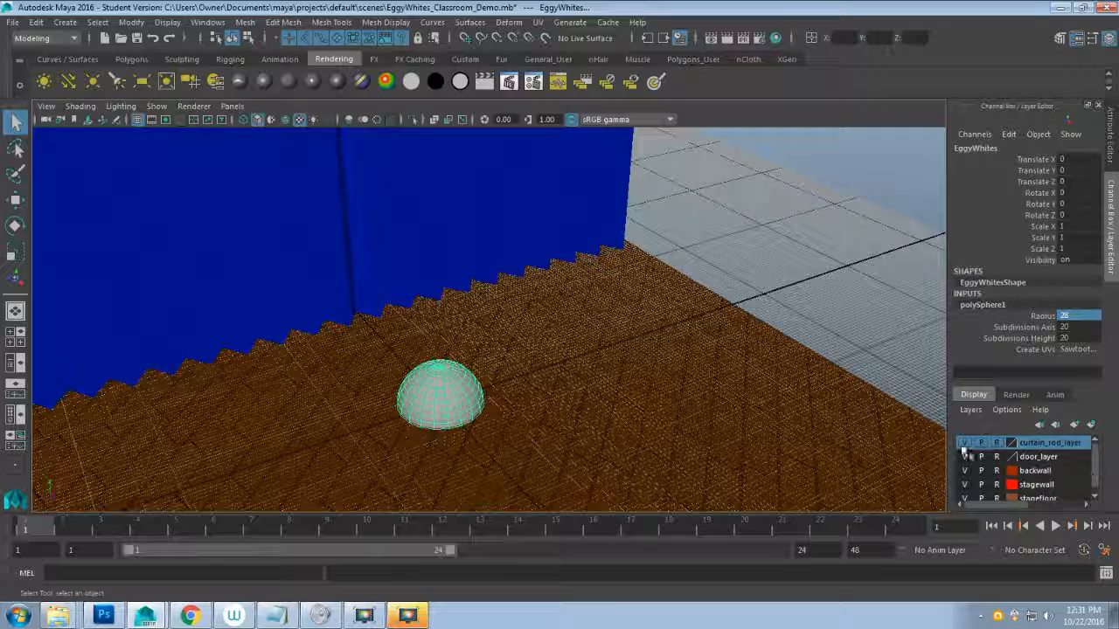
{"action": "left_click_drag", "start_coordinate": [582, 382], "coordinate": [459, 270], "text": "alt"}
{"action": "middle_click_drag", "start_coordinate": [459, 270], "coordinate": [425, 274], "text": "alt"}
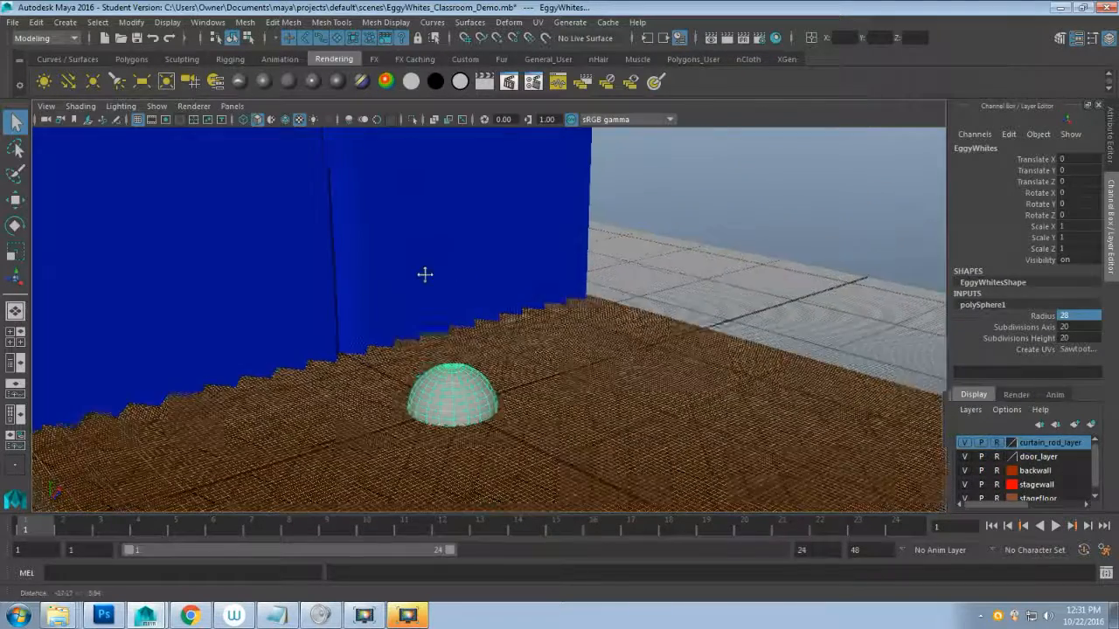
{"action": "mouse_move", "coordinate": [425, 274]}
{"action": "left_mouse_down", "text": "alt"}
{"action": "mouse_move", "coordinate": [504, 306]}
{"action": "mouse_move", "coordinate": [417, 275]}
{"action": "left_mouse_up", "text": "alt"}
{"action": "left_click", "coordinate": [420, 273]}
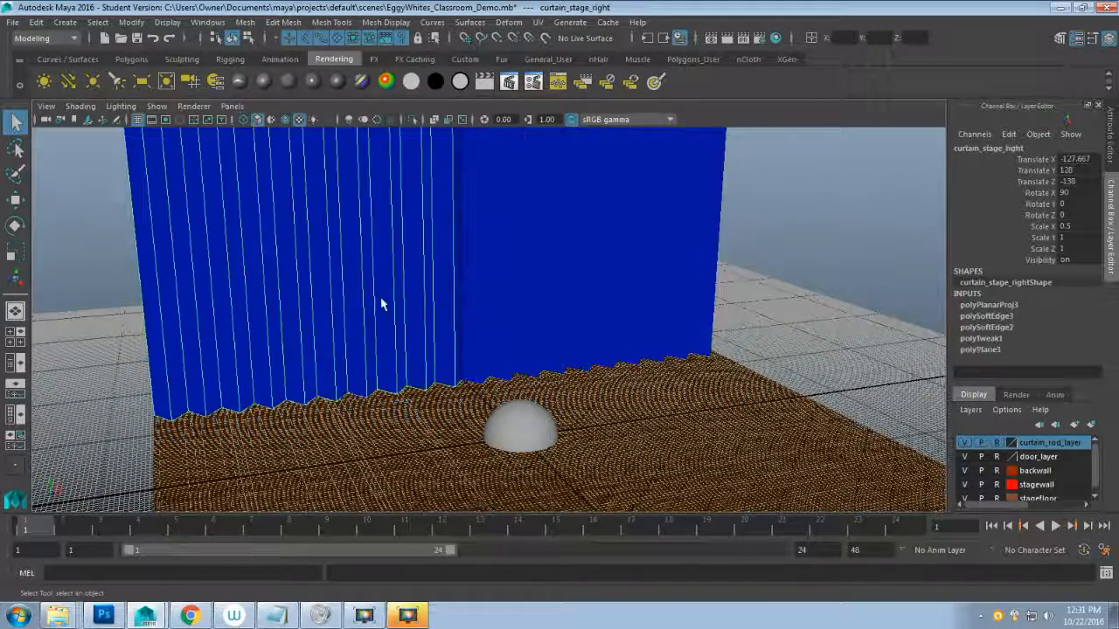
{"action": "left_click", "coordinate": [612, 302]}
{"action": "left_click", "coordinate": [970, 410]}
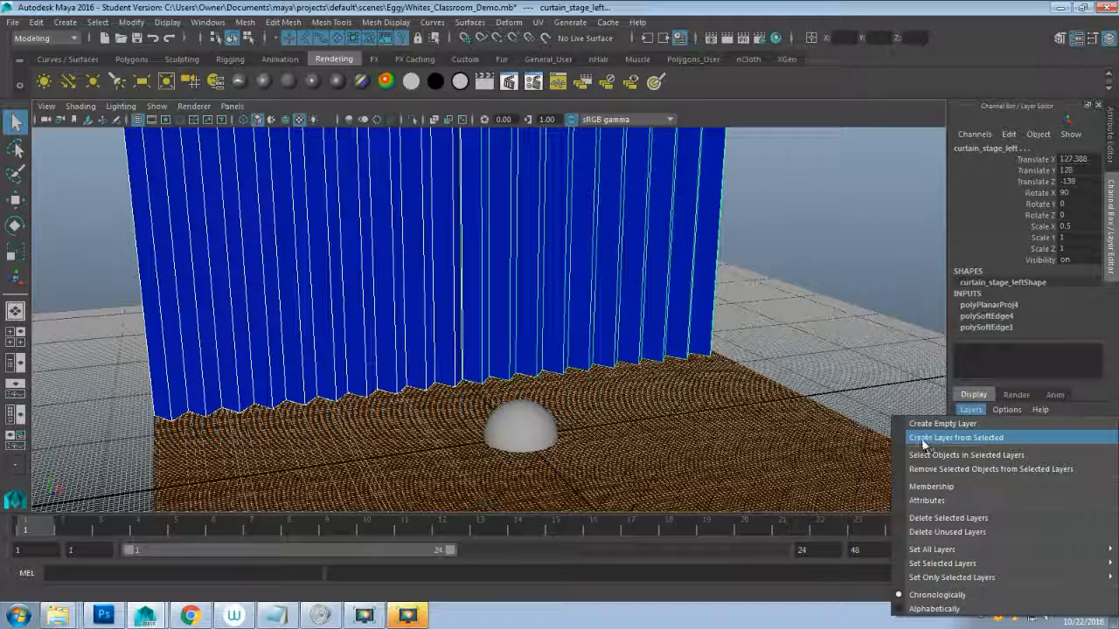
{"action": "left_click", "coordinate": [981, 438]}
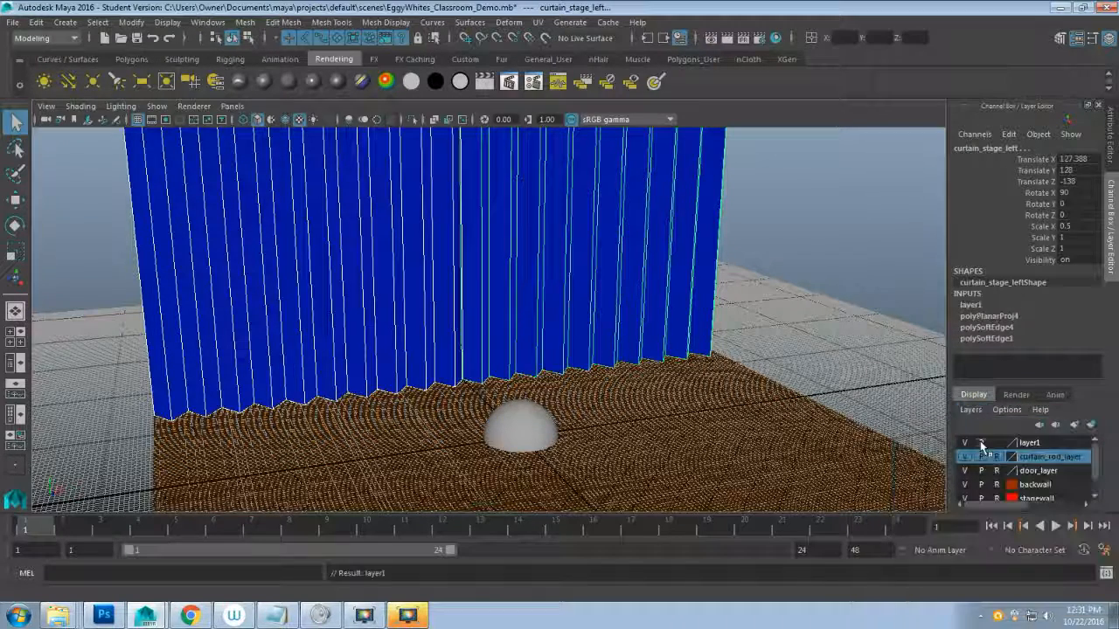
- Rename the new curtain display layer to Curtain_Layer and give it the bright blue index color
{"action": "double_click", "coordinate": [1028, 444]}
{"action": "left_click", "coordinate": [511, 319]}
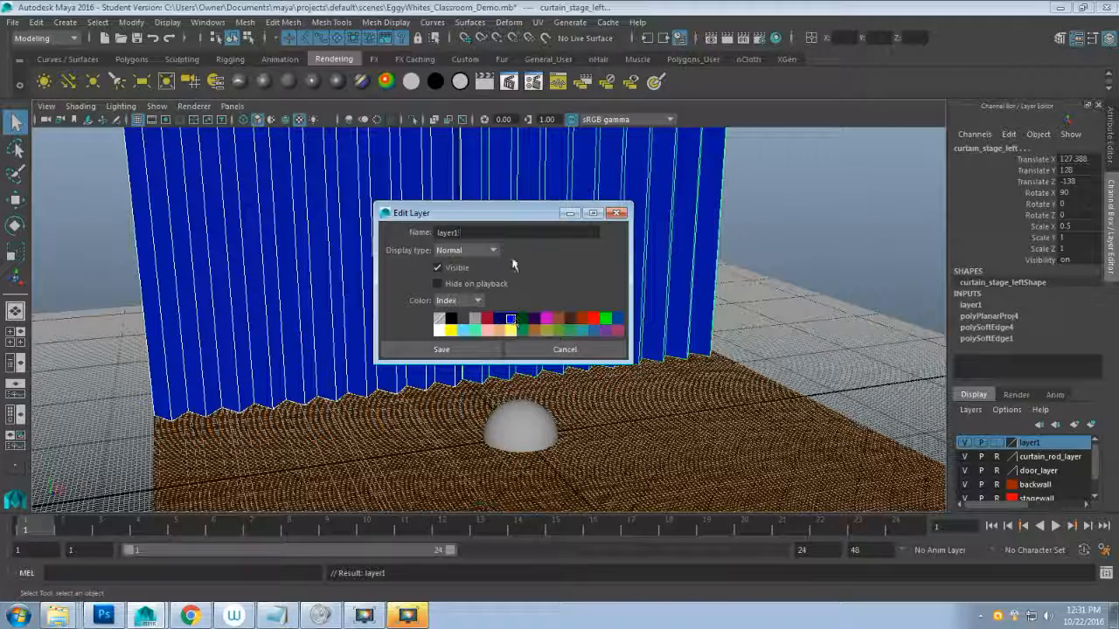
{"action": "left_click_drag", "start_coordinate": [507, 231], "coordinate": [361, 236]}
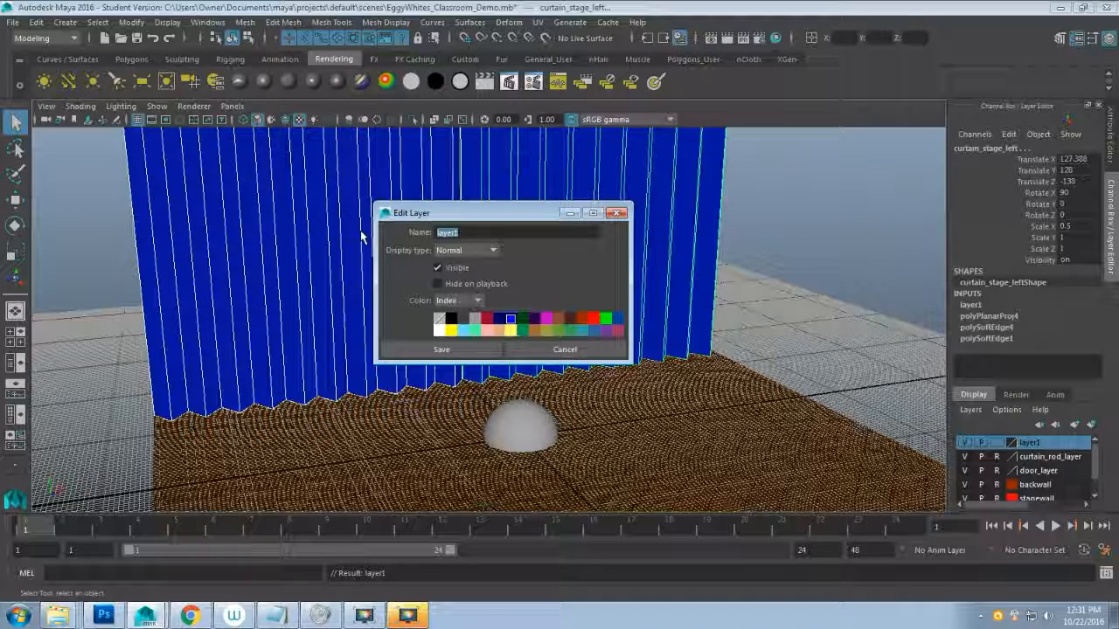
{"action": "type", "text": "Curtain_L"}
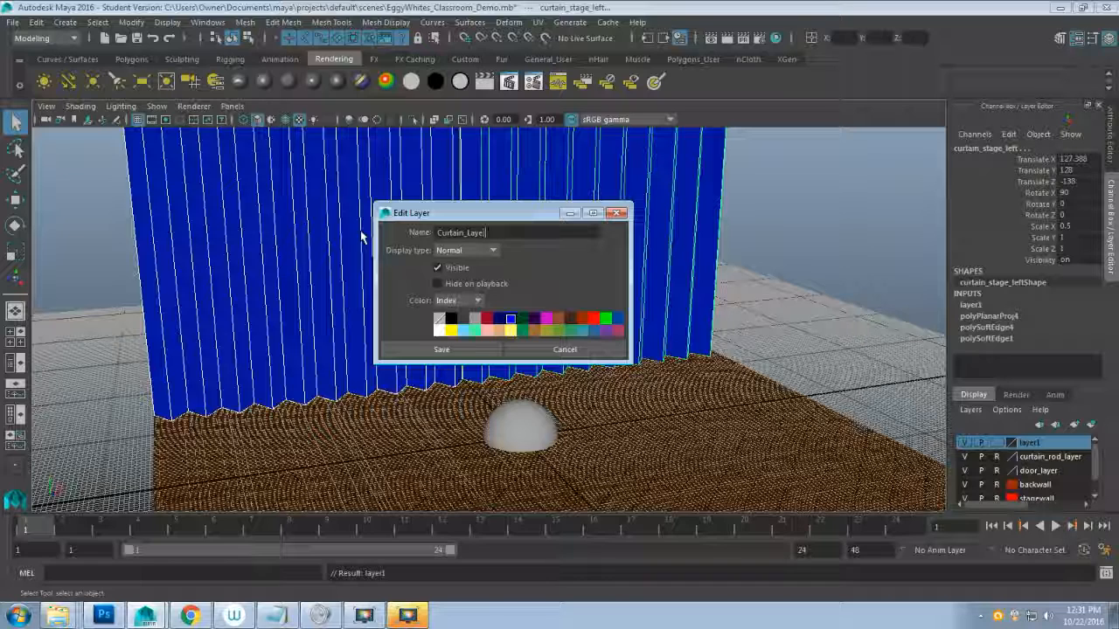
{"action": "left_click", "coordinate": [431, 349]}
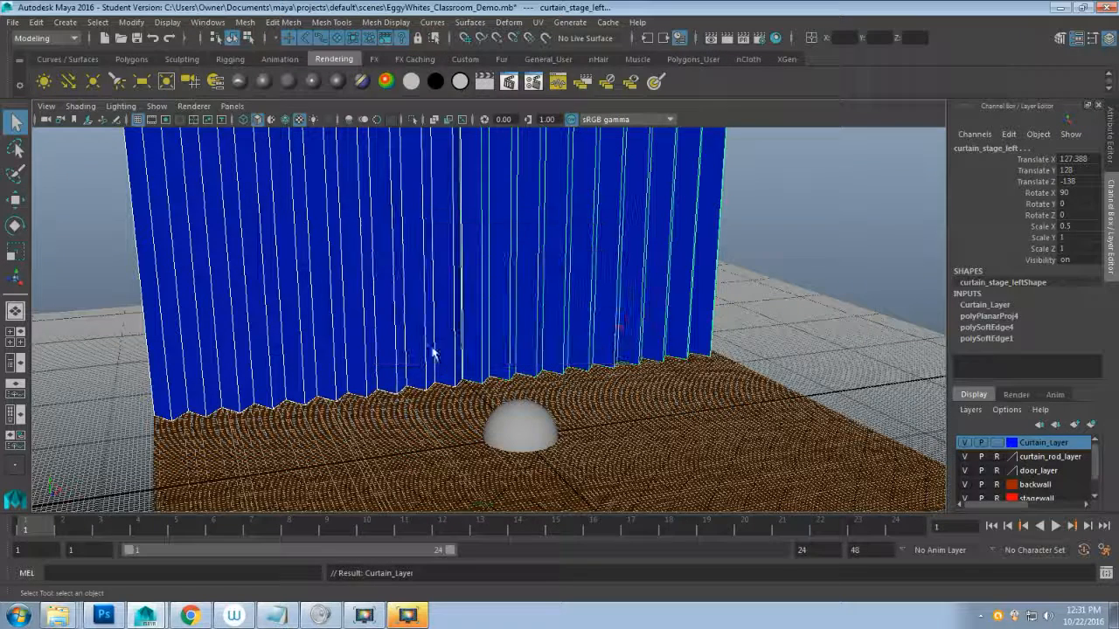
- Hide Curtain_Layer and set its display type to reference
{"action": "left_click", "coordinate": [968, 443]}
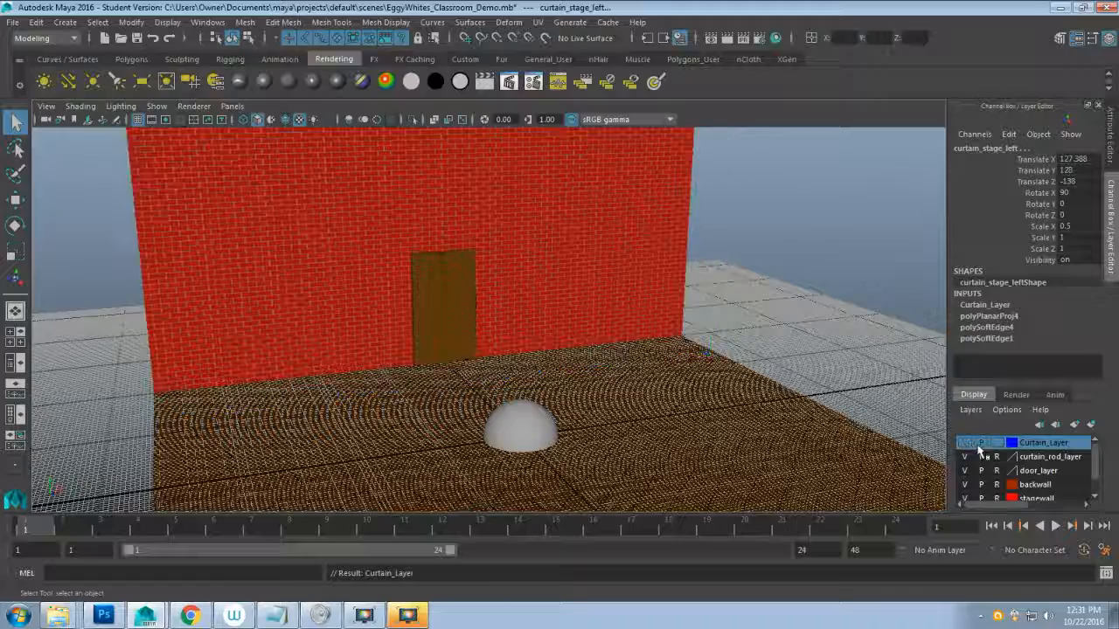
{"action": "left_click", "coordinate": [994, 444]}
{"action": "left_click", "coordinate": [994, 445]}
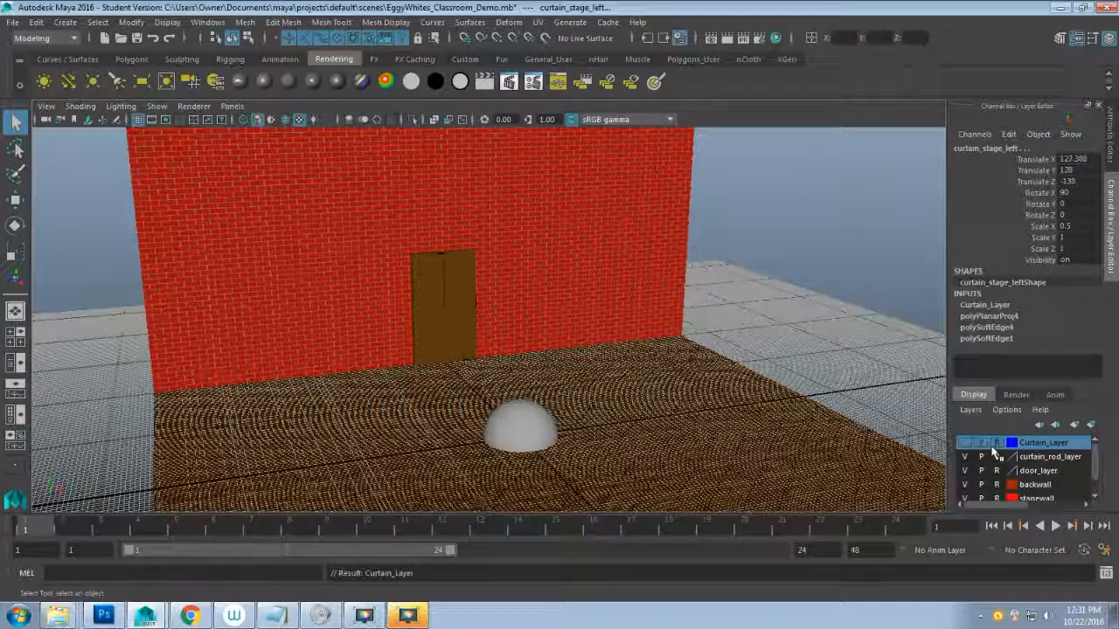
- Move the EggyWhites sphere up to about 58 in Y and back to about -148 in Z, in front of the door
{"action": "left_click", "coordinate": [528, 430]}
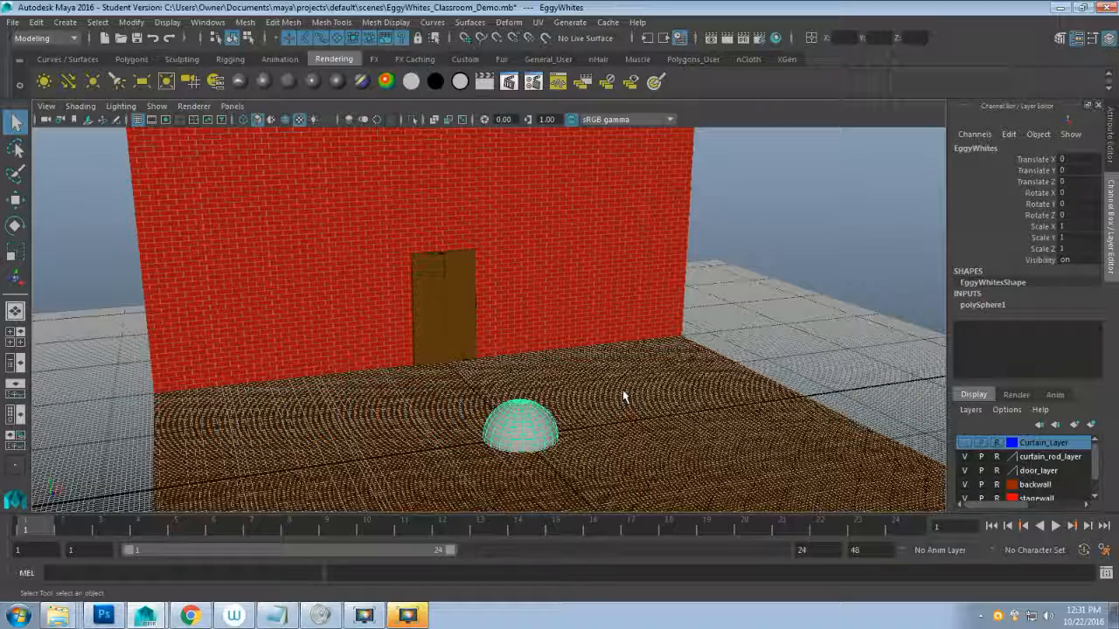
{"action": "key", "text": "w"}
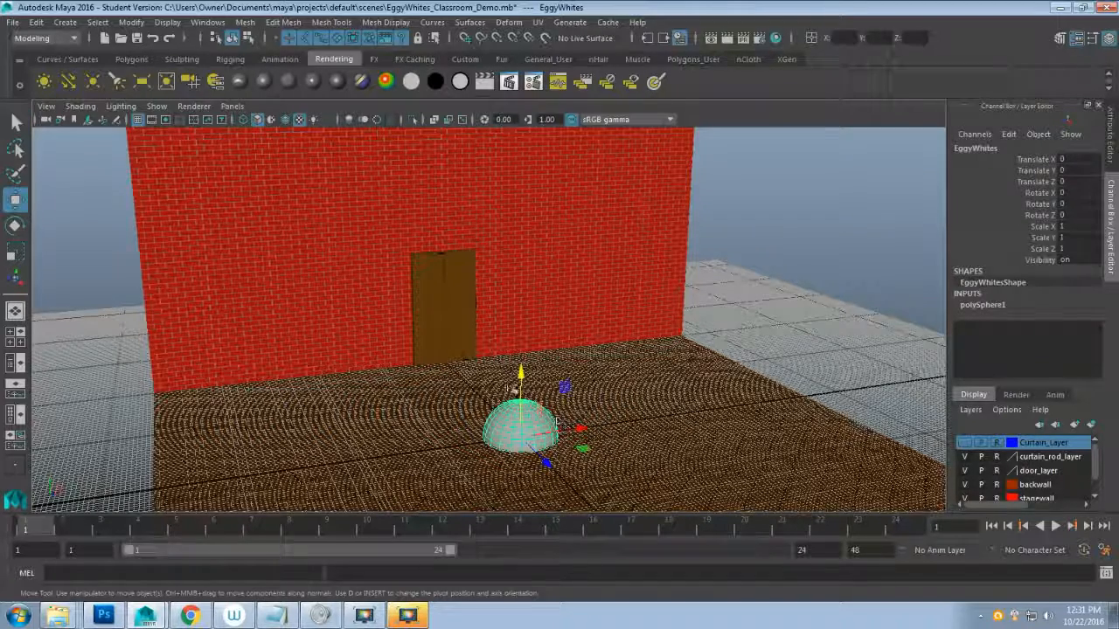
{"action": "left_click_drag", "start_coordinate": [513, 376], "coordinate": [511, 297]}
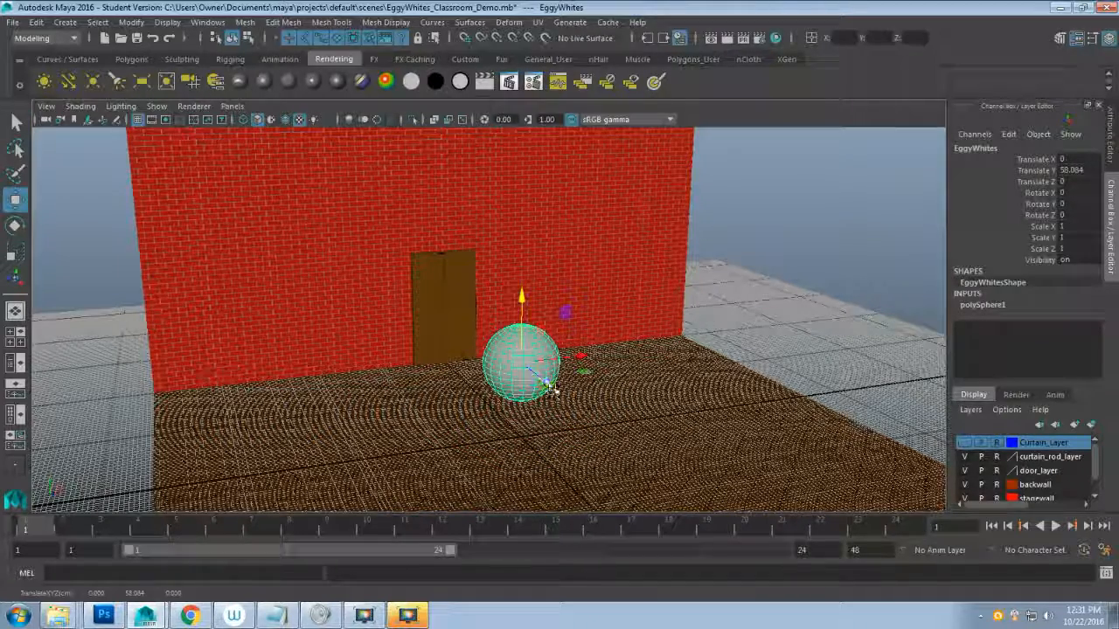
{"action": "left_click_drag", "start_coordinate": [542, 389], "coordinate": [473, 351]}
{"action": "right_click_drag", "start_coordinate": [473, 422], "coordinate": [515, 404], "text": "alt"}
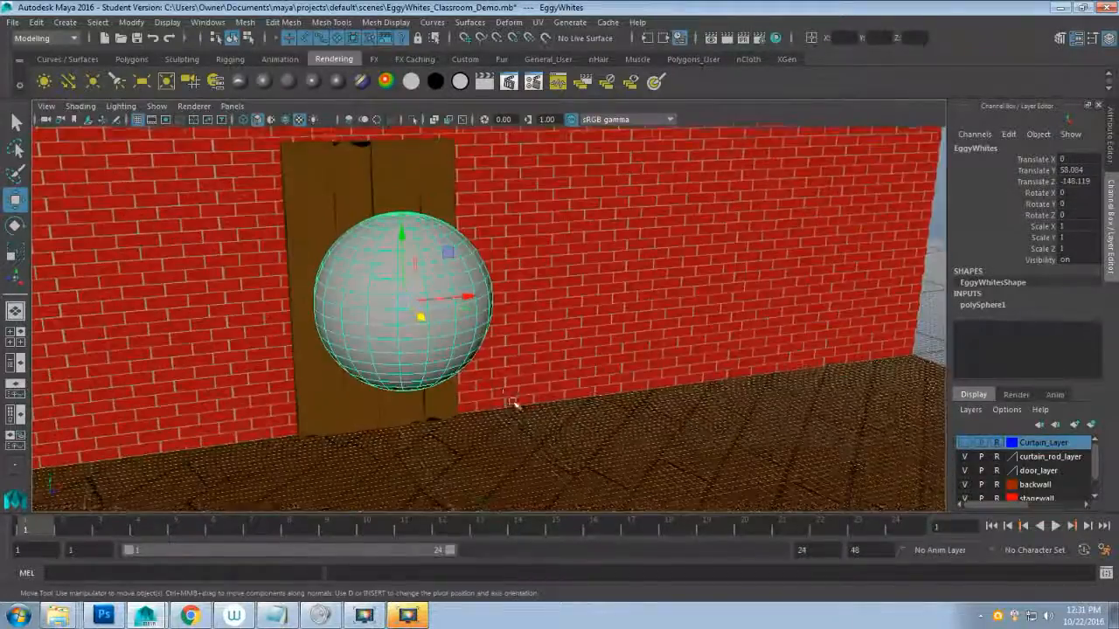
- Reduce the EggyWhites sphere's radius to 20 so it suits the door's size
{"action": "left_click_drag", "start_coordinate": [515, 405], "coordinate": [512, 434], "text": "alt"}
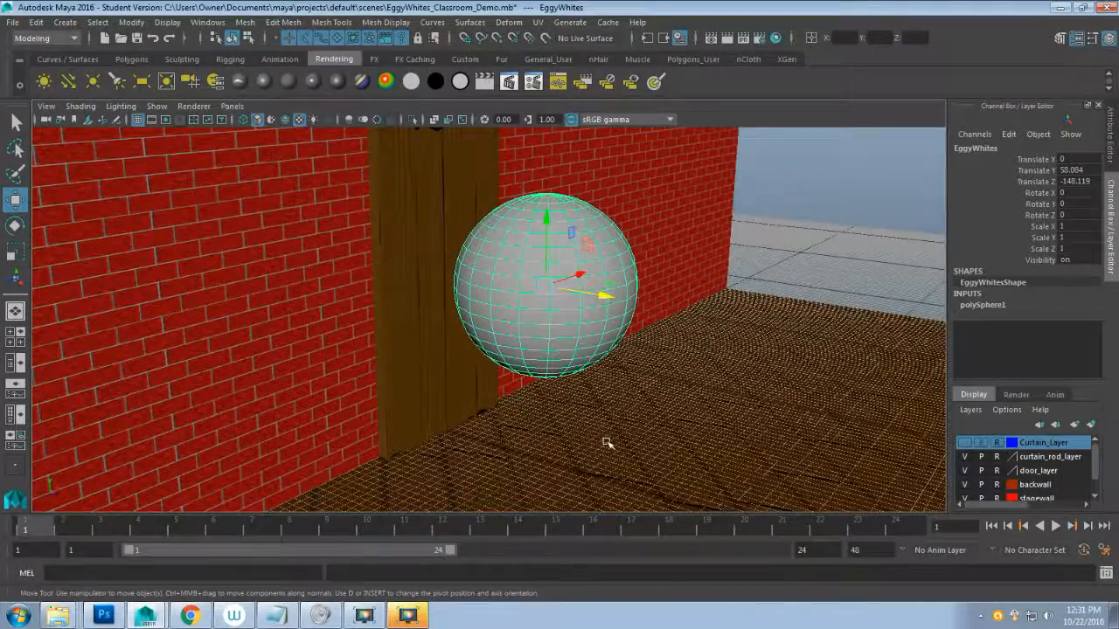
{"action": "left_click_drag", "start_coordinate": [607, 445], "coordinate": [518, 398], "text": "alt"}
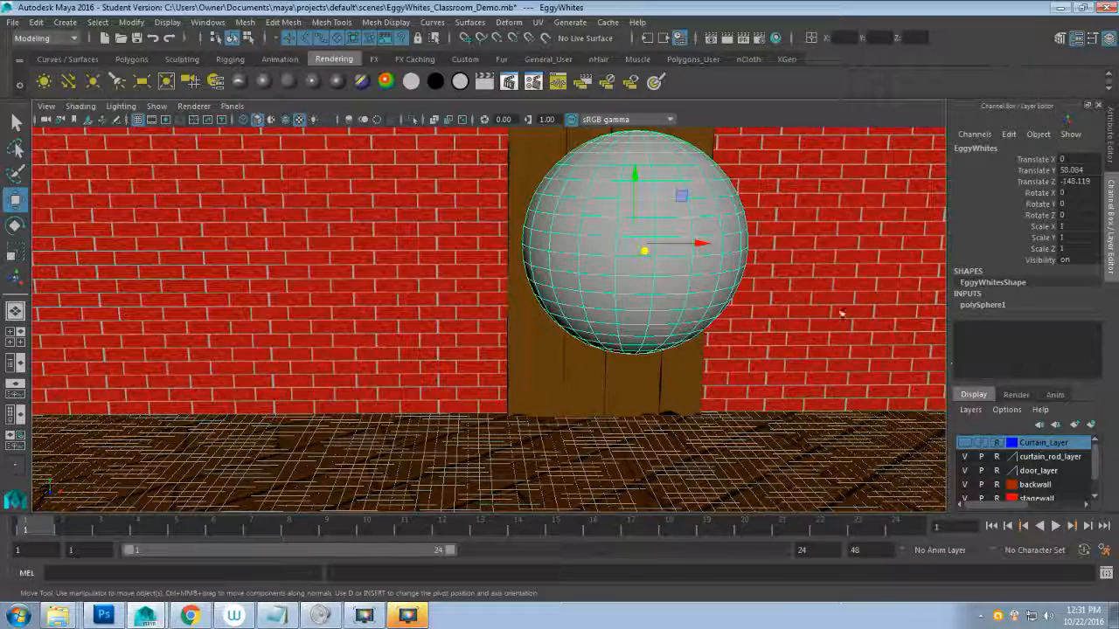
{"action": "left_click", "coordinate": [983, 305]}
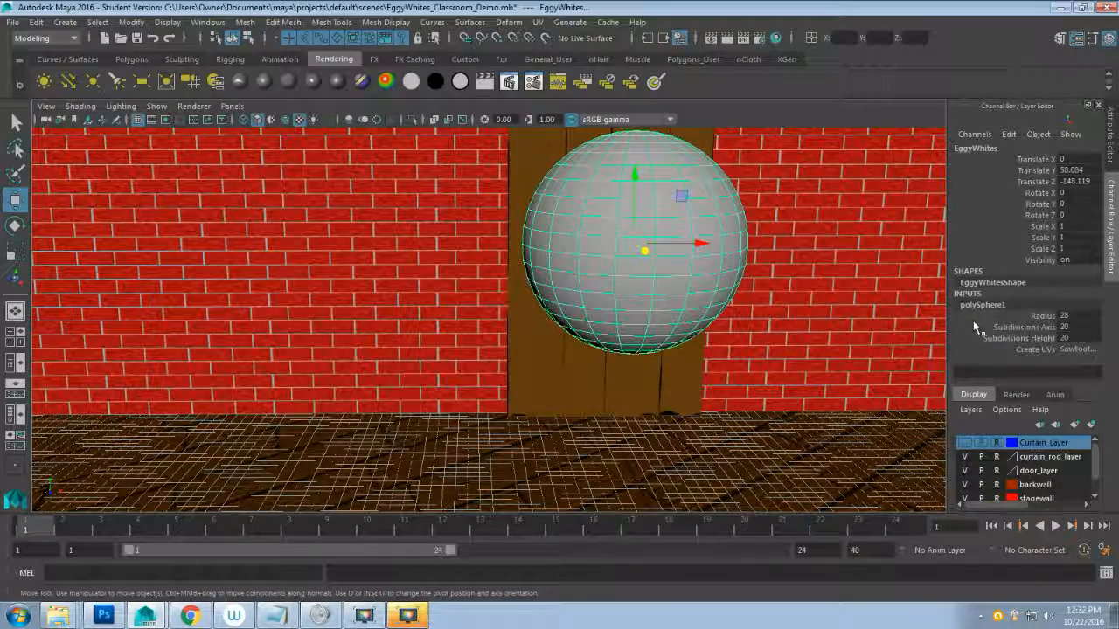
{"action": "left_click", "coordinate": [1084, 316]}
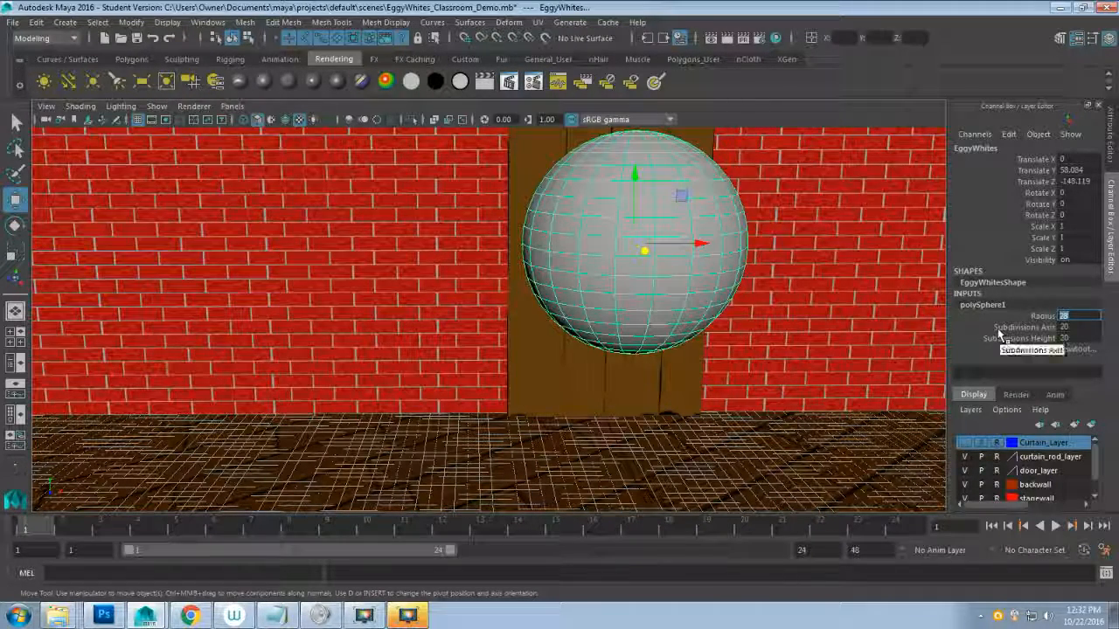
{"action": "type", "text": "20"}
{"action": "key", "text": "Return"}
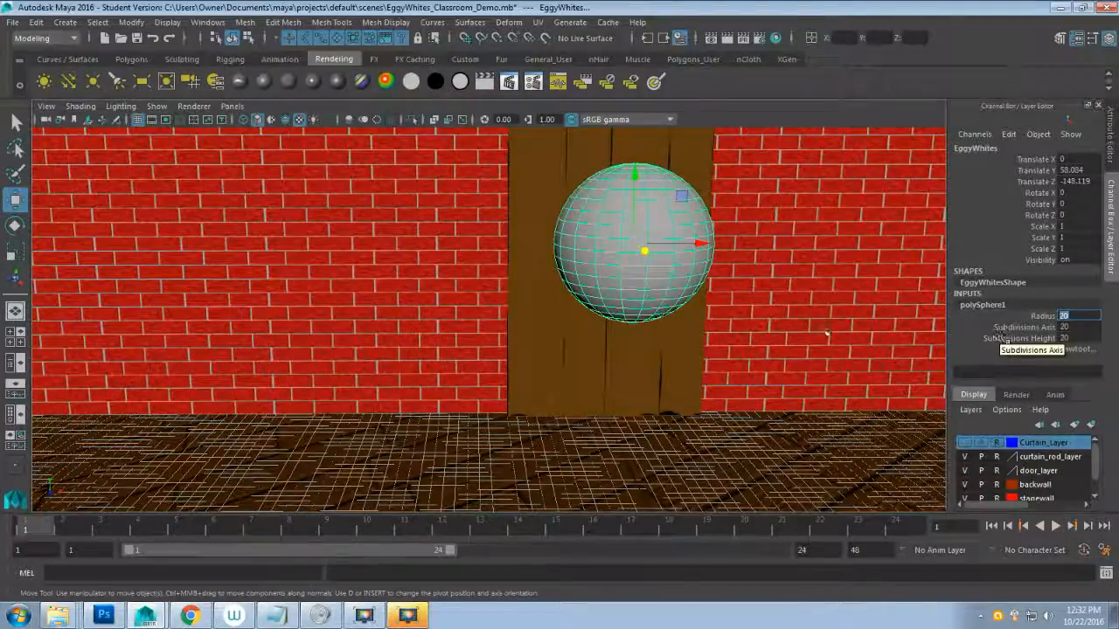
- Stretch the EggyWhites sphere vertically into an egg shape by setting its Y scale to 1.25
{"action": "scroll", "coordinate": [662, 369], "scroll_direction": "down", "scroll_amount": 2}
{"action": "scroll", "coordinate": [663, 368], "scroll_direction": "up", "scroll_amount": 2}
{"action": "scroll", "coordinate": [665, 369], "scroll_direction": "down", "scroll_amount": 3}
{"action": "left_click_drag", "start_coordinate": [502, 430], "coordinate": [557, 411], "text": "alt"}
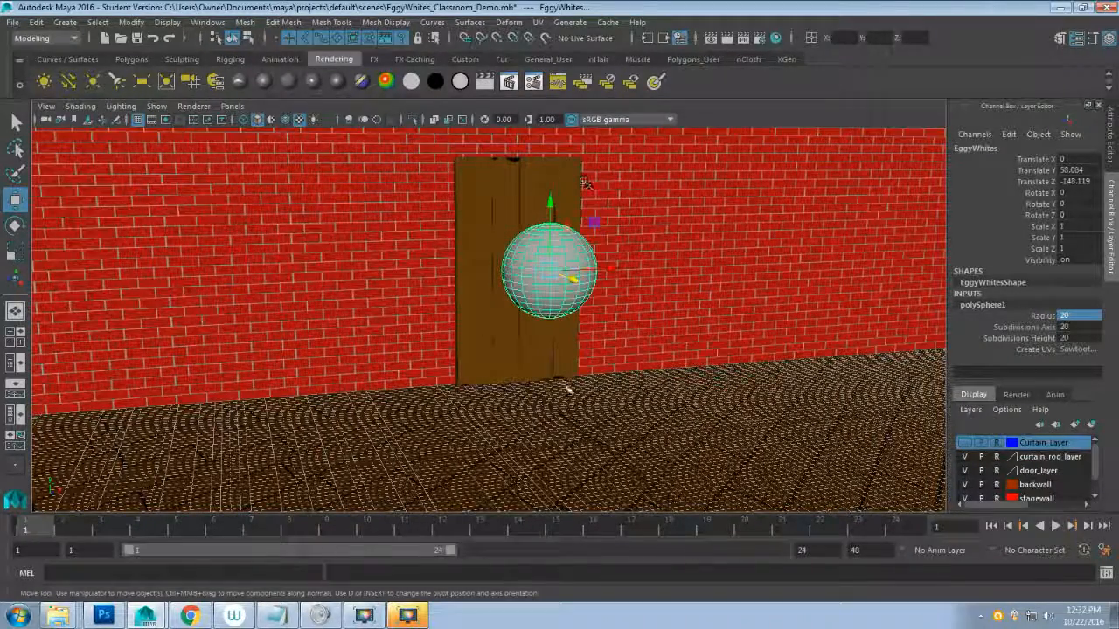
{"action": "left_click", "coordinate": [1046, 237]}
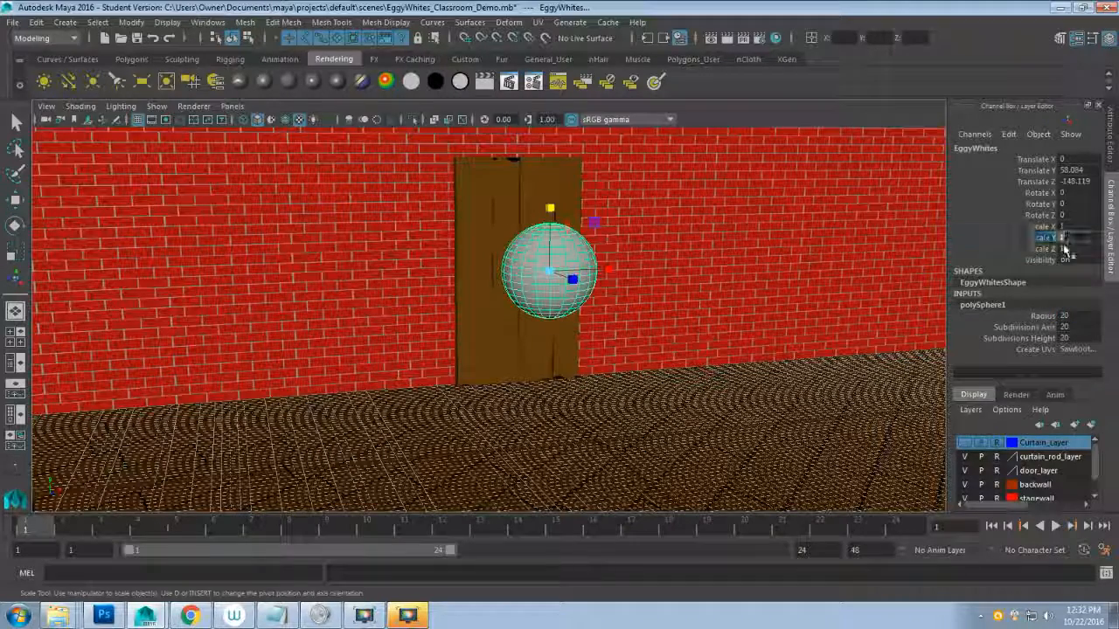
{"action": "left_click", "coordinate": [1063, 240]}
{"action": "type", "text": "1."}
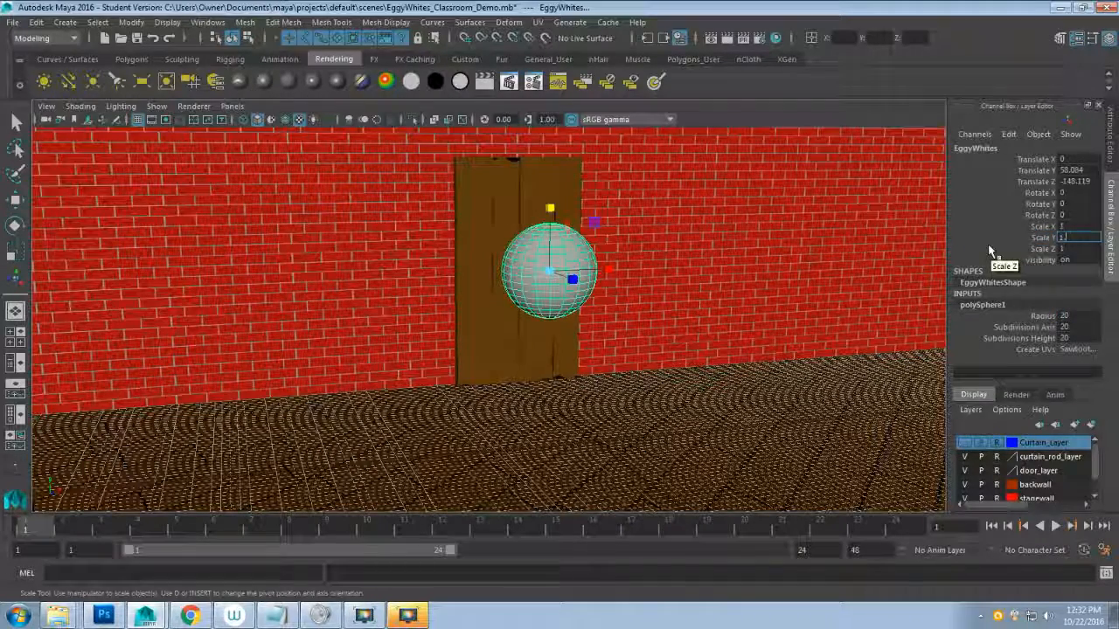
{"action": "type", "text": "25"}
{"action": "key", "text": "Return"}
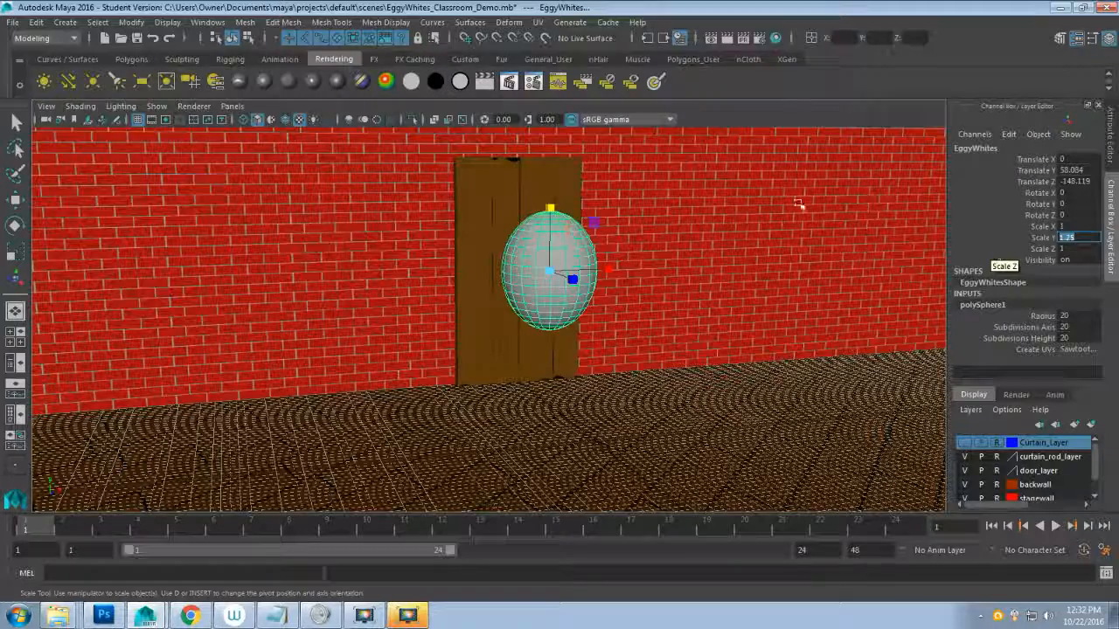
- Lower the egg toward the stage floor by setting its Y translation to 10
{"action": "scroll", "coordinate": [742, 221], "scroll_direction": "up", "scroll_amount": 3}
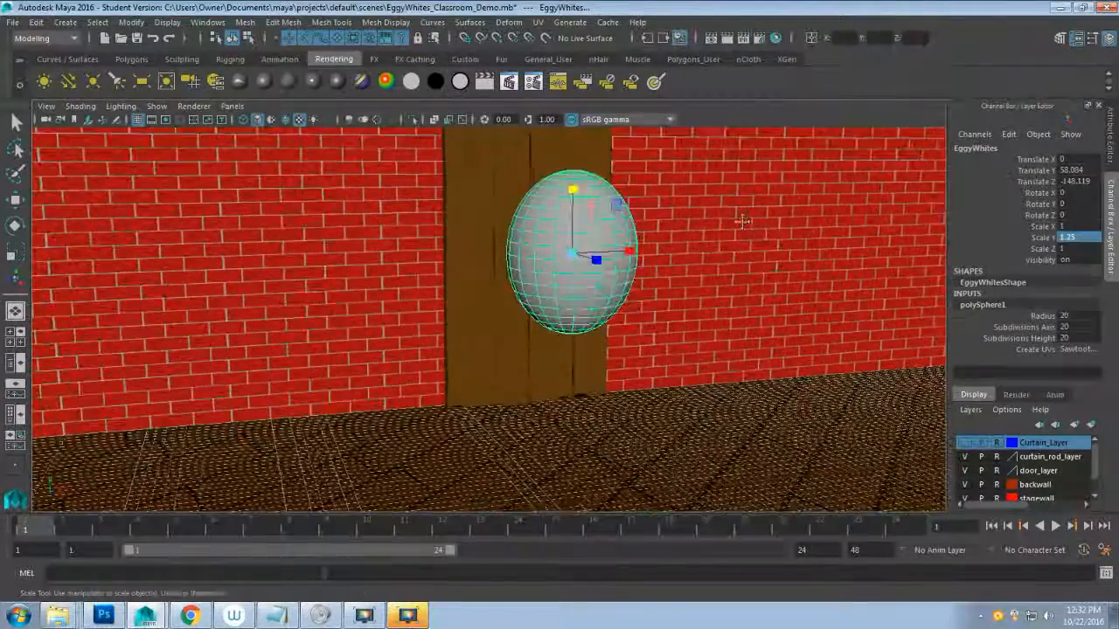
{"action": "left_click_drag", "start_coordinate": [741, 221], "coordinate": [692, 305], "text": "alt"}
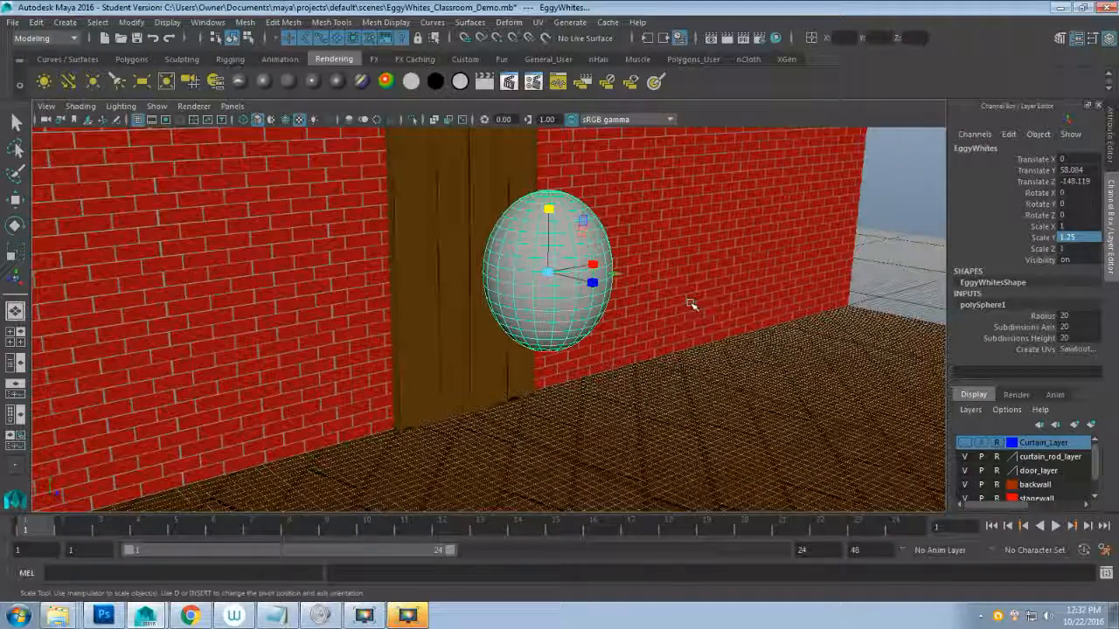
{"action": "key", "text": "w"}
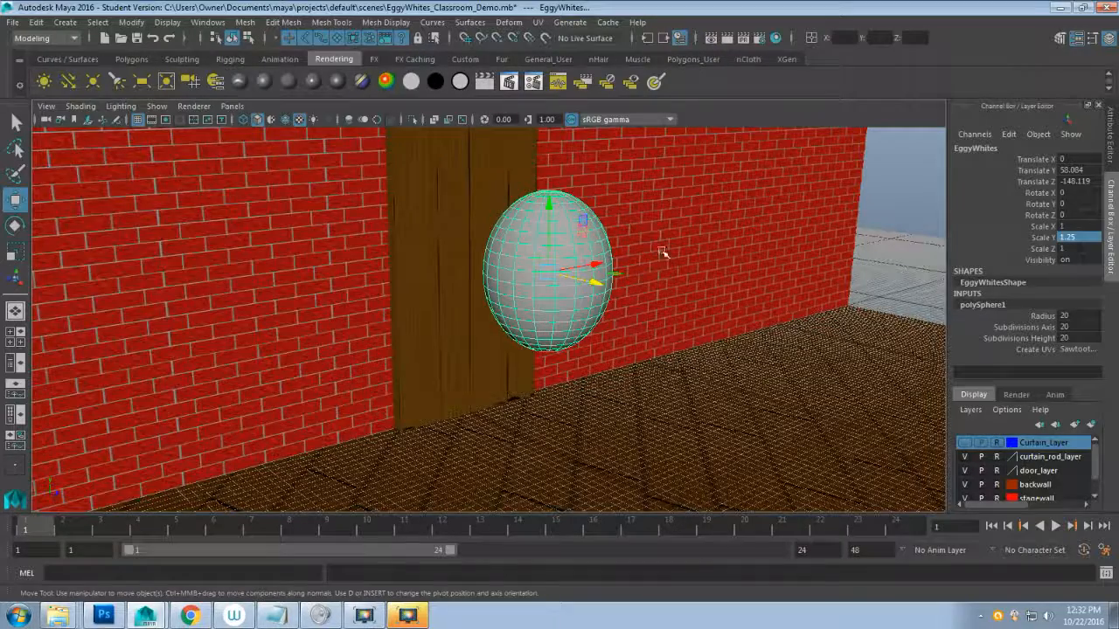
{"action": "left_click_drag", "start_coordinate": [664, 253], "coordinate": [712, 288], "text": "alt"}
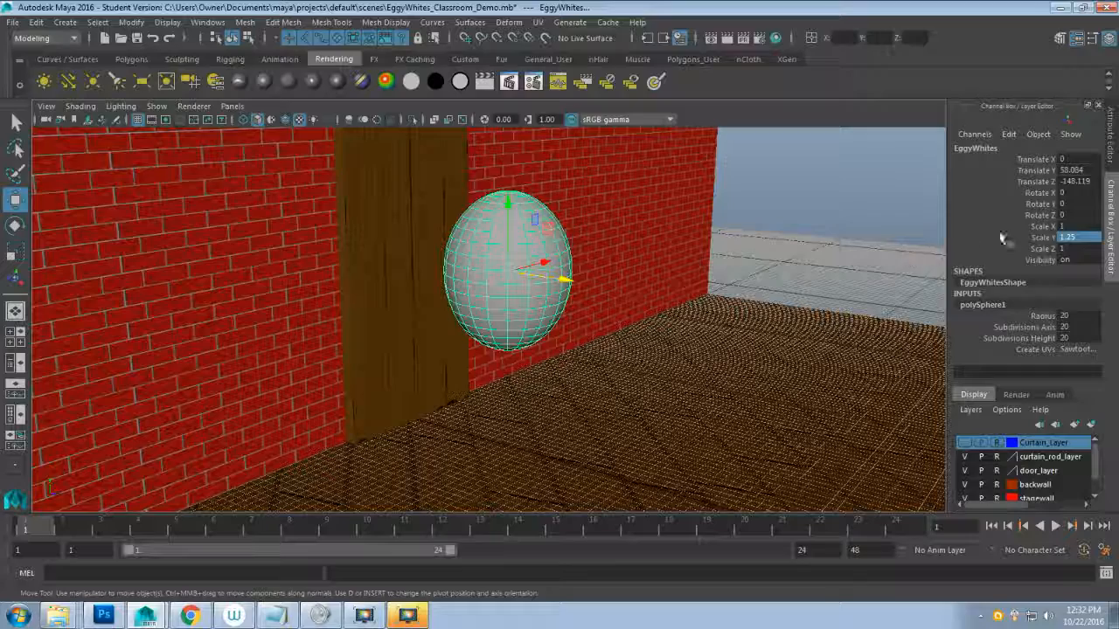
{"action": "left_click", "coordinate": [1071, 171]}
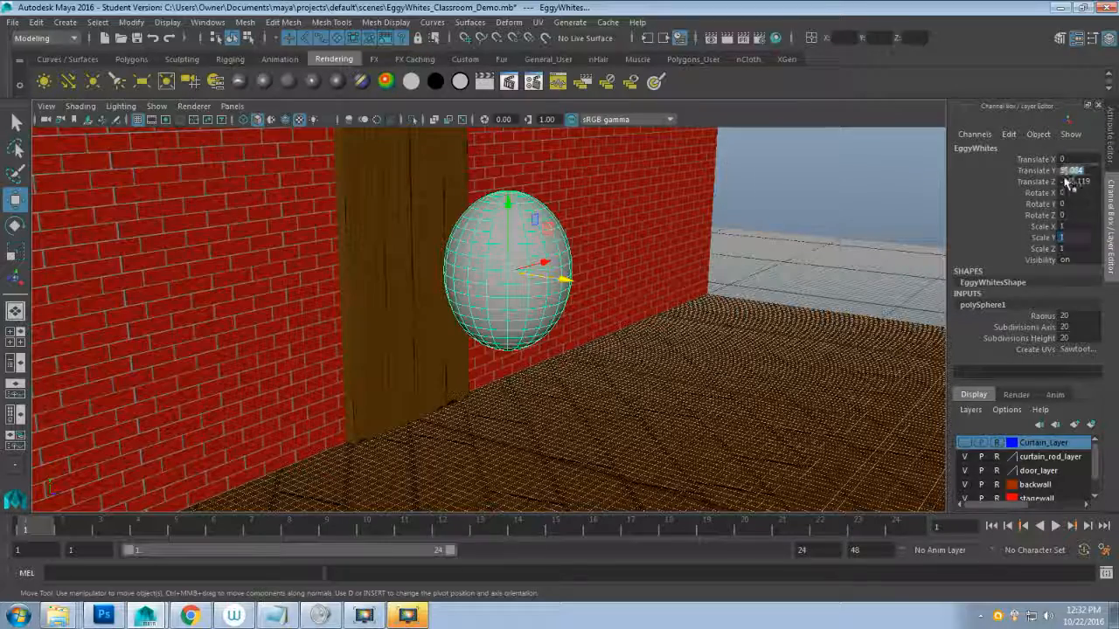
{"action": "type", "text": "10"}
{"action": "key", "text": "Return"}
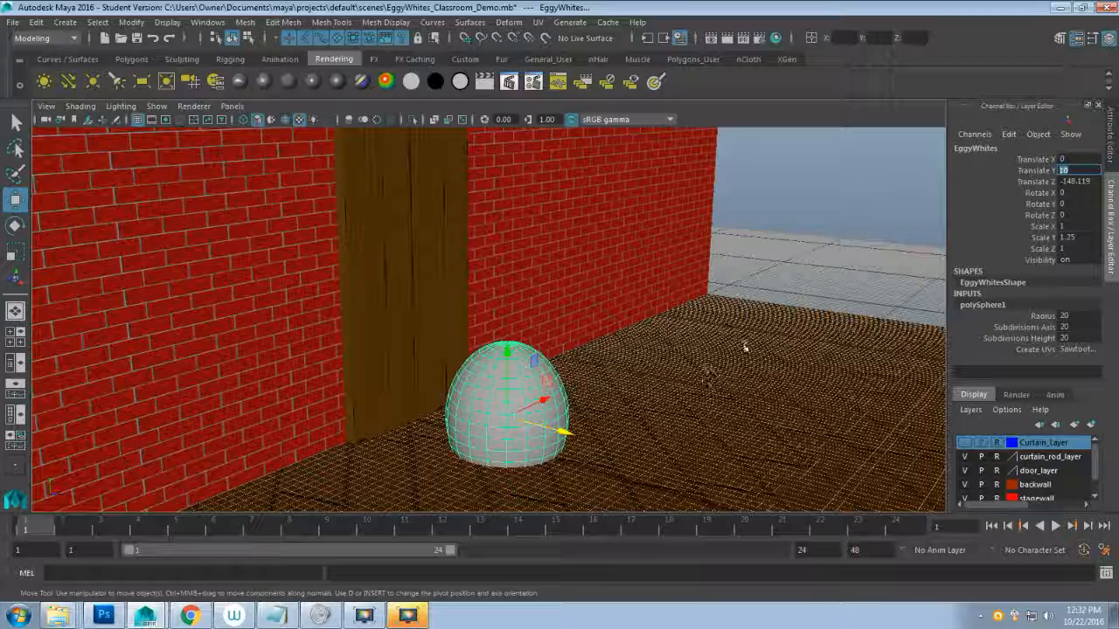
{"action": "middle_click_drag", "start_coordinate": [700, 385], "coordinate": [688, 291], "text": "alt"}
{"action": "scroll", "coordinate": [690, 329], "scroll_direction": "up", "scroll_amount": 3}
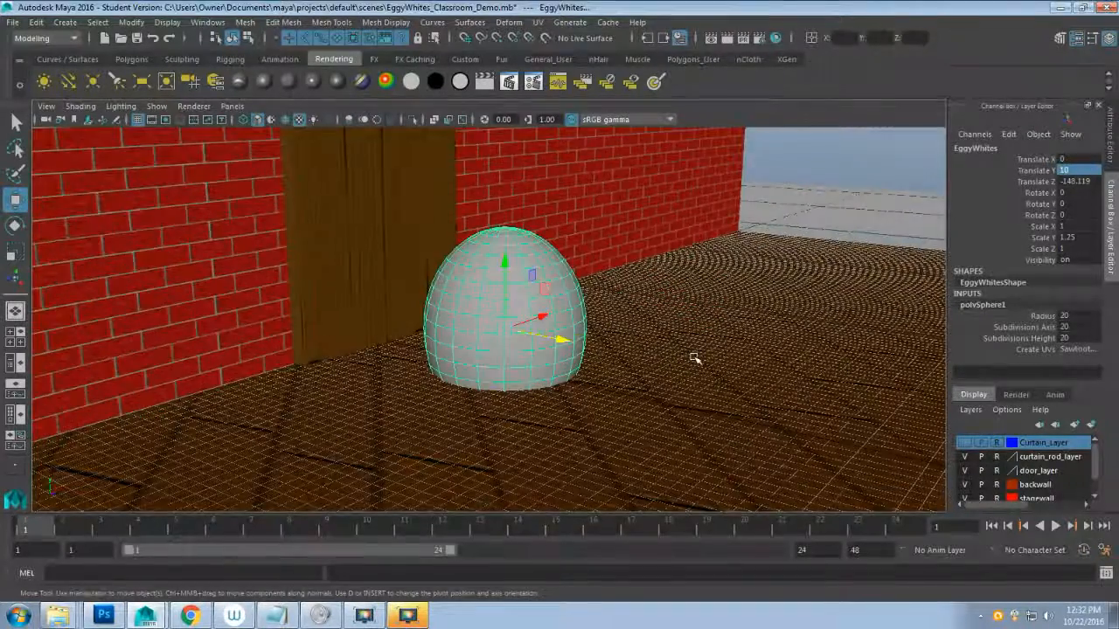
- Raise the egg to about 24.4 in Y so that its base sits at the stage floor
{"action": "left_click_drag", "start_coordinate": [695, 359], "coordinate": [706, 247], "text": "alt"}
{"action": "mouse_move", "coordinate": [542, 332]}
{"action": "left_mouse_down", "text": "alt"}
{"action": "mouse_move", "coordinate": [644, 327]}
{"action": "mouse_move", "coordinate": [556, 341]}
{"action": "mouse_move", "coordinate": [510, 327]}
{"action": "mouse_move", "coordinate": [537, 334]}
{"action": "left_mouse_up", "text": "alt"}
{"action": "middle_click_drag", "start_coordinate": [631, 424], "coordinate": [602, 366], "text": "alt"}
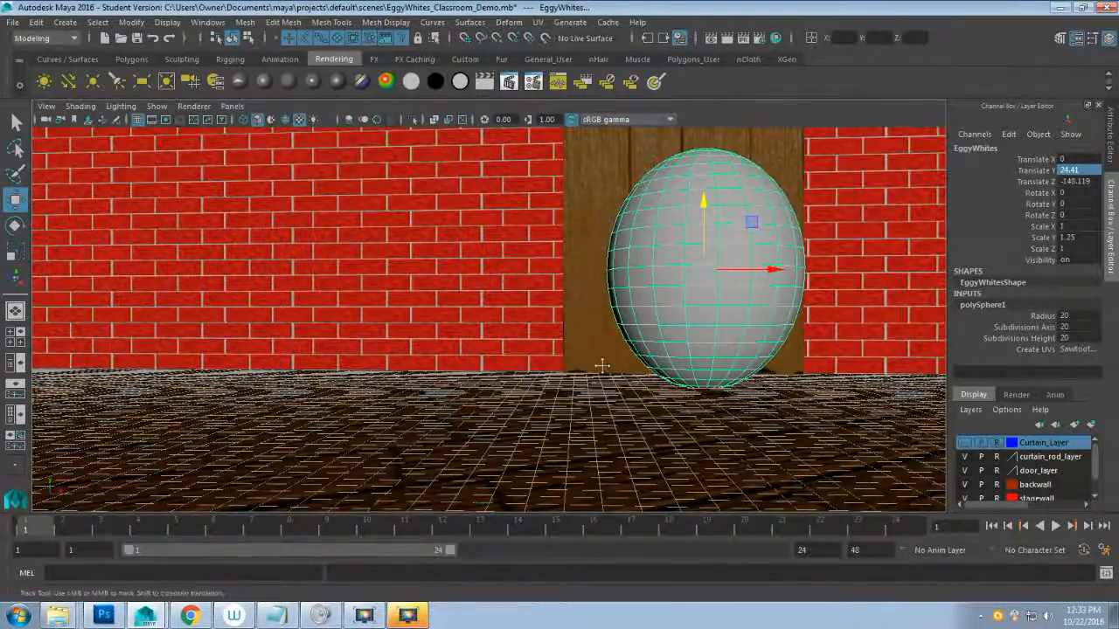
{"action": "scroll", "coordinate": [603, 365], "scroll_direction": "up", "scroll_amount": 2}
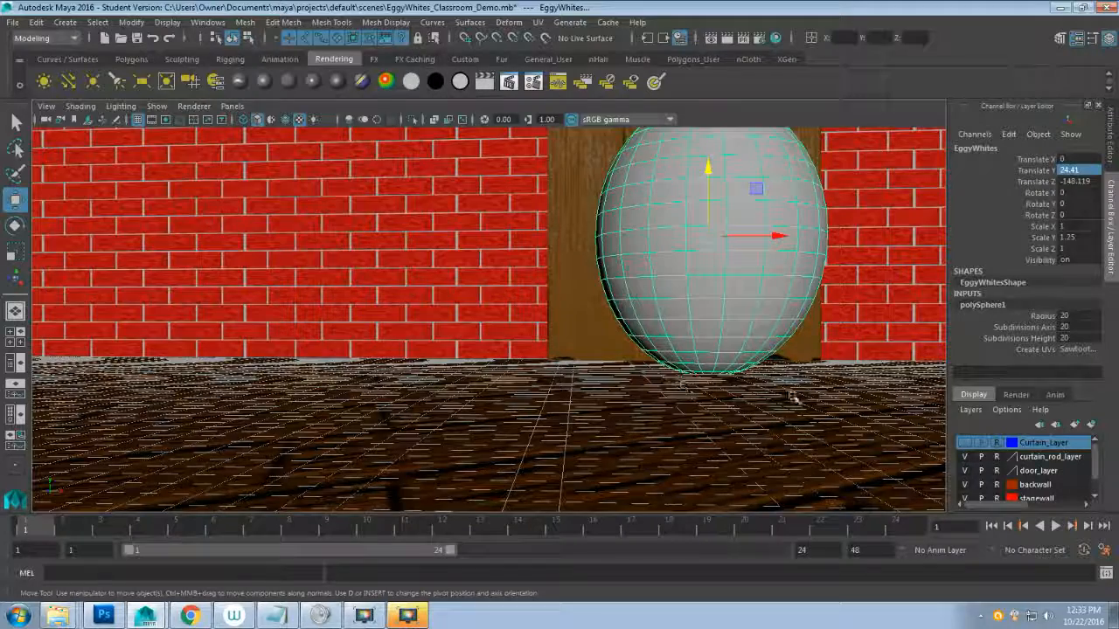
{"action": "middle_click_drag", "start_coordinate": [667, 340], "coordinate": [585, 415], "text": "alt"}
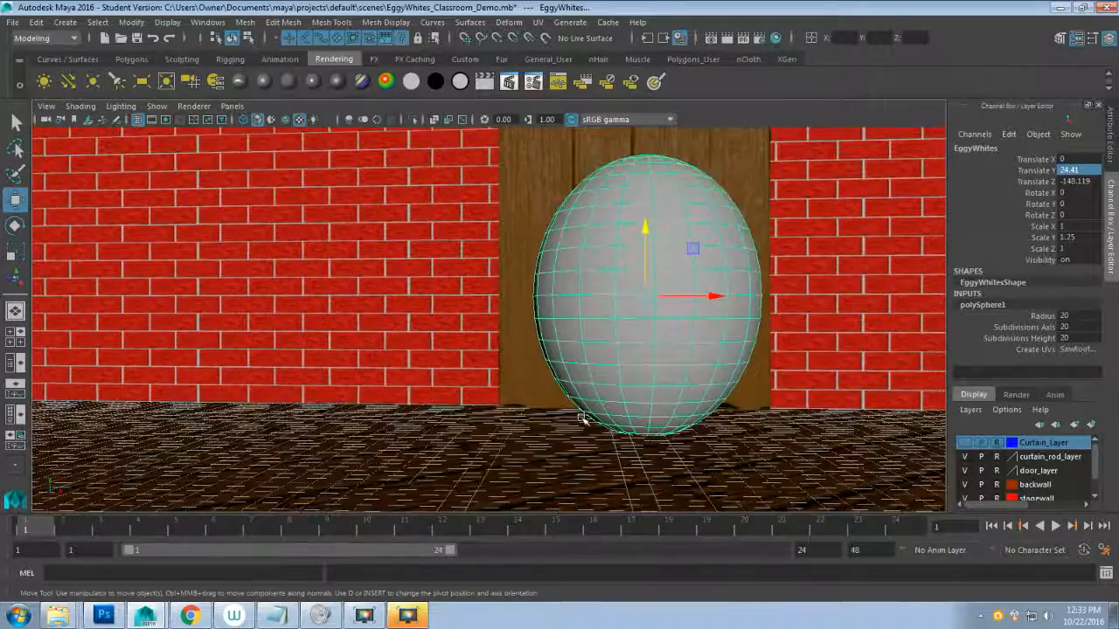
{"action": "mouse_move", "coordinate": [532, 412]}
{"action": "left_mouse_down", "text": "alt"}
{"action": "mouse_move", "coordinate": [614, 408]}
{"action": "mouse_move", "coordinate": [512, 412]}
{"action": "mouse_move", "coordinate": [538, 414]}
{"action": "left_mouse_up", "text": "alt"}
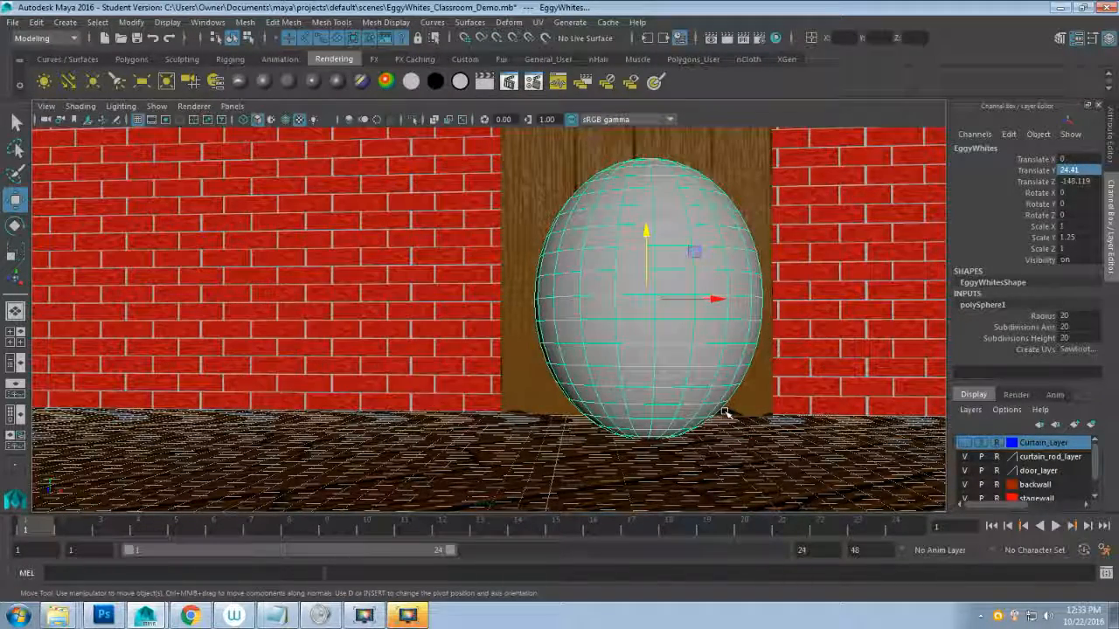
- In vertex mode in the front view, scale the egg's lower vertex rows up uniformly by about 1.12 to widen its base
{"action": "key", "text": "F8"}
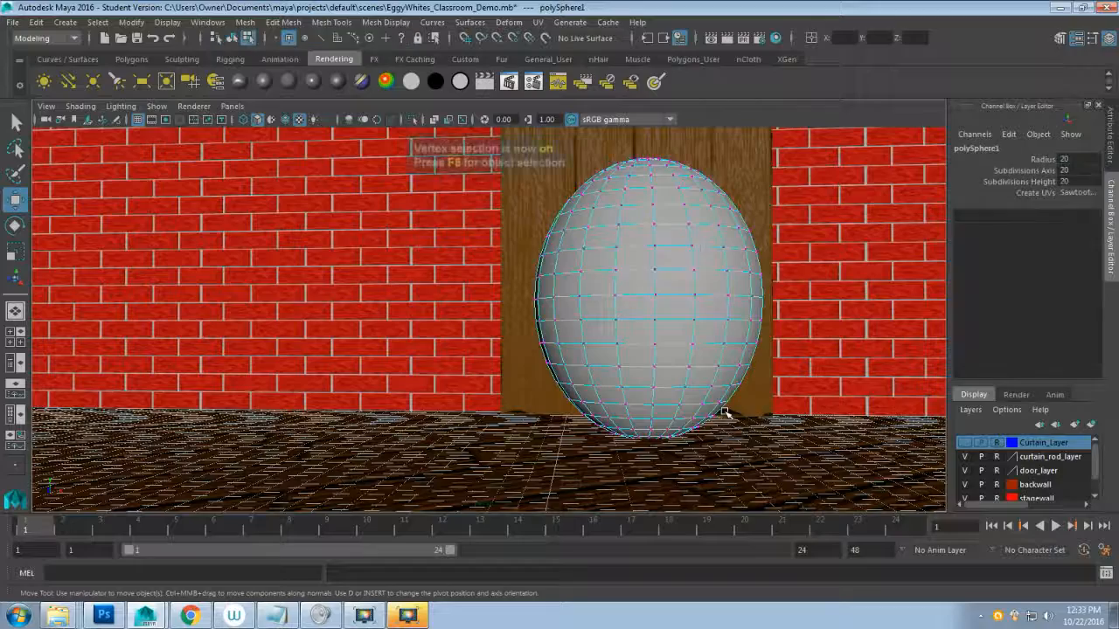
{"action": "key", "text": "space"}
{"action": "key", "text": "space"}
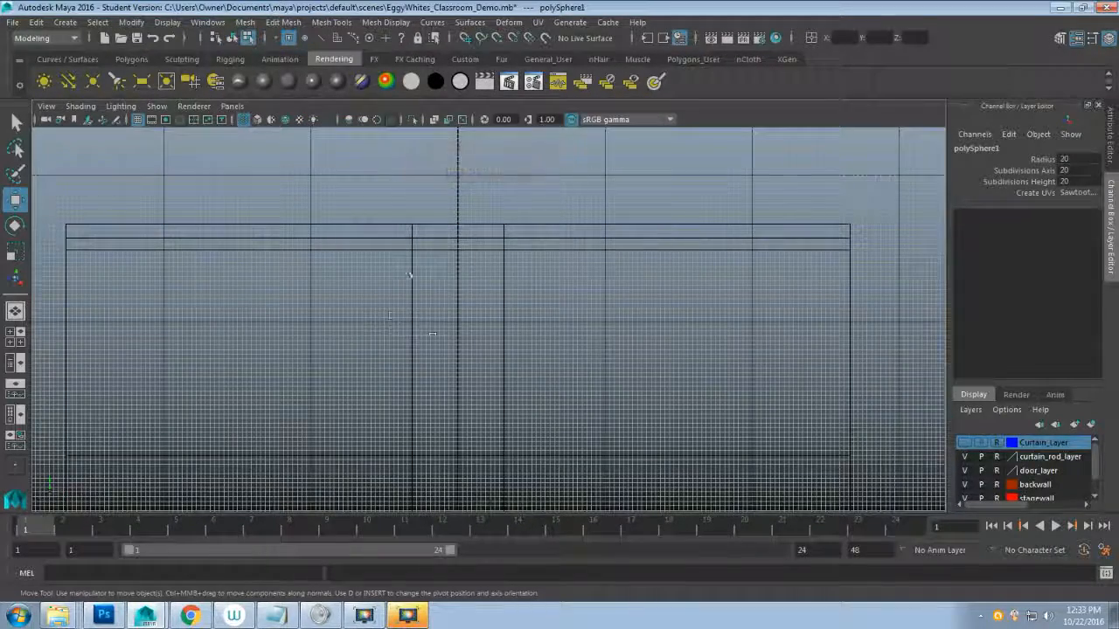
{"action": "key", "text": "a"}
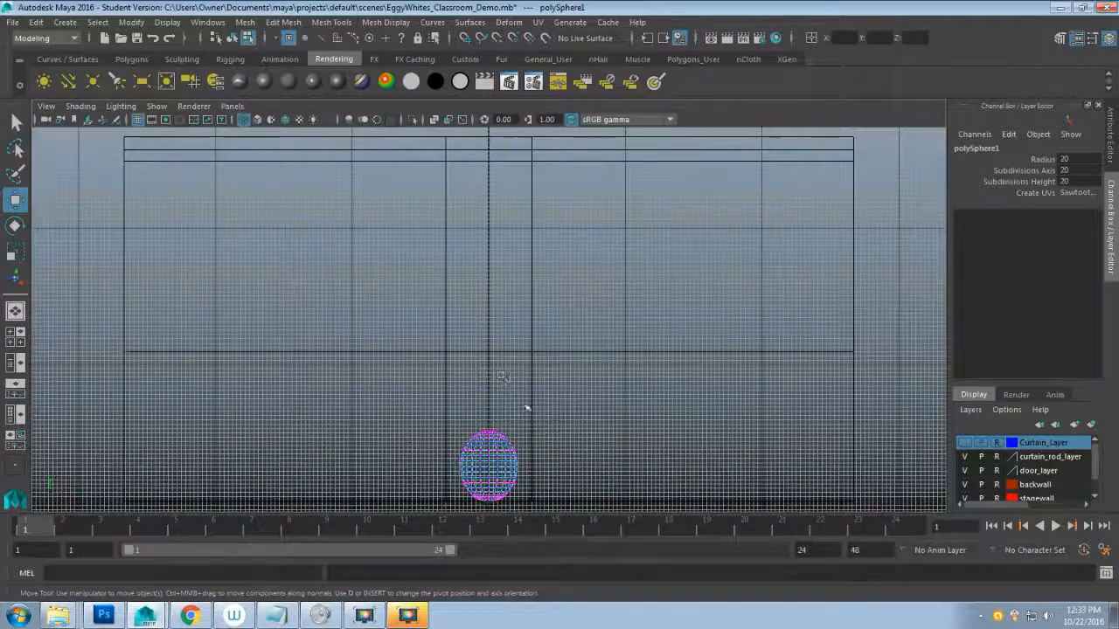
{"action": "key", "text": "f"}
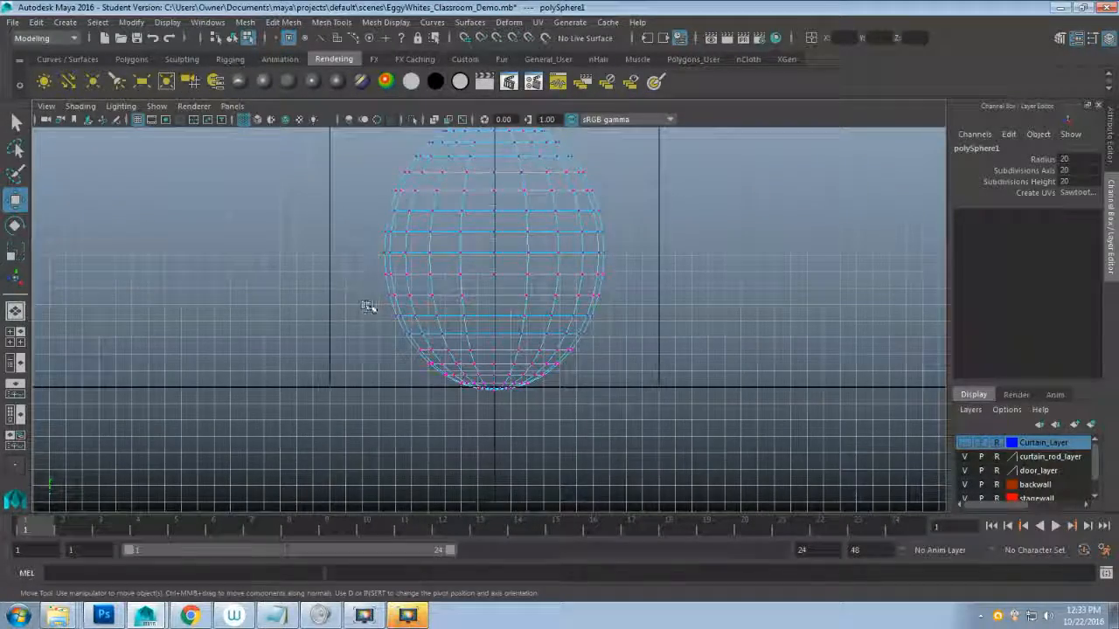
{"action": "left_click_drag", "start_coordinate": [366, 305], "coordinate": [604, 419]}
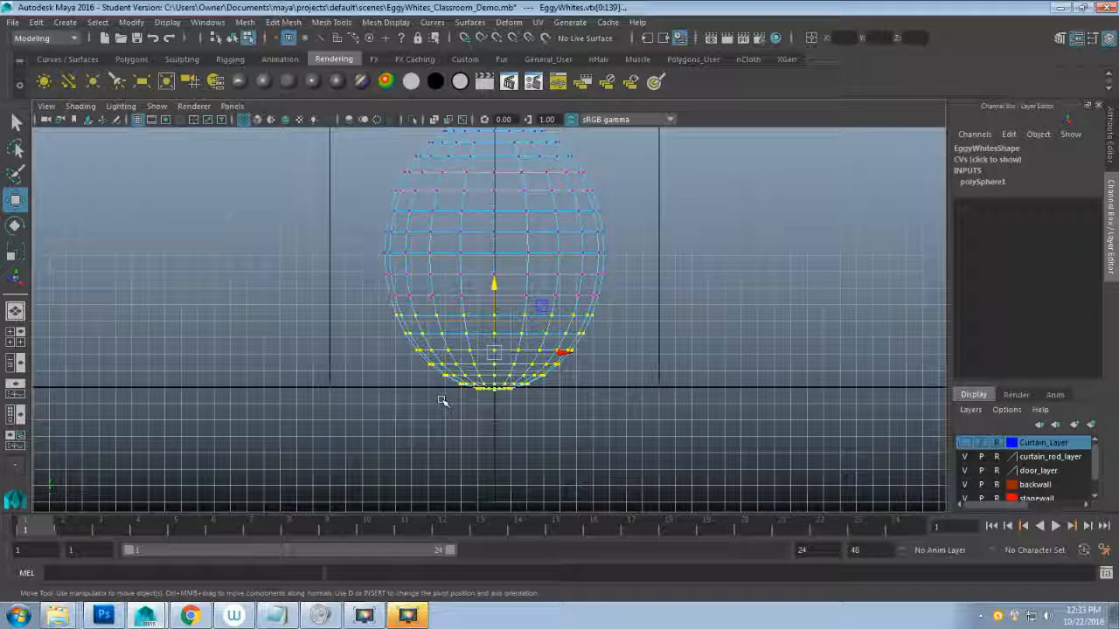
{"action": "key", "text": "r"}
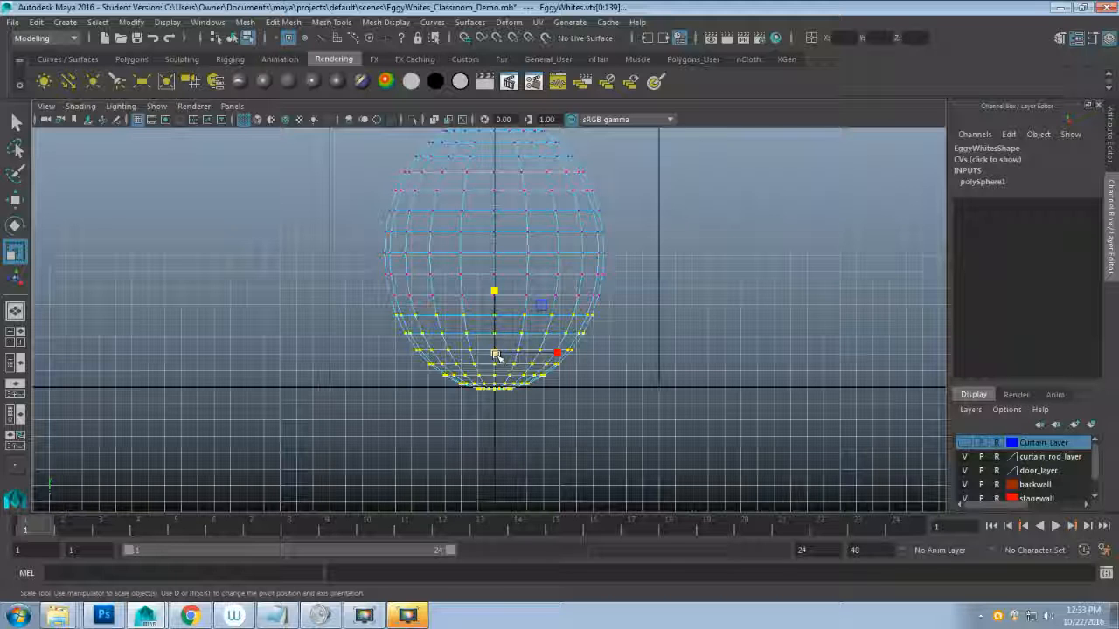
{"action": "left_click_drag", "start_coordinate": [495, 352], "coordinate": [516, 354]}
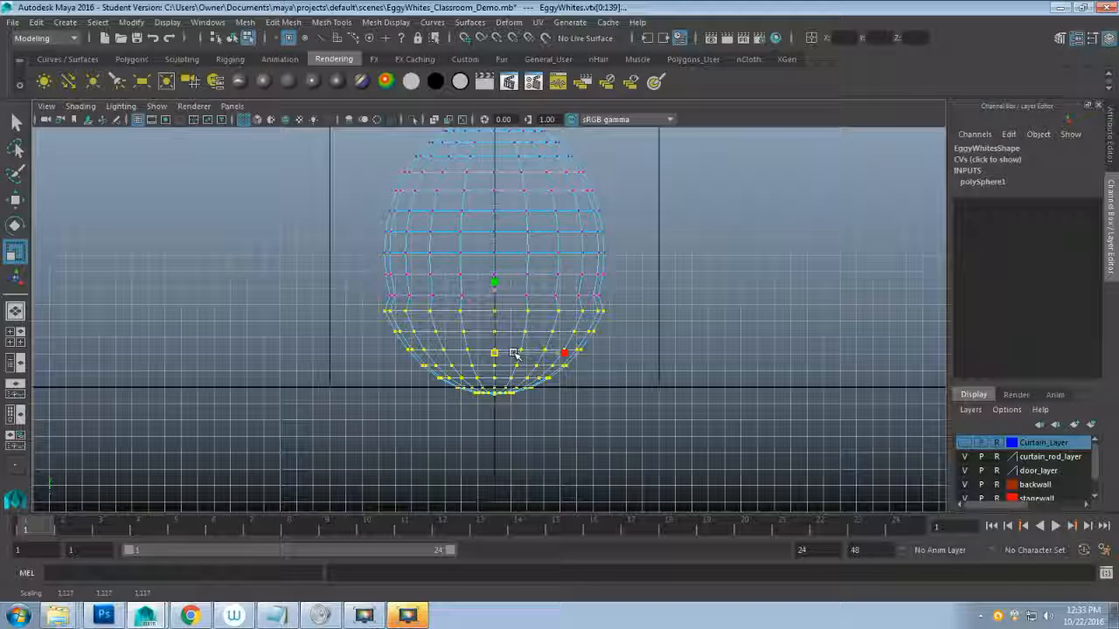
{"action": "left_click_drag", "start_coordinate": [516, 354], "coordinate": [516, 354]}
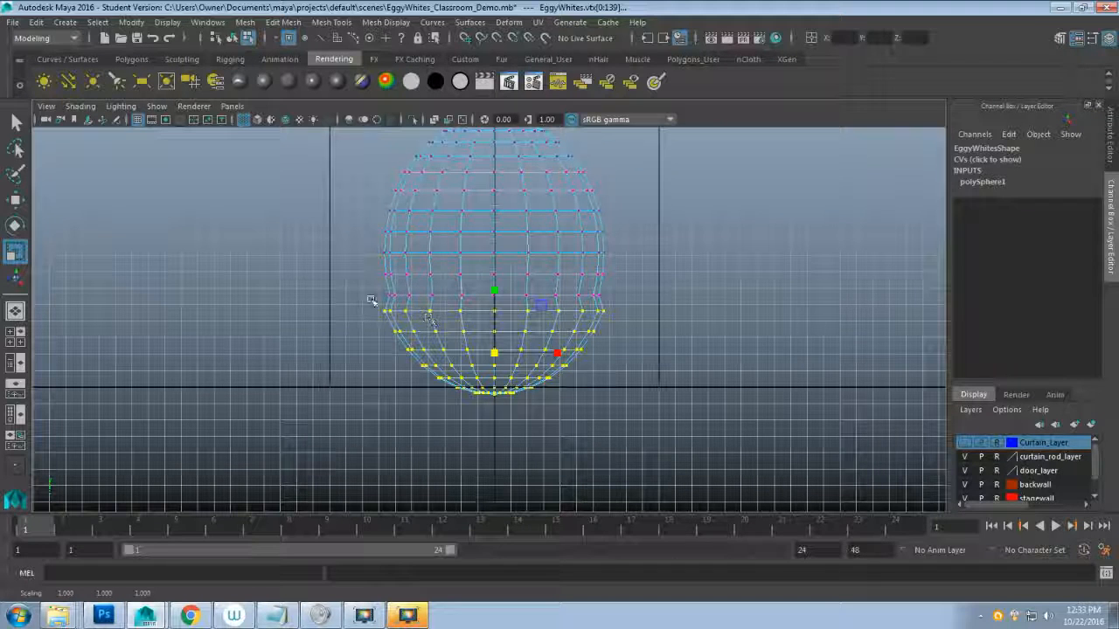
- Scale the uppermost row of the widened vertices slightly inward in X and Z to smooth the ridge in the egg's outline
{"action": "left_click_drag", "start_coordinate": [372, 304], "coordinate": [535, 325]}
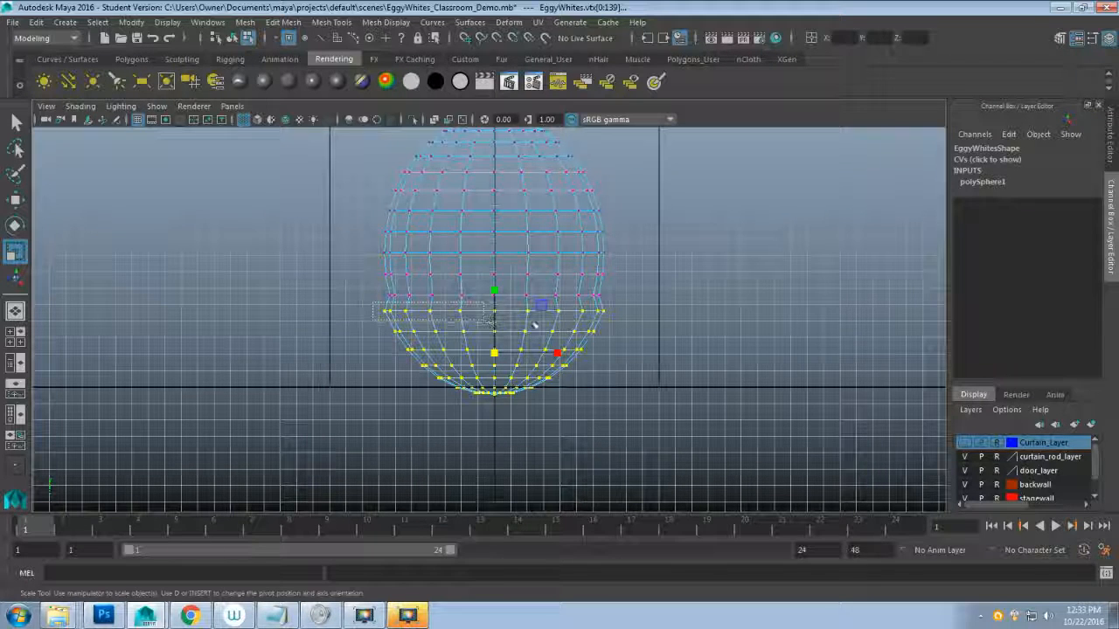
{"action": "left_click_drag", "start_coordinate": [603, 329], "coordinate": [650, 325]}
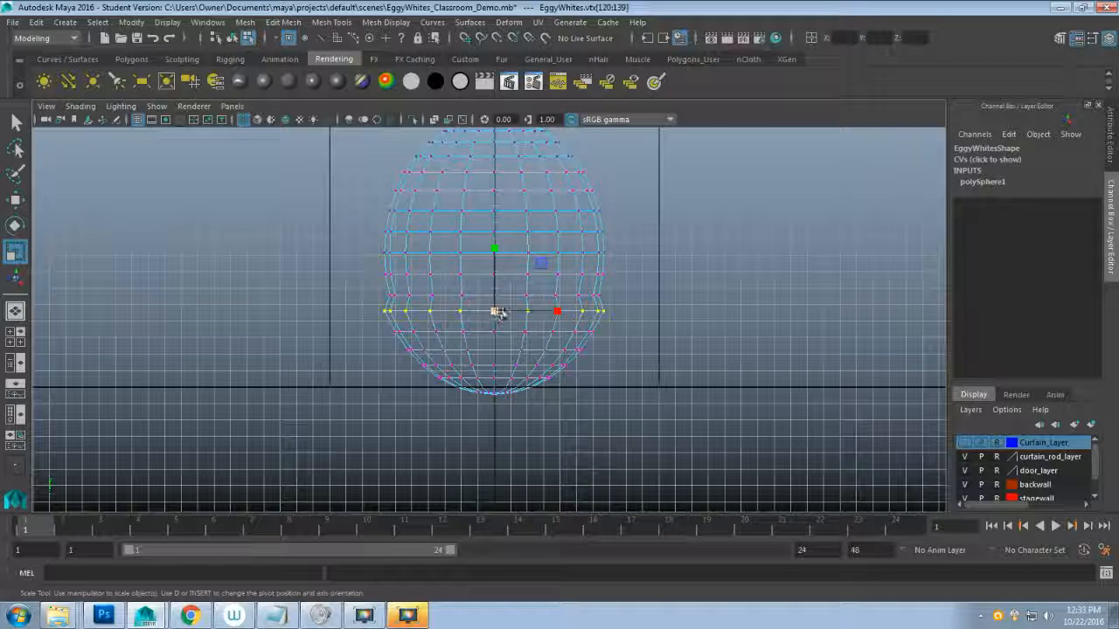
{"action": "left_click_drag", "start_coordinate": [498, 313], "coordinate": [493, 311]}
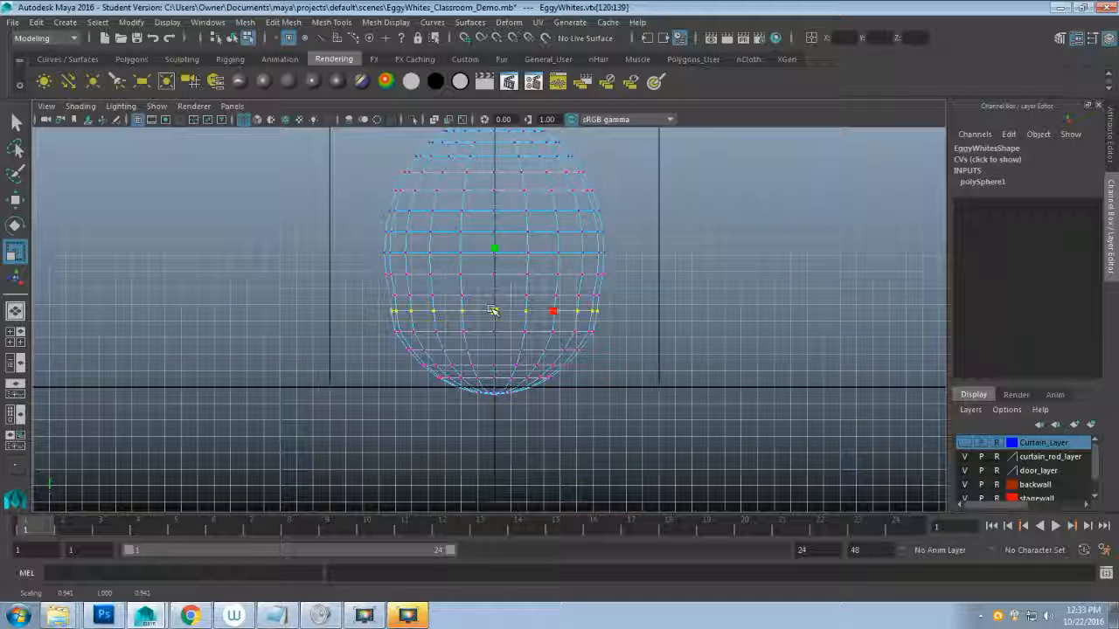
{"action": "left_click_drag", "start_coordinate": [374, 319], "coordinate": [619, 308]}
{"action": "left_click_drag", "start_coordinate": [495, 310], "coordinate": [496, 310]}
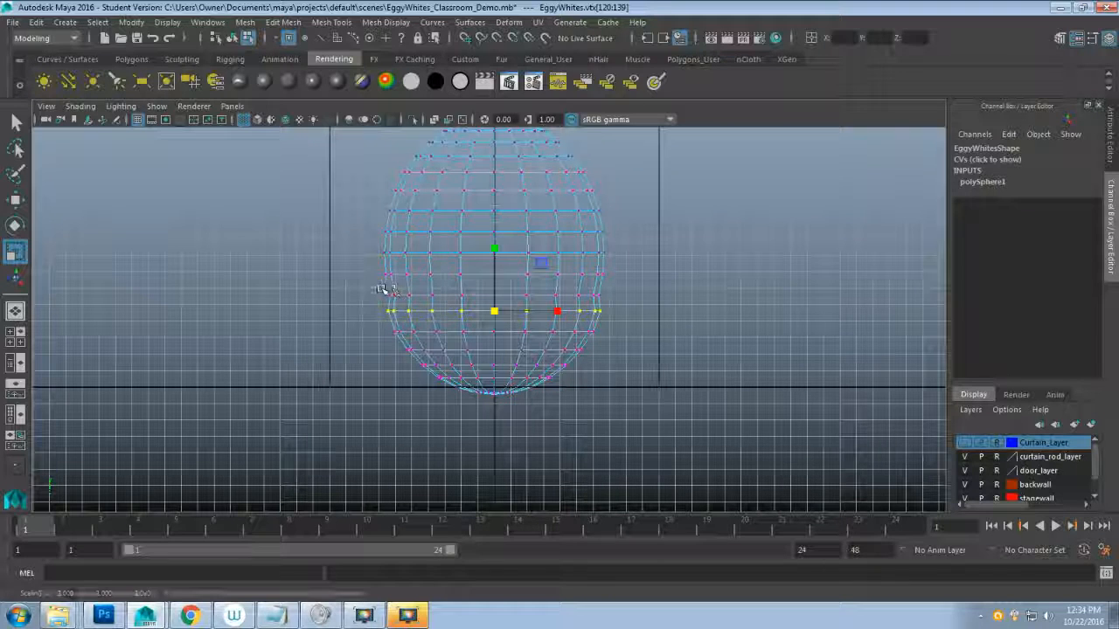
- Slightly widen the next two vertex rows above in X and Z to blend the lower body into the egg's outline
{"action": "left_click_drag", "start_coordinate": [368, 284], "coordinate": [628, 304]}
{"action": "left_click_drag", "start_coordinate": [496, 295], "coordinate": [505, 295]}
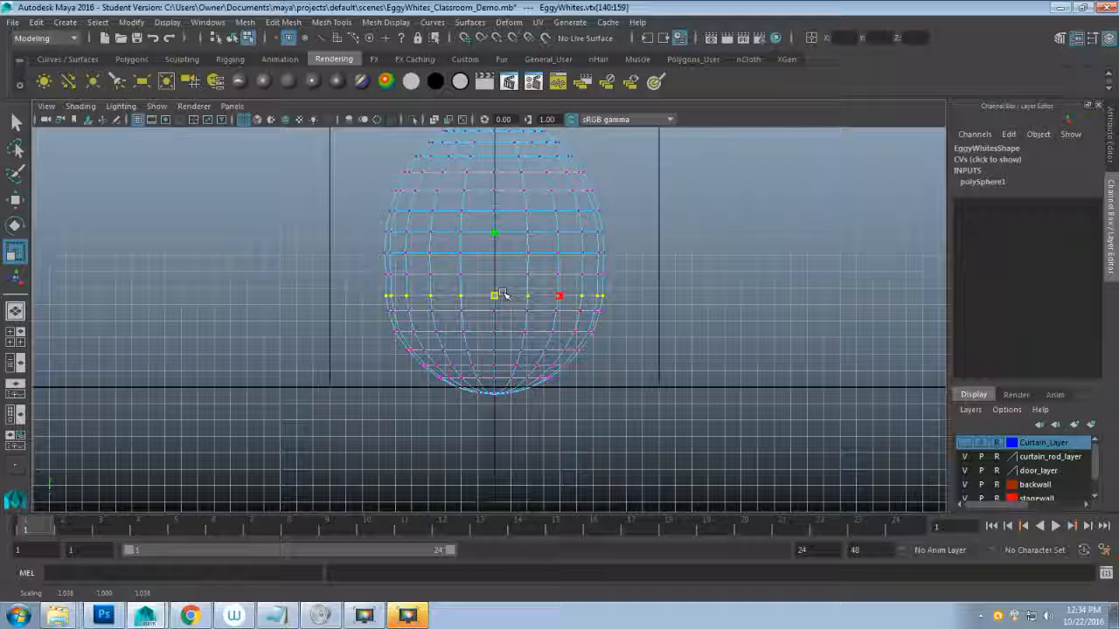
{"action": "left_click_drag", "start_coordinate": [368, 268], "coordinate": [638, 282]}
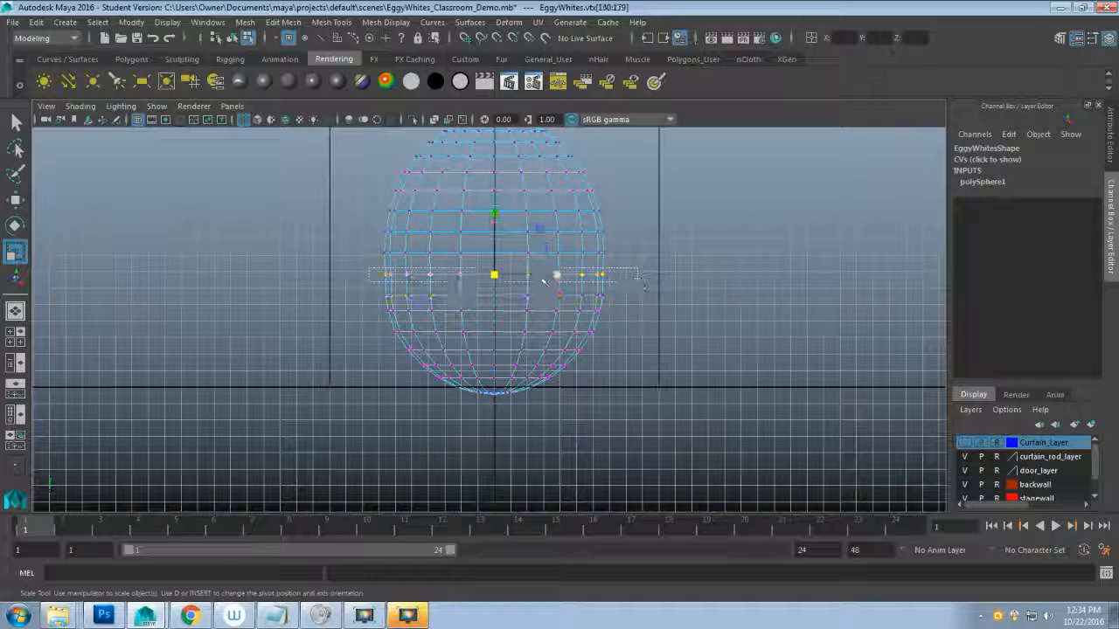
{"action": "left_click", "coordinate": [493, 275]}
{"action": "left_click_drag", "start_coordinate": [494, 276], "coordinate": [496, 276]}
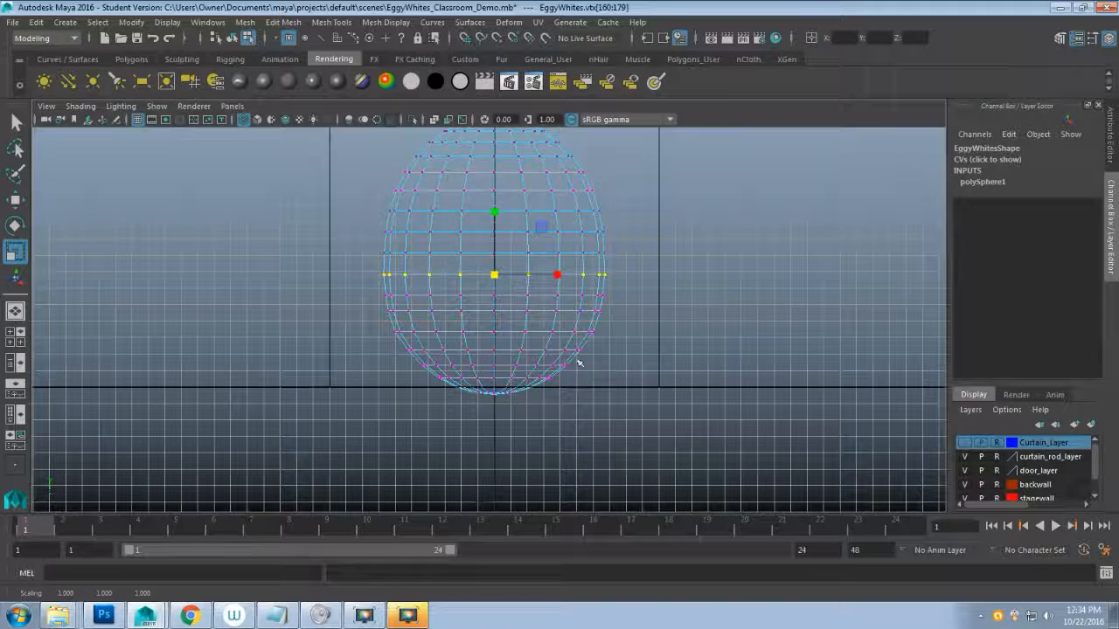
- Return to the perspective view and switch the egg from vertex editing back to object mode
{"action": "scroll", "coordinate": [624, 377], "scroll_direction": "down", "scroll_amount": 3}
{"action": "scroll", "coordinate": [626, 377], "scroll_direction": "up", "scroll_amount": 2}
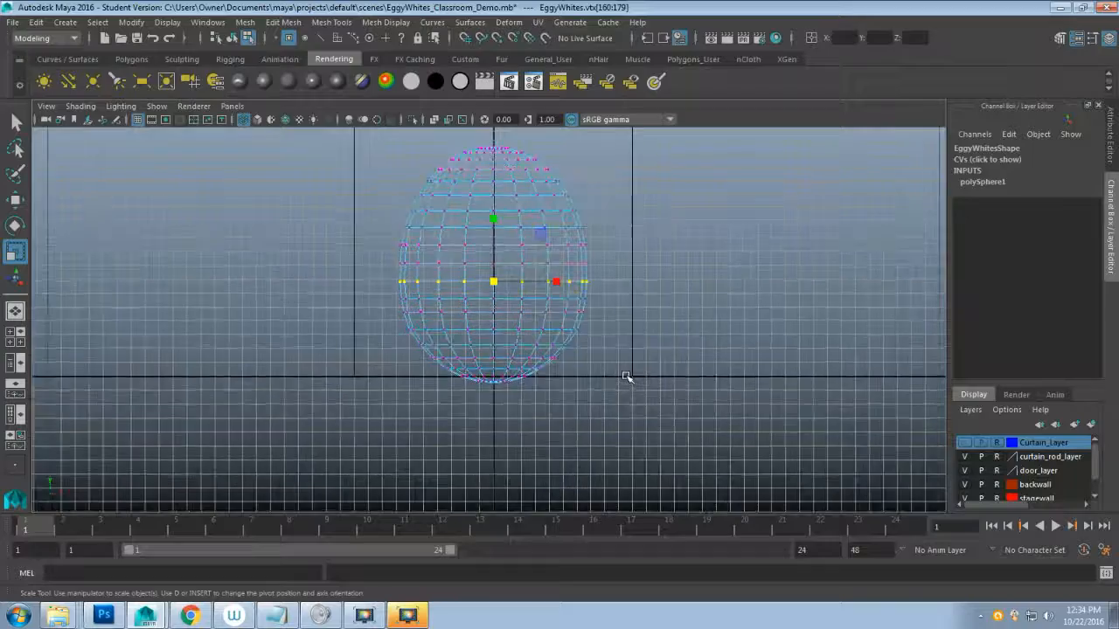
{"action": "key", "text": "space"}
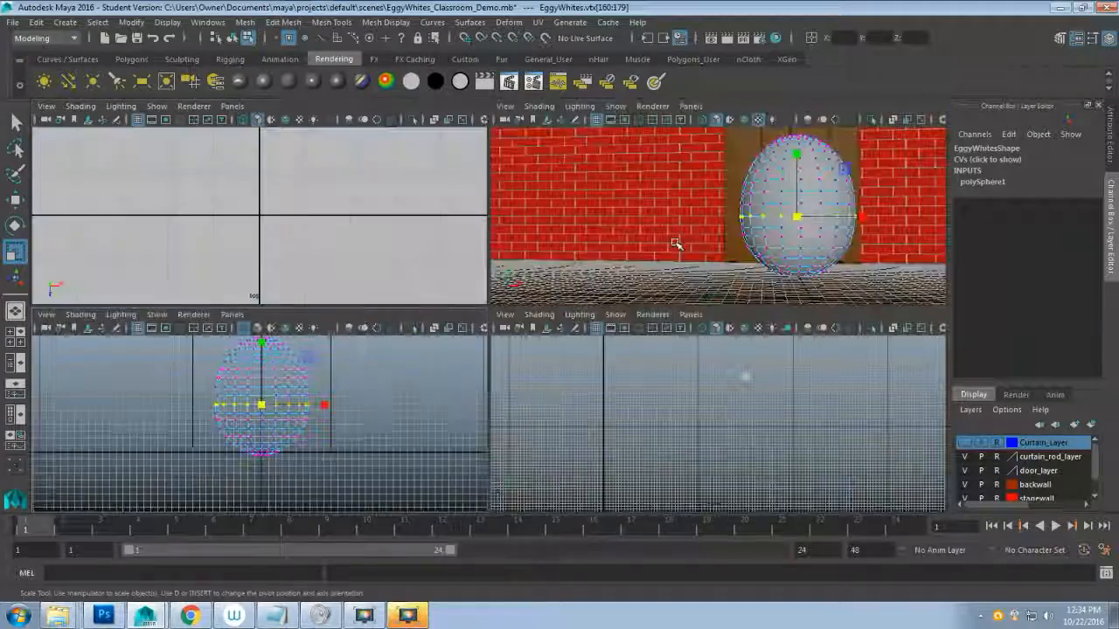
{"action": "key", "text": "space"}
{"action": "mouse_move", "coordinate": [512, 402]}
{"action": "left_mouse_down", "text": "alt"}
{"action": "mouse_move", "coordinate": [609, 394]}
{"action": "mouse_move", "coordinate": [499, 404]}
{"action": "left_mouse_up", "text": "alt"}
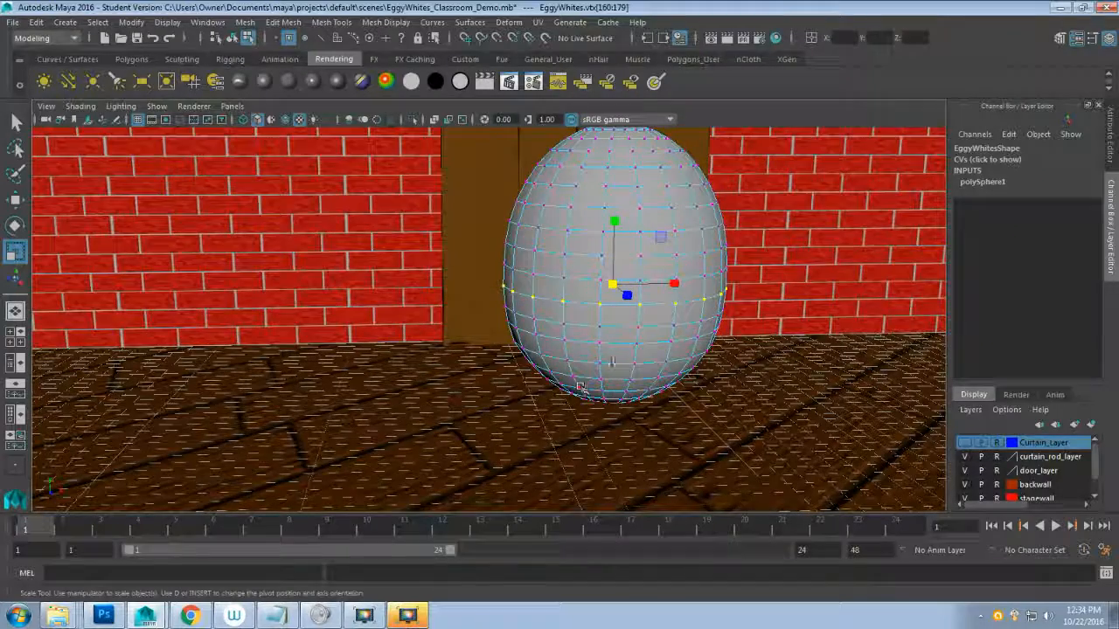
{"action": "key", "text": "q"}
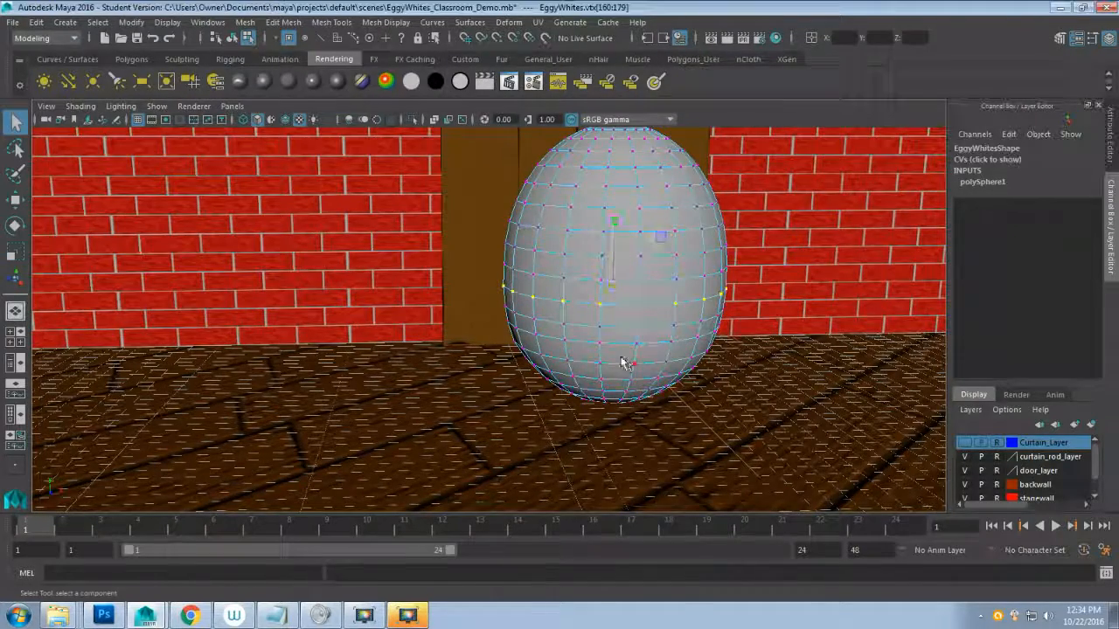
{"action": "right_click_drag", "start_coordinate": [620, 229], "coordinate": [688, 204]}
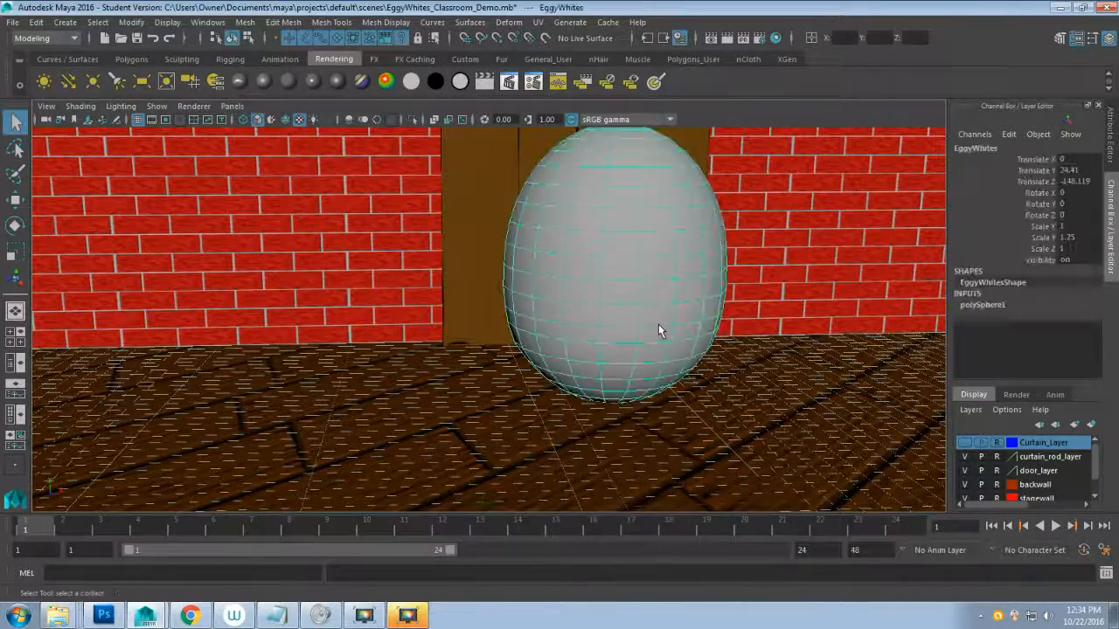
- Check the egg's contact with the stage floor, and raise the whole egg to about 50.1 in Y
{"action": "scroll", "coordinate": [499, 357], "scroll_direction": "down", "scroll_amount": 3}
{"action": "left_click_drag", "start_coordinate": [487, 377], "coordinate": [412, 376], "text": "alt"}
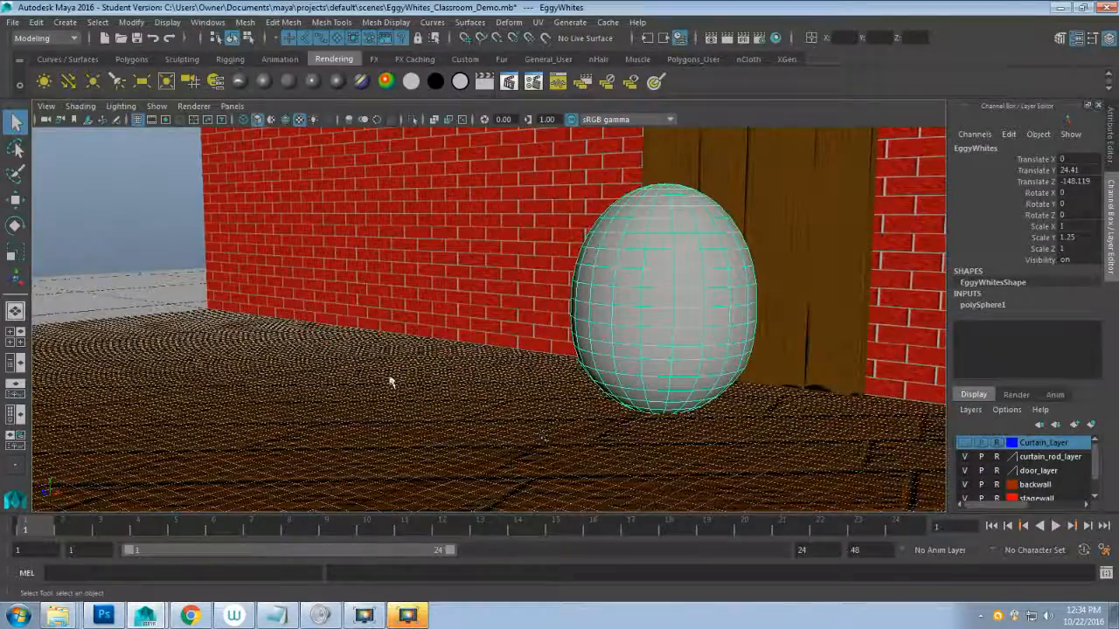
{"action": "middle_click_drag", "start_coordinate": [390, 382], "coordinate": [296, 354], "text": "alt"}
{"action": "scroll", "coordinate": [296, 354], "scroll_direction": "up", "scroll_amount": 2}
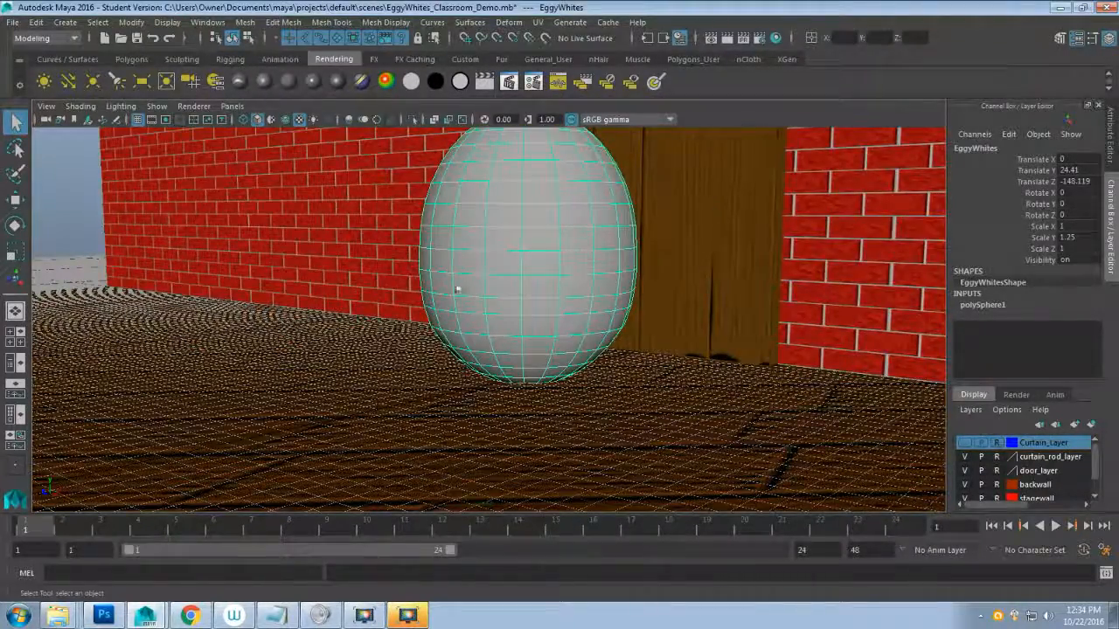
{"action": "left_click_drag", "start_coordinate": [457, 290], "coordinate": [454, 453], "text": "alt"}
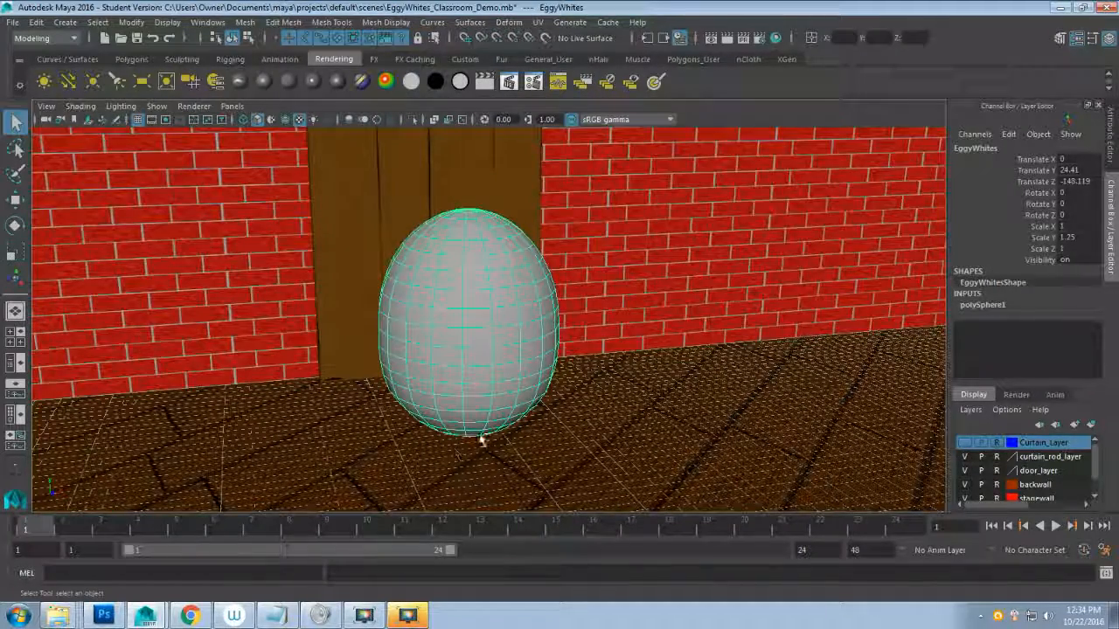
{"action": "key", "text": "w"}
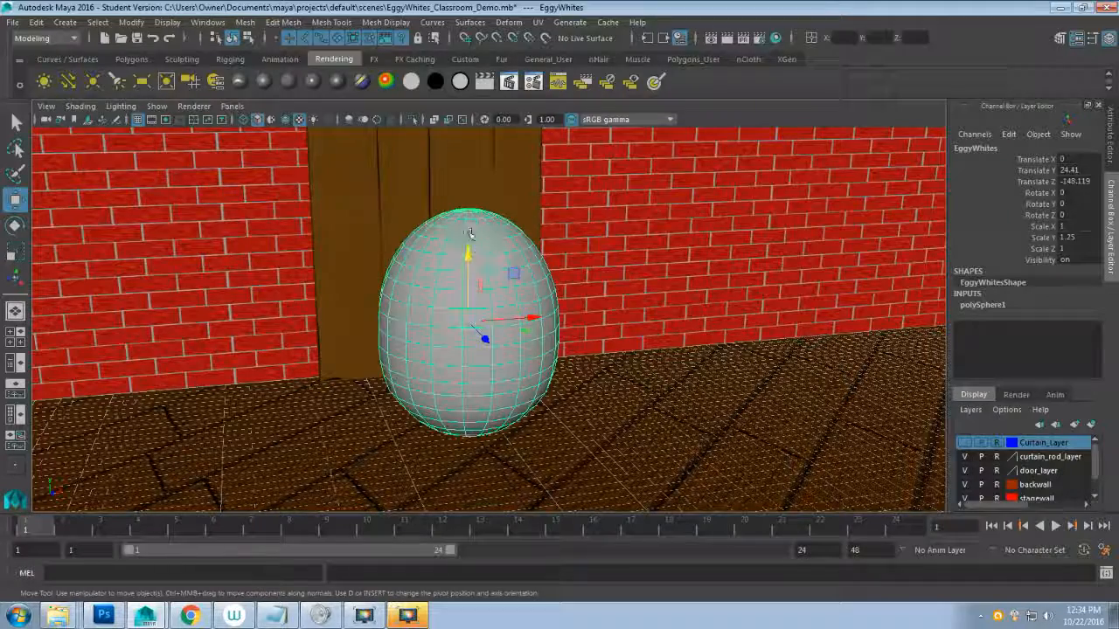
{"action": "left_click_drag", "start_coordinate": [468, 254], "coordinate": [468, 74]}
- Frame the egg and examine the mesh at its top pole and front from close up
{"action": "key", "text": "f"}
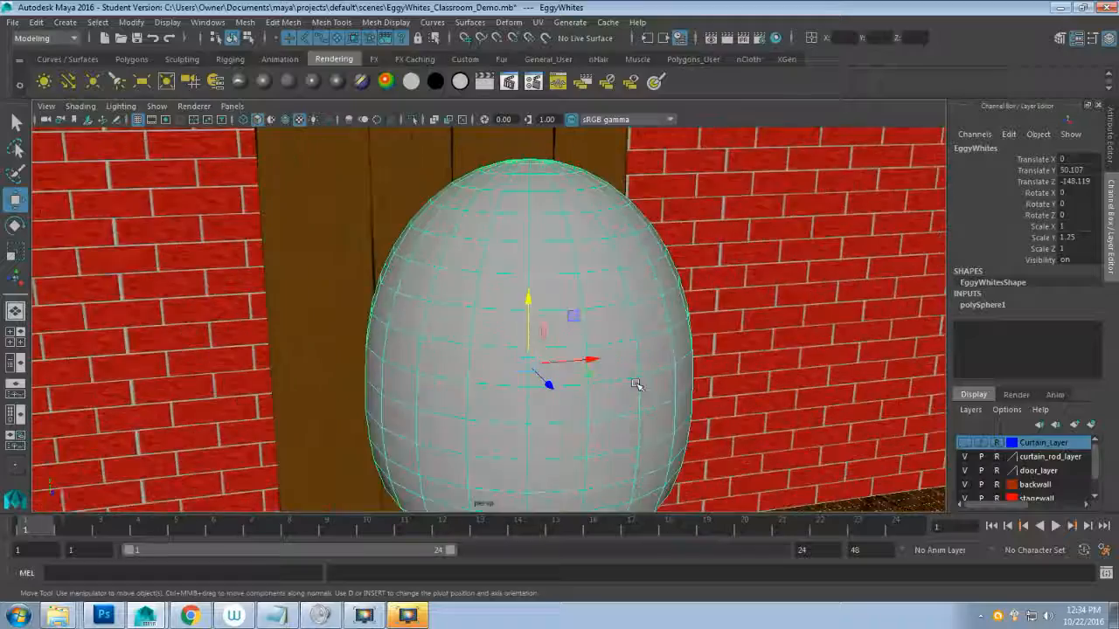
{"action": "left_click_drag", "start_coordinate": [636, 385], "coordinate": [580, 393], "text": "alt"}
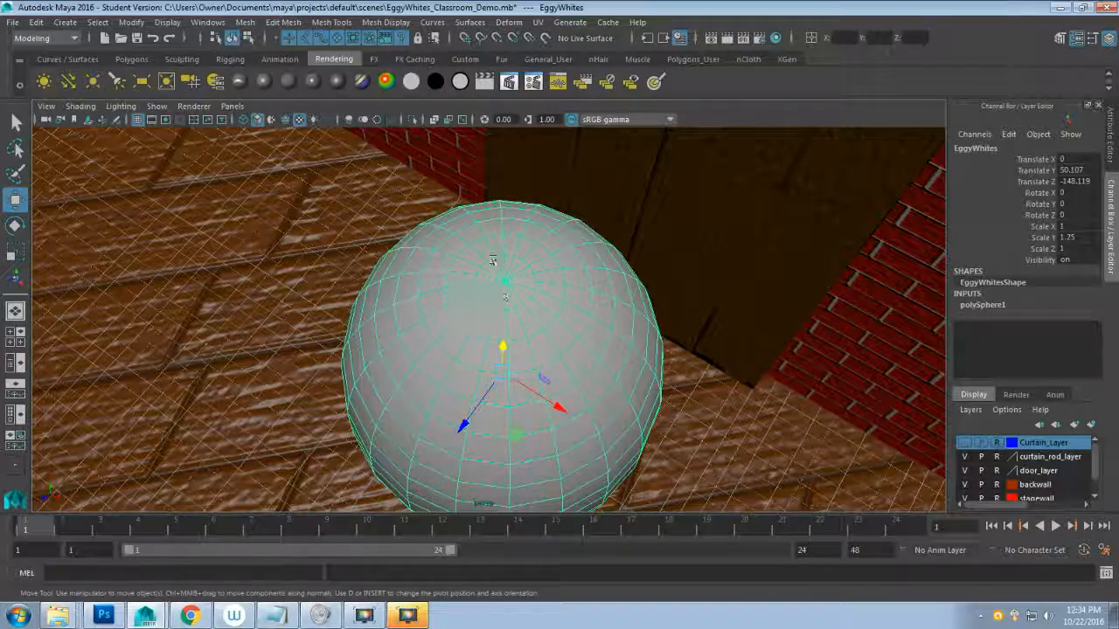
{"action": "scroll", "coordinate": [475, 329], "scroll_direction": "up", "scroll_amount": 3}
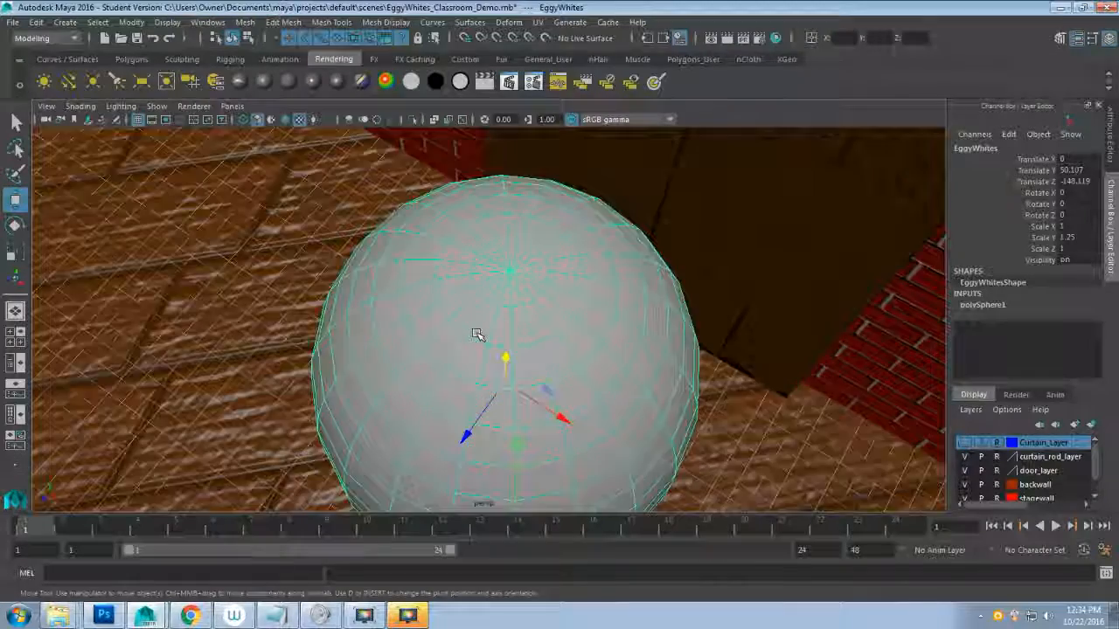
{"action": "scroll", "coordinate": [476, 335], "scroll_direction": "up", "scroll_amount": 4}
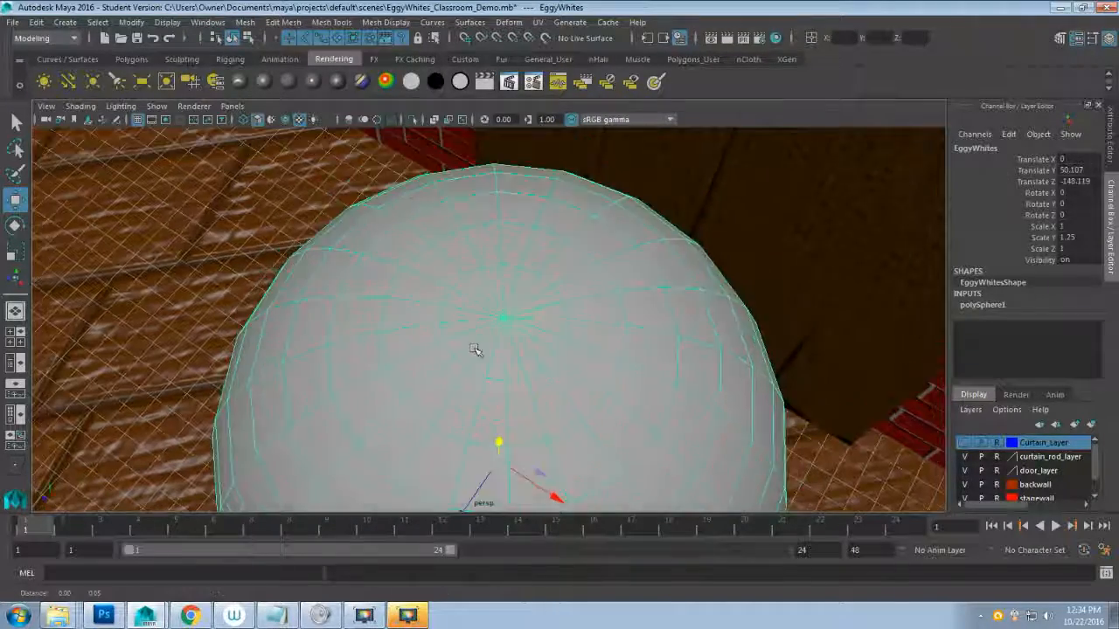
{"action": "scroll", "coordinate": [483, 376], "scroll_direction": "down", "scroll_amount": 4}
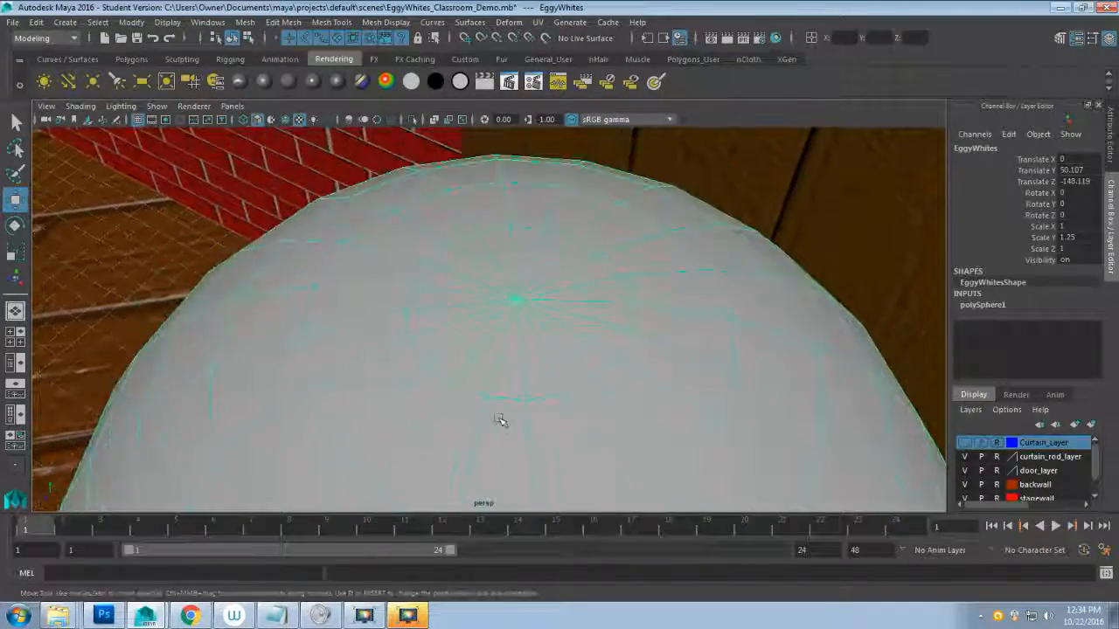
{"action": "scroll", "coordinate": [470, 434], "scroll_direction": "down", "scroll_amount": 6}
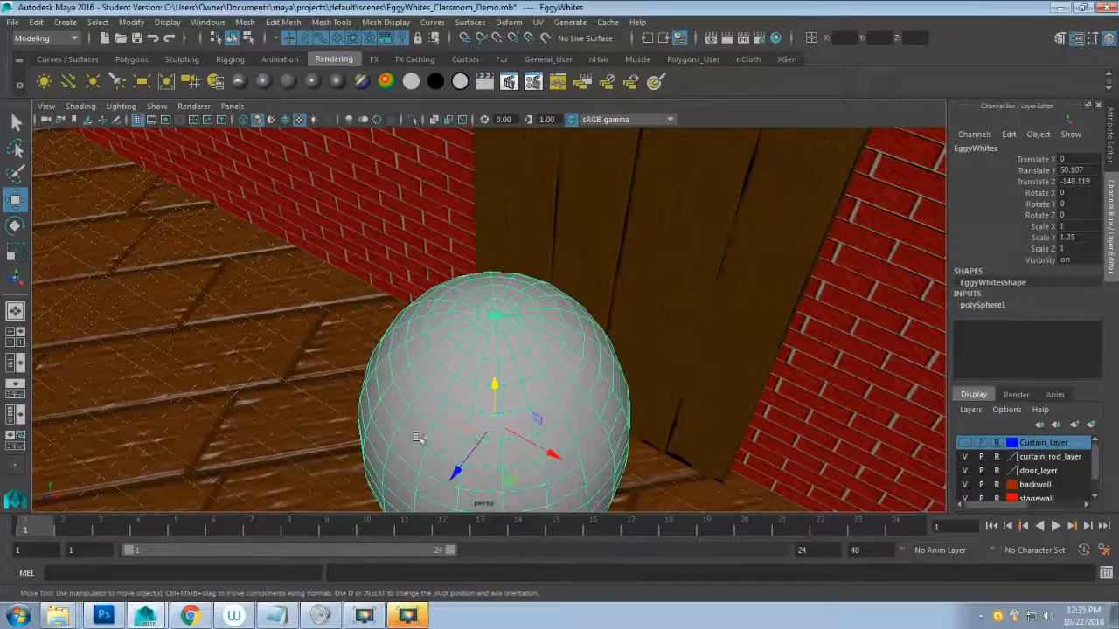
{"action": "left_click_drag", "start_coordinate": [593, 322], "coordinate": [655, 284], "text": "alt"}
{"action": "mouse_move", "coordinate": [466, 398]}
{"action": "left_mouse_down", "text": "alt"}
{"action": "mouse_move", "coordinate": [475, 382]}
{"action": "mouse_move", "coordinate": [464, 382]}
{"action": "left_mouse_up", "text": "alt"}
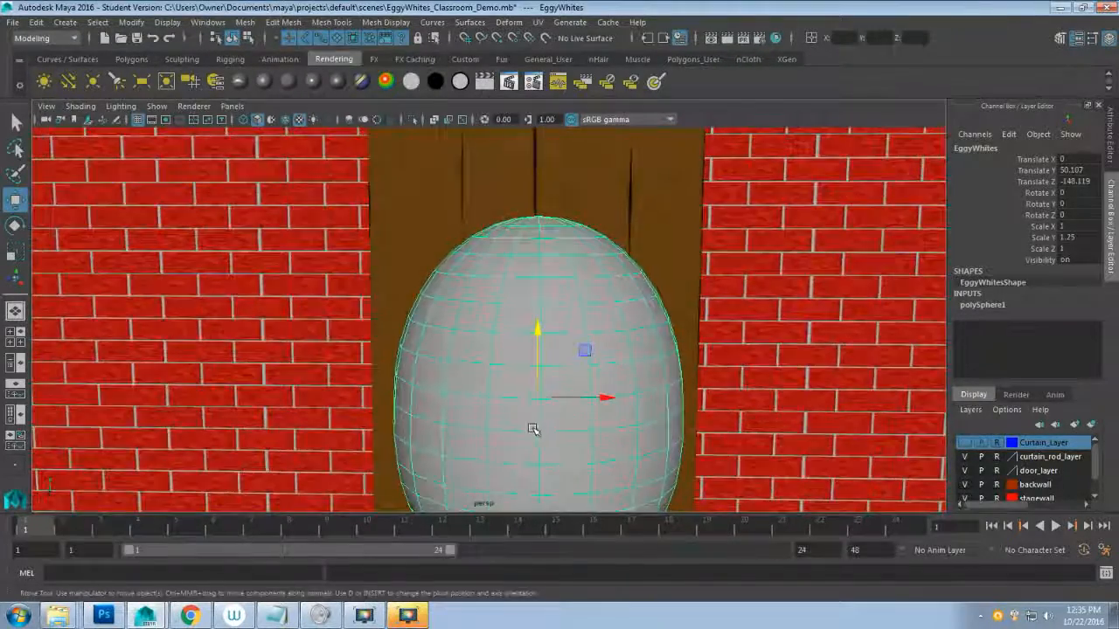
- Switch the egg from object mode to edge editing and select an edge on the front of its body
{"action": "left_click_drag", "start_coordinate": [529, 429], "coordinate": [424, 413], "text": "alt"}
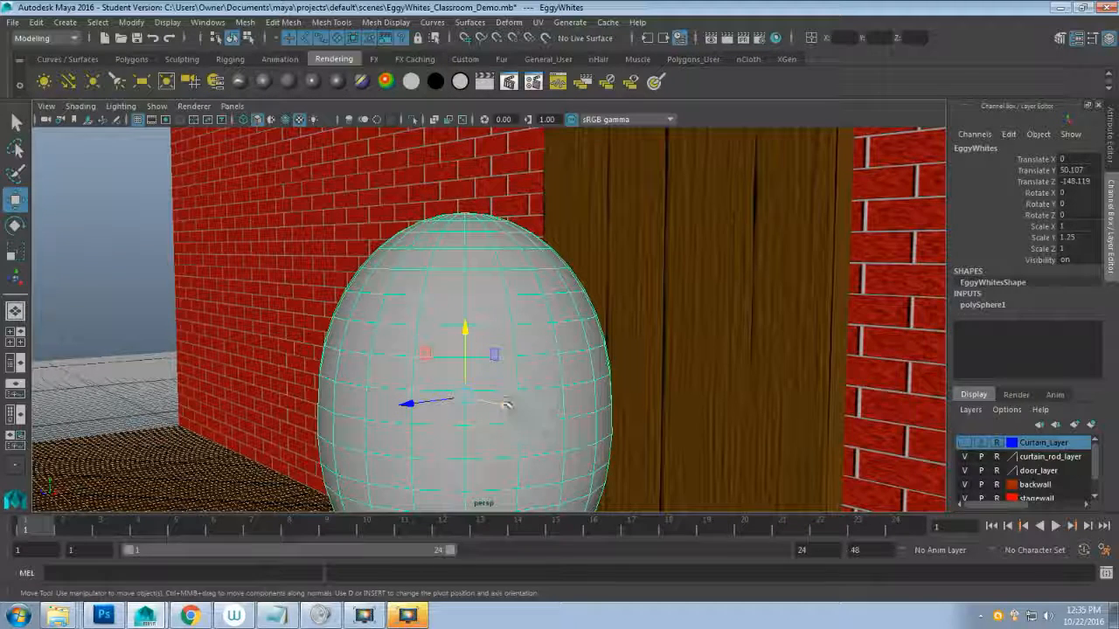
{"action": "left_click_drag", "start_coordinate": [327, 347], "coordinate": [378, 354], "text": "alt"}
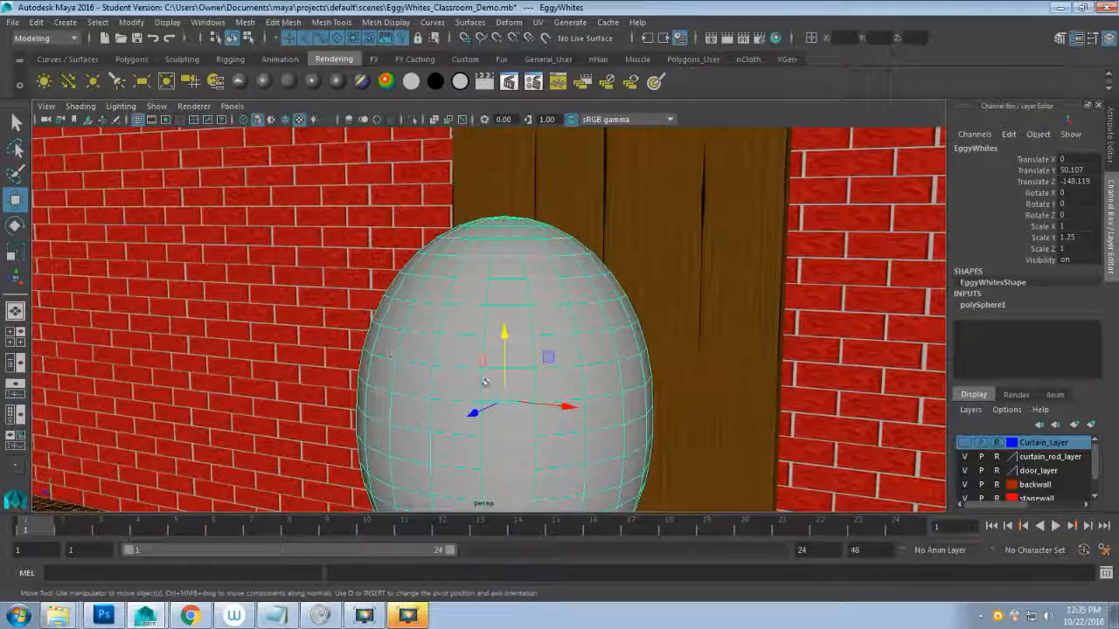
{"action": "left_click_drag", "start_coordinate": [522, 428], "coordinate": [485, 448], "text": "alt"}
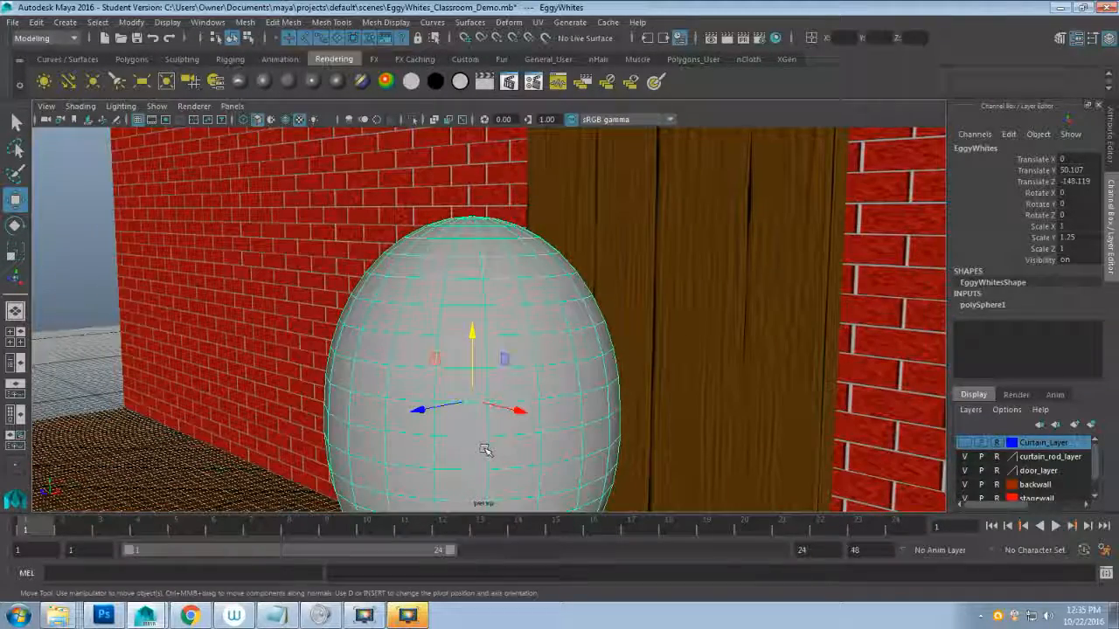
{"action": "key", "text": "F10"}
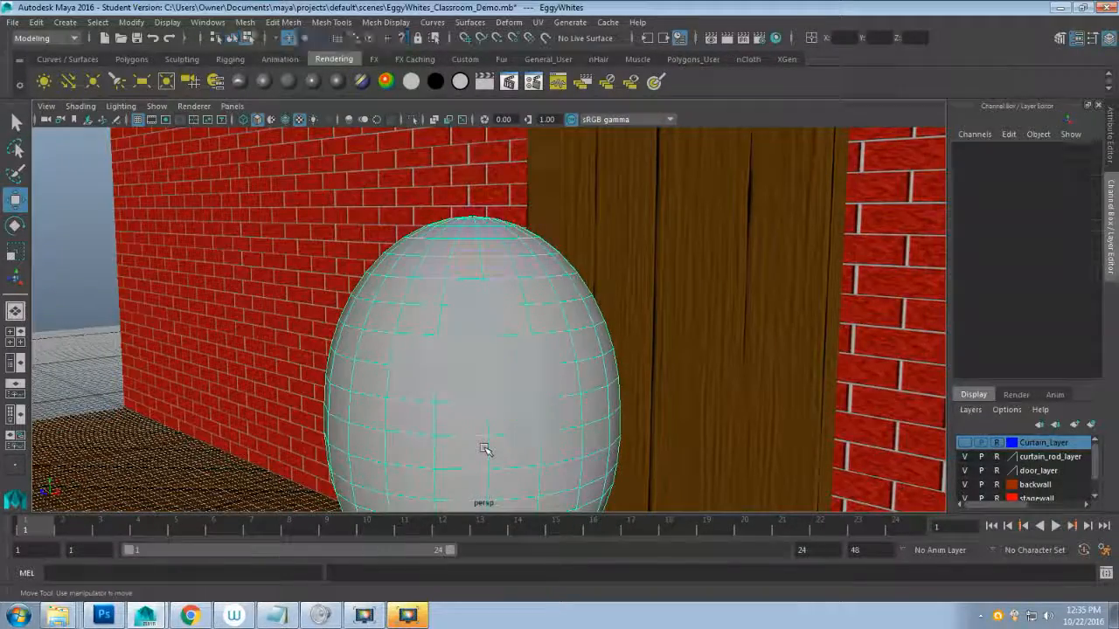
{"action": "left_click_drag", "start_coordinate": [355, 405], "coordinate": [525, 490], "text": "alt"}
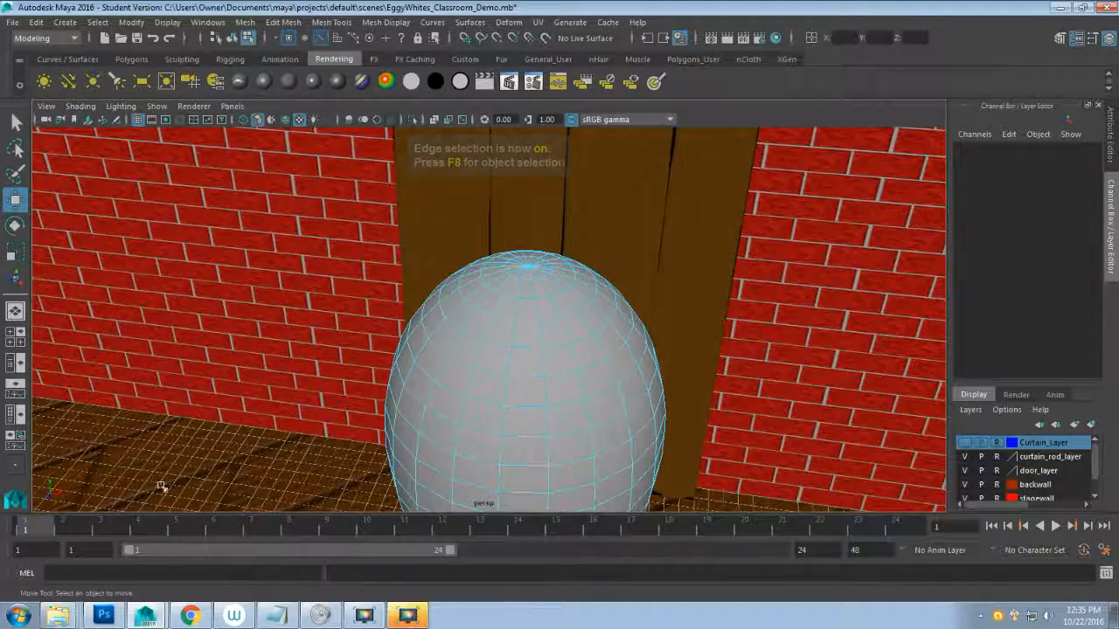
{"action": "left_click", "coordinate": [505, 422]}
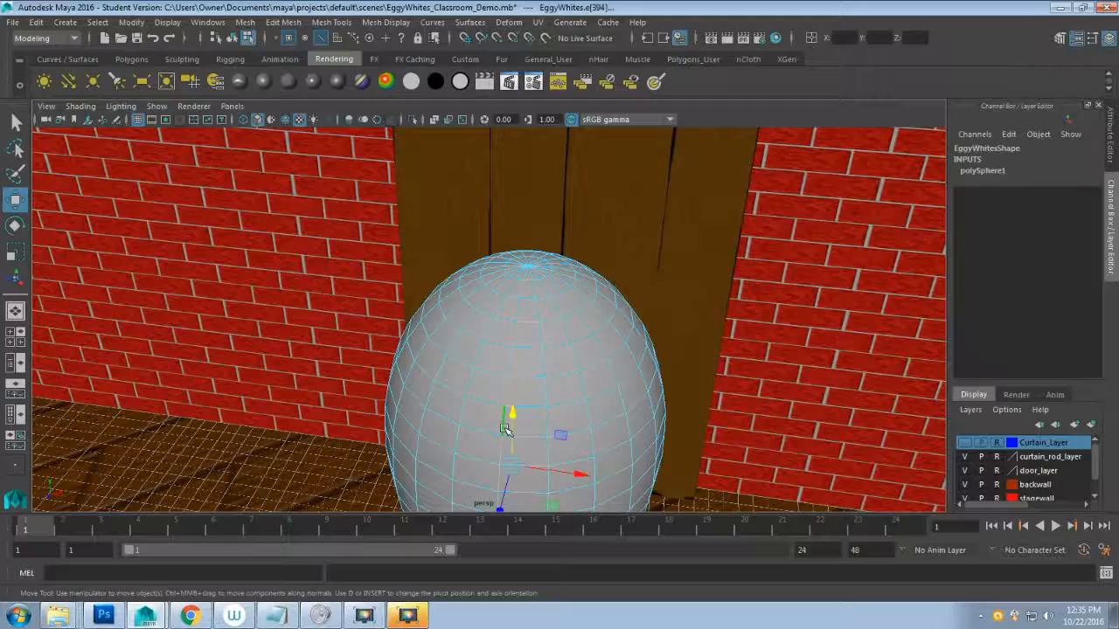
{"action": "left_click_drag", "start_coordinate": [507, 425], "coordinate": [538, 311], "text": "alt"}
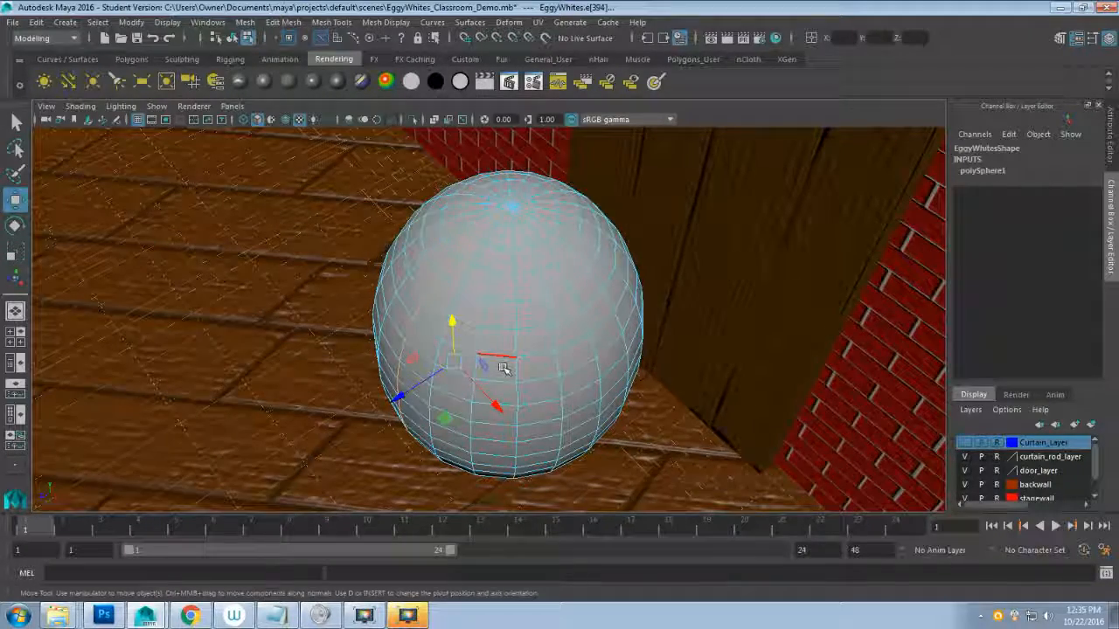
- Hide the stagefloor layer so the egg's underside can be reached
{"action": "scroll", "coordinate": [350, 386], "scroll_direction": "down", "scroll_amount": 6}
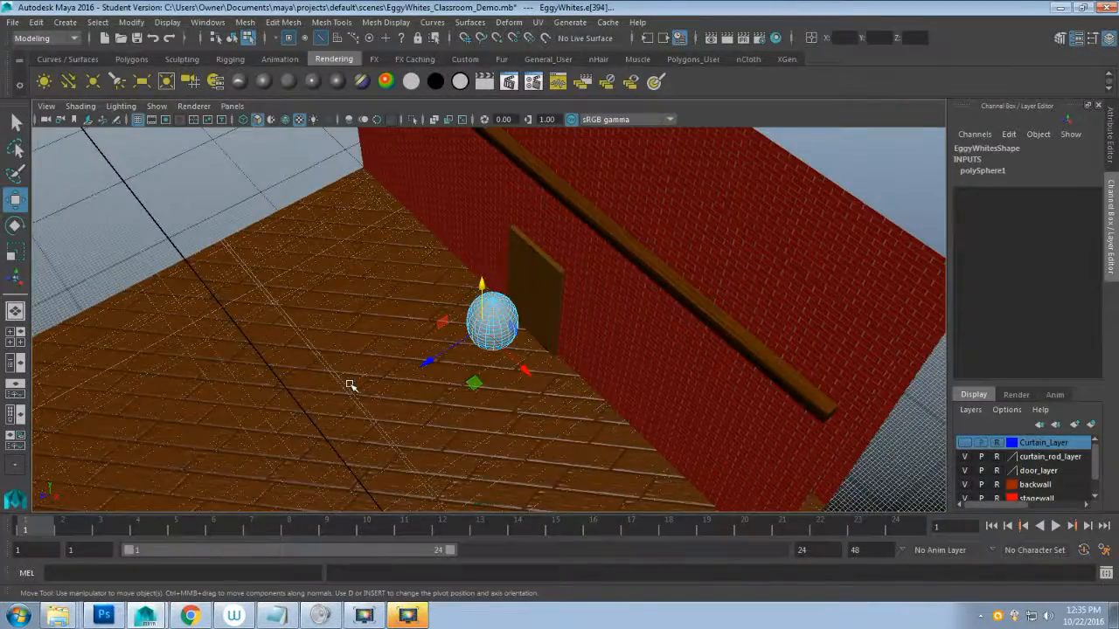
{"action": "scroll", "coordinate": [350, 386], "scroll_direction": "down", "scroll_amount": 3}
{"action": "scroll", "coordinate": [993, 473], "scroll_direction": "down", "scroll_amount": 1}
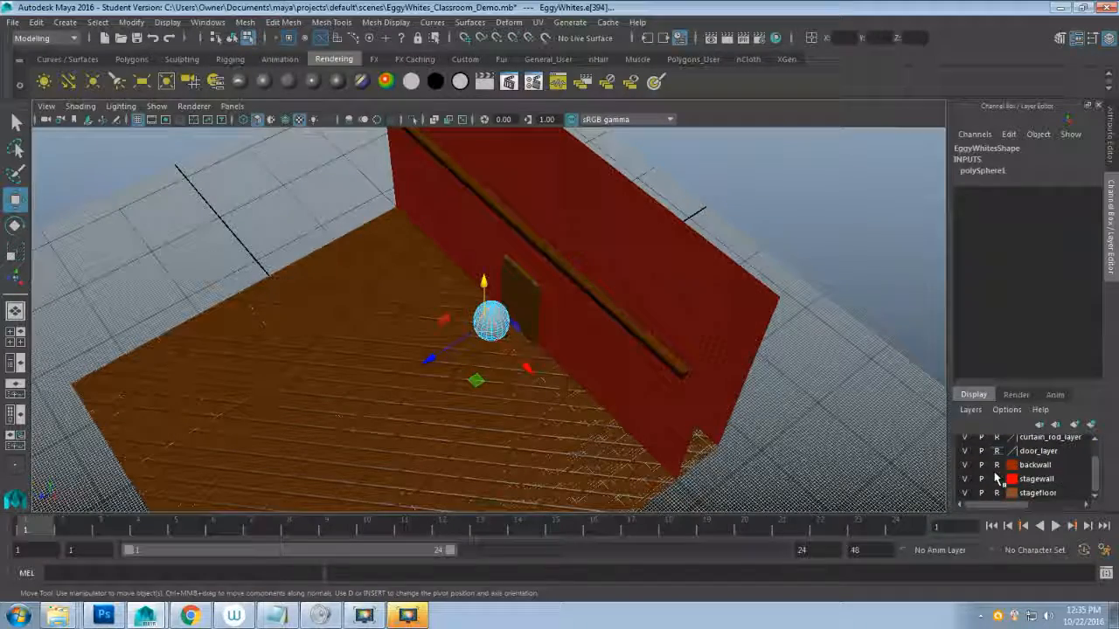
{"action": "left_click", "coordinate": [964, 493]}
{"action": "scroll", "coordinate": [527, 432], "scroll_direction": "up", "scroll_amount": 8}
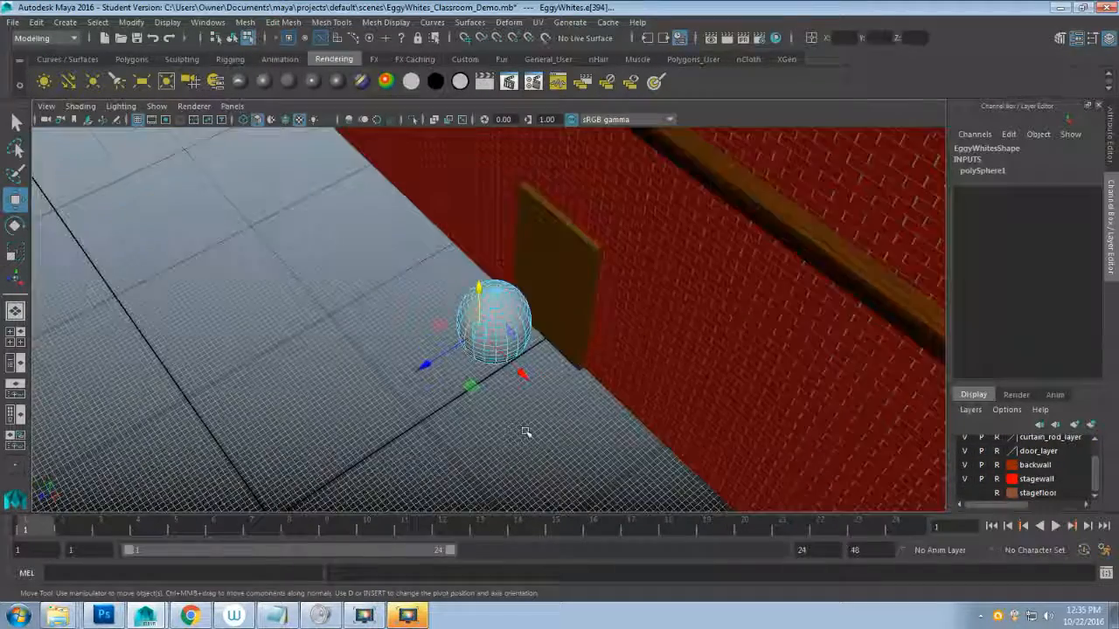
{"action": "left_click_drag", "start_coordinate": [547, 449], "coordinate": [637, 415], "text": "alt"}
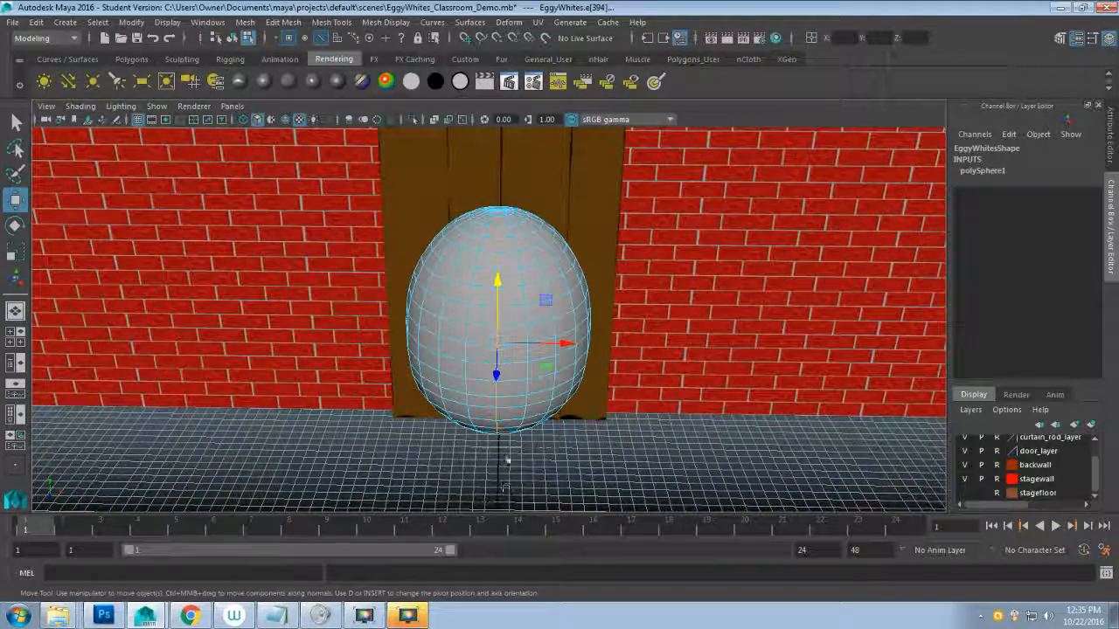
{"action": "scroll", "coordinate": [587, 412], "scroll_direction": "up", "scroll_amount": 5}
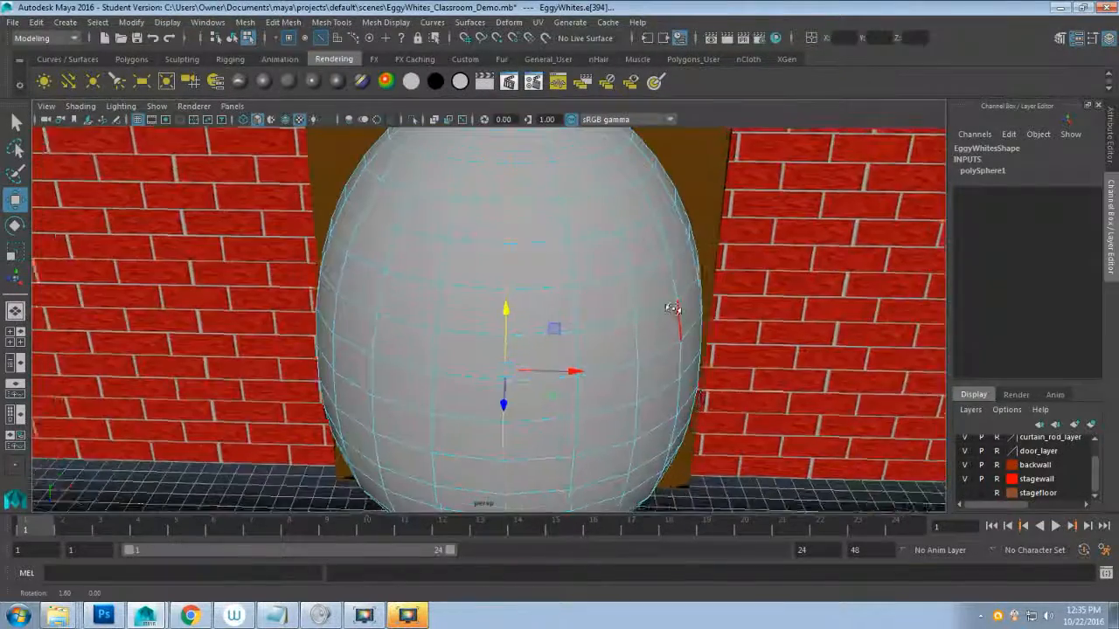
- Select every other edge radiating from the egg's top pole with the Select tool and delete them
{"action": "left_click_drag", "start_coordinate": [673, 310], "coordinate": [577, 377], "text": "alt"}
{"action": "scroll", "coordinate": [577, 378], "scroll_direction": "up", "scroll_amount": 3}
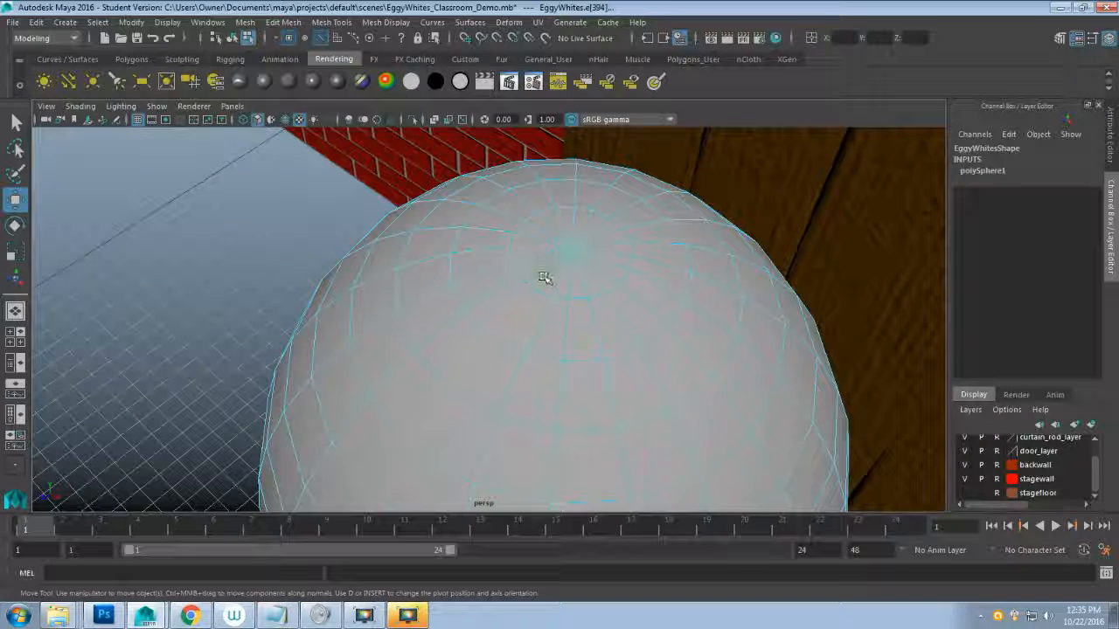
{"action": "left_click", "coordinate": [533, 269]}
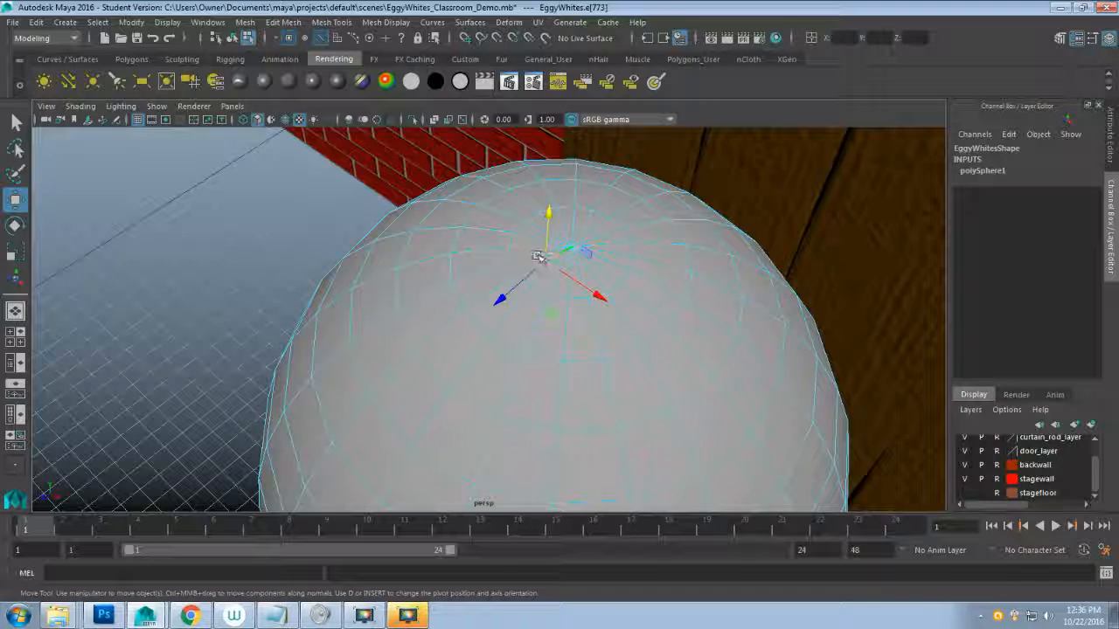
{"action": "key", "text": "q"}
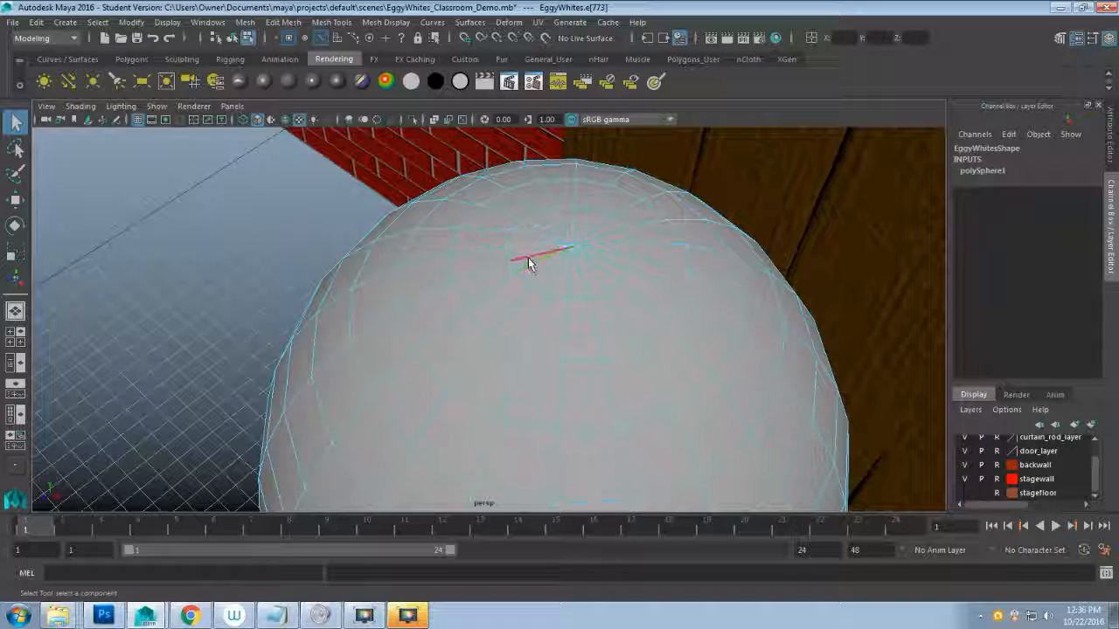
{"action": "left_click", "coordinate": [528, 245]}
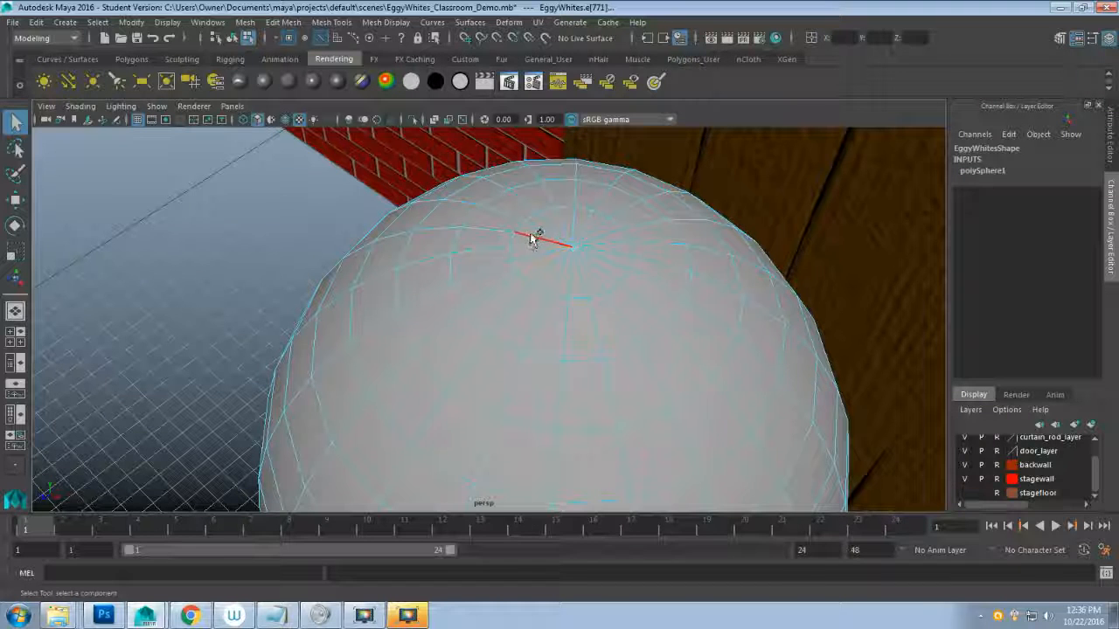
{"action": "left_click", "coordinate": [538, 228]}
{"action": "left_click", "coordinate": [585, 219]}
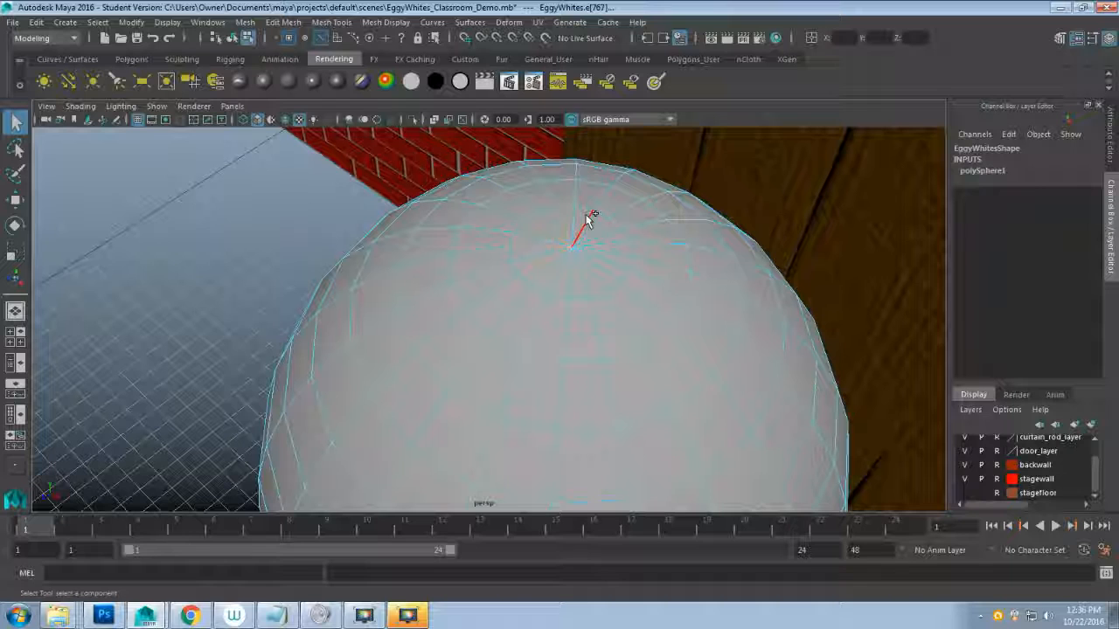
{"action": "left_click", "coordinate": [596, 217]}
{"action": "left_click", "coordinate": [601, 225], "text": "shift"}
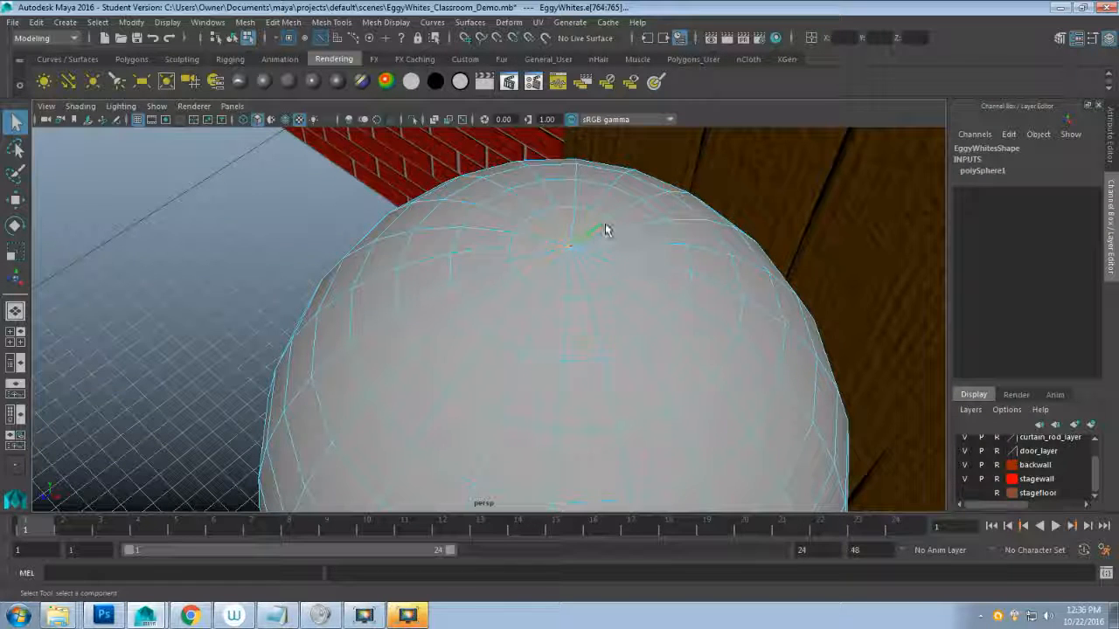
{"action": "left_click", "coordinate": [607, 228], "text": "shift"}
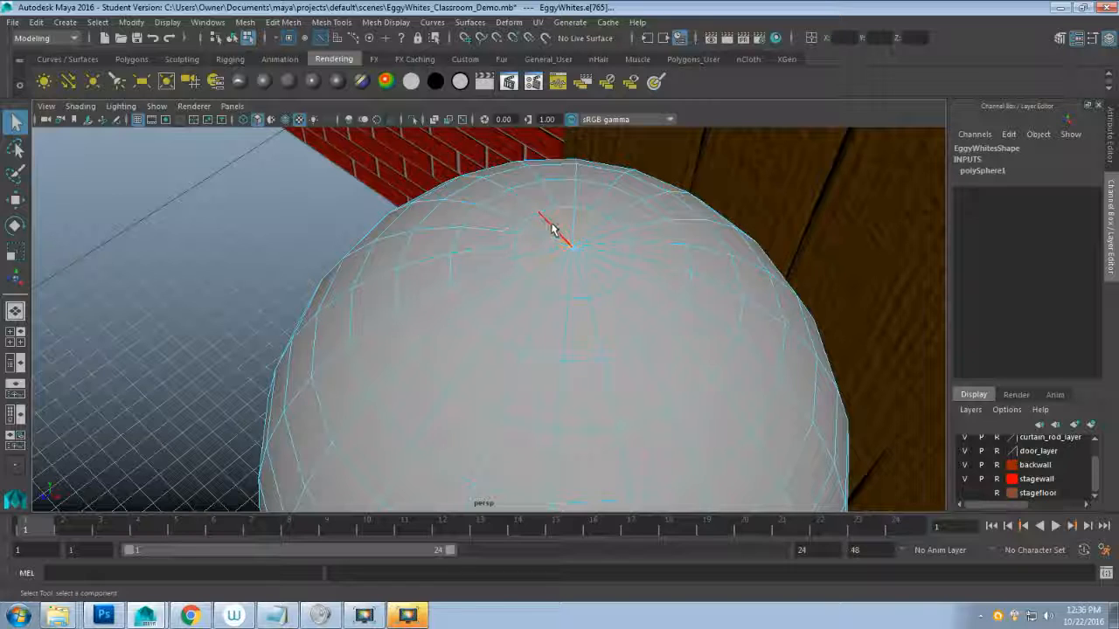
{"action": "left_click", "coordinate": [611, 237]}
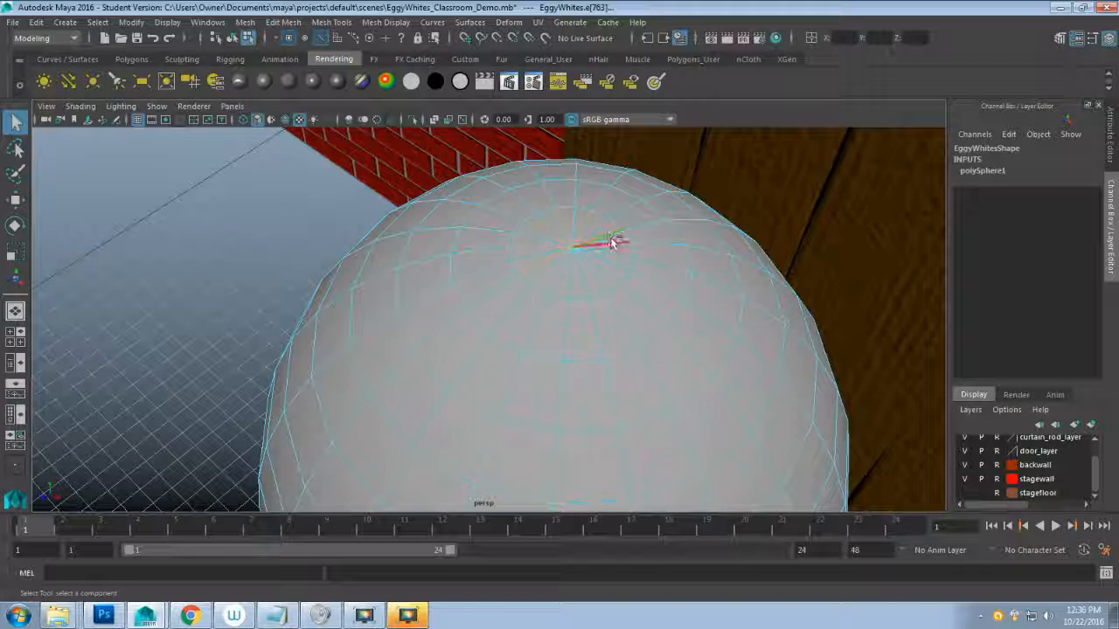
{"action": "left_click", "coordinate": [613, 265]}
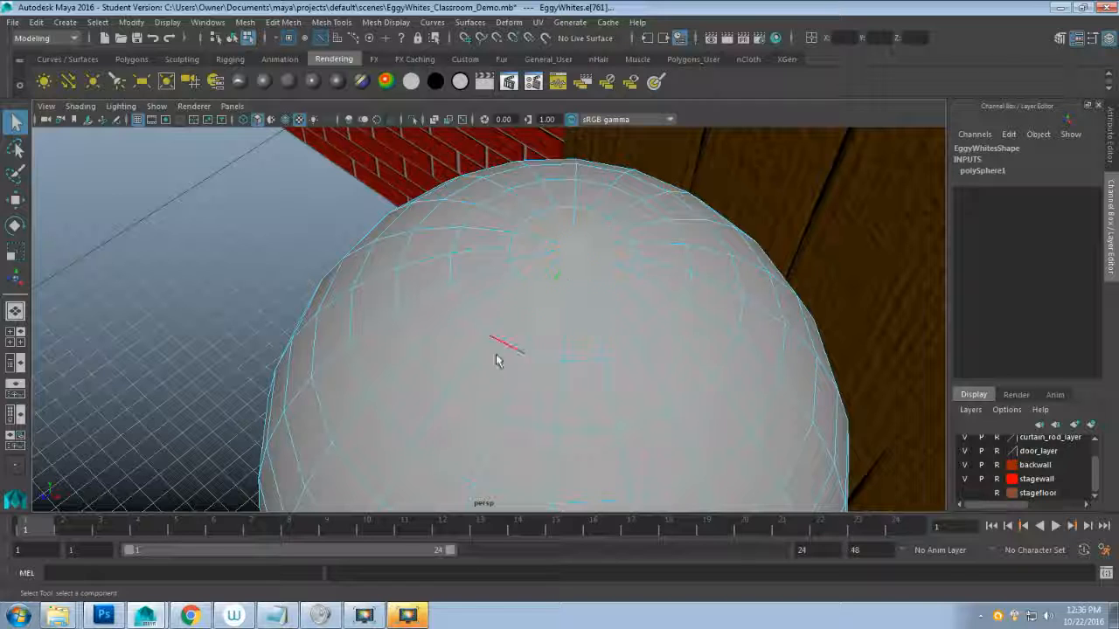
{"action": "left_click", "coordinate": [603, 389]}
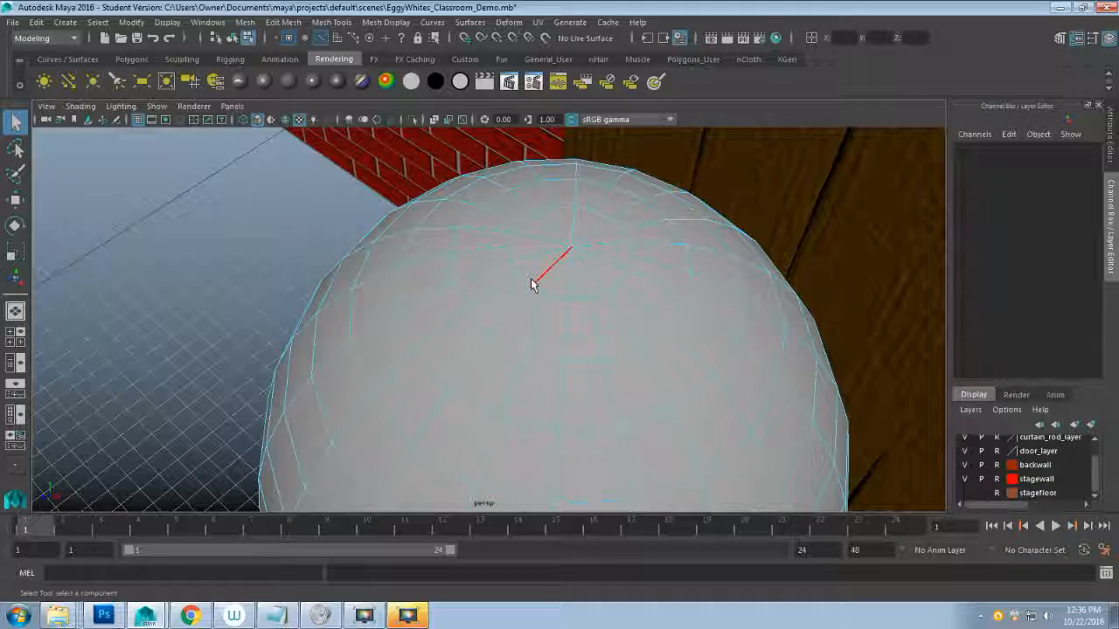
- Select every other edge radiating from the egg's bottom pole and delete them
{"action": "mouse_move", "coordinate": [507, 342]}
{"action": "left_mouse_down", "text": "alt"}
{"action": "mouse_move", "coordinate": [522, 237]}
{"action": "mouse_move", "coordinate": [512, 198]}
{"action": "mouse_move", "coordinate": [507, 335]}
{"action": "left_mouse_up", "text": "alt"}
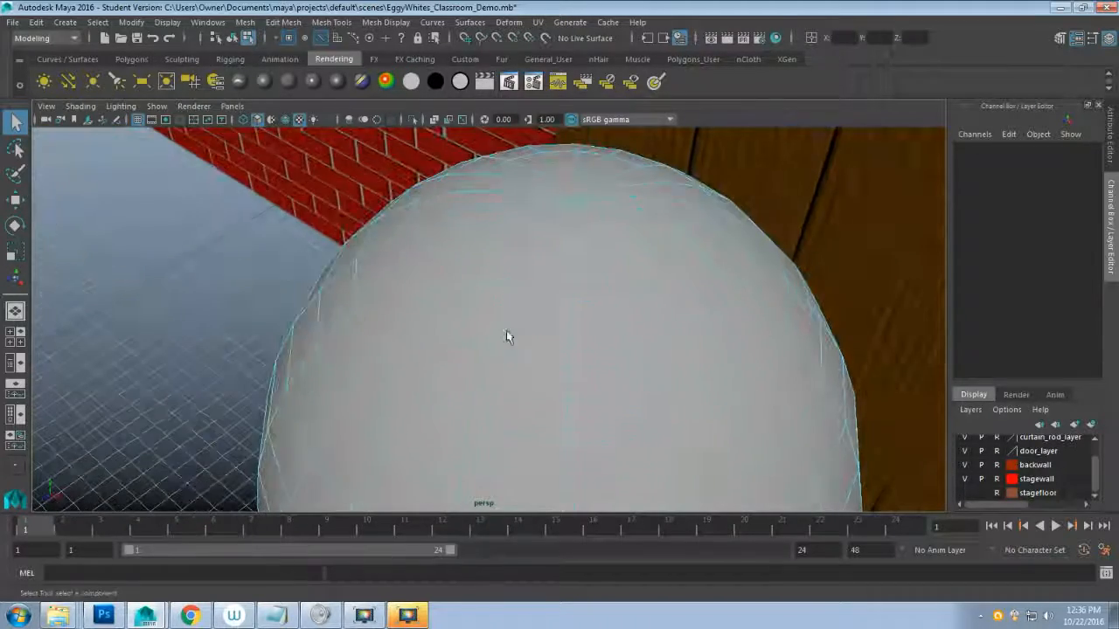
{"action": "left_click", "coordinate": [517, 265]}
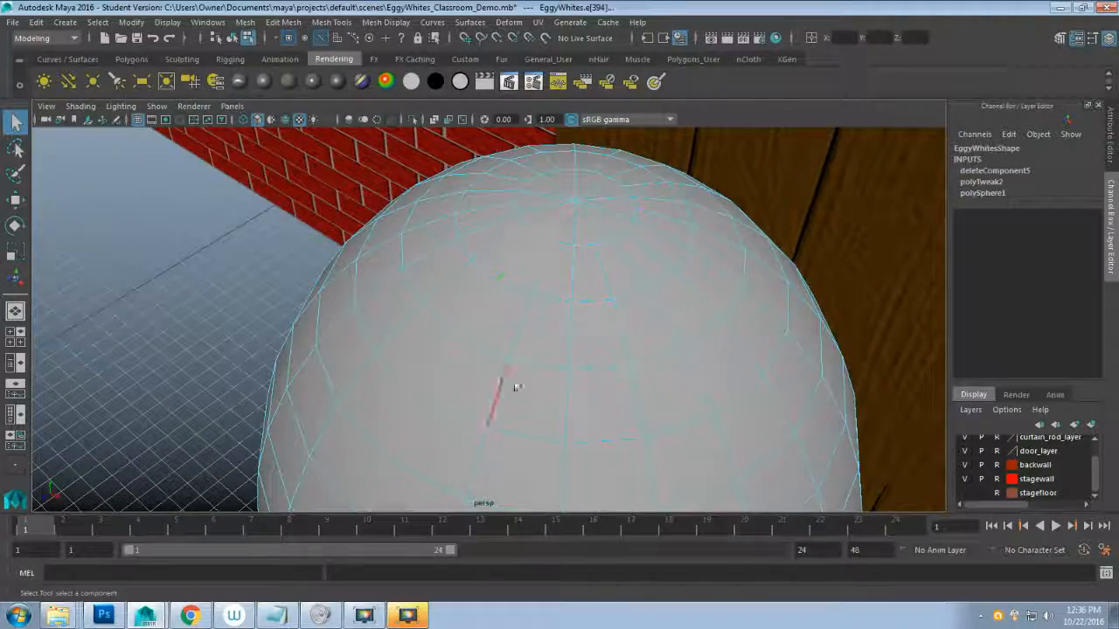
{"action": "left_click_drag", "start_coordinate": [537, 388], "coordinate": [542, 250], "text": "alt"}
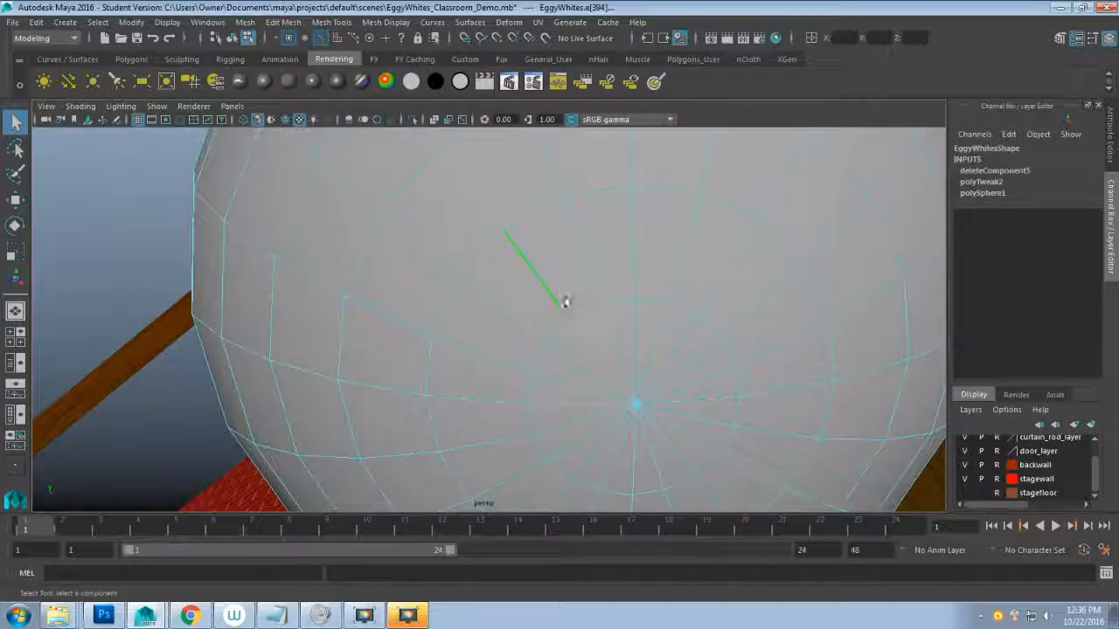
{"action": "left_click", "coordinate": [608, 333]}
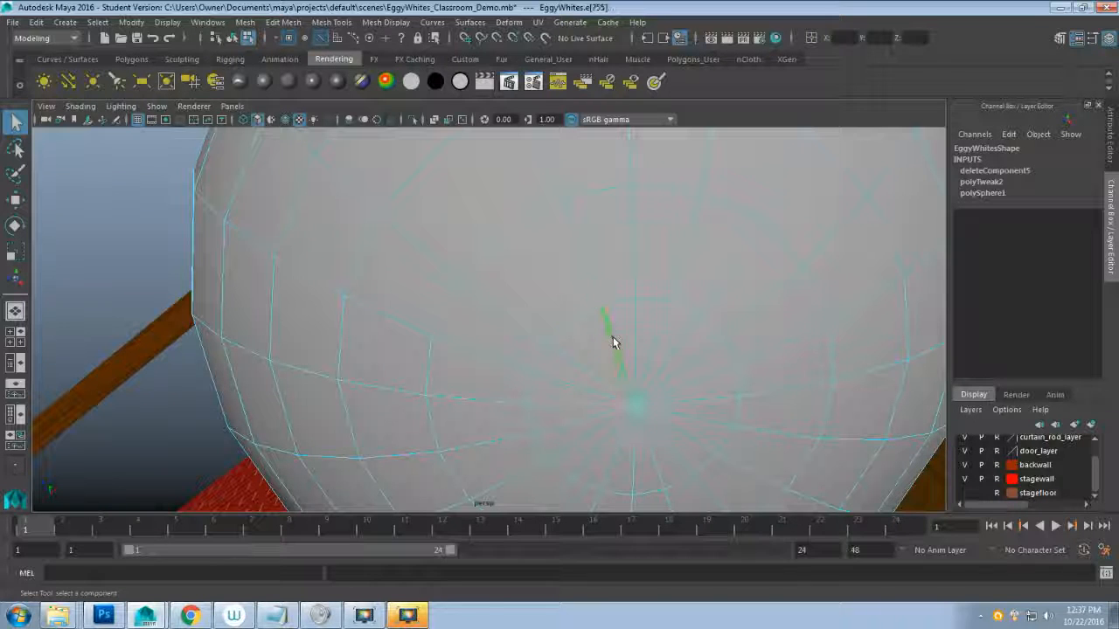
{"action": "left_click", "coordinate": [635, 343]}
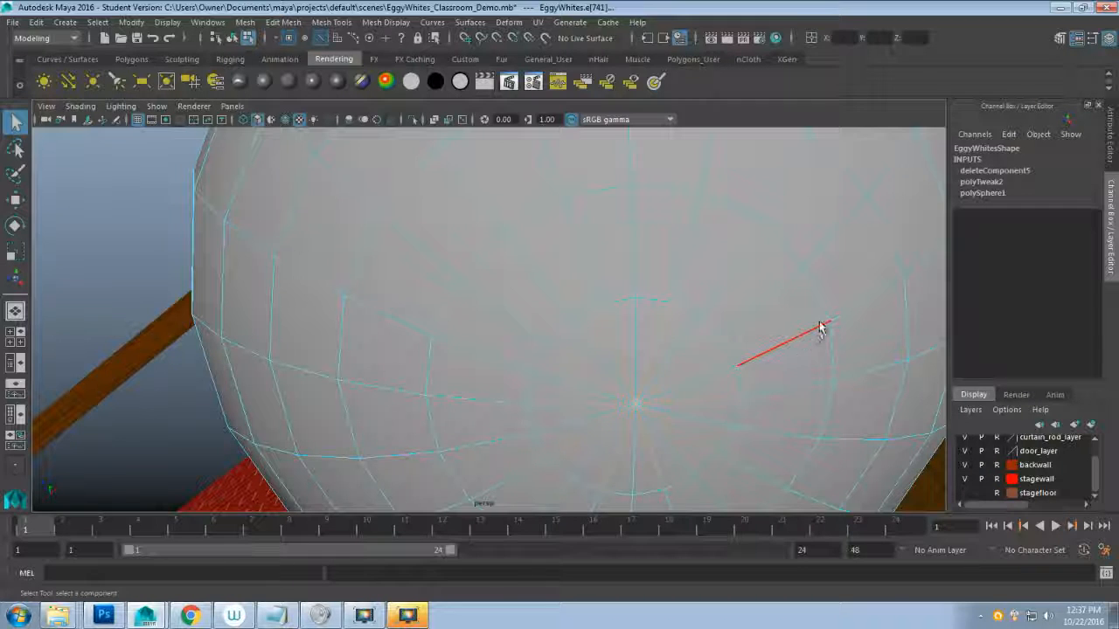
{"action": "key", "text": "Delete"}
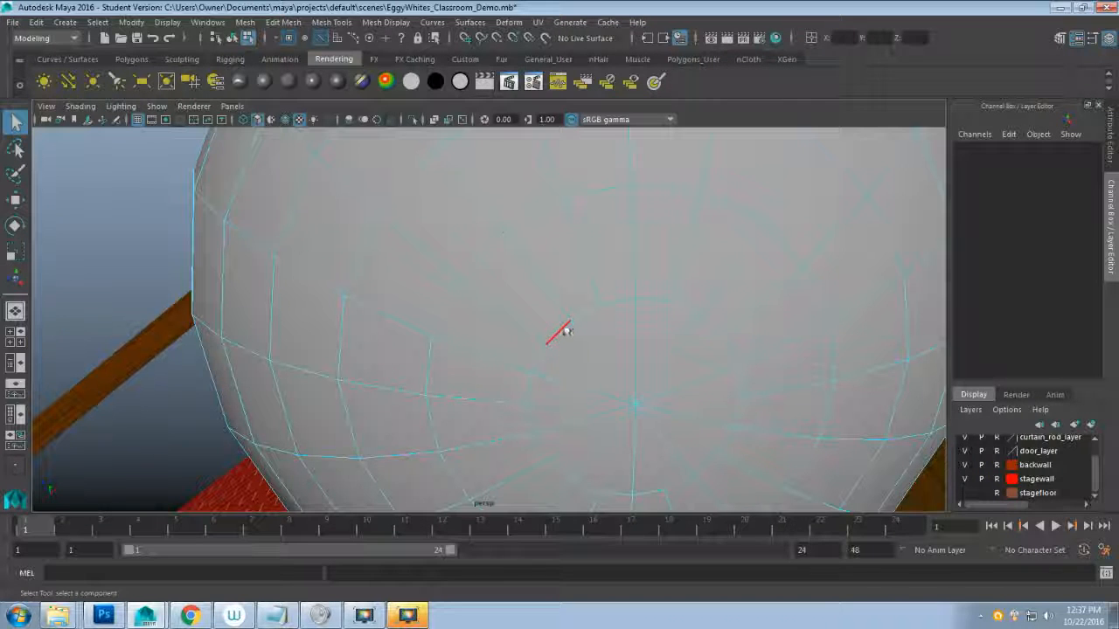
- Examine the thinned-out edges at the egg's poles and the overall shape of its mesh
{"action": "left_click", "coordinate": [585, 348]}
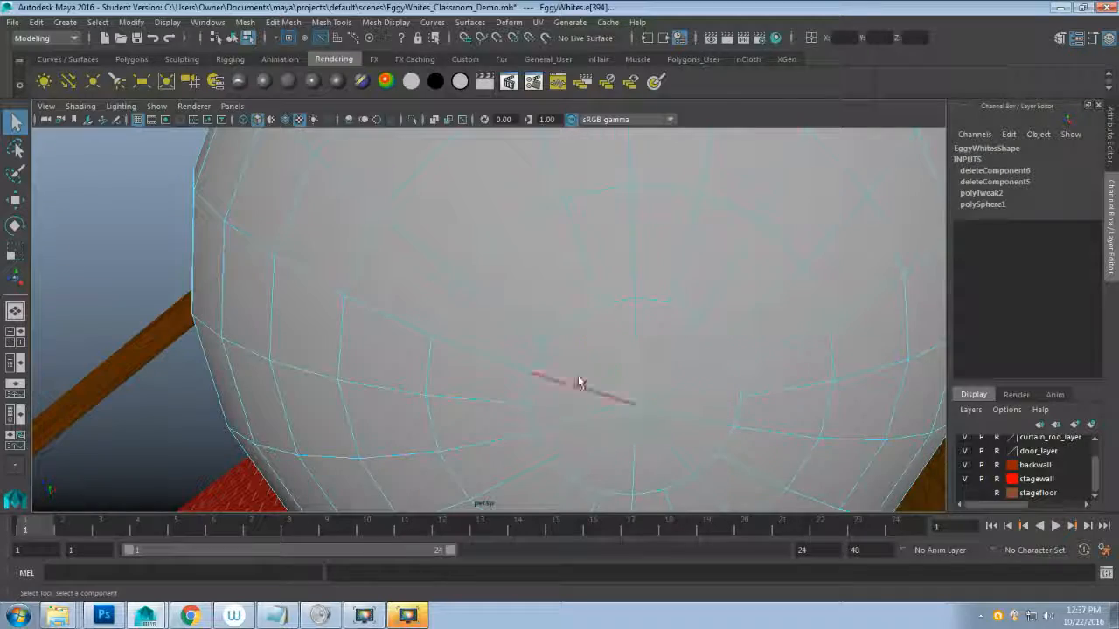
{"action": "scroll", "coordinate": [640, 267], "scroll_direction": "down", "scroll_amount": 5}
{"action": "left_click_drag", "start_coordinate": [615, 203], "coordinate": [609, 361], "text": "alt"}
{"action": "scroll", "coordinate": [606, 354], "scroll_direction": "up", "scroll_amount": 2}
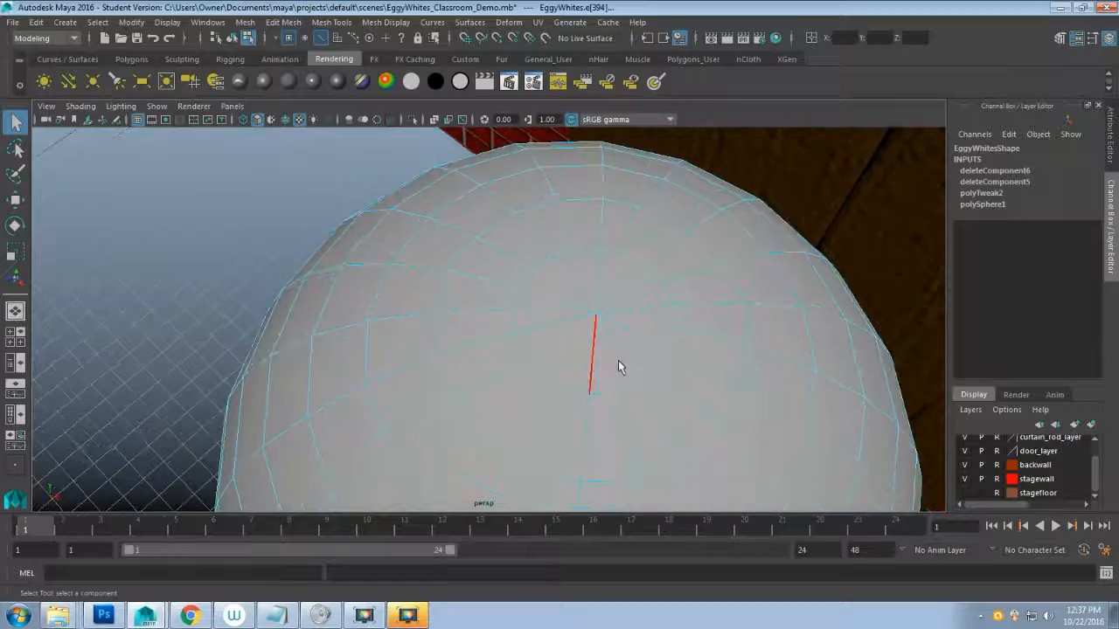
{"action": "left_click_drag", "start_coordinate": [618, 360], "coordinate": [639, 321], "text": "alt"}
{"action": "middle_click_drag", "start_coordinate": [639, 321], "coordinate": [631, 366], "text": "alt"}
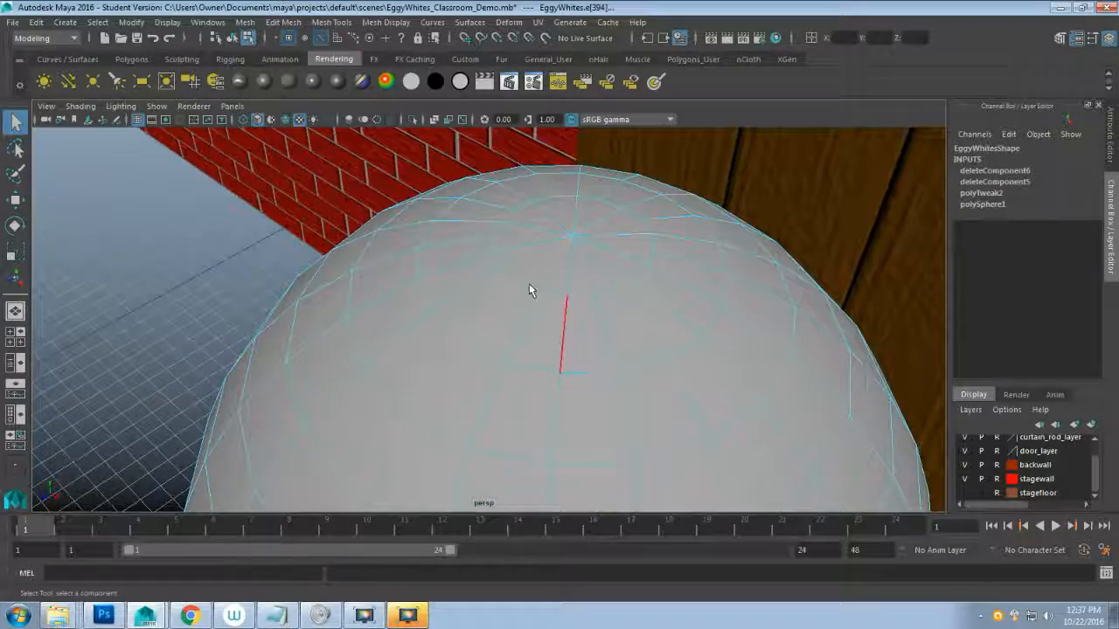
{"action": "scroll", "coordinate": [603, 338], "scroll_direction": "down", "scroll_amount": 3}
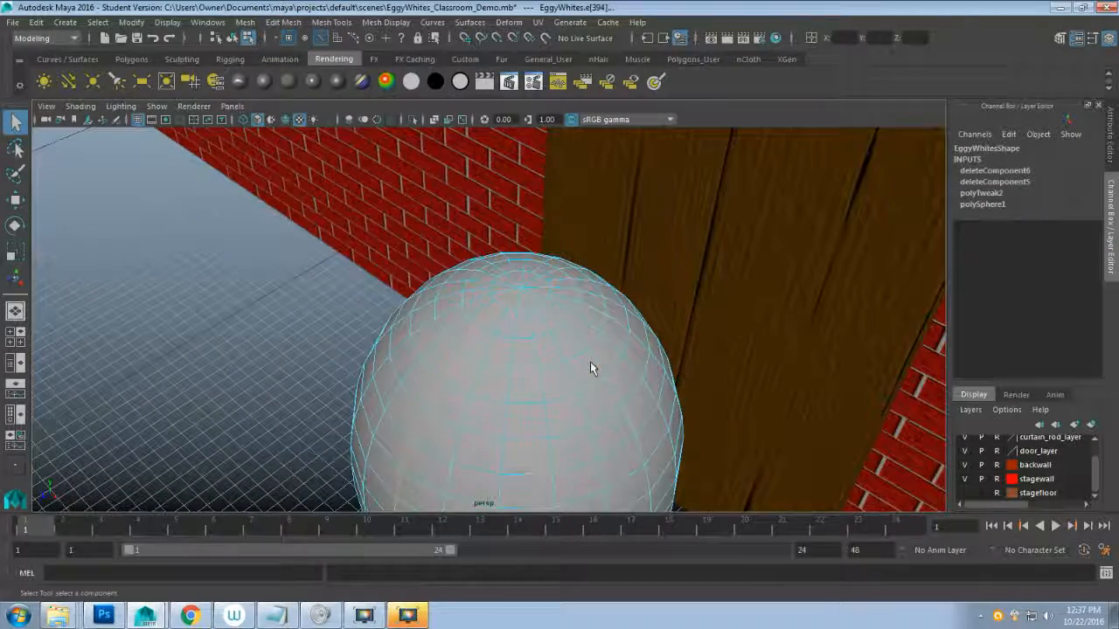
{"action": "left_click_drag", "start_coordinate": [546, 399], "coordinate": [555, 320], "text": "alt"}
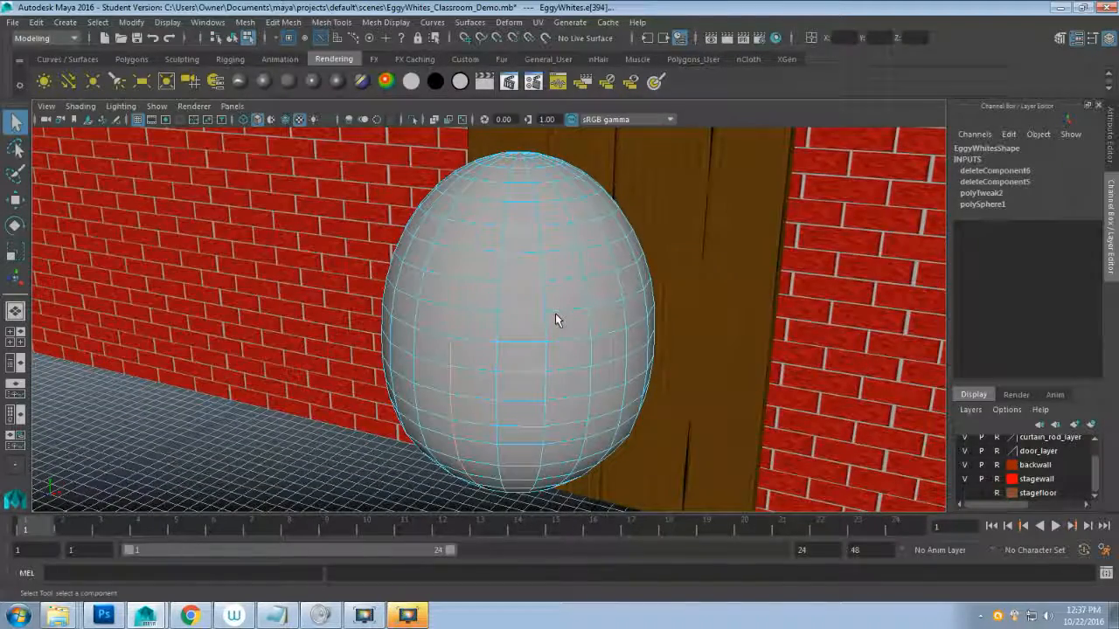
- Return the egg from edge editing to object mode and select the whole egg
{"action": "right_click", "coordinate": [530, 307]}
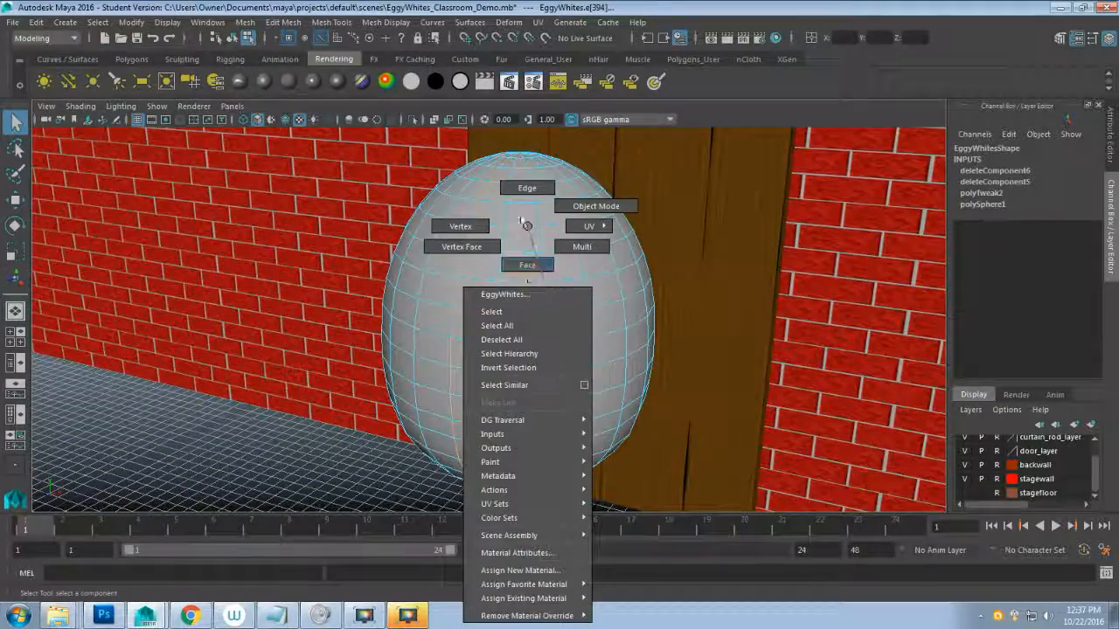
{"action": "right_click_drag", "start_coordinate": [527, 226], "coordinate": [580, 206]}
{"action": "left_click", "coordinate": [600, 315]}
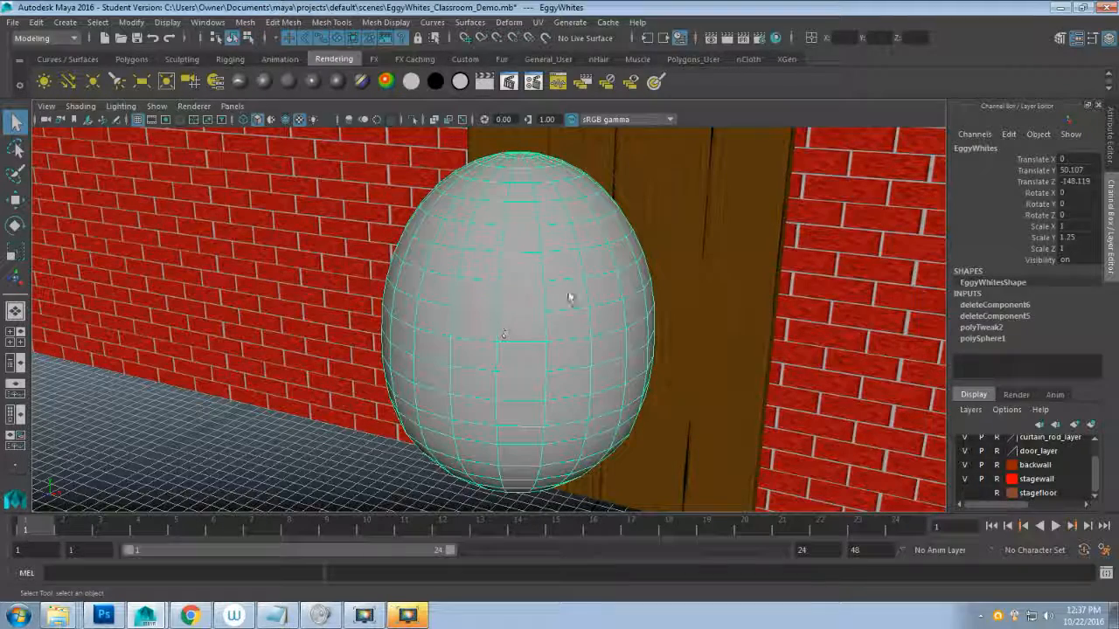
- Open the UV Editor to show the egg's UV layout beside the model
{"action": "left_click", "coordinate": [542, 24]}
{"action": "left_click", "coordinate": [570, 54]}
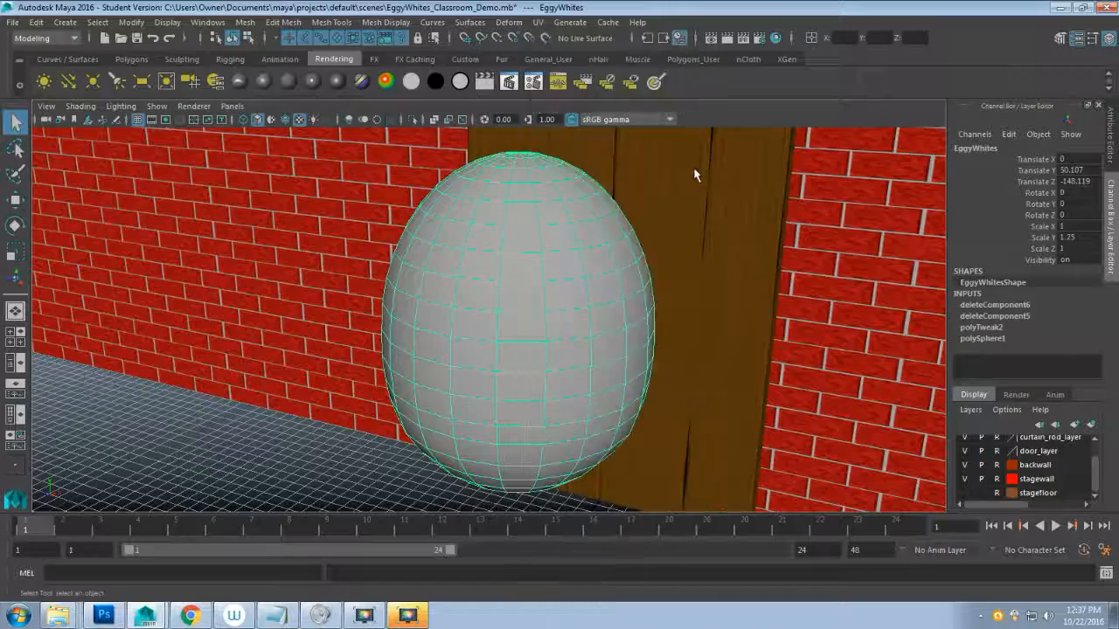
{"action": "middle_click_drag", "start_coordinate": [483, 322], "coordinate": [393, 302], "text": "alt"}
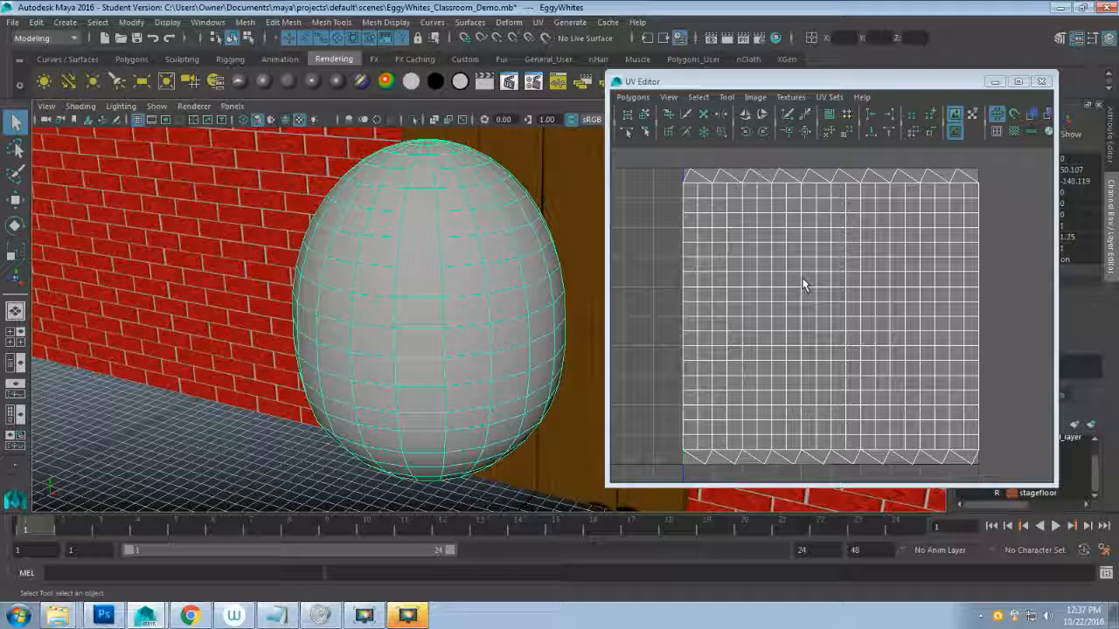
- Select blocks of faces at the middle and both sides of the UV layout and examine where they lie on the egg
{"action": "left_click", "coordinate": [832, 342]}
{"action": "right_click_drag", "start_coordinate": [833, 341], "coordinate": [832, 378]}
{"action": "left_click_drag", "start_coordinate": [793, 340], "coordinate": [766, 305]}
{"action": "left_click_drag", "start_coordinate": [810, 359], "coordinate": [891, 395]}
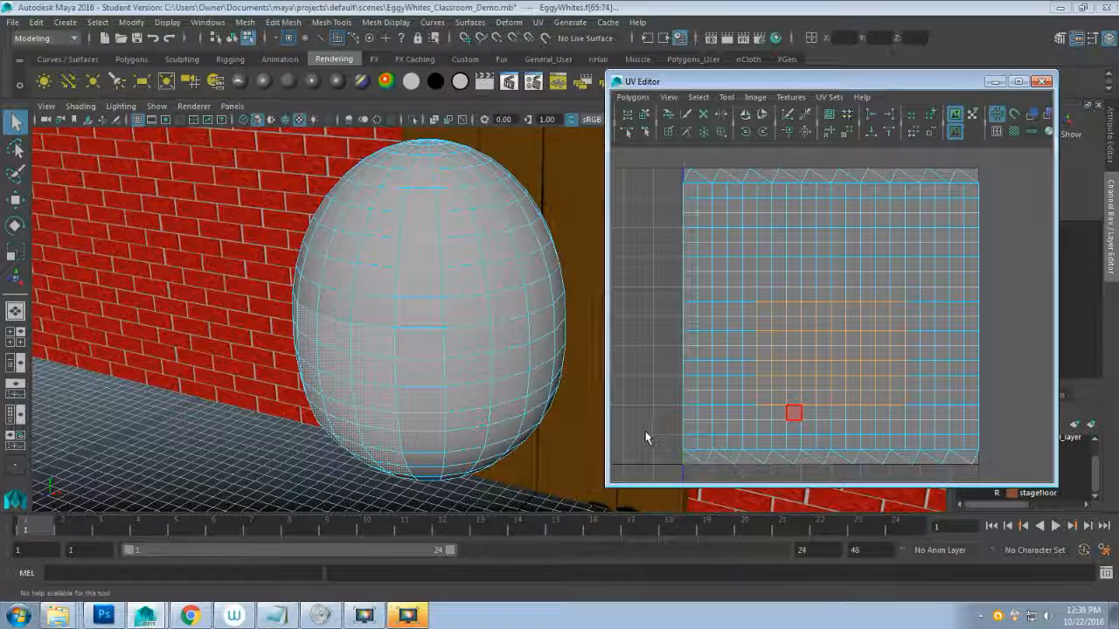
{"action": "left_click_drag", "start_coordinate": [440, 385], "coordinate": [515, 365], "text": "alt"}
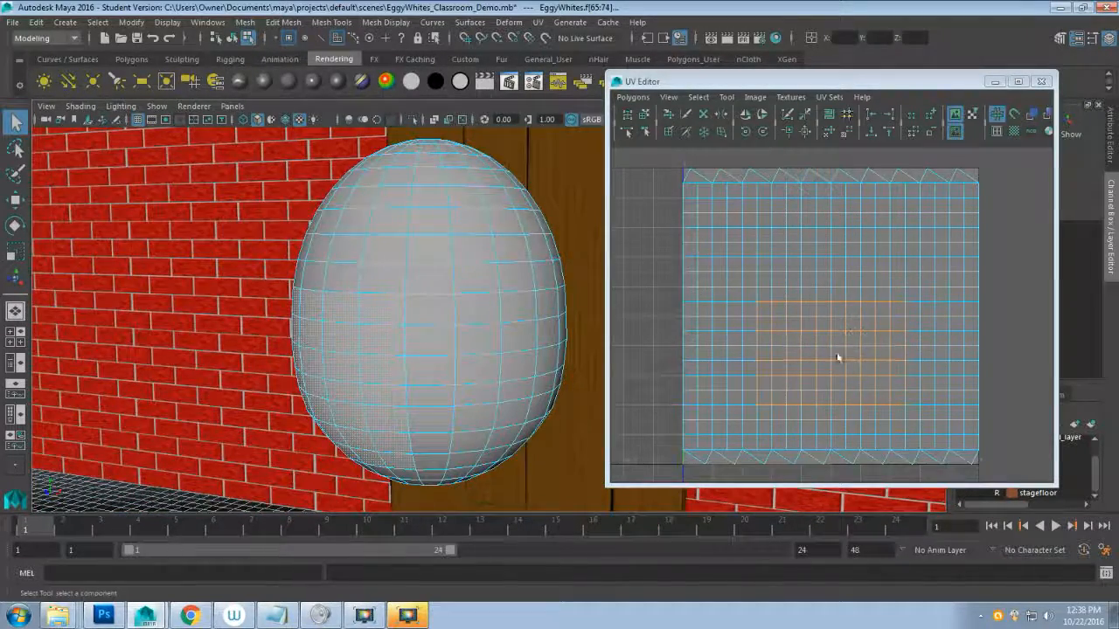
{"action": "mouse_move", "coordinate": [377, 355]}
{"action": "left_mouse_down", "text": "alt"}
{"action": "mouse_move", "coordinate": [583, 370]}
{"action": "mouse_move", "coordinate": [382, 356]}
{"action": "left_mouse_up", "text": "alt"}
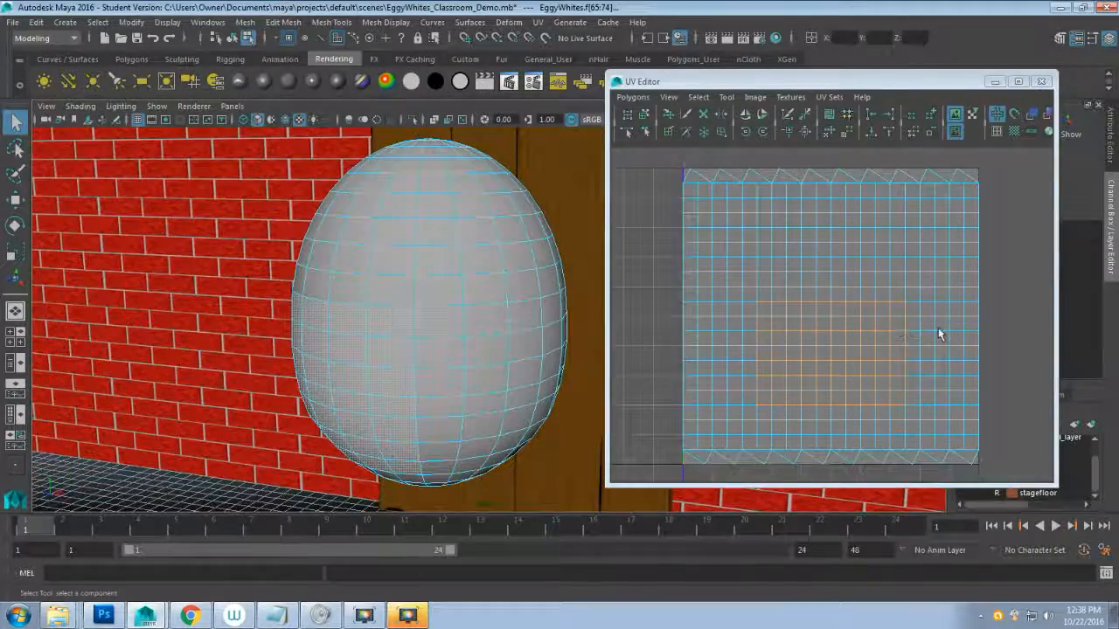
{"action": "left_click_drag", "start_coordinate": [911, 311], "coordinate": [1010, 403]}
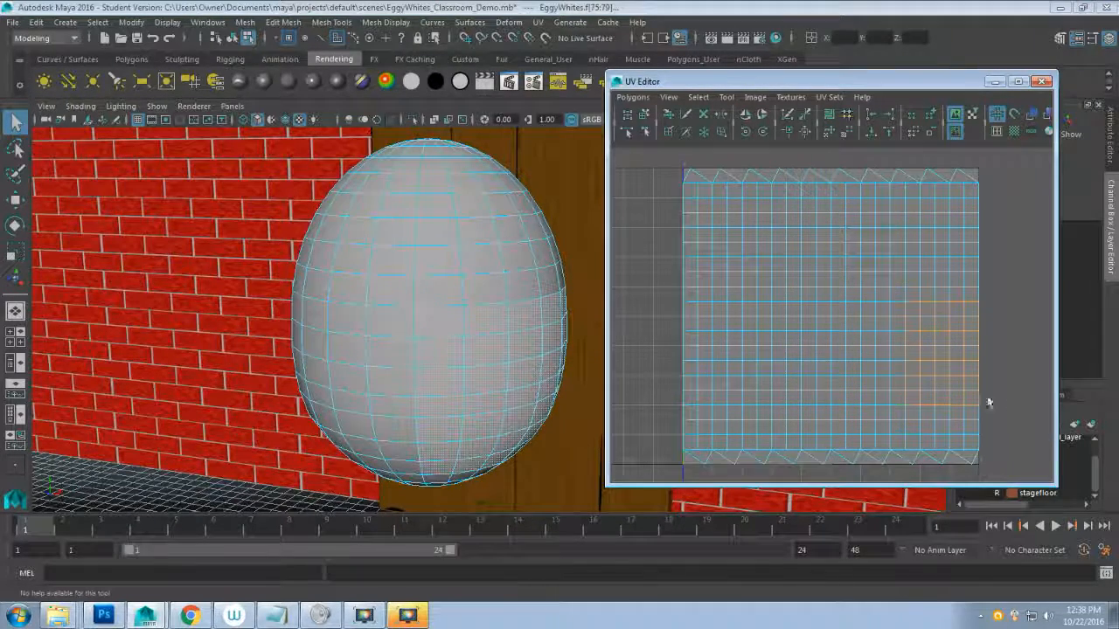
{"action": "left_click_drag", "start_coordinate": [653, 308], "coordinate": [759, 407]}
{"action": "left_click_drag", "start_coordinate": [533, 367], "coordinate": [433, 368], "text": "alt"}
{"action": "left_click_drag", "start_coordinate": [452, 302], "coordinate": [556, 374], "text": "alt"}
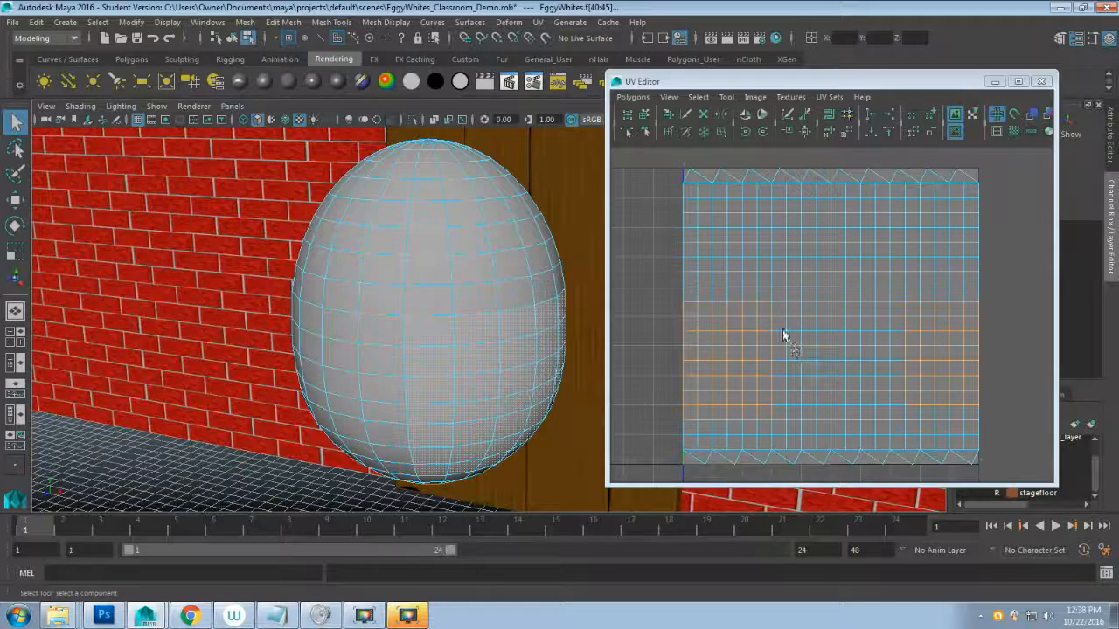
- Return the egg to object mode and apply a spherical UV projection to it
{"action": "mouse_move", "coordinate": [821, 345]}
{"action": "right_mouse_down"}
{"action": "mouse_move", "coordinate": [853, 340]}
{"action": "mouse_move", "coordinate": [826, 319]}
{"action": "mouse_move", "coordinate": [817, 341]}
{"action": "right_mouse_up"}
{"action": "right_click_drag", "start_coordinate": [483, 226], "coordinate": [546, 207]}
{"action": "left_click", "coordinate": [463, 252]}
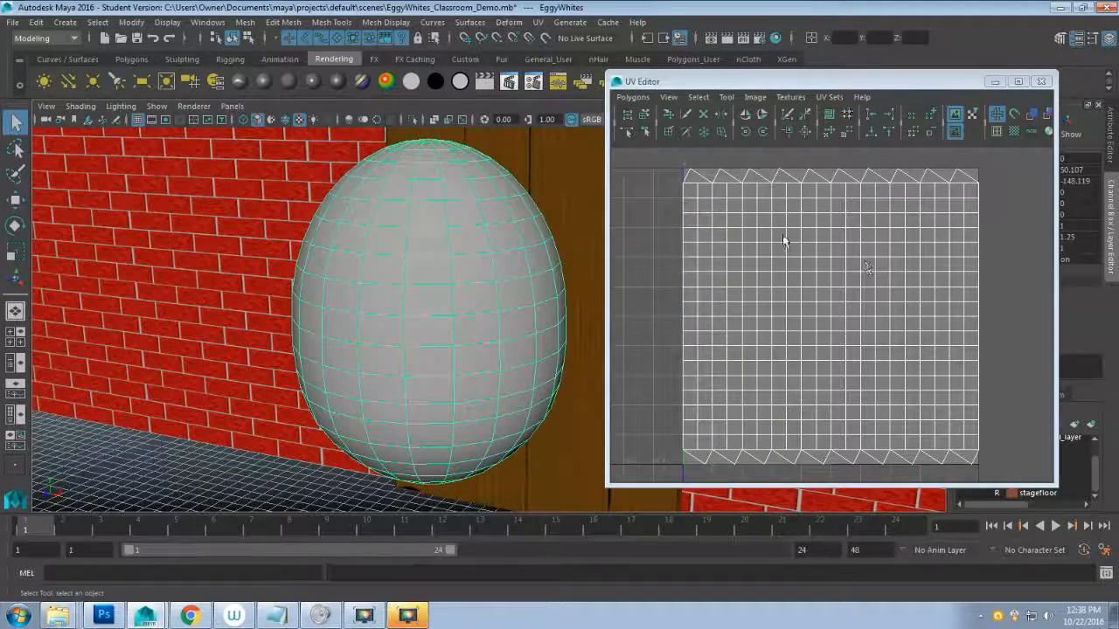
{"action": "left_click", "coordinate": [539, 22]}
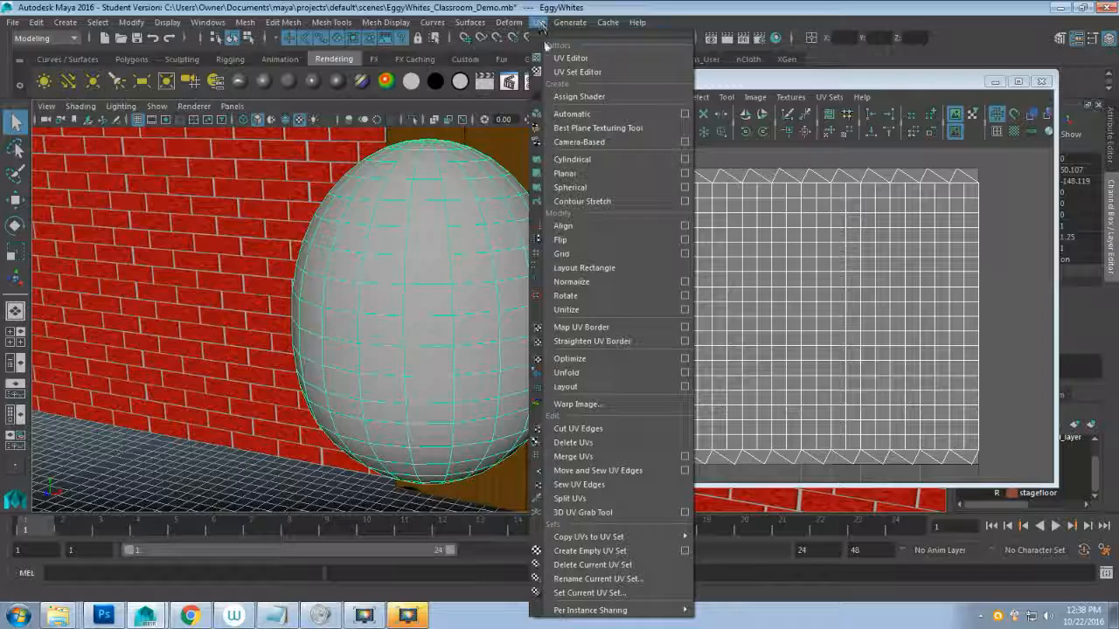
{"action": "left_click", "coordinate": [627, 189]}
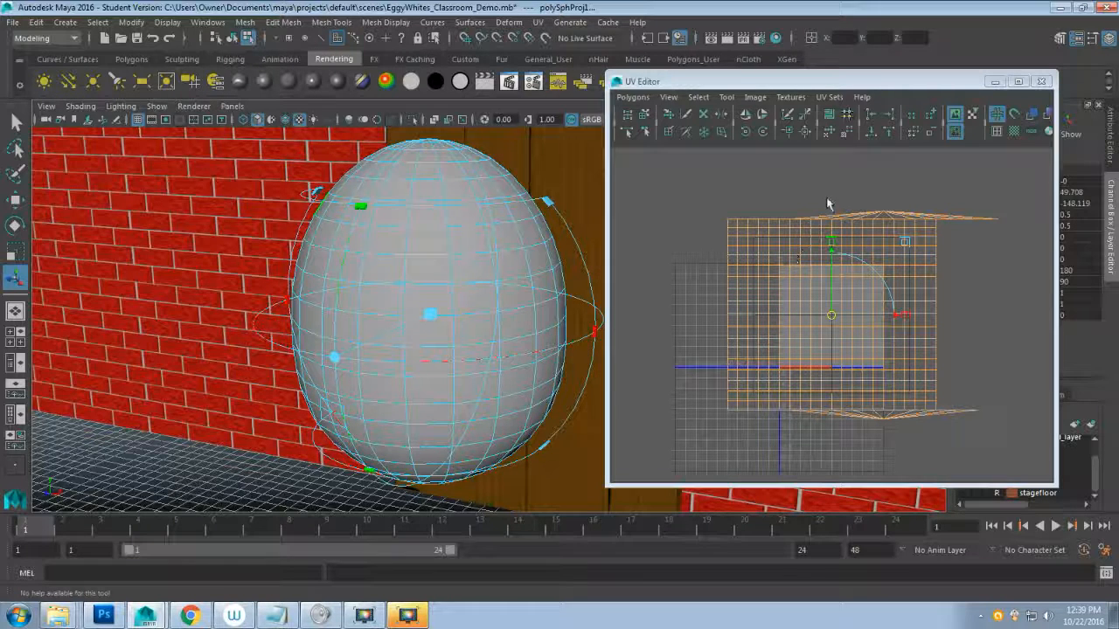
- Unfold the egg's spherically projected UVs and inspect the shape of the resulting layout
{"action": "left_click", "coordinate": [829, 134]}
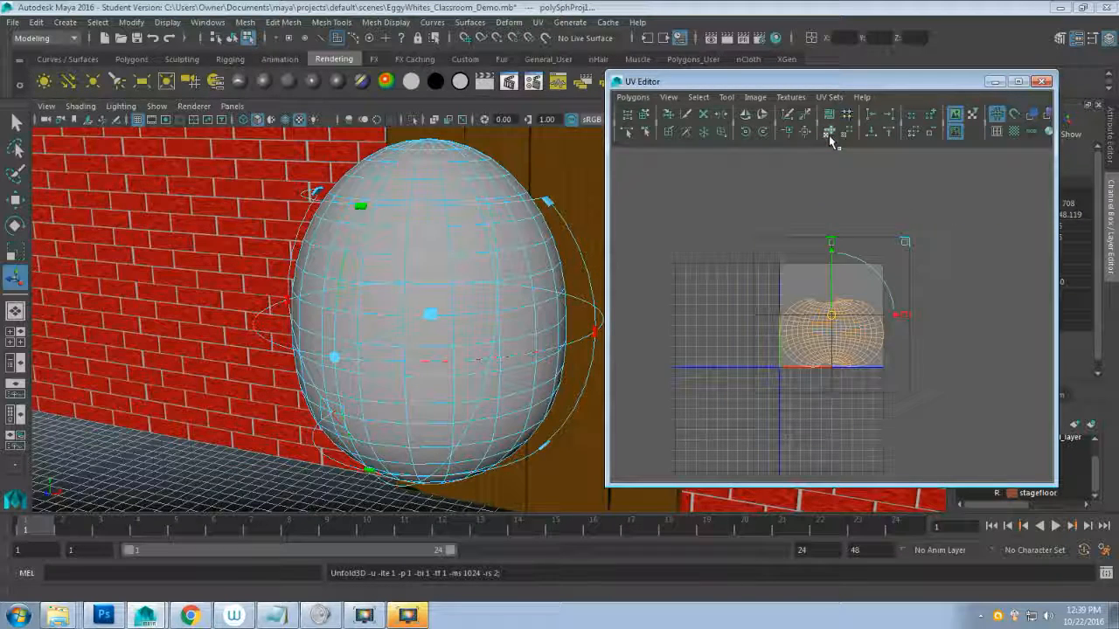
{"action": "scroll", "coordinate": [798, 411], "scroll_direction": "up", "scroll_amount": 2}
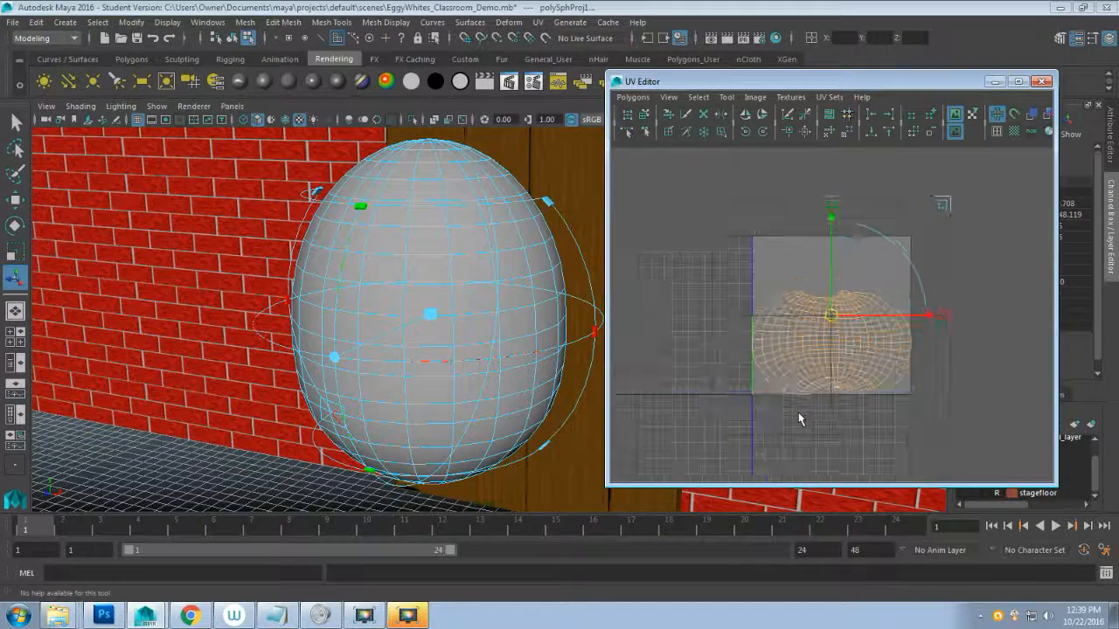
{"action": "scroll", "coordinate": [798, 412], "scroll_direction": "up", "scroll_amount": 3}
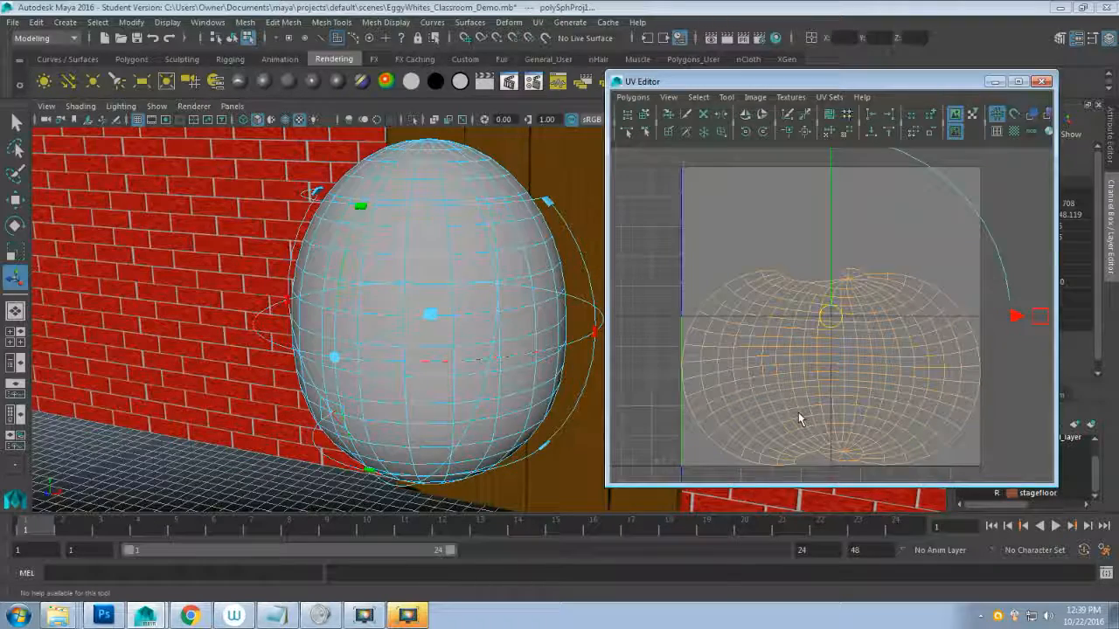
{"action": "scroll", "coordinate": [798, 412], "scroll_direction": "up", "scroll_amount": 3}
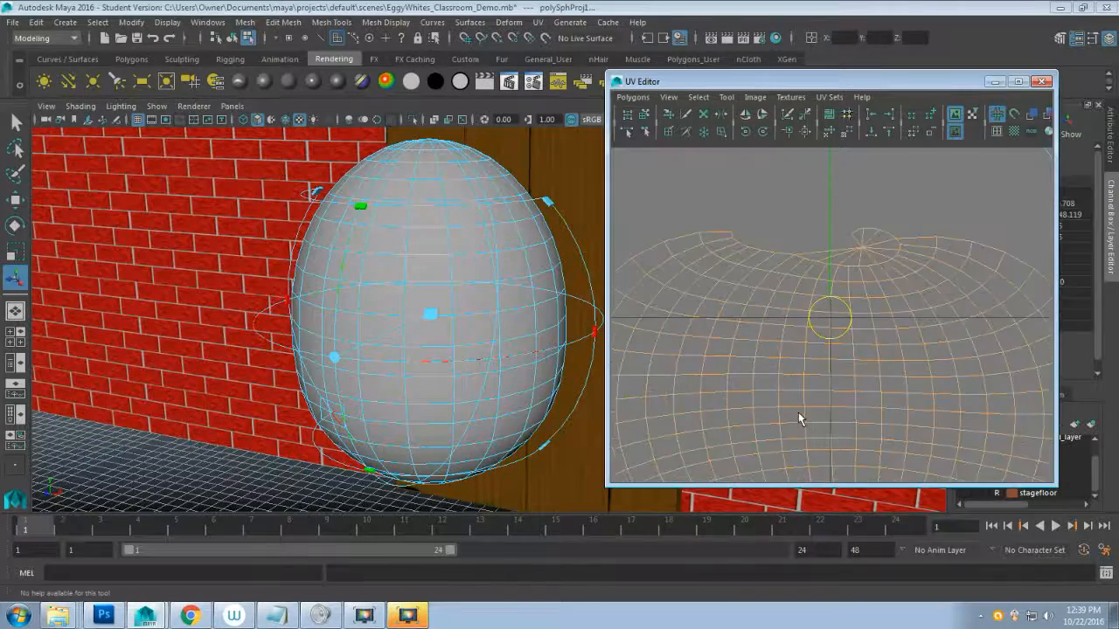
{"action": "scroll", "coordinate": [798, 411], "scroll_direction": "down", "scroll_amount": 5}
{"action": "scroll", "coordinate": [798, 412], "scroll_direction": "up", "scroll_amount": 2}
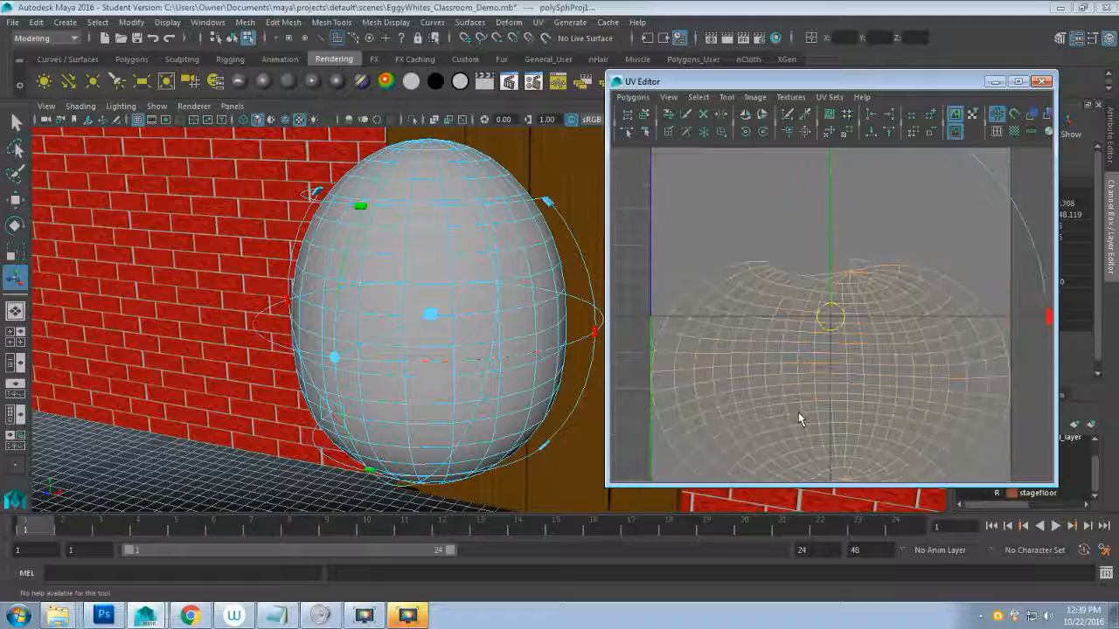
{"action": "scroll", "coordinate": [799, 418], "scroll_direction": "down", "scroll_amount": 2}
- Switch to UV component selection and select the UVs around the top pole of the unfolded layout
{"action": "right_click_drag", "start_coordinate": [833, 310], "coordinate": [871, 310]}
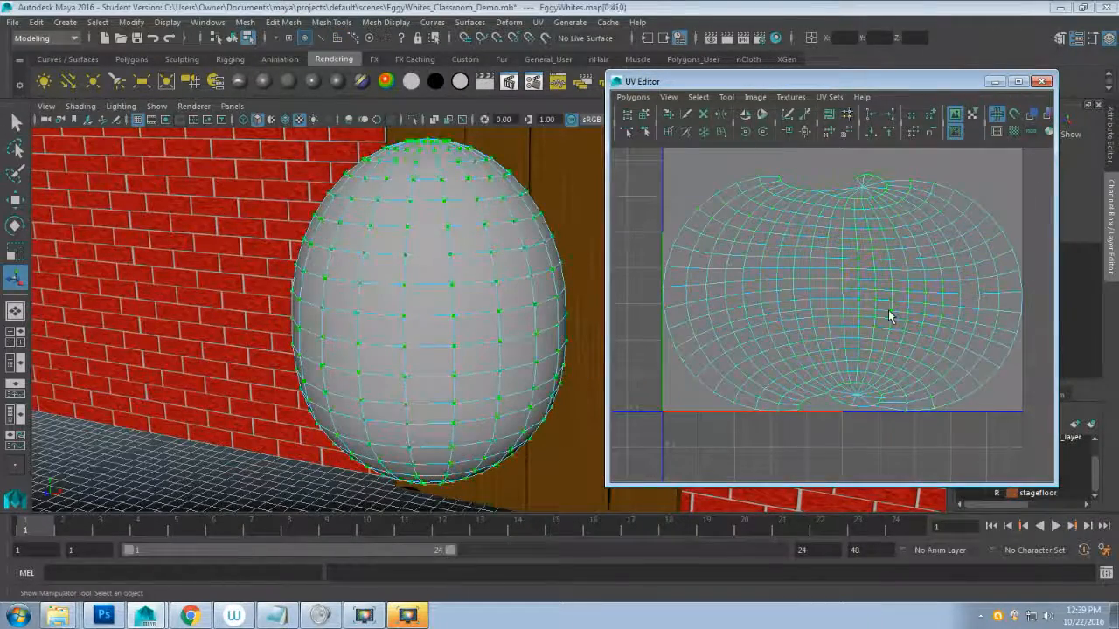
{"action": "left_click", "coordinate": [654, 185]}
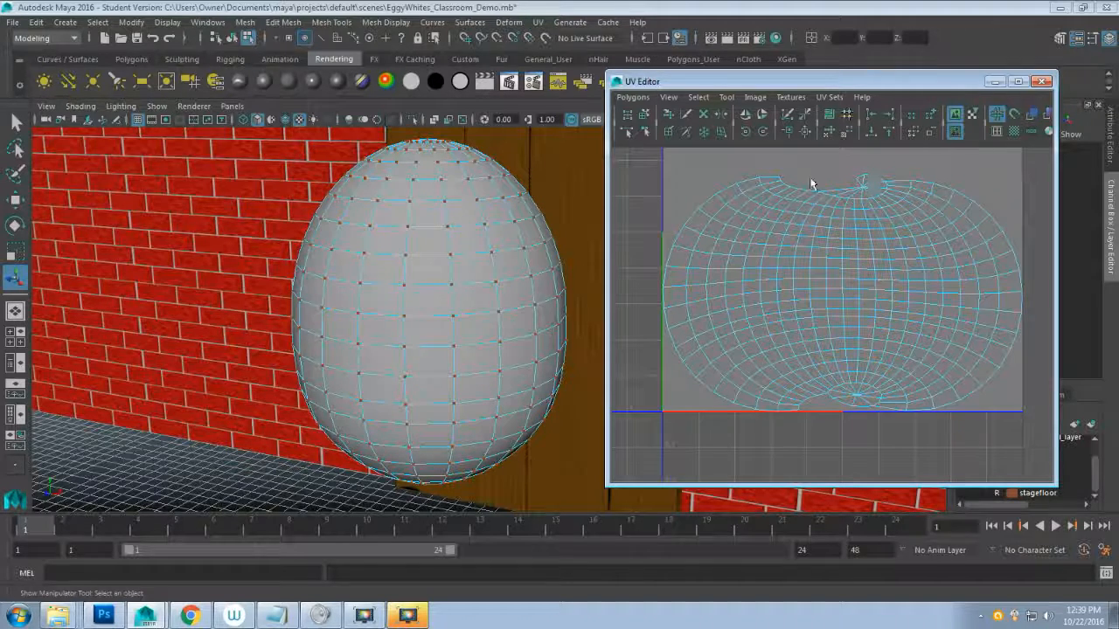
{"action": "left_click_drag", "start_coordinate": [807, 161], "coordinate": [909, 209]}
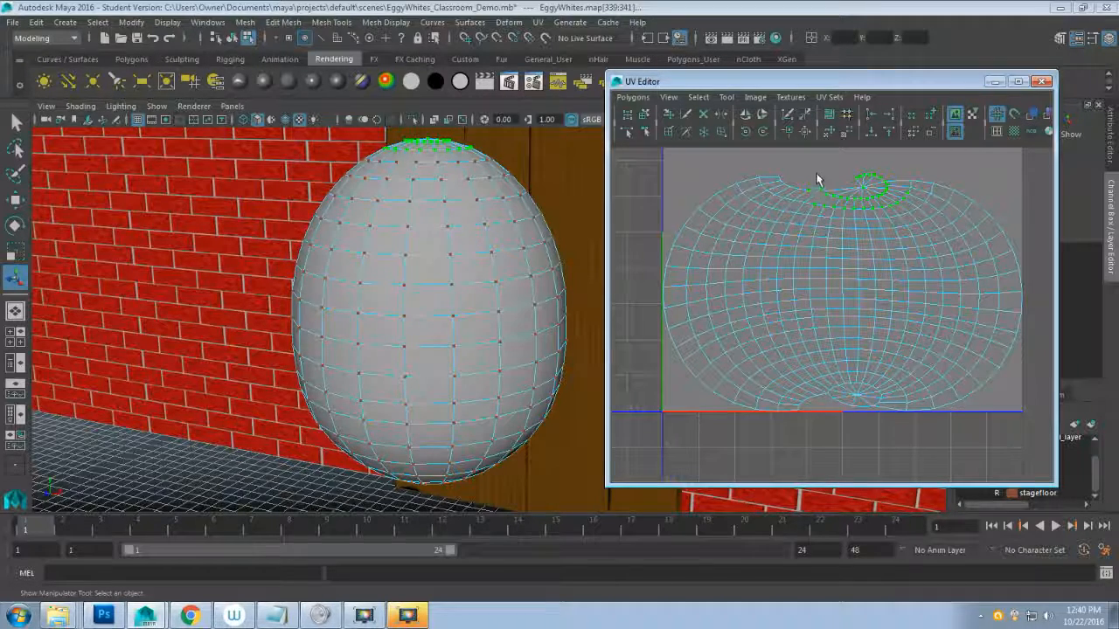
- Undo the UV selections and the unfold, going back to the plain spherical projection layout
{"action": "key", "text": "ctrl+z"}
{"action": "key", "text": "ctrl+z"}
{"action": "key", "text": "ctrl+z"}
{"action": "key", "text": "ctrl+z"}
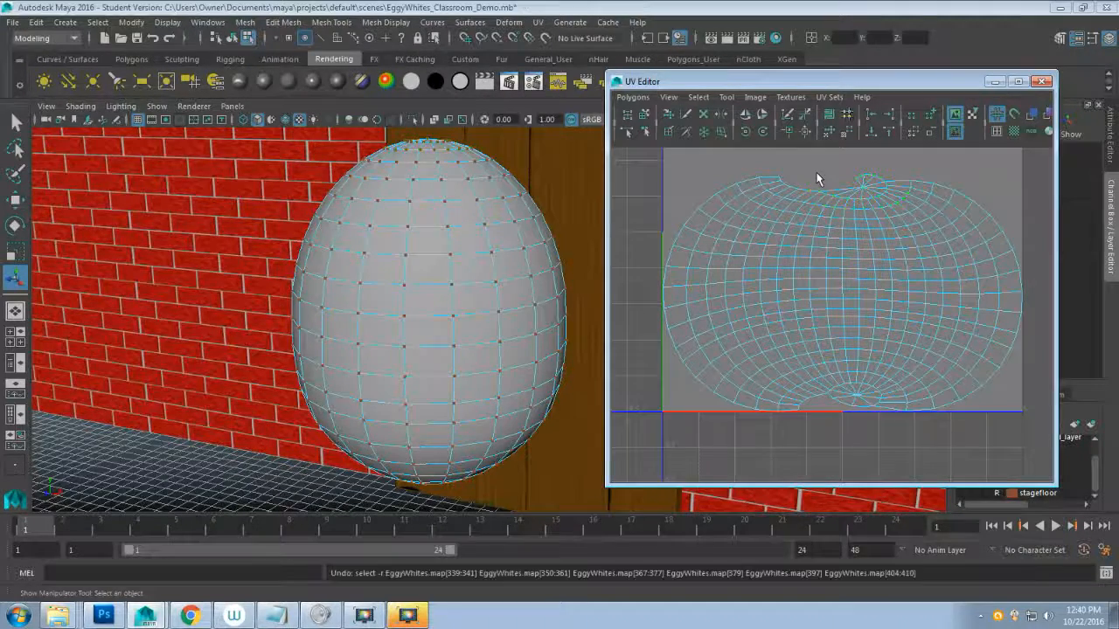
{"action": "key", "text": "ctrl+z"}
{"action": "key", "text": "ctrl+z"}
{"action": "key", "text": "ctrl+z"}
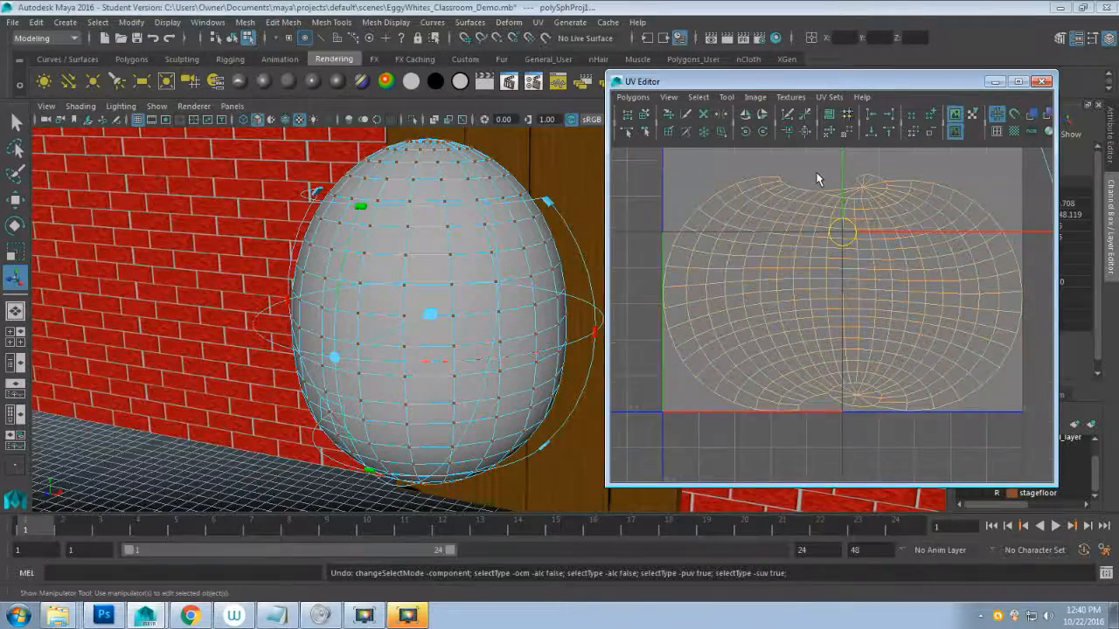
{"action": "key", "text": "ctrl+z"}
{"action": "scroll", "coordinate": [825, 271], "scroll_direction": "down", "scroll_amount": 6}
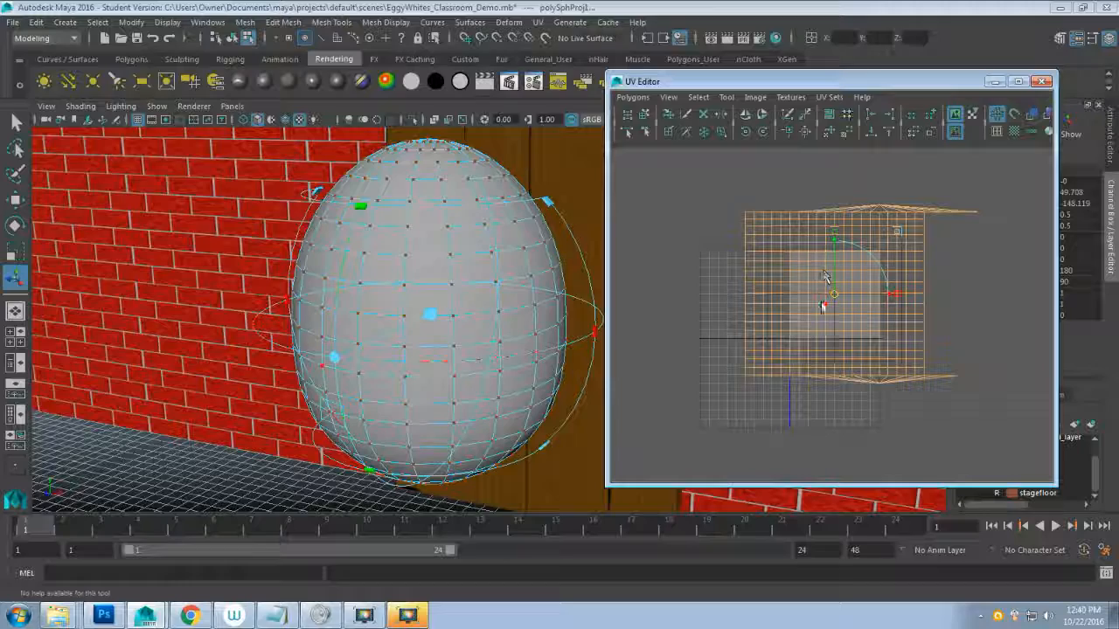
{"action": "scroll", "coordinate": [821, 301], "scroll_direction": "up", "scroll_amount": 2}
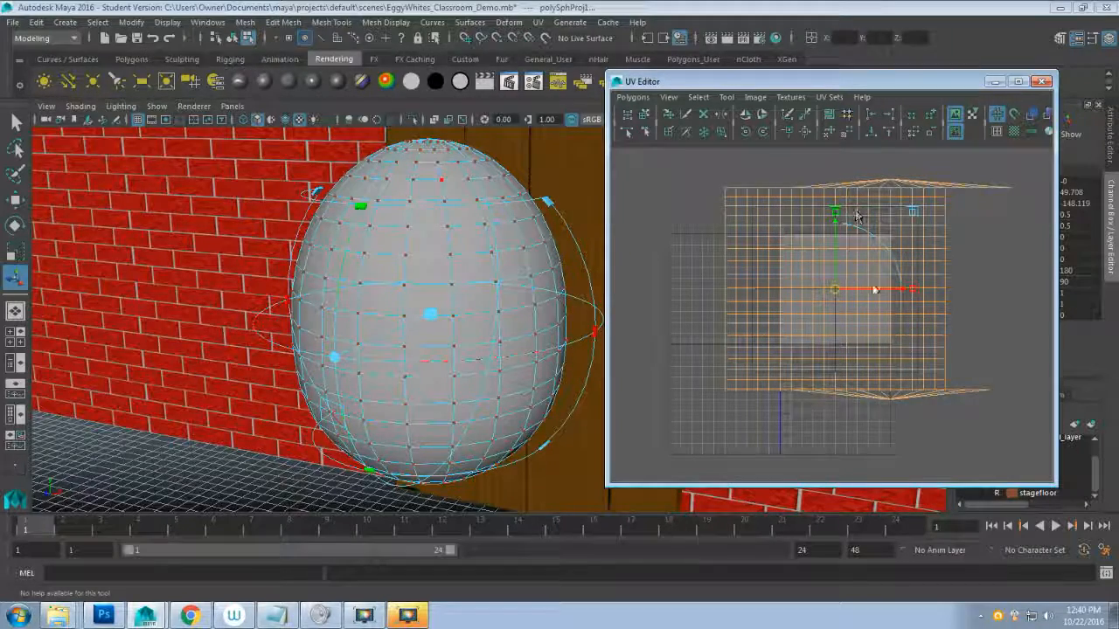
{"action": "middle_click_drag", "start_coordinate": [876, 290], "coordinate": [855, 351], "text": "alt"}
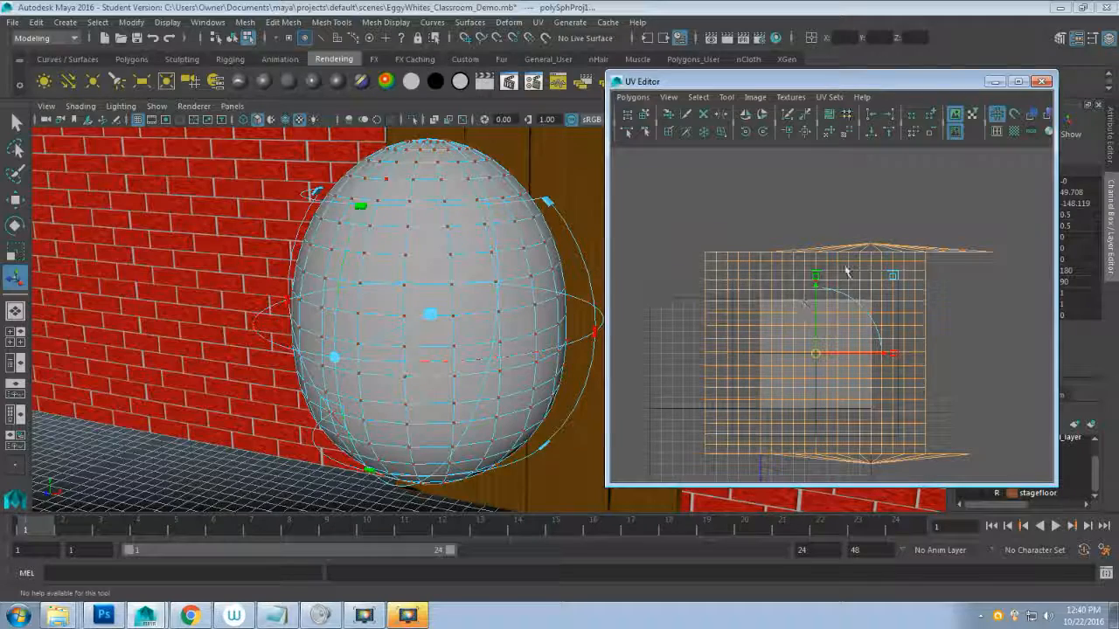
- Select the whole egg in object mode and apply a fresh spherical UV projection
{"action": "right_click_drag", "start_coordinate": [494, 225], "coordinate": [569, 207]}
{"action": "left_click", "coordinate": [469, 242]}
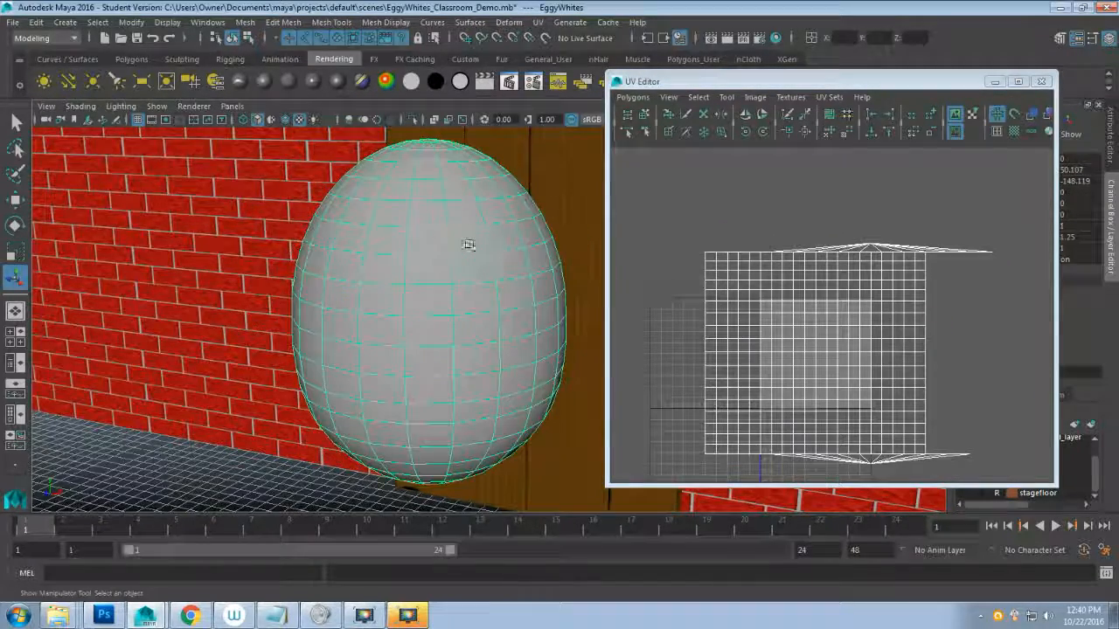
{"action": "left_click", "coordinate": [539, 22]}
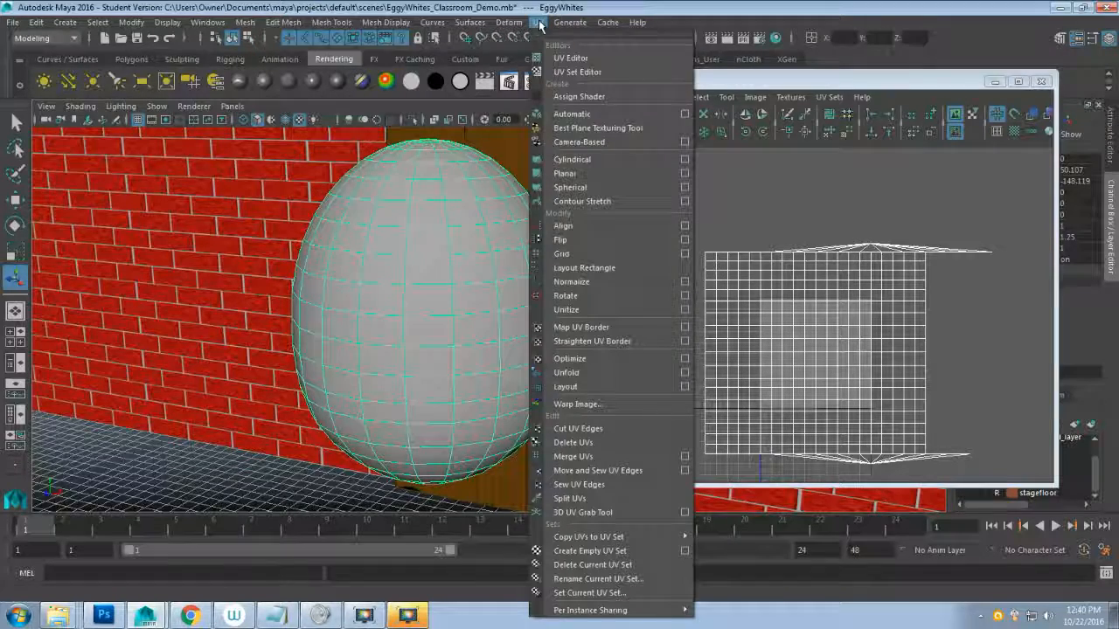
{"action": "left_click", "coordinate": [596, 187]}
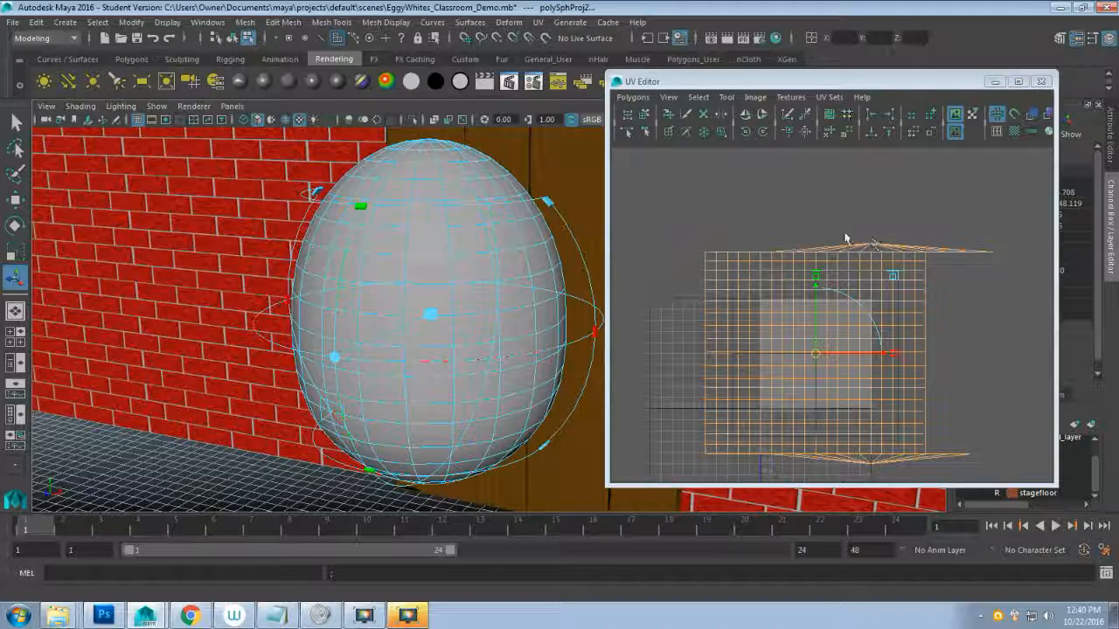
- Select the edges of the top and bottom pole fans in the UV layout and cut the UVs along them
{"action": "right_click_drag", "start_coordinate": [843, 196], "coordinate": [845, 166]}
{"action": "left_click_drag", "start_coordinate": [761, 180], "coordinate": [963, 245]}
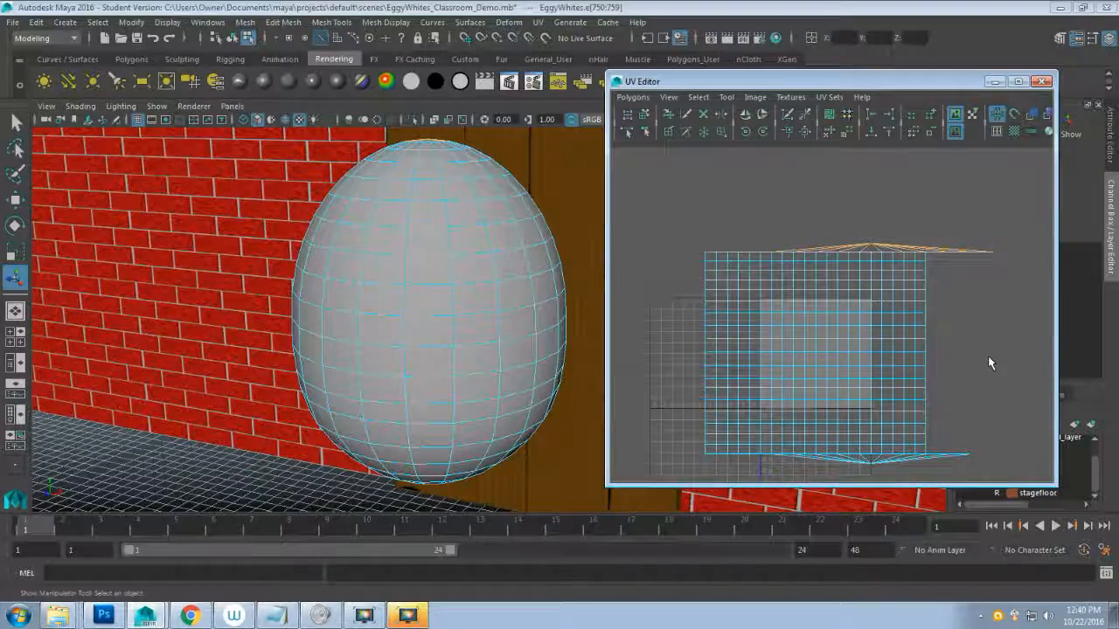
{"action": "middle_click_drag", "start_coordinate": [987, 344], "coordinate": [982, 285], "text": "alt"}
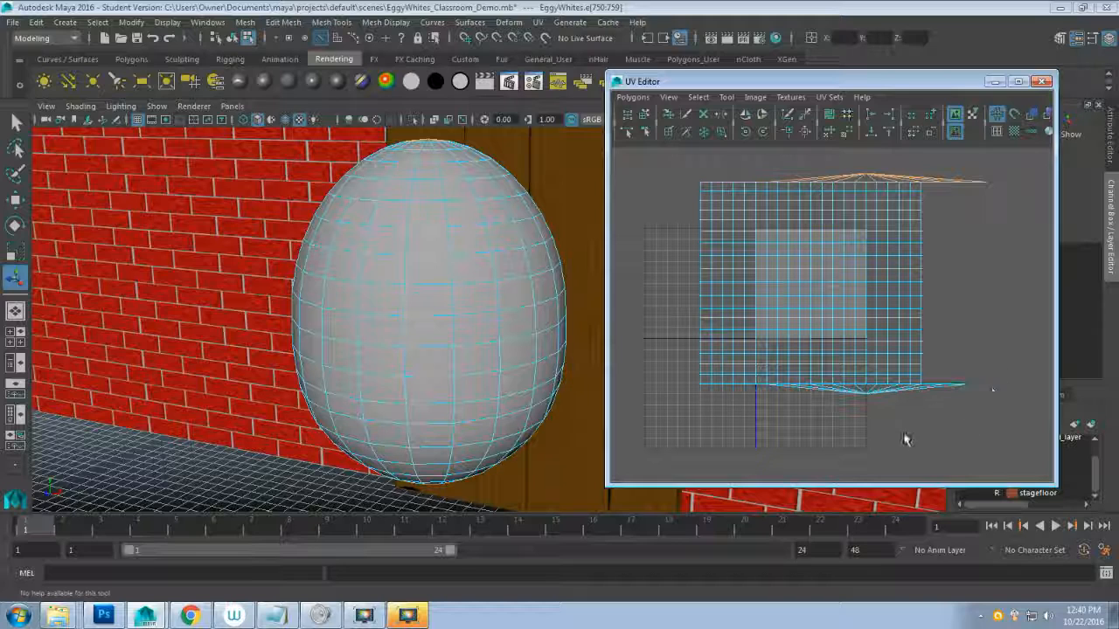
{"action": "left_click_drag", "start_coordinate": [785, 429], "coordinate": [939, 398], "text": "shift"}
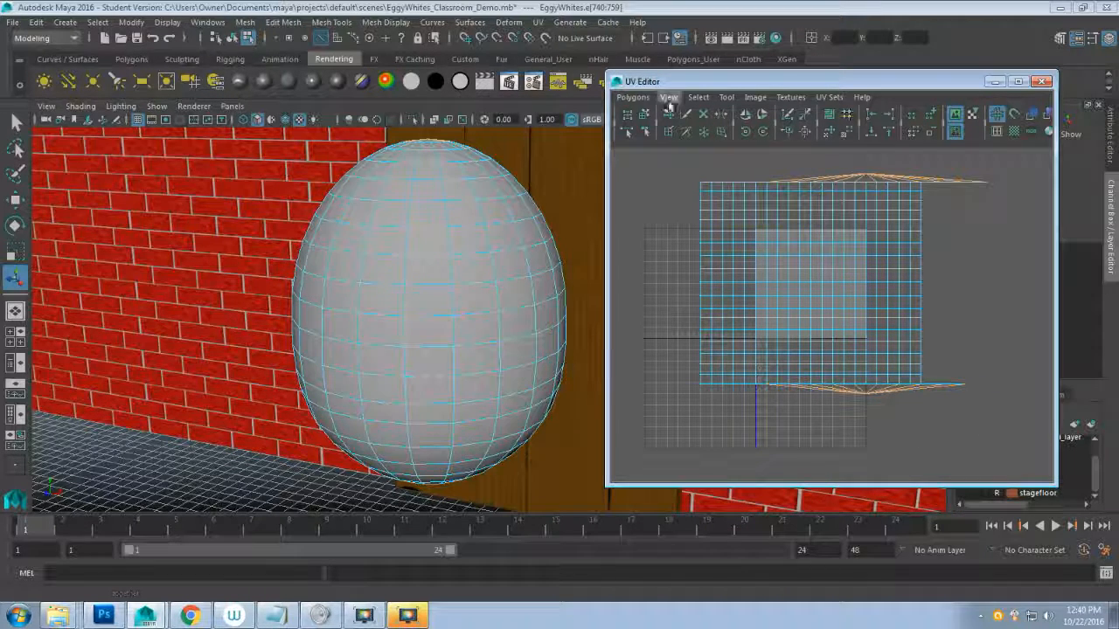
{"action": "left_click", "coordinate": [631, 97]}
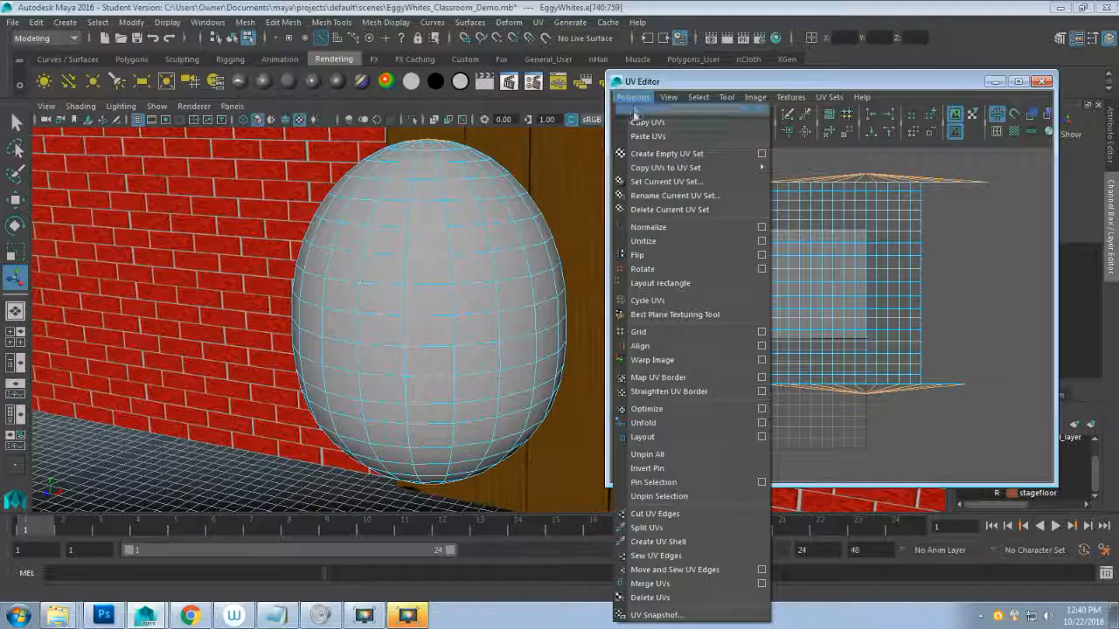
{"action": "left_click", "coordinate": [695, 514]}
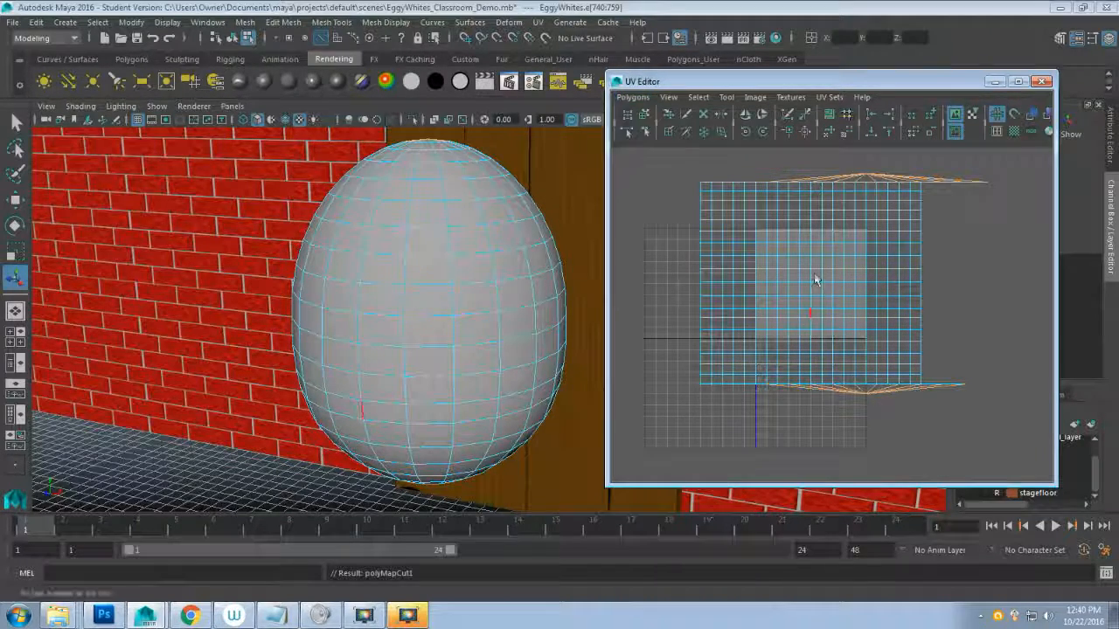
- Select all UVs of the egg's body between the cut poles and unfold them
{"action": "right_click_drag", "start_coordinate": [816, 266], "coordinate": [846, 273]}
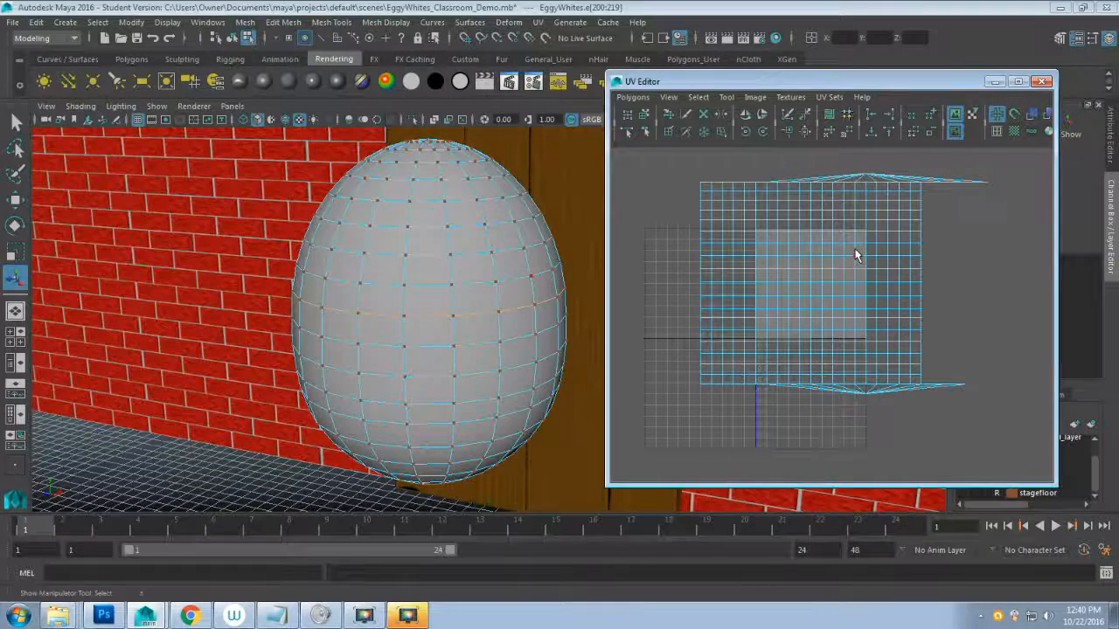
{"action": "double_click", "coordinate": [856, 255]}
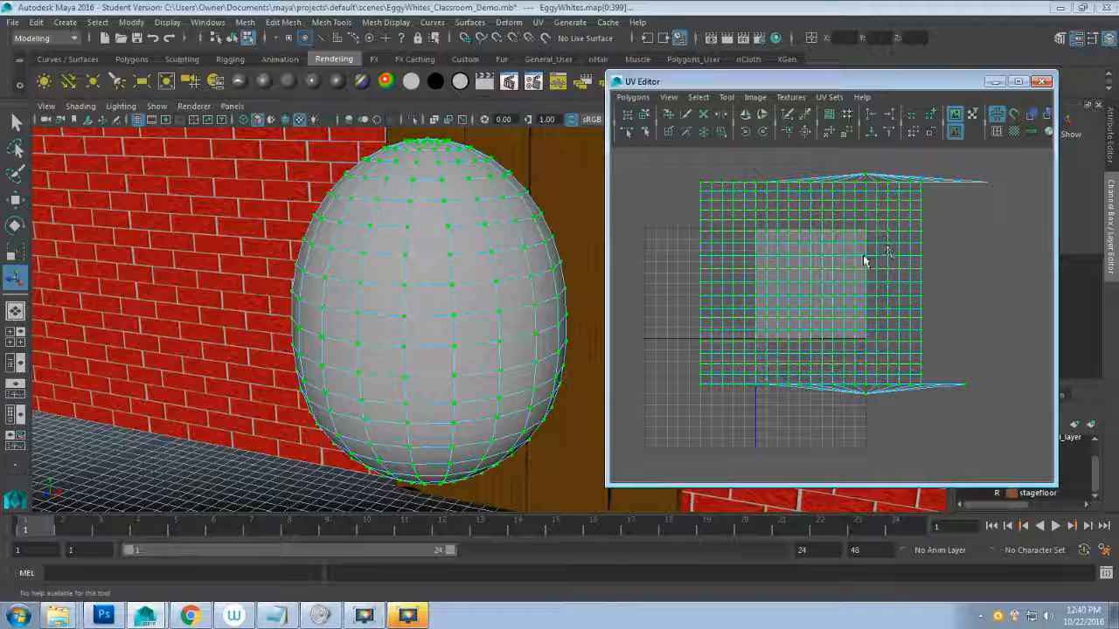
{"action": "left_click", "coordinate": [830, 131]}
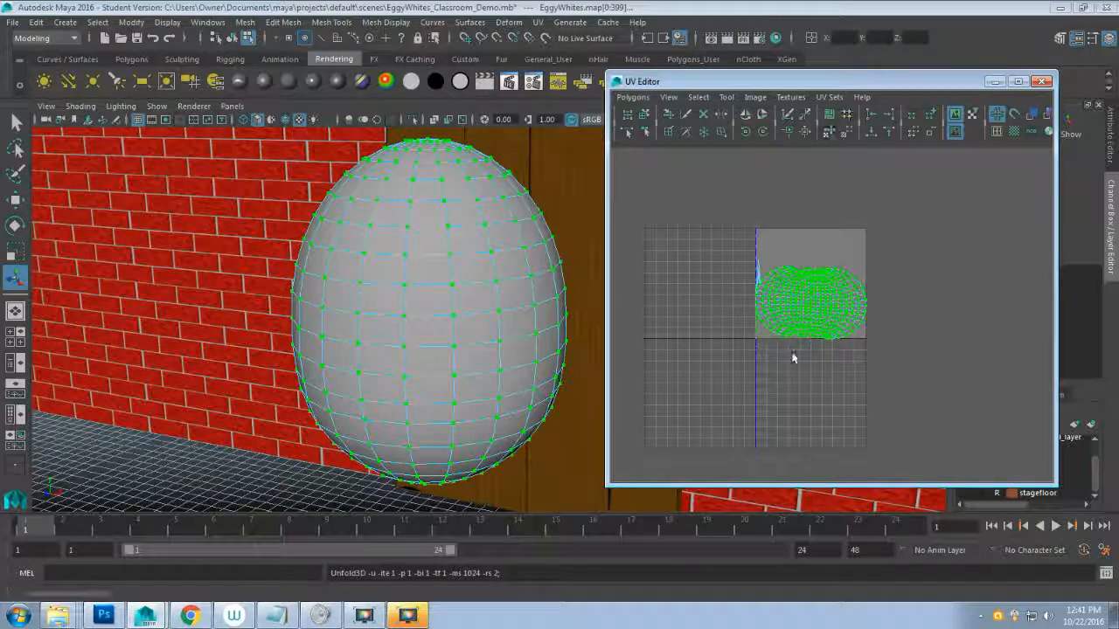
{"action": "scroll", "coordinate": [794, 357], "scroll_direction": "up", "scroll_amount": 5}
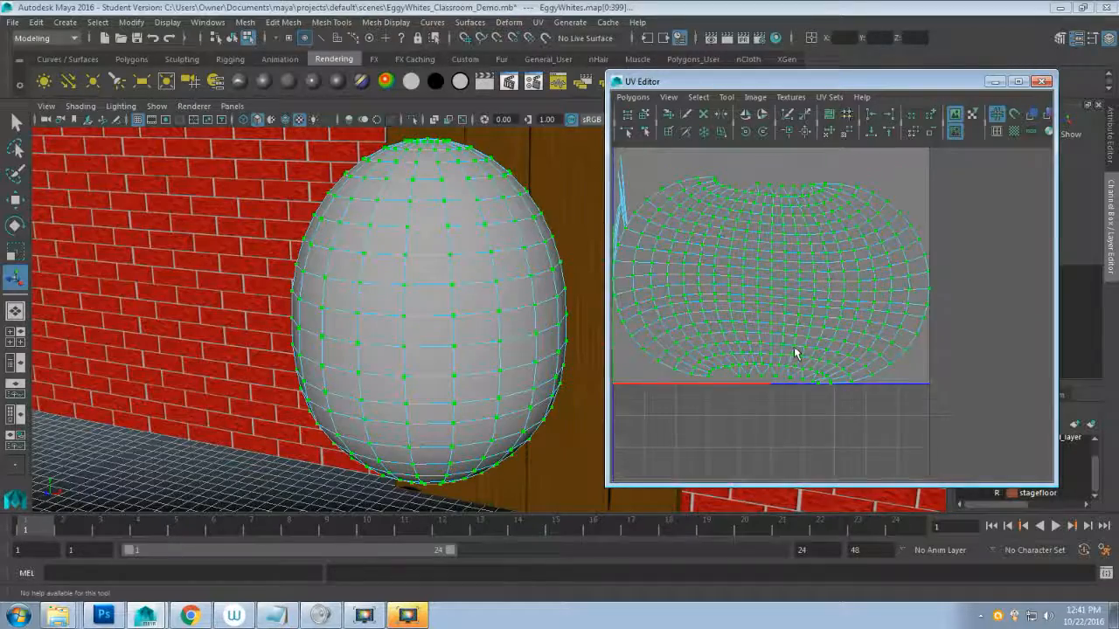
- Check the detached triangle faces beside the upper edge of the unfolded egg body in the UV layout
{"action": "scroll", "coordinate": [792, 341], "scroll_direction": "up", "scroll_amount": 3}
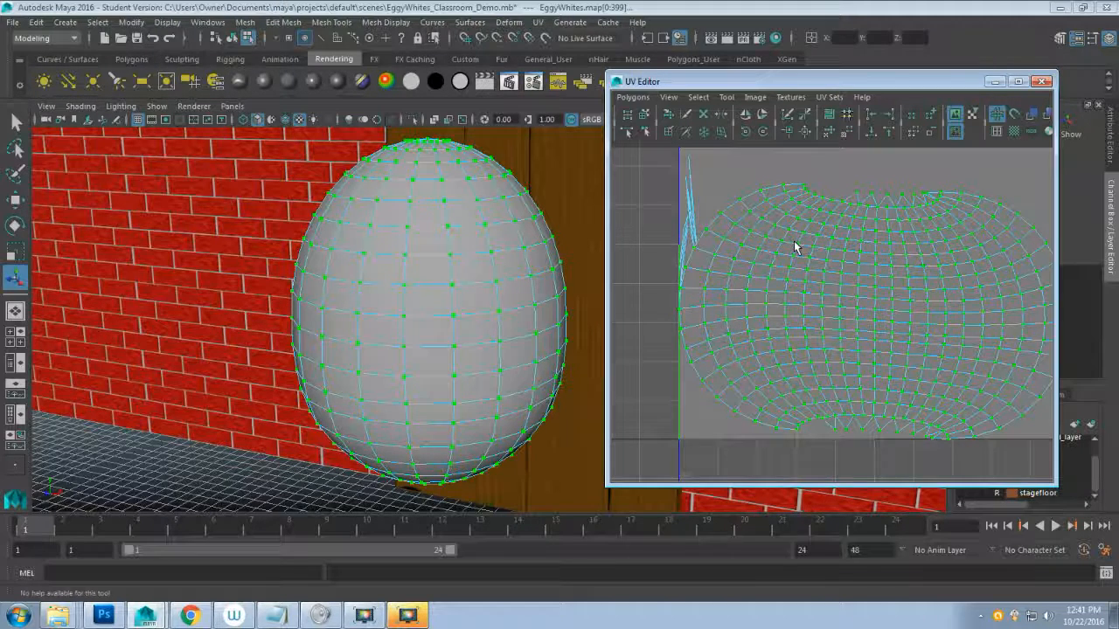
{"action": "scroll", "coordinate": [790, 251], "scroll_direction": "up", "scroll_amount": 2}
{"action": "middle_click_drag", "start_coordinate": [785, 225], "coordinate": [811, 354], "text": "alt"}
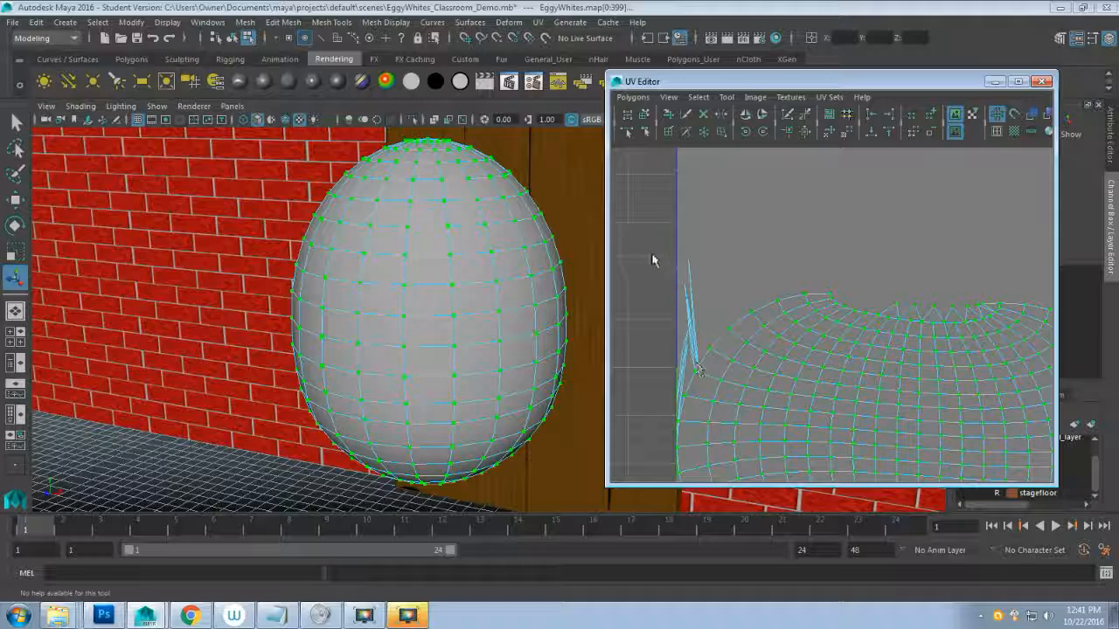
{"action": "right_click_drag", "start_coordinate": [651, 259], "coordinate": [656, 289]}
{"action": "left_click_drag", "start_coordinate": [628, 229], "coordinate": [711, 347]}
{"action": "left_click_drag", "start_coordinate": [643, 309], "coordinate": [679, 388]}
{"action": "left_click_drag", "start_coordinate": [667, 260], "coordinate": [704, 335]}
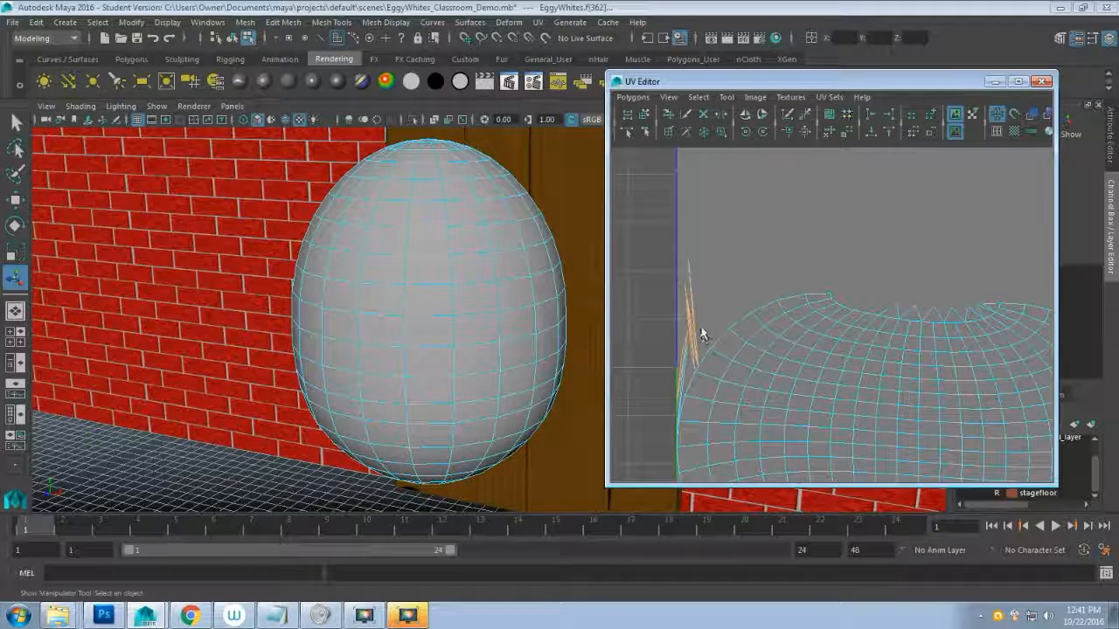
{"action": "left_click", "coordinate": [742, 255]}
{"action": "middle_click_drag", "start_coordinate": [862, 340], "coordinate": [770, 291], "text": "alt"}
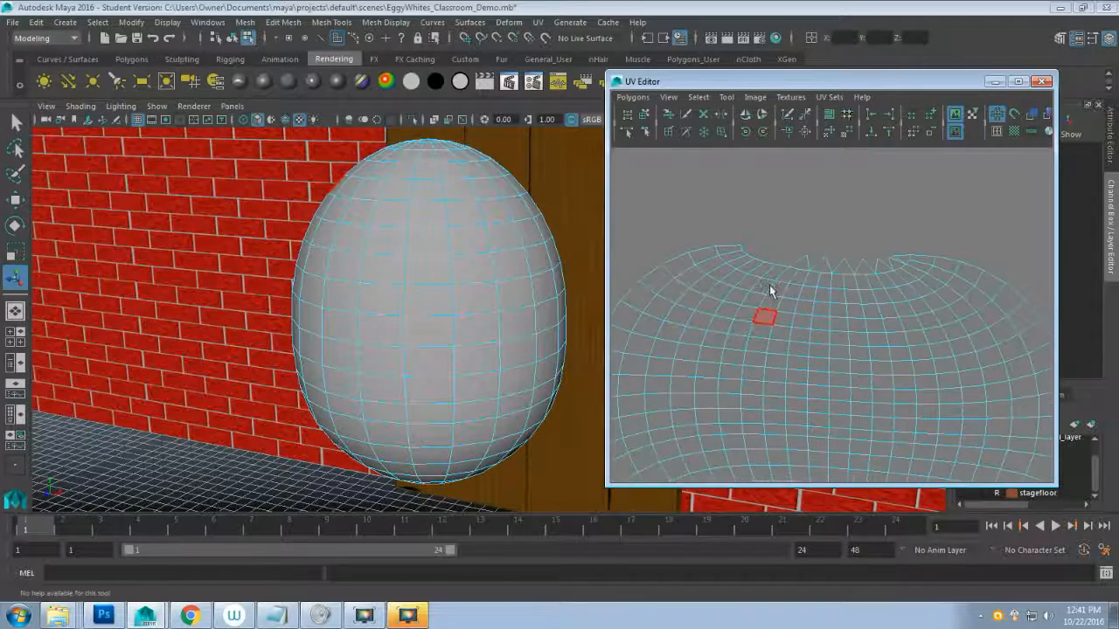
- Select the upper rim edges that lack pole triangles in the UV layout, and move and sew them to their detached triangles
{"action": "right_click_drag", "start_coordinate": [777, 279], "coordinate": [776, 249]}
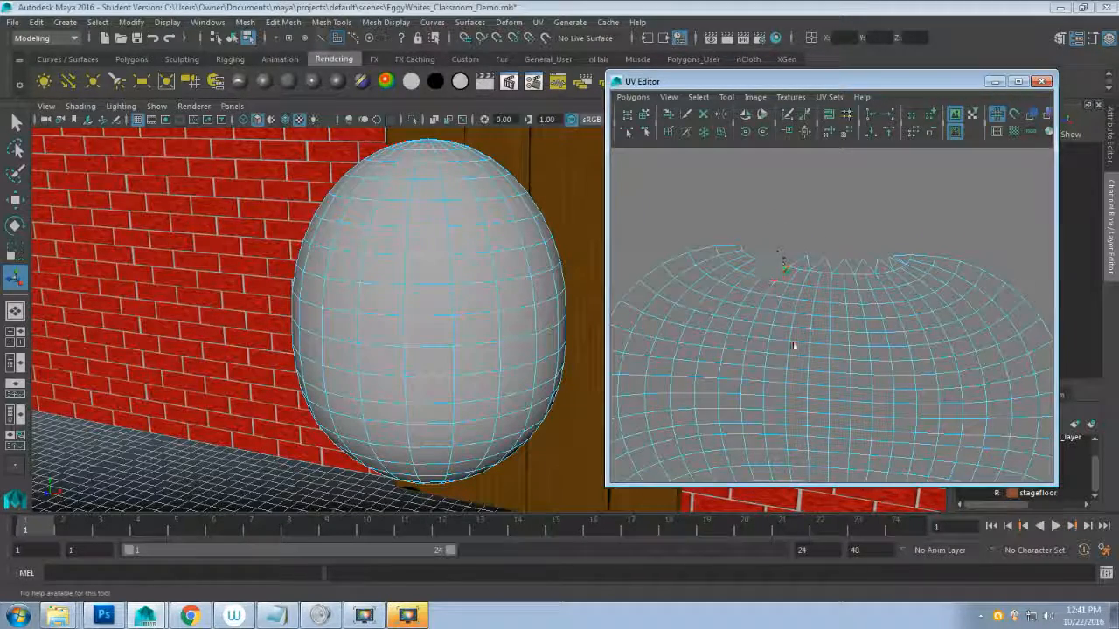
{"action": "scroll", "coordinate": [760, 342], "scroll_direction": "down", "scroll_amount": 2}
{"action": "middle_click_drag", "start_coordinate": [757, 357], "coordinate": [770, 329], "text": "alt"}
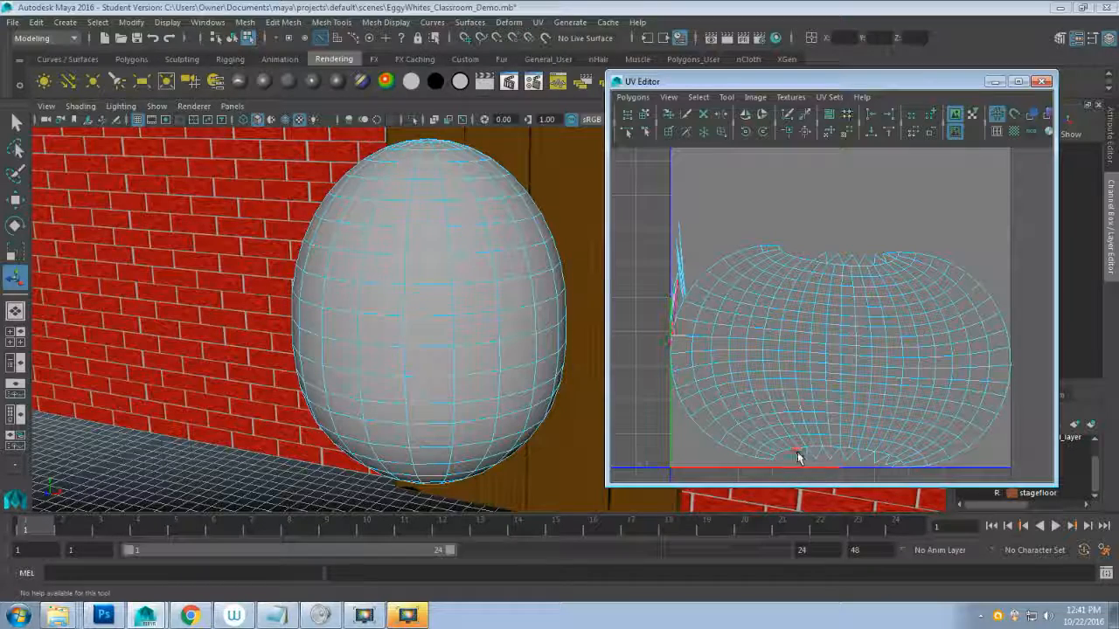
{"action": "scroll", "coordinate": [813, 284], "scroll_direction": "up", "scroll_amount": 5}
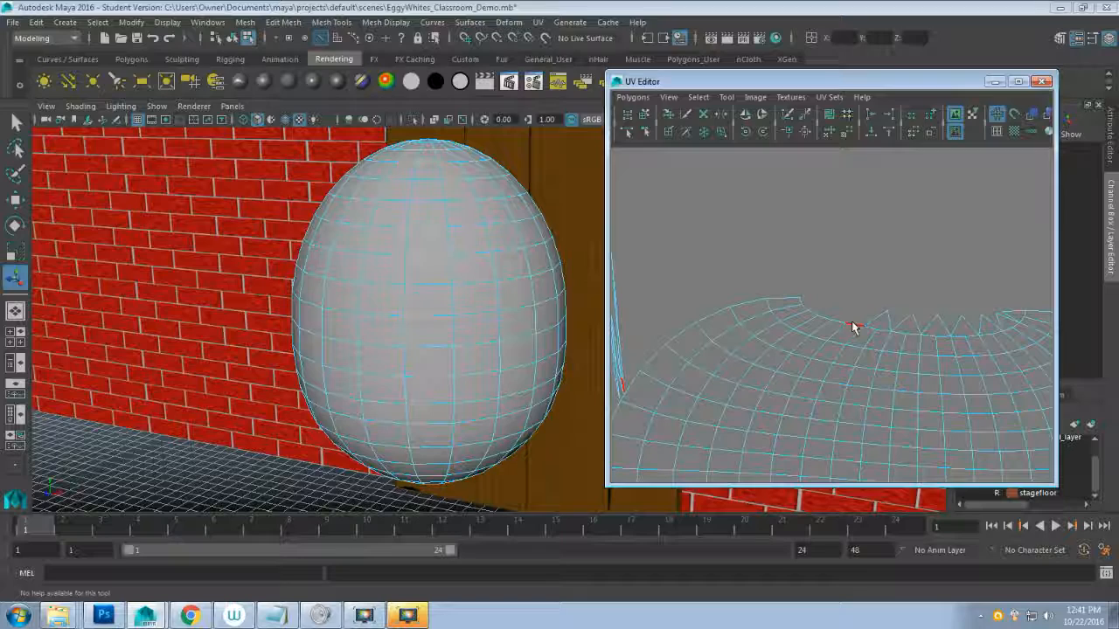
{"action": "left_click", "coordinate": [854, 327]}
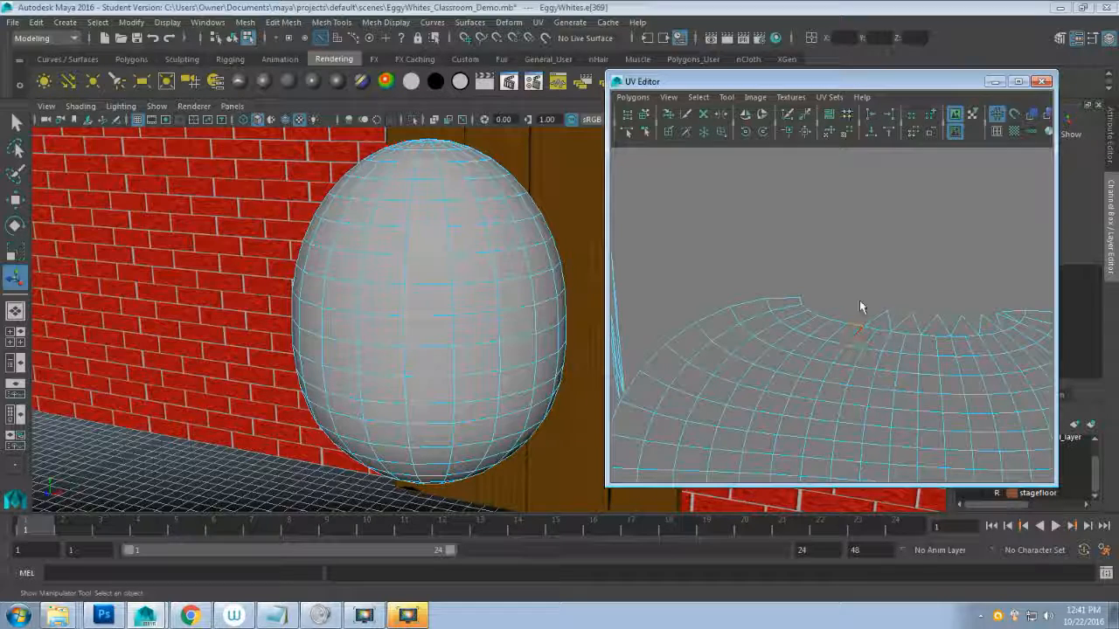
{"action": "middle_click_drag", "start_coordinate": [743, 266], "coordinate": [833, 235], "text": "alt"}
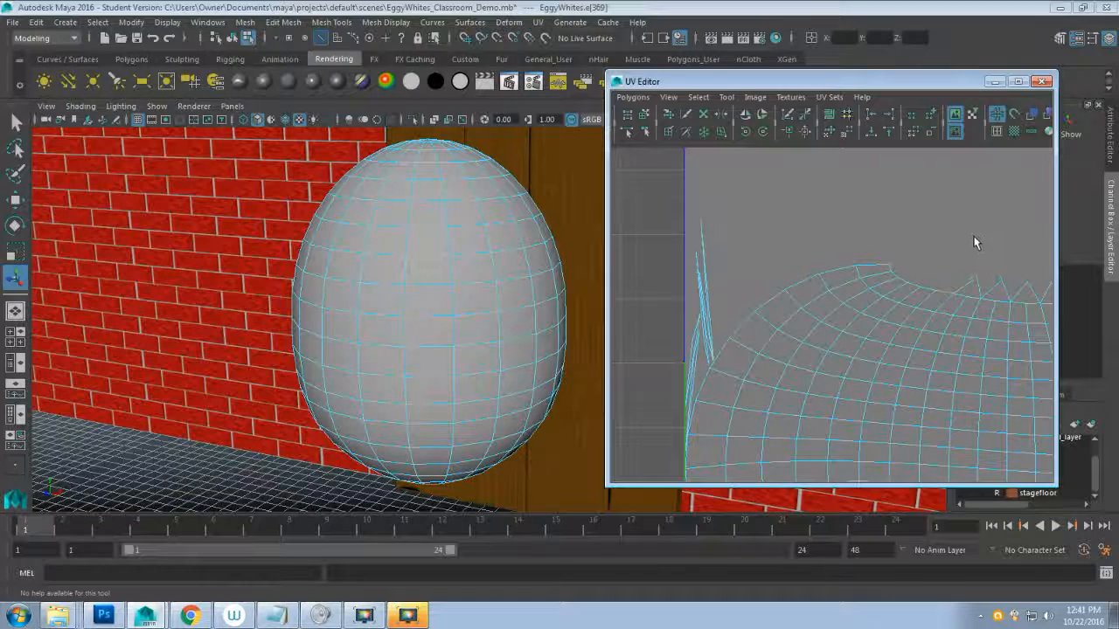
{"action": "middle_click_drag", "start_coordinate": [975, 243], "coordinate": [905, 256], "text": "alt"}
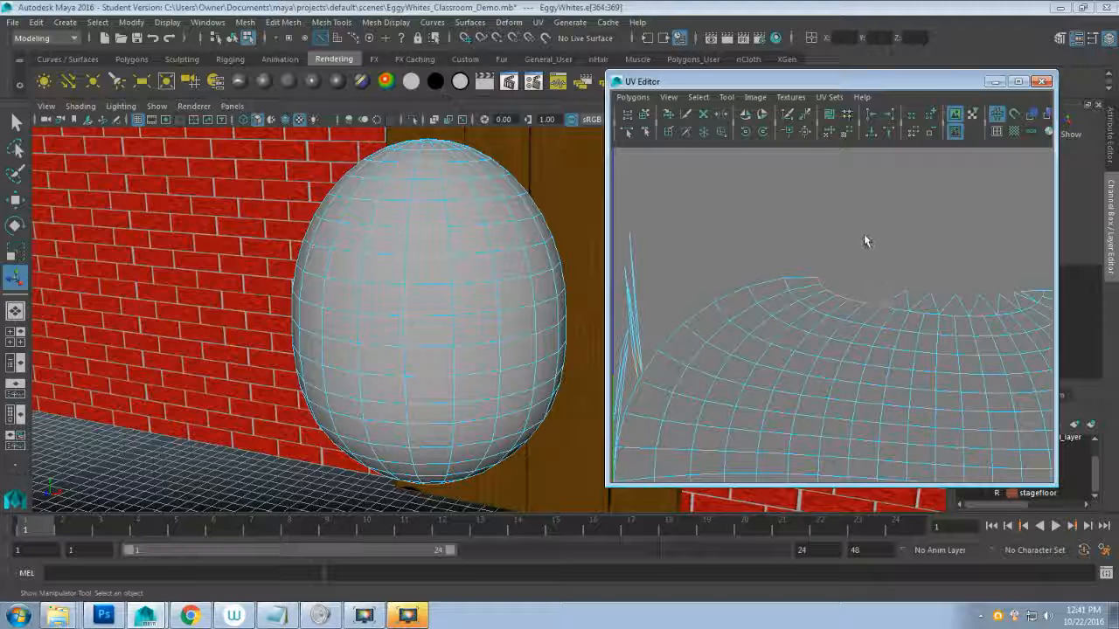
{"action": "left_click", "coordinate": [632, 97]}
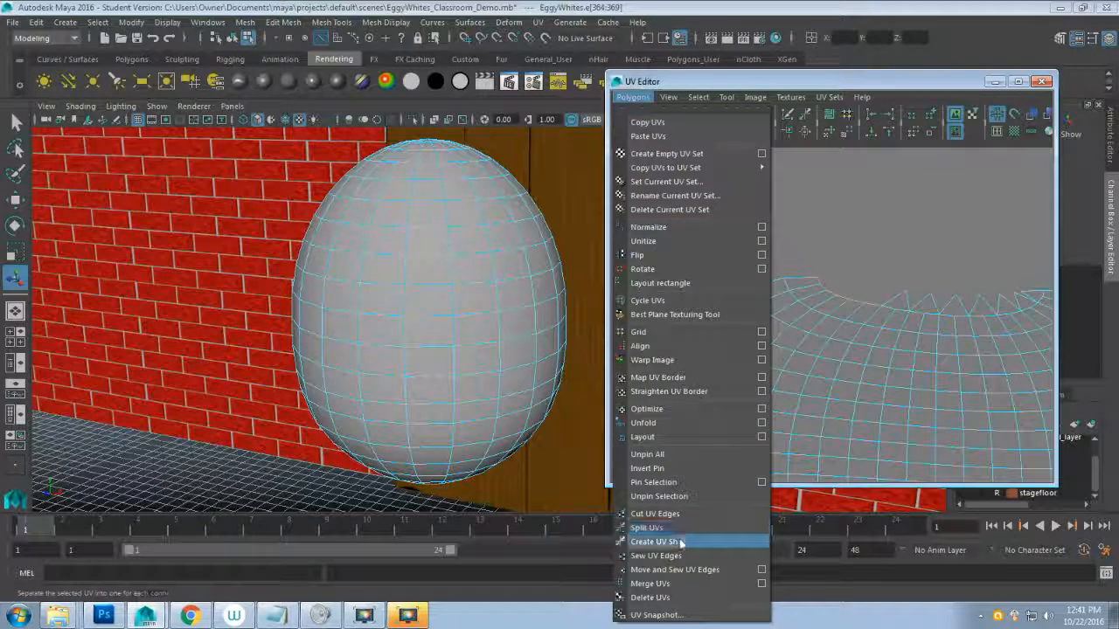
{"action": "left_click", "coordinate": [674, 569]}
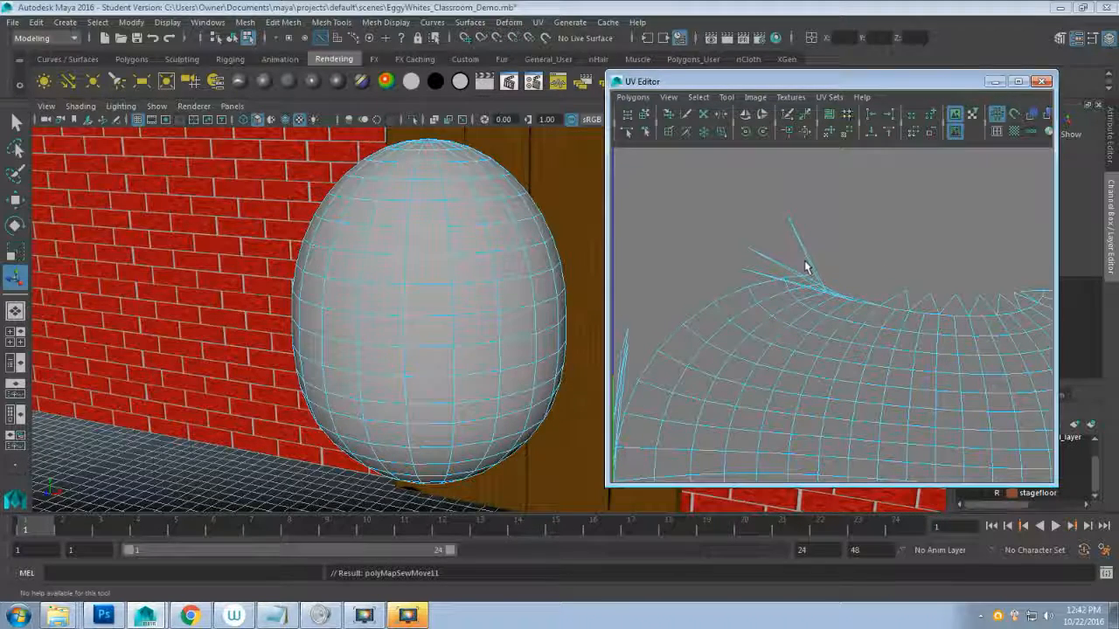
- Select the lower rim edges that lack pole triangles in the UV layout, and move and sew them to their detached triangles
{"action": "middle_click_drag", "start_coordinate": [822, 425], "coordinate": [885, 289], "text": "alt"}
{"action": "middle_click_drag", "start_coordinate": [884, 380], "coordinate": [881, 288], "text": "alt"}
{"action": "scroll", "coordinate": [842, 432], "scroll_direction": "up", "scroll_amount": 3}
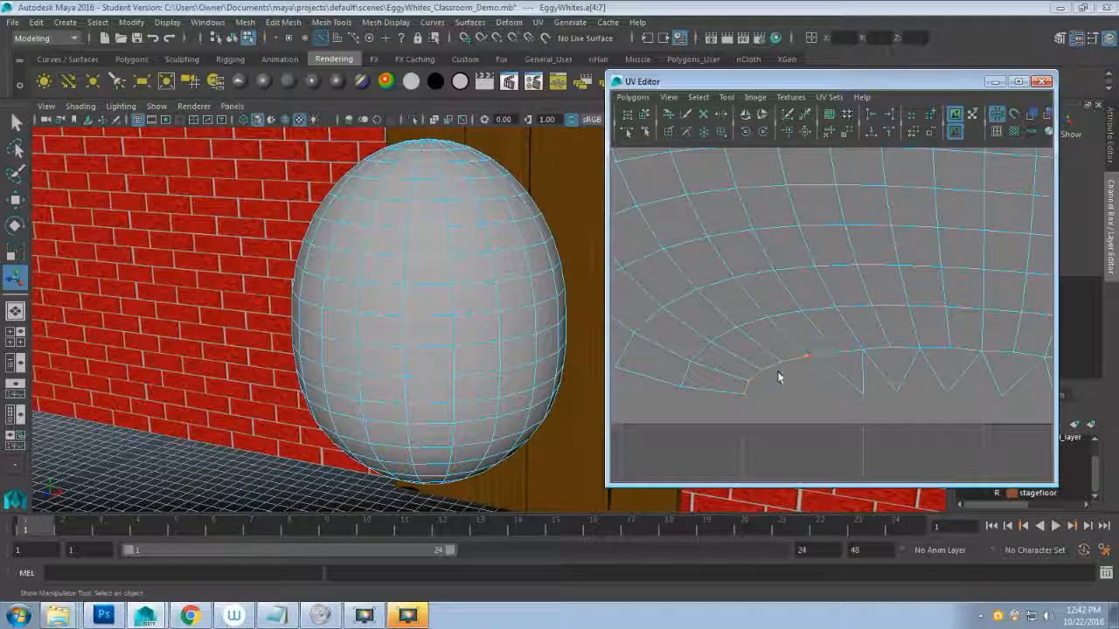
{"action": "scroll", "coordinate": [794, 383], "scroll_direction": "down", "scroll_amount": 3}
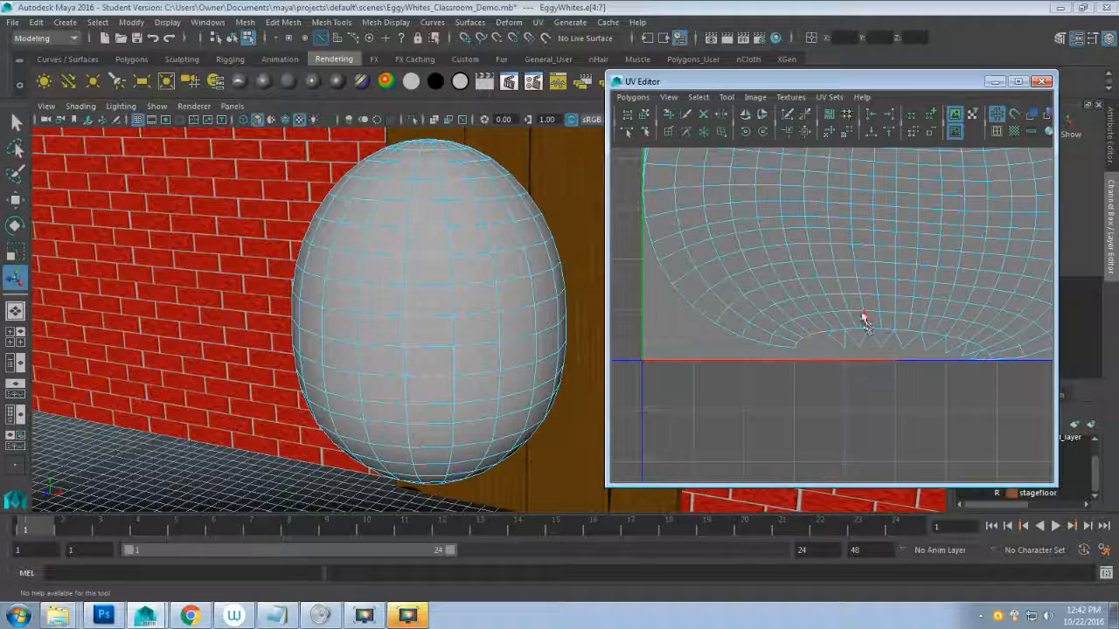
{"action": "left_click", "coordinate": [632, 97]}
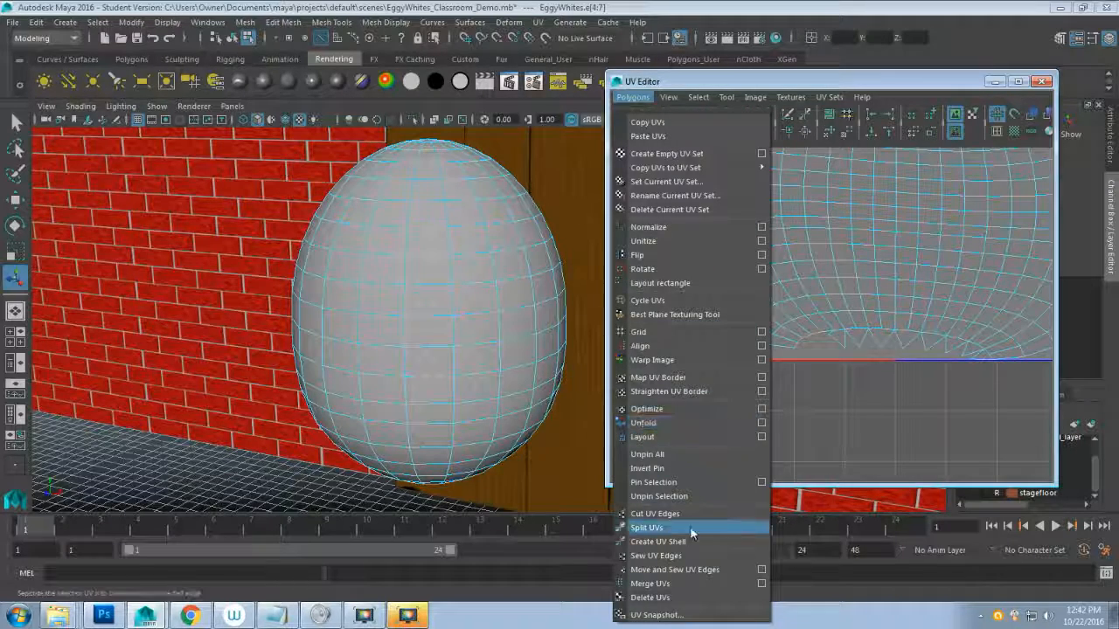
{"action": "left_click", "coordinate": [693, 569]}
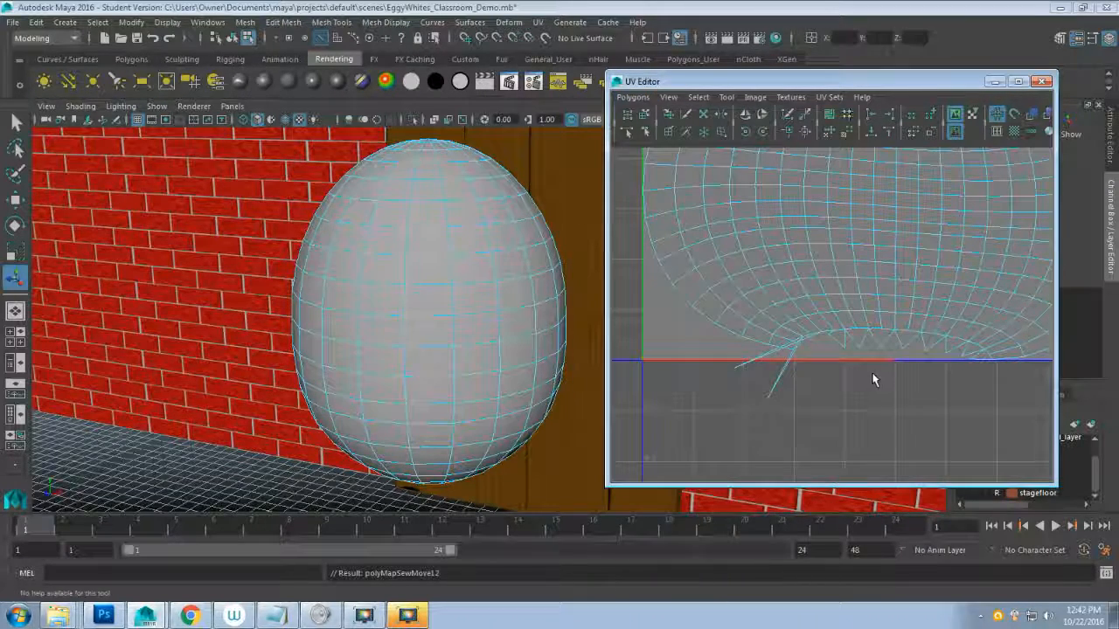
- Select all UVs of the egg shell, unfold them again with the sewn pole triangles, and clear the selection
{"action": "scroll", "coordinate": [872, 374], "scroll_direction": "down", "scroll_amount": 3}
{"action": "middle_click_drag", "start_coordinate": [872, 374], "coordinate": [827, 449], "text": "alt"}
{"action": "right_click_drag", "start_coordinate": [848, 295], "coordinate": [879, 294]}
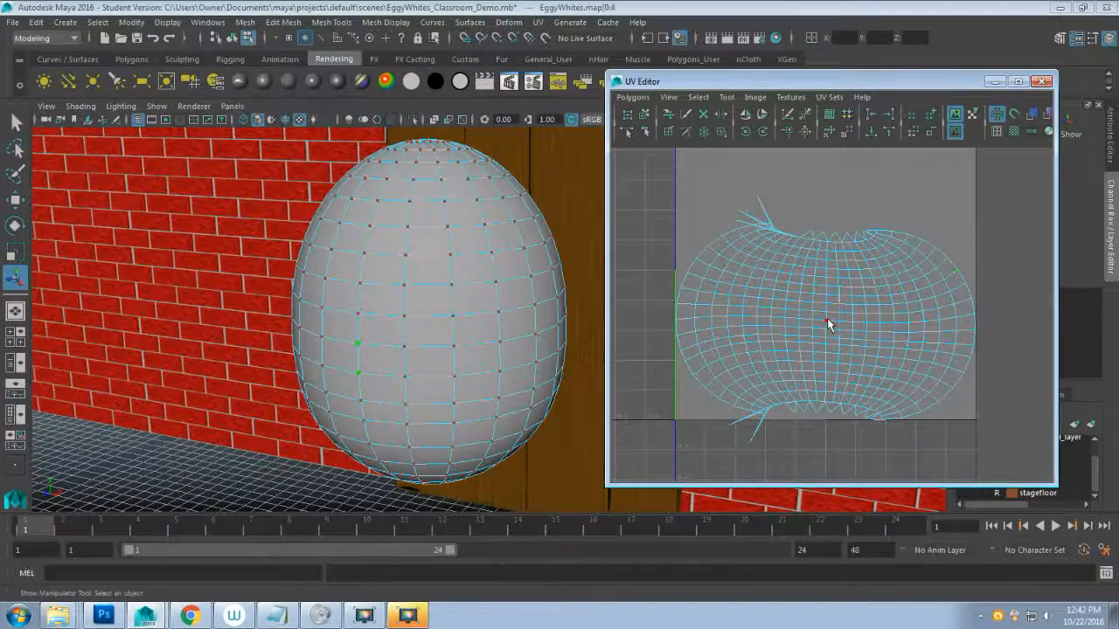
{"action": "double_click", "coordinate": [828, 321]}
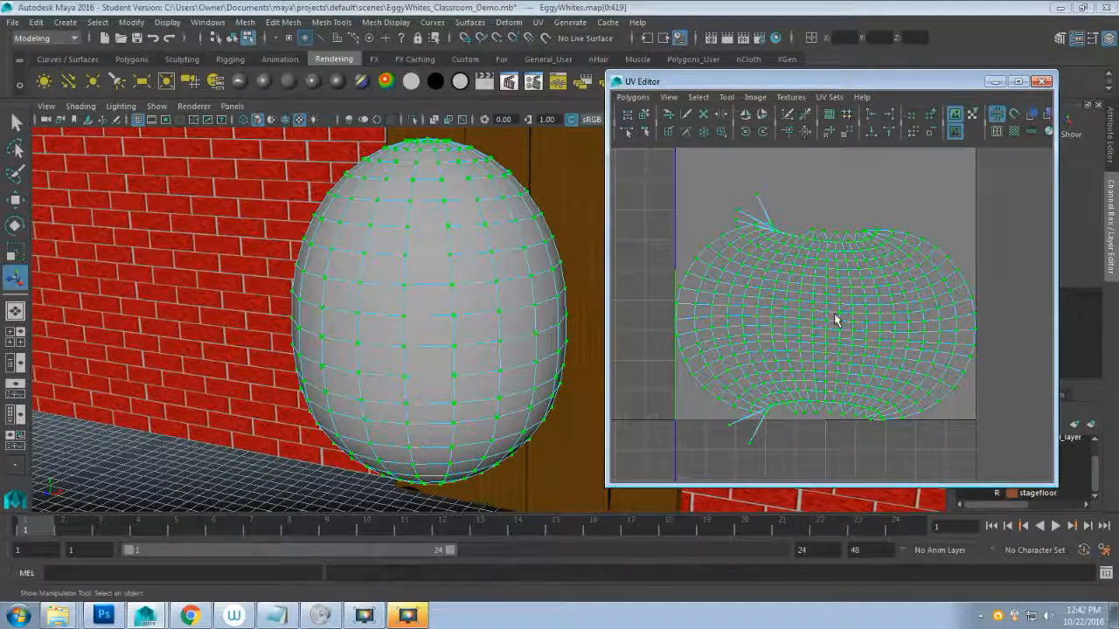
{"action": "left_click", "coordinate": [828, 134]}
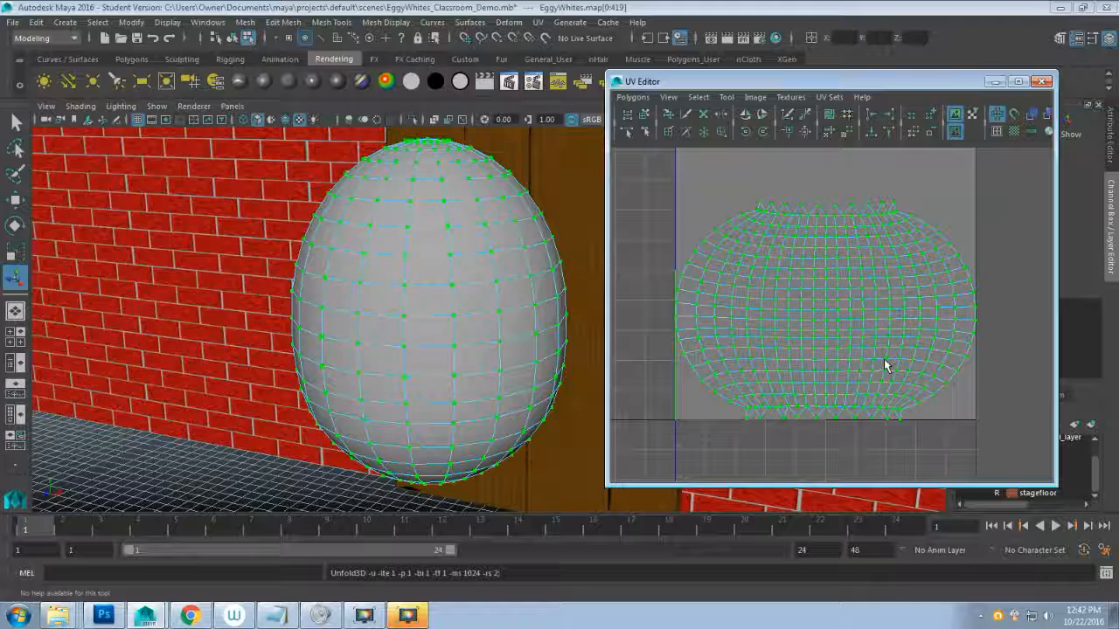
{"action": "left_click", "coordinate": [785, 181]}
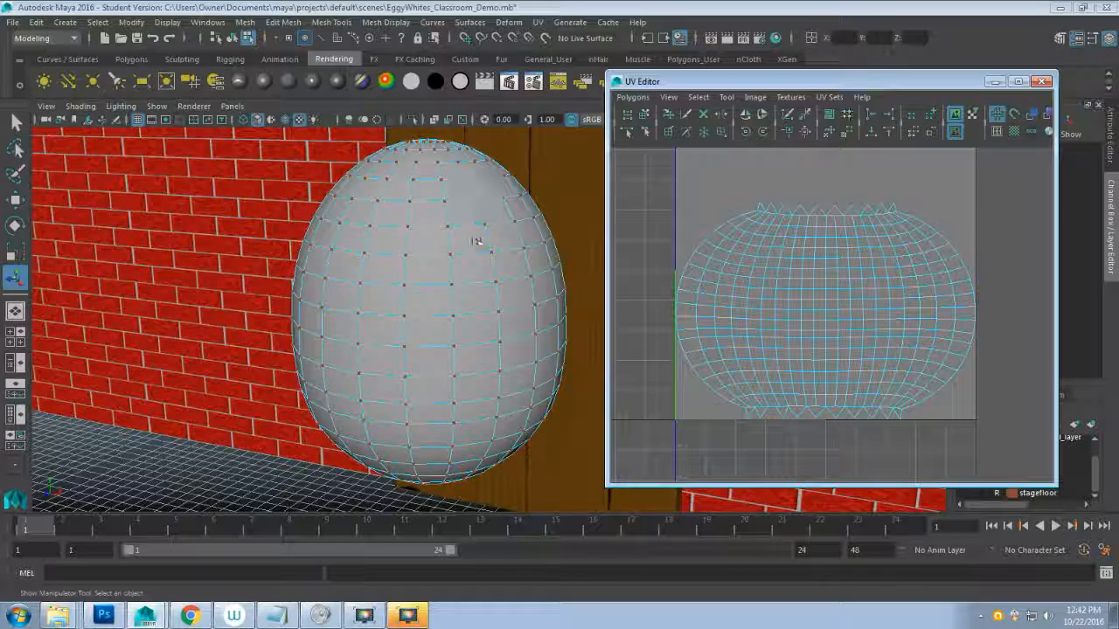
- Select the zigzag edges of the top pole's triangles in the UV layout, and move and sew them together
{"action": "left_click_drag", "start_coordinate": [478, 243], "coordinate": [358, 302], "text": "alt"}
{"action": "scroll", "coordinate": [469, 300], "scroll_direction": "up", "scroll_amount": 8}
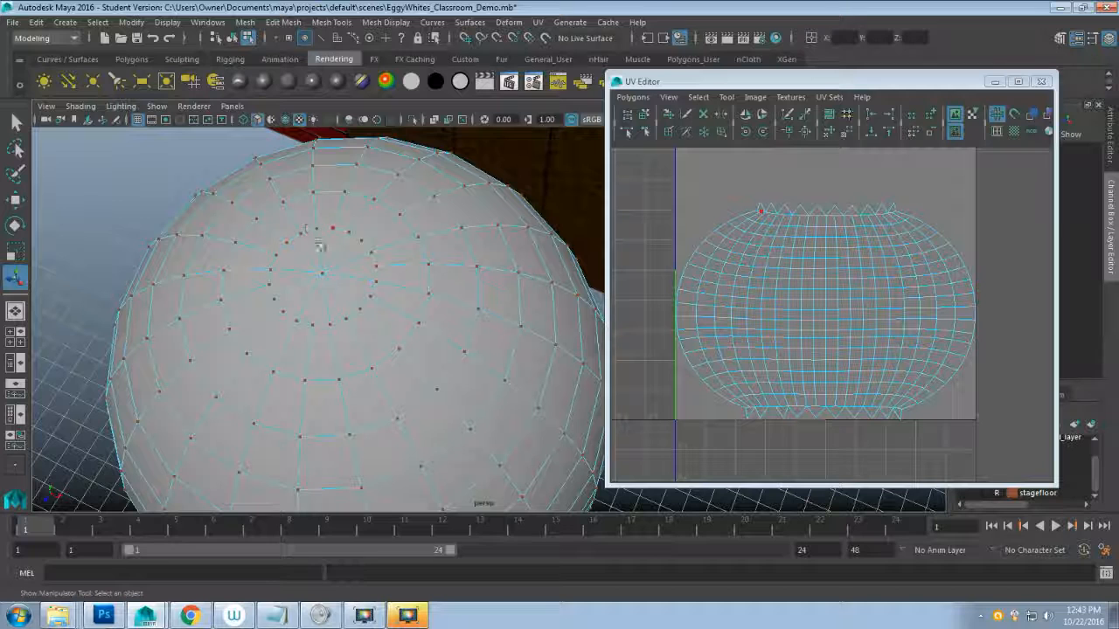
{"action": "left_click", "coordinate": [324, 289]}
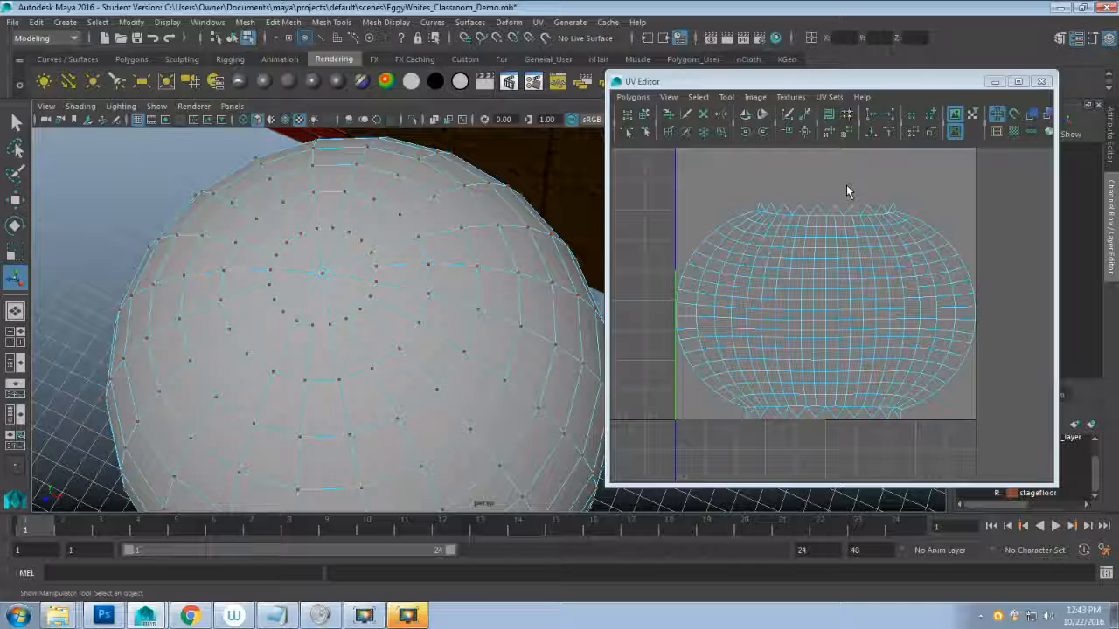
{"action": "scroll", "coordinate": [814, 205], "scroll_direction": "up", "scroll_amount": 2}
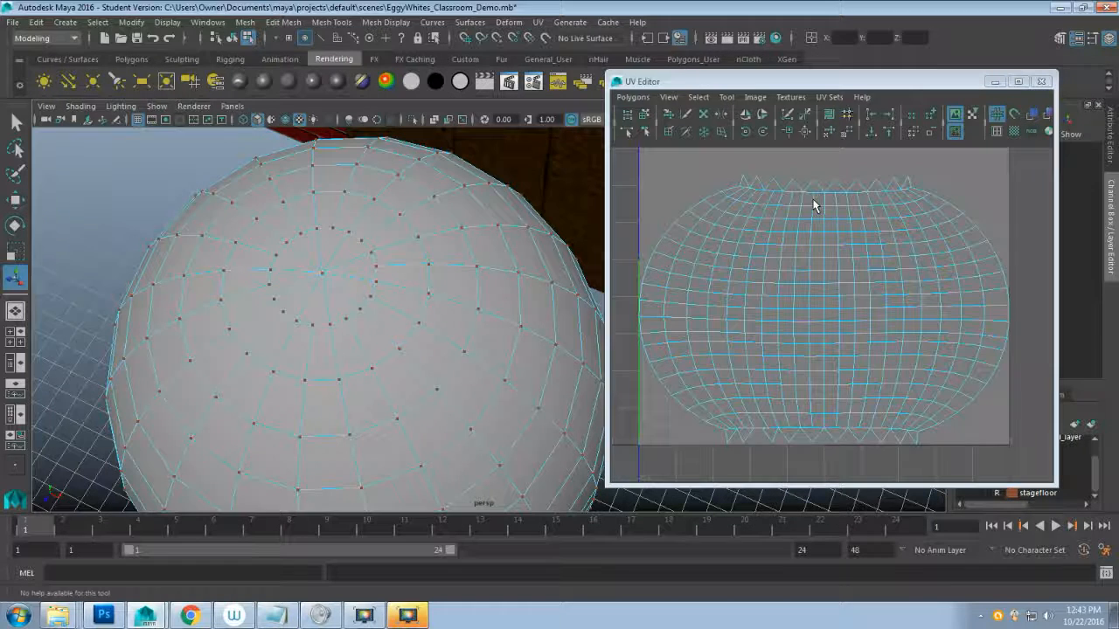
{"action": "right_click_drag", "start_coordinate": [780, 170], "coordinate": [780, 141]}
{"action": "left_click", "coordinate": [749, 183]}
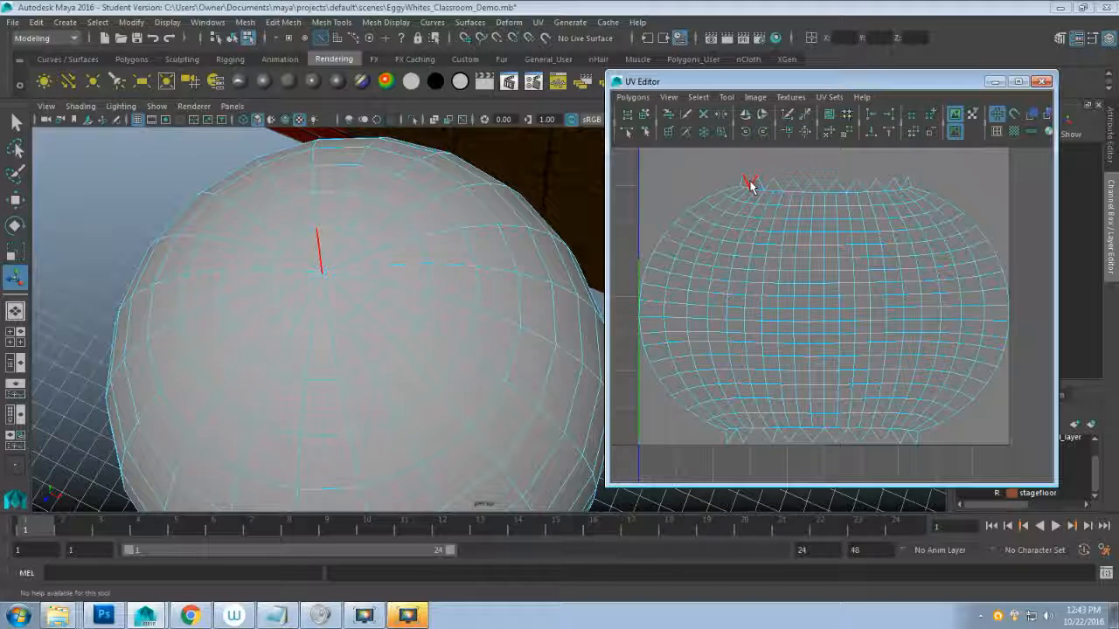
{"action": "left_click", "coordinate": [751, 184]}
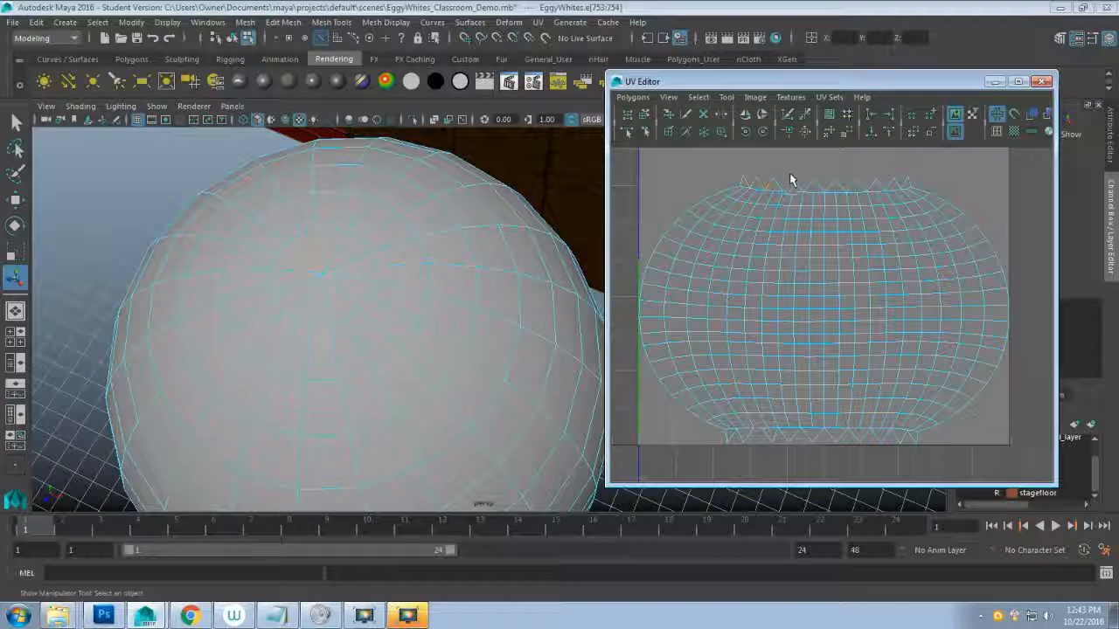
{"action": "left_click", "coordinate": [786, 186], "text": "shift"}
{"action": "left_click", "coordinate": [819, 185], "text": "shift"}
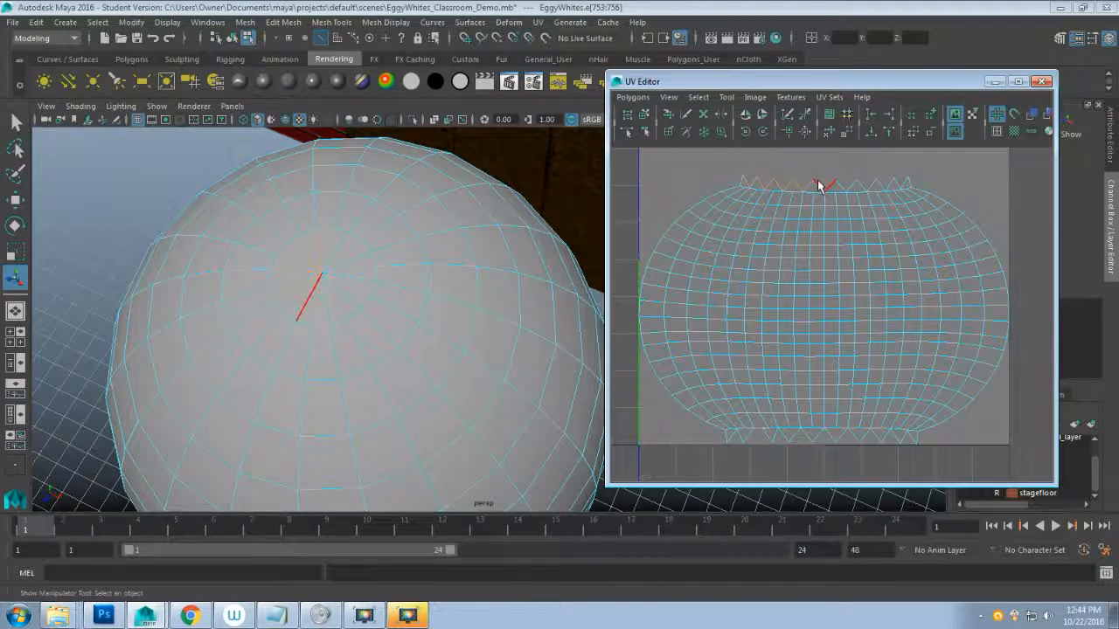
{"action": "left_click", "coordinate": [866, 187], "text": "shift"}
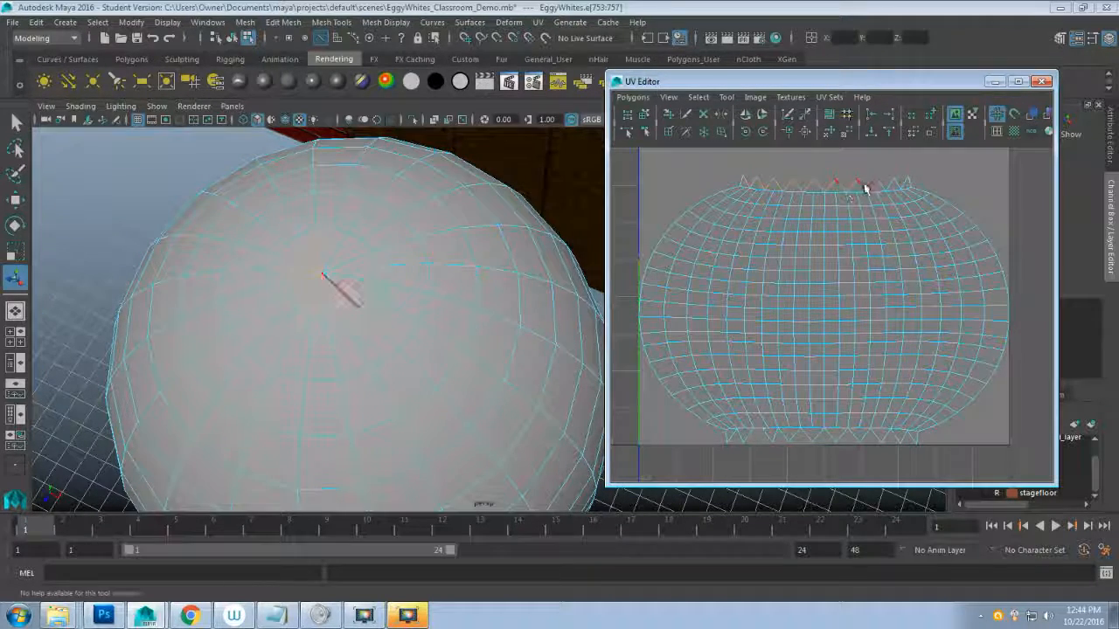
{"action": "left_click", "coordinate": [887, 183], "text": "shift"}
{"action": "left_click", "coordinate": [902, 183], "text": "shift"}
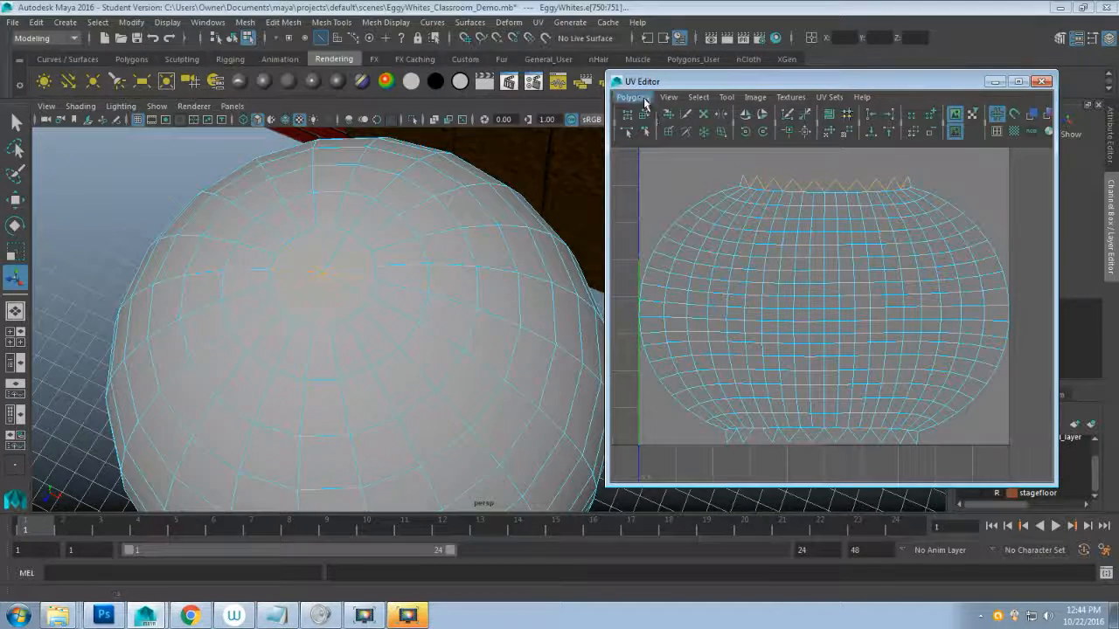
{"action": "left_click", "coordinate": [635, 97]}
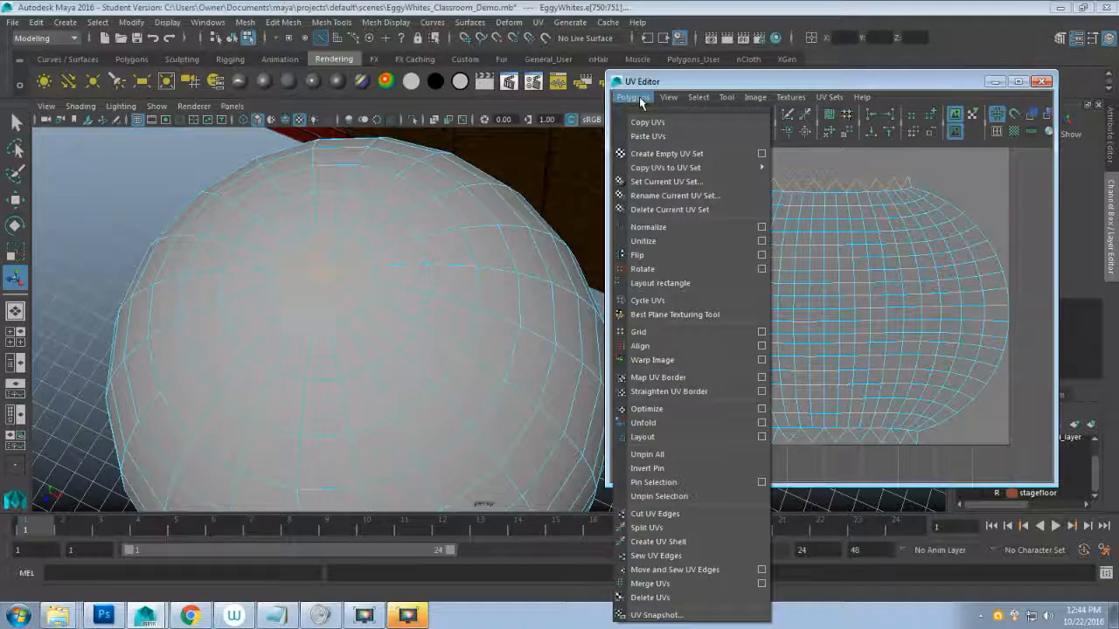
{"action": "left_click", "coordinate": [697, 574]}
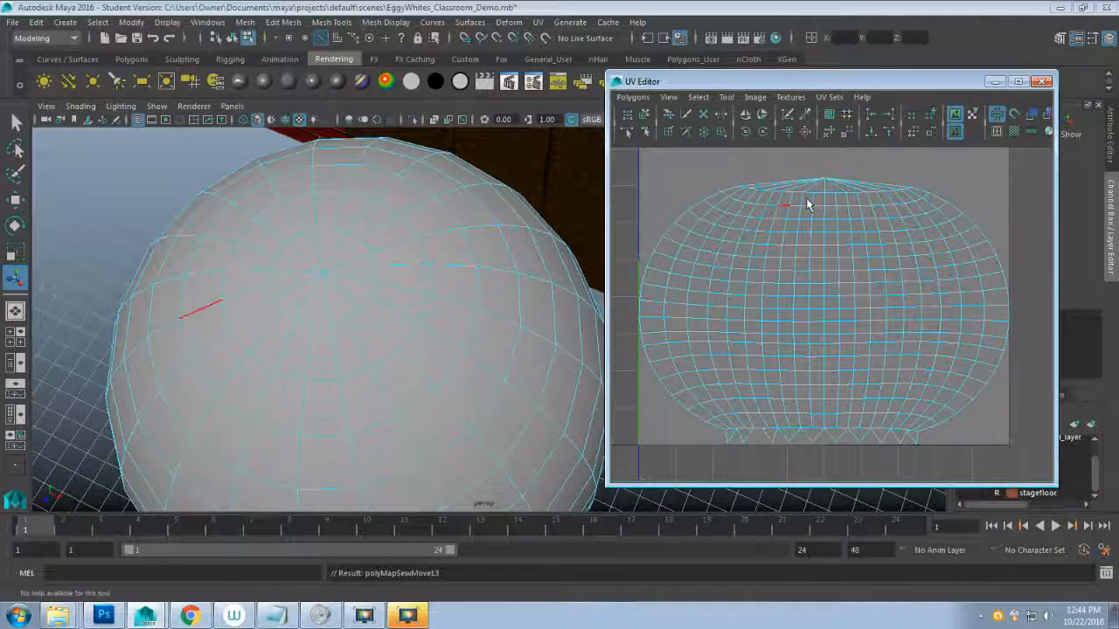
- Select the lower rim edge that still lacks its pole triangle in the UV layout, and move and sew it to the detached triangle
{"action": "middle_click_drag", "start_coordinate": [847, 404], "coordinate": [842, 313], "text": "alt"}
{"action": "left_click", "coordinate": [733, 349]}
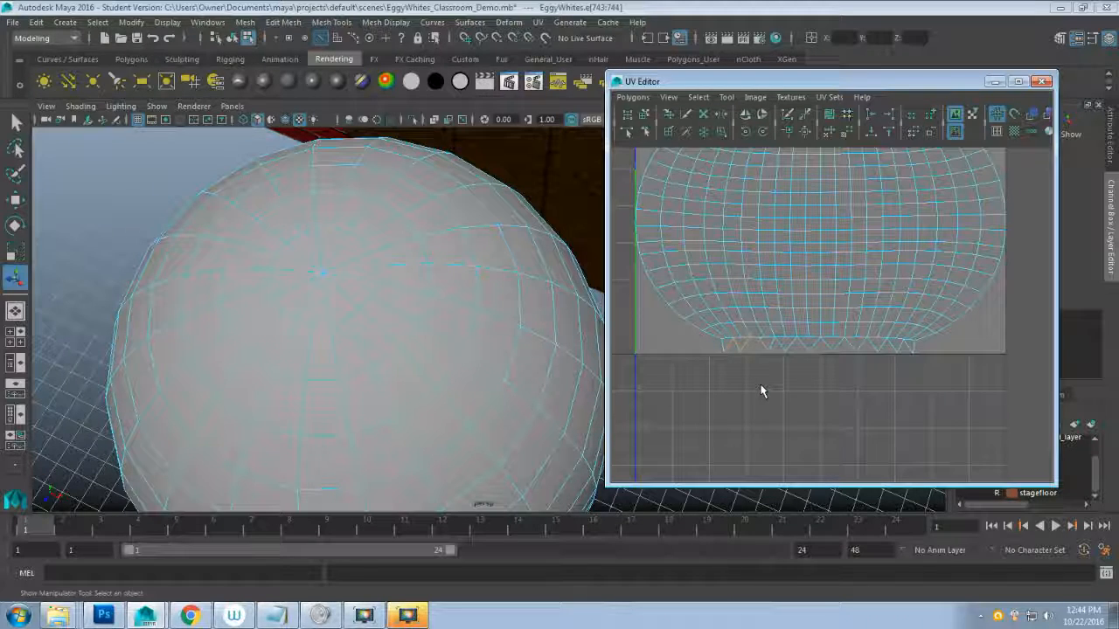
{"action": "scroll", "coordinate": [761, 391], "scroll_direction": "up", "scroll_amount": 8}
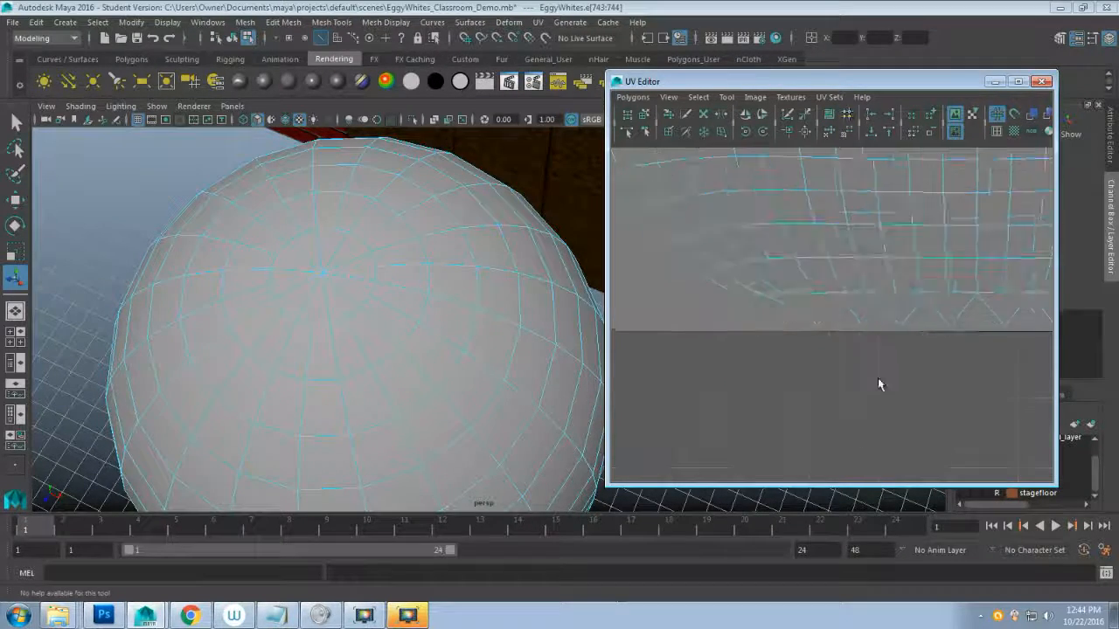
{"action": "scroll", "coordinate": [879, 379], "scroll_direction": "up", "scroll_amount": 2}
{"action": "left_click", "coordinate": [841, 353]}
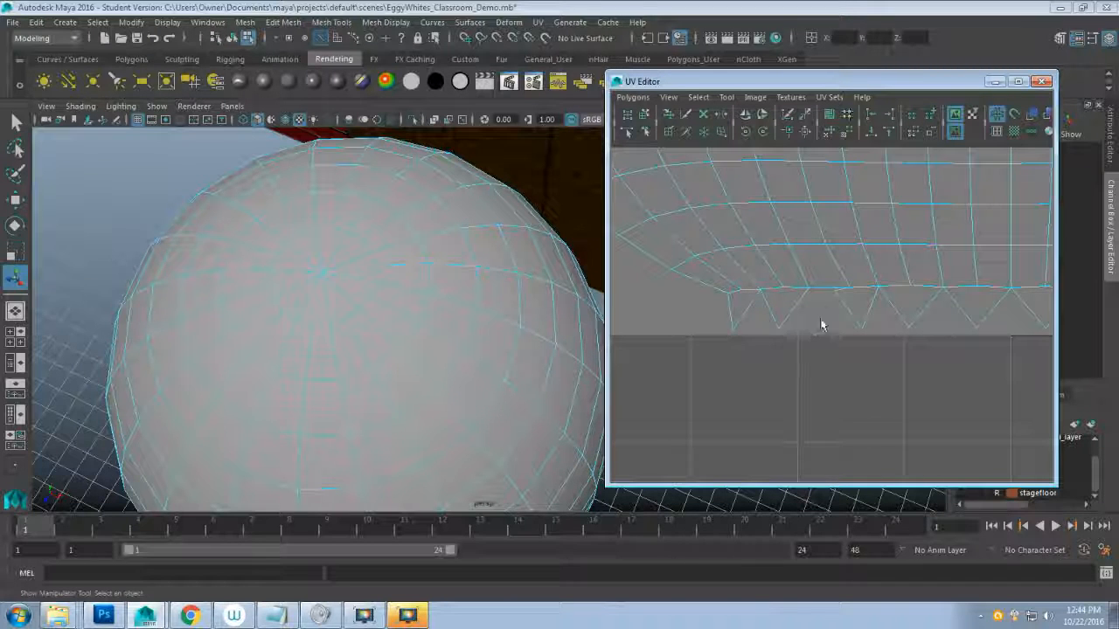
{"action": "left_click", "coordinate": [826, 288]}
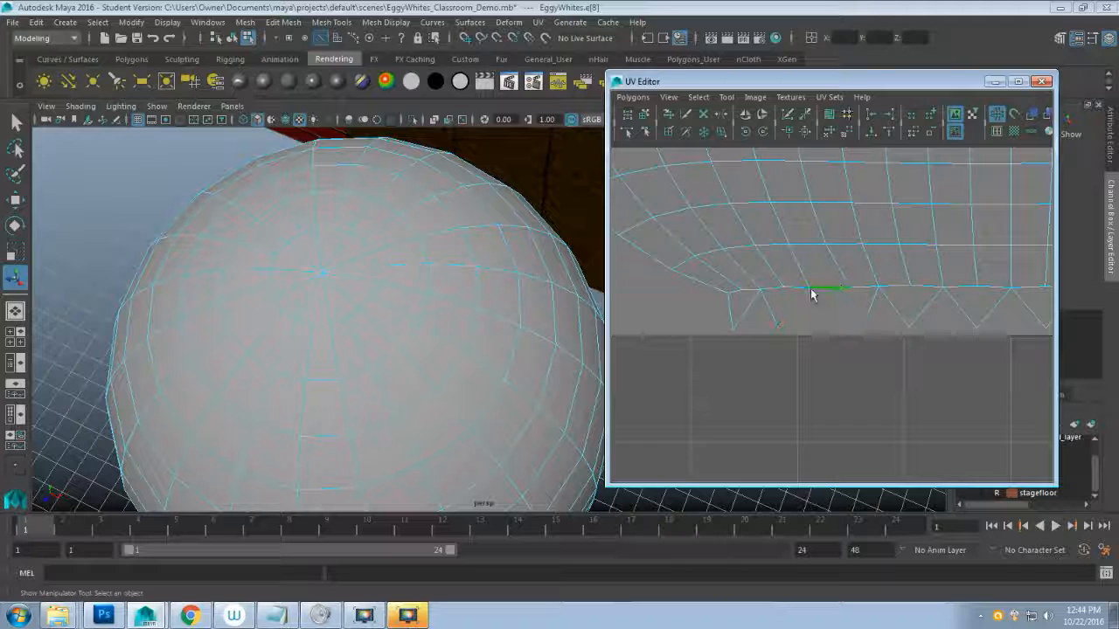
{"action": "scroll", "coordinate": [831, 323], "scroll_direction": "up", "scroll_amount": 4}
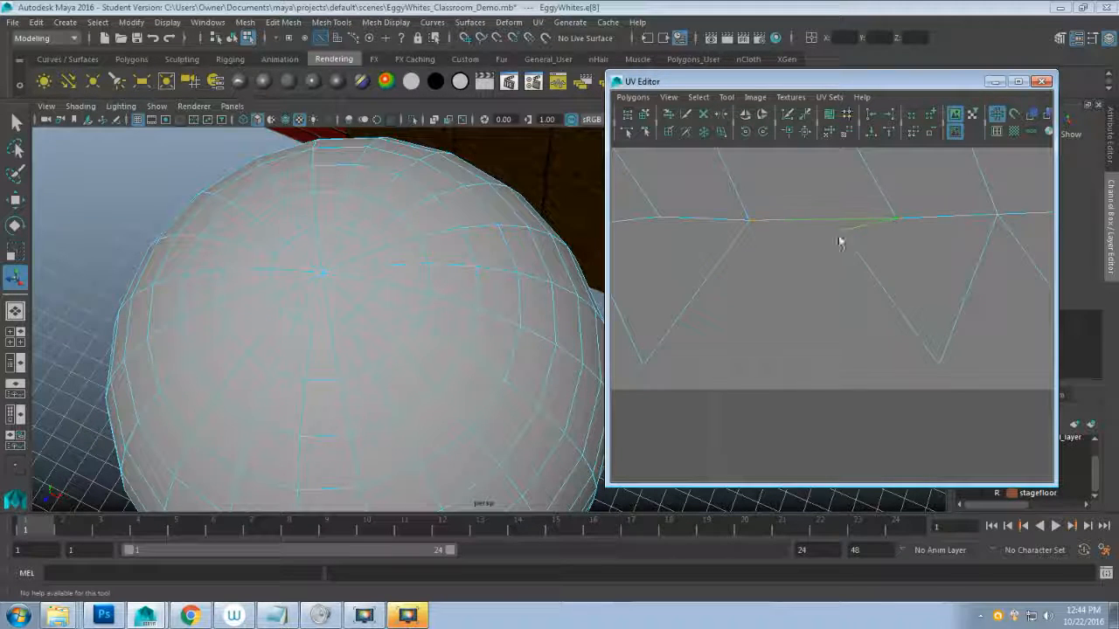
{"action": "left_click", "coordinate": [632, 97]}
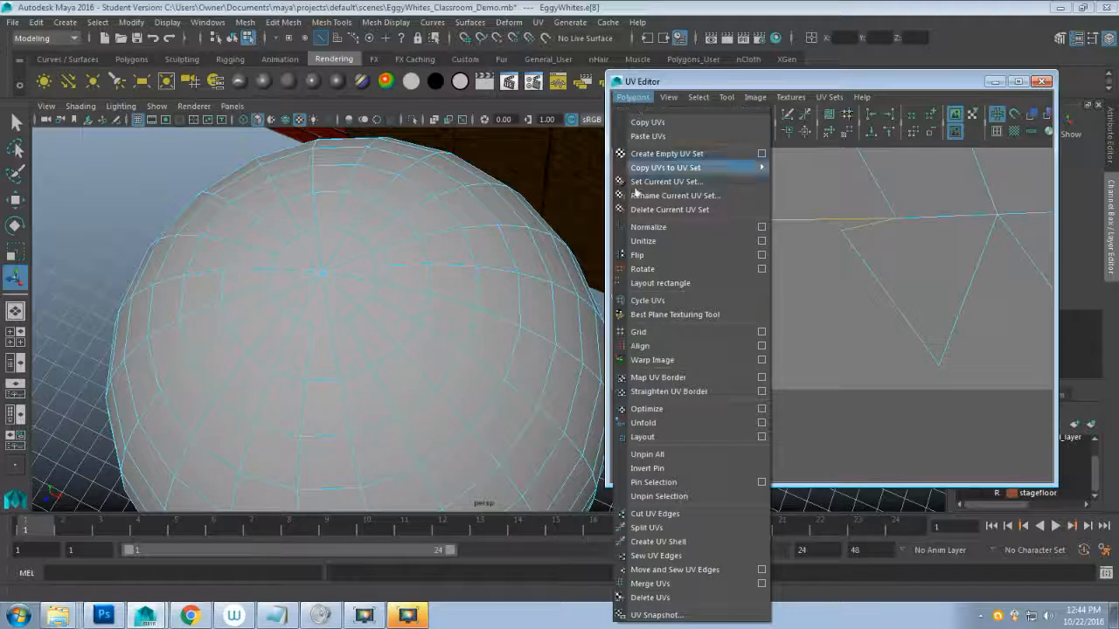
{"action": "left_click", "coordinate": [678, 571]}
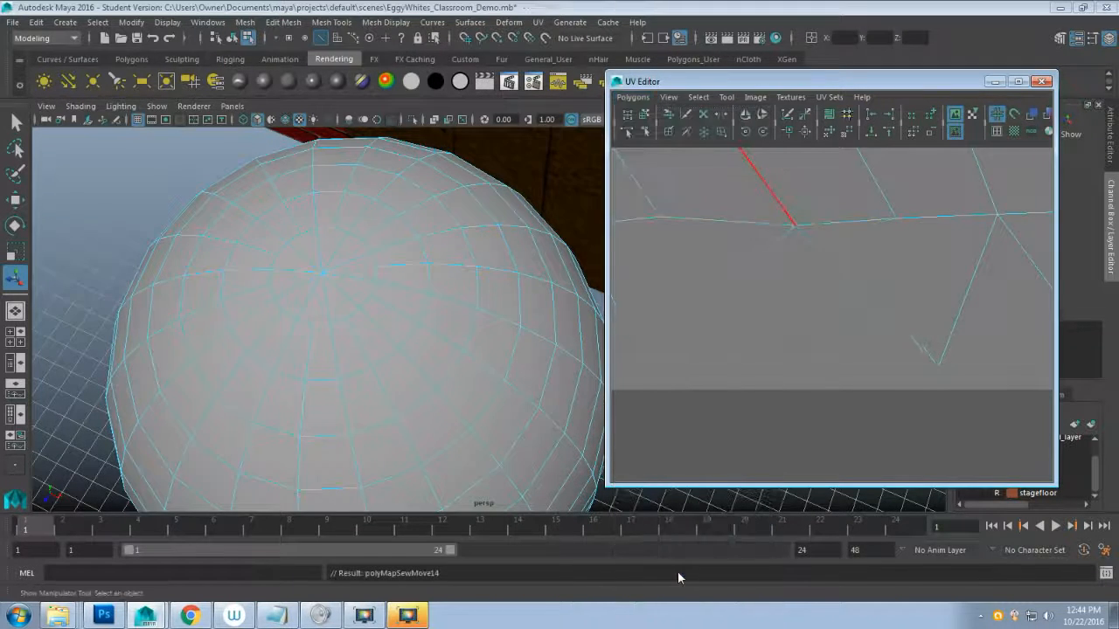
- Select the zigzag edges of the bottom pole's triangles in the UV layout, and move and sew them together
{"action": "scroll", "coordinate": [779, 339], "scroll_direction": "down", "scroll_amount": 5}
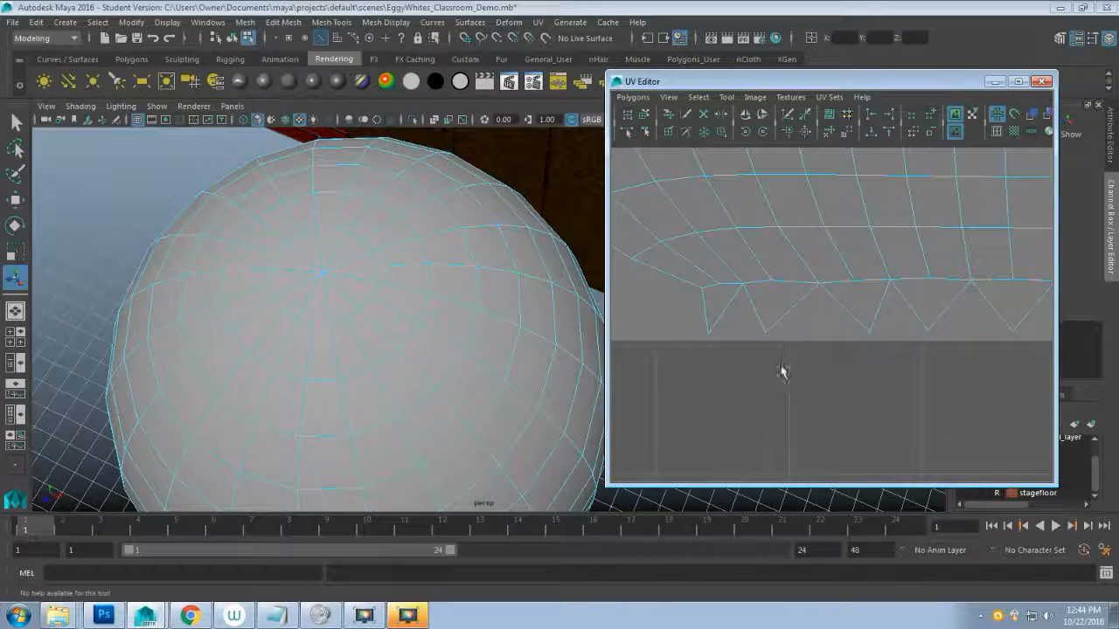
{"action": "middle_click_drag", "start_coordinate": [845, 363], "coordinate": [821, 387], "text": "alt"}
{"action": "left_click", "coordinate": [721, 334]}
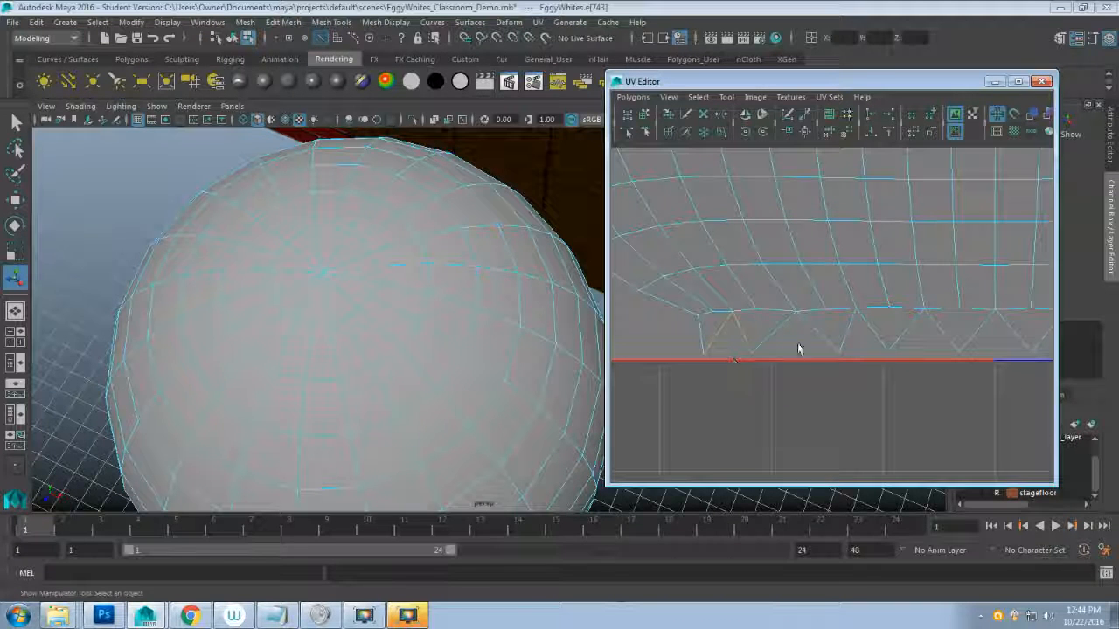
{"action": "left_click", "coordinate": [784, 330], "text": "shift"}
{"action": "left_click", "coordinate": [849, 334], "text": "shift"}
{"action": "left_click", "coordinate": [915, 326], "text": "shift"}
{"action": "middle_click_drag", "start_coordinate": [946, 394], "coordinate": [743, 396], "text": "alt"}
{"action": "left_click", "coordinate": [772, 337], "text": "shift"}
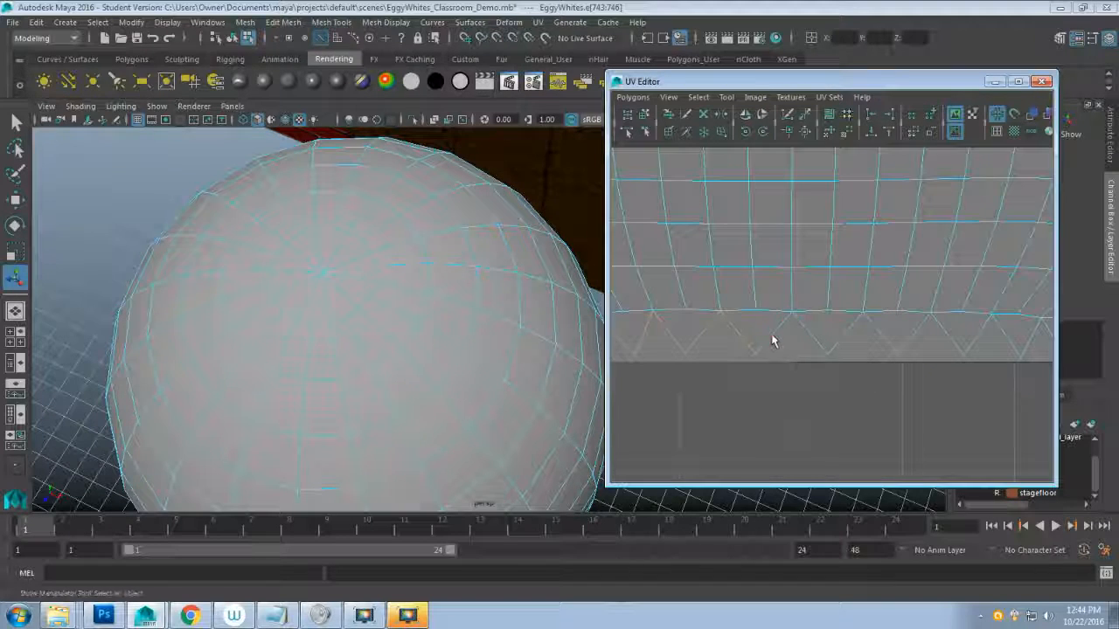
{"action": "left_click", "coordinate": [856, 336], "text": "shift"}
{"action": "left_click", "coordinate": [914, 342], "text": "shift"}
{"action": "left_click", "coordinate": [972, 348], "text": "shift"}
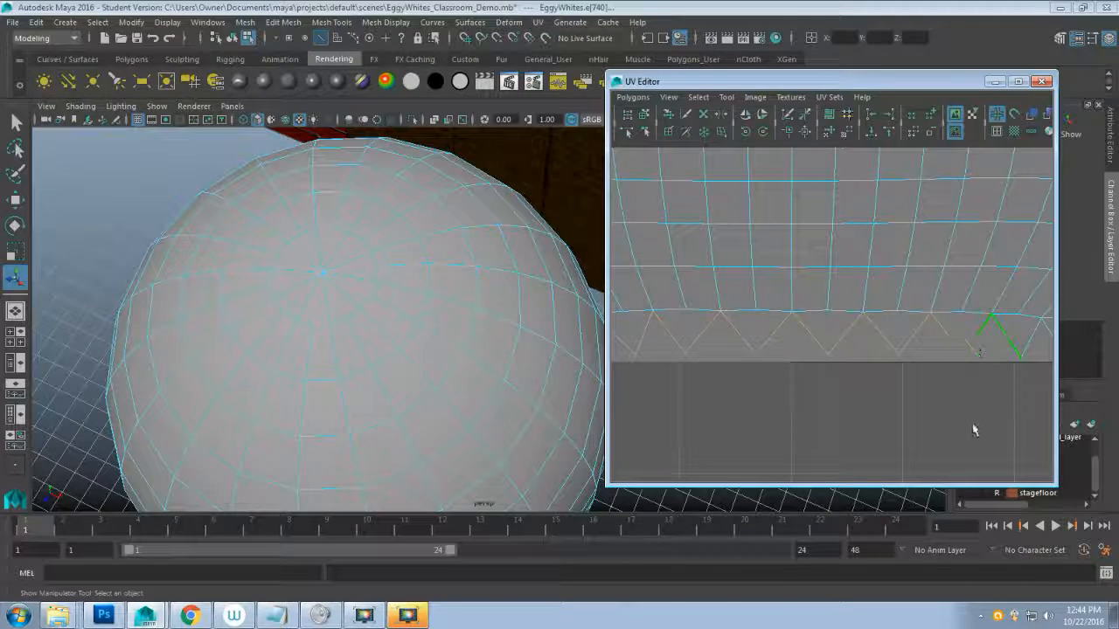
{"action": "scroll", "coordinate": [974, 415], "scroll_direction": "down", "scroll_amount": 3}
{"action": "left_click", "coordinate": [956, 327], "text": "shift"}
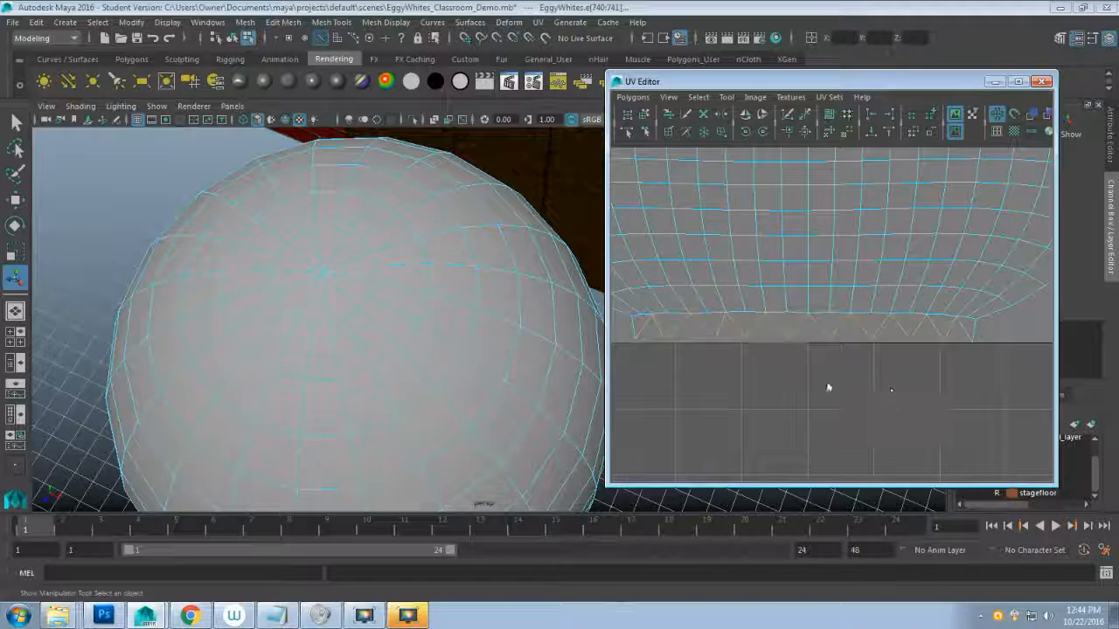
{"action": "middle_click_drag", "start_coordinate": [829, 388], "coordinate": [885, 433], "text": "alt"}
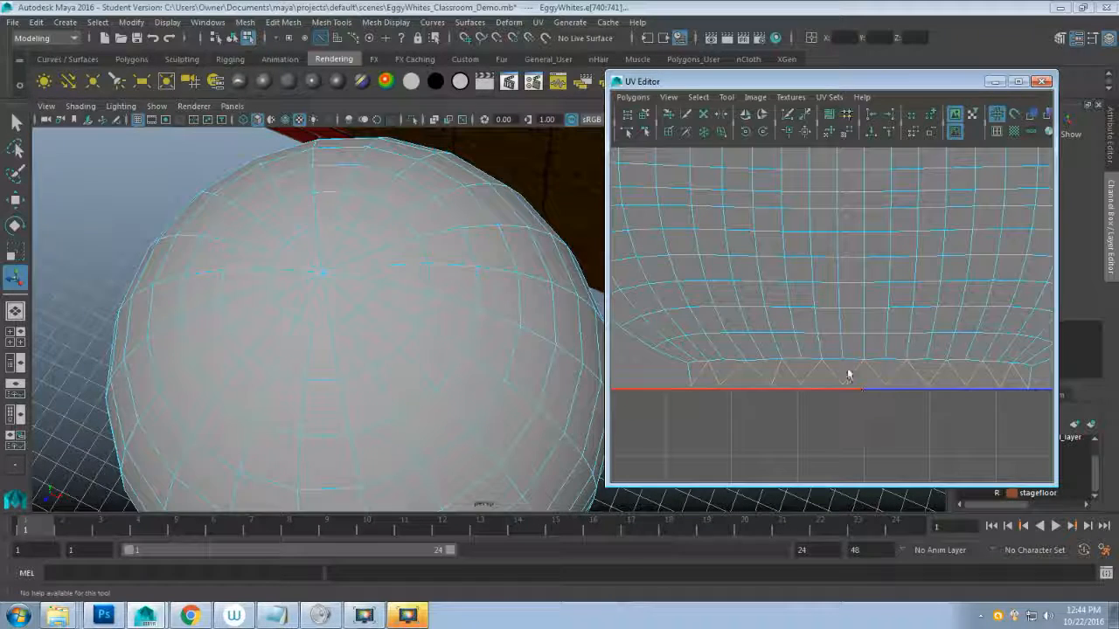
{"action": "left_click", "coordinate": [633, 97]}
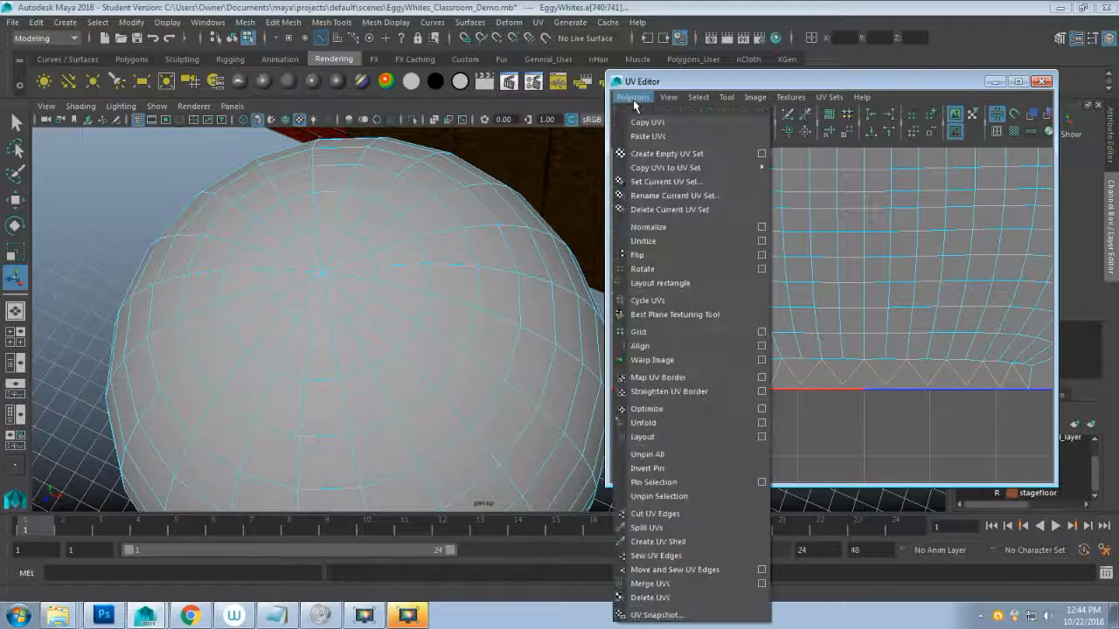
{"action": "left_click", "coordinate": [717, 567]}
- Switch to UV selection, select all UVs of the egg shell, unfold them with both poles sewn, and clear the selection
{"action": "scroll", "coordinate": [879, 374], "scroll_direction": "down", "scroll_amount": 4}
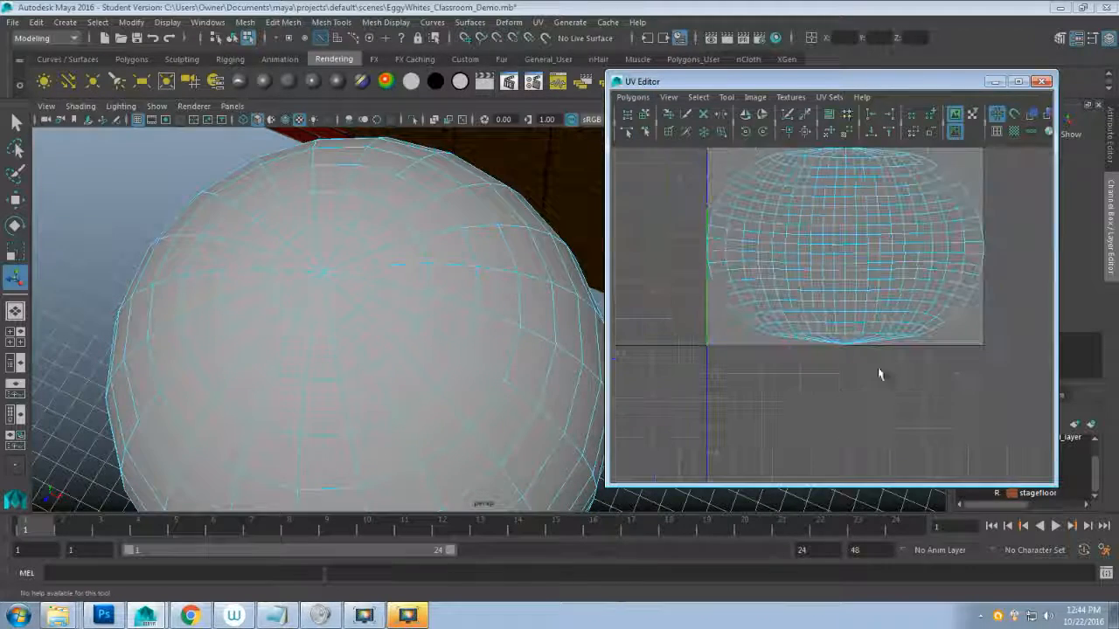
{"action": "middle_click_drag", "start_coordinate": [880, 374], "coordinate": [887, 450], "text": "alt"}
{"action": "right_click_drag", "start_coordinate": [882, 317], "coordinate": [943, 320]}
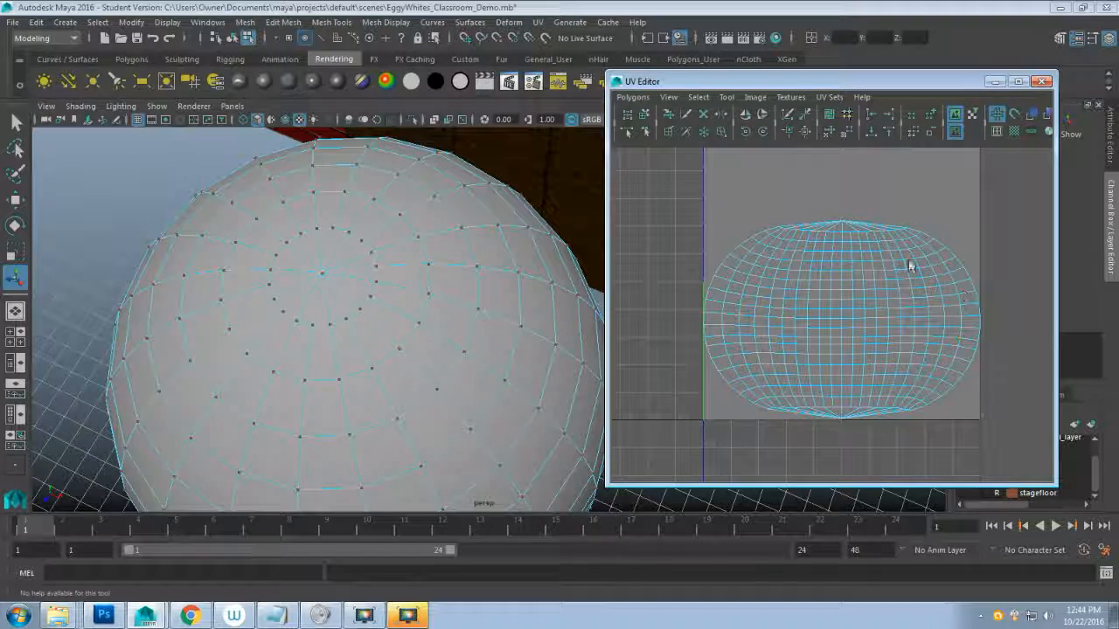
{"action": "left_click", "coordinate": [845, 230]}
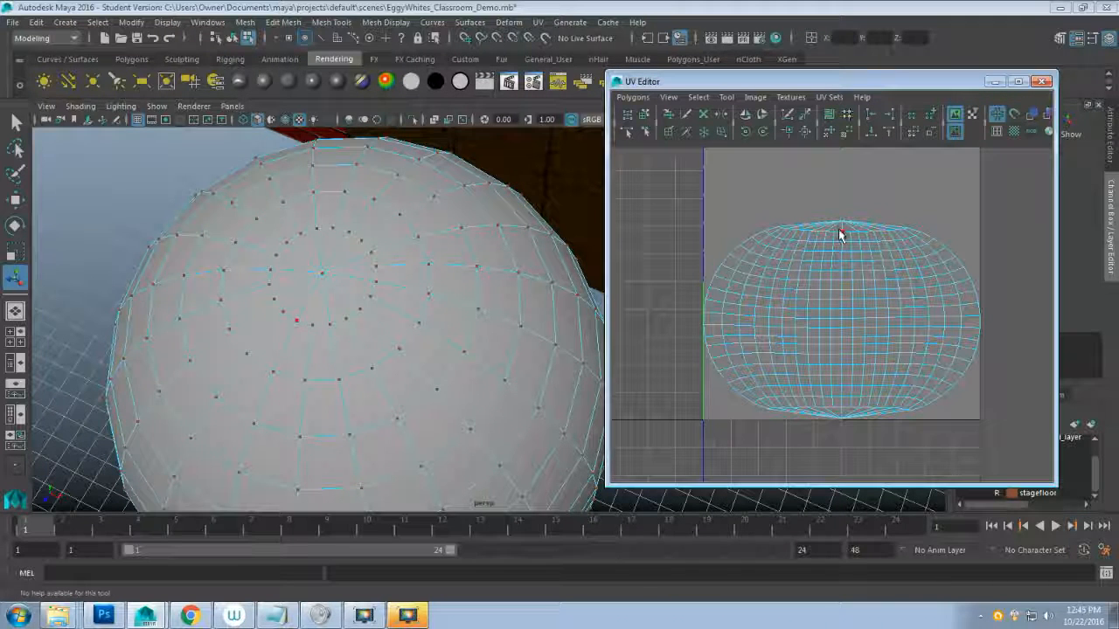
{"action": "left_click", "coordinate": [833, 244]}
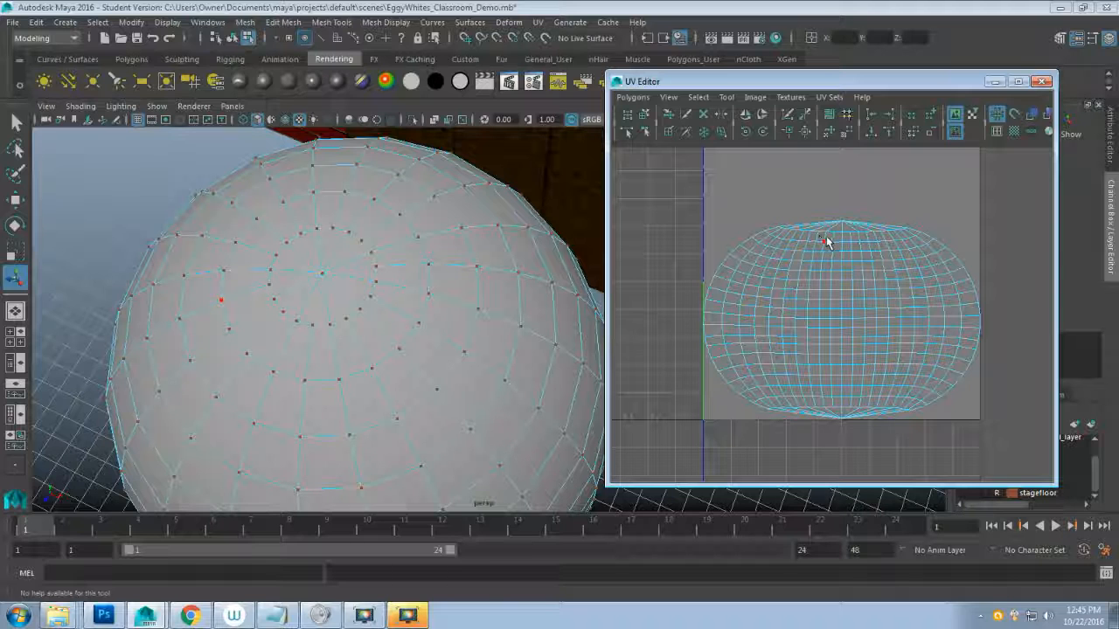
{"action": "left_click", "coordinate": [864, 301]}
{"action": "left_click", "coordinate": [840, 220]}
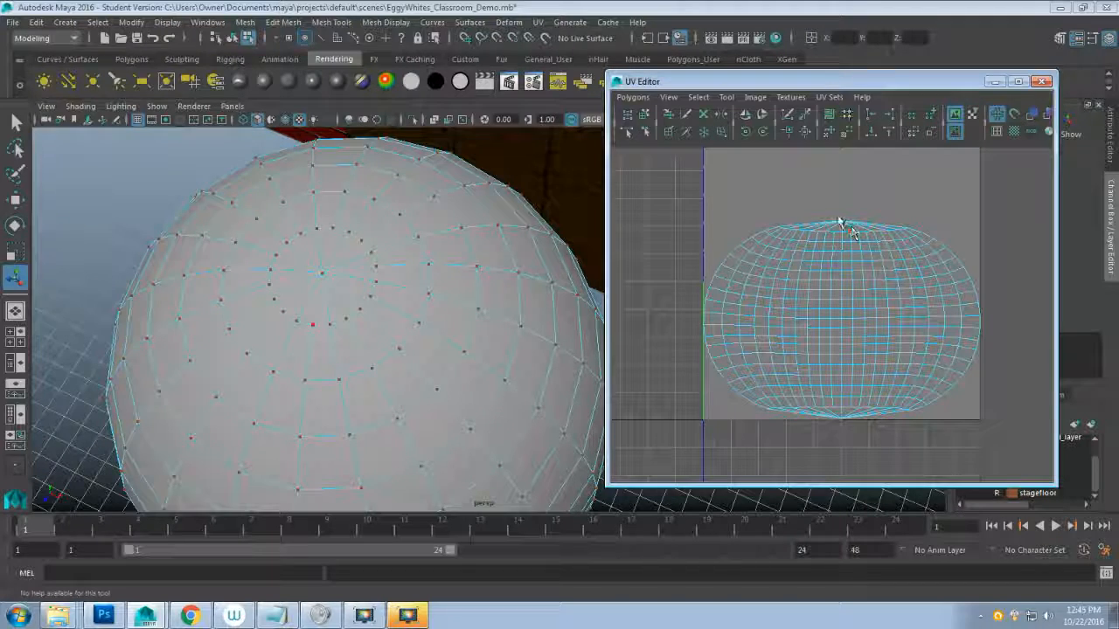
{"action": "left_click_drag", "start_coordinate": [811, 206], "coordinate": [863, 230]}
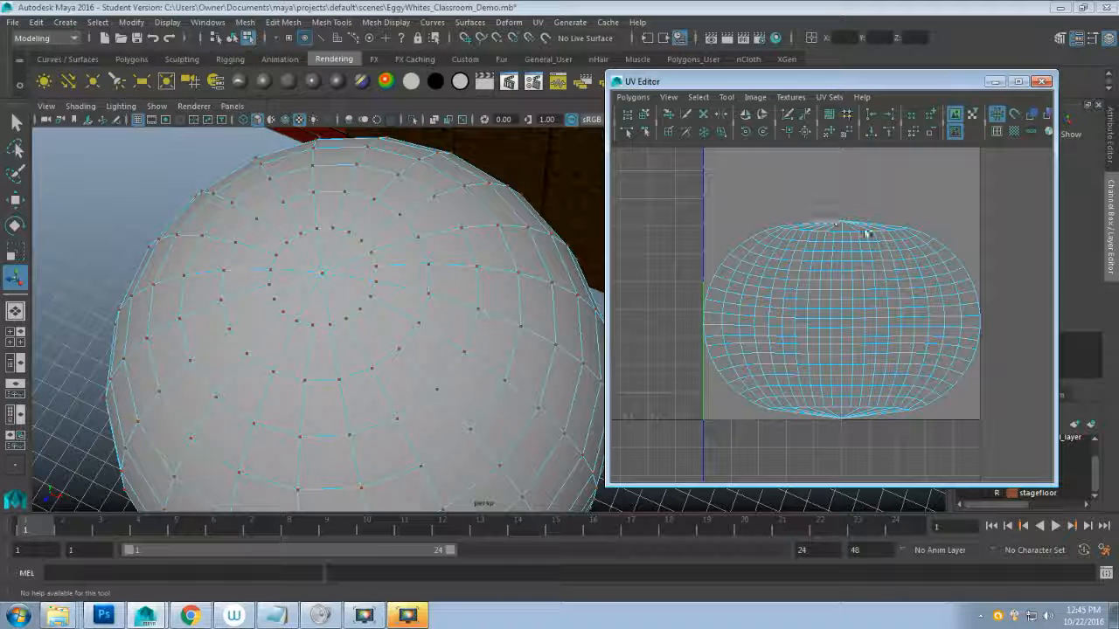
{"action": "left_click", "coordinate": [835, 229]}
{"action": "right_click", "coordinate": [846, 299]}
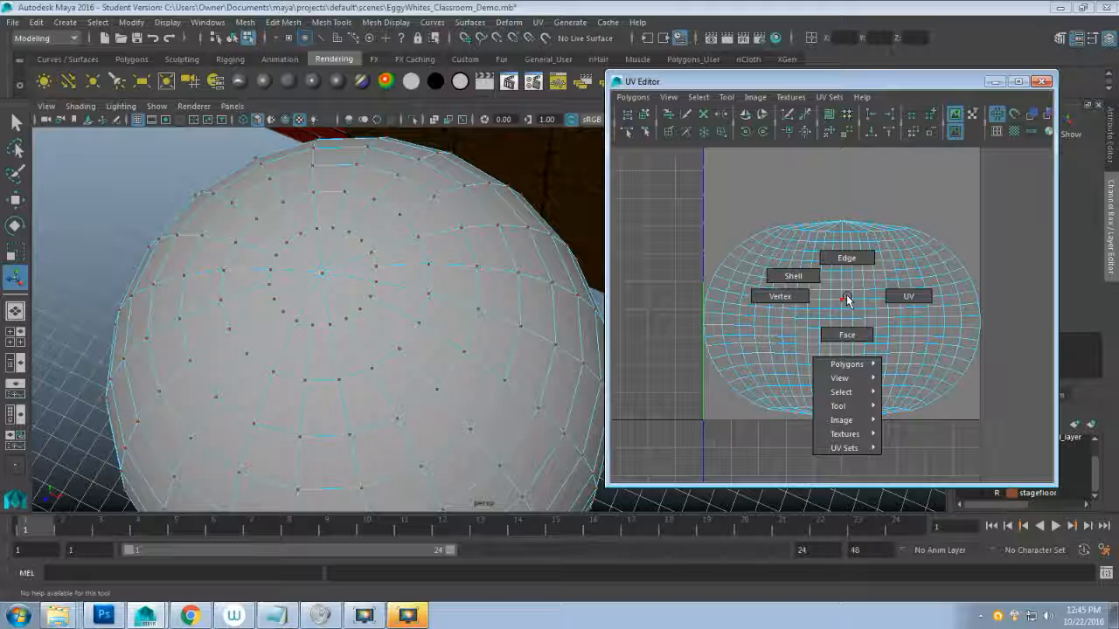
{"action": "left_click", "coordinate": [903, 295]}
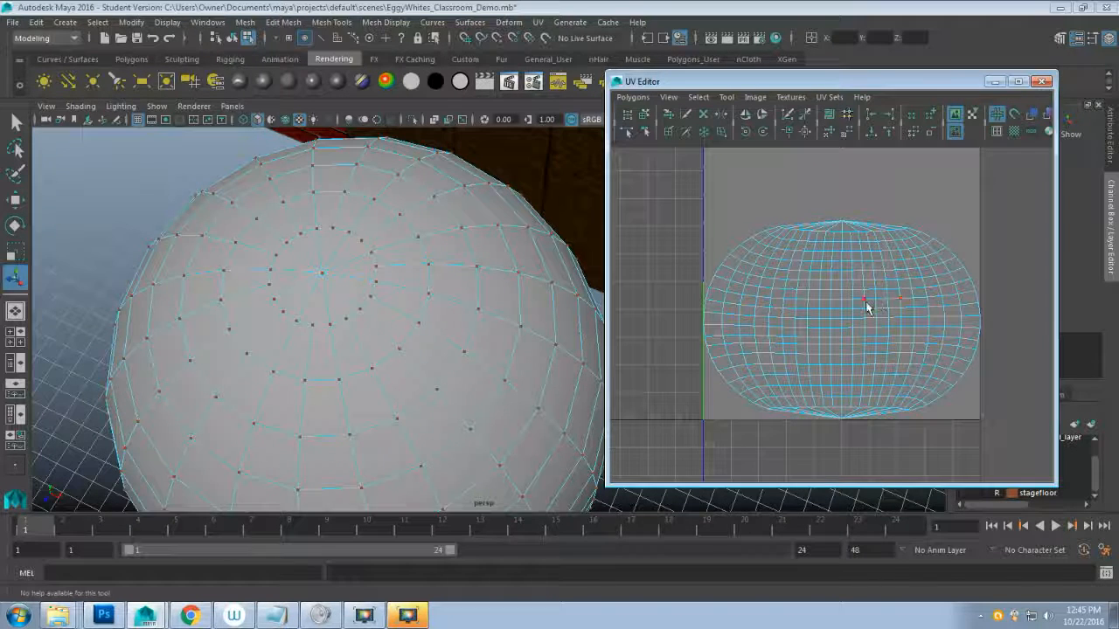
{"action": "left_click", "coordinate": [826, 133]}
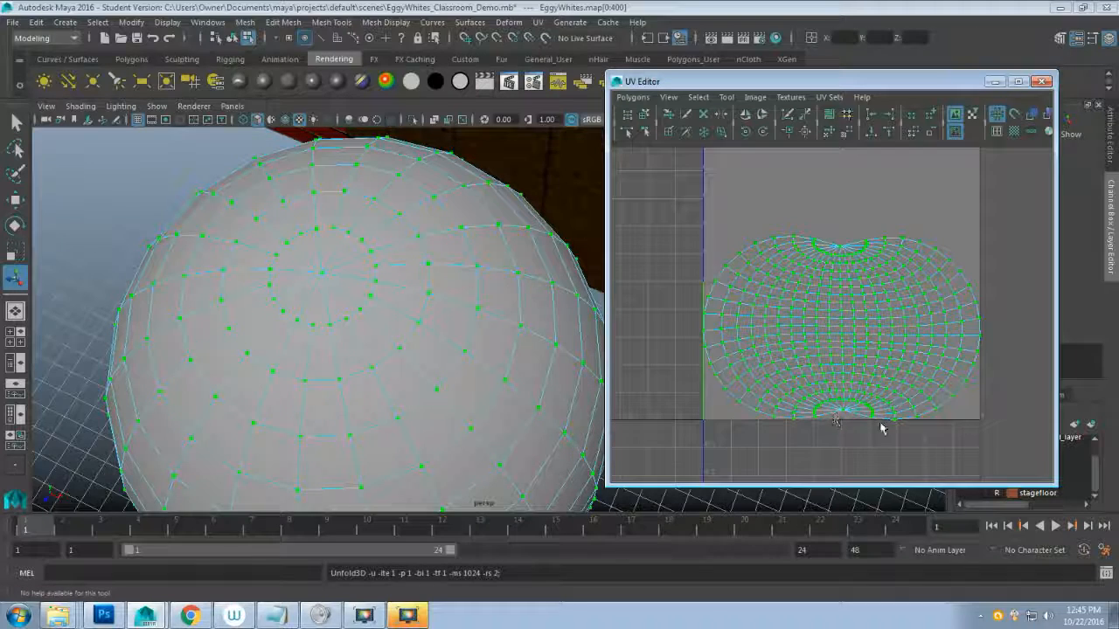
{"action": "left_click", "coordinate": [855, 368]}
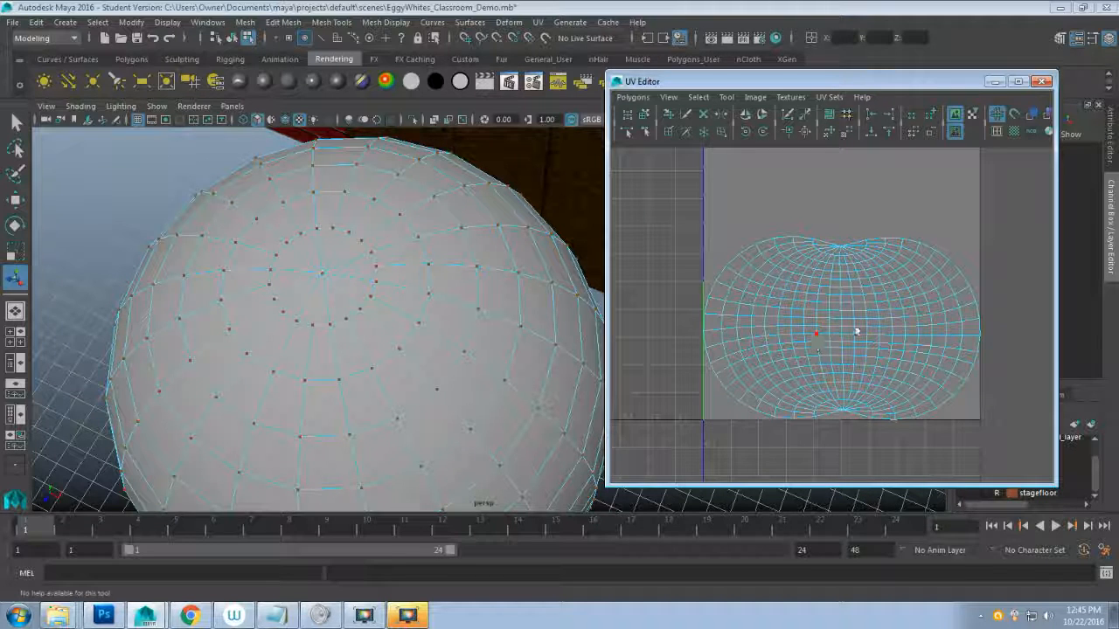
- Select all UVs of the unfolded egg shell and move them up to the vertical middle of the 0 to 1 UV square
{"action": "scroll", "coordinate": [874, 350], "scroll_direction": "down", "scroll_amount": 2}
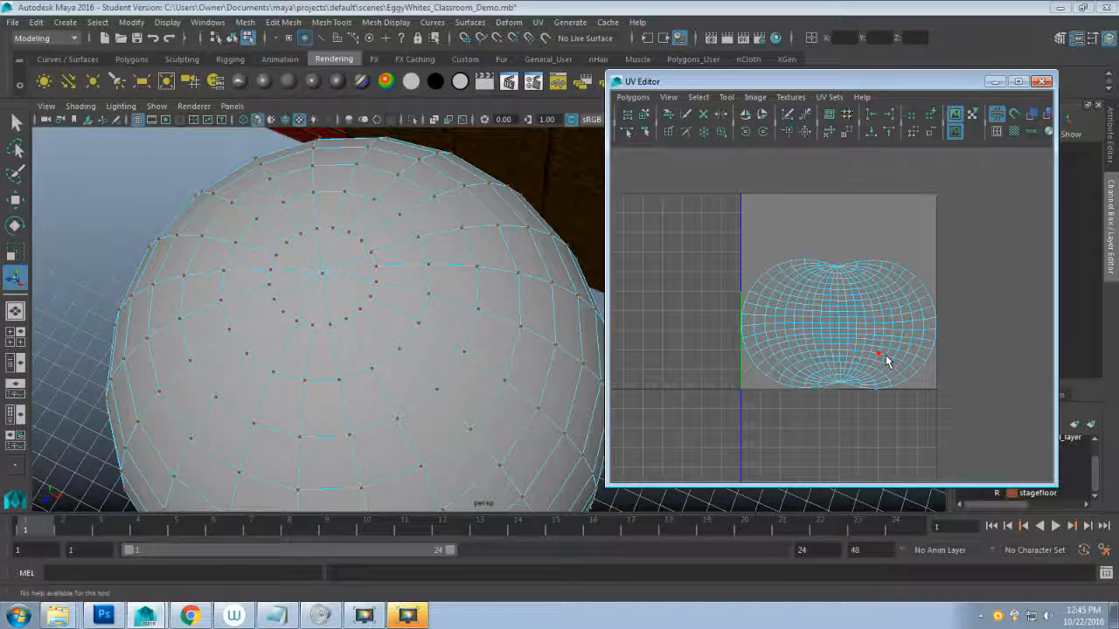
{"action": "double_click", "coordinate": [854, 320]}
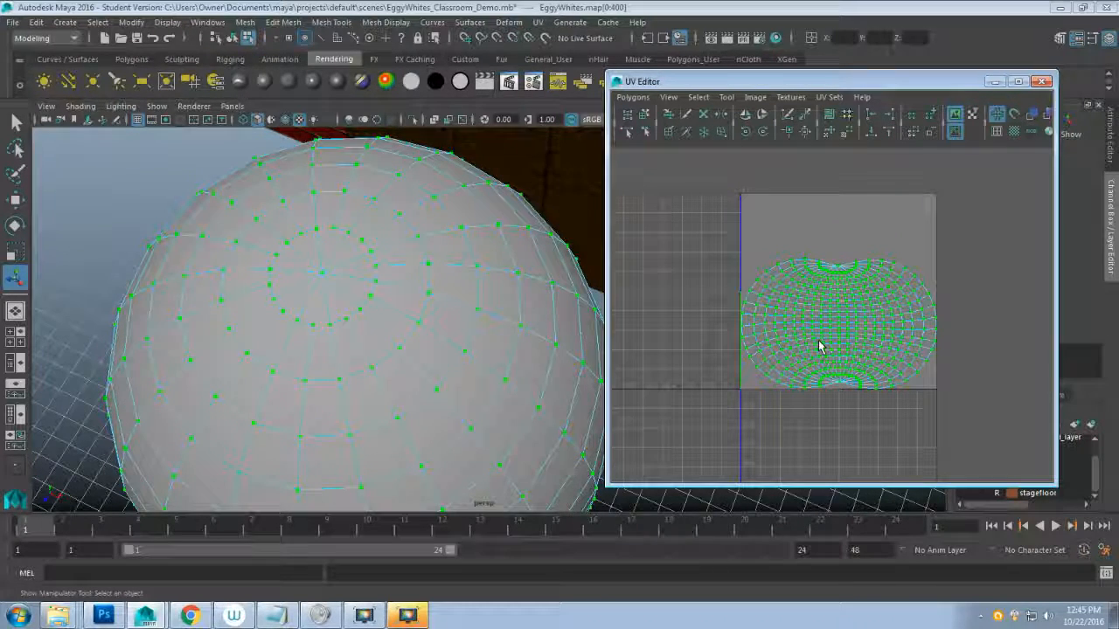
{"action": "key", "text": "r"}
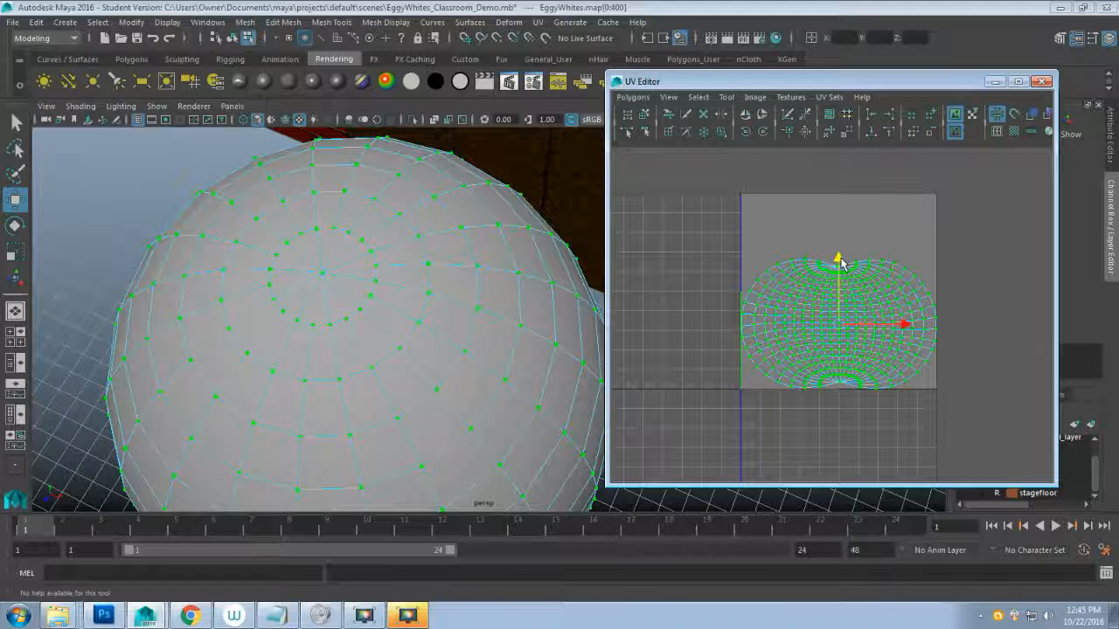
{"action": "left_click_drag", "start_coordinate": [837, 257], "coordinate": [837, 233]}
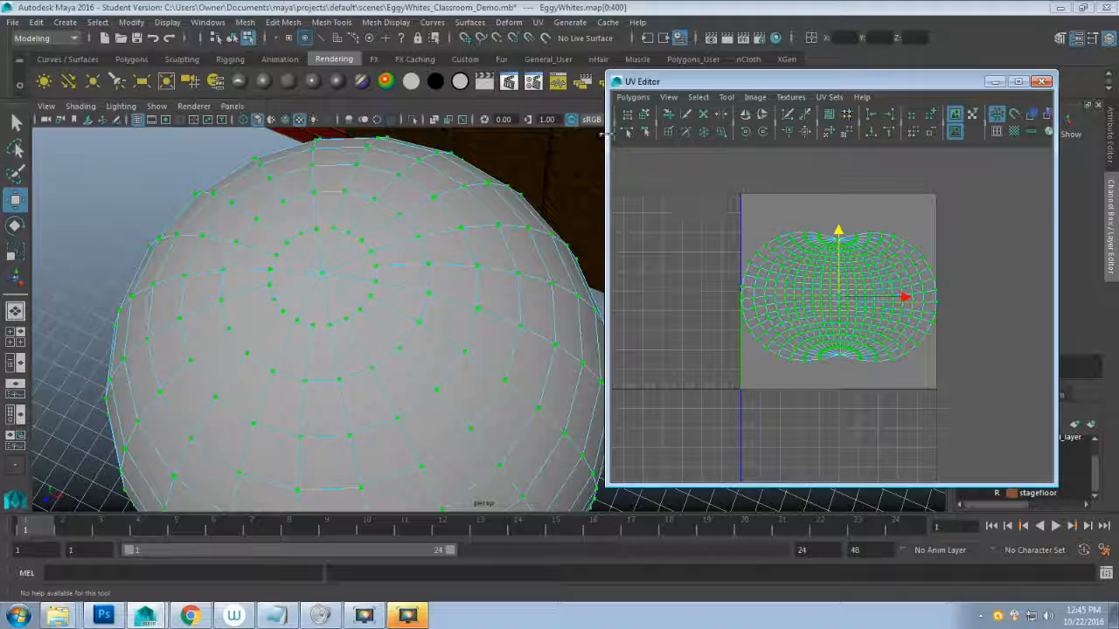
- Save a 2048 x 2048 PNG UV snapshot named EggyWhite_UVs in the project's images folder, and return the egg to object mode
{"action": "left_click", "coordinate": [631, 97]}
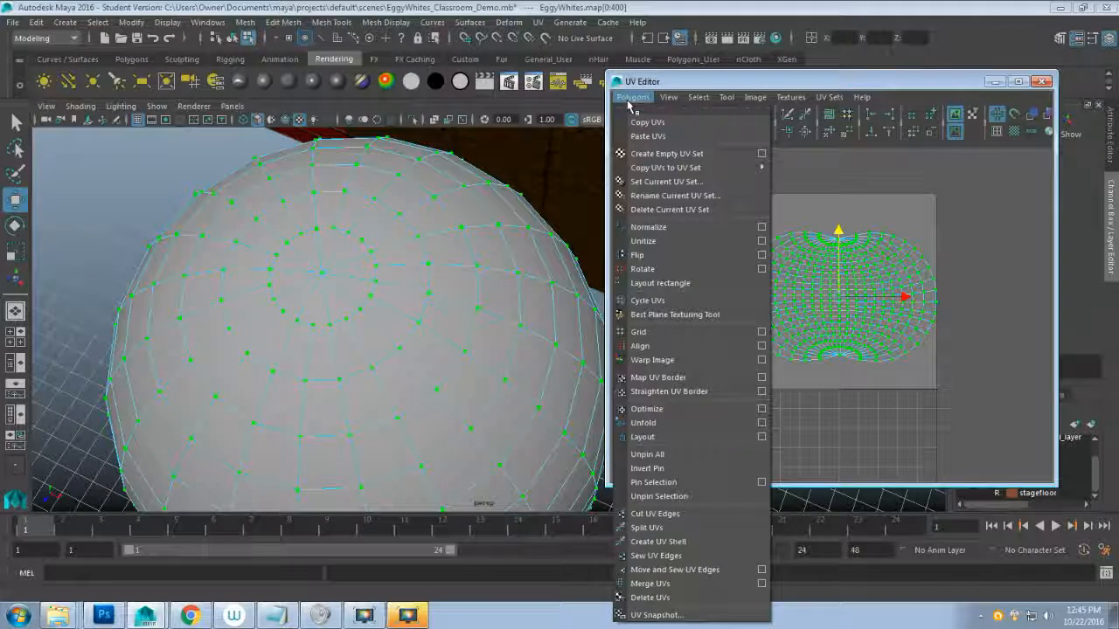
{"action": "left_click", "coordinate": [657, 615]}
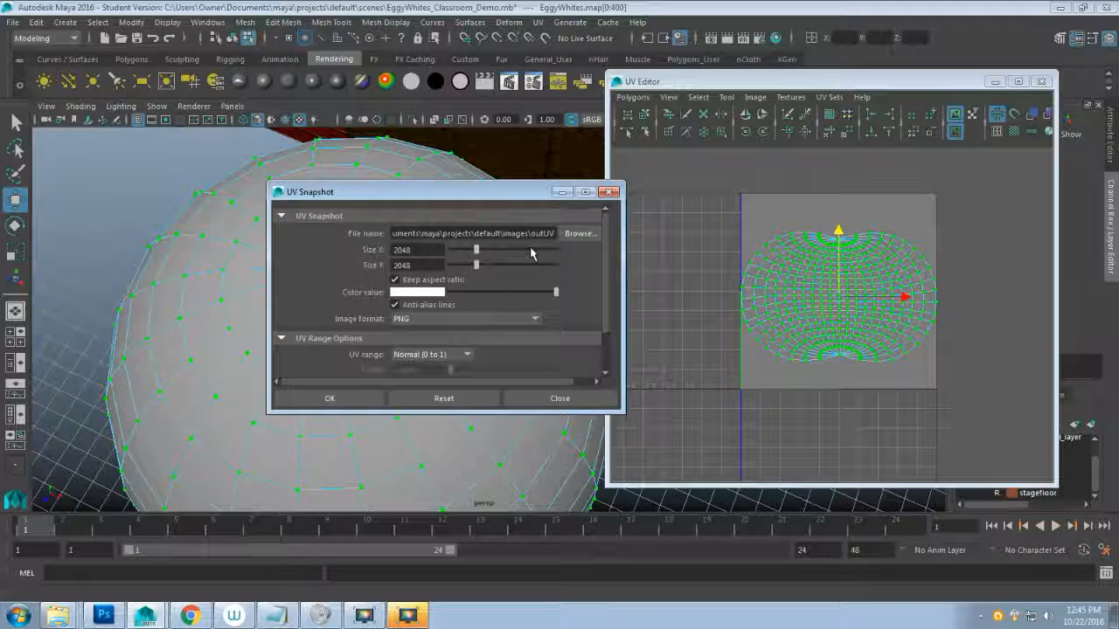
{"action": "key", "text": "BackSpace"}
{"action": "key", "text": "BackSpace"}
{"action": "key", "text": "BackSpace"}
{"action": "key", "text": "BackSpace"}
{"action": "key", "text": "BackSpace"}
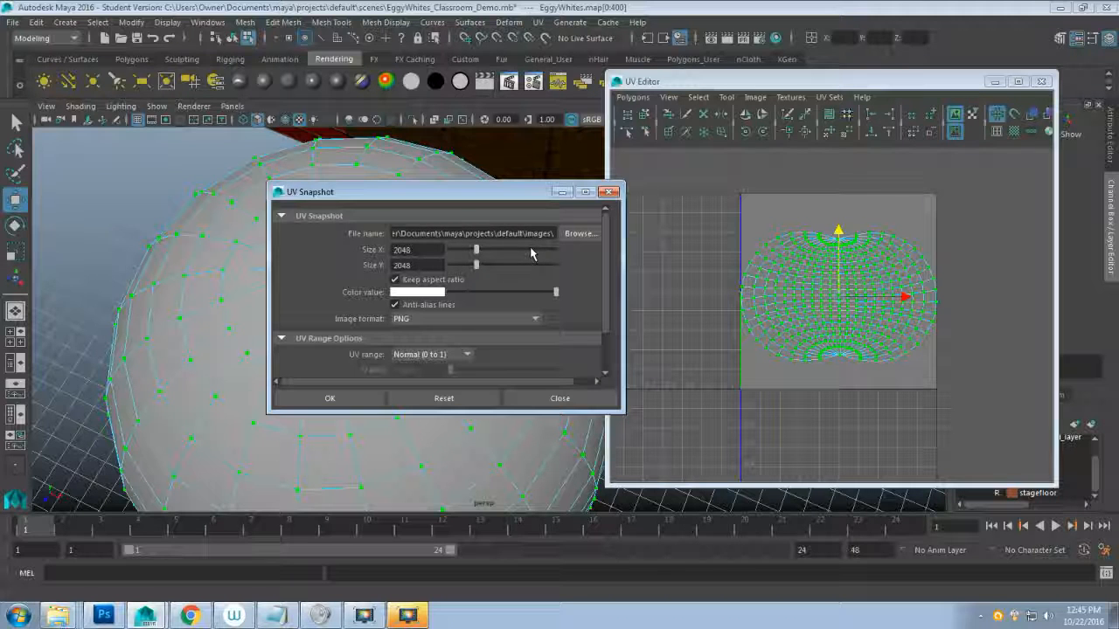
{"action": "type", "text": "EggyWhites"}
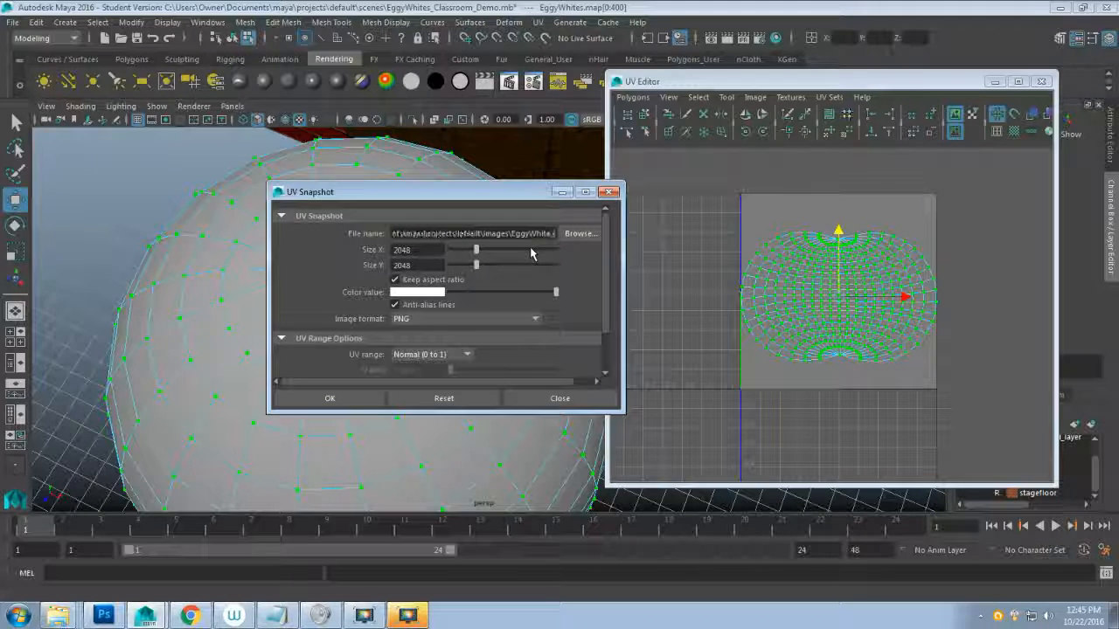
{"action": "type", "text": "UV"}
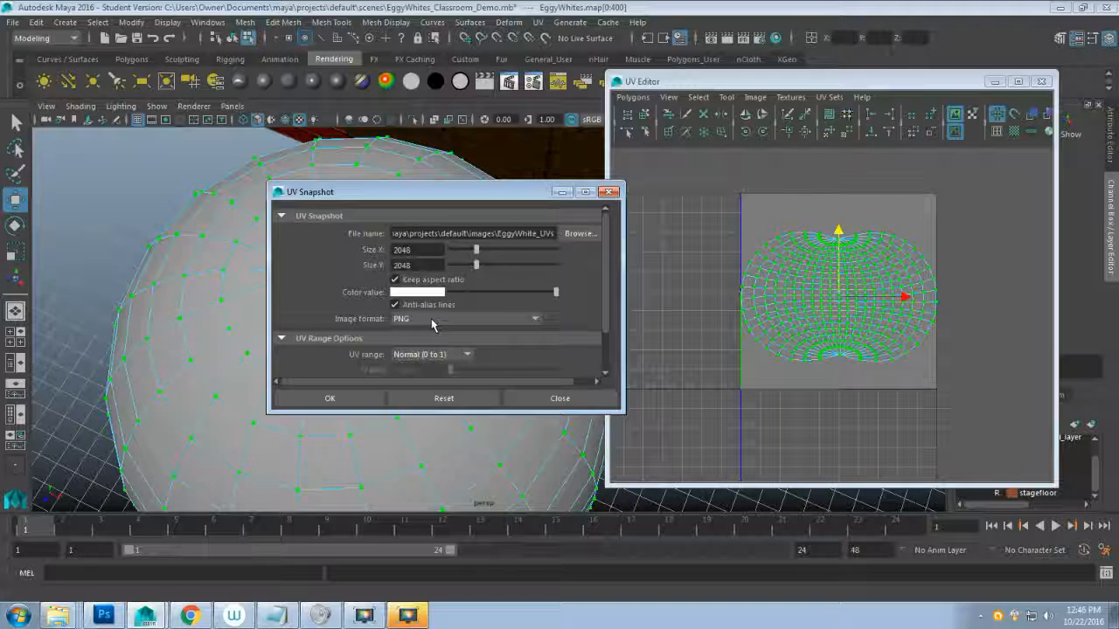
{"action": "left_click", "coordinate": [331, 400]}
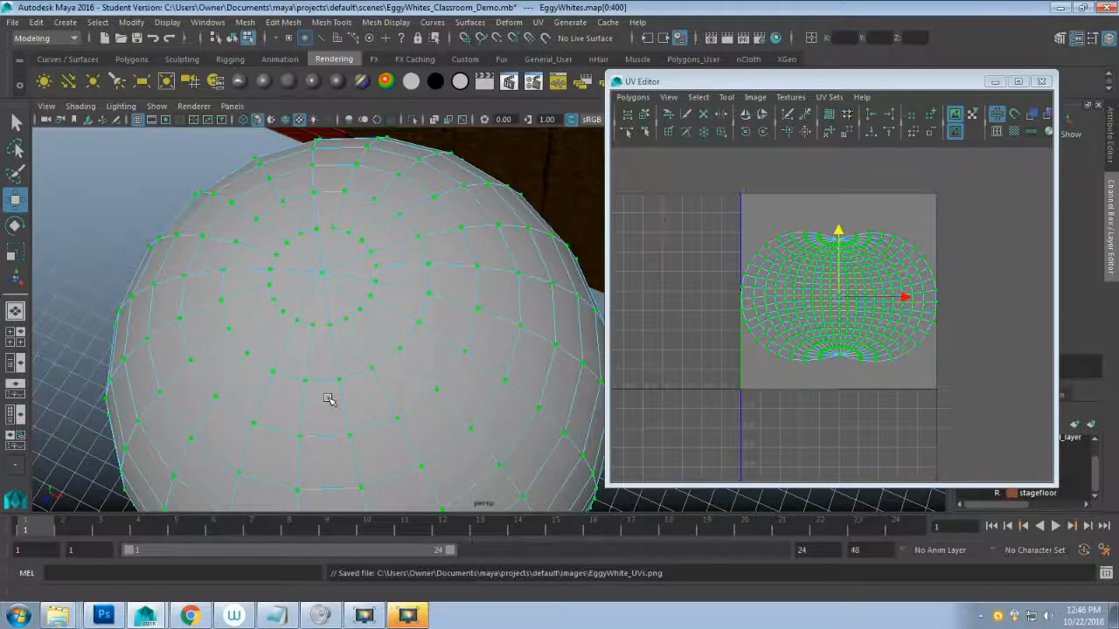
{"action": "right_click_drag", "start_coordinate": [390, 292], "coordinate": [467, 205]}
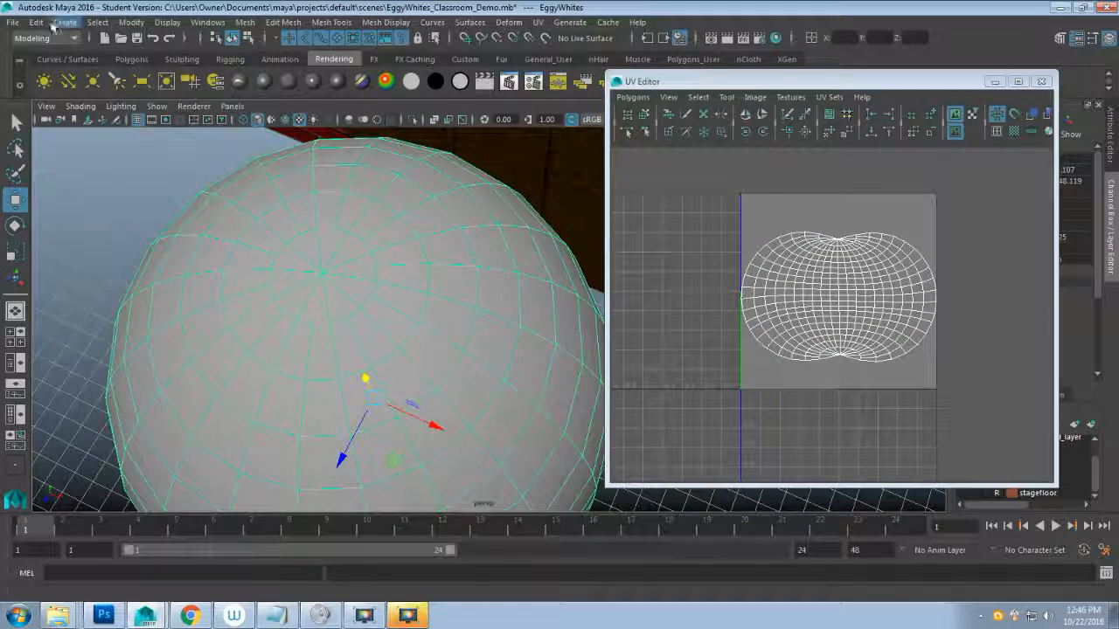
- Save the EggyWhites_Classroom_Demo.mb scene under its current name
{"action": "left_click", "coordinate": [13, 22]}
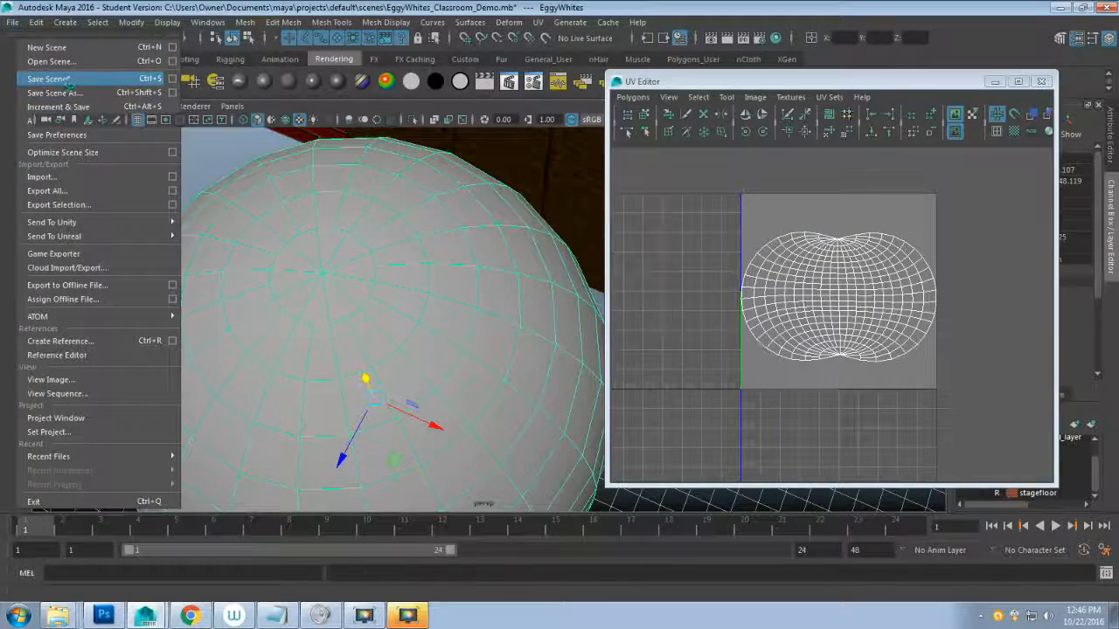
{"action": "left_click", "coordinate": [68, 84]}
{"action": "left_click", "coordinate": [522, 318]}
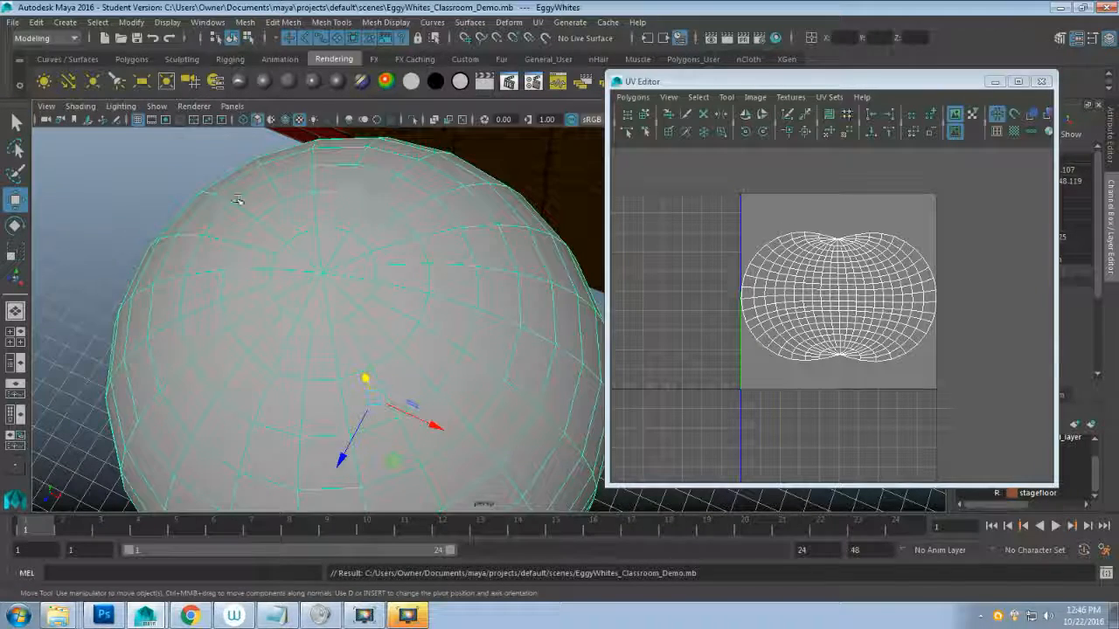
- Switch to Photoshop and close the open Door2_UVs.psd and Doorframe_UVs.psd documents without saving changes
{"action": "left_click", "coordinate": [104, 615]}
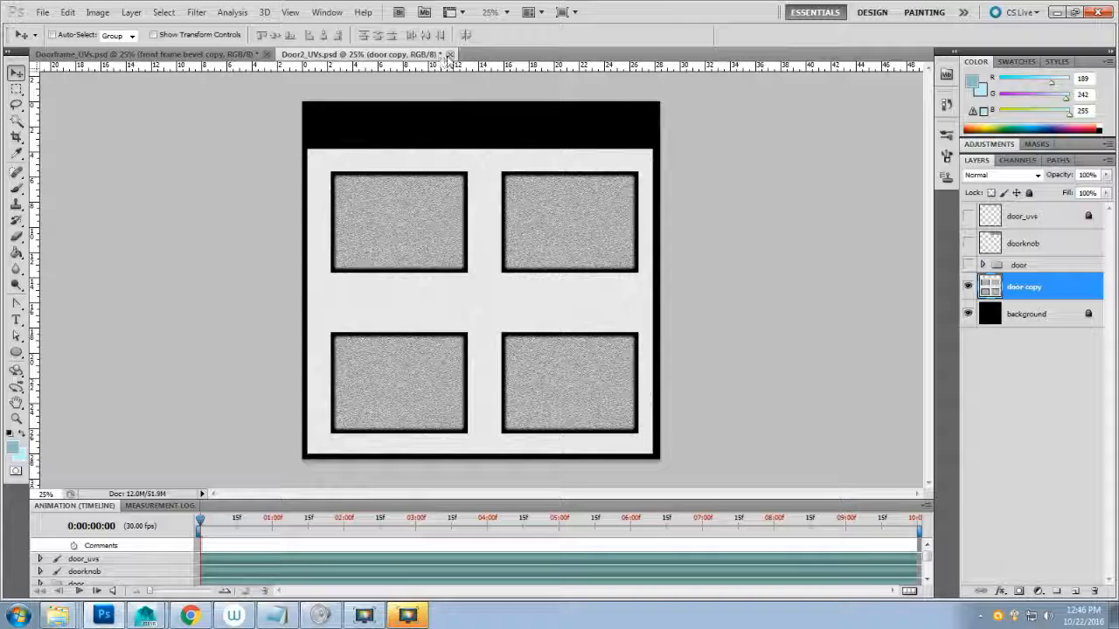
{"action": "left_click", "coordinate": [450, 54]}
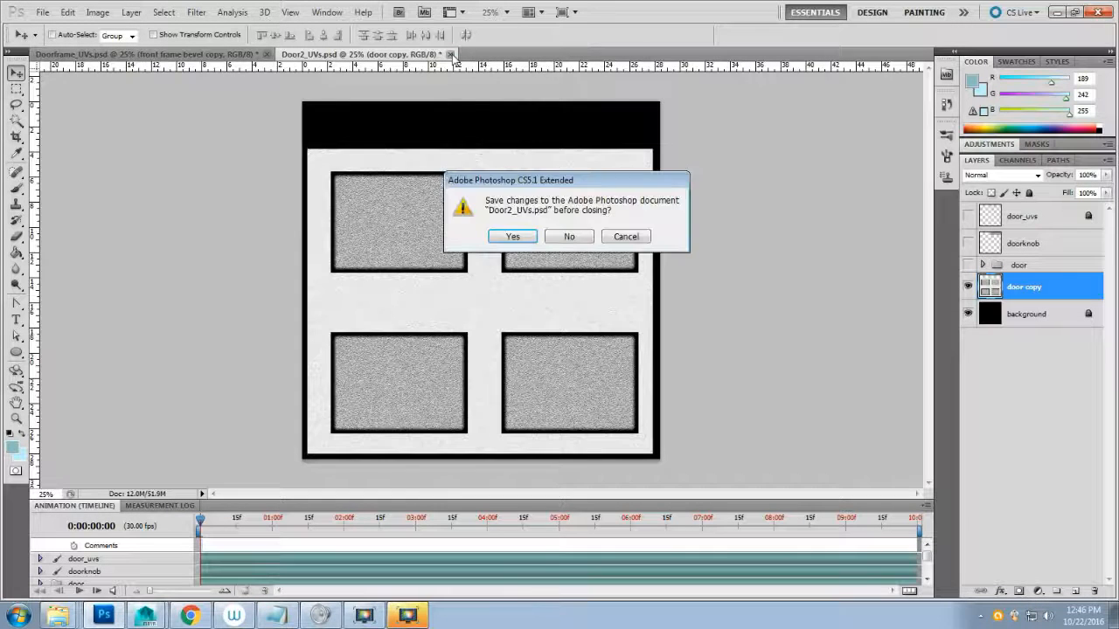
{"action": "left_click", "coordinate": [569, 237]}
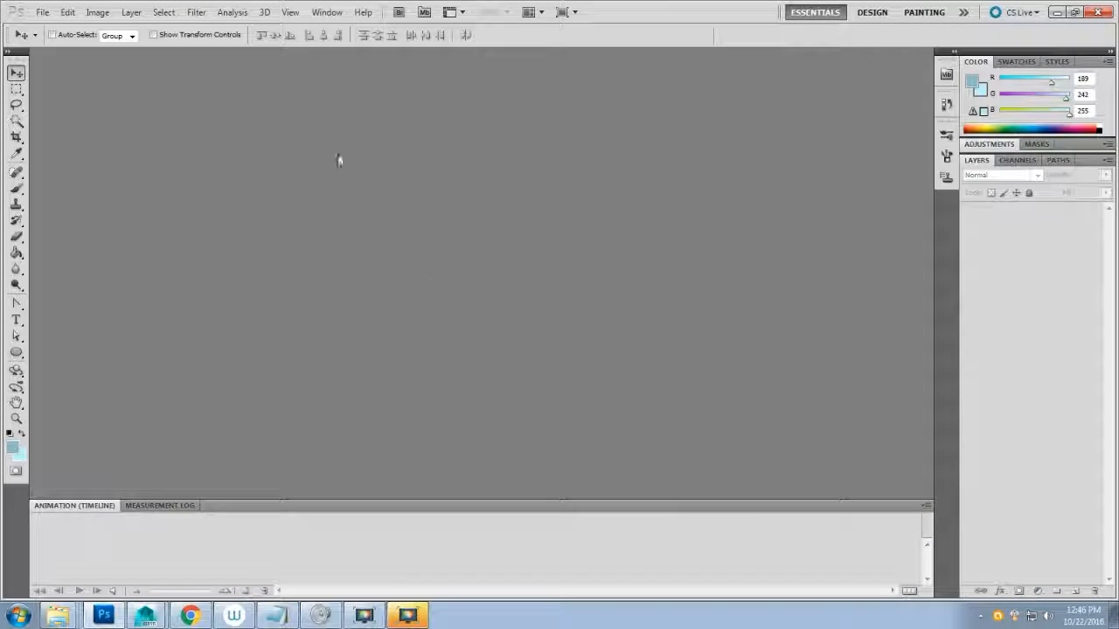
- Find EggyWhite_UVs.png in the images folder of Maya's default project and open it as a document in Photoshop
{"action": "right_click", "coordinate": [58, 614]}
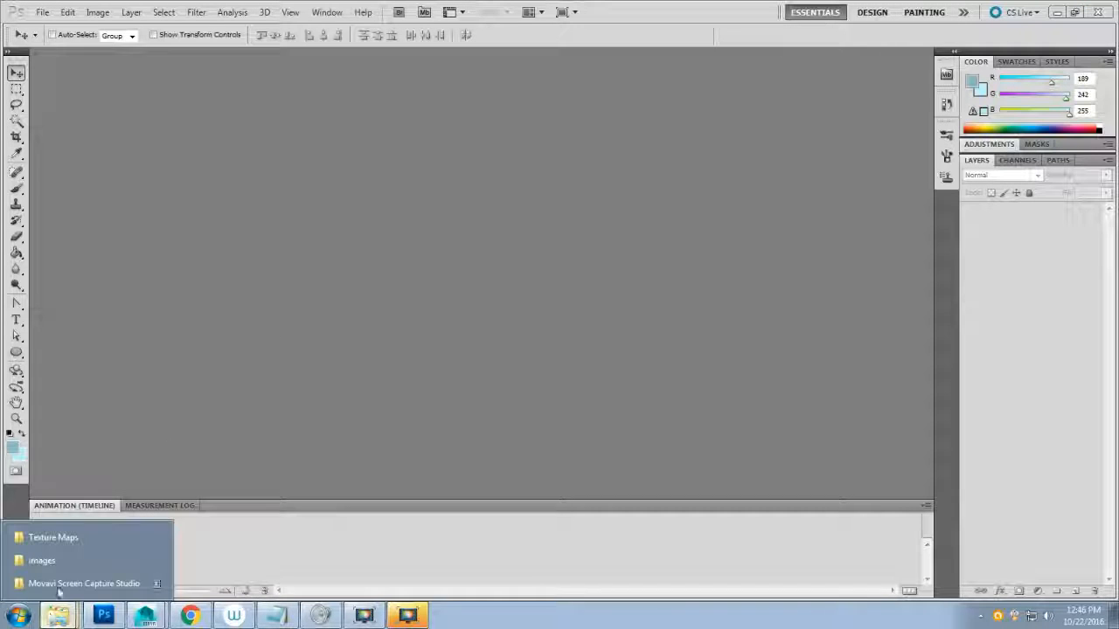
{"action": "left_click", "coordinate": [79, 562]}
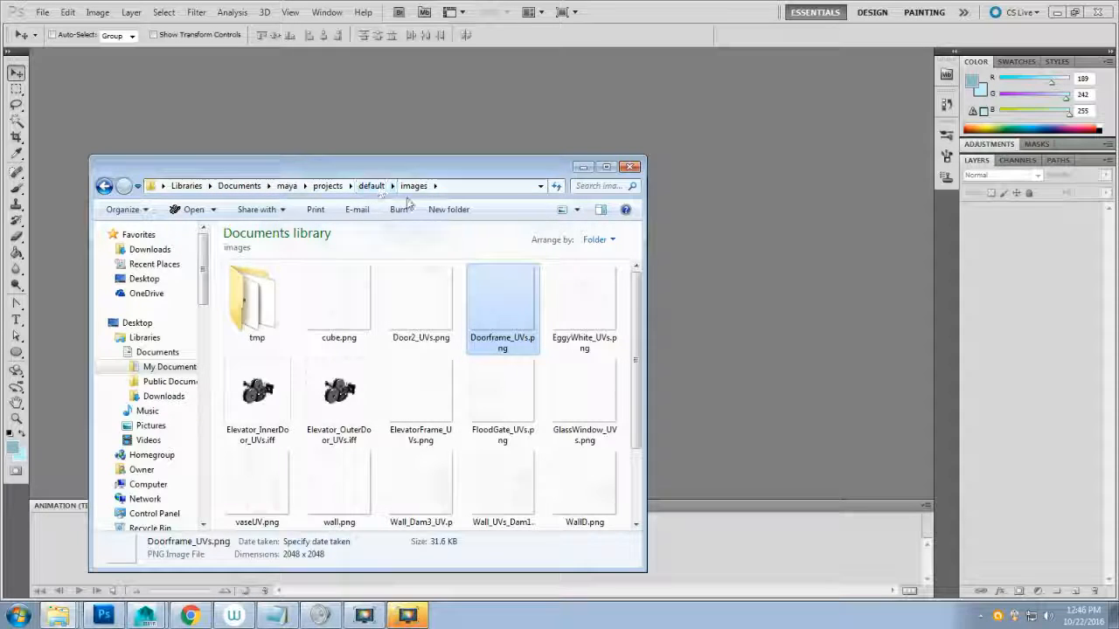
{"action": "left_click", "coordinate": [286, 187]}
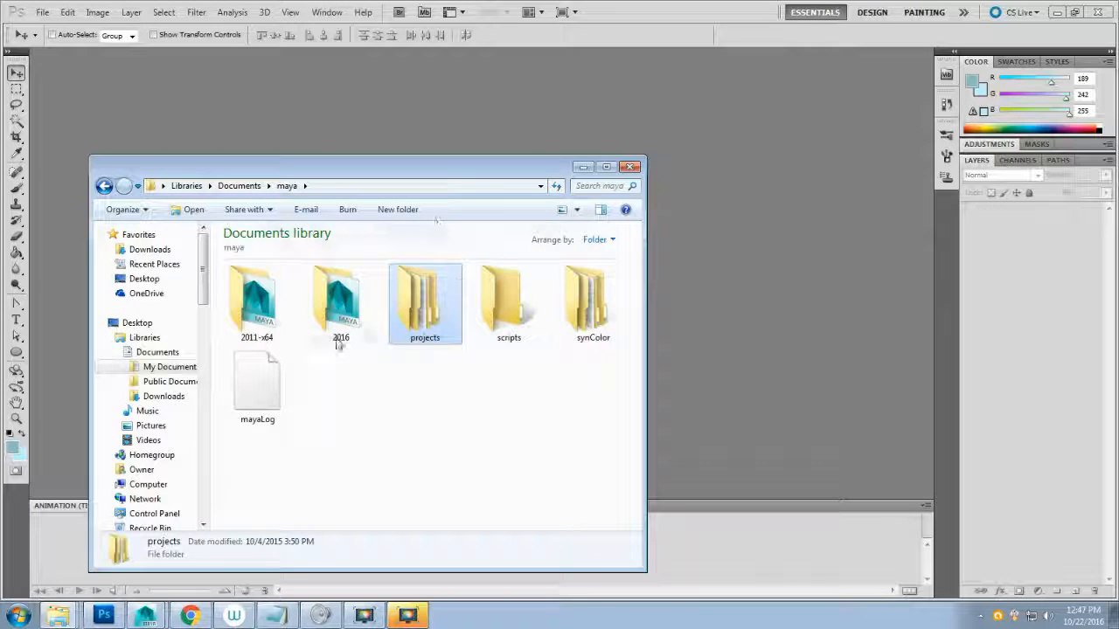
{"action": "double_click", "coordinate": [416, 321]}
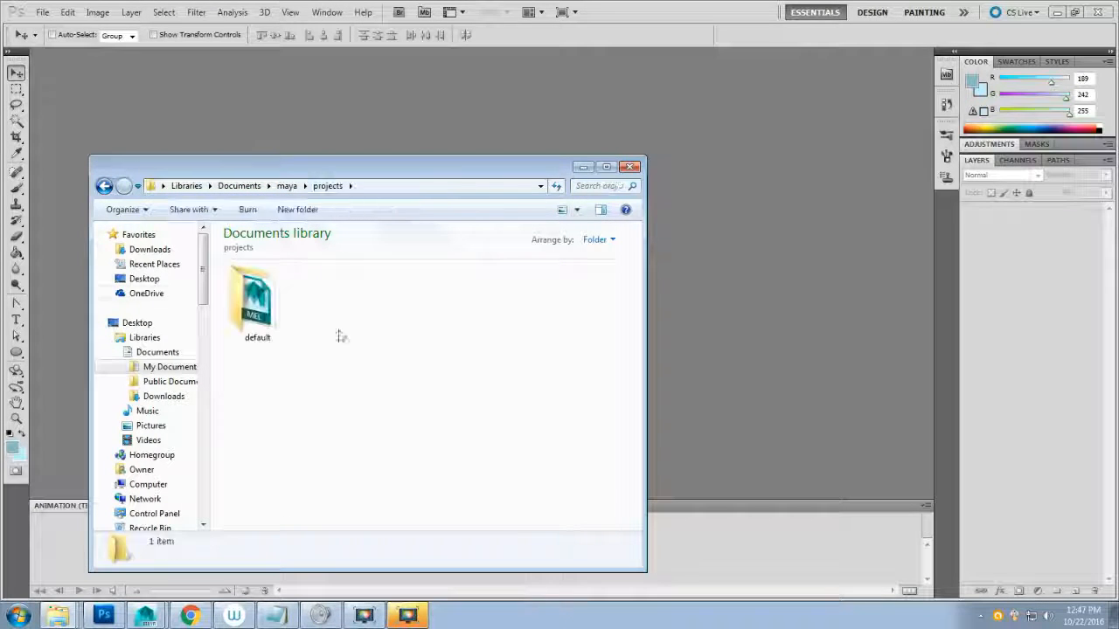
{"action": "double_click", "coordinate": [253, 316]}
{"action": "double_click", "coordinate": [591, 301]}
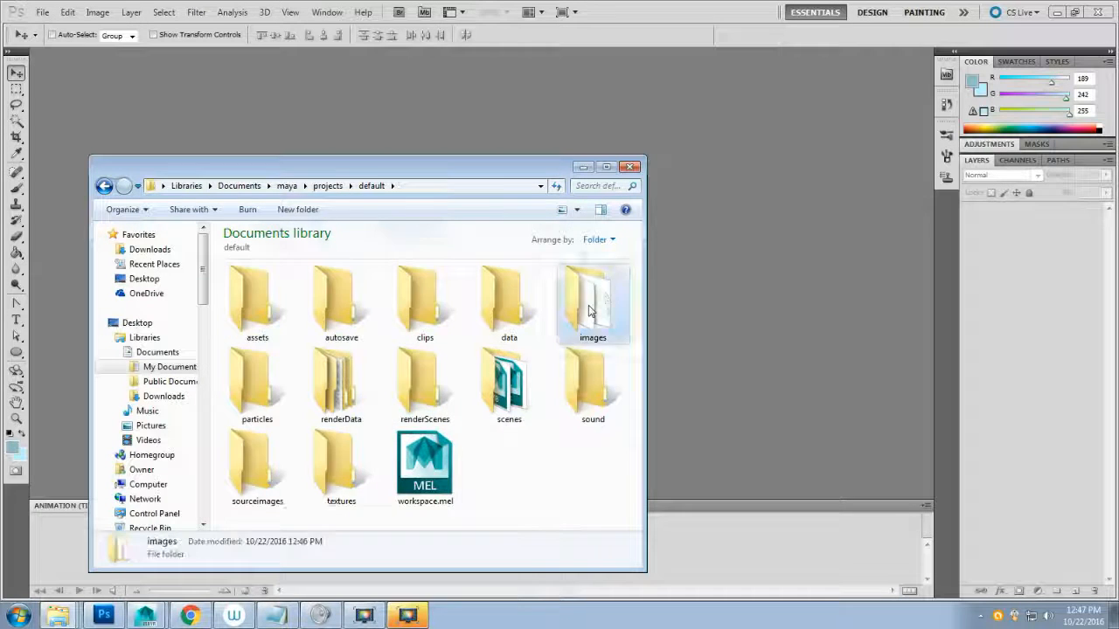
{"action": "left_click", "coordinate": [516, 307]}
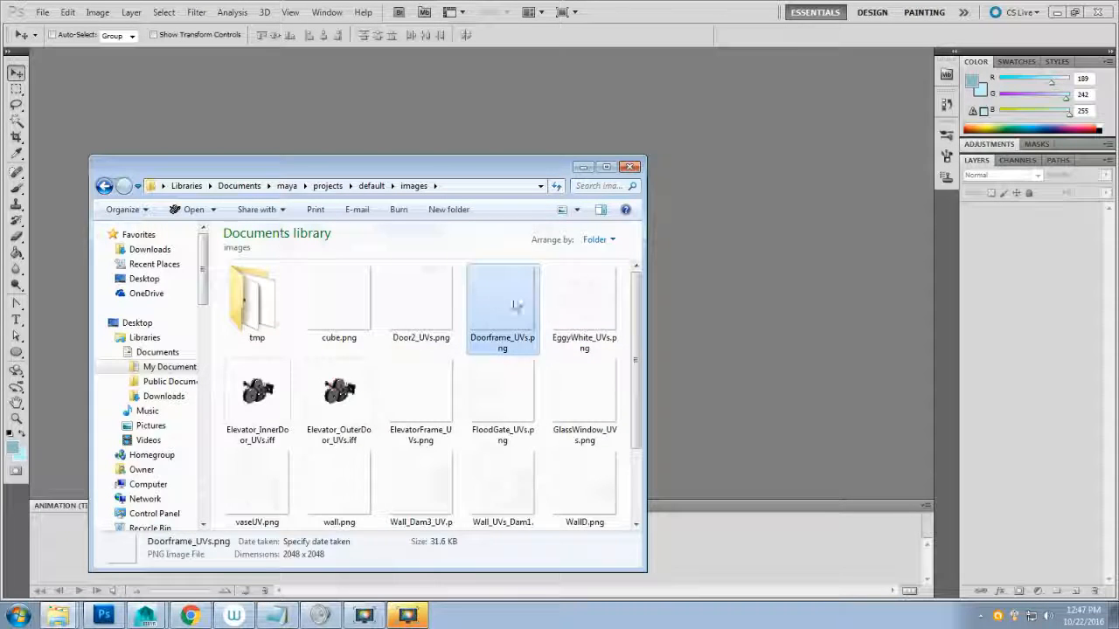
{"action": "left_click", "coordinate": [573, 301]}
{"action": "left_click_drag", "start_coordinate": [586, 314], "coordinate": [687, 219]}
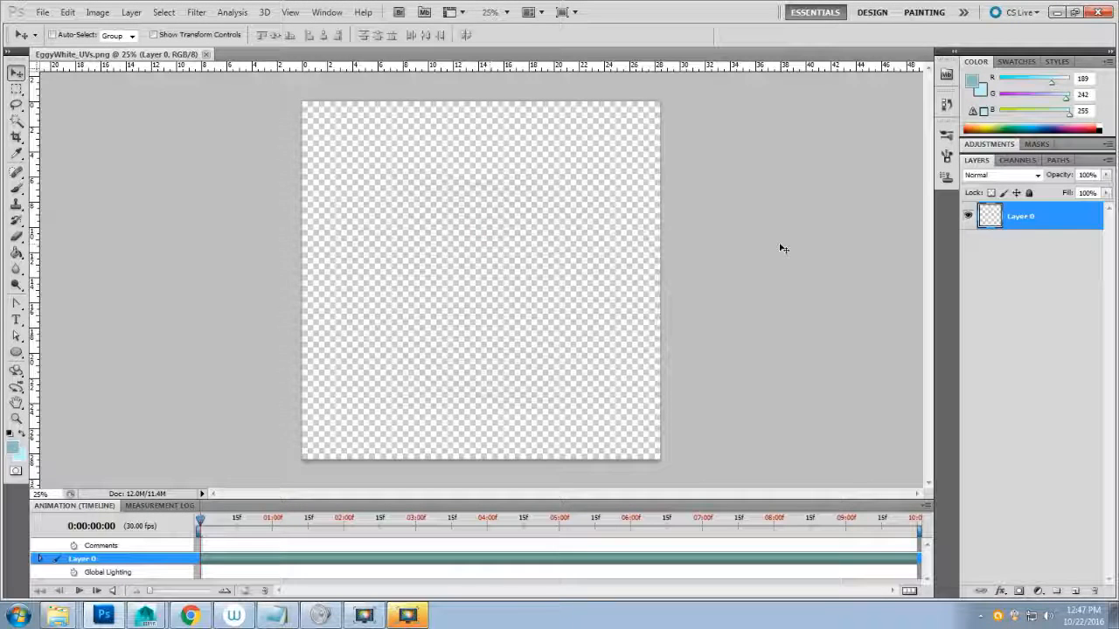
- Rename the UV snapshot's layer to EggyWhites_UVs and lock it completely
{"action": "double_click", "coordinate": [1025, 216]}
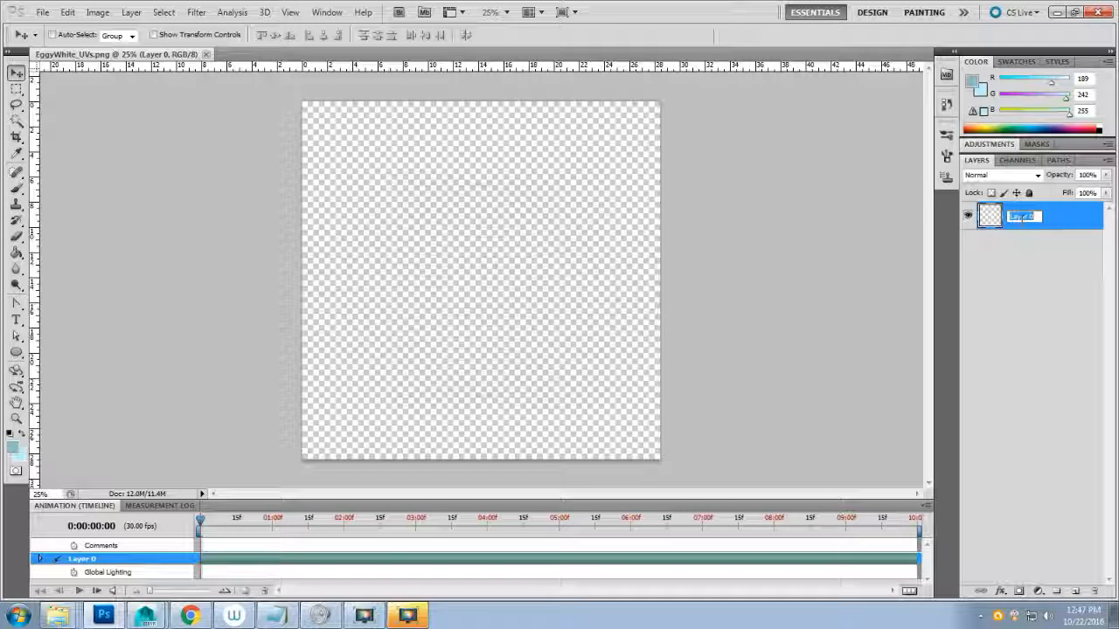
{"action": "type", "text": "EggyWhite"}
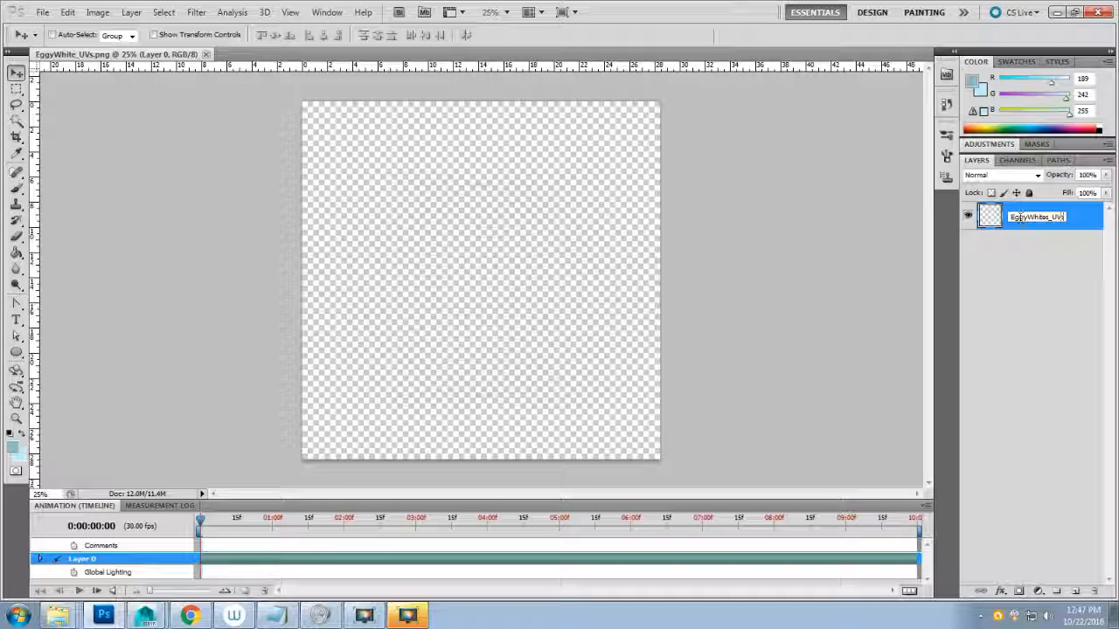
{"action": "type", "text": "s_UVs"}
{"action": "key", "text": "Return"}
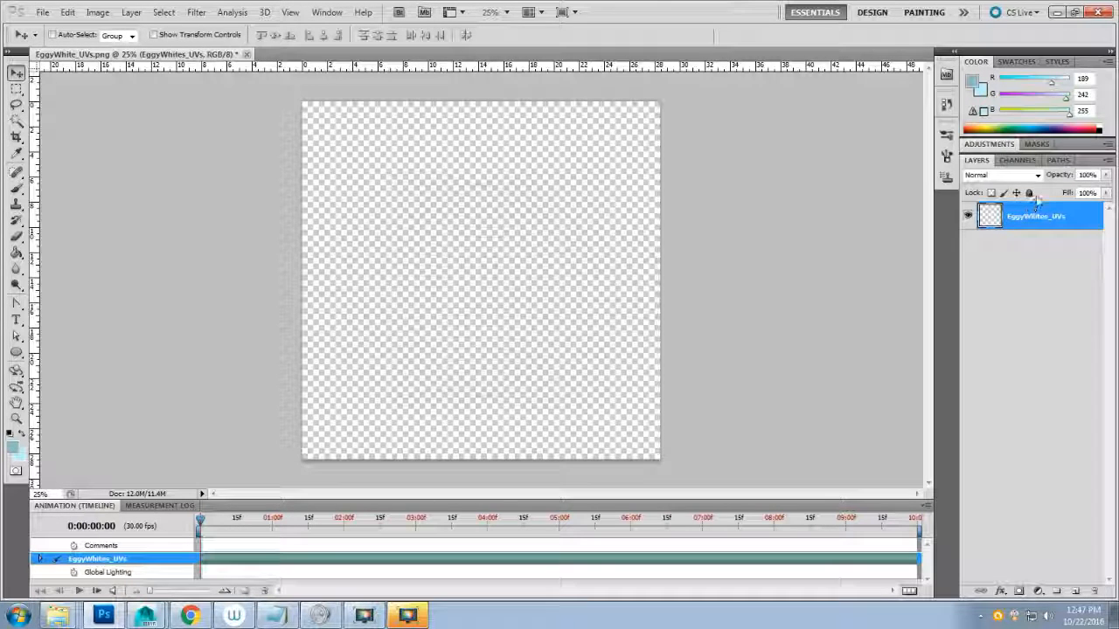
{"action": "left_click", "coordinate": [1029, 192]}
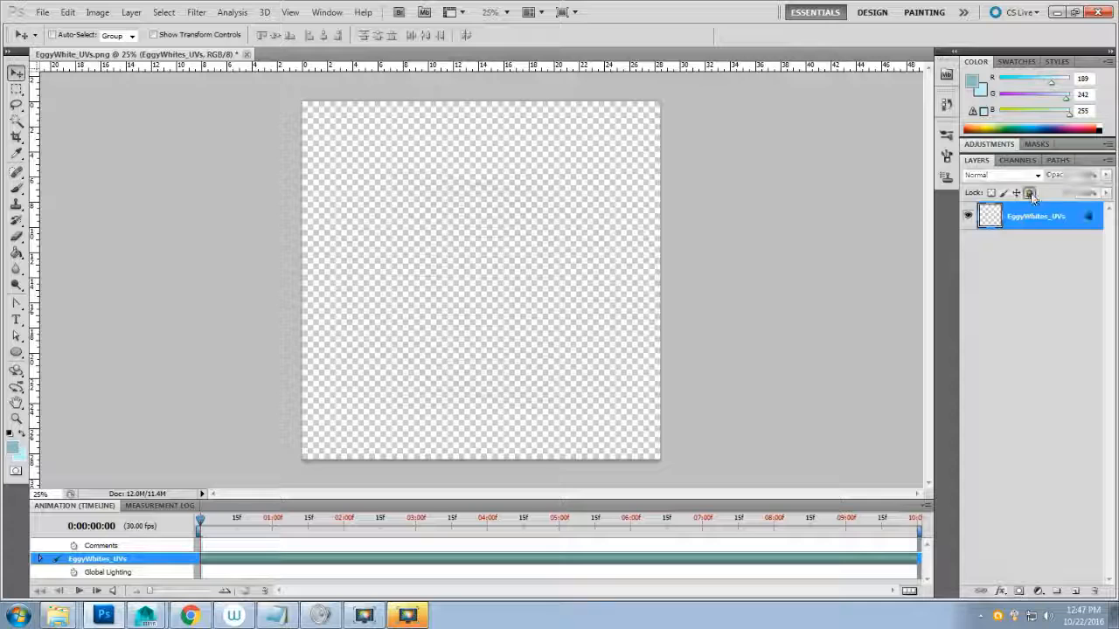
- Add a new layer named background beneath the EggyWhites_UVs layer and lock it
{"action": "left_click", "coordinate": [1076, 592]}
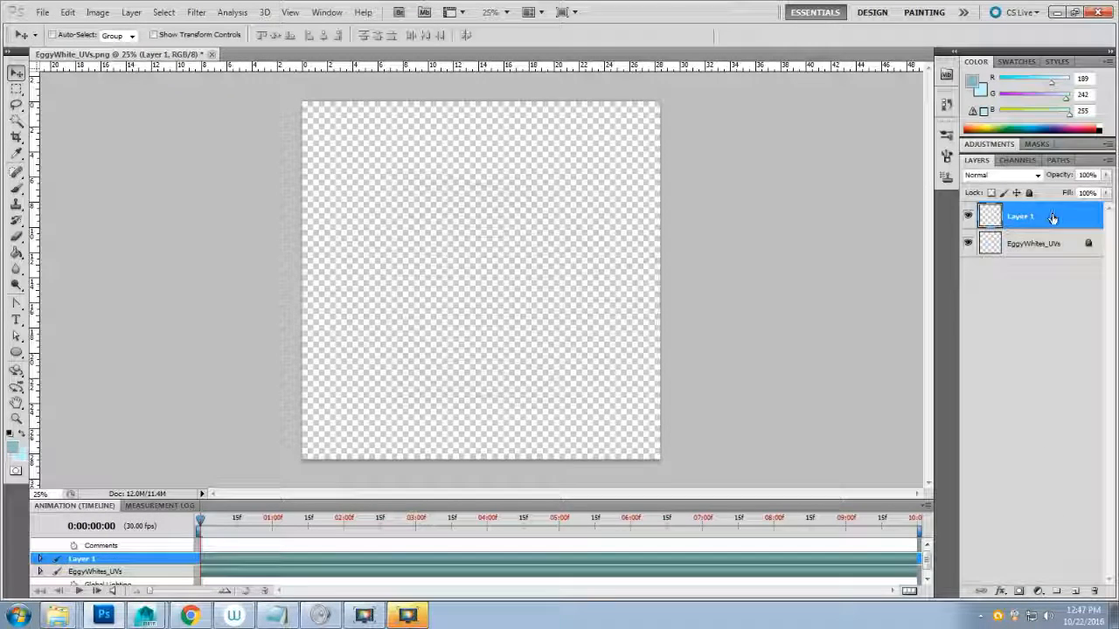
{"action": "left_click_drag", "start_coordinate": [1053, 218], "coordinate": [1023, 249]}
{"action": "double_click", "coordinate": [1023, 245]}
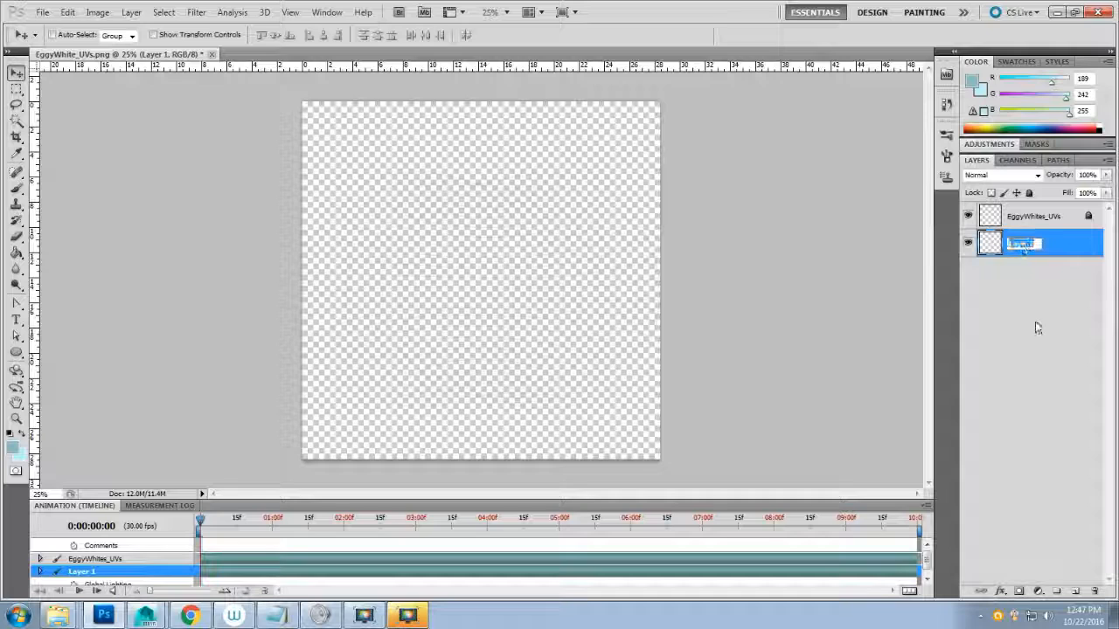
{"action": "type", "text": "background"}
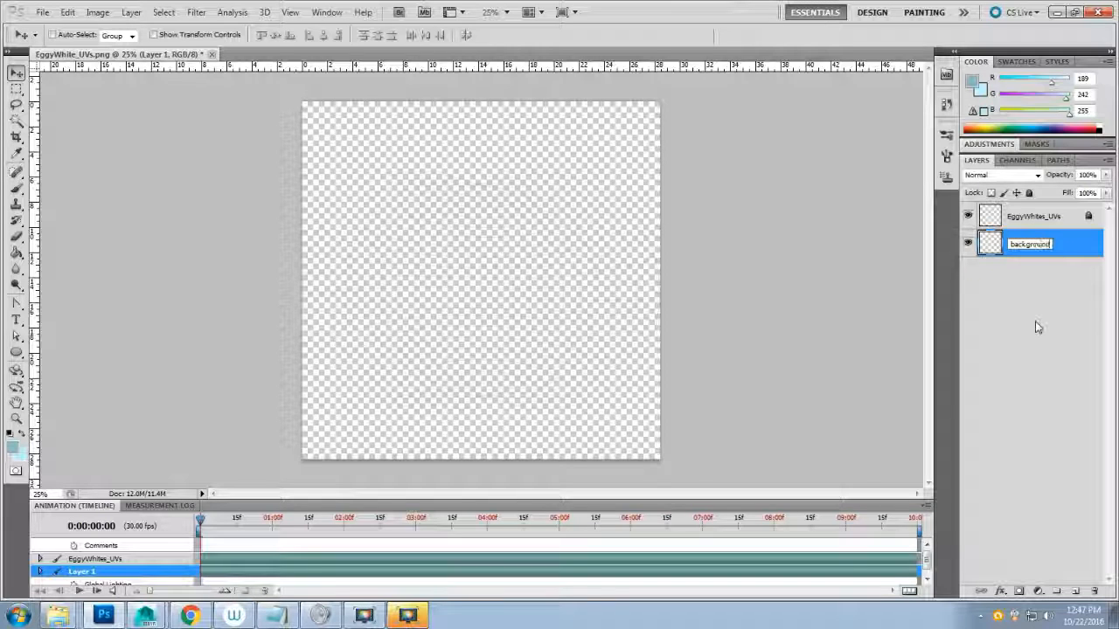
{"action": "key", "text": "Return"}
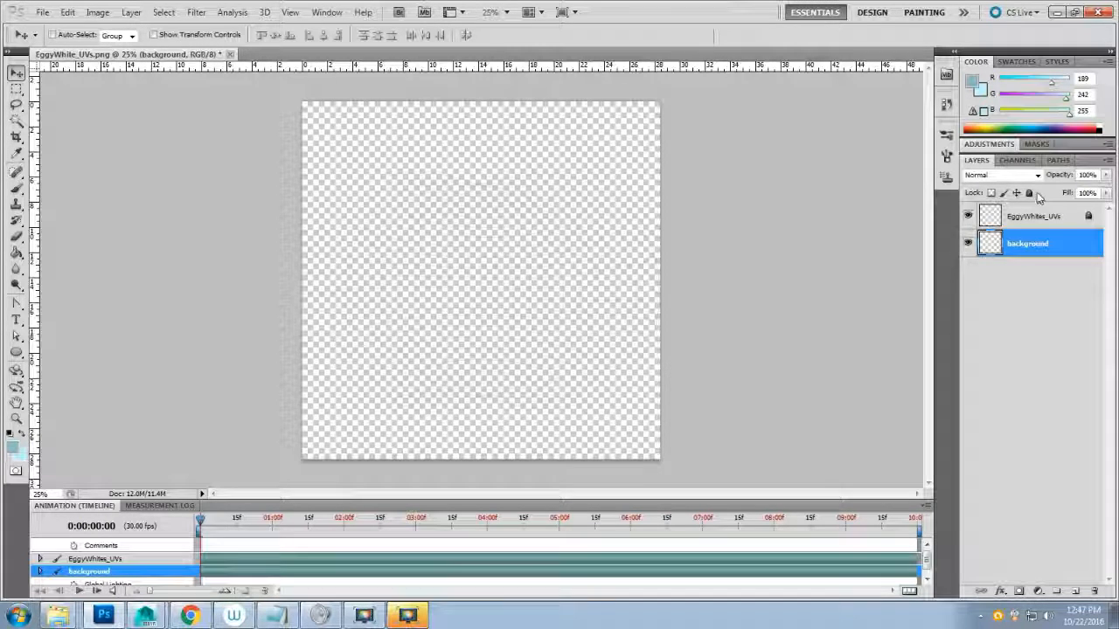
{"action": "left_click", "coordinate": [1029, 193]}
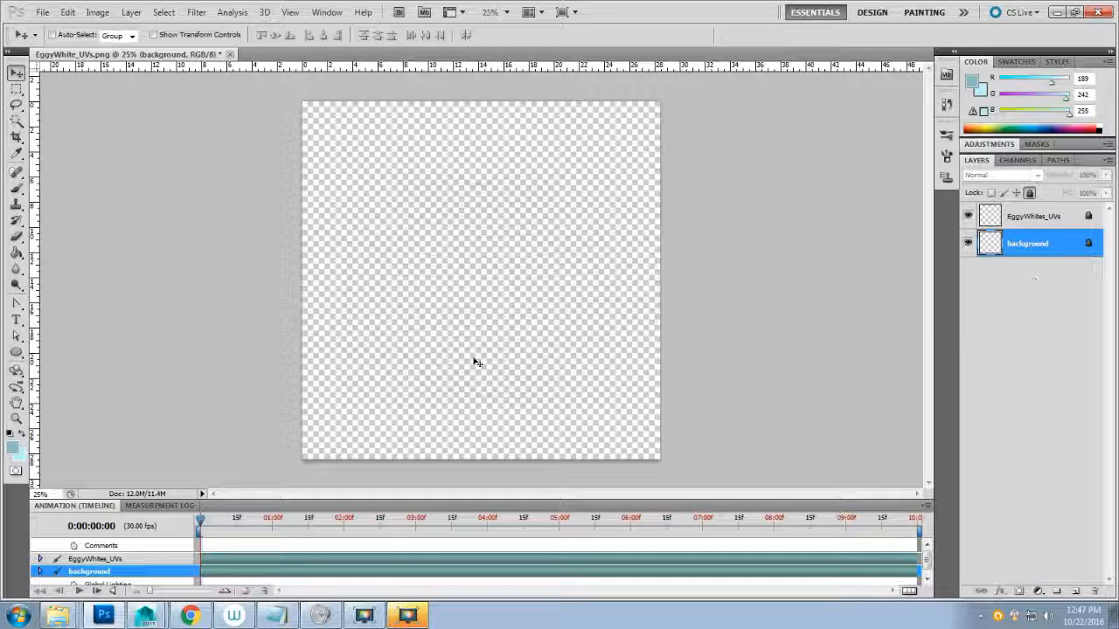
- Reset the colors to default black and white, and try to fill the locked background layer with the Paint Bucket
{"action": "key", "text": "d"}
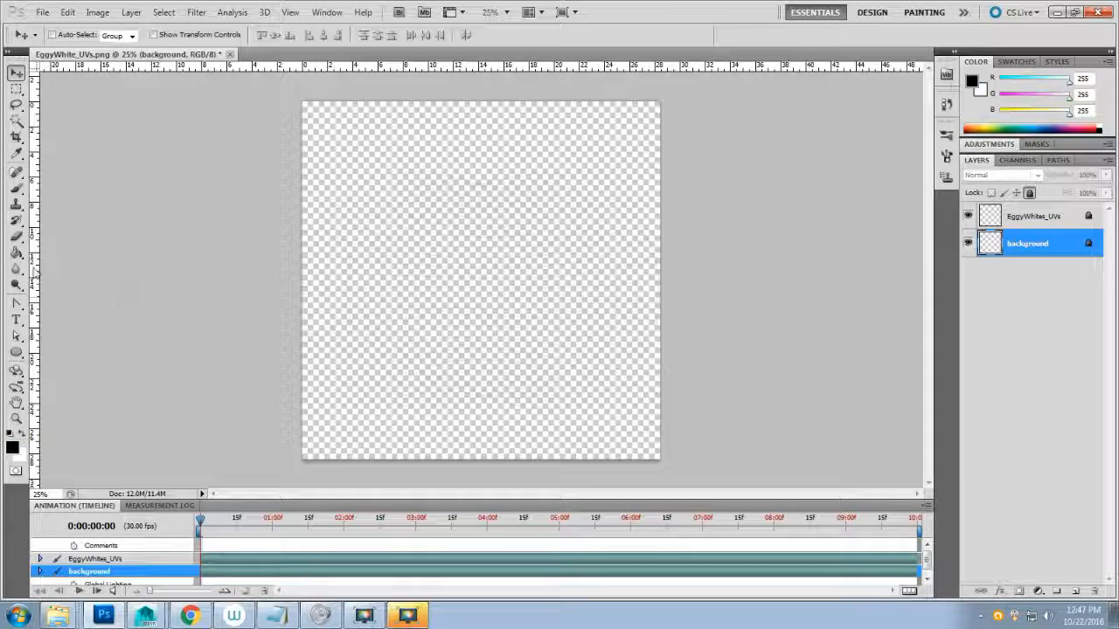
{"action": "left_click", "coordinate": [16, 253]}
{"action": "left_click", "coordinate": [544, 394]}
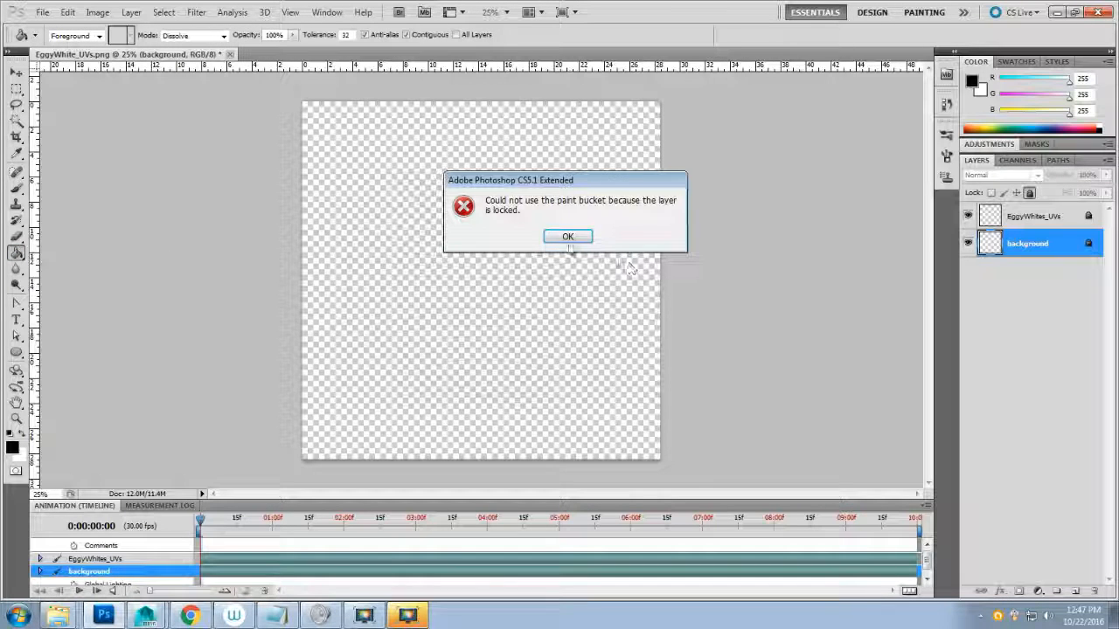
{"action": "key", "text": "Return"}
{"action": "left_click", "coordinate": [1088, 248]}
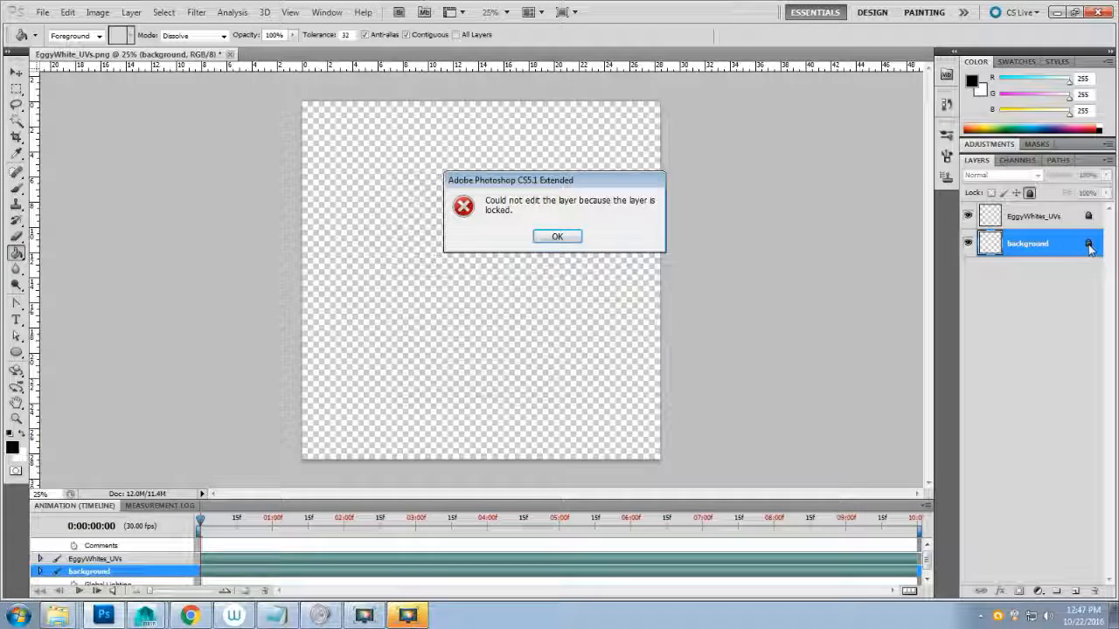
{"action": "left_click", "coordinate": [557, 235]}
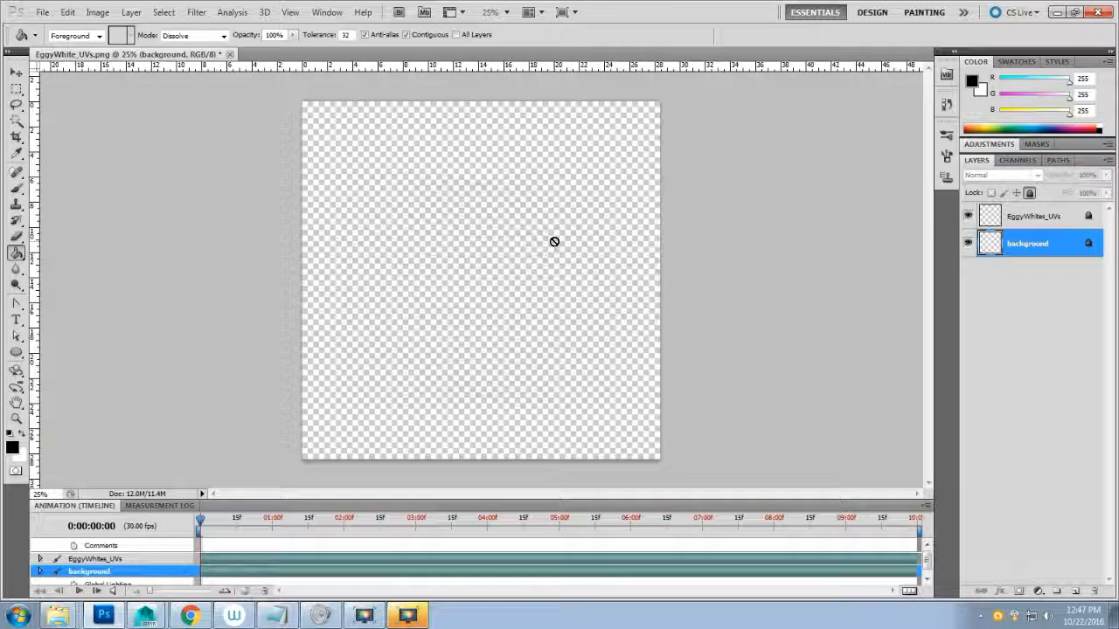
- Unlock the background layer, fill it with the black foreground color, and lock it again
{"action": "left_click", "coordinate": [1029, 194]}
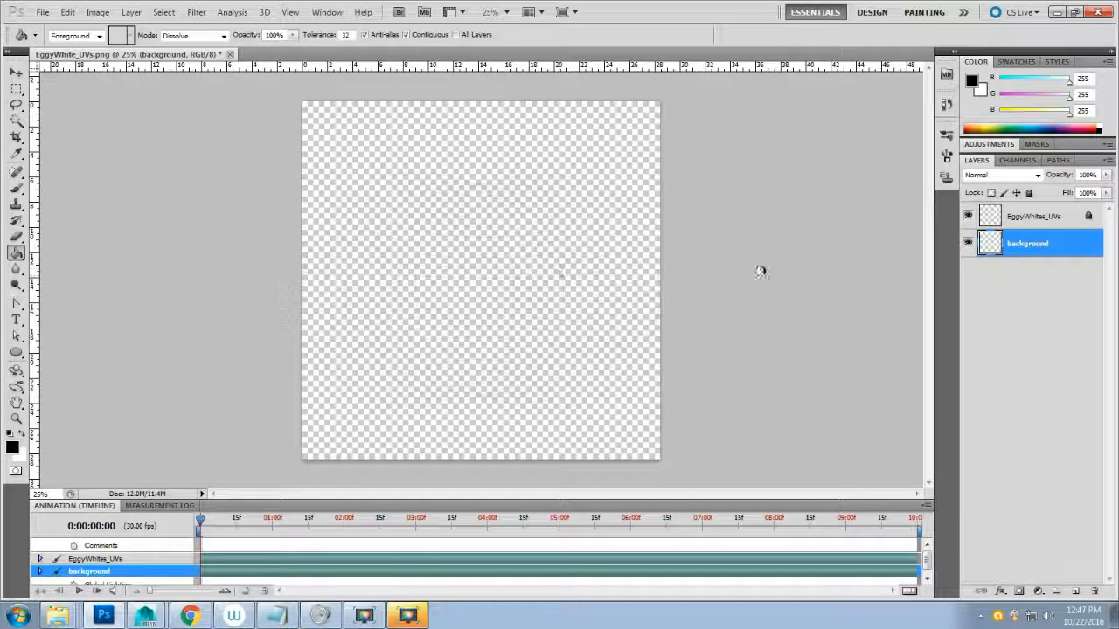
{"action": "key", "text": "alt+BackSpace"}
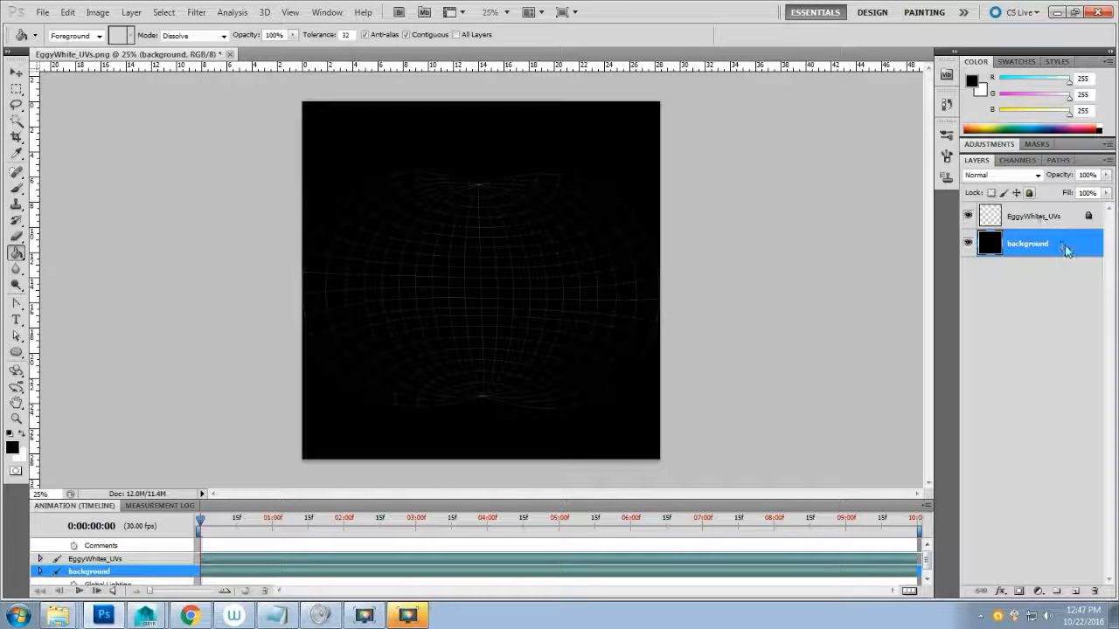
{"action": "left_click", "coordinate": [1030, 192]}
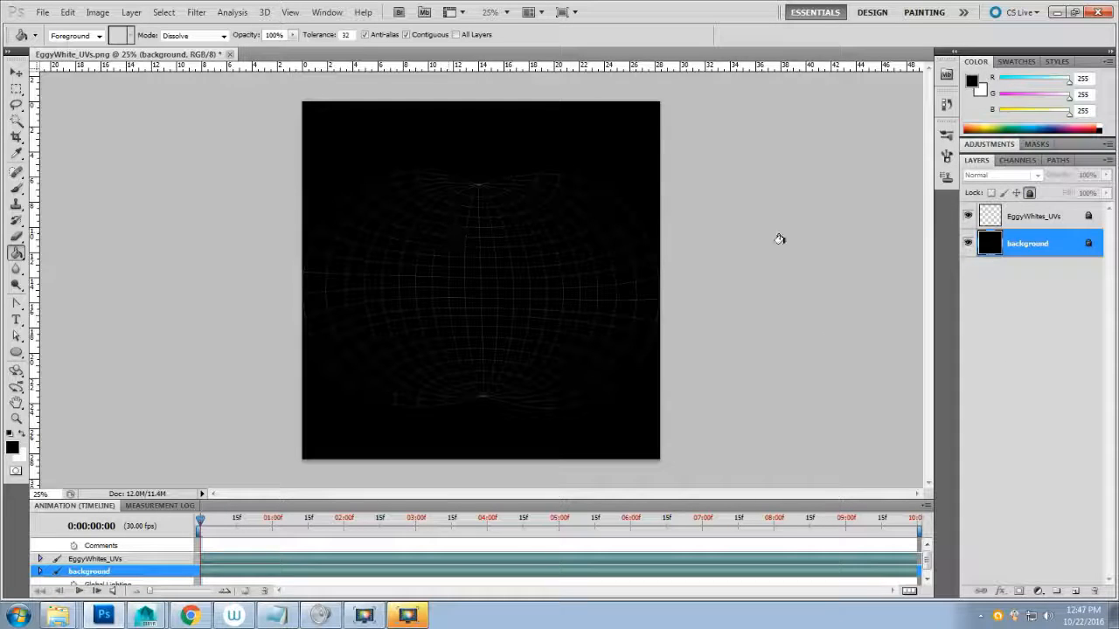
{"action": "left_click", "coordinate": [1030, 193]}
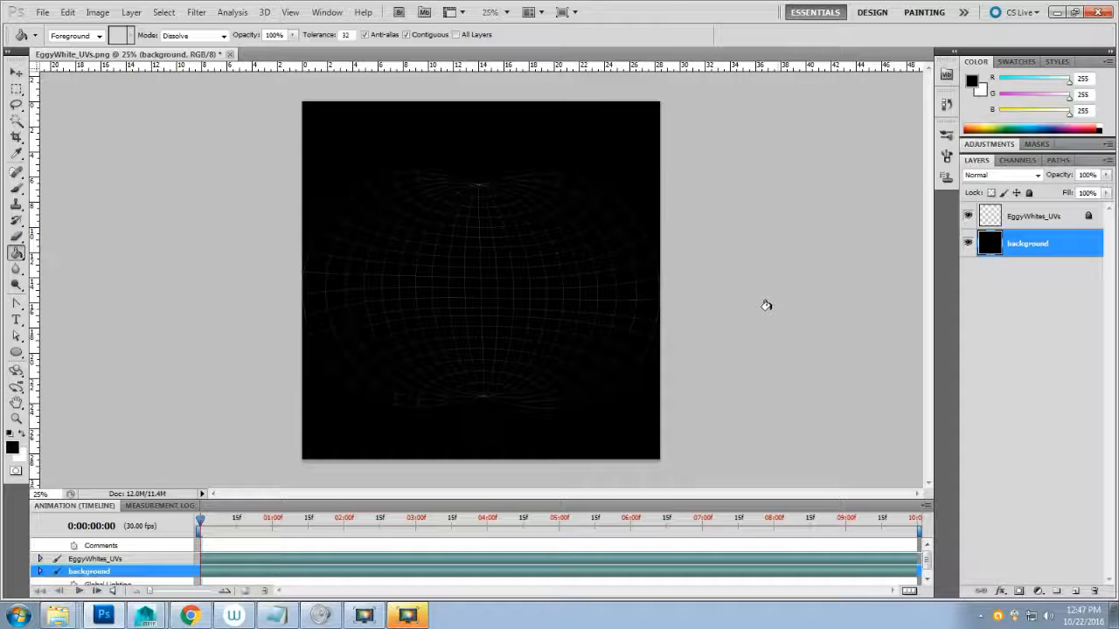
{"action": "left_click", "coordinate": [1030, 194]}
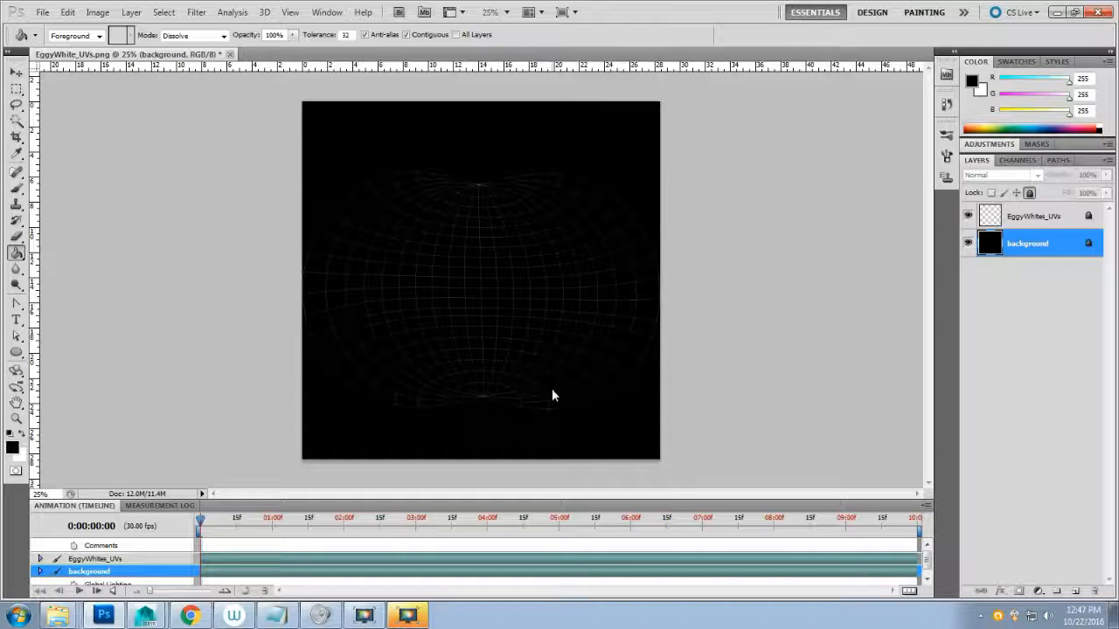
- Add a new layer named ShellWhite directly above the background layer, and activate the Brush tool
{"action": "left_click", "coordinate": [1076, 591]}
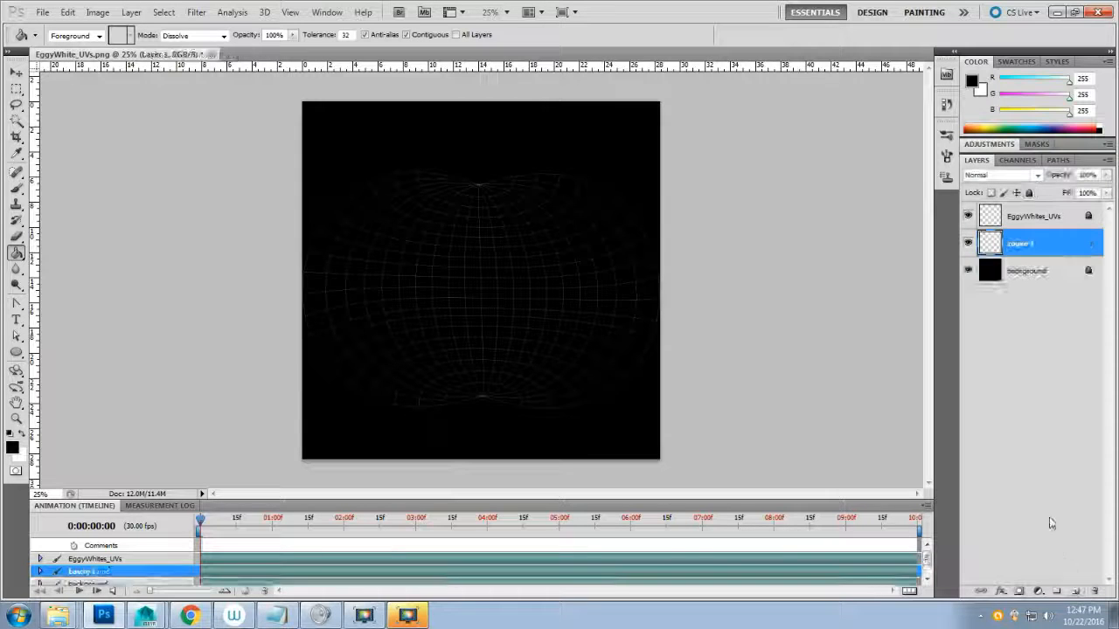
{"action": "double_click", "coordinate": [1018, 244]}
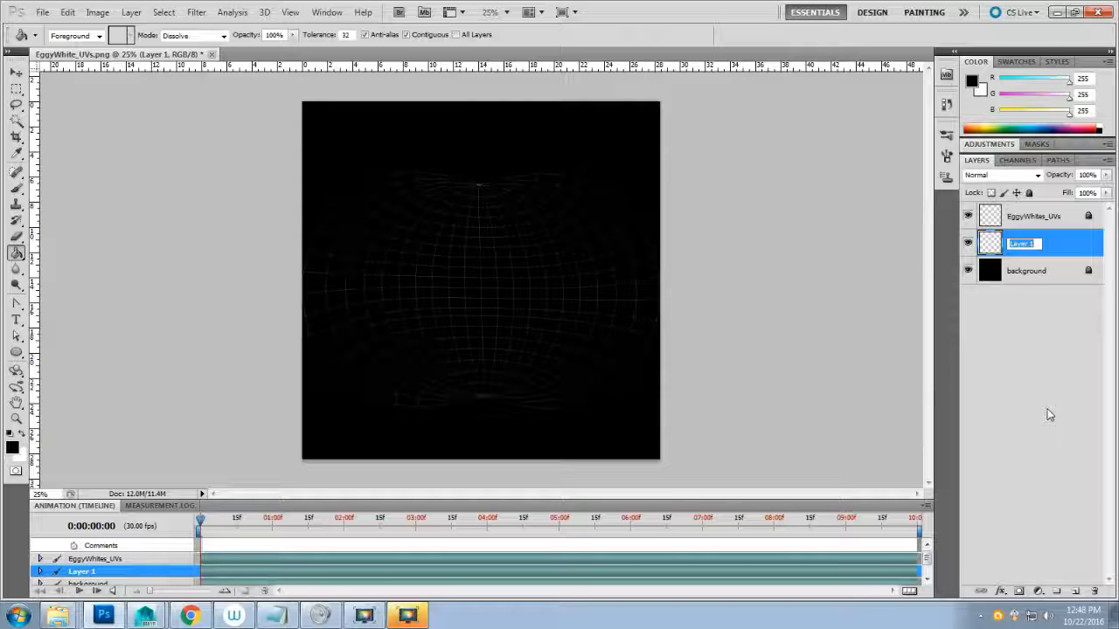
{"action": "type", "text": "hel"}
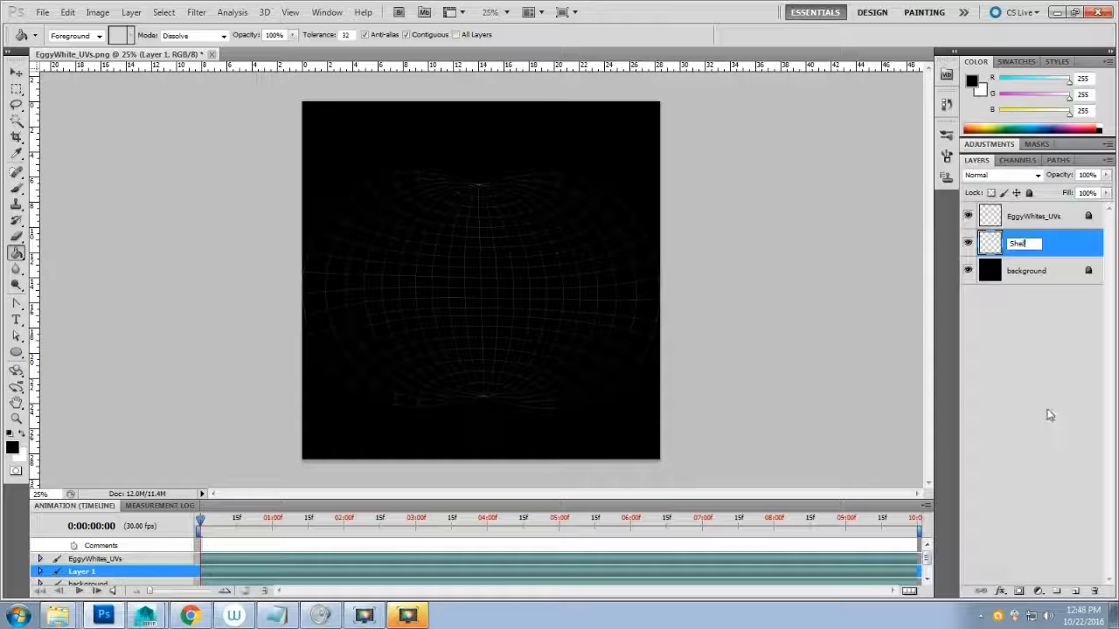
{"action": "type", "text": "lWhite"}
{"action": "key", "text": "Return"}
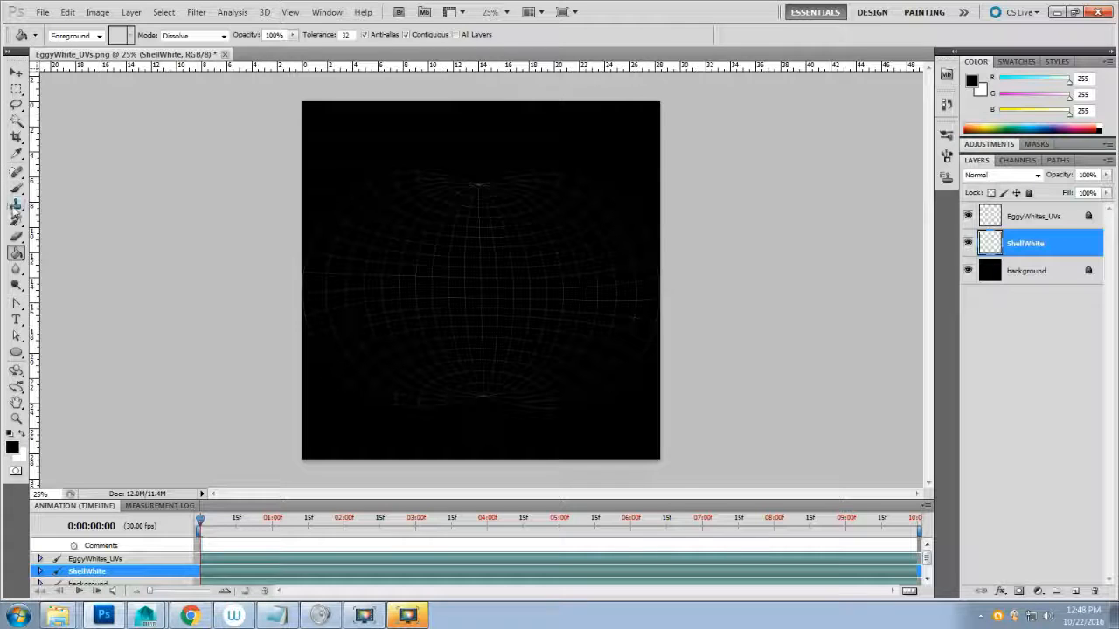
{"action": "left_click", "coordinate": [17, 188]}
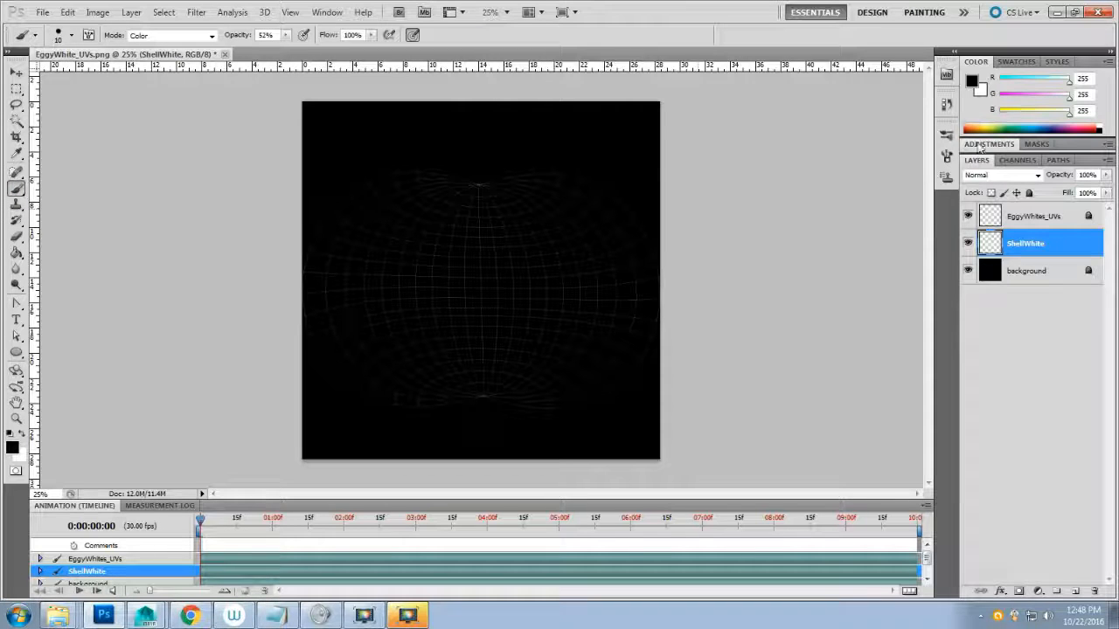
- Make white the foreground color, Magic Wand the empty area around the shell on the EggyWhites_UVs layer, and invert the selection
{"action": "left_click", "coordinate": [22, 433]}
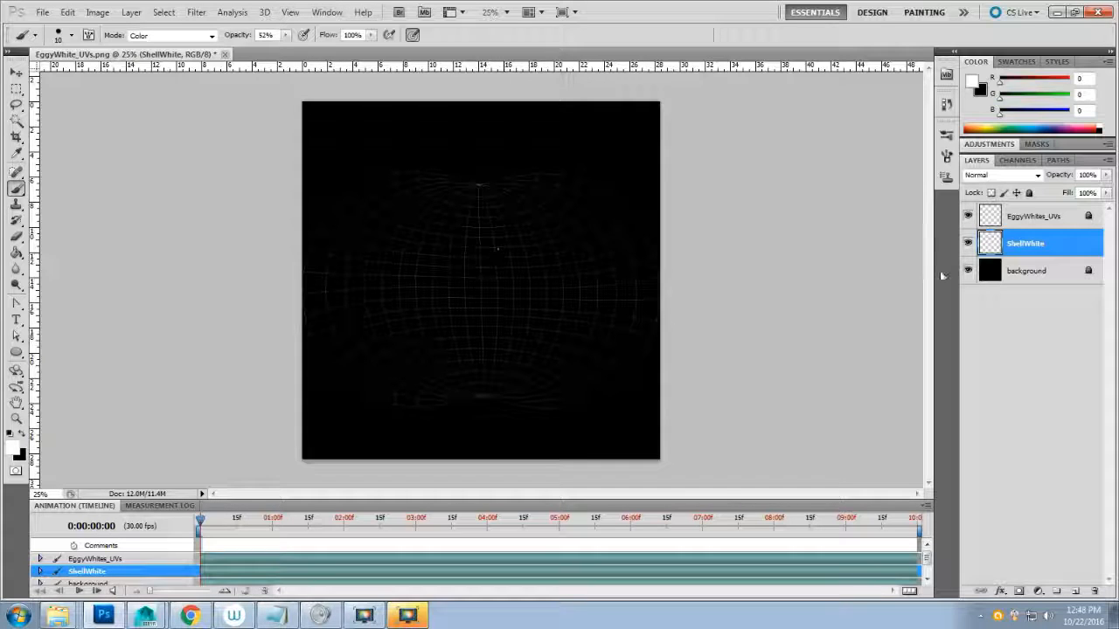
{"action": "left_click", "coordinate": [1034, 219]}
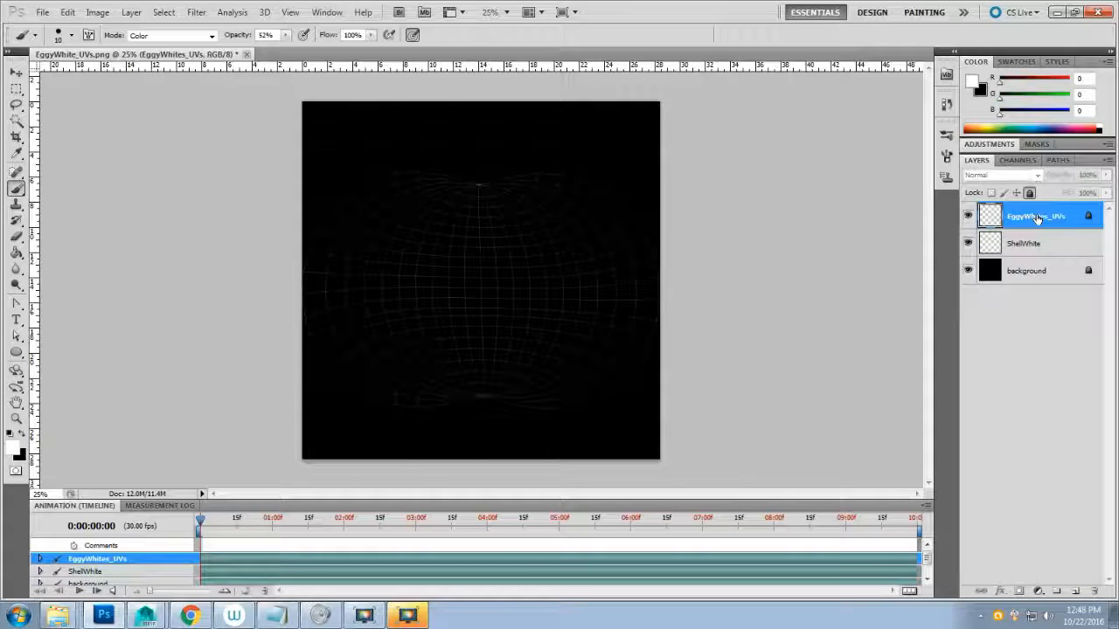
{"action": "left_click", "coordinate": [17, 121]}
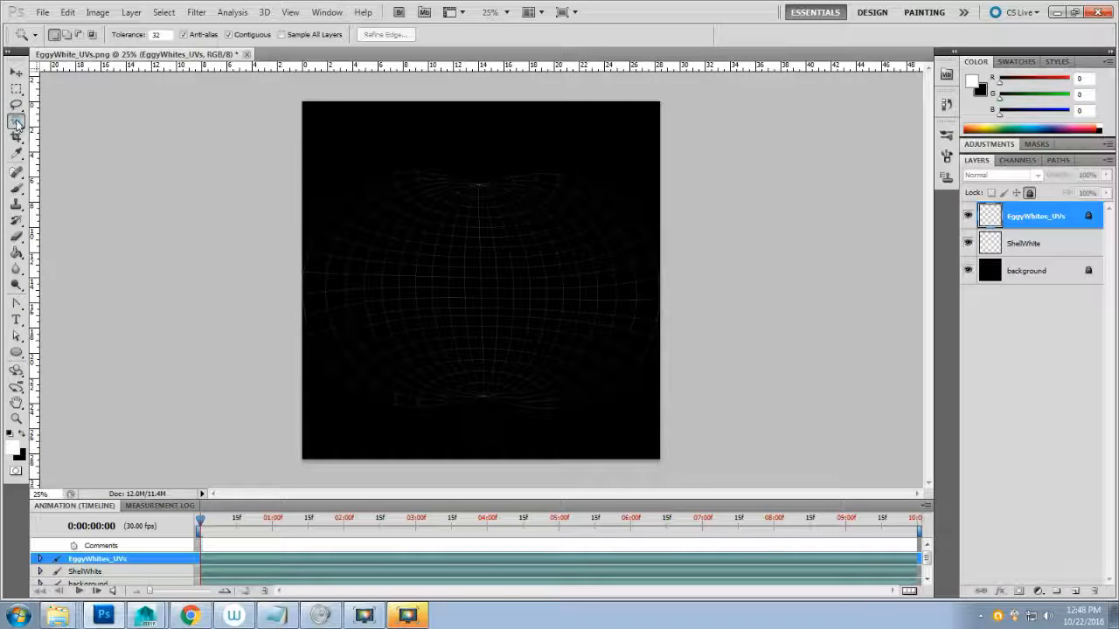
{"action": "left_click", "coordinate": [17, 123]}
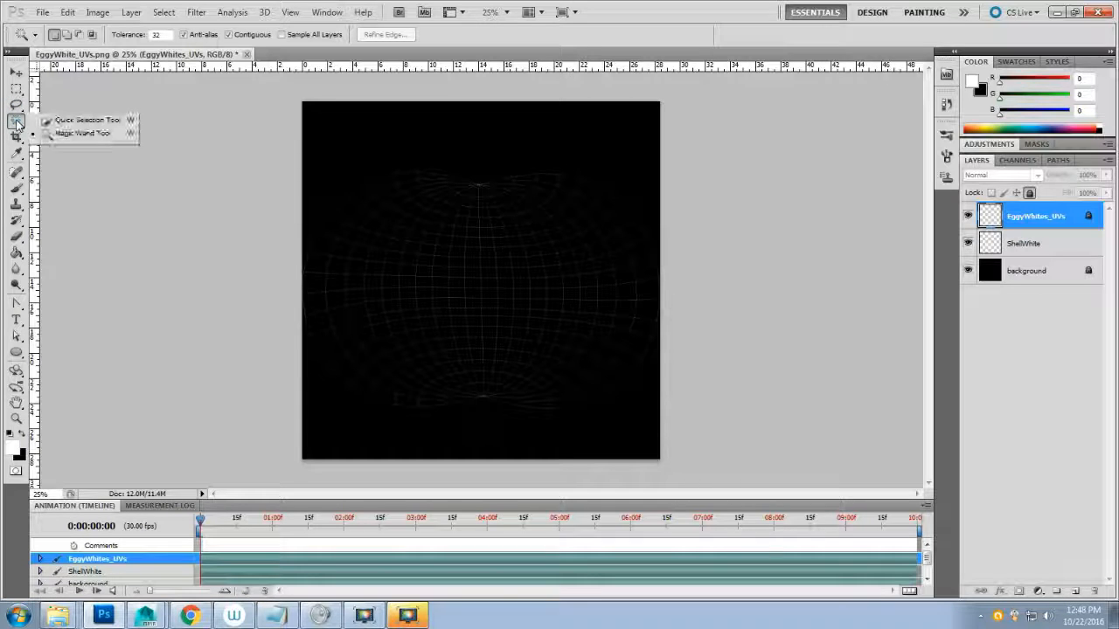
{"action": "left_click", "coordinate": [78, 136]}
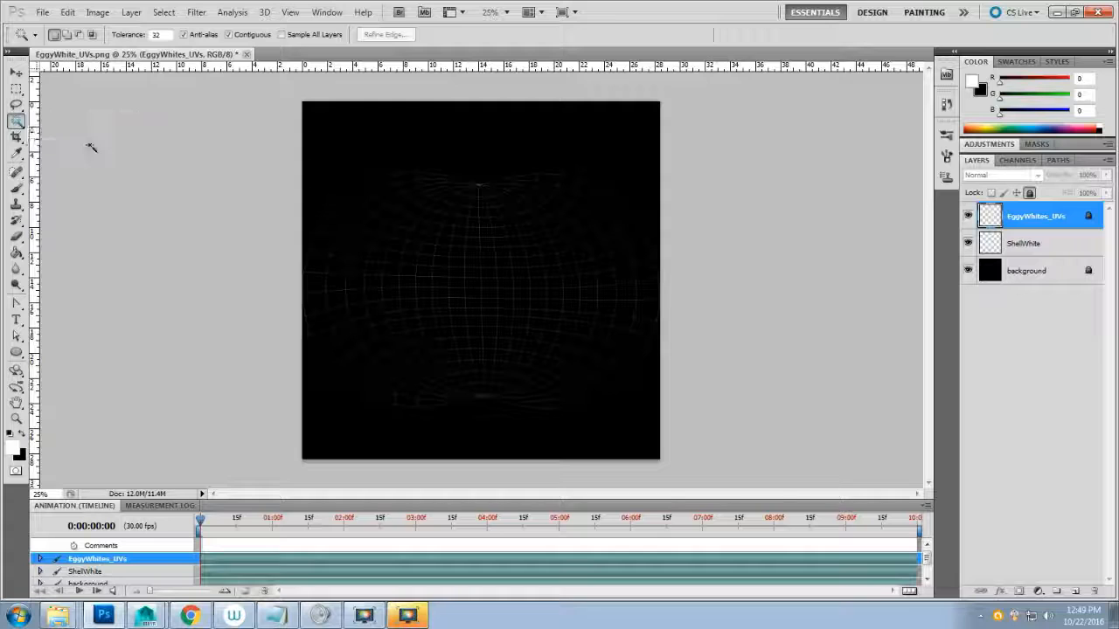
{"action": "left_click", "coordinate": [374, 149]}
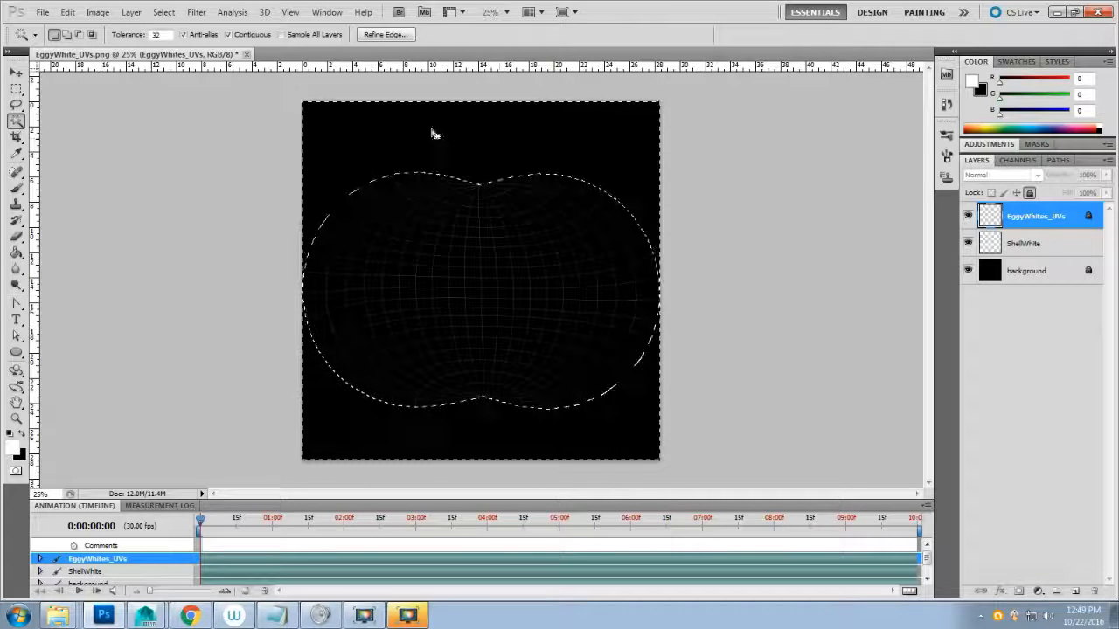
{"action": "left_click", "coordinate": [164, 12]}
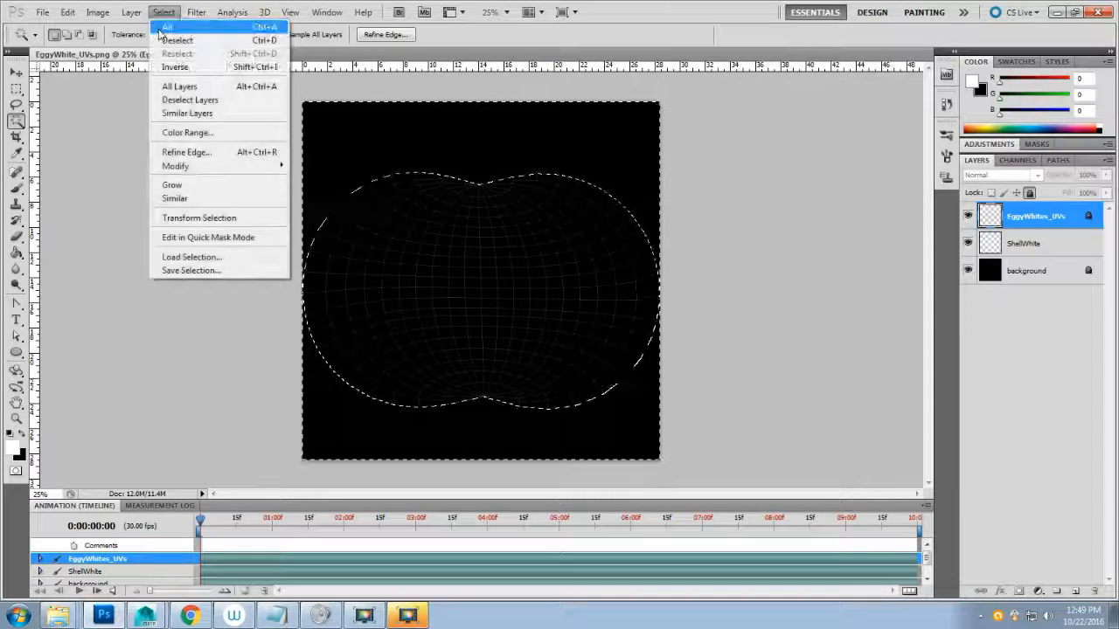
{"action": "left_click", "coordinate": [169, 61]}
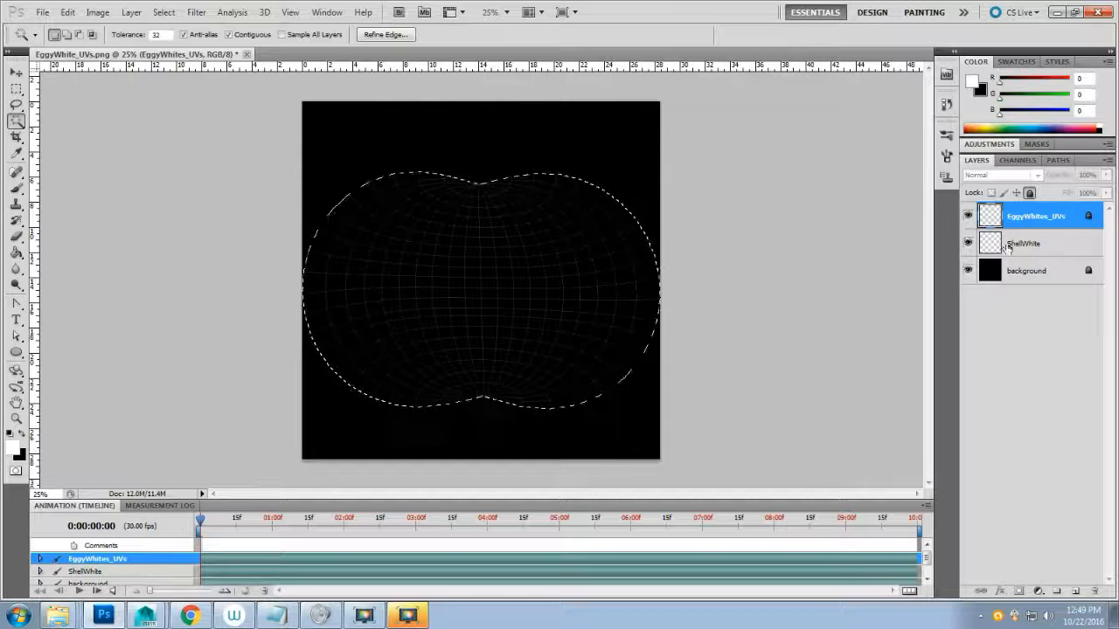
- Fill the selected shell area with white on the ShellWhite layer using the Paint Bucket, and clear the selection
{"action": "left_click", "coordinate": [1045, 243]}
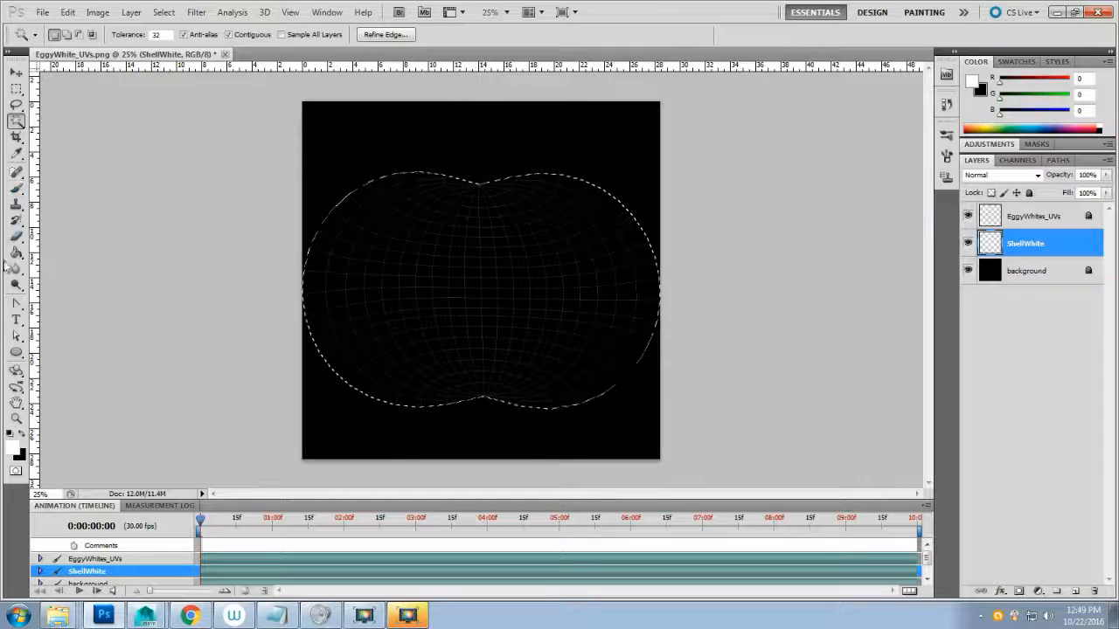
{"action": "left_click", "coordinate": [16, 252]}
{"action": "left_click", "coordinate": [332, 284]}
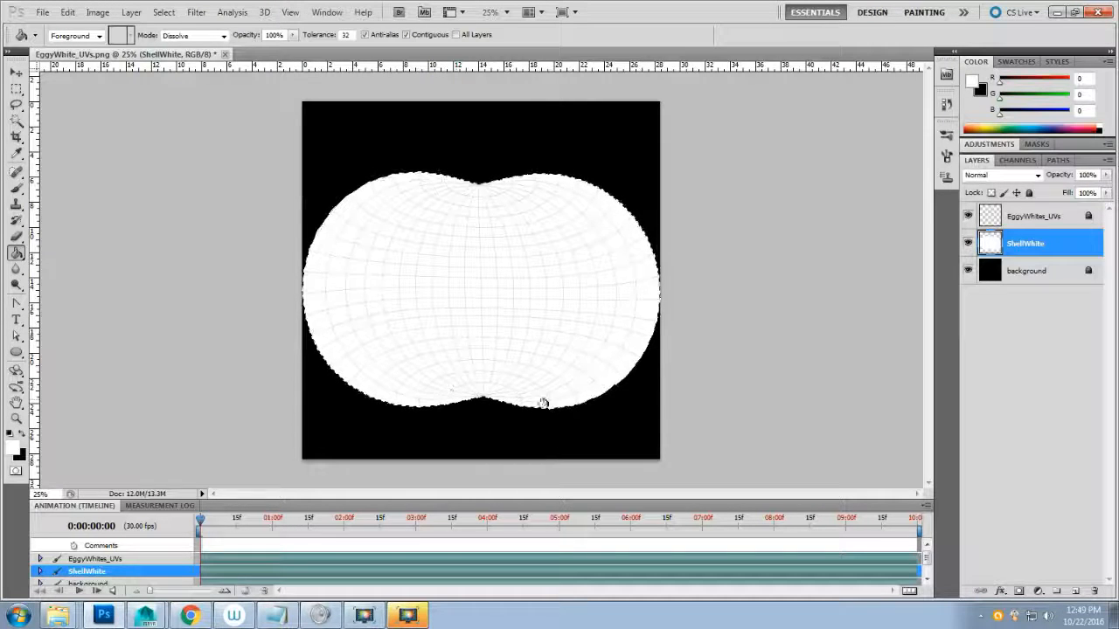
{"action": "left_click", "coordinate": [16, 88]}
{"action": "left_click", "coordinate": [369, 275]}
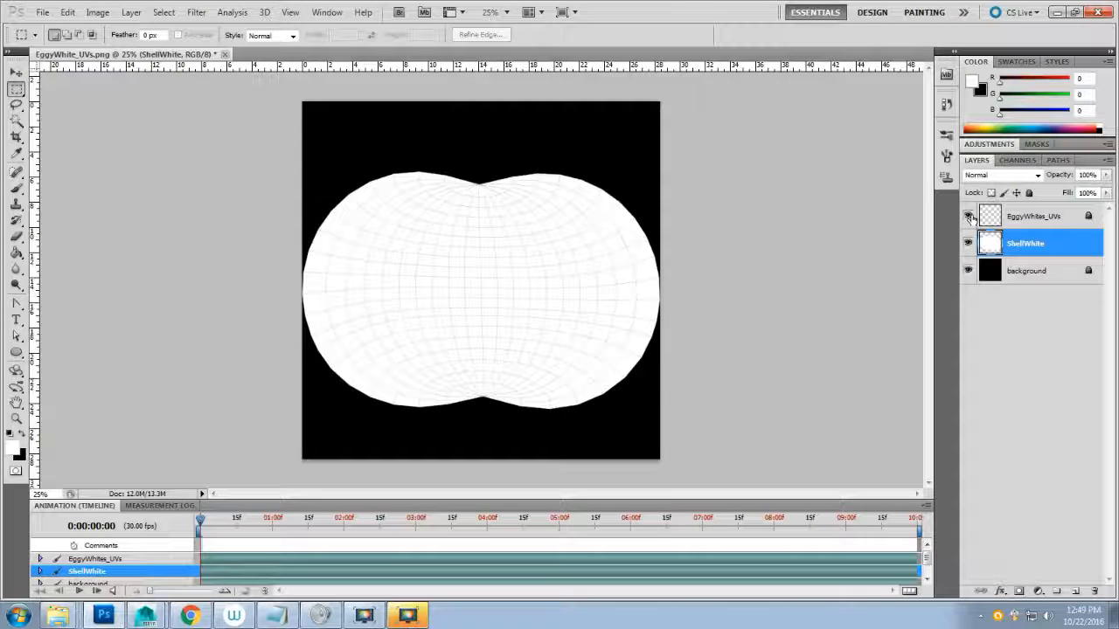
- Hide the EggyWhites_UVs layer to check the white shell fill, and show the layer again
{"action": "left_click", "coordinate": [969, 217]}
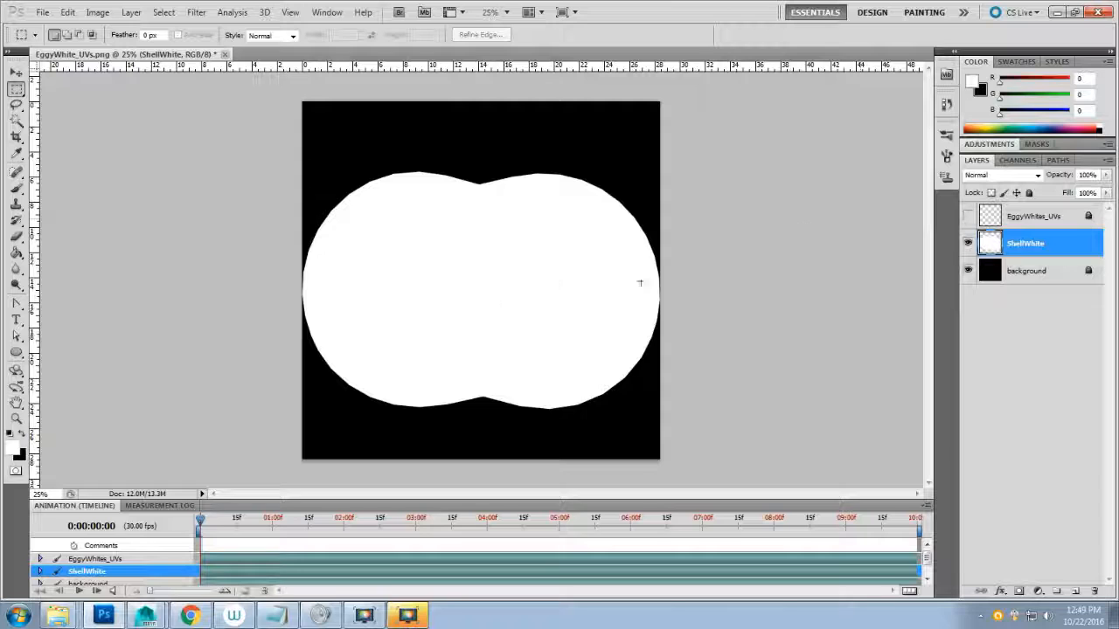
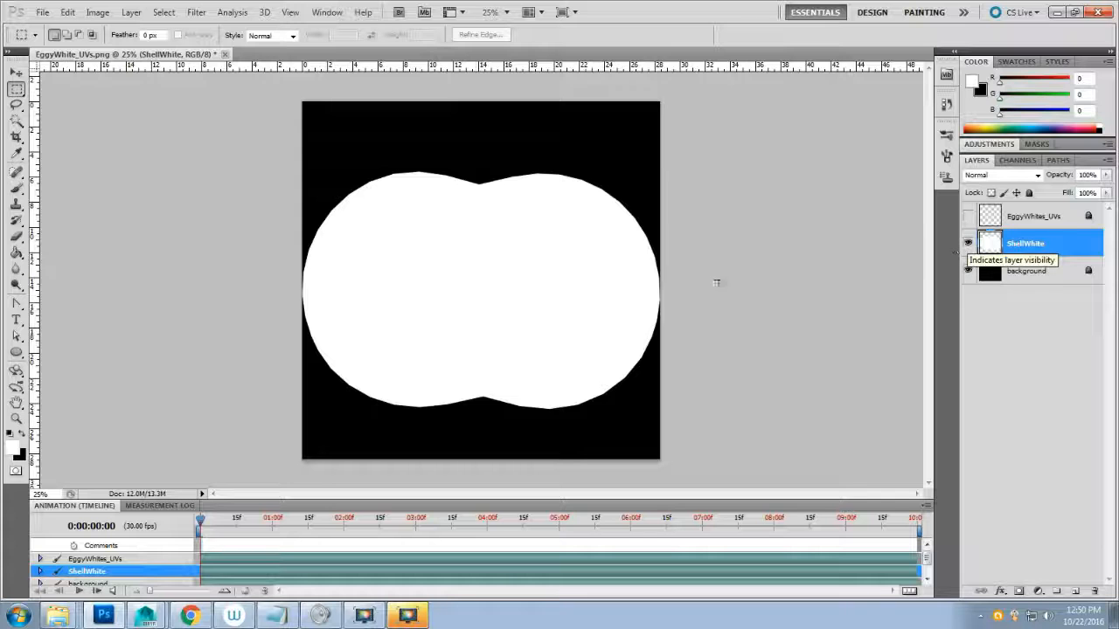
{"action": "left_click", "coordinate": [962, 225]}
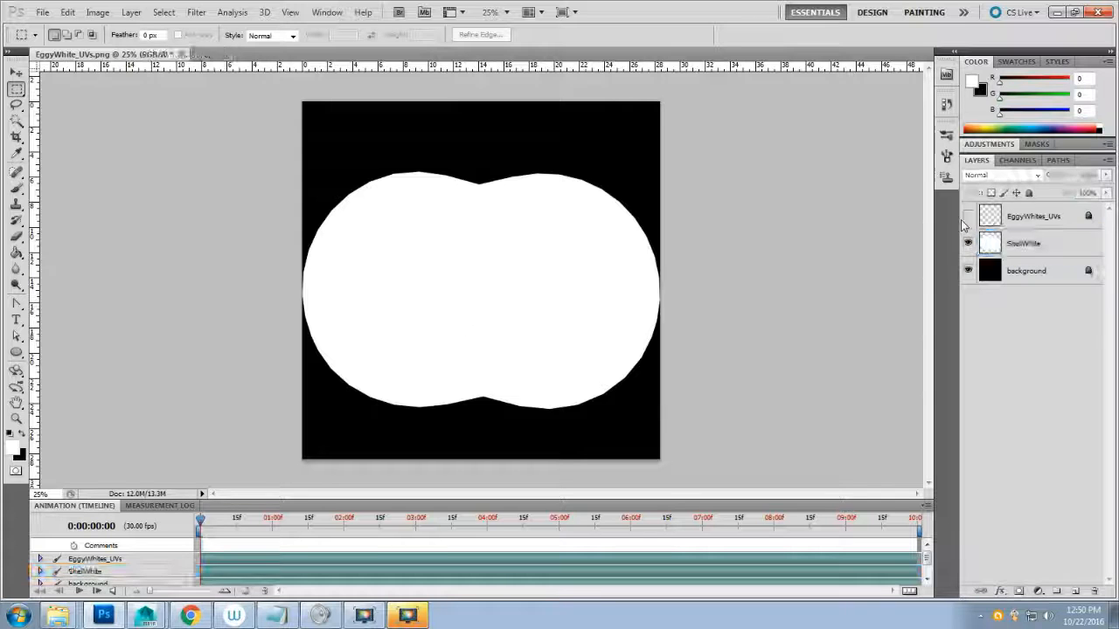
{"action": "left_click", "coordinate": [966, 219]}
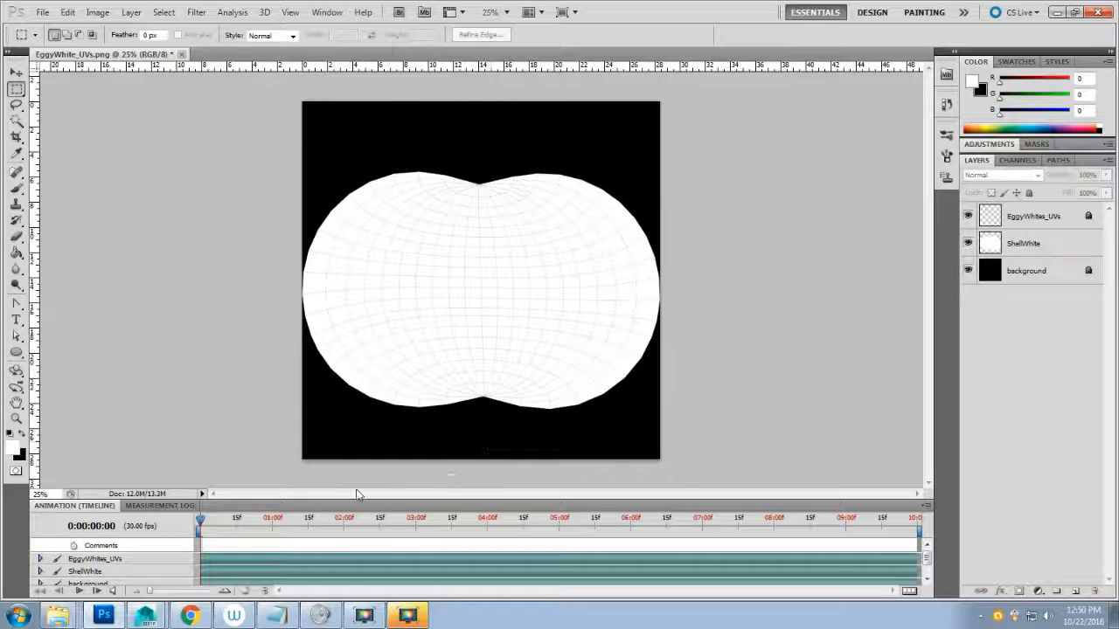
- Switch to Maya and select horizontal edge loops in the UV Editor to examine where they run around the egg model
{"action": "left_click", "coordinate": [145, 616]}
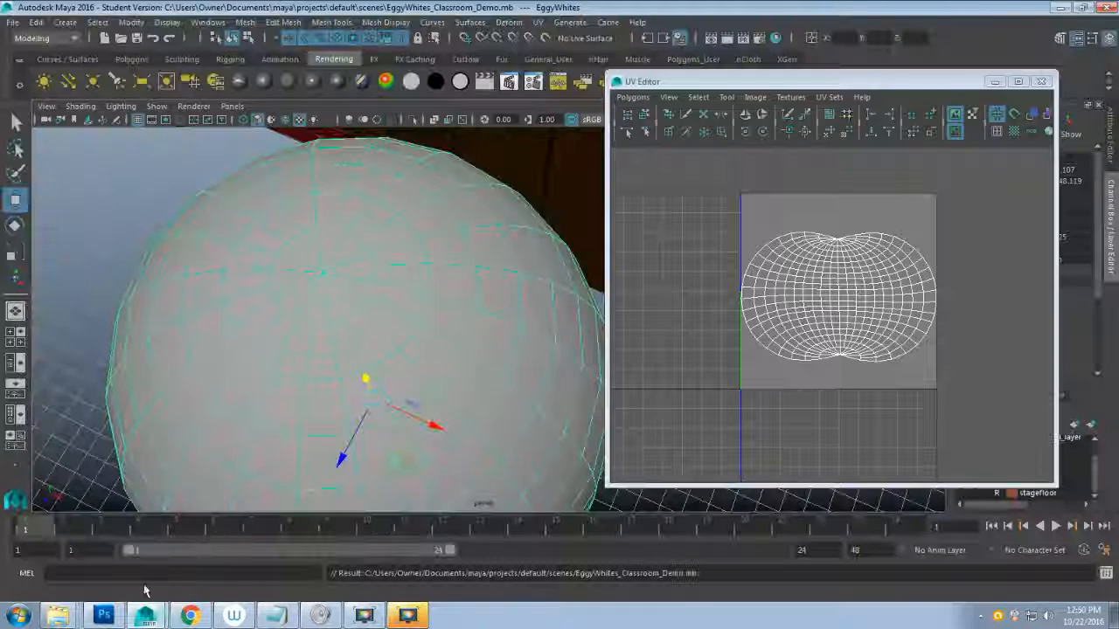
{"action": "scroll", "coordinate": [458, 401], "scroll_direction": "down", "scroll_amount": 5}
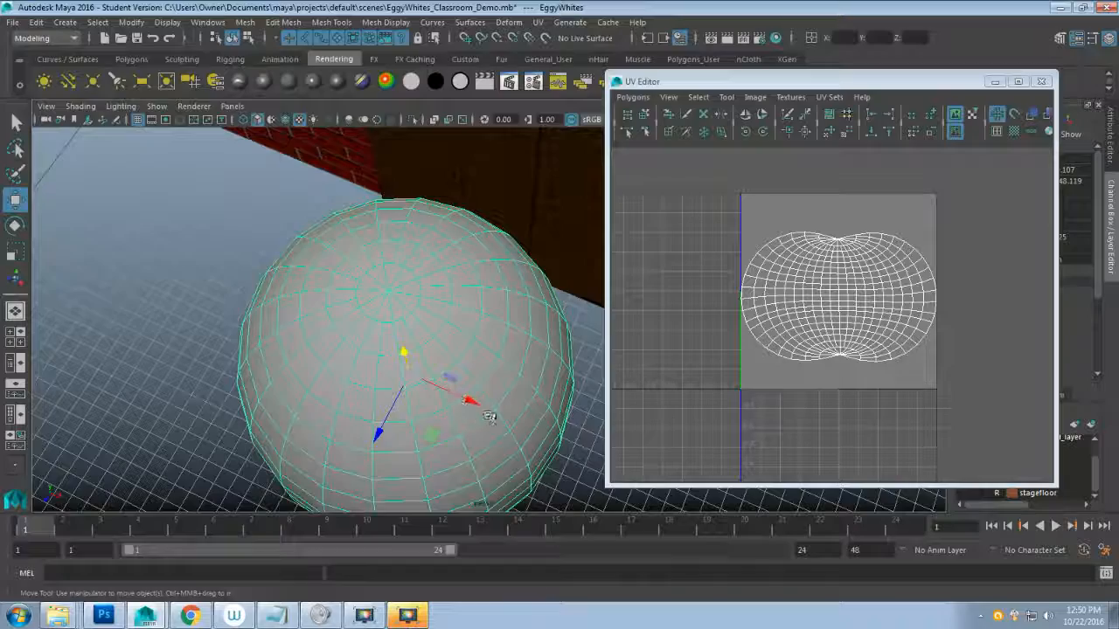
{"action": "left_click_drag", "start_coordinate": [492, 417], "coordinate": [487, 344], "text": "alt"}
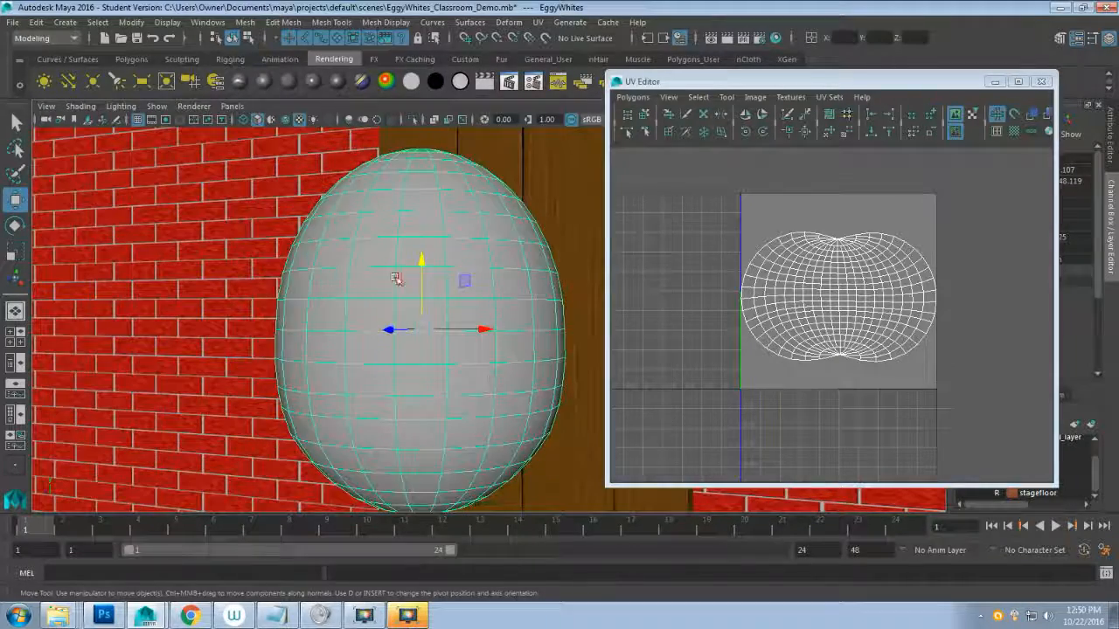
{"action": "right_click_drag", "start_coordinate": [803, 325], "coordinate": [802, 297]}
{"action": "key", "text": "f"}
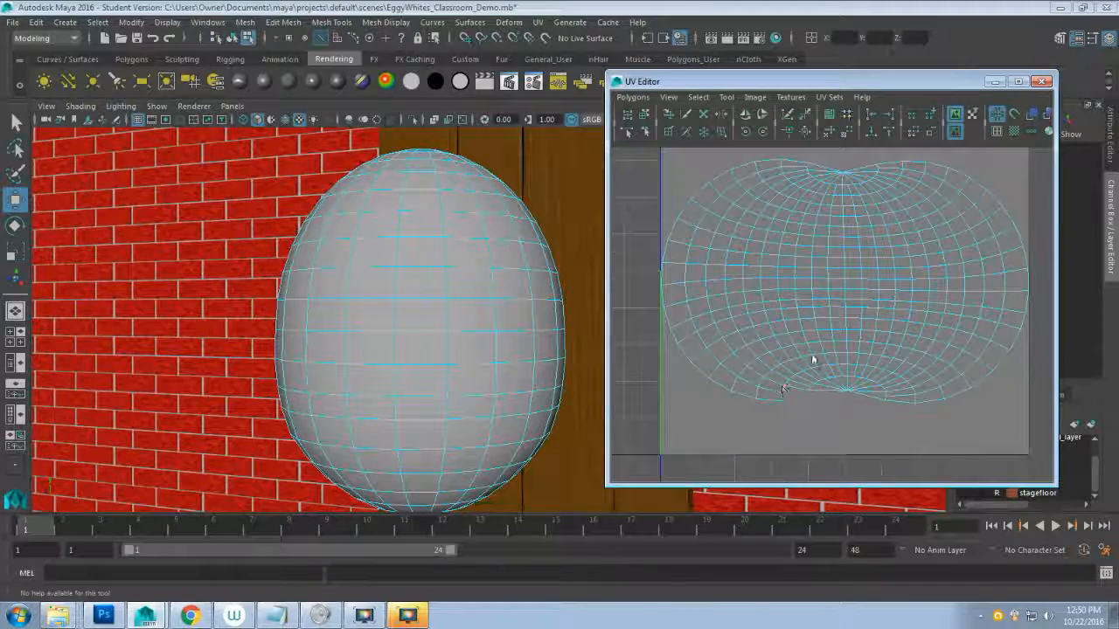
{"action": "double_click", "coordinate": [822, 311]}
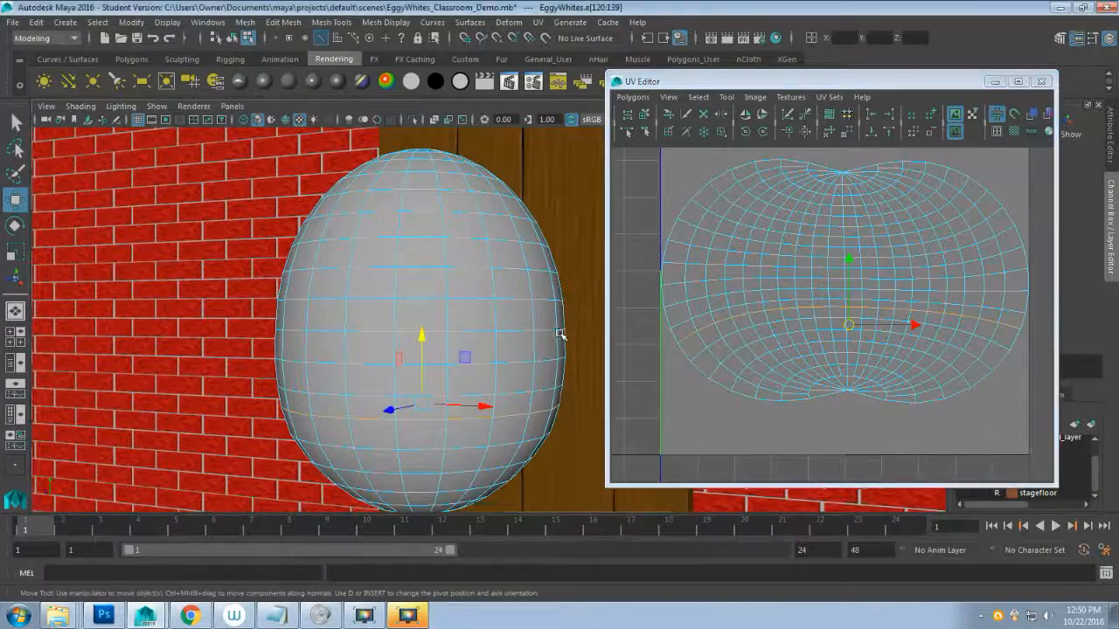
{"action": "left_click_drag", "start_coordinate": [562, 338], "coordinate": [530, 292], "text": "alt"}
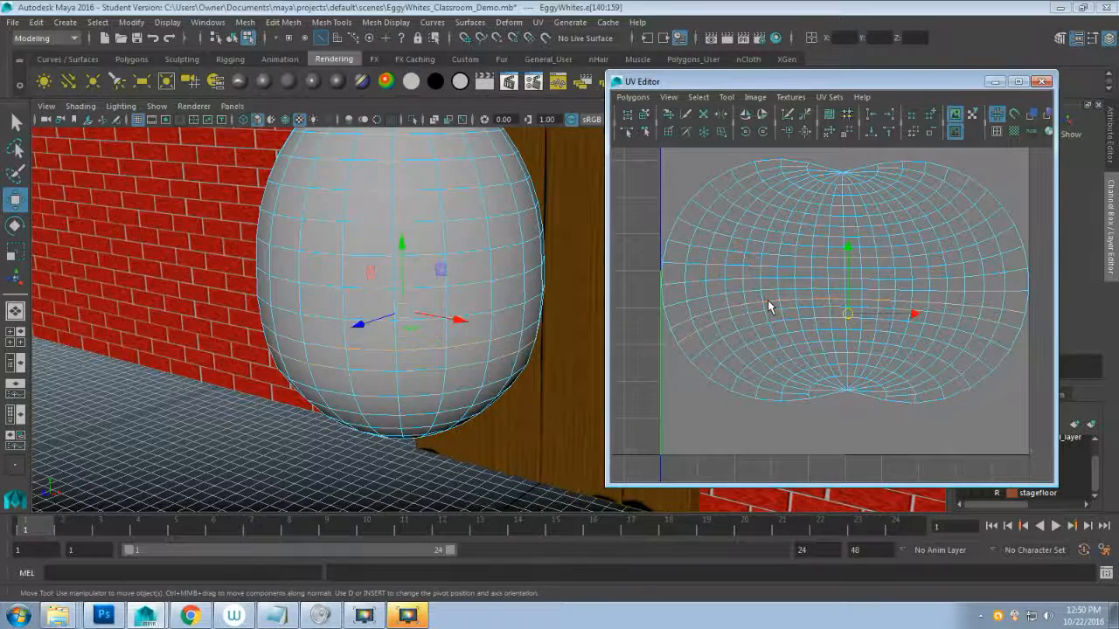
{"action": "left_click_drag", "start_coordinate": [524, 372], "coordinate": [571, 380], "text": "alt"}
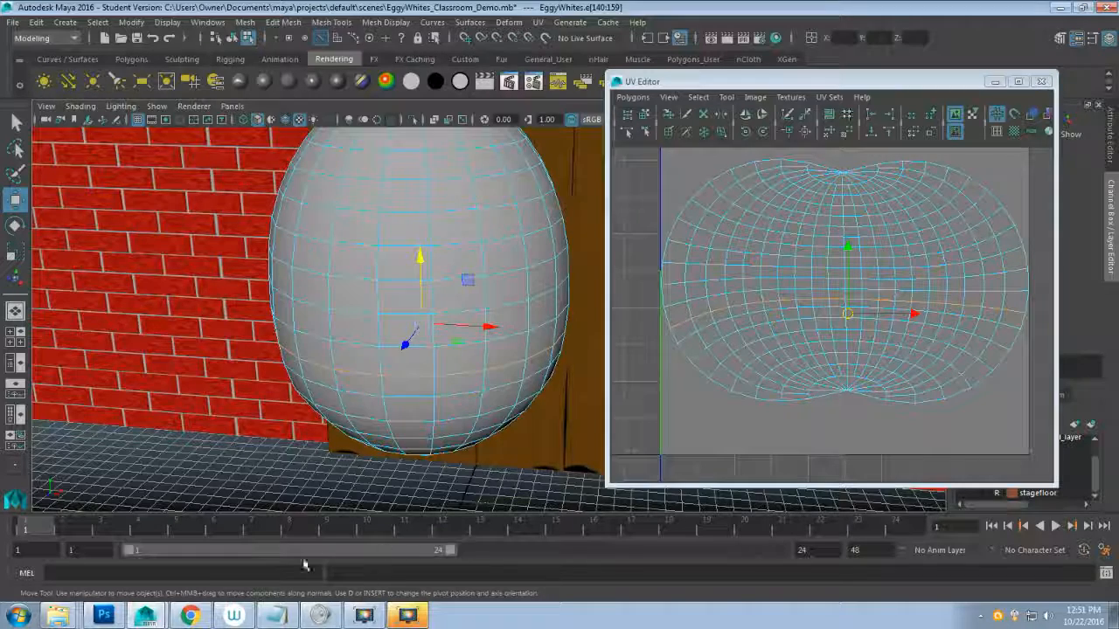
- Switch back to Photoshop and add a new layer named Mouth directly above the ShellWhite layer
{"action": "left_click", "coordinate": [103, 615]}
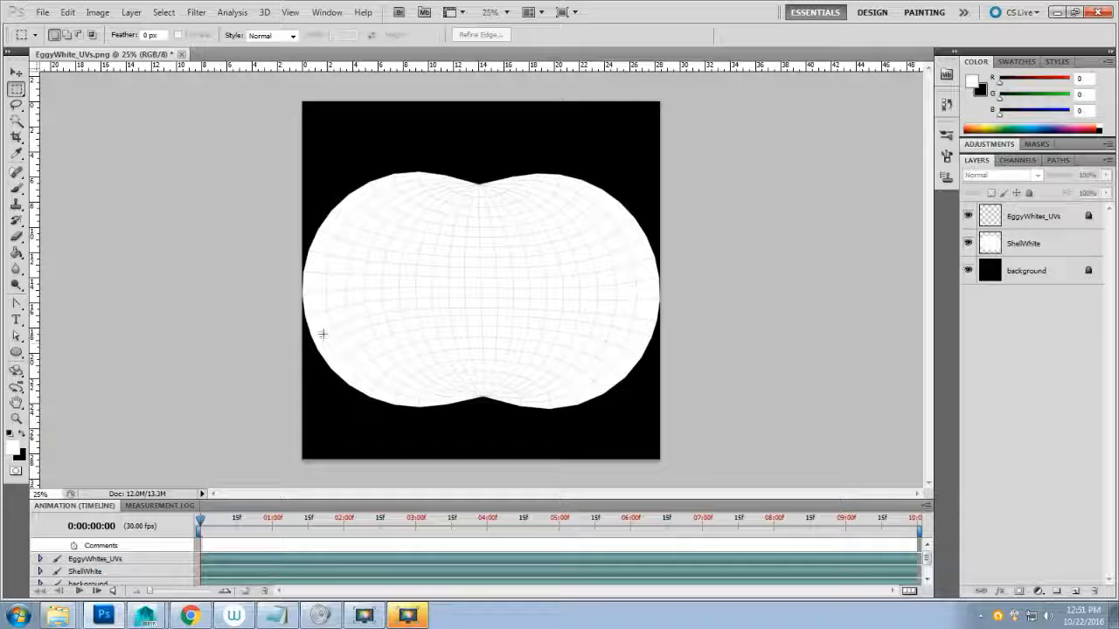
{"action": "left_click", "coordinate": [1052, 247]}
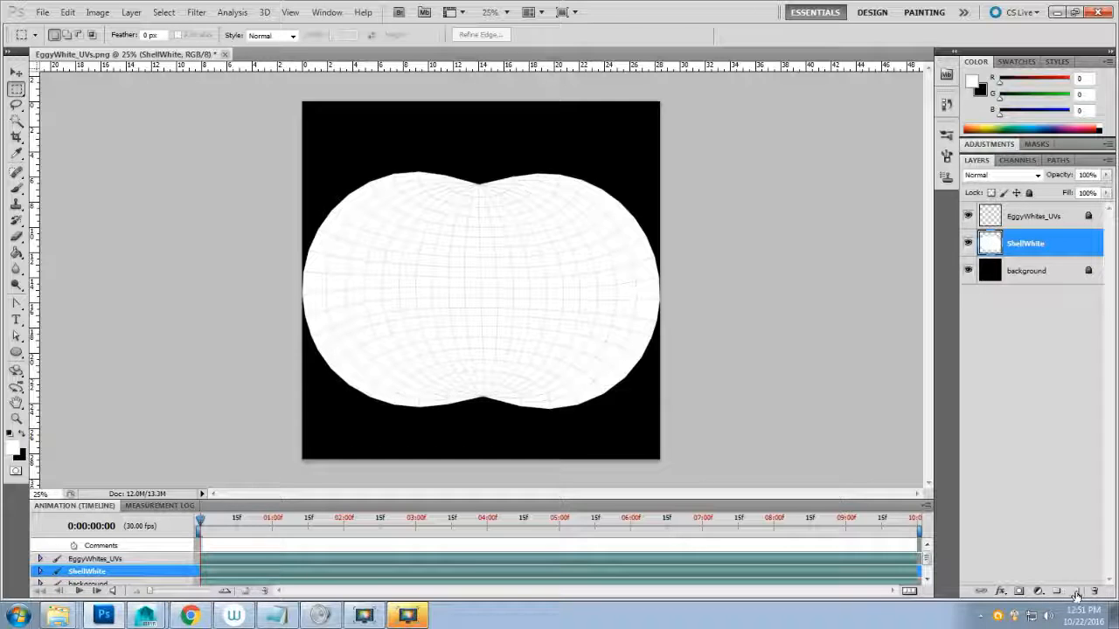
{"action": "left_click", "coordinate": [1076, 592]}
{"action": "double_click", "coordinate": [1021, 243]}
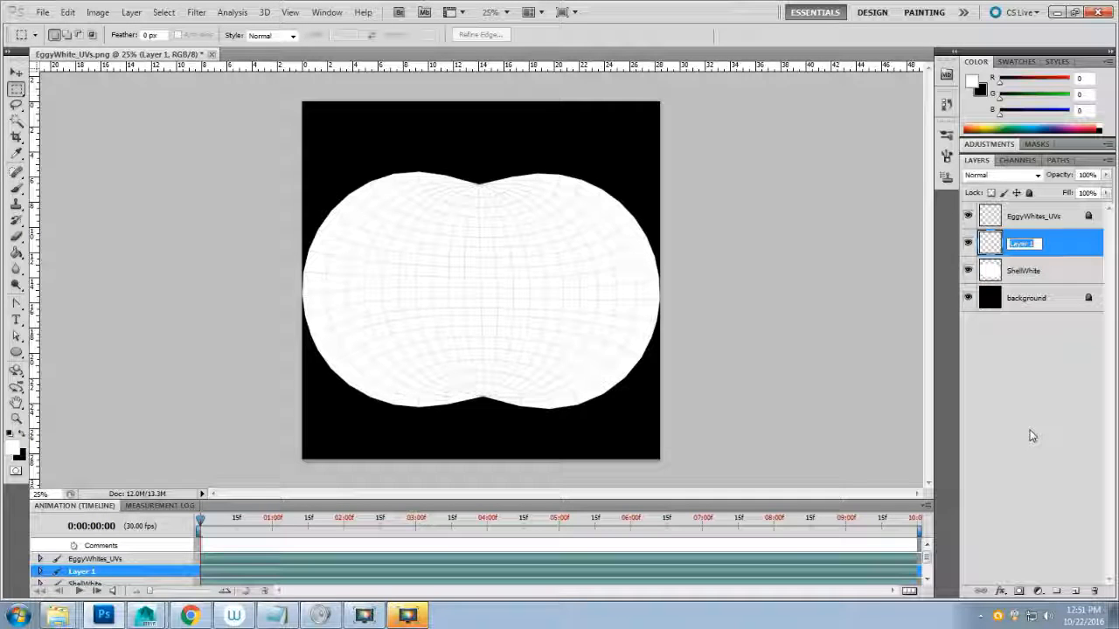
{"action": "type", "text": "Mouth"}
{"action": "key", "text": "Return"}
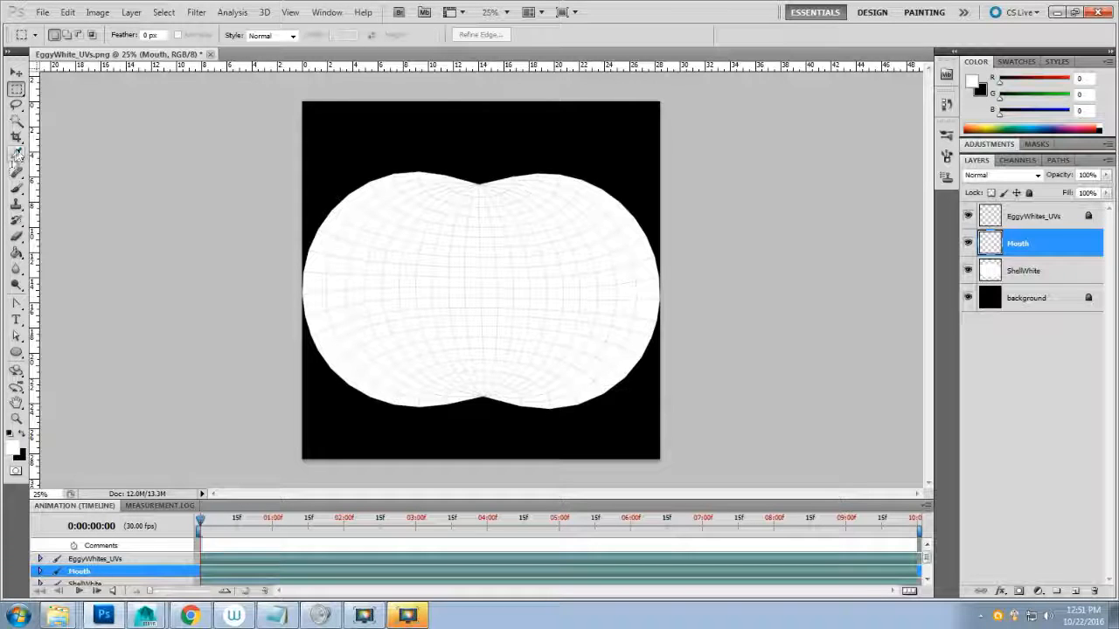
- Paint a crescent-shaped smiling mouth outline at the center of the shell on the Mouth layer with a black 10 px brush
{"action": "left_click", "coordinate": [15, 188]}
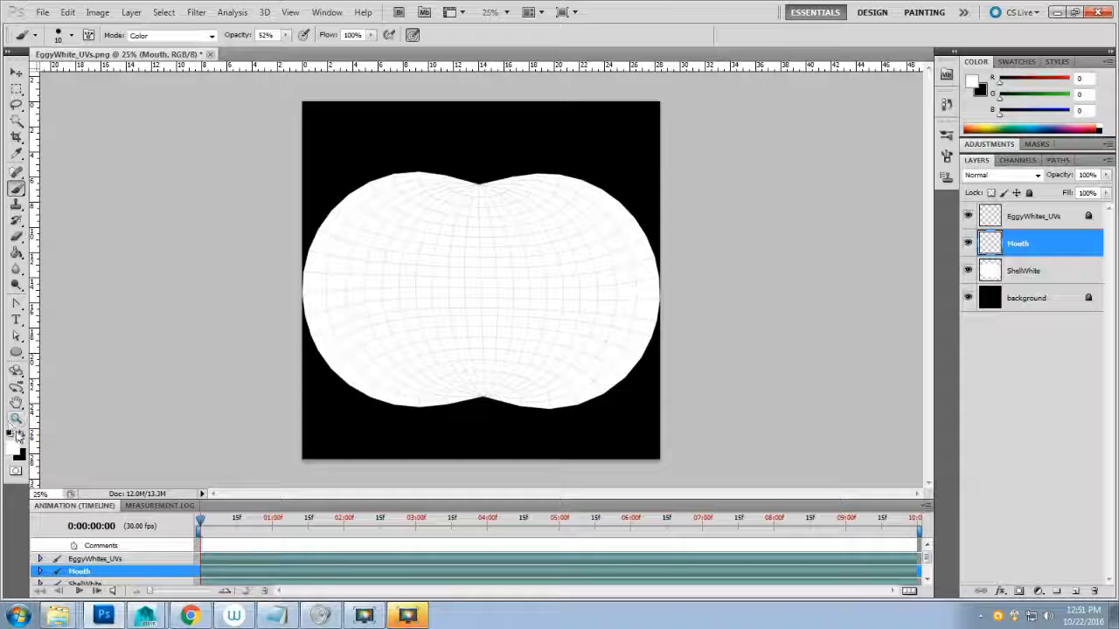
{"action": "left_click", "coordinate": [21, 433]}
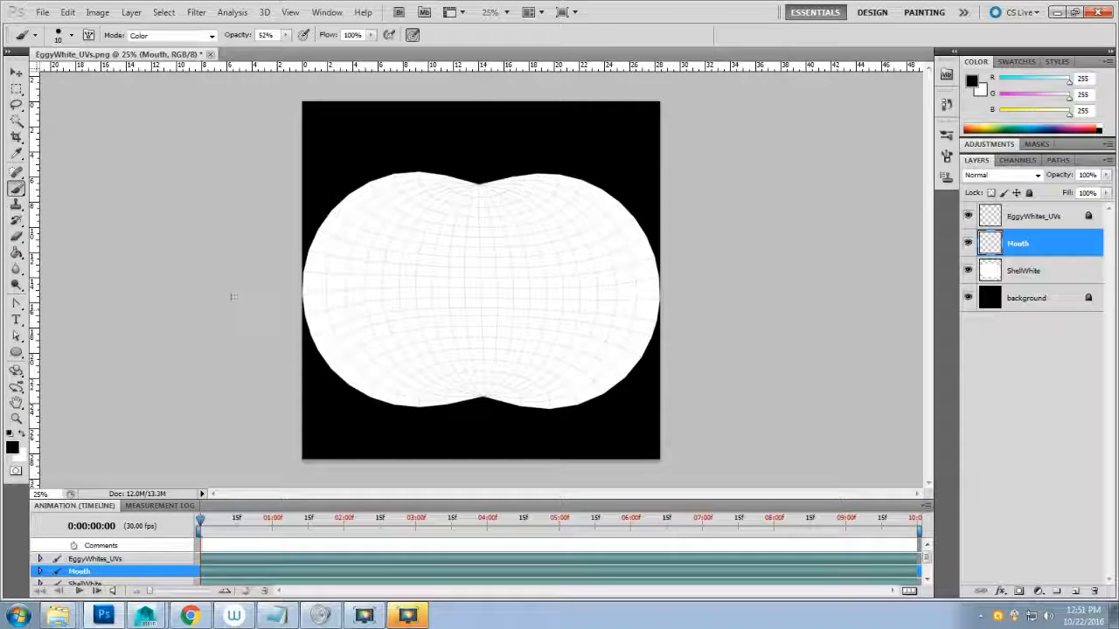
{"action": "right_click", "coordinate": [459, 293]}
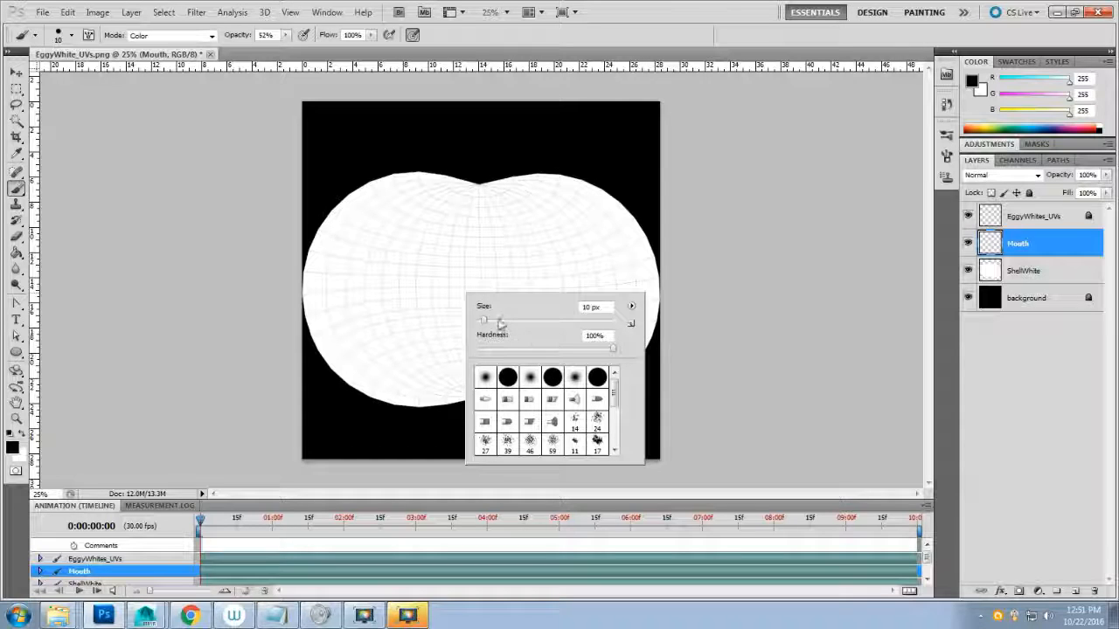
{"action": "left_click", "coordinate": [243, 348]}
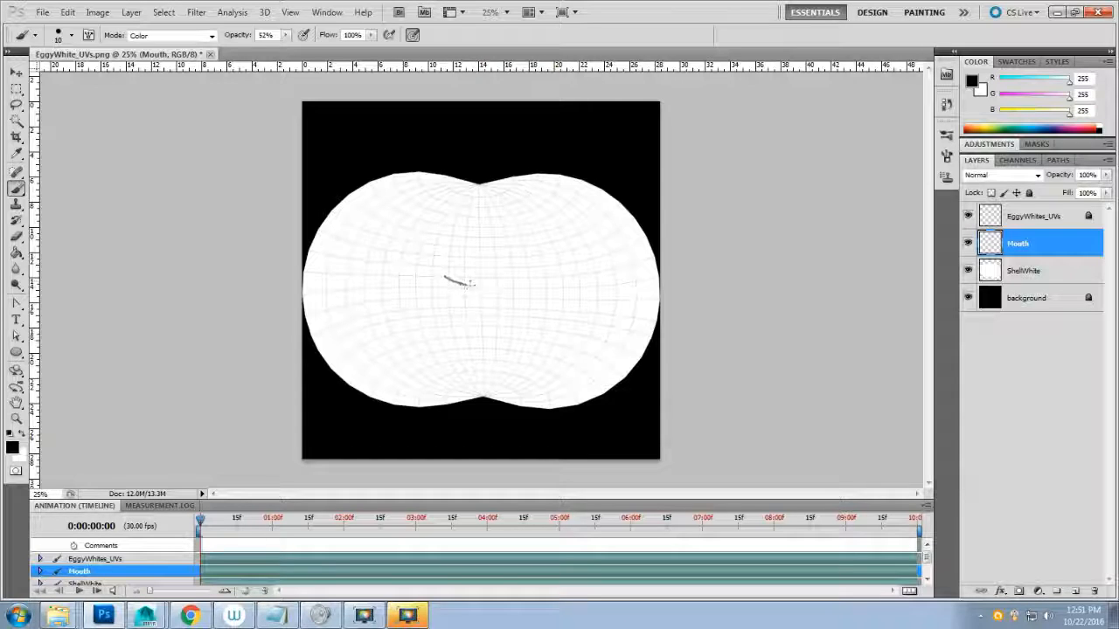
{"action": "mouse_move", "coordinate": [470, 283]}
{"action": "left_mouse_down"}
{"action": "mouse_move", "coordinate": [505, 286]}
{"action": "mouse_move", "coordinate": [439, 280]}
{"action": "left_mouse_up"}
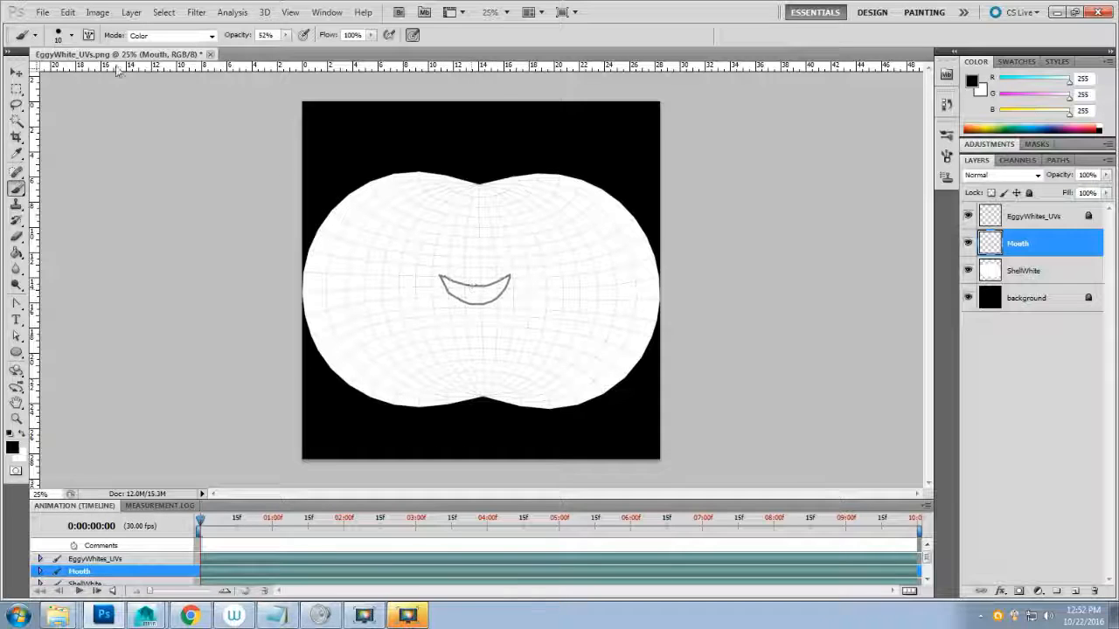
- Save the layered document as EggyWhite_UVs.psd in the GraphicDesign folder, with Maximize Compatibility on
{"action": "left_click", "coordinate": [42, 12]}
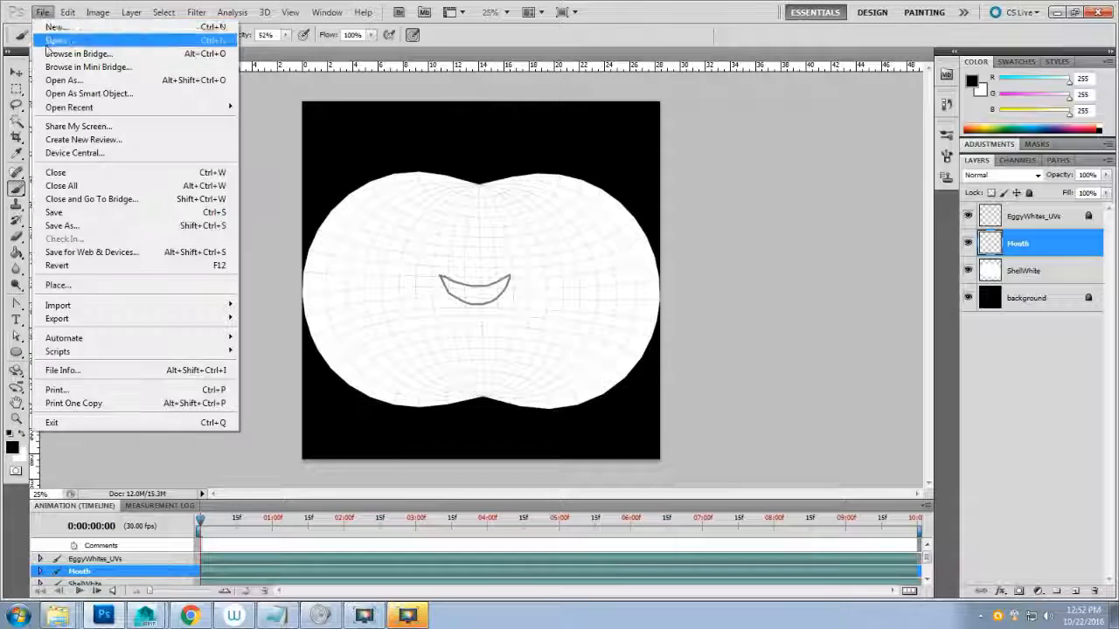
{"action": "left_click", "coordinate": [110, 229]}
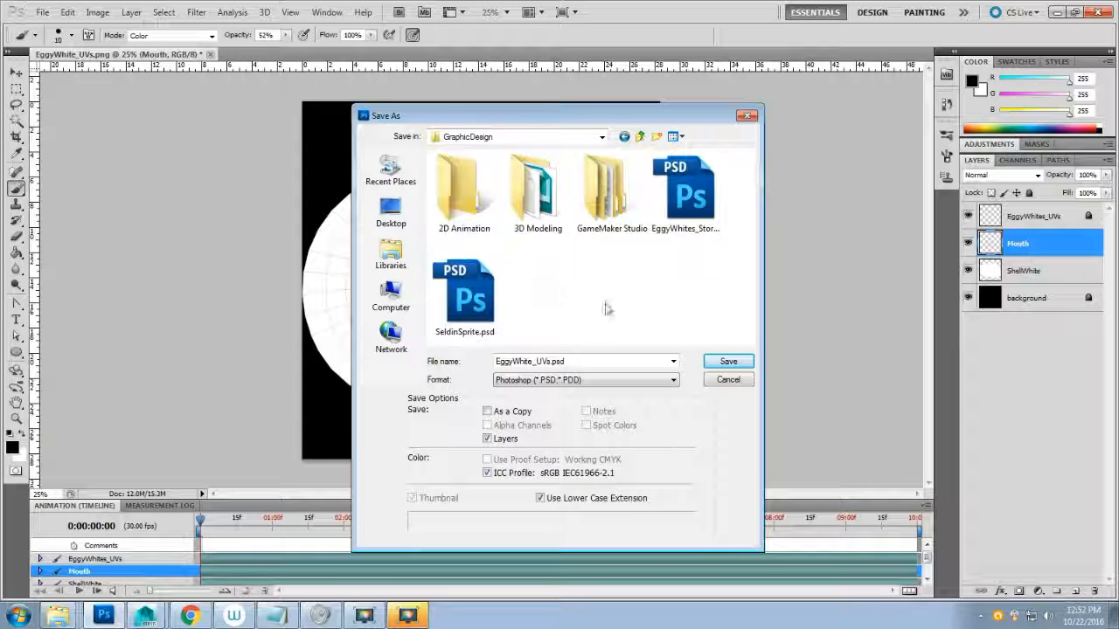
{"action": "left_click", "coordinate": [730, 363]}
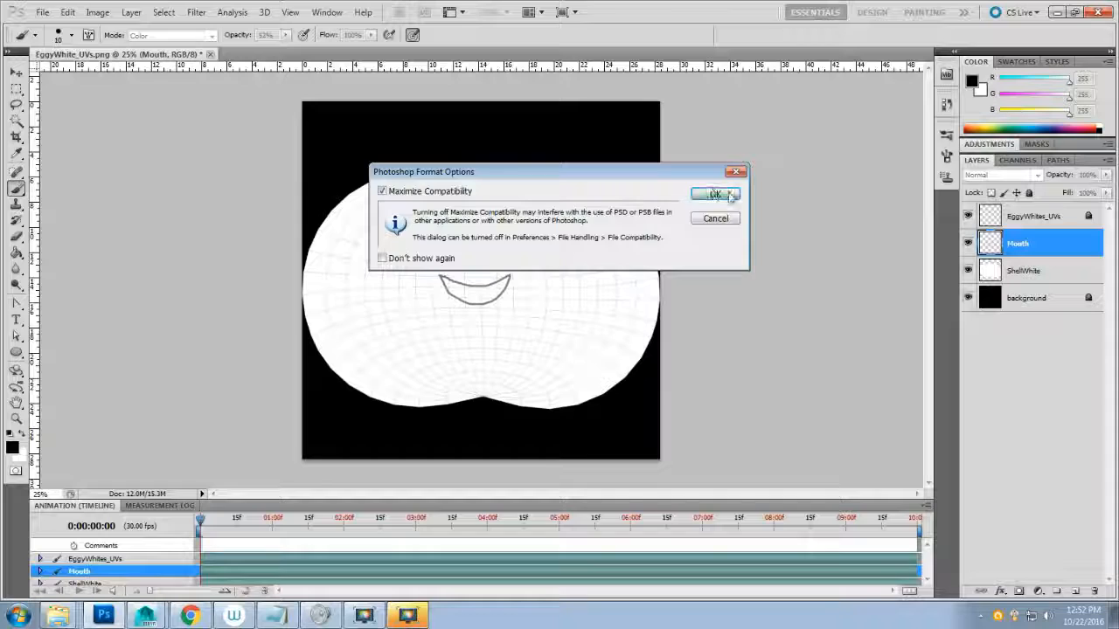
{"action": "left_click", "coordinate": [731, 194]}
{"action": "left_click", "coordinate": [42, 13]}
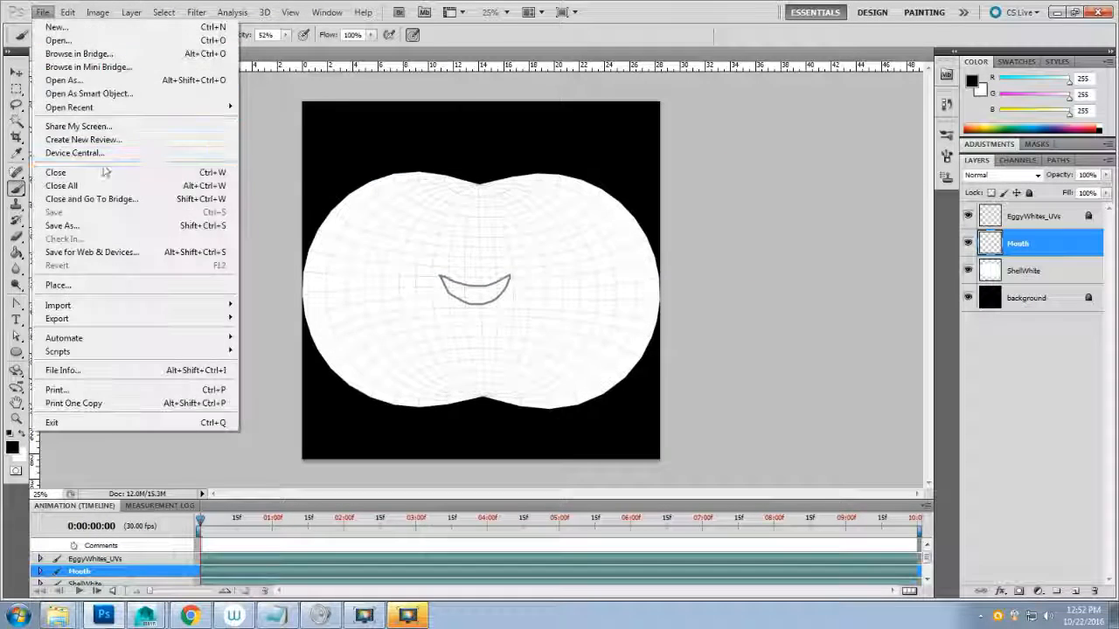
{"action": "left_click", "coordinate": [121, 225]}
{"action": "left_click", "coordinate": [603, 379]}
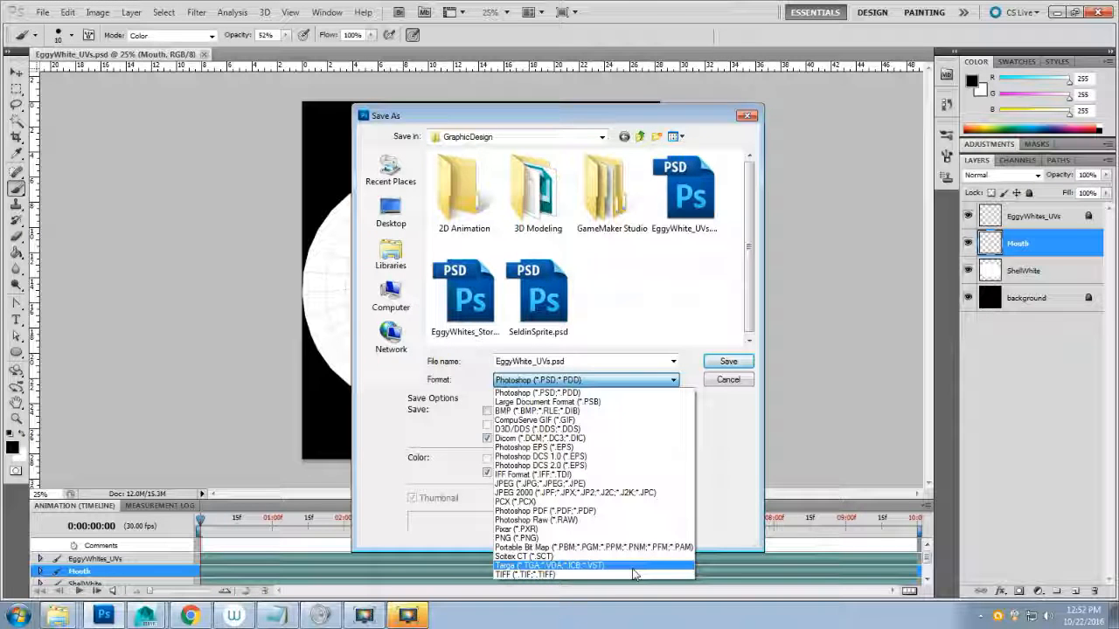
{"action": "left_click", "coordinate": [715, 391]}
{"action": "left_click", "coordinate": [727, 382]}
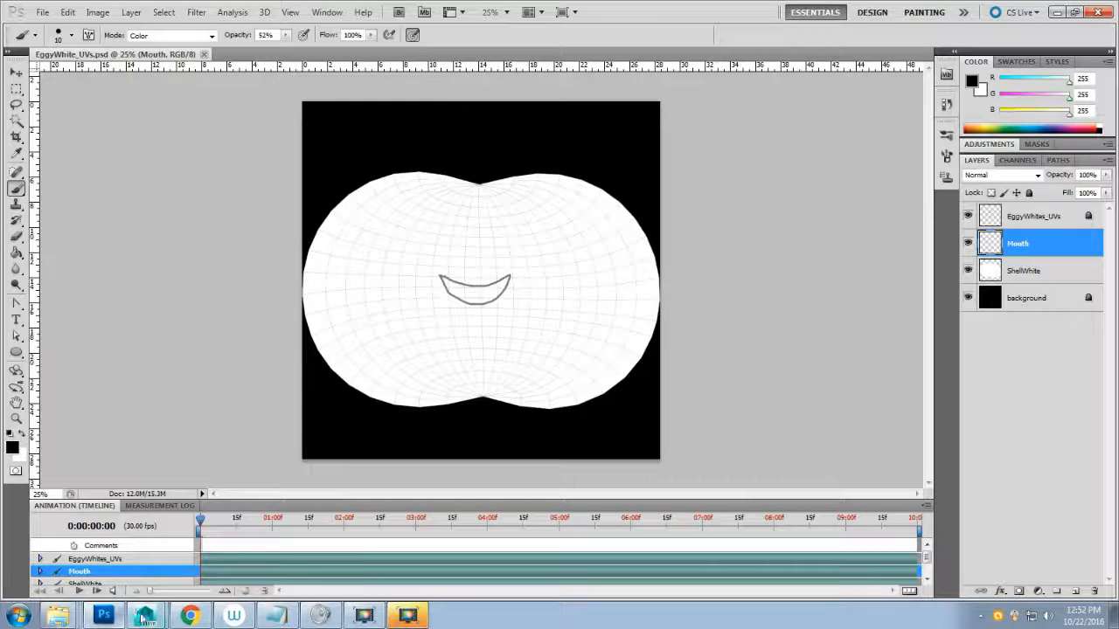
- Switch to Maya, return the egg to object mode, and assign a new Lambert material to it
{"action": "mouse_move", "coordinate": [145, 615]}
{"action": "left_click", "coordinate": [168, 573]}
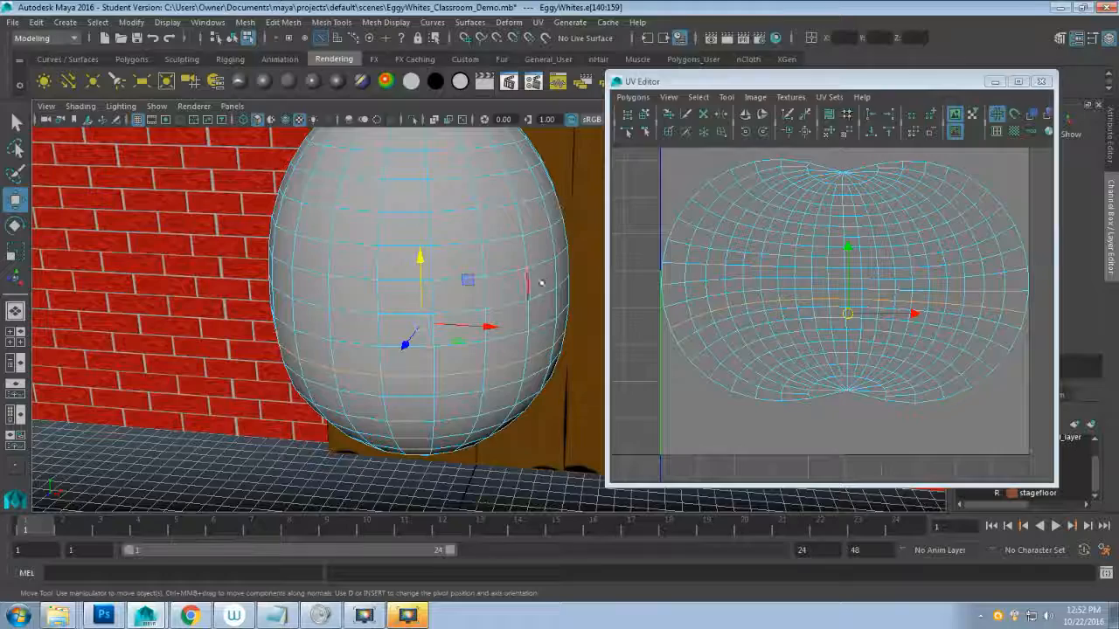
{"action": "right_click_drag", "start_coordinate": [521, 227], "coordinate": [559, 210]}
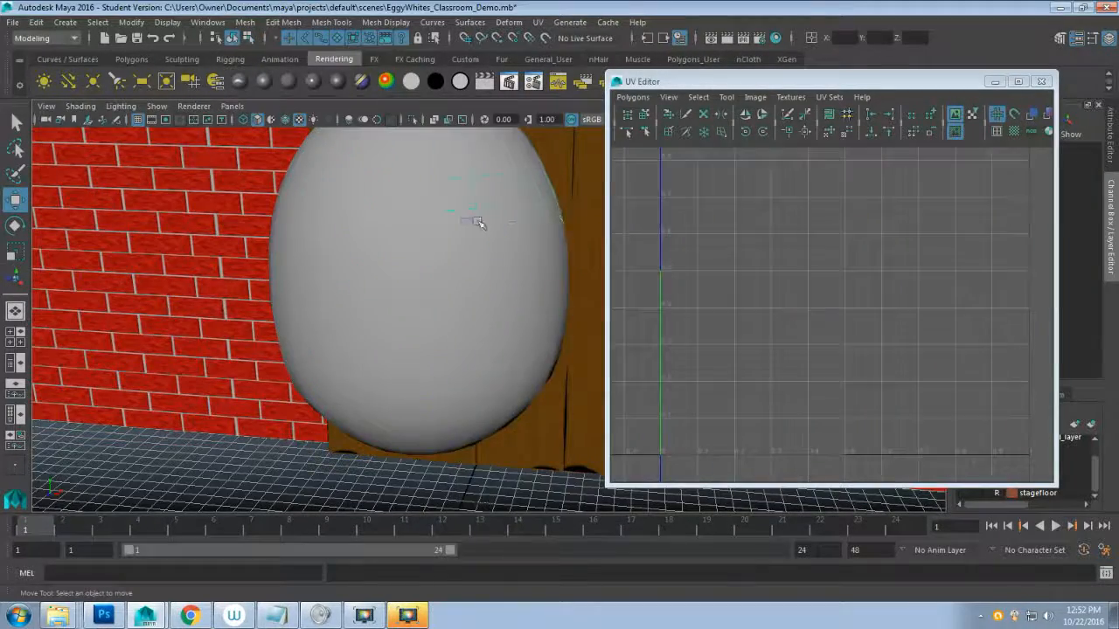
{"action": "left_click", "coordinate": [463, 307]}
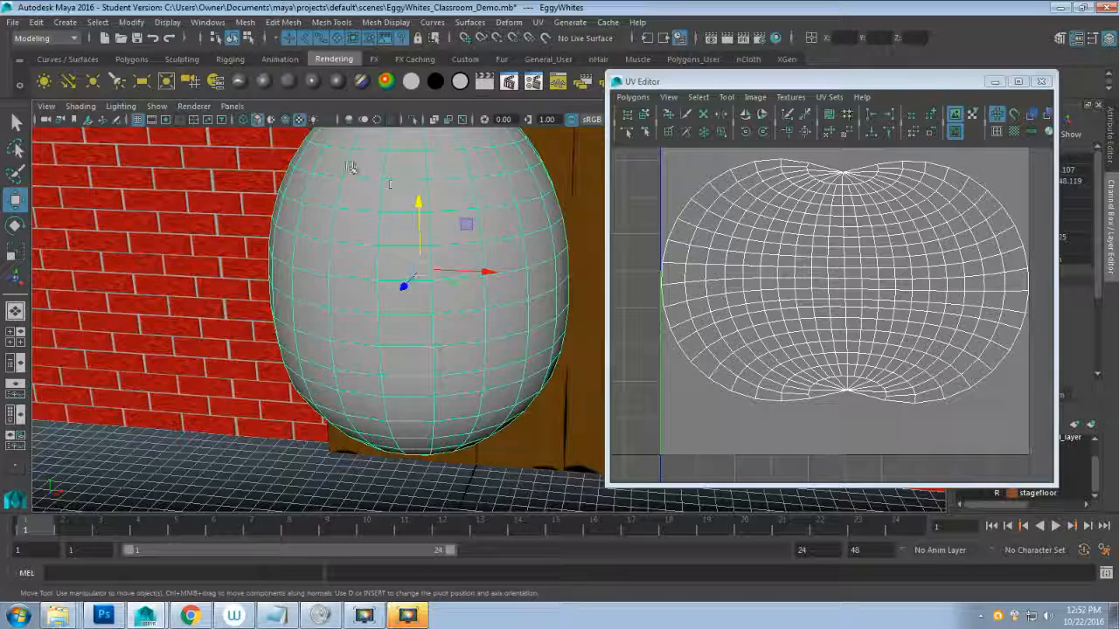
{"action": "left_click", "coordinate": [289, 82]}
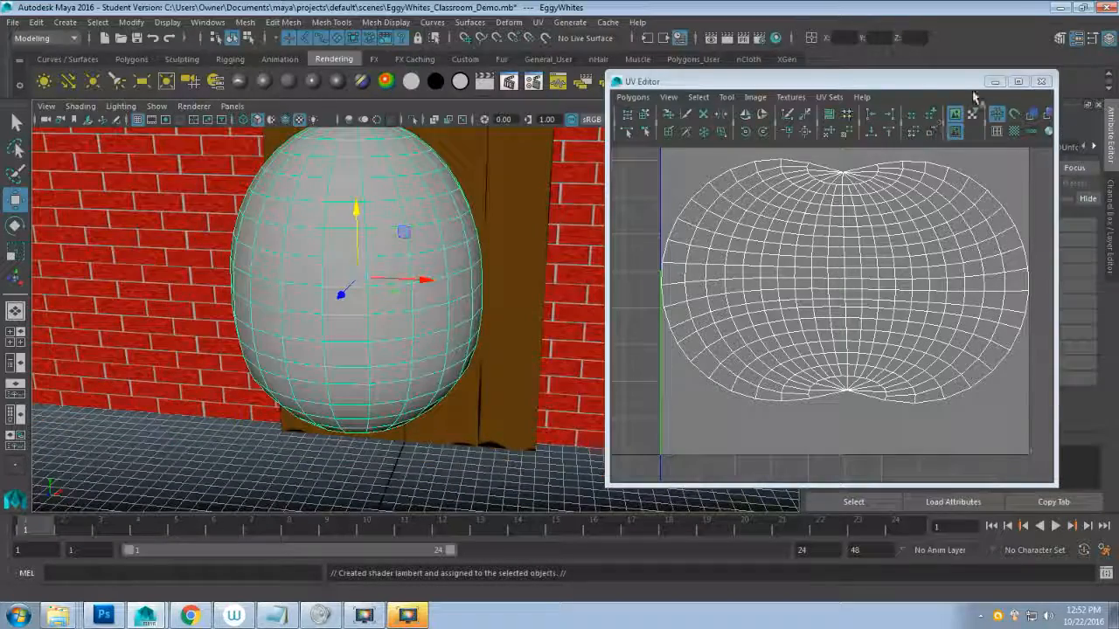
- Minimize the UV Editor and load EggyWhite_UVs.psd as a file texture on the color of the egg's Lambert material
{"action": "left_click", "coordinate": [993, 82]}
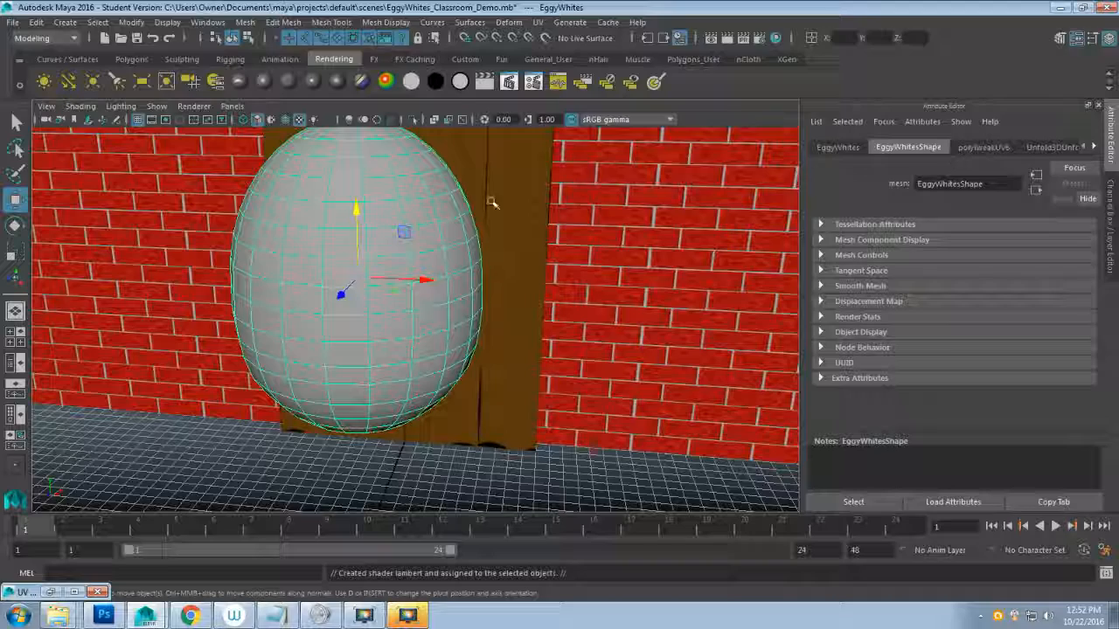
{"action": "right_click_drag", "start_coordinate": [417, 203], "coordinate": [458, 534]}
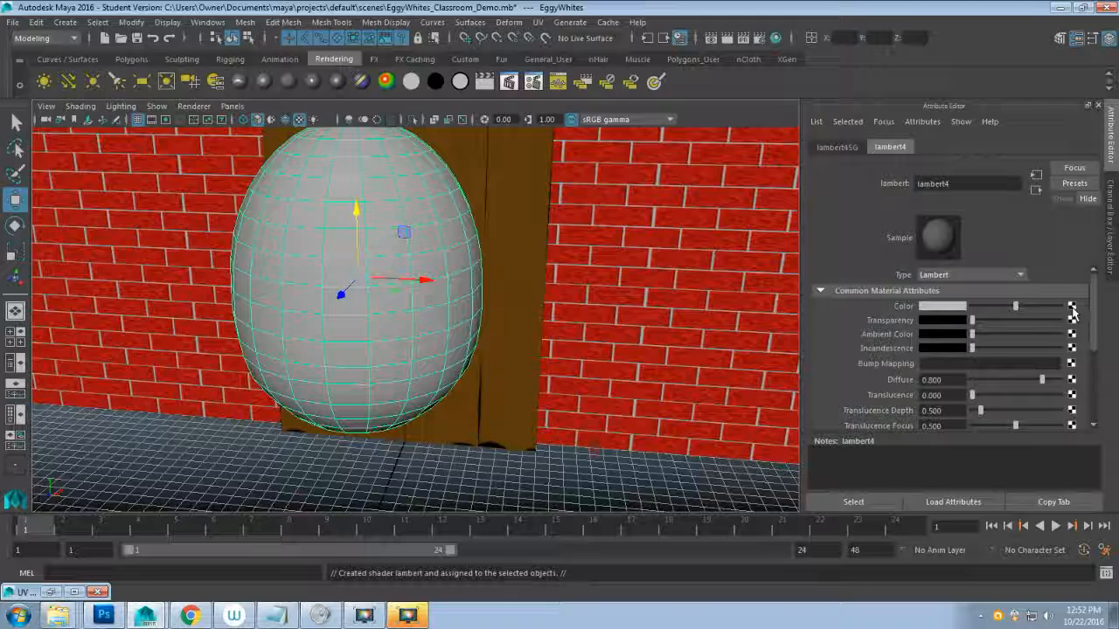
{"action": "left_click", "coordinate": [1073, 307]}
{"action": "left_click", "coordinate": [463, 276]}
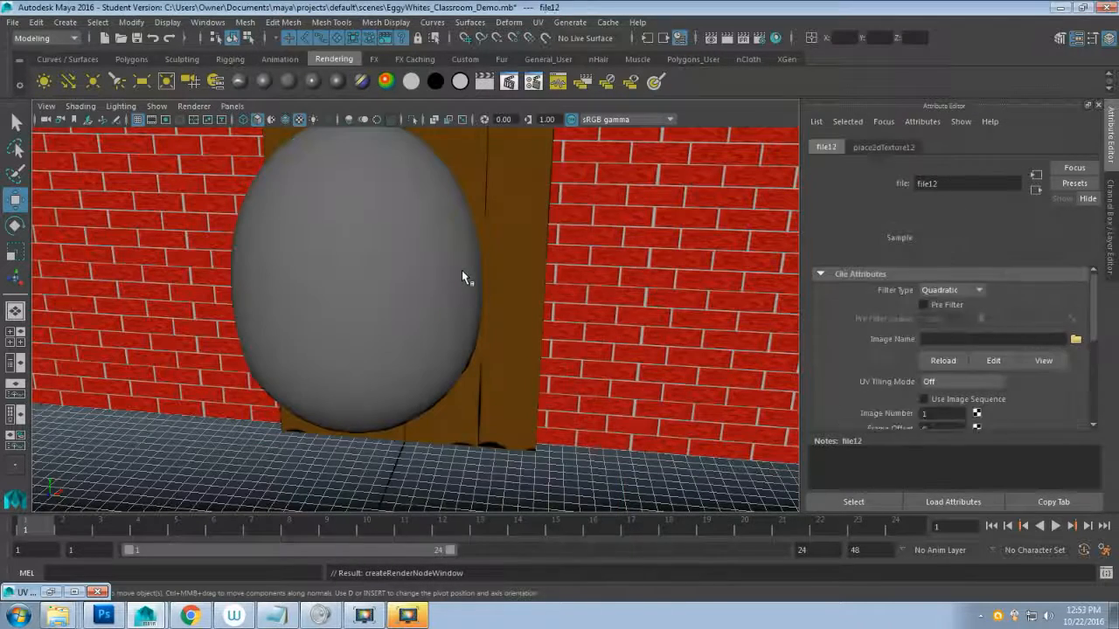
{"action": "left_click", "coordinate": [1076, 339]}
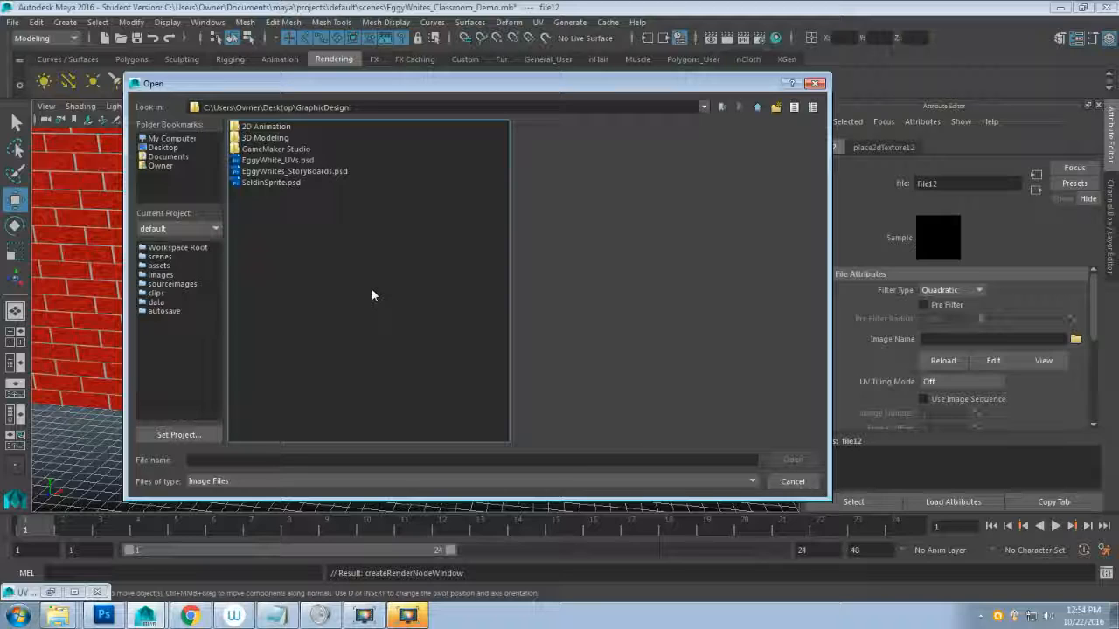
{"action": "left_click", "coordinate": [275, 161]}
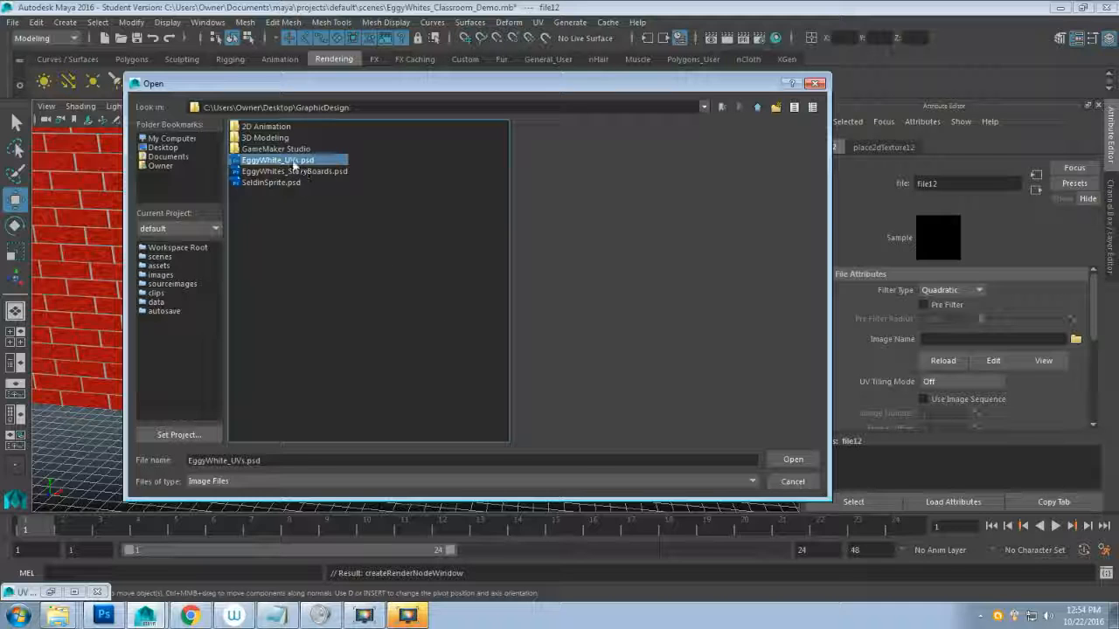
{"action": "left_click", "coordinate": [792, 459]}
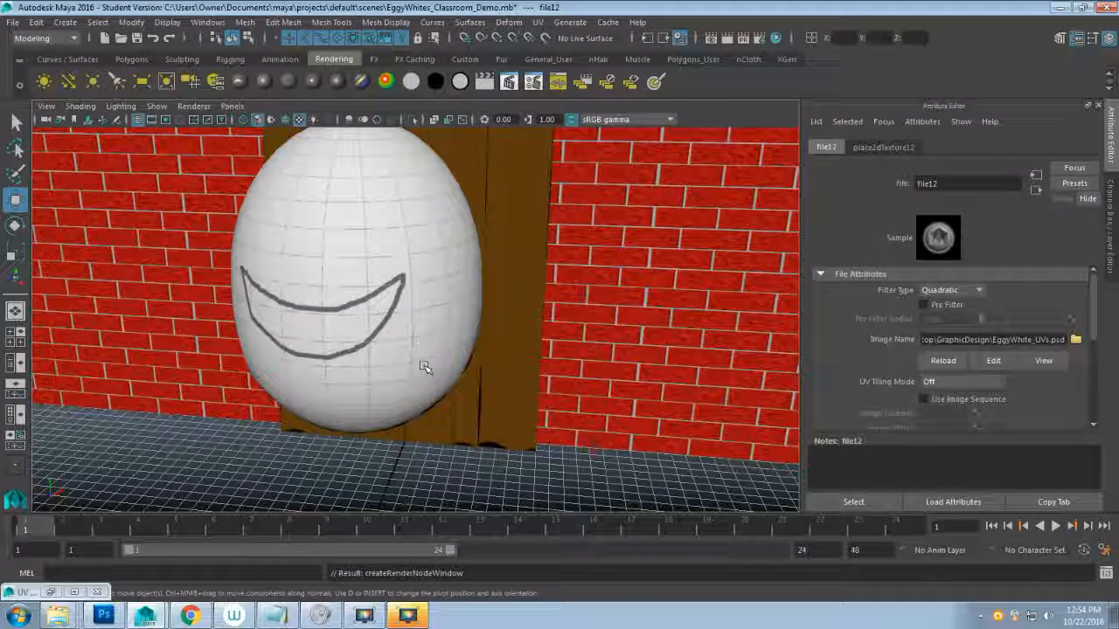
- Check the mouth's placement on the egg from several angles, and in Photoshop shift the Mouth layer slightly right to center it on the shell
{"action": "mouse_move", "coordinate": [440, 370]}
{"action": "left_mouse_down", "text": "alt"}
{"action": "mouse_move", "coordinate": [489, 335]}
{"action": "mouse_move", "coordinate": [472, 345]}
{"action": "mouse_move", "coordinate": [467, 375]}
{"action": "mouse_move", "coordinate": [446, 374]}
{"action": "mouse_move", "coordinate": [512, 350]}
{"action": "mouse_move", "coordinate": [497, 365]}
{"action": "mouse_move", "coordinate": [455, 365]}
{"action": "left_mouse_up", "text": "alt"}
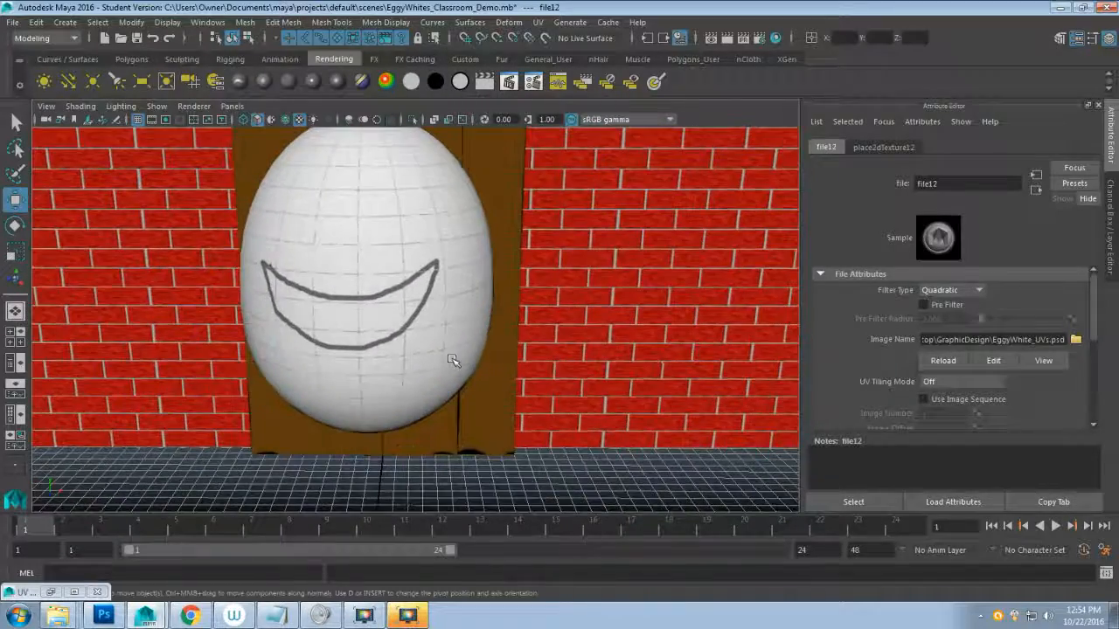
{"action": "left_click_drag", "start_coordinate": [428, 317], "coordinate": [478, 300], "text": "alt"}
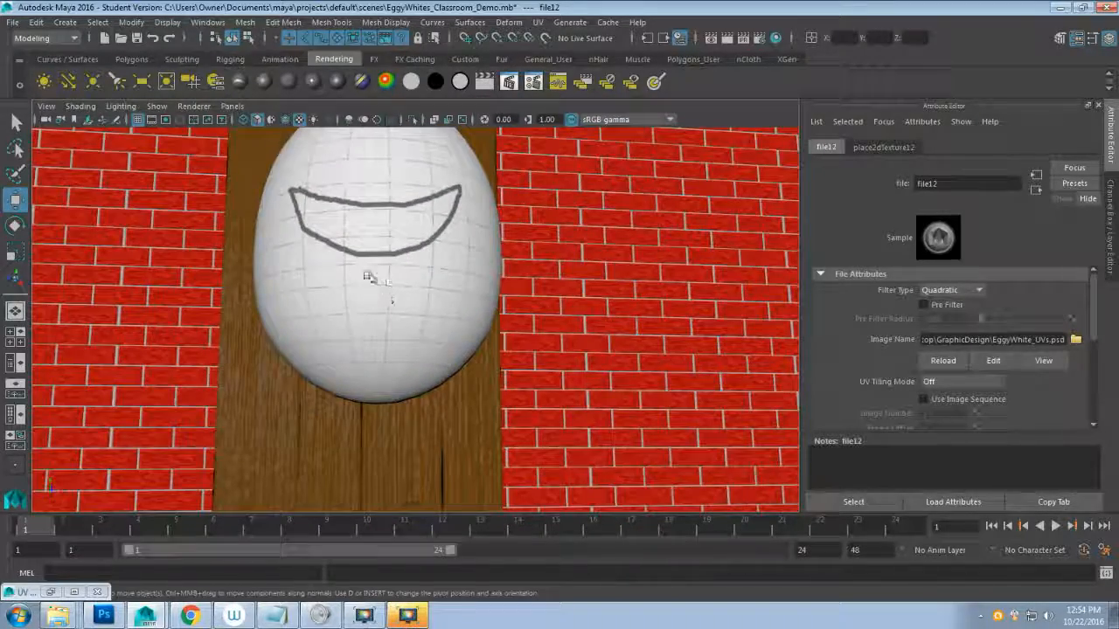
{"action": "left_click_drag", "start_coordinate": [414, 286], "coordinate": [407, 282], "text": "alt"}
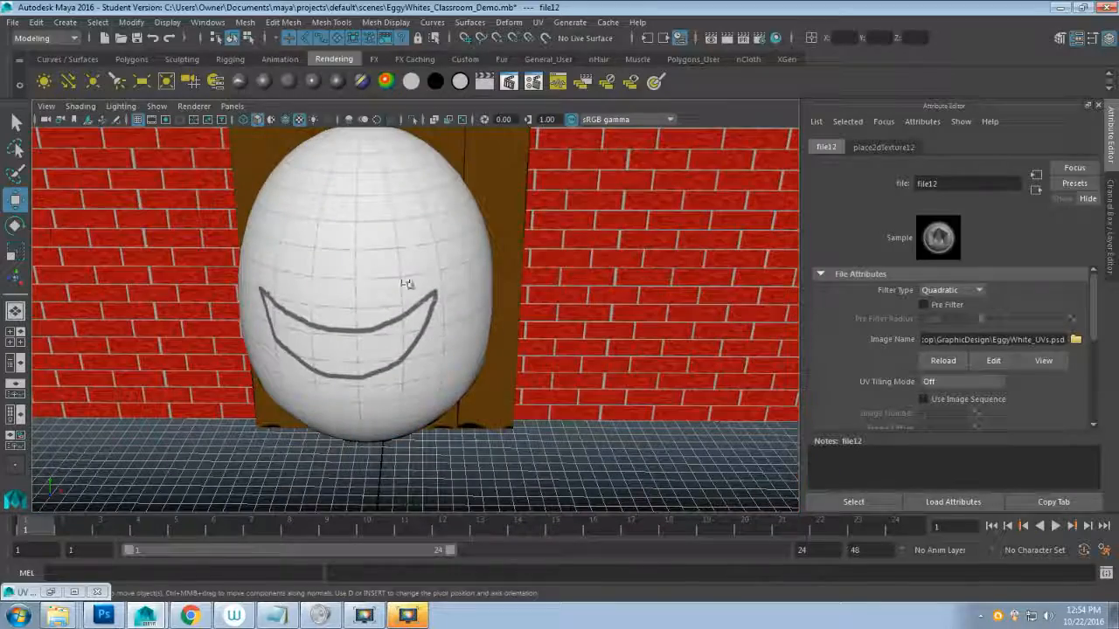
{"action": "left_click_drag", "start_coordinate": [481, 327], "coordinate": [452, 318], "text": "alt"}
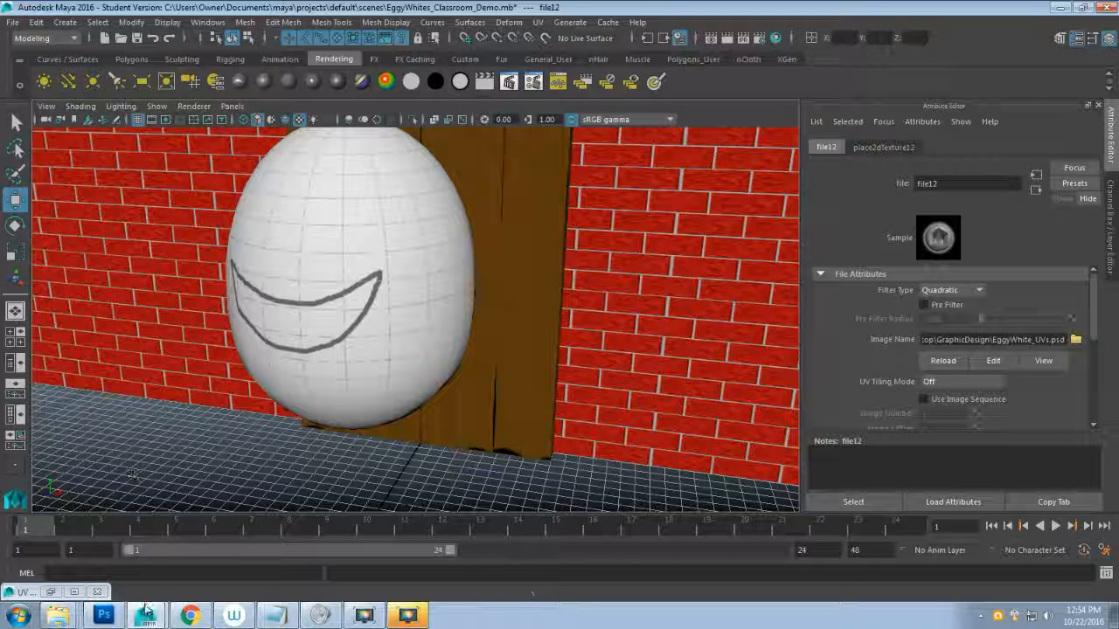
{"action": "left_click", "coordinate": [103, 616]}
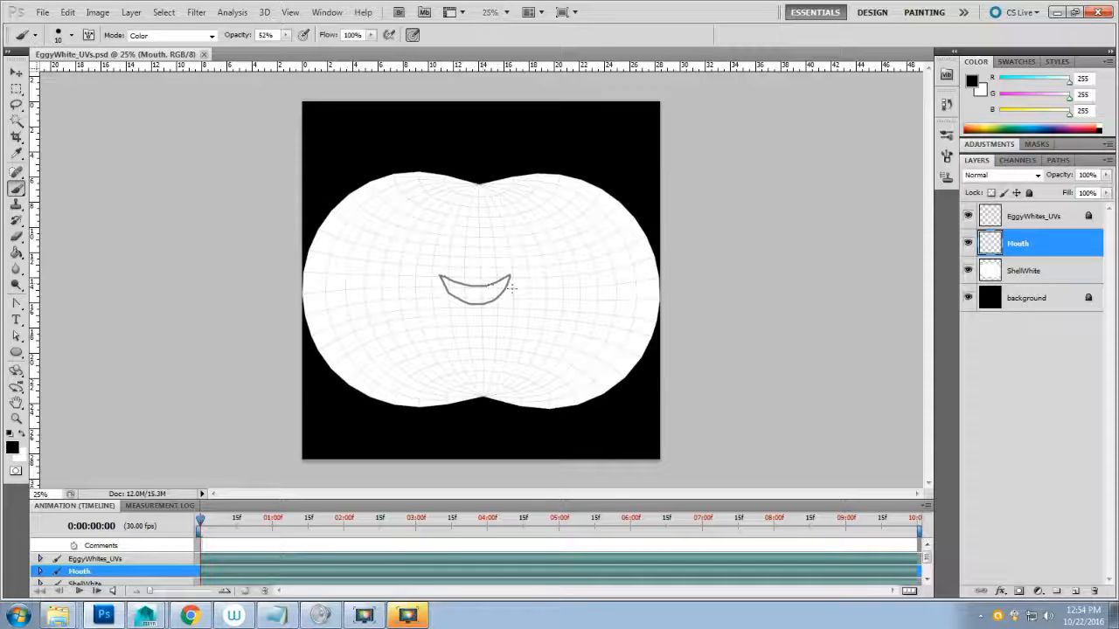
{"action": "left_click", "coordinate": [18, 73]}
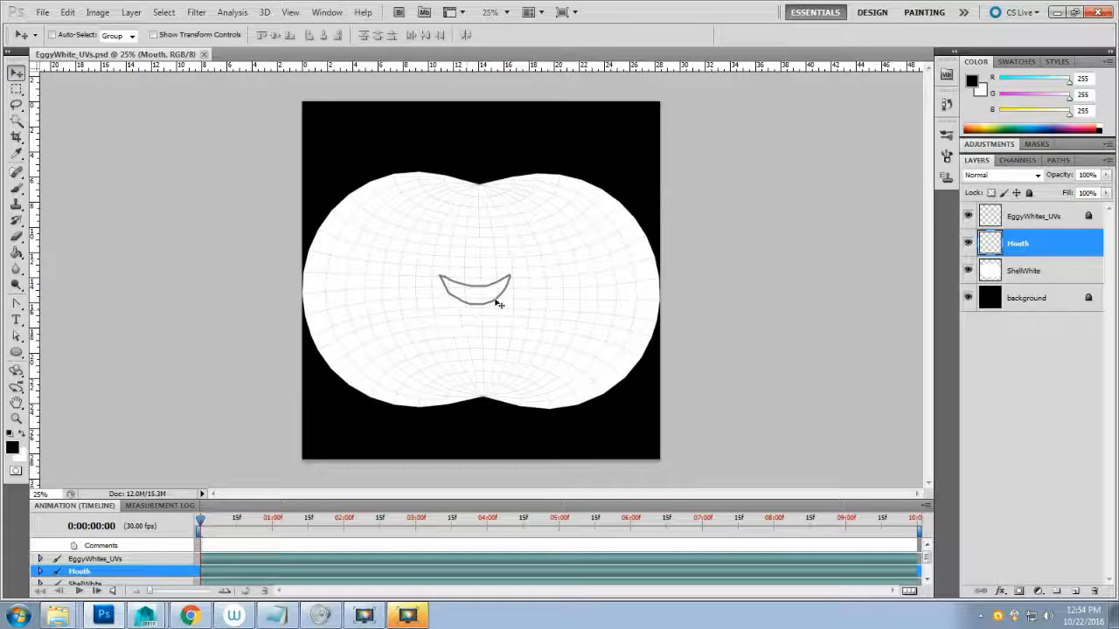
{"action": "left_click_drag", "start_coordinate": [499, 301], "coordinate": [503, 298]}
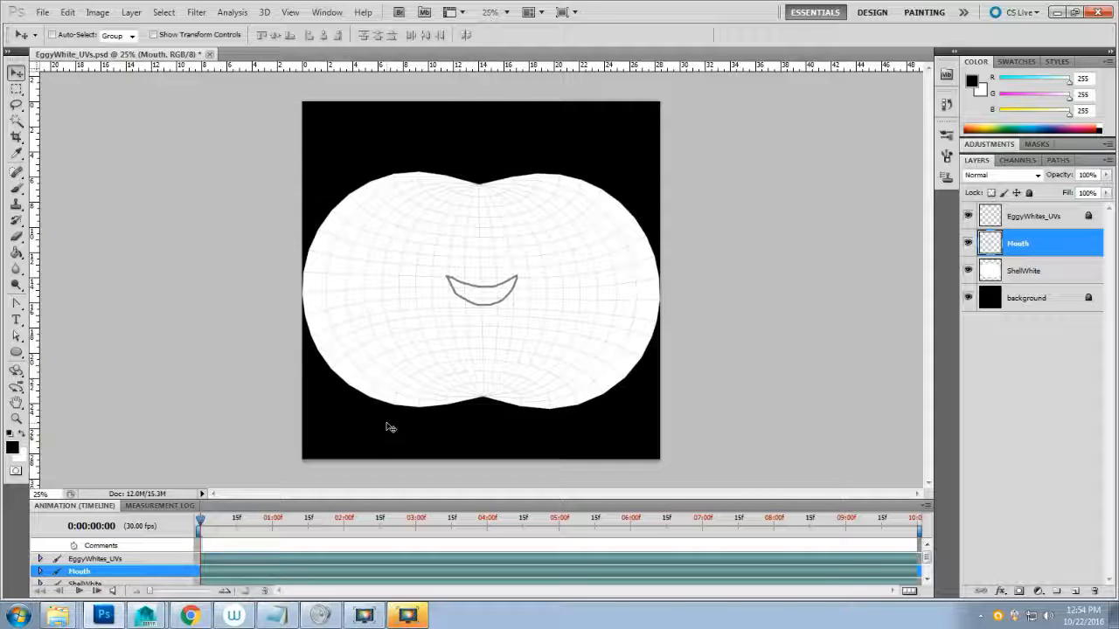
{"action": "key", "text": "Left"}
{"action": "key", "text": "Left"}
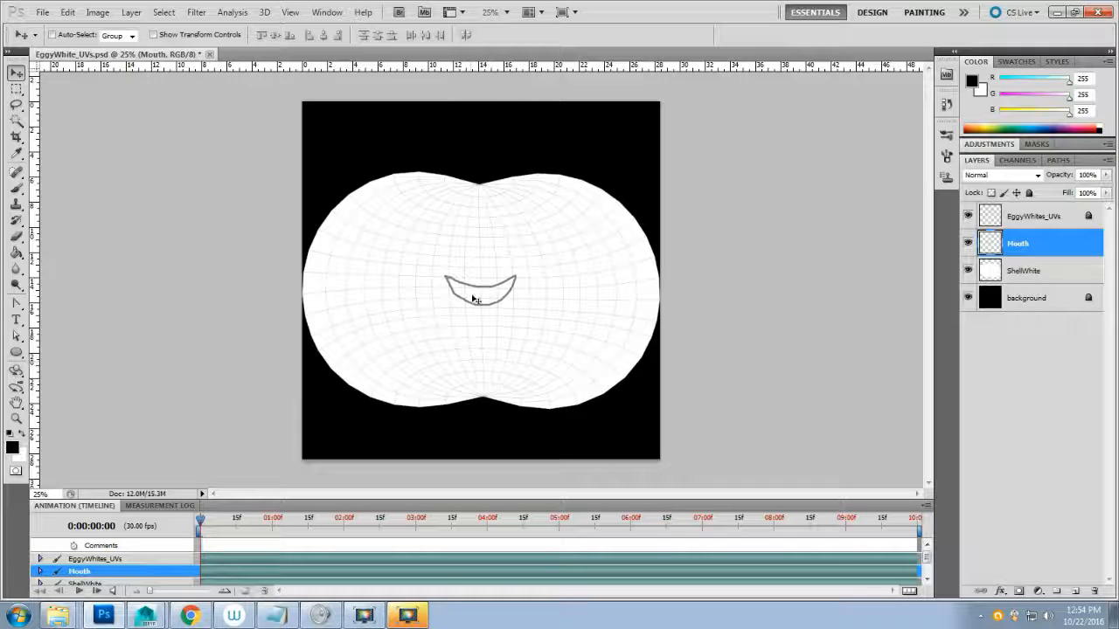
- Add a new layer named Eyes directly above the Mouth layer
{"action": "left_click", "coordinate": [1075, 591]}
{"action": "double_click", "coordinate": [1023, 244]}
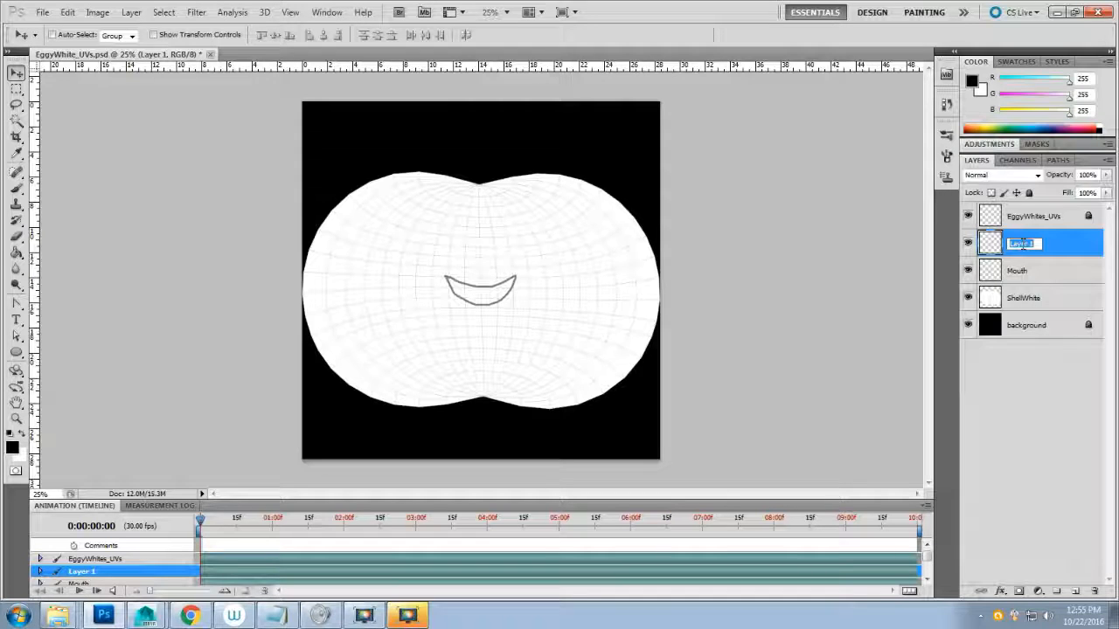
{"action": "type", "text": "Eyes"}
{"action": "key", "text": "Return"}
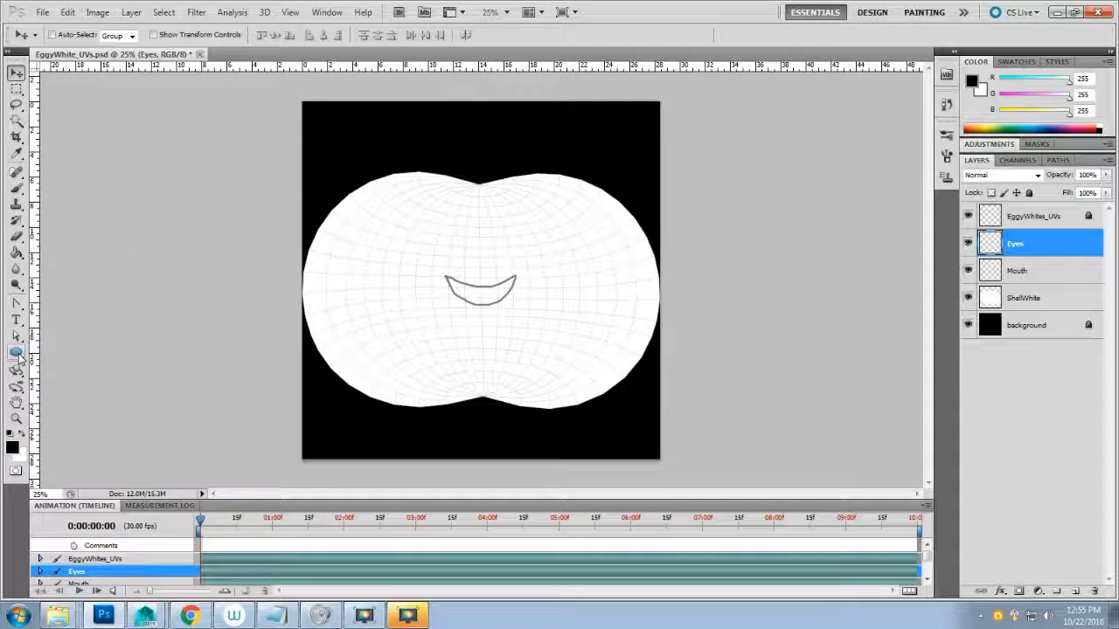
- Make an upright elliptical marquee selection for the left eye, just above the left half of the mouth
{"action": "left_click", "coordinate": [17, 353]}
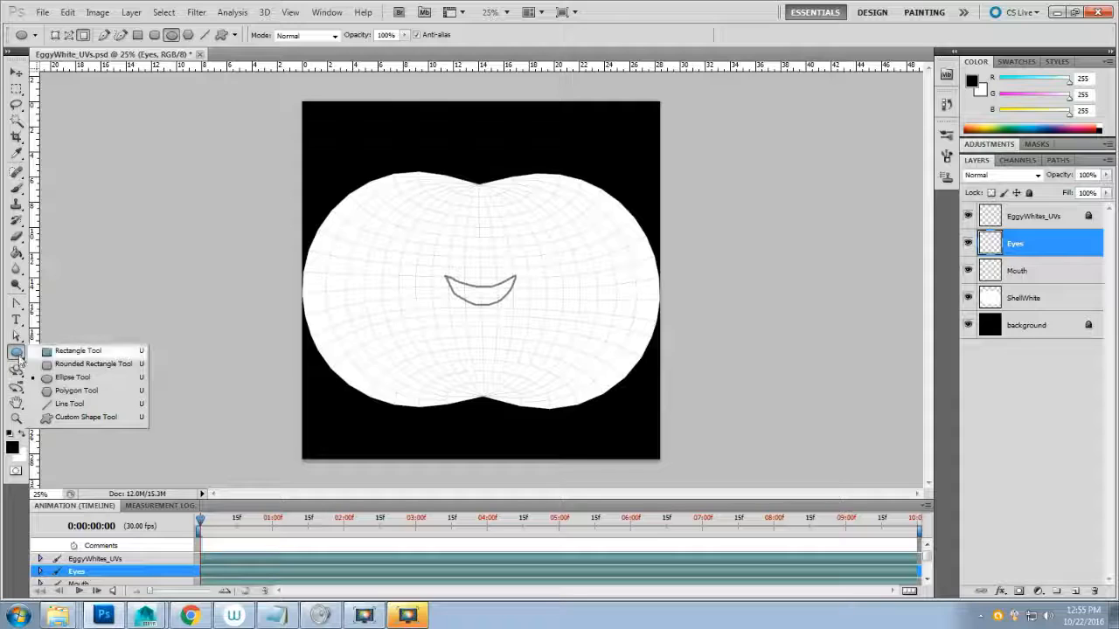
{"action": "left_click", "coordinate": [108, 379]}
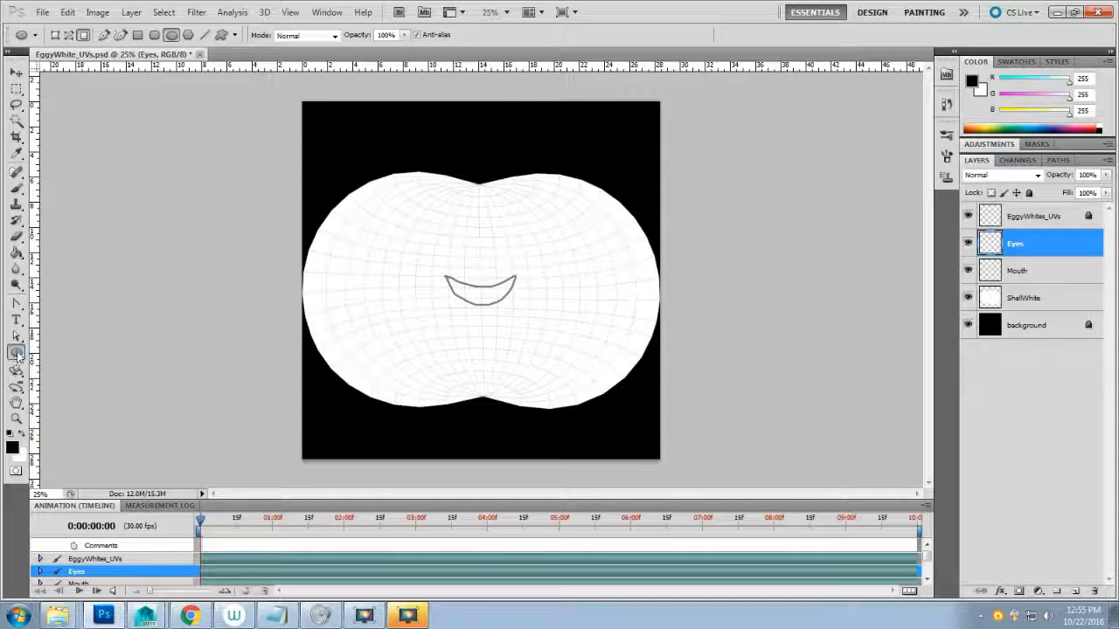
{"action": "left_click", "coordinate": [18, 90]}
{"action": "left_click", "coordinate": [66, 103]}
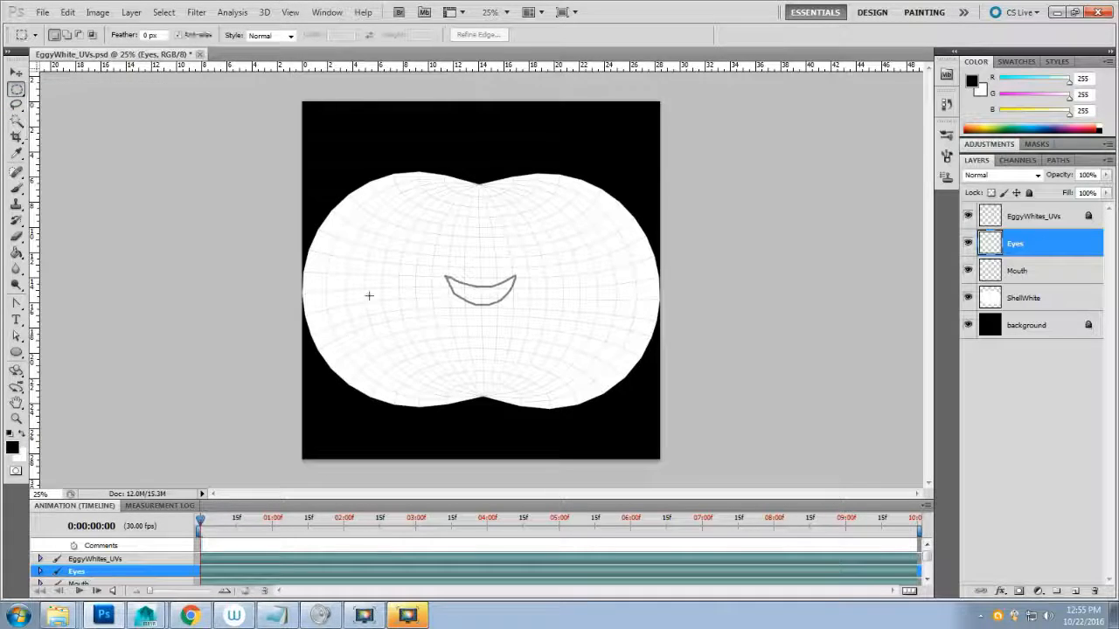
{"action": "left_click_drag", "start_coordinate": [440, 216], "coordinate": [471, 259]}
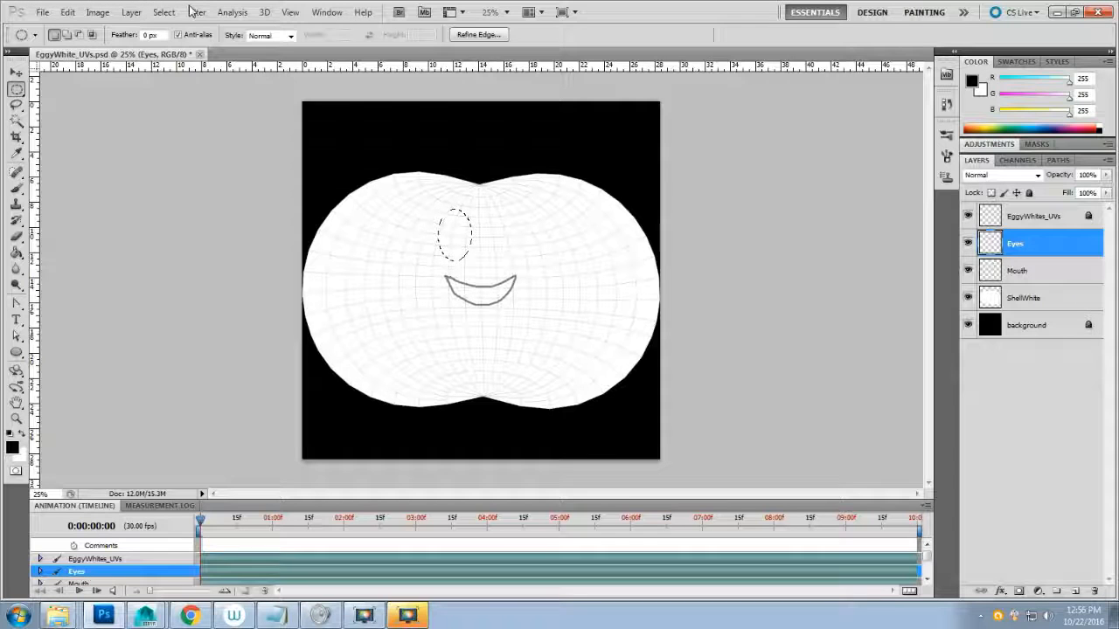
- Stroke the eye selection on the Eyes layer with a centered black 10 px outline, and deselect it
{"action": "left_click", "coordinate": [157, 13]}
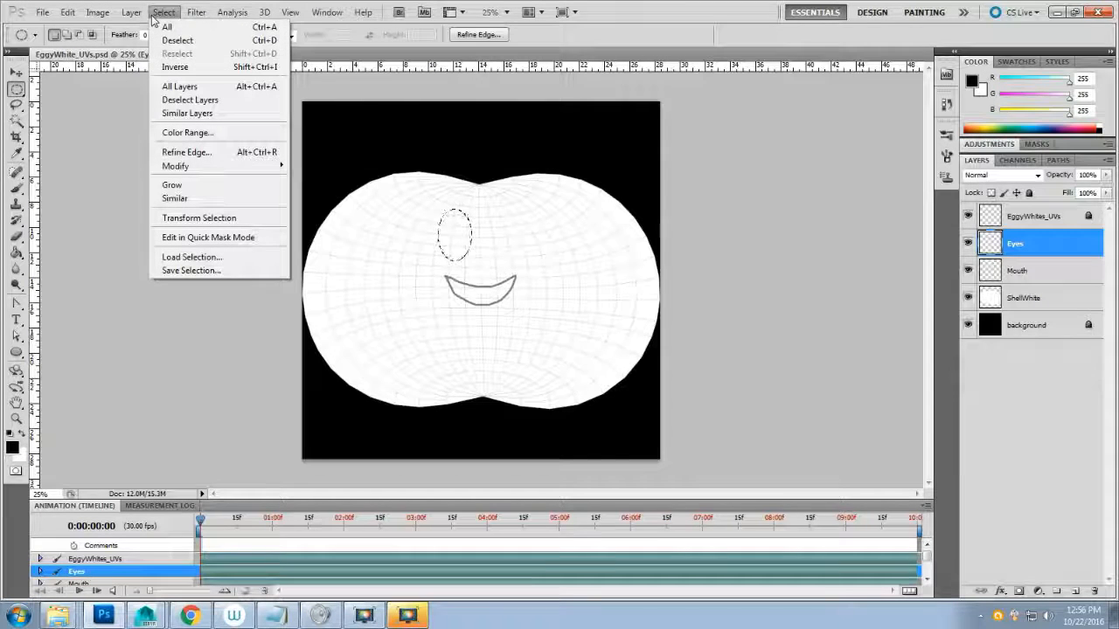
{"action": "mouse_move", "coordinate": [66, 14]}
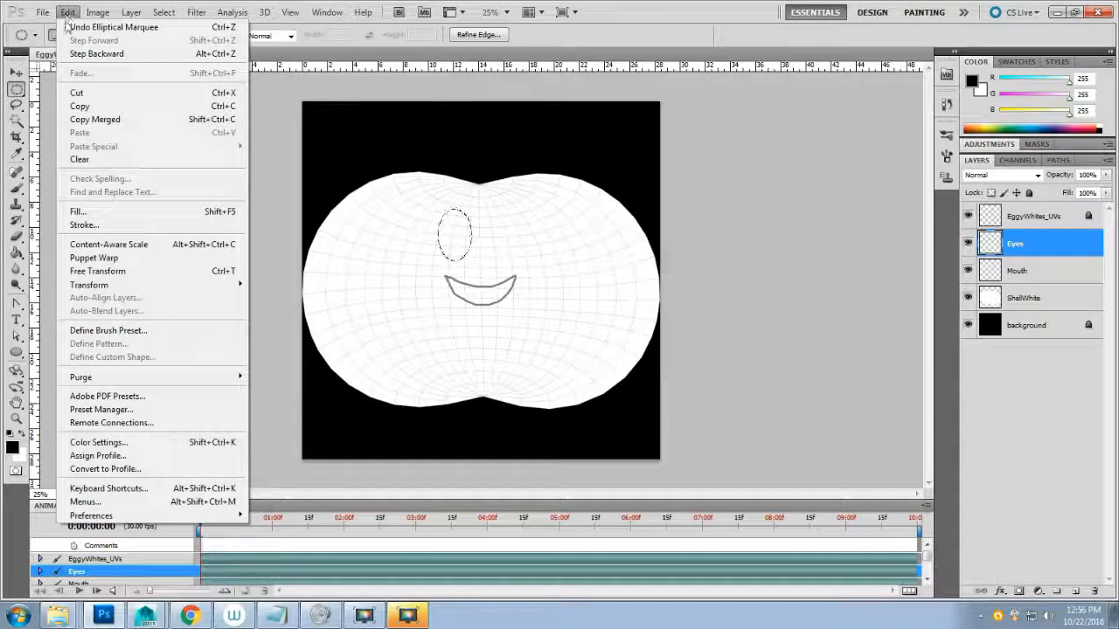
{"action": "left_click", "coordinate": [155, 225]}
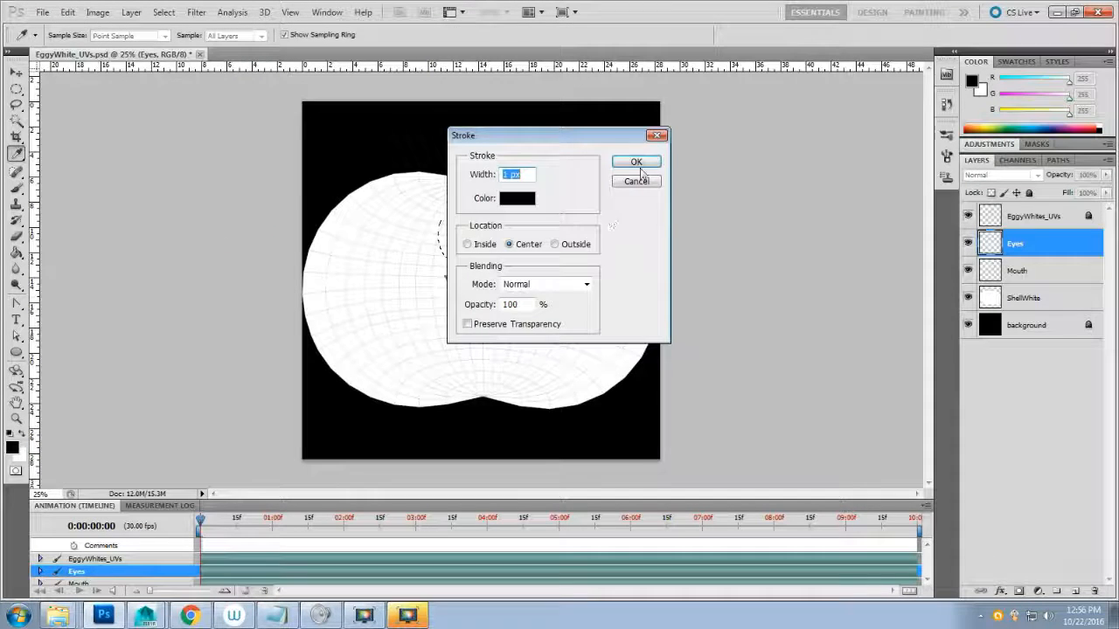
{"action": "left_click_drag", "start_coordinate": [544, 142], "coordinate": [754, 148]}
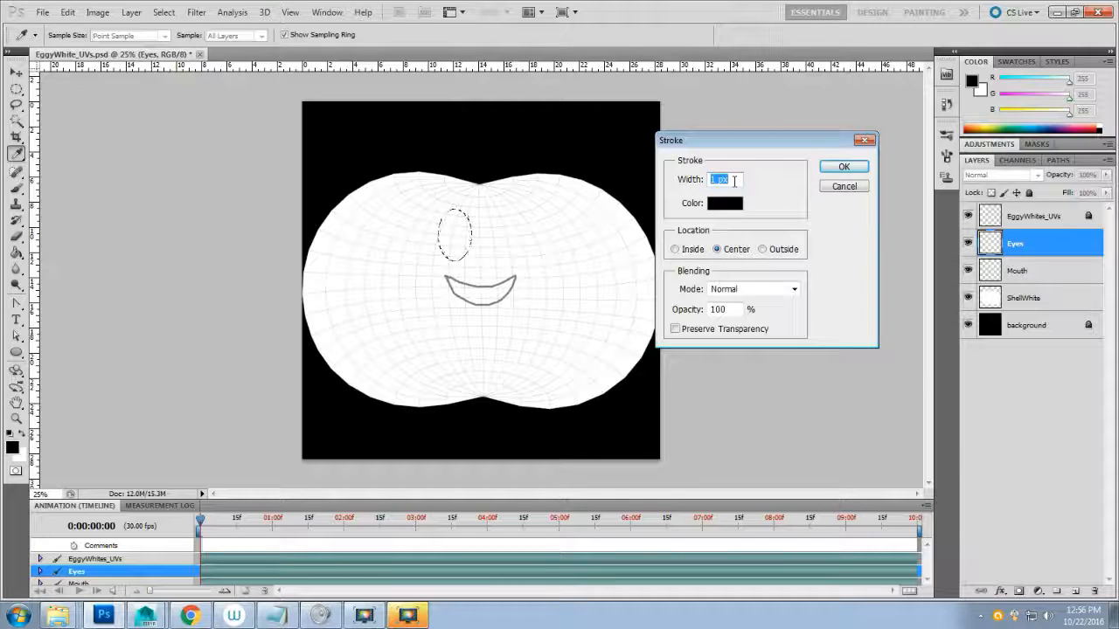
{"action": "type", "text": "10"}
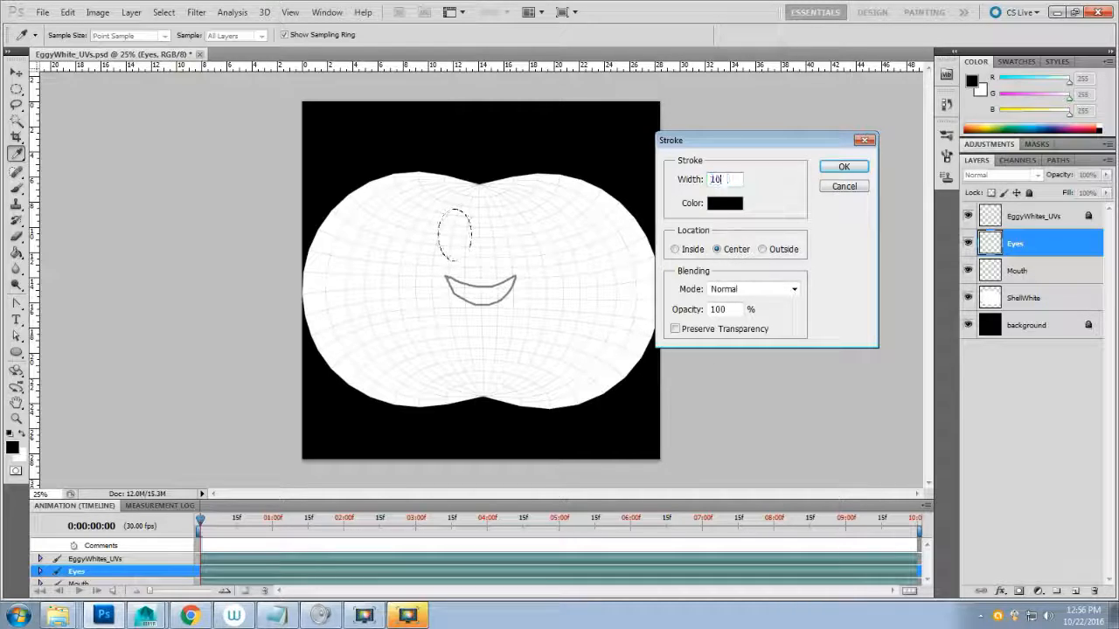
{"action": "left_click", "coordinate": [841, 170]}
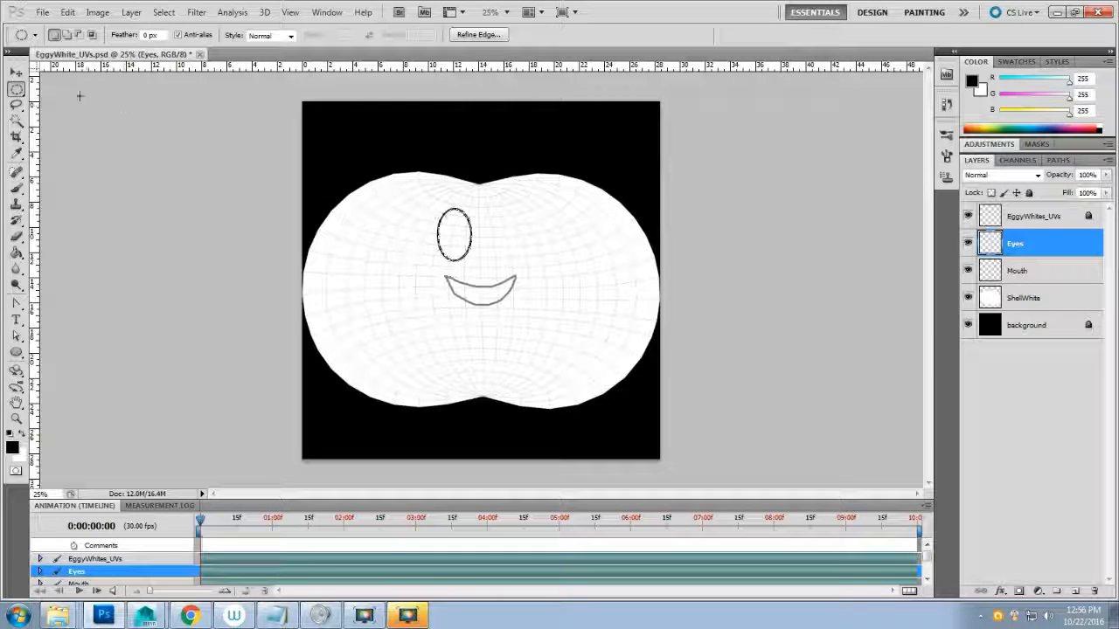
{"action": "key", "text": "ctrl+d"}
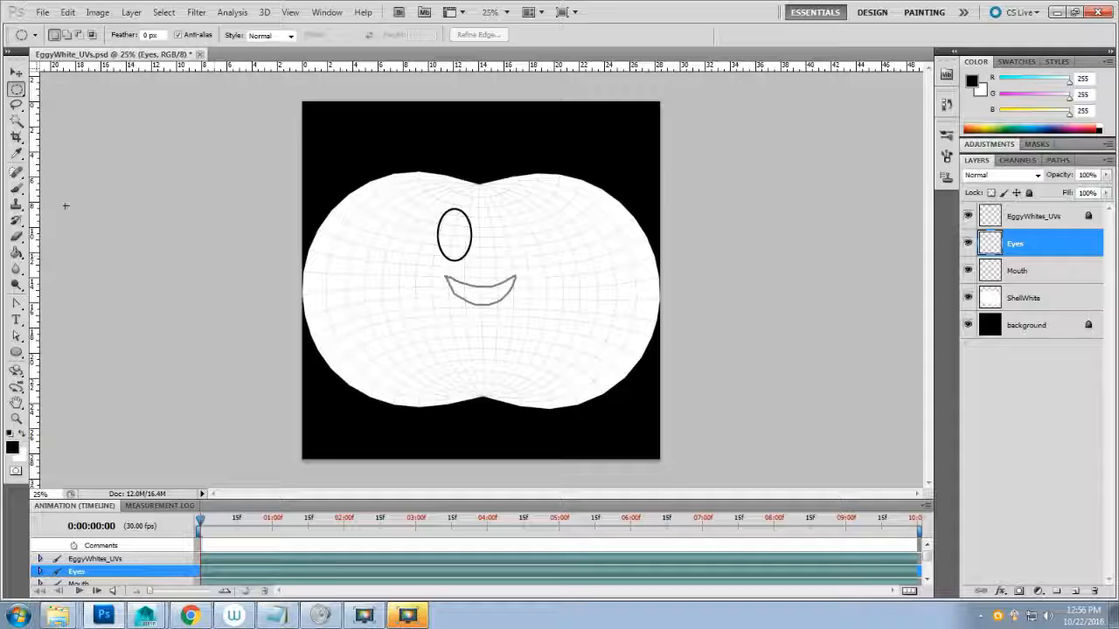
- Set the hard round brush size to 95 px at 100% hardness
{"action": "left_click", "coordinate": [16, 189]}
{"action": "right_click", "coordinate": [435, 256]}
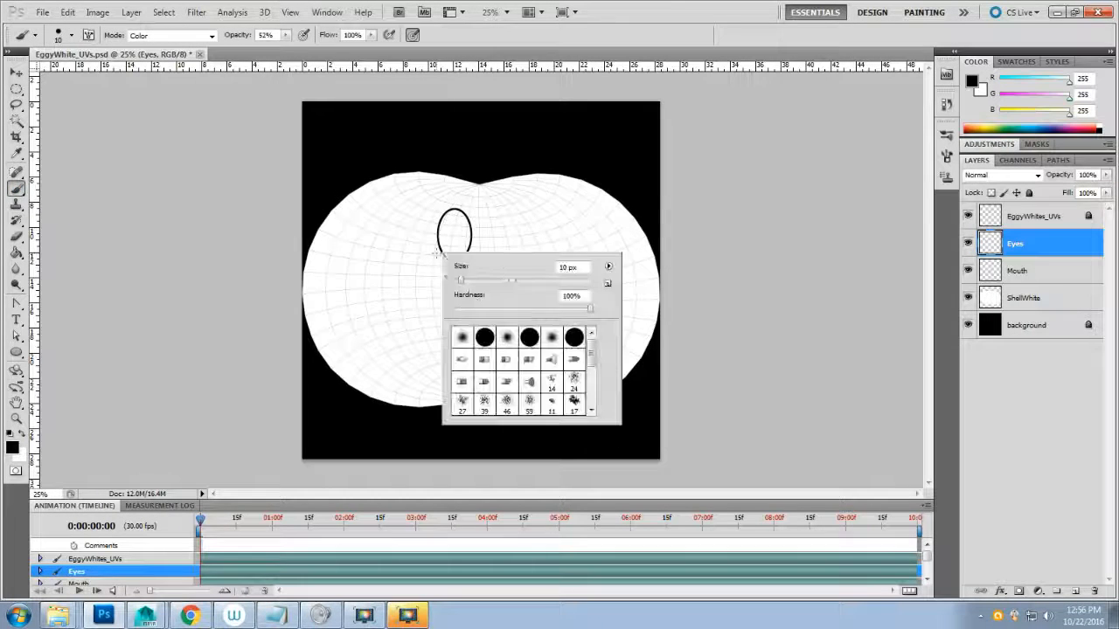
{"action": "left_click", "coordinate": [479, 280]}
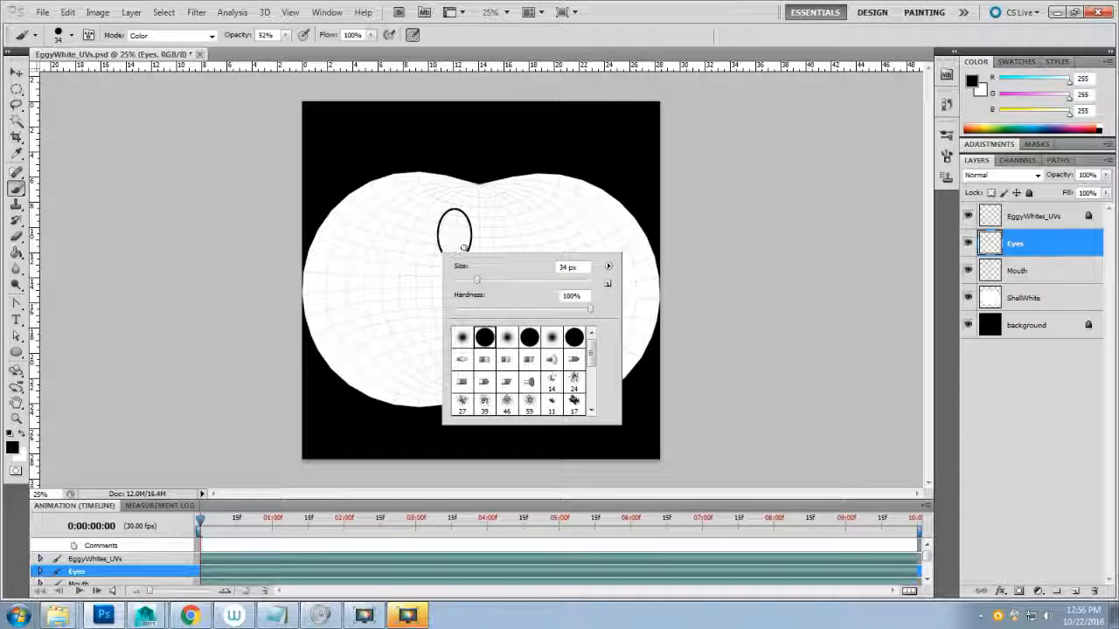
{"action": "left_click", "coordinate": [504, 281]}
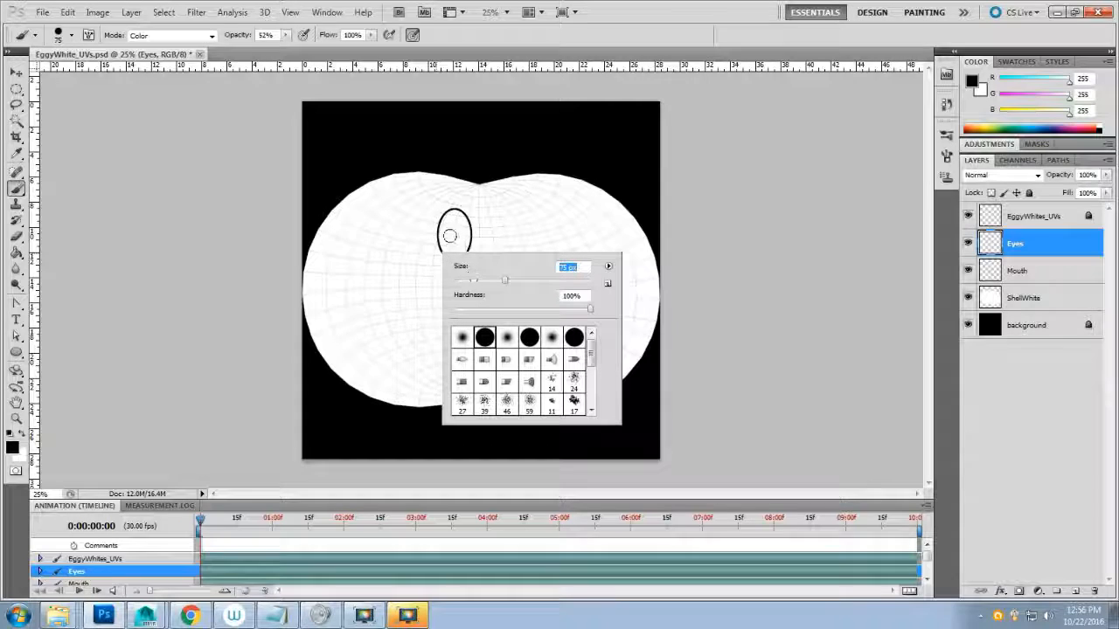
{"action": "left_click", "coordinate": [518, 281]}
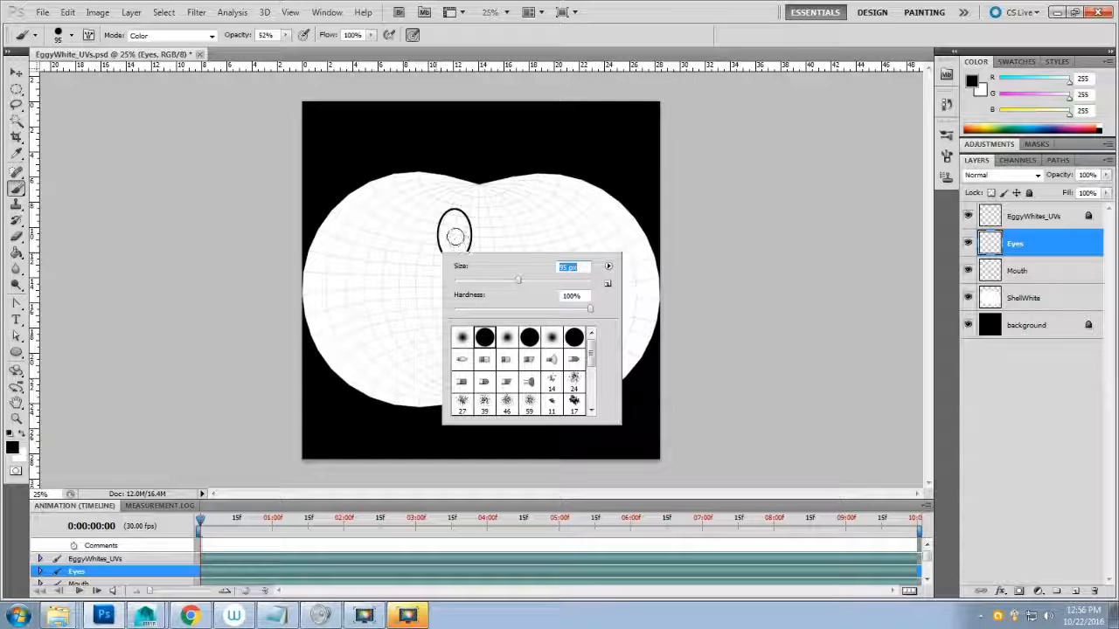
{"action": "left_click", "coordinate": [206, 248]}
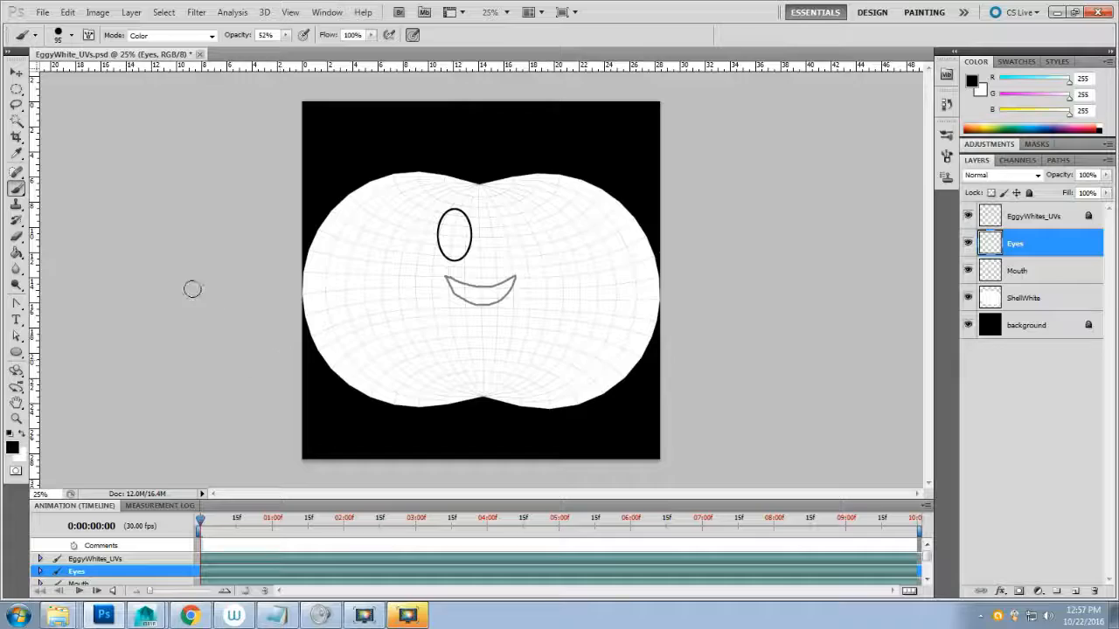
- Create a new layer group directly above the Eyes layer and name it Eye
{"action": "key", "text": "ctrl+plus"}
{"action": "key", "text": "ctrl+plus"}
{"action": "key", "text": "ctrl+plus"}
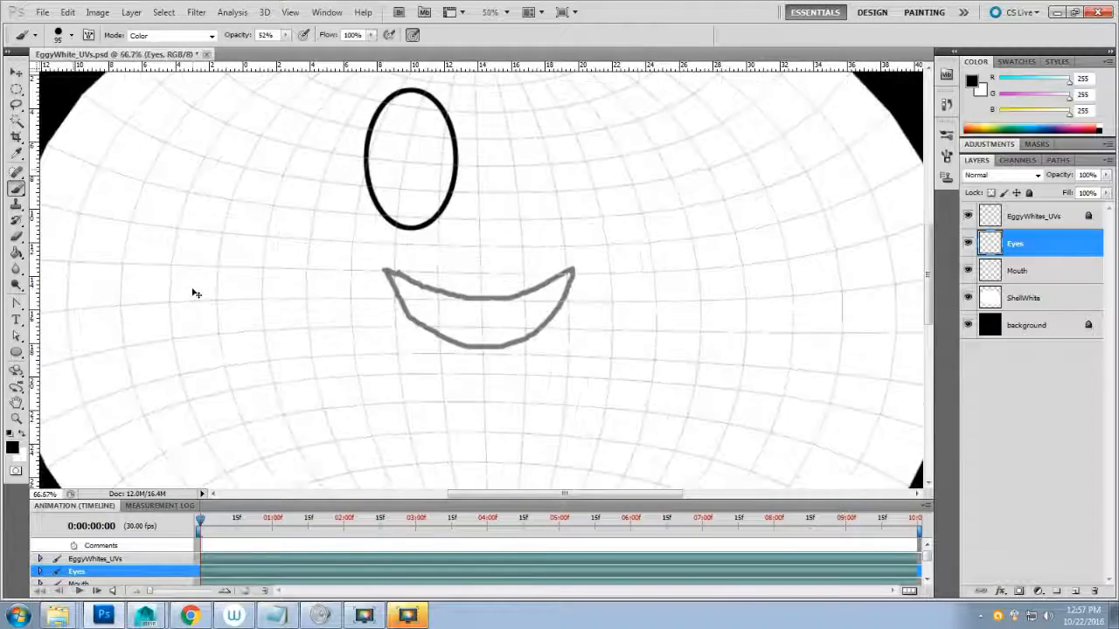
{"action": "scroll", "coordinate": [222, 272], "scroll_direction": "up", "scroll_amount": 4}
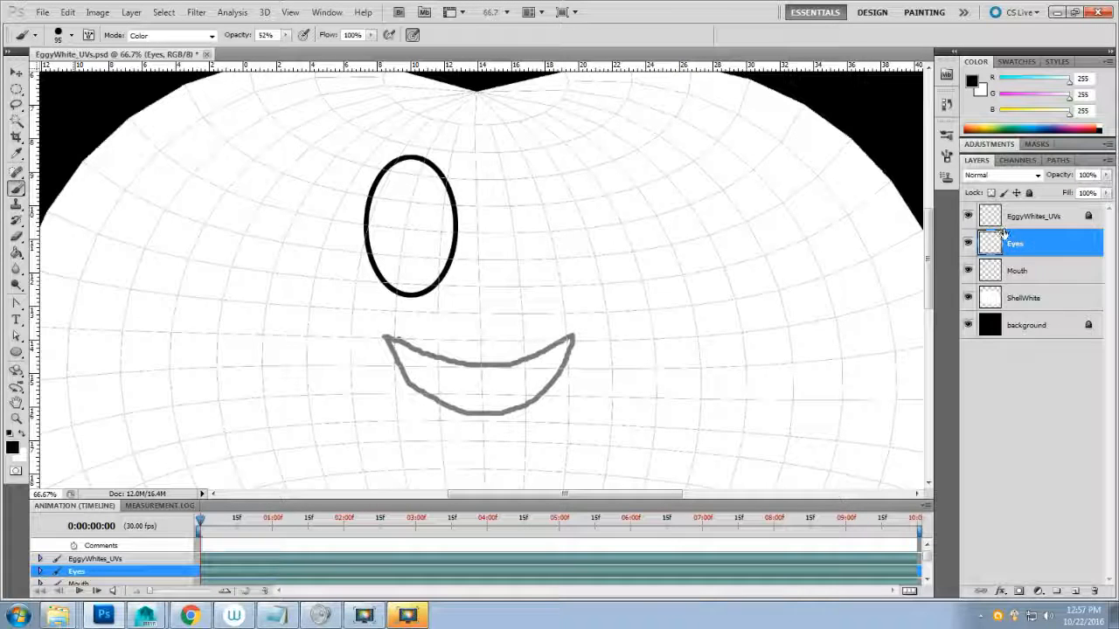
{"action": "left_click", "coordinate": [1021, 271]}
{"action": "left_click", "coordinate": [1016, 246]}
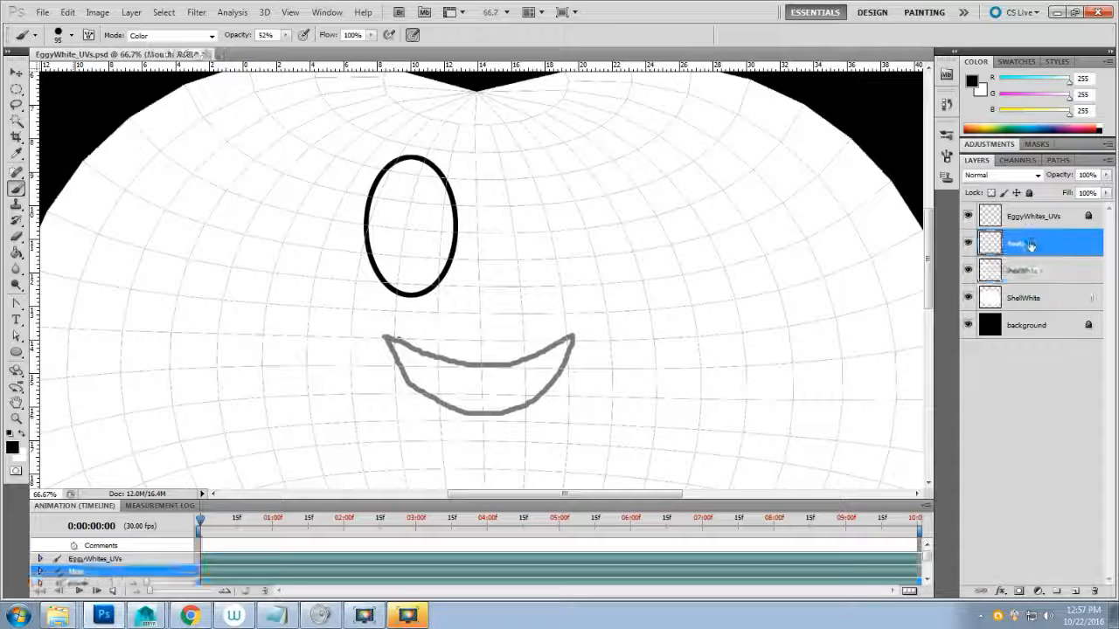
{"action": "left_click", "coordinate": [1057, 592]}
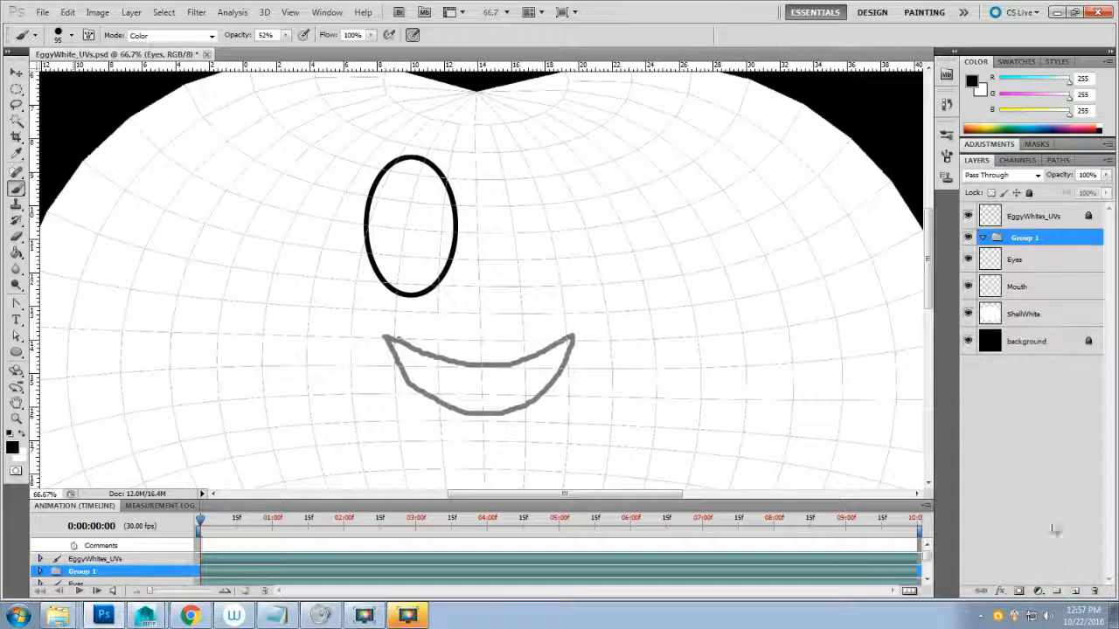
{"action": "double_click", "coordinate": [1020, 243]}
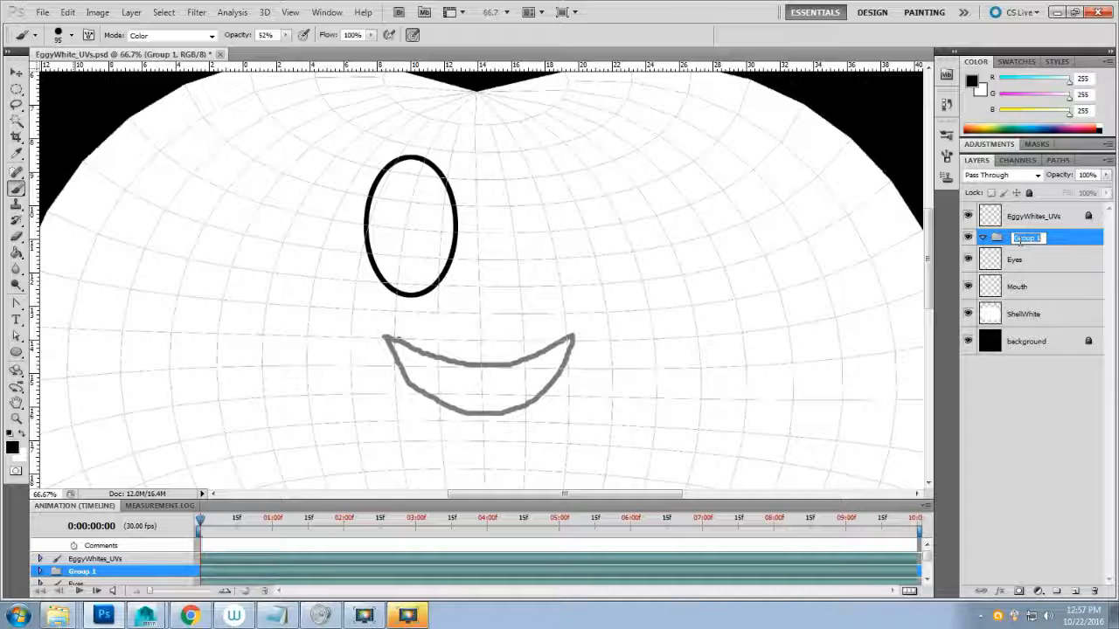
{"action": "key", "text": "Return"}
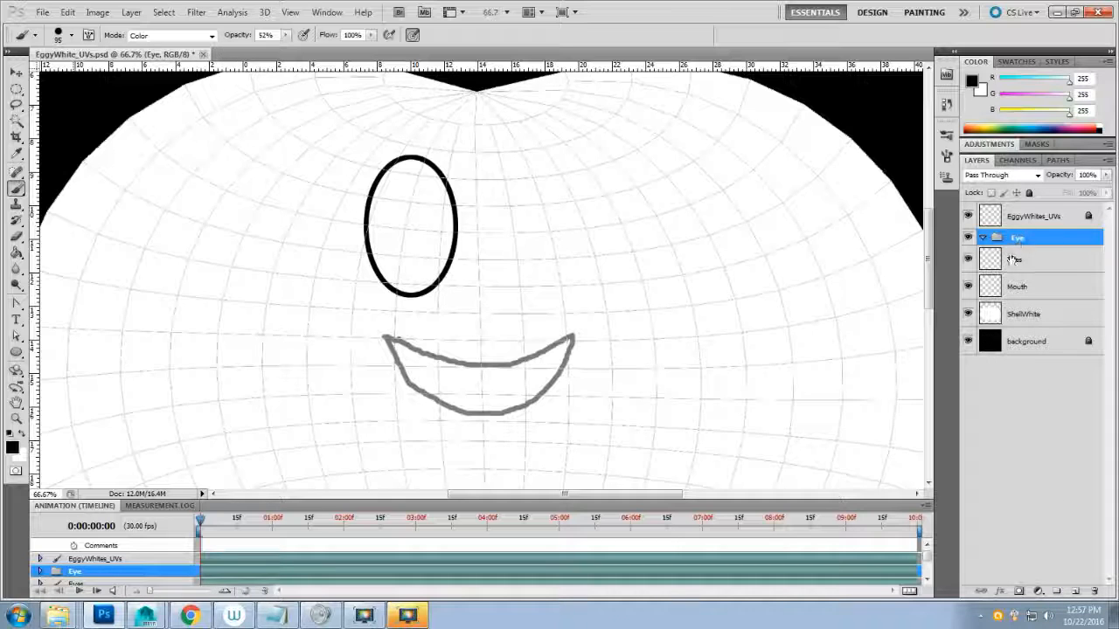
- Move the Eyes layer into the Eye group and rename it EyesOutline
{"action": "left_click", "coordinate": [1029, 262]}
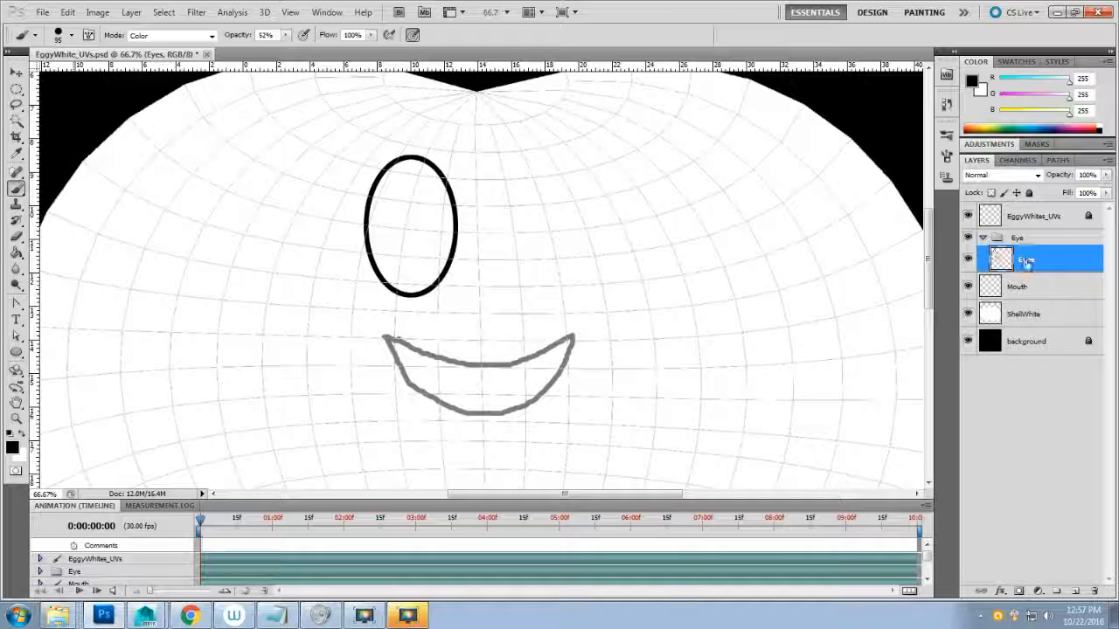
{"action": "double_click", "coordinate": [1026, 261]}
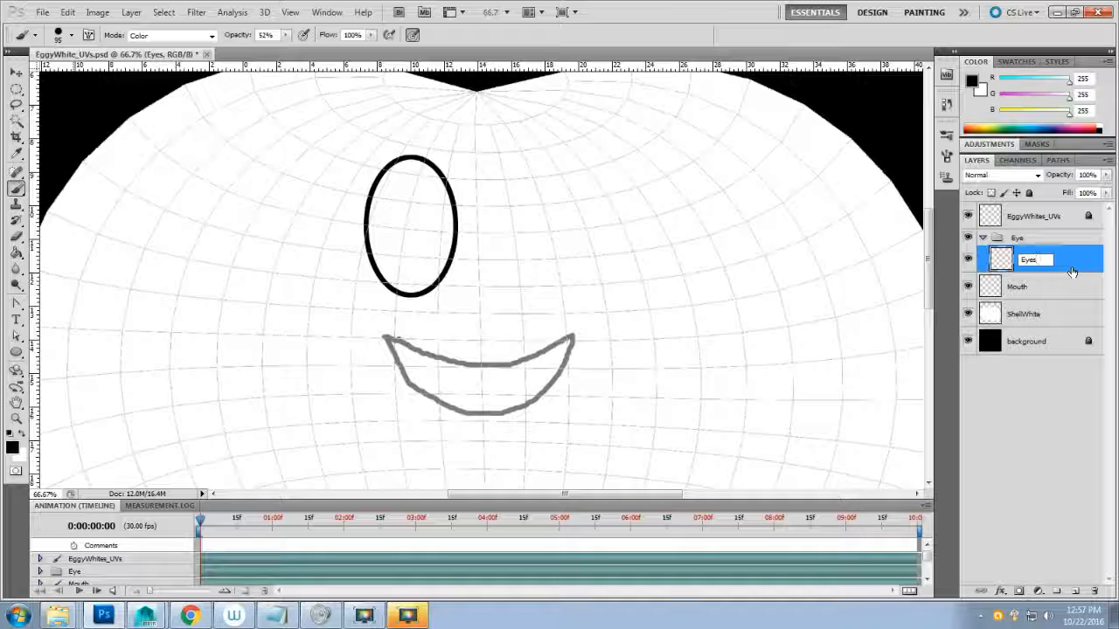
{"action": "type", "text": "Outline"}
{"action": "key", "text": "Return"}
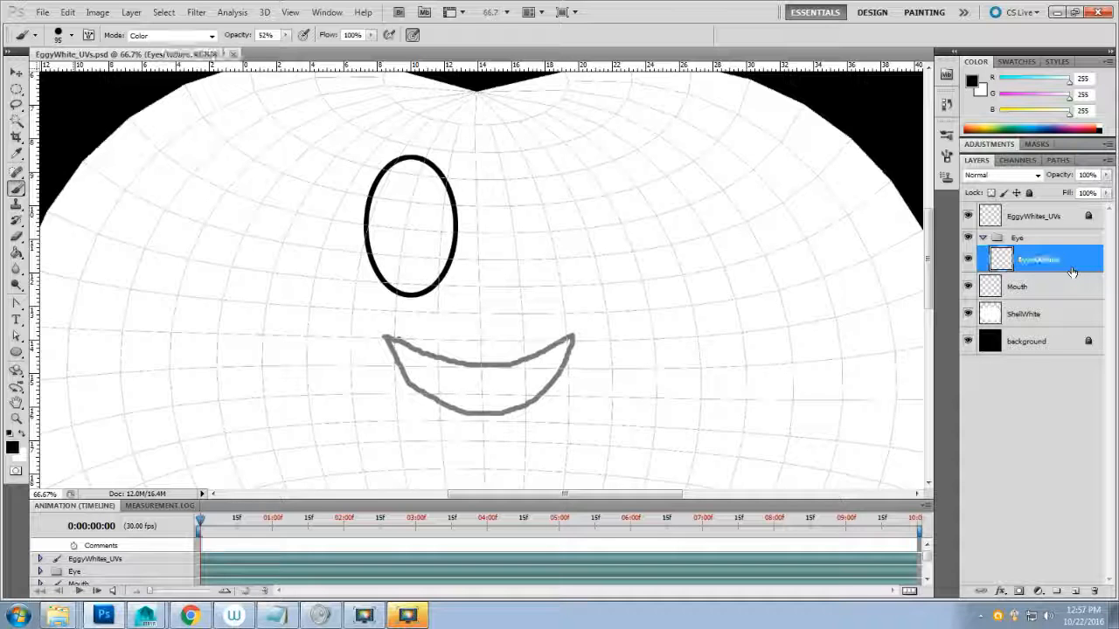
- Duplicate the EyesOutline layer as pupil and move the copy straight down so its upper part overlaps the lower half of the eye outline
{"action": "key", "text": "v"}
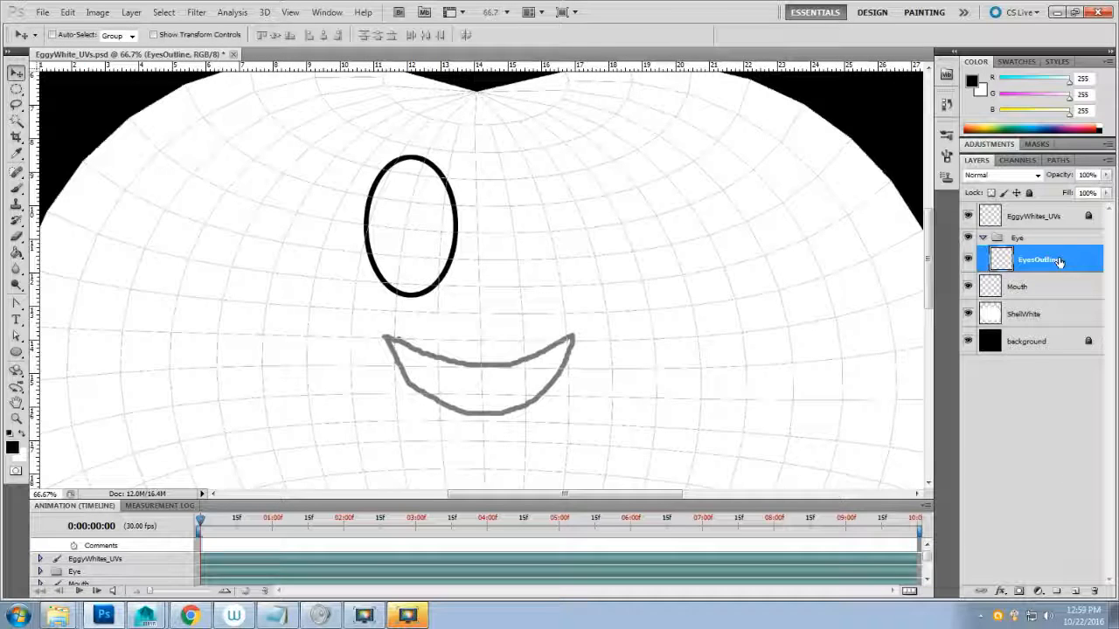
{"action": "left_click_drag", "start_coordinate": [1059, 262], "coordinate": [1056, 276], "text": "alt"}
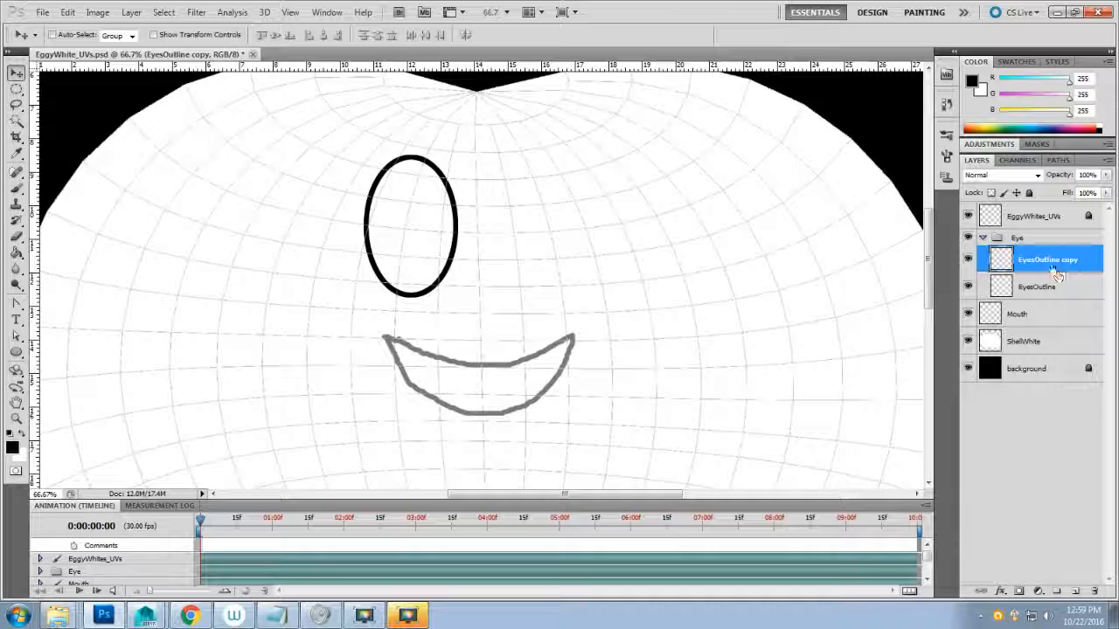
{"action": "double_click", "coordinate": [1049, 259]}
{"action": "type", "text": "pupil"}
{"action": "key", "text": "Return"}
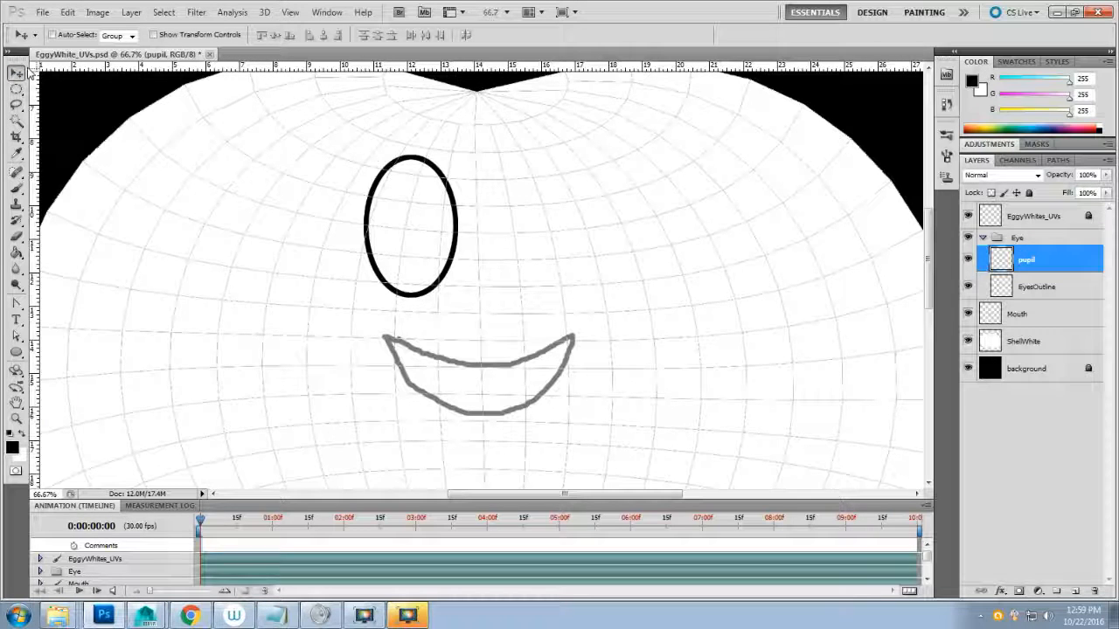
{"action": "left_click_drag", "start_coordinate": [429, 205], "coordinate": [421, 265]}
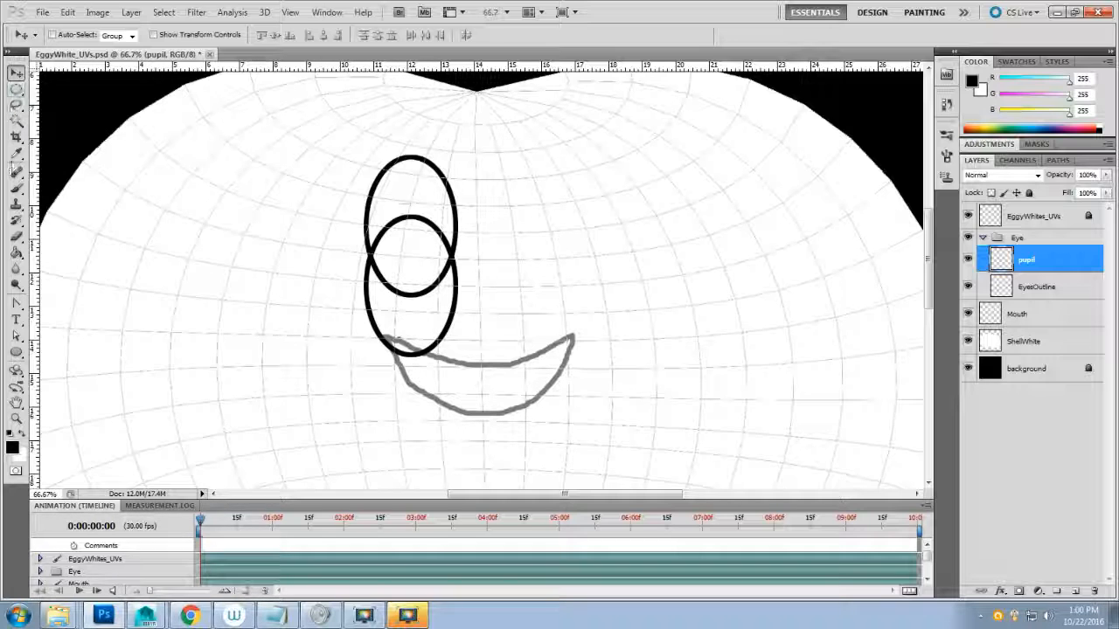
- With a 10 px hard brush, trace the eye's lower arc on the pupil layer between the crossings of the two outlines
{"action": "left_click", "coordinate": [15, 187]}
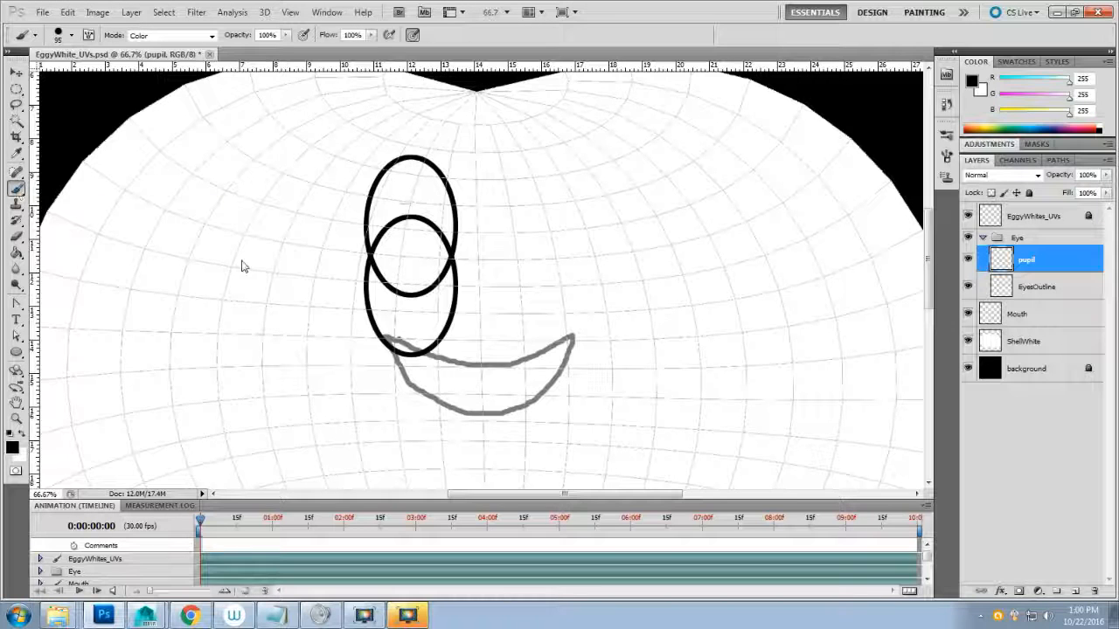
{"action": "right_click", "coordinate": [361, 295]}
{"action": "left_click_drag", "start_coordinate": [404, 320], "coordinate": [385, 325]}
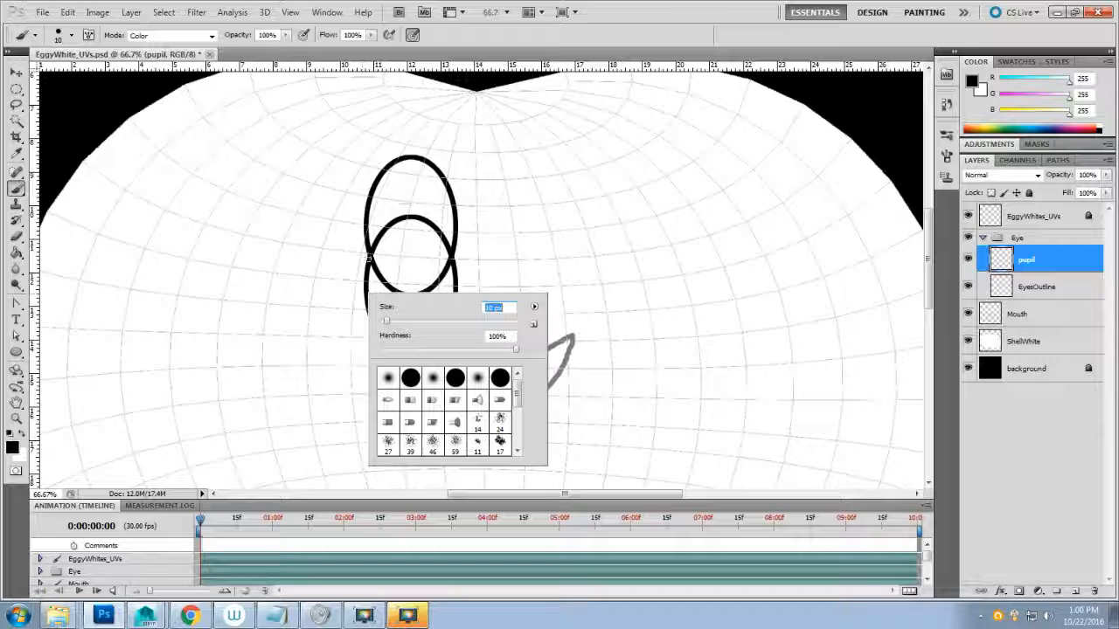
{"action": "key", "text": "Return"}
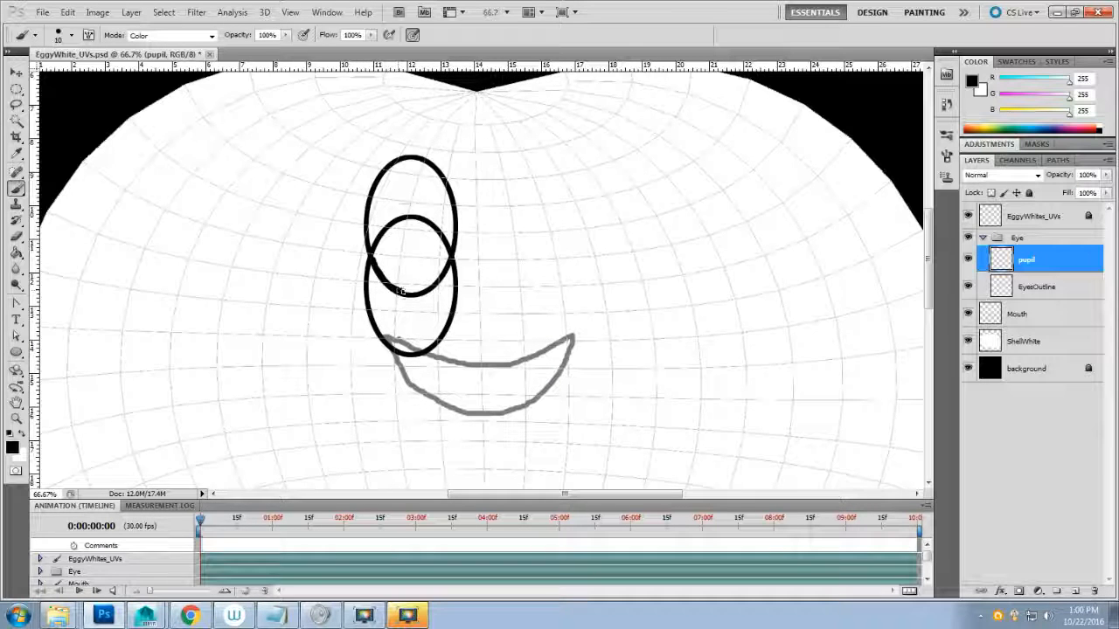
{"action": "left_click_drag", "start_coordinate": [410, 292], "coordinate": [450, 257]}
- Switch to the Paint Bucket with the black foreground color for filling on the pupil layer
{"action": "left_click", "coordinate": [17, 253]}
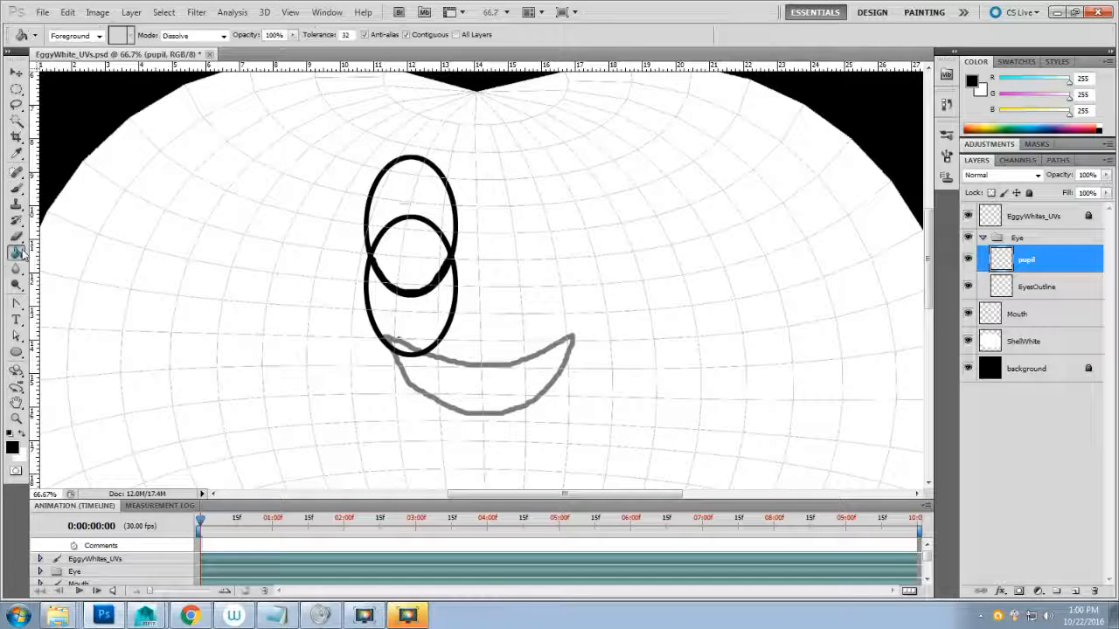
- Fill the pupil circle with black on the pupil layer and clear the selection
{"action": "left_click", "coordinate": [393, 255]}
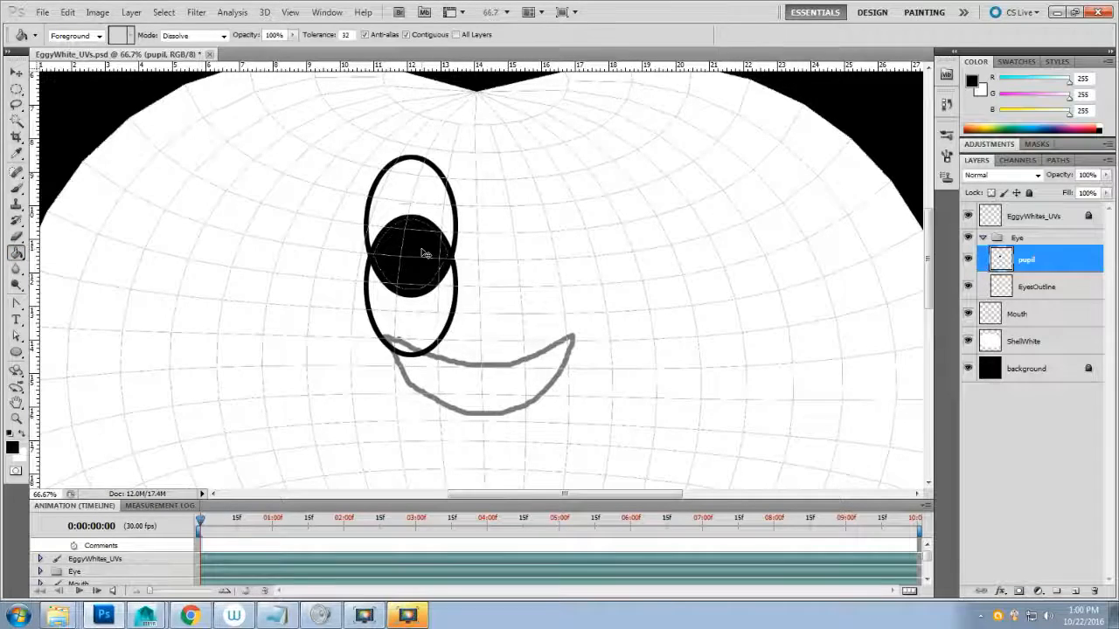
{"action": "key", "text": "ctrl+plus"}
{"action": "key", "text": "ctrl+plus"}
{"action": "key", "text": "ctrl+plus"}
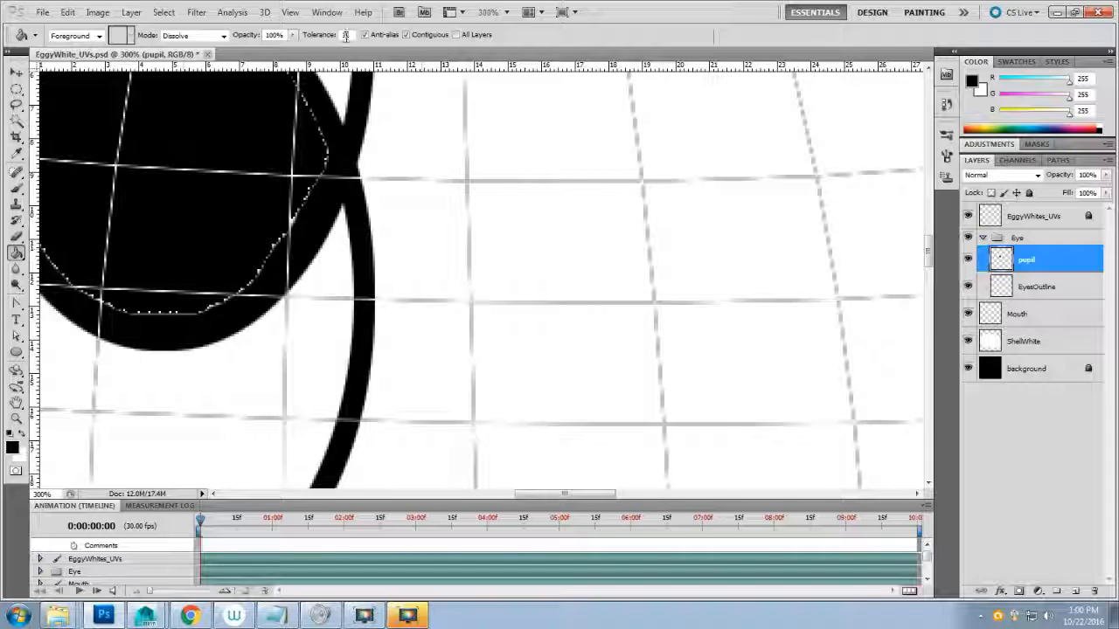
{"action": "scroll", "coordinate": [209, 182], "scroll_direction": "down", "scroll_amount": 1}
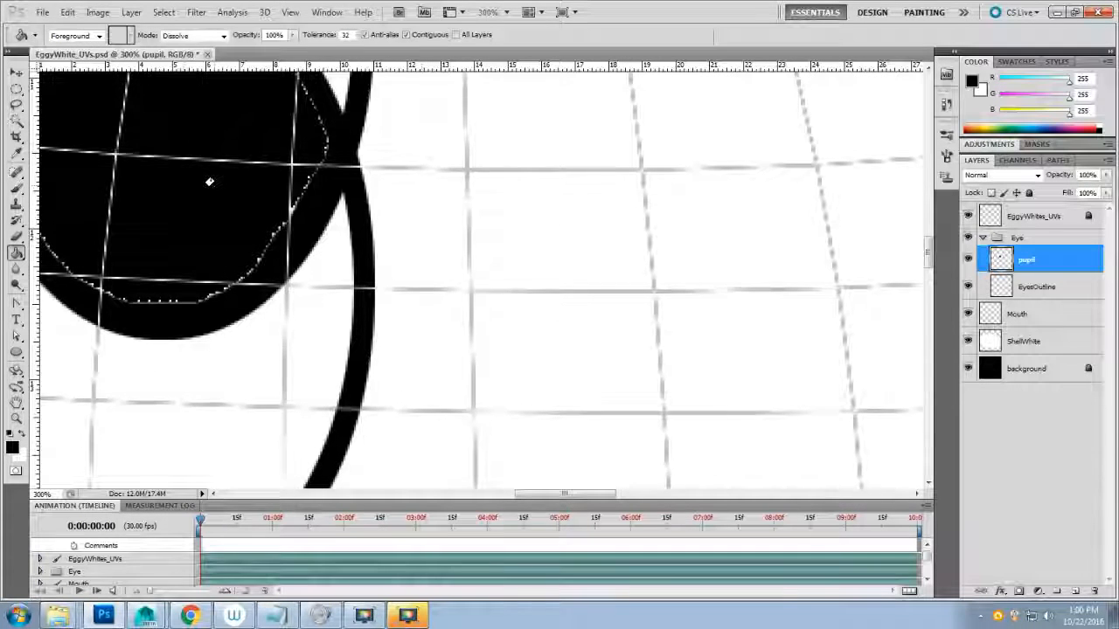
{"action": "scroll", "coordinate": [209, 182], "scroll_direction": "up", "scroll_amount": 2}
{"action": "key", "text": "ctrl+d"}
{"action": "scroll", "coordinate": [197, 165], "scroll_direction": "up", "scroll_amount": 2}
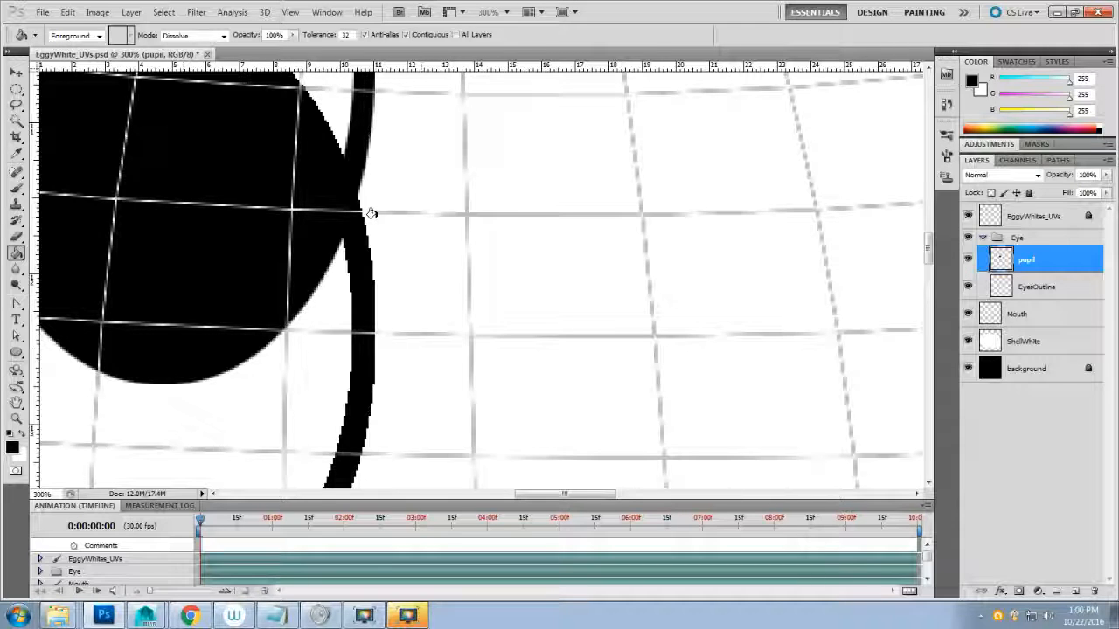
{"action": "key", "text": "ctrl+1"}
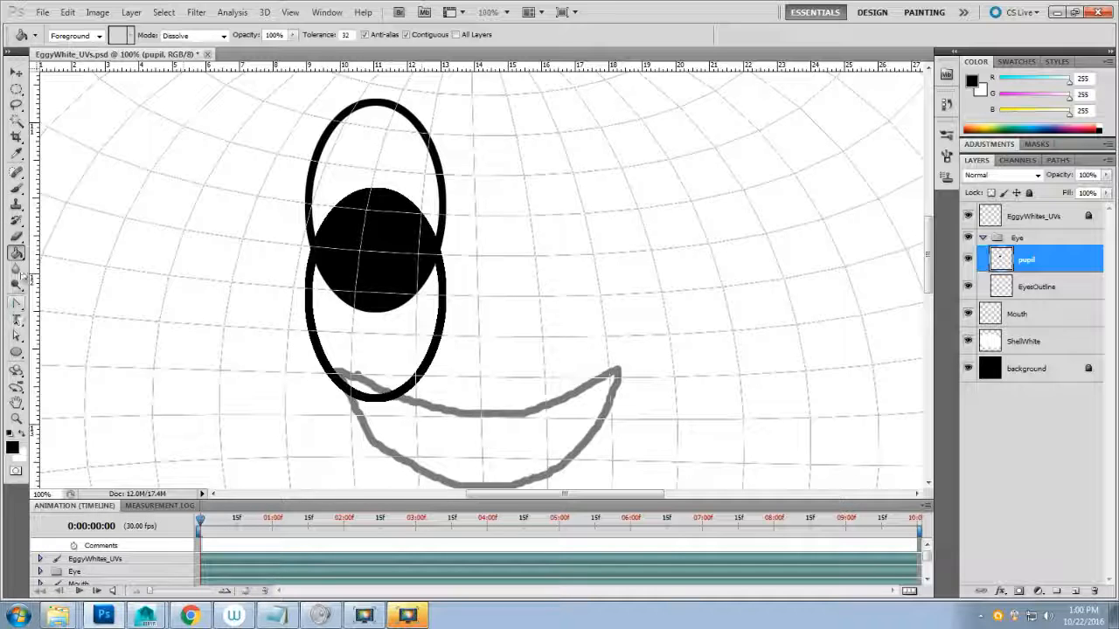
- Erase the leftover lower oval outline around and beneath the pupil with the 27 px Eraser
{"action": "left_click", "coordinate": [16, 236]}
{"action": "mouse_move", "coordinate": [310, 284]}
{"action": "left_mouse_down"}
{"action": "mouse_move", "coordinate": [303, 252]}
{"action": "mouse_move", "coordinate": [325, 365]}
{"action": "mouse_move", "coordinate": [358, 395]}
{"action": "mouse_move", "coordinate": [390, 401]}
{"action": "mouse_move", "coordinate": [432, 367]}
{"action": "mouse_move", "coordinate": [447, 255]}
{"action": "left_mouse_up"}
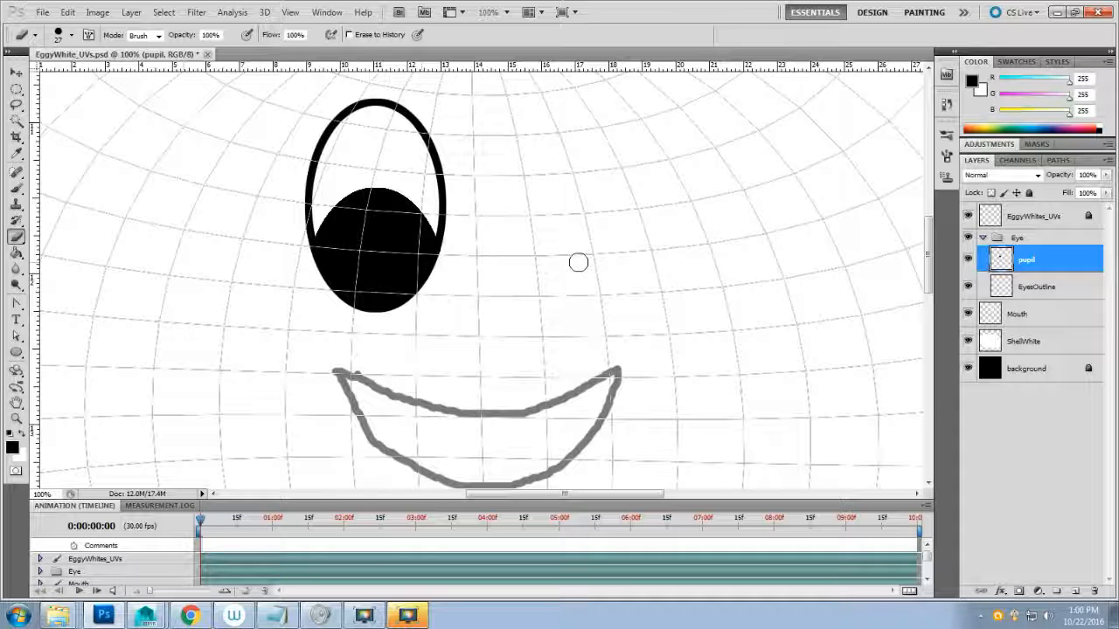
- Hide the ShellWhite layer to check the eye against the black background, and show it again
{"action": "key", "text": "ctrl+minus"}
{"action": "key", "text": "ctrl+minus"}
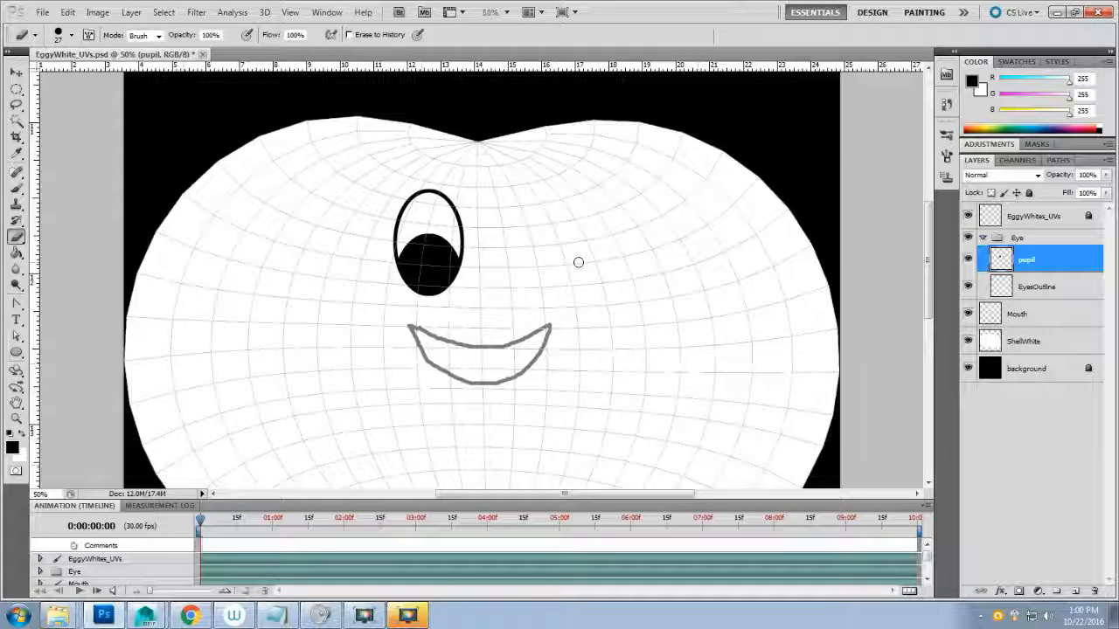
{"action": "left_click", "coordinate": [968, 341]}
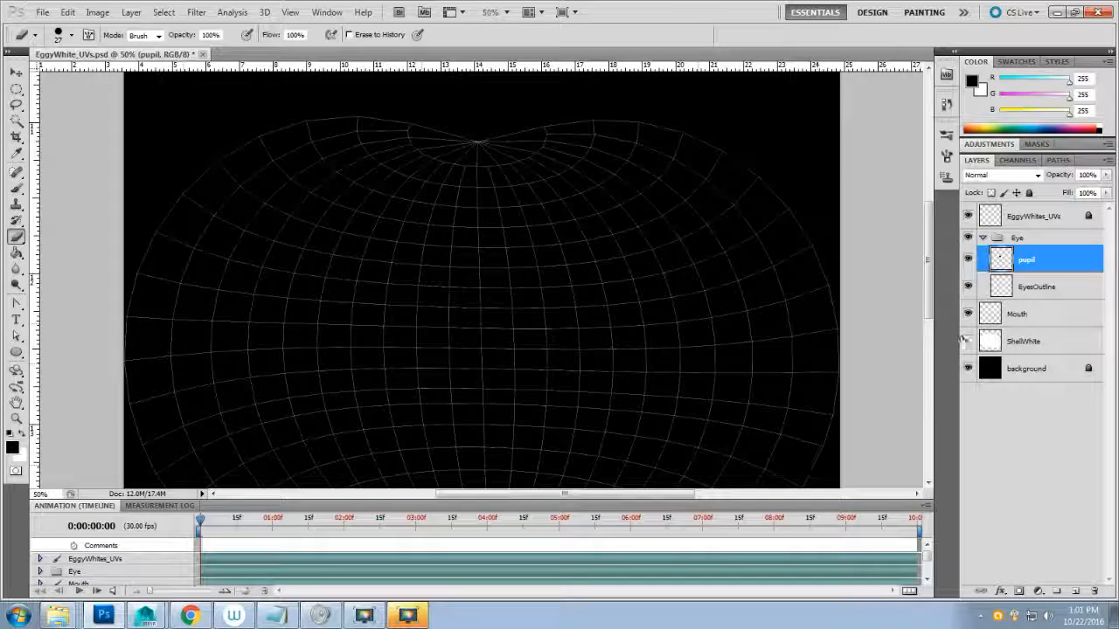
{"action": "left_click", "coordinate": [967, 342]}
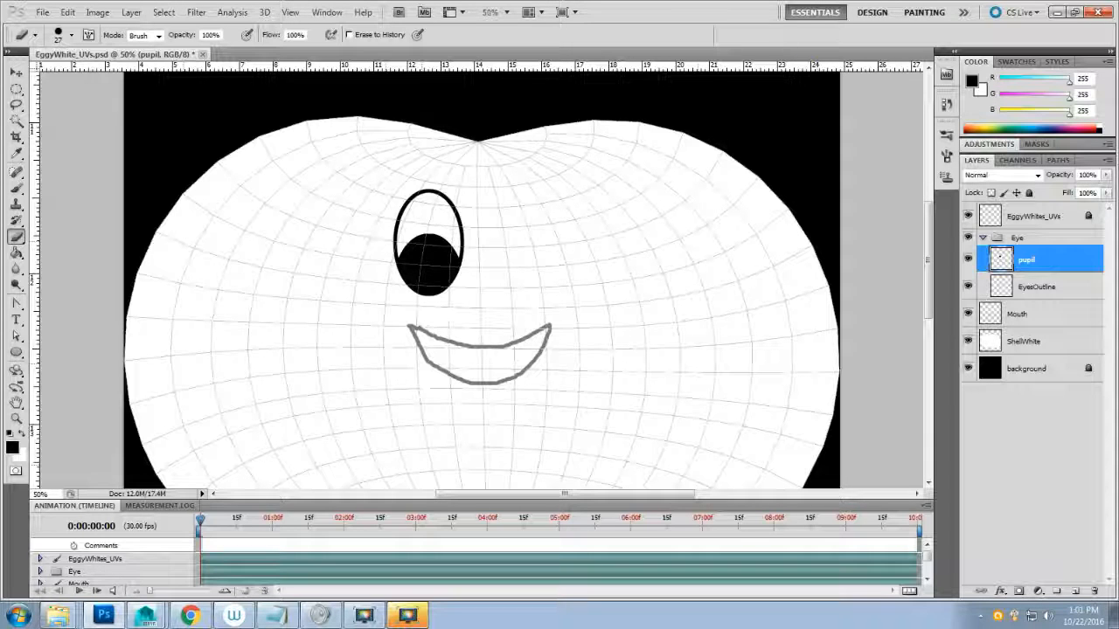
- Add a new layer above the pupil layer and name it highlight
{"action": "left_click", "coordinate": [1075, 595]}
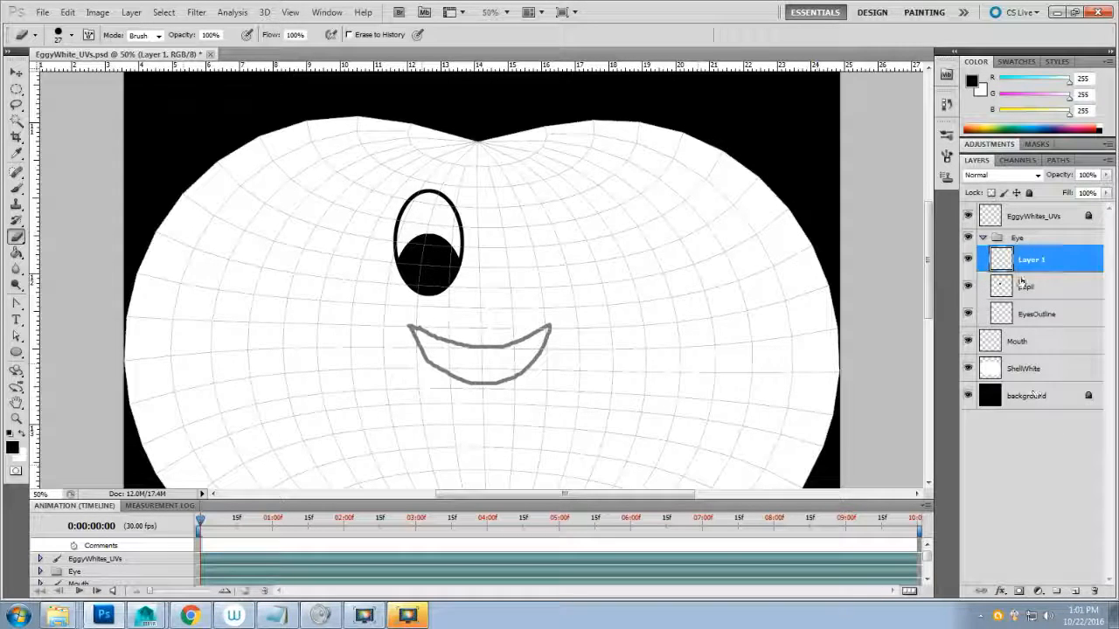
{"action": "double_click", "coordinate": [1030, 259]}
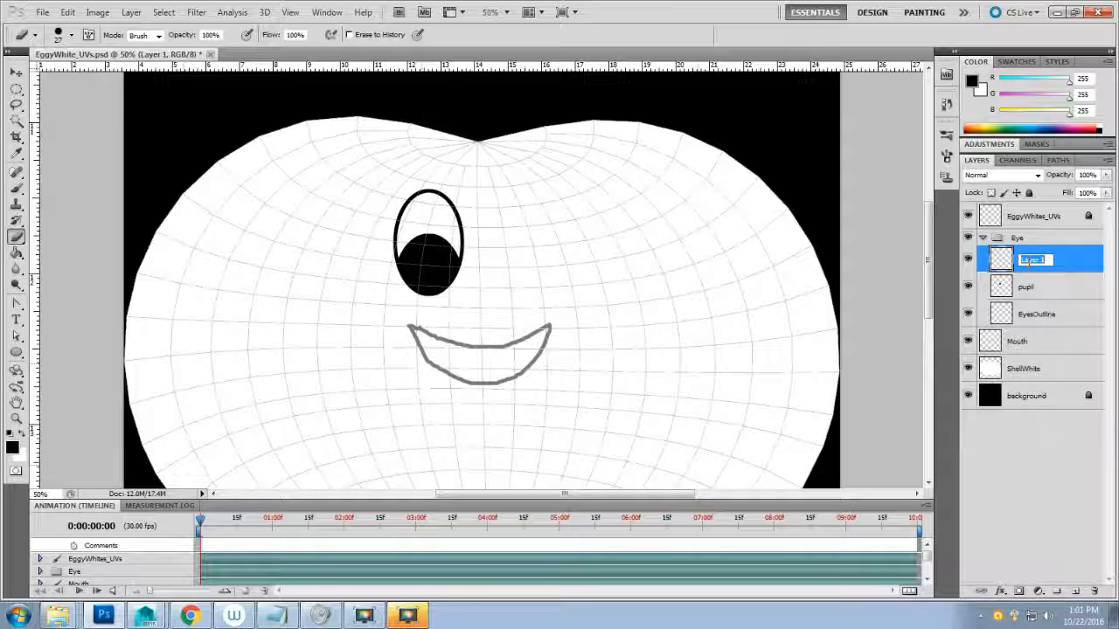
{"action": "type", "text": "highlight"}
{"action": "key", "text": "Return"}
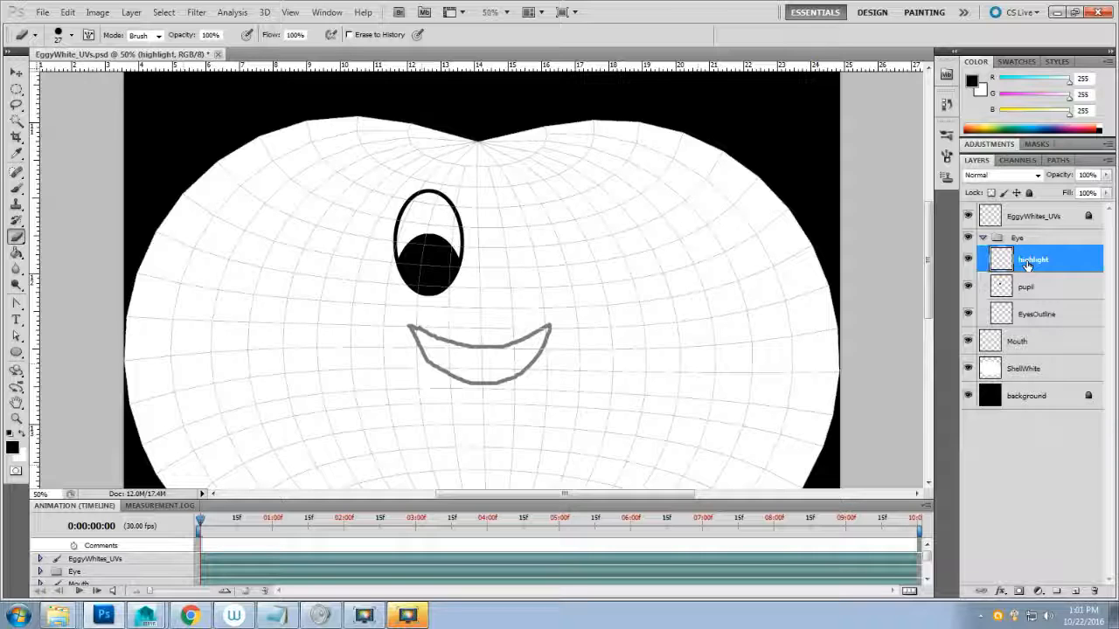
- Paint a curved white highlight along the pupil's upper right with a 17 px brush on the highlight layer
{"action": "left_click", "coordinate": [24, 433]}
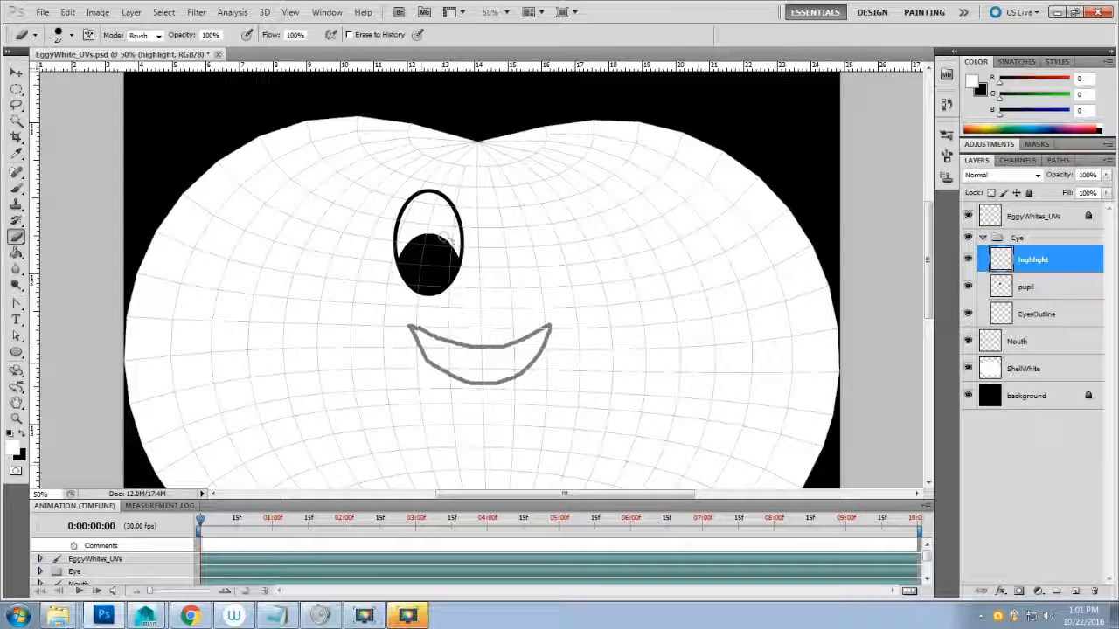
{"action": "key", "text": "ctrl+plus"}
{"action": "key", "text": "ctrl+plus"}
{"action": "key", "text": "ctrl+plus"}
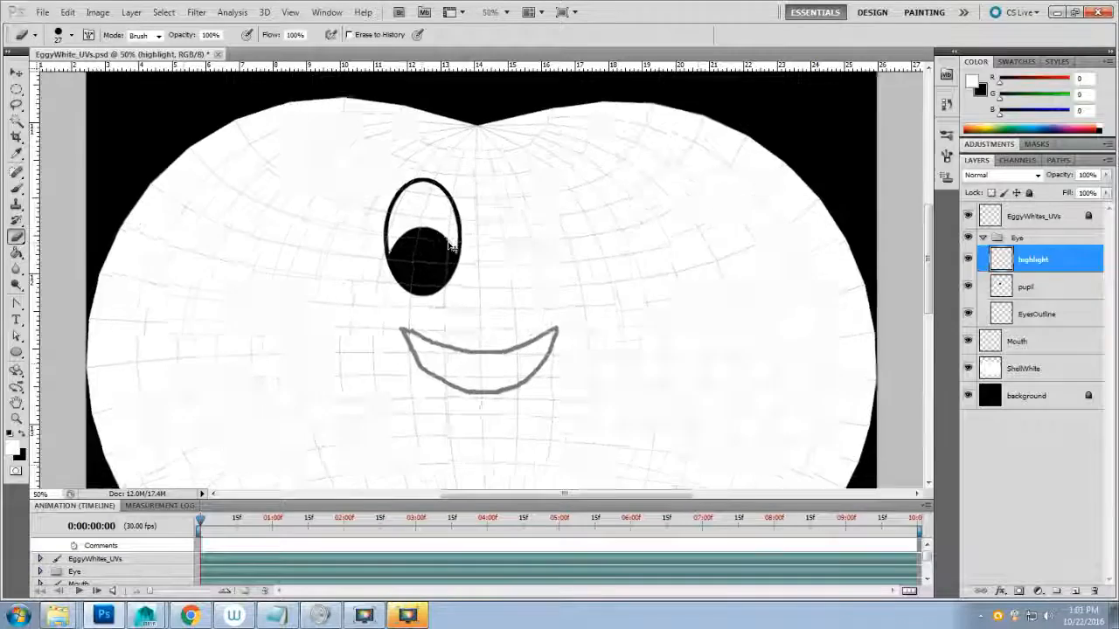
{"action": "scroll", "coordinate": [432, 176], "scroll_direction": "up", "scroll_amount": 2}
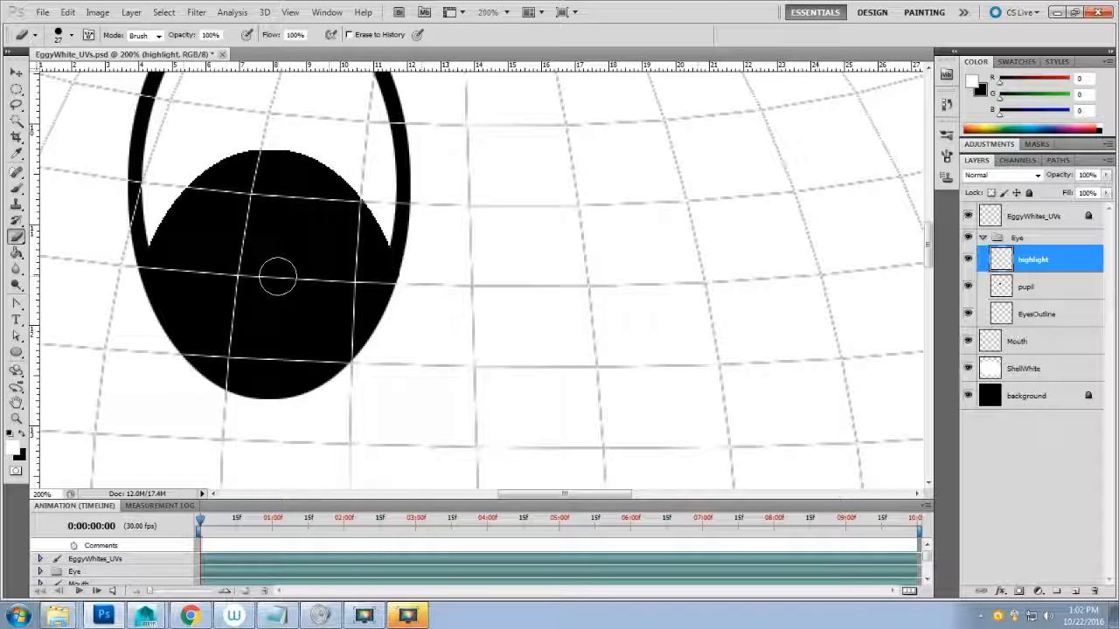
{"action": "left_click", "coordinate": [16, 188]}
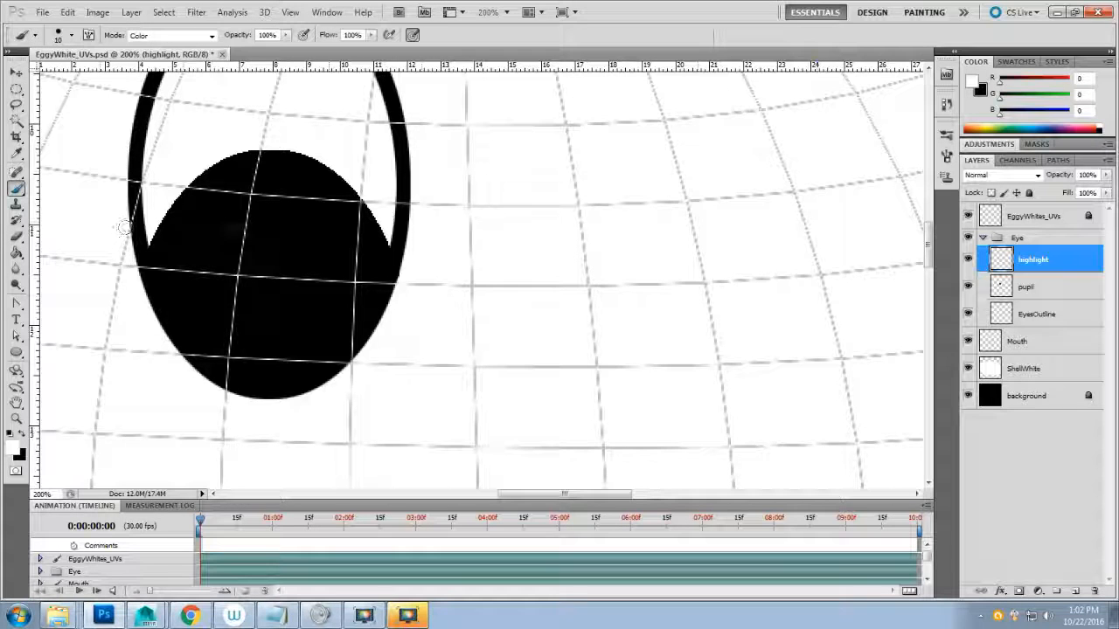
{"action": "right_click", "coordinate": [291, 193]}
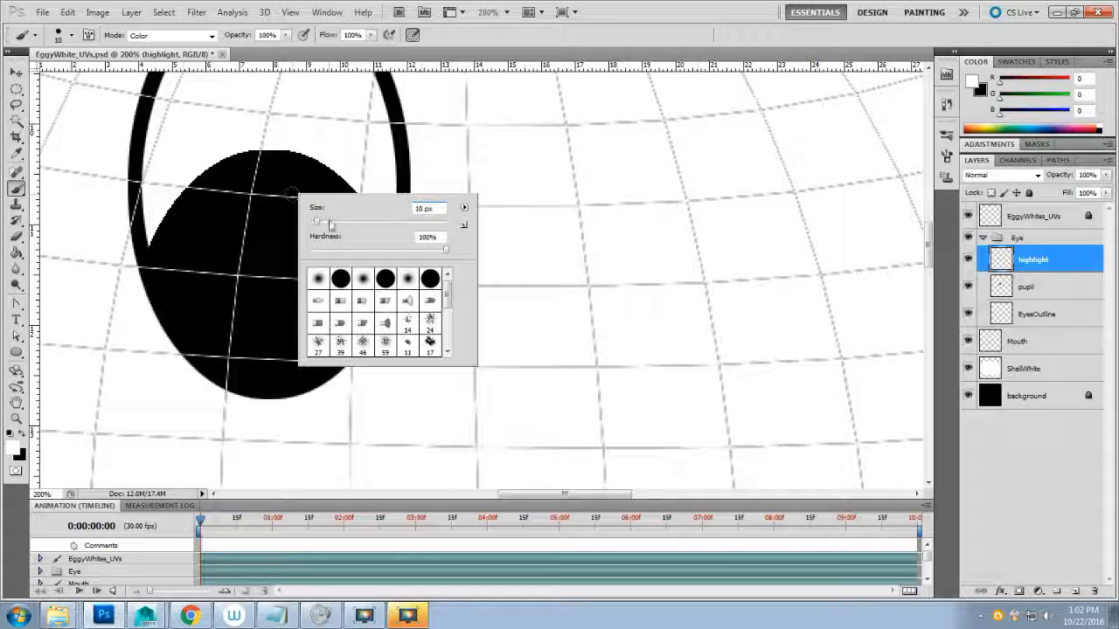
{"action": "left_click", "coordinate": [323, 221]}
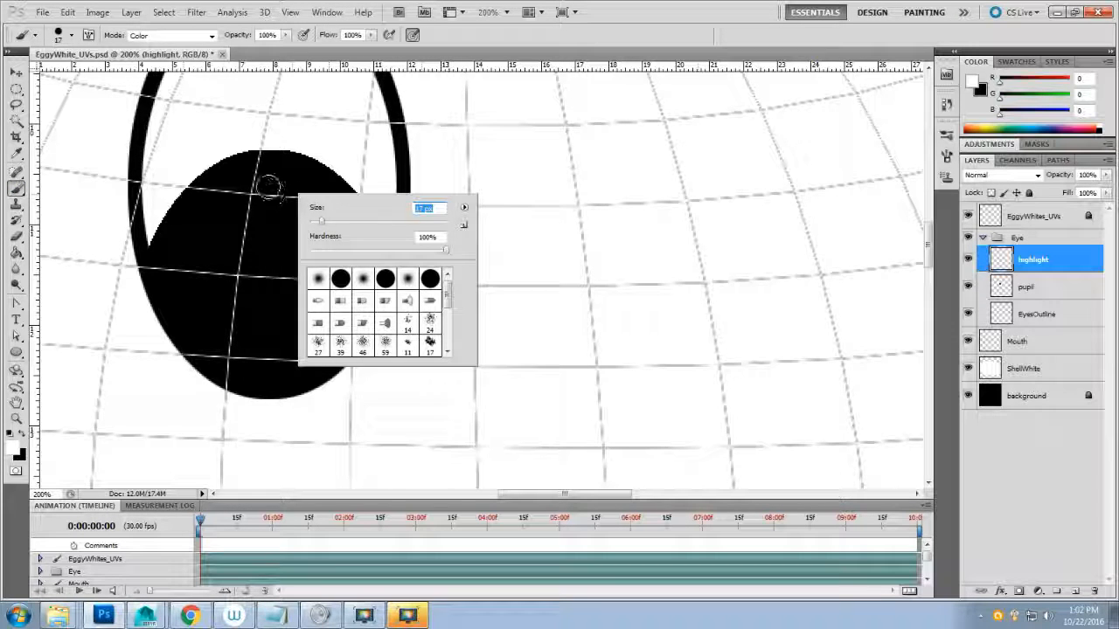
{"action": "mouse_move", "coordinate": [268, 186]}
{"action": "left_mouse_down"}
{"action": "mouse_move", "coordinate": [319, 219]}
{"action": "mouse_move", "coordinate": [341, 273]}
{"action": "left_mouse_up"}
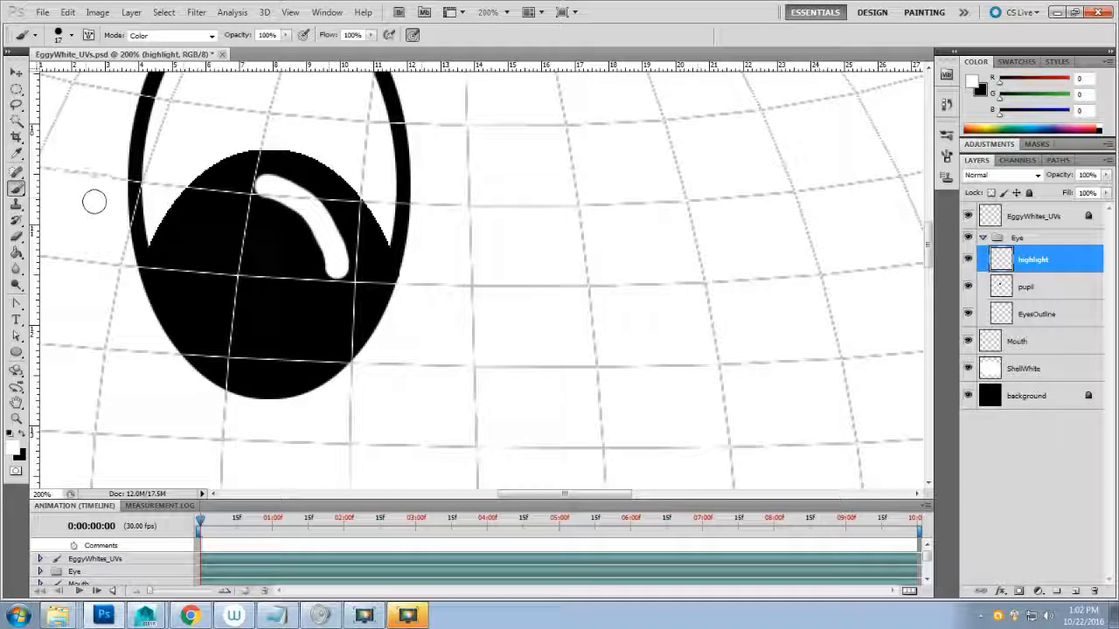
- Erase the inner edge of the white highlight to taper it into a crescent
{"action": "left_click", "coordinate": [16, 236]}
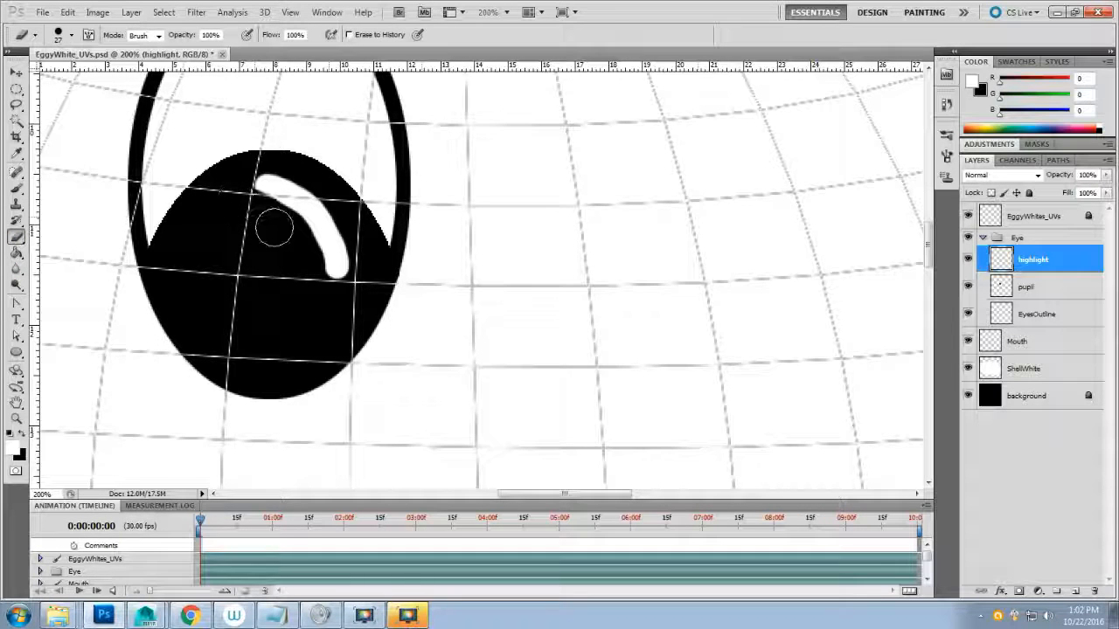
{"action": "mouse_move", "coordinate": [243, 197]}
{"action": "left_mouse_down"}
{"action": "mouse_move", "coordinate": [287, 217]}
{"action": "mouse_move", "coordinate": [295, 251]}
{"action": "left_mouse_up"}
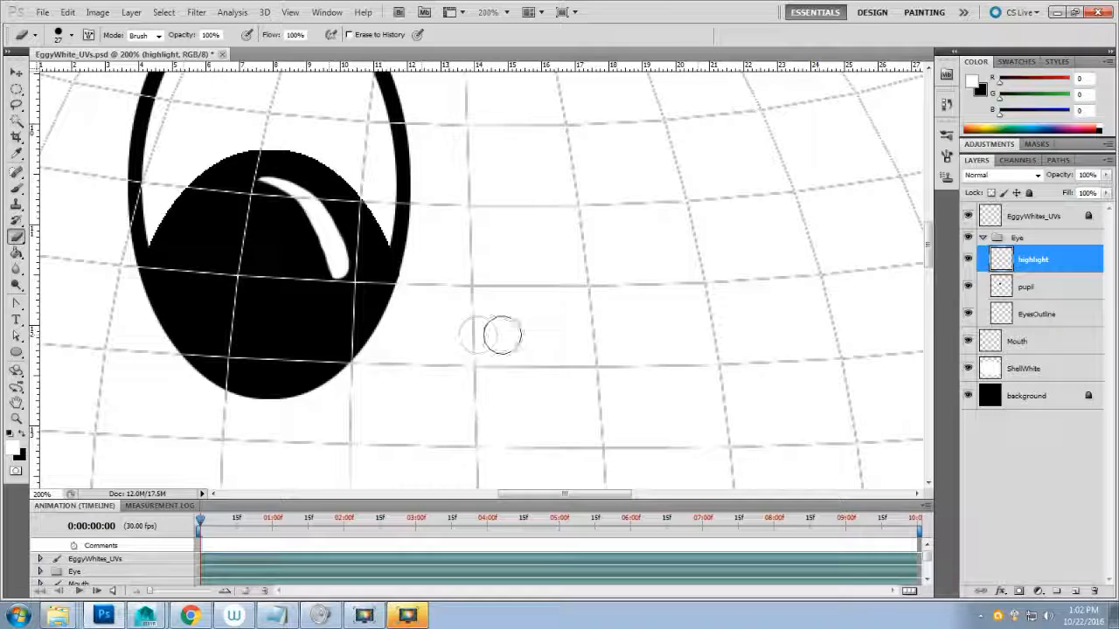
{"action": "key", "text": "ctrl+minus"}
{"action": "key", "text": "ctrl+minus"}
{"action": "key", "text": "ctrl+minus"}
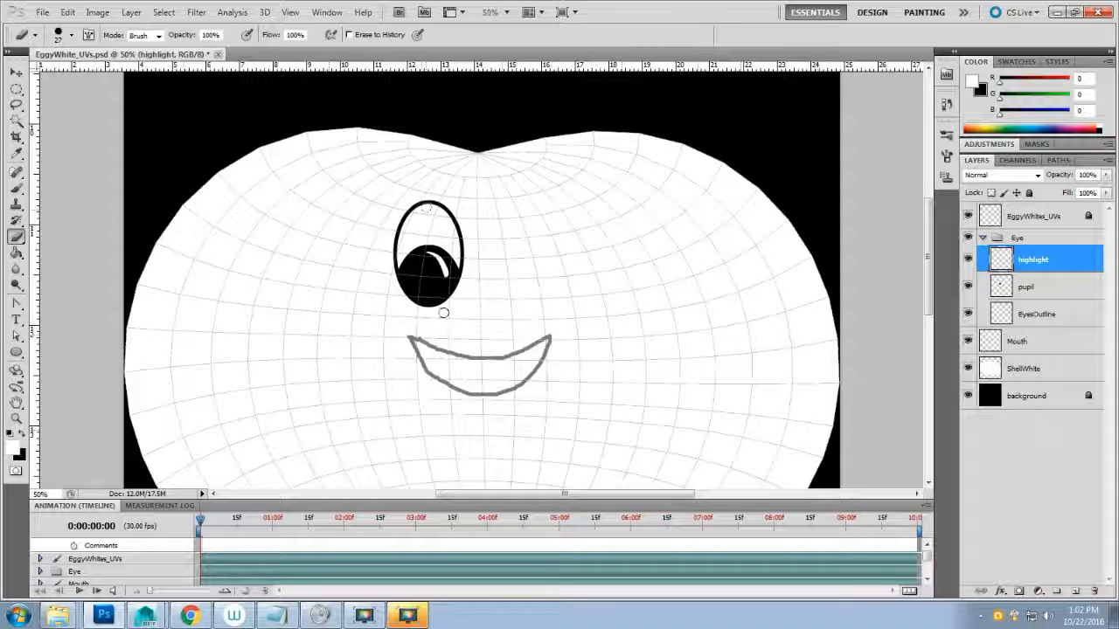
- Select the area inside the eye outline on the EyesOutline layer with the Magic Wand
{"action": "left_click", "coordinate": [1040, 287]}
{"action": "left_click", "coordinate": [1039, 317]}
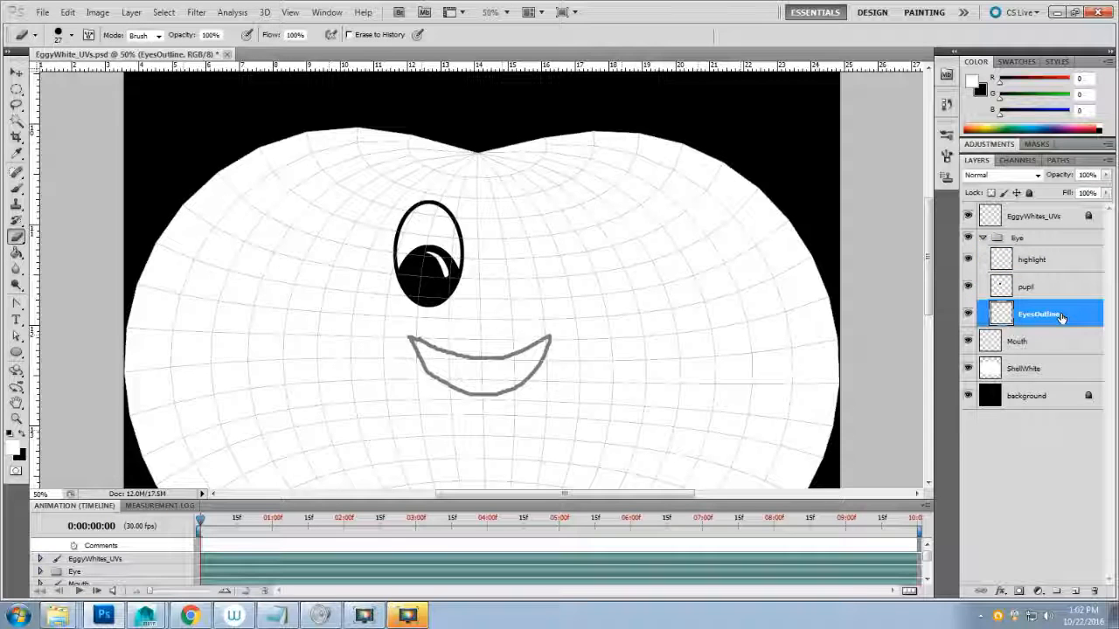
{"action": "left_click", "coordinate": [17, 122]}
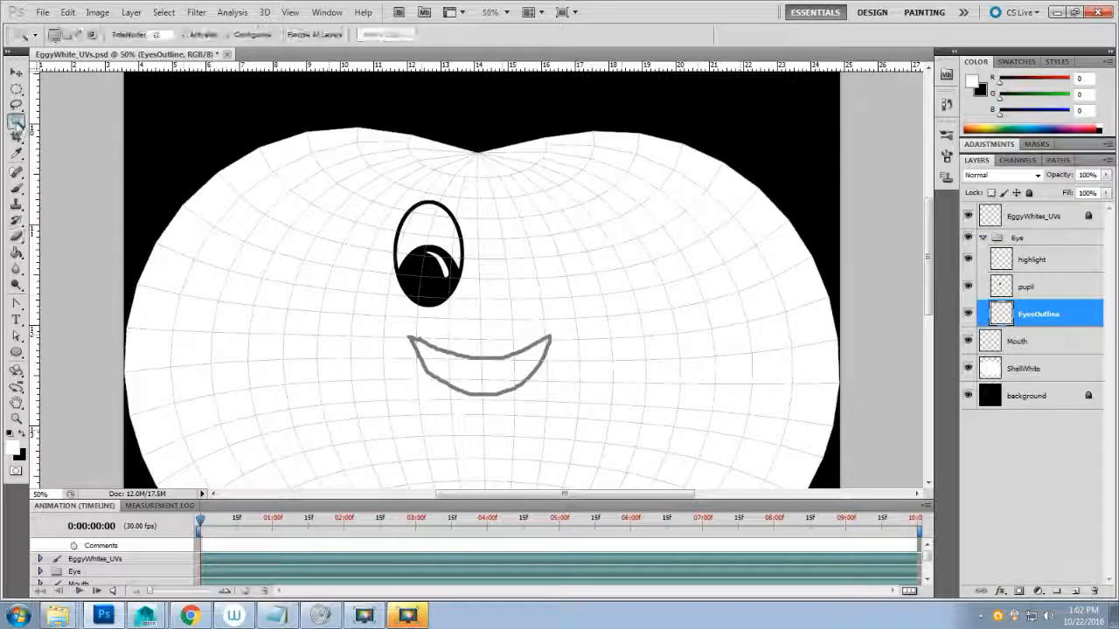
{"action": "left_click", "coordinate": [429, 231]}
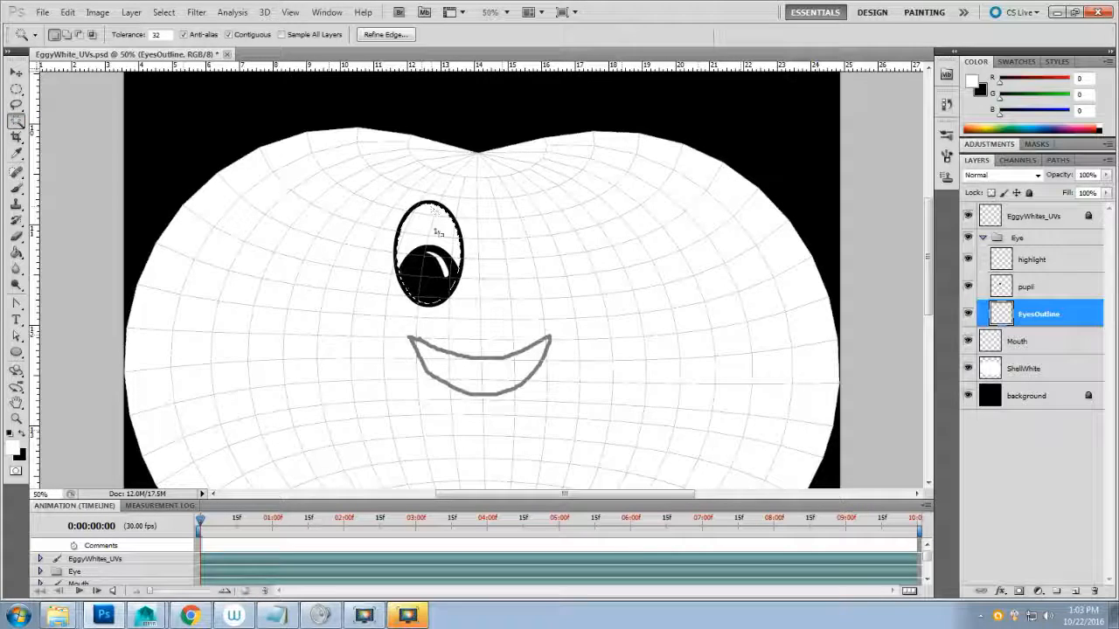
- Create a new layer named EyeWhite and place it below the EyesOutline layer in the Eye group
{"action": "left_click", "coordinate": [1074, 592]}
{"action": "double_click", "coordinate": [1035, 315]}
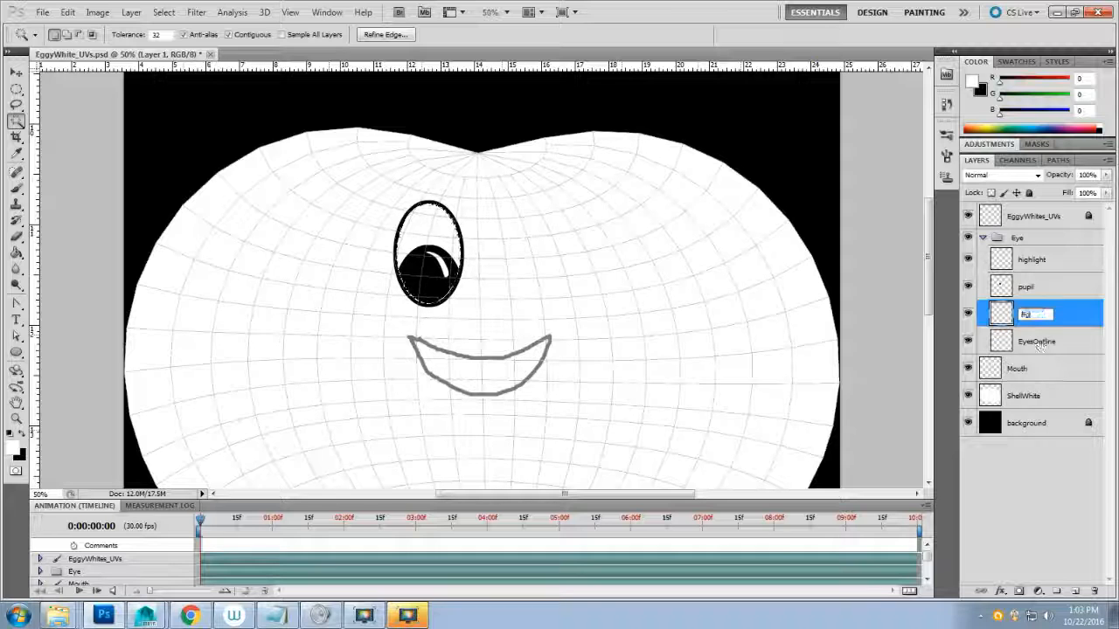
{"action": "type", "text": "EggWhi"}
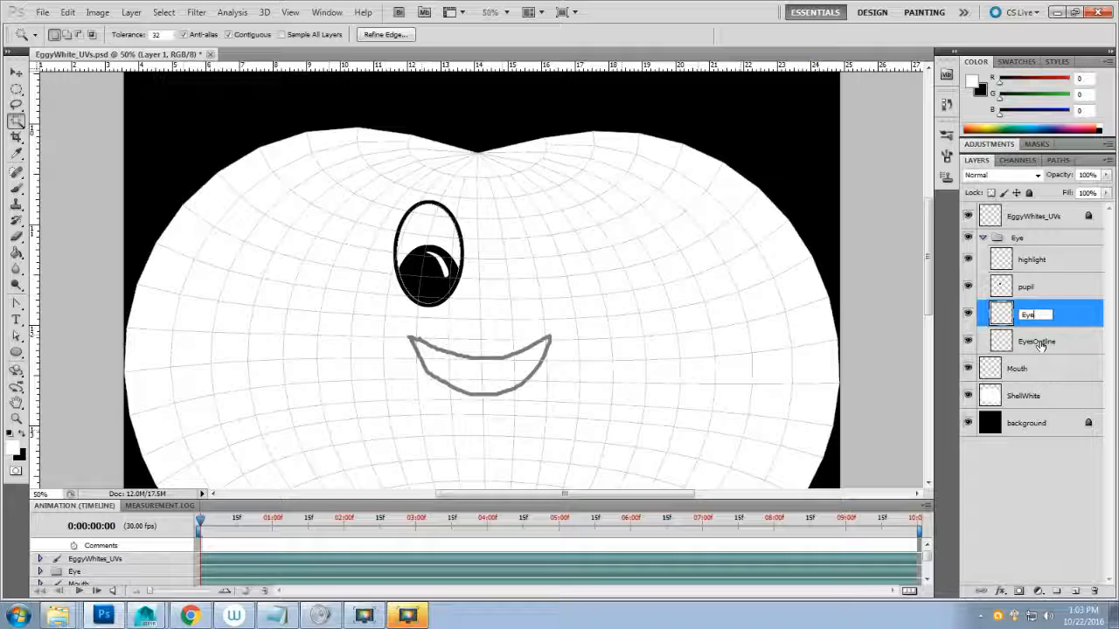
{"action": "key", "text": "Return"}
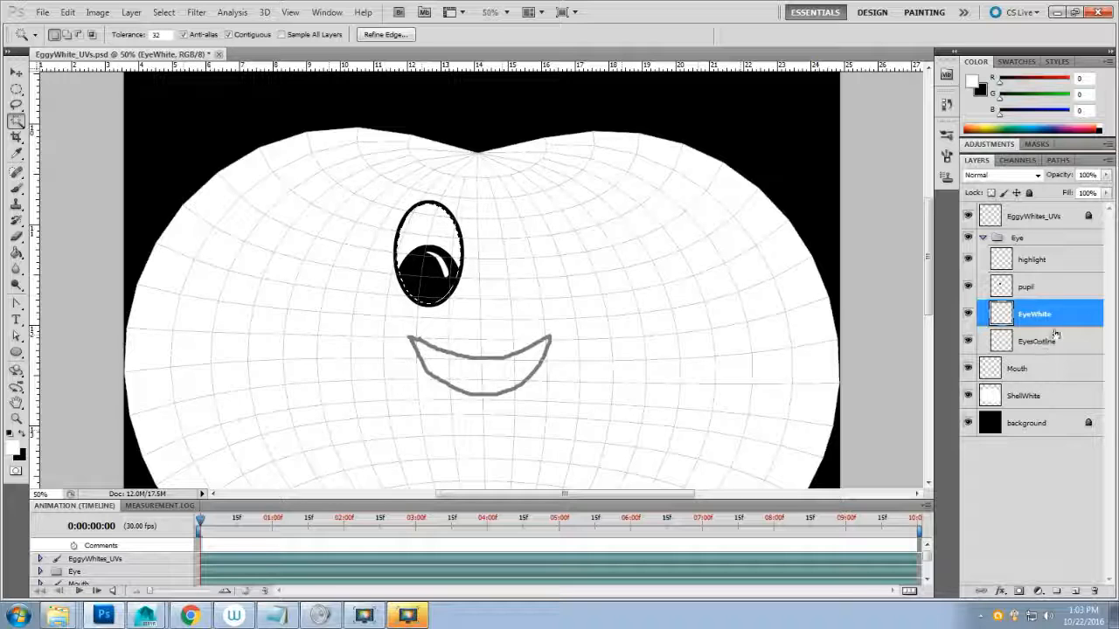
{"action": "left_click_drag", "start_coordinate": [1054, 314], "coordinate": [1052, 350]}
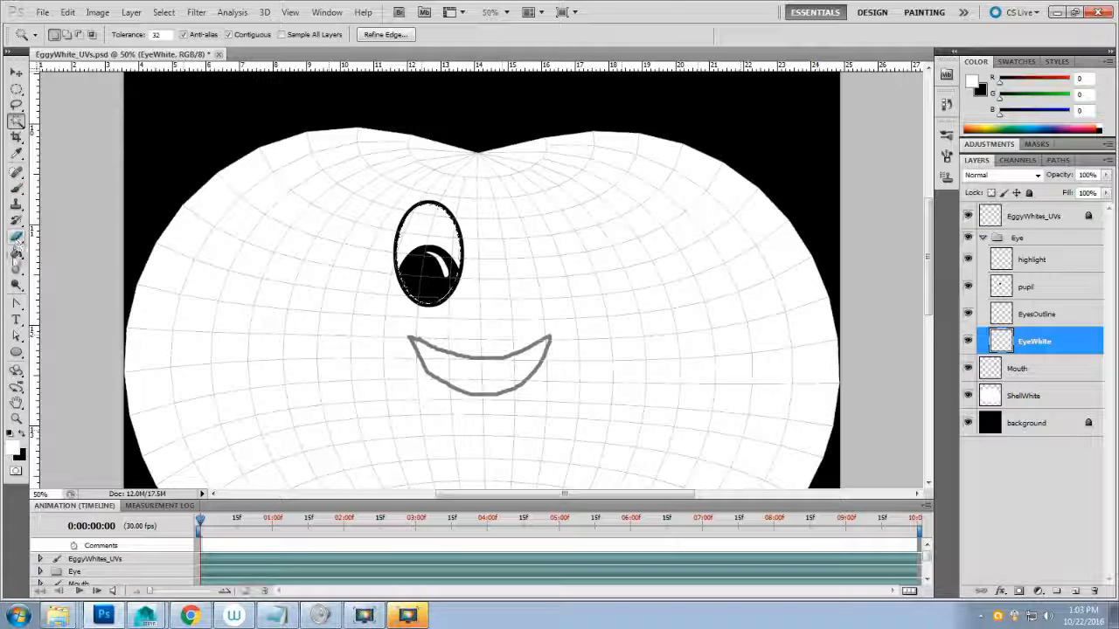
- Fill the selected eye area with white on the EyeWhite layer, and check it by briefly hiding ShellWhite
{"action": "left_click", "coordinate": [16, 252]}
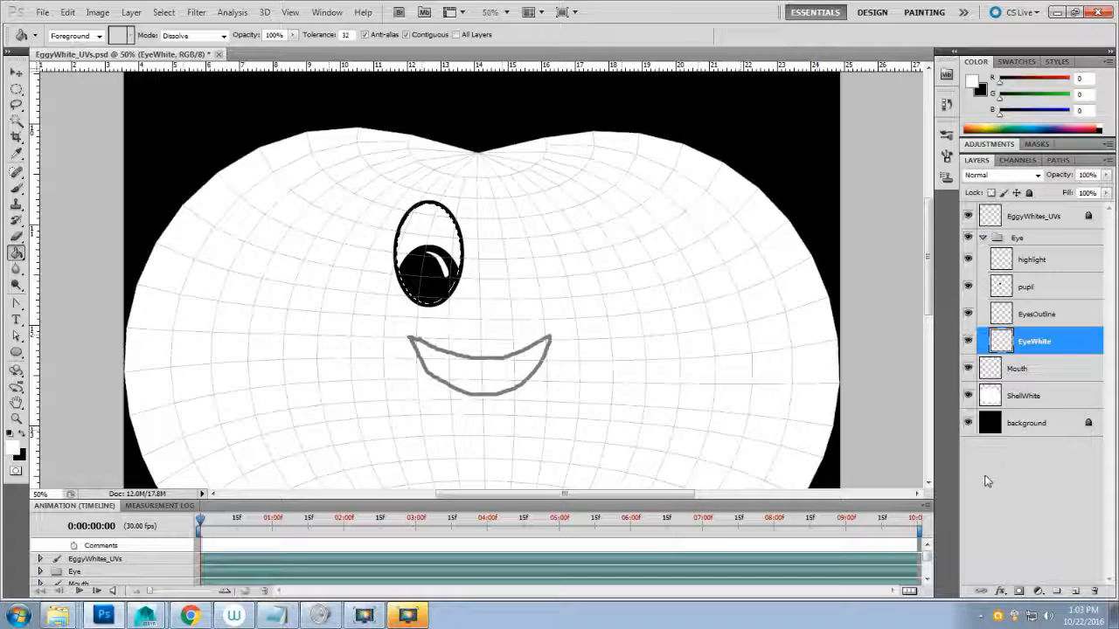
{"action": "left_click", "coordinate": [969, 397]}
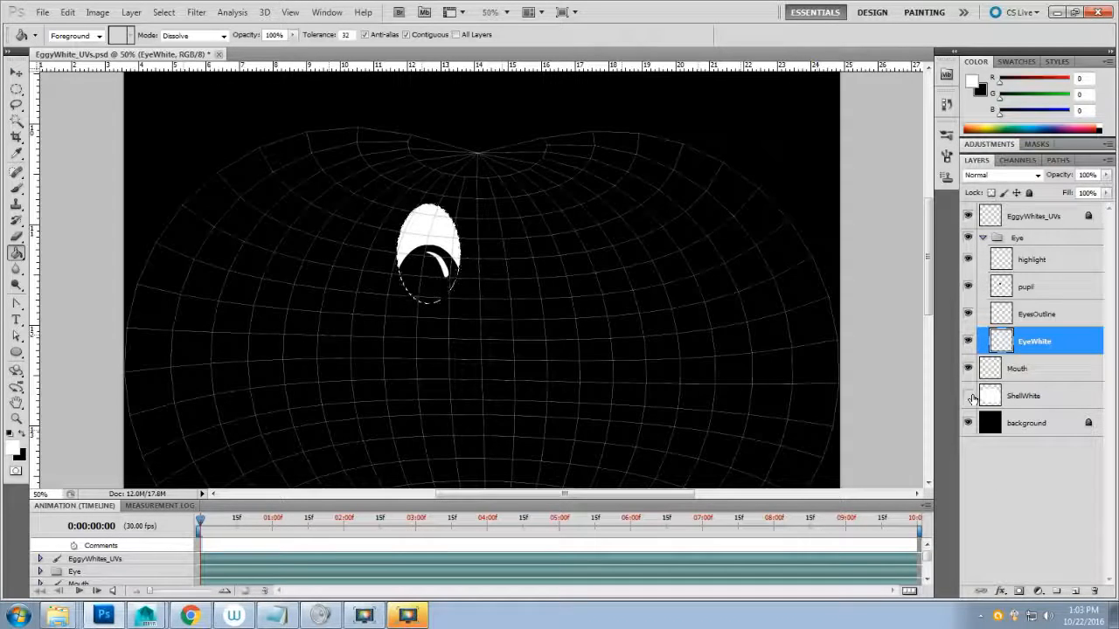
{"action": "left_click", "coordinate": [970, 397]}
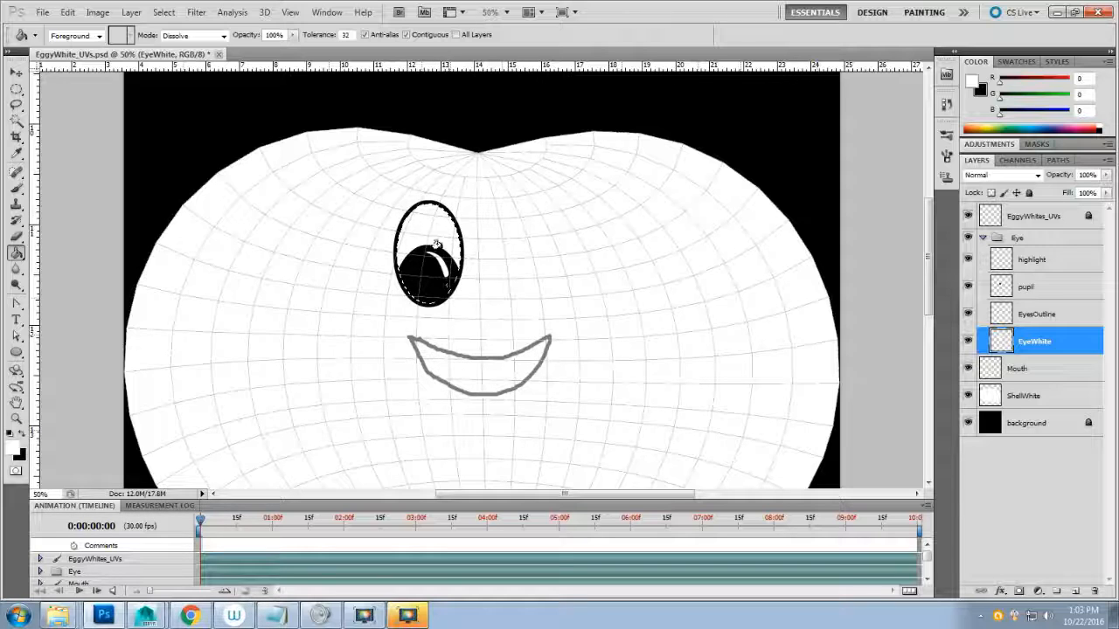
- Duplicate the Eye group and place the copy beside the original, level with it, as the second eye
{"action": "left_click", "coordinate": [983, 239]}
{"action": "left_click", "coordinate": [996, 236]}
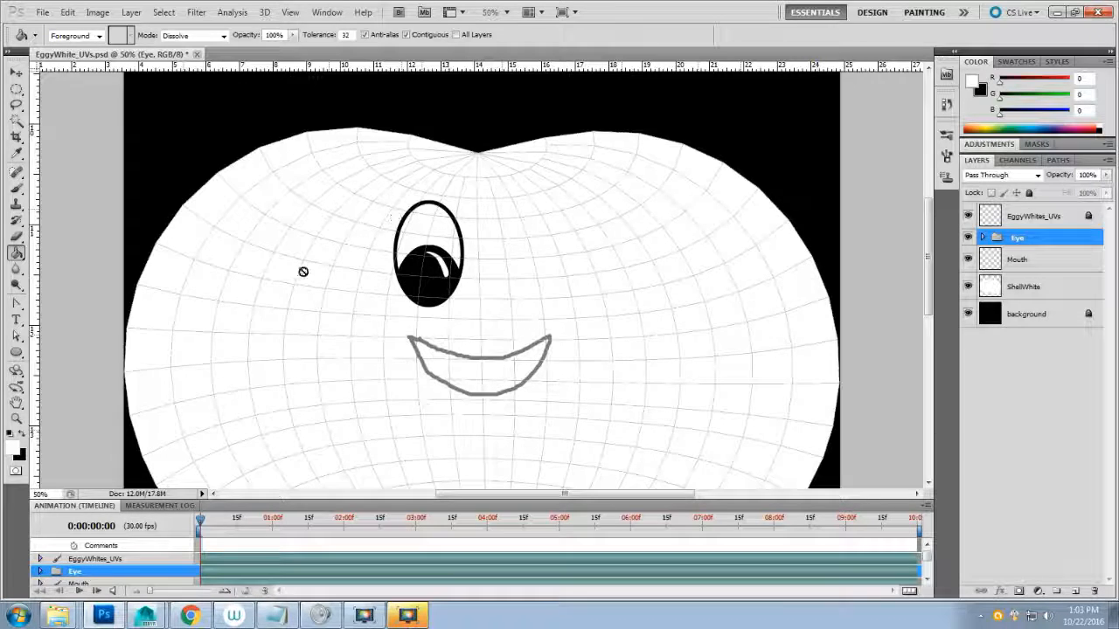
{"action": "key", "text": "v"}
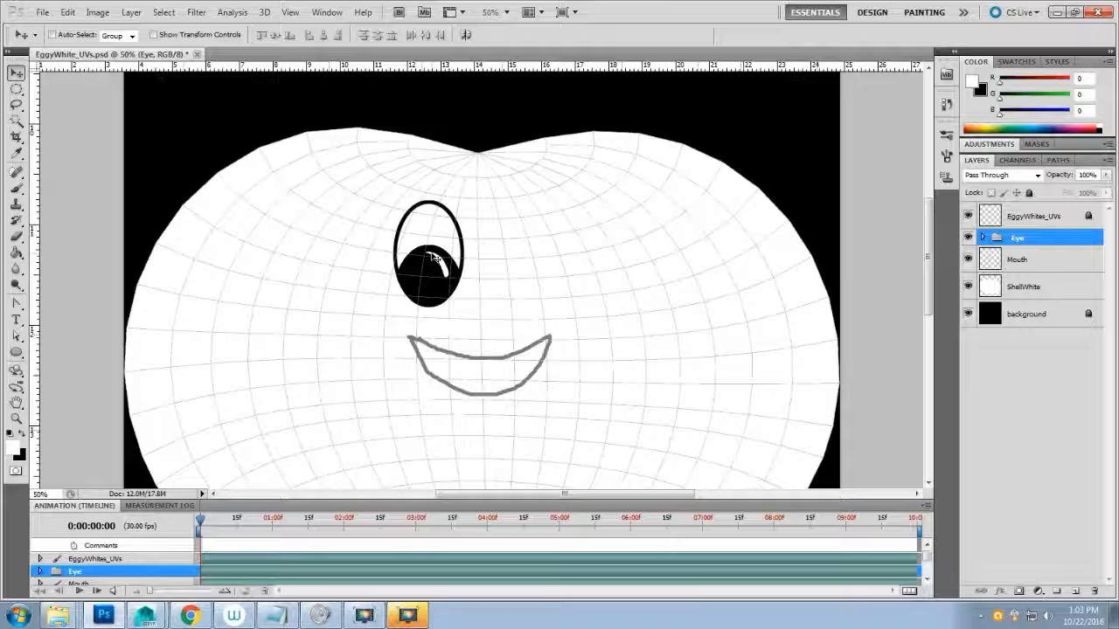
{"action": "key", "text": "alt"}
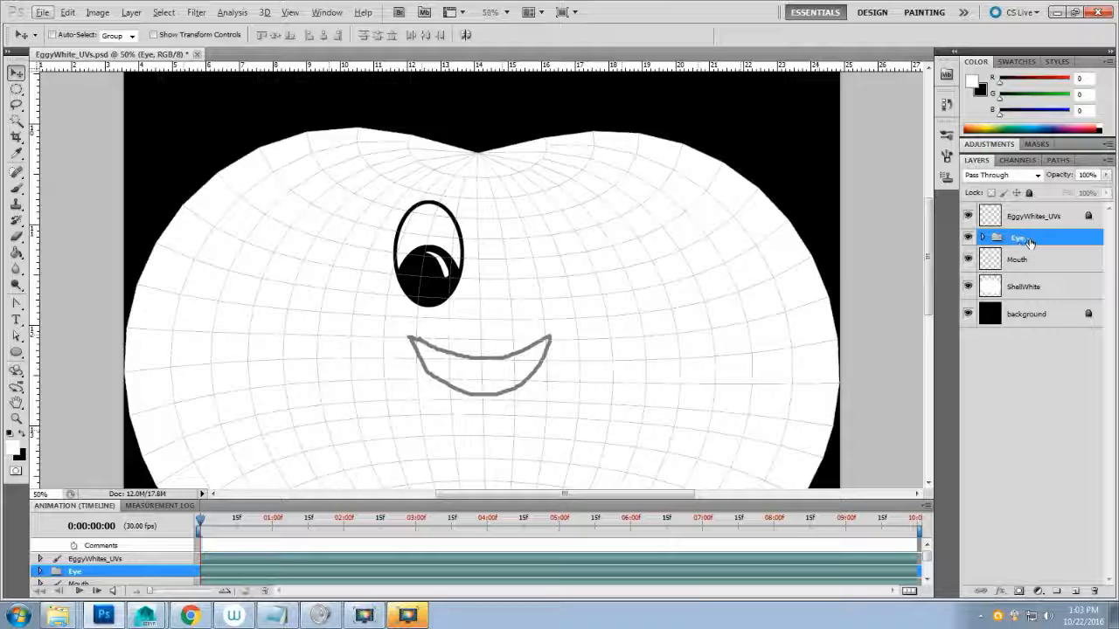
{"action": "key", "text": "alt"}
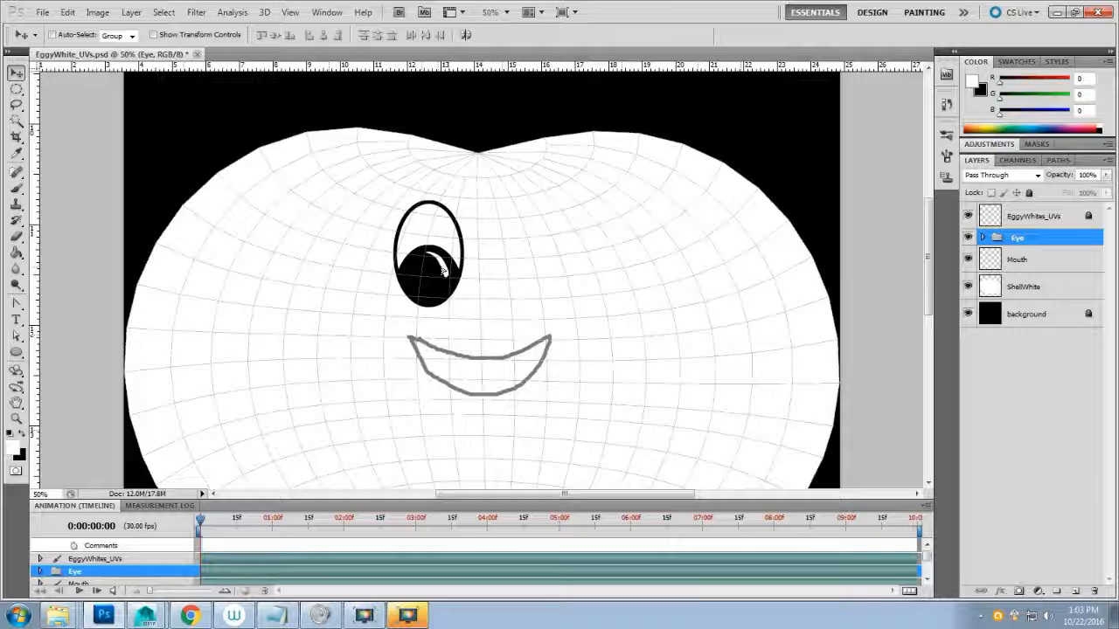
{"action": "left_click_drag", "start_coordinate": [443, 272], "coordinate": [541, 273], "text": "alt"}
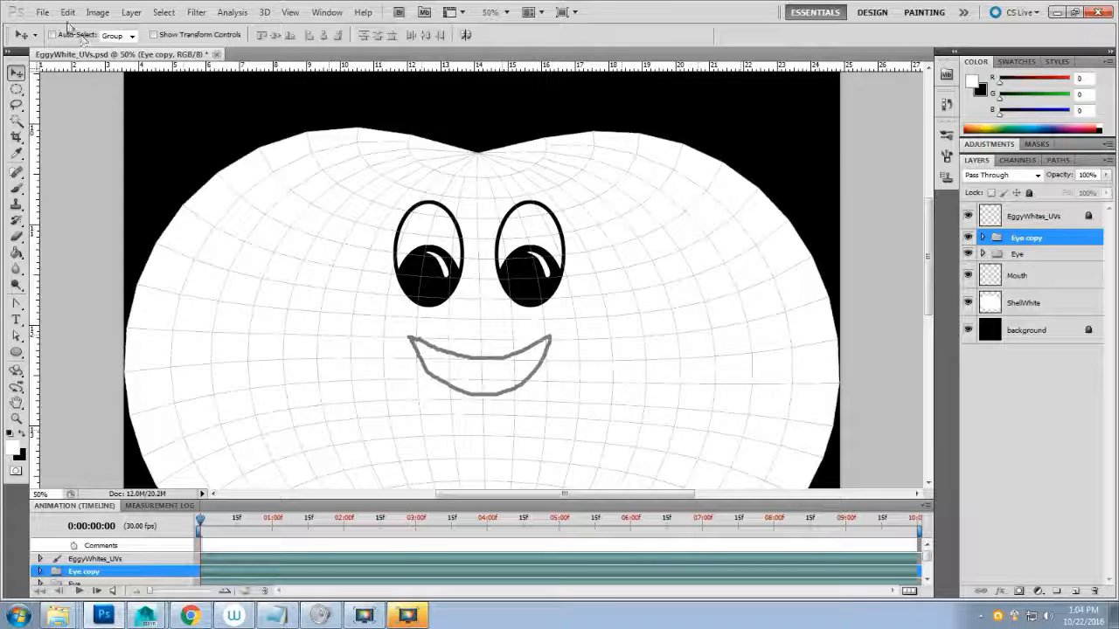
- Save EggyWhite_UVs.psd, then switch to Maya and refresh the face texture on the egg
{"action": "left_click", "coordinate": [42, 12]}
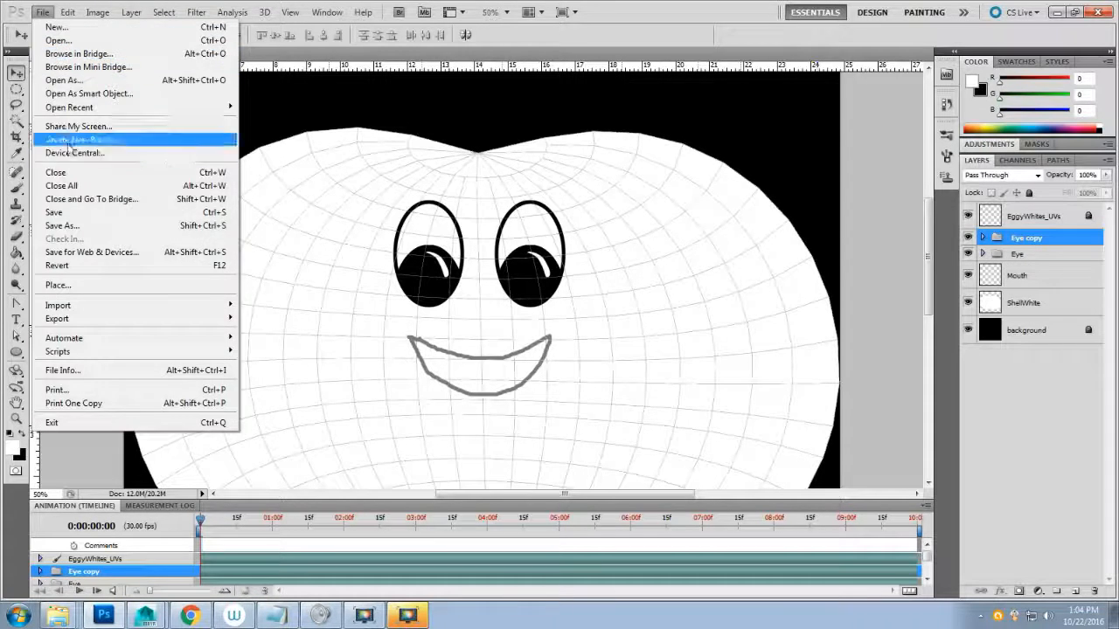
{"action": "left_click", "coordinate": [97, 215]}
{"action": "left_click", "coordinate": [145, 615]}
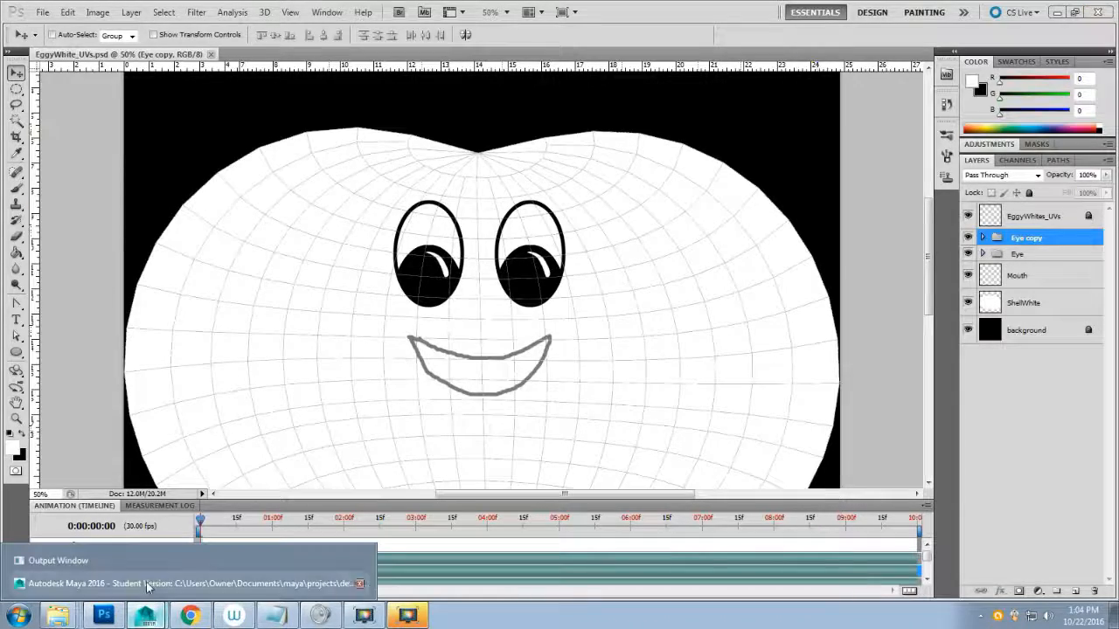
{"action": "left_click", "coordinate": [148, 582]}
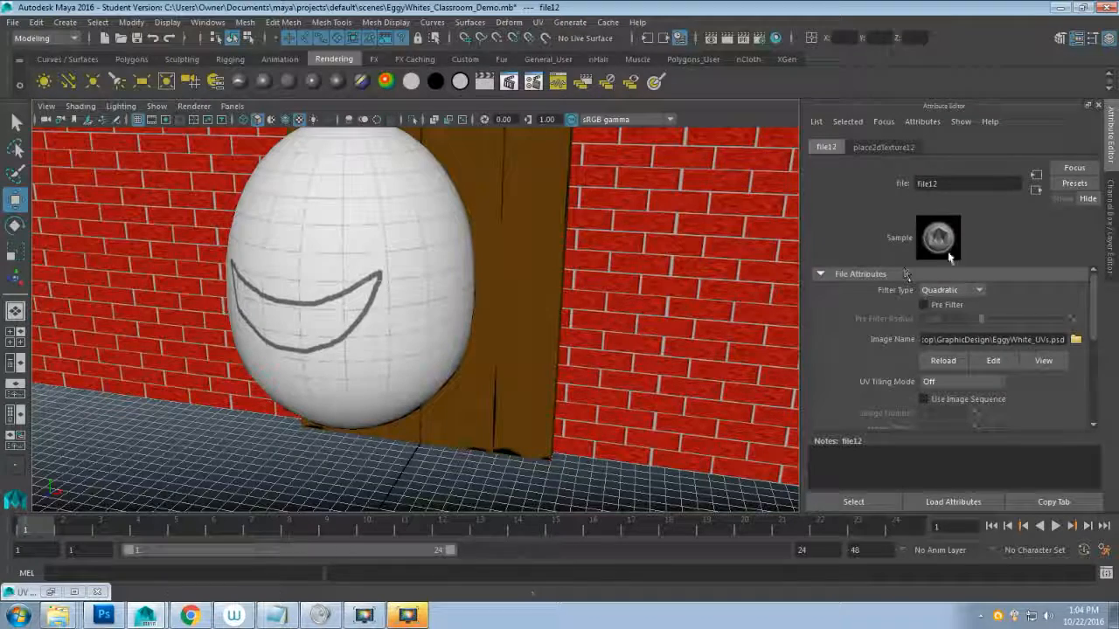
{"action": "left_click", "coordinate": [405, 224]}
{"action": "right_click", "coordinate": [405, 224]}
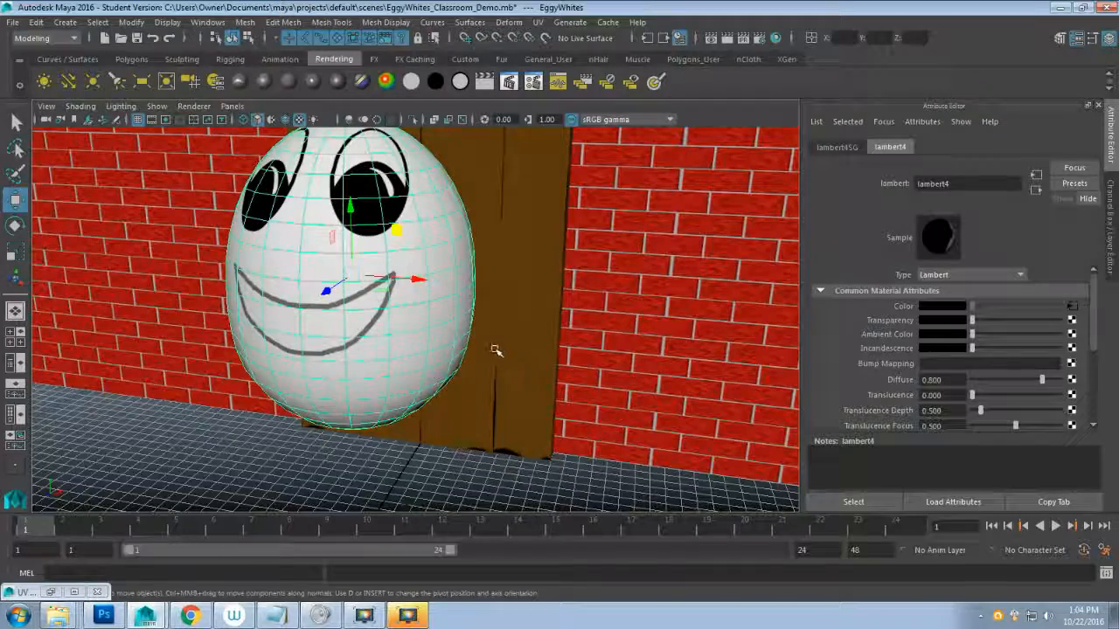
- Examine the placement of the eyes and mouth on the egg model from several angles, close up and from a distance
{"action": "left_click_drag", "start_coordinate": [495, 349], "coordinate": [552, 371], "text": "alt"}
{"action": "left_click_drag", "start_coordinate": [589, 252], "coordinate": [537, 325], "text": "alt"}
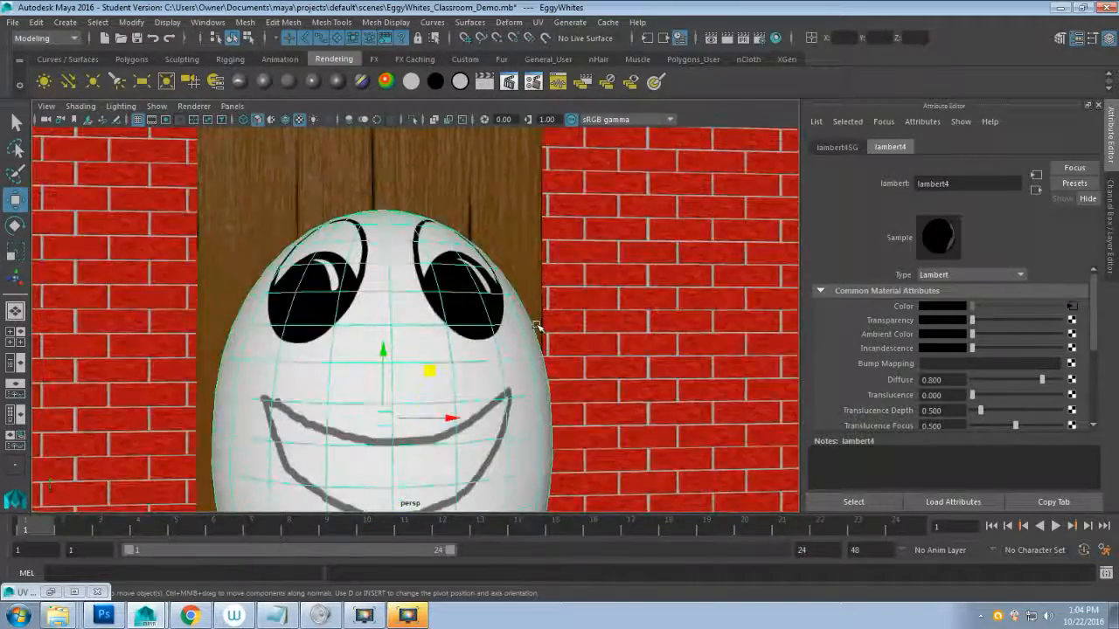
{"action": "middle_click_drag", "start_coordinate": [531, 395], "coordinate": [520, 327], "text": "alt"}
{"action": "left_click_drag", "start_coordinate": [465, 351], "coordinate": [410, 297], "text": "alt"}
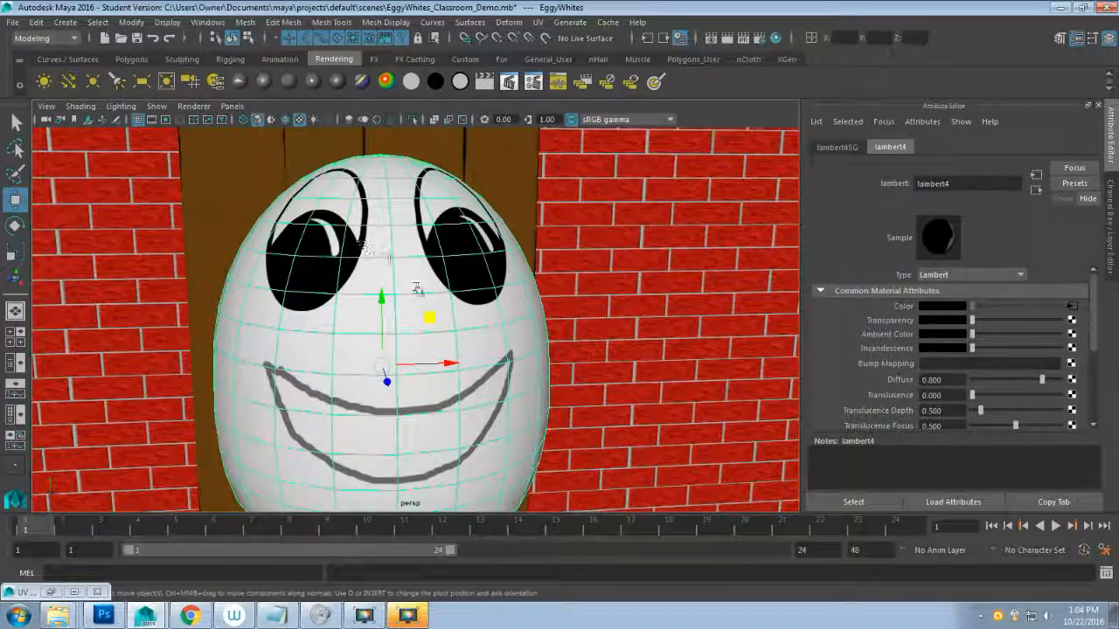
{"action": "left_click_drag", "start_coordinate": [514, 391], "coordinate": [499, 355], "text": "alt"}
{"action": "scroll", "coordinate": [498, 359], "scroll_direction": "down", "scroll_amount": 3}
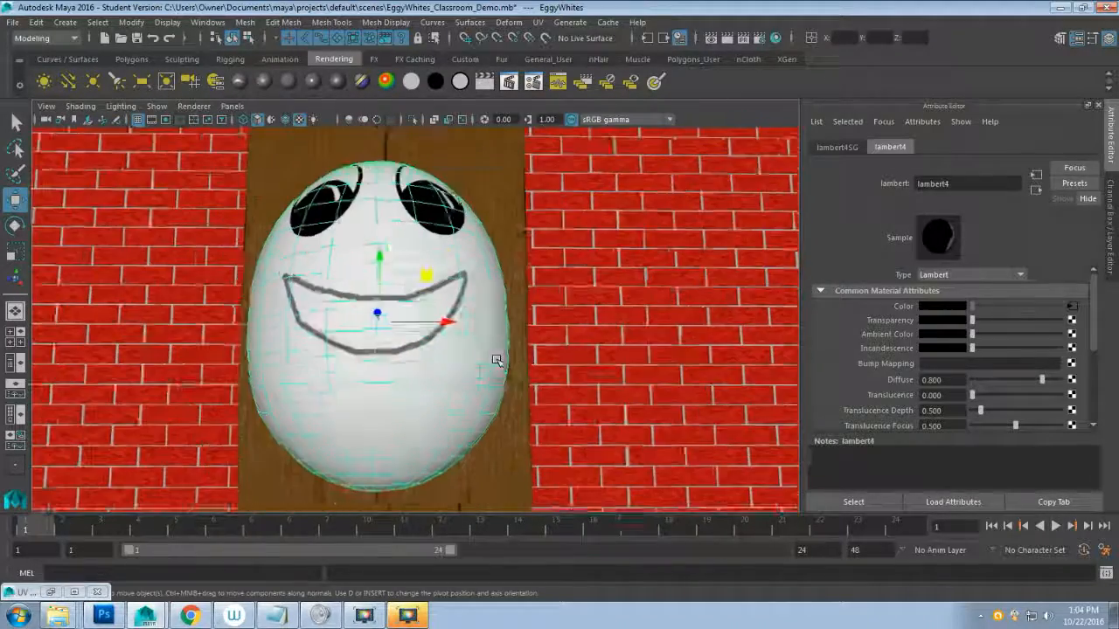
{"action": "scroll", "coordinate": [496, 360], "scroll_direction": "down", "scroll_amount": 8}
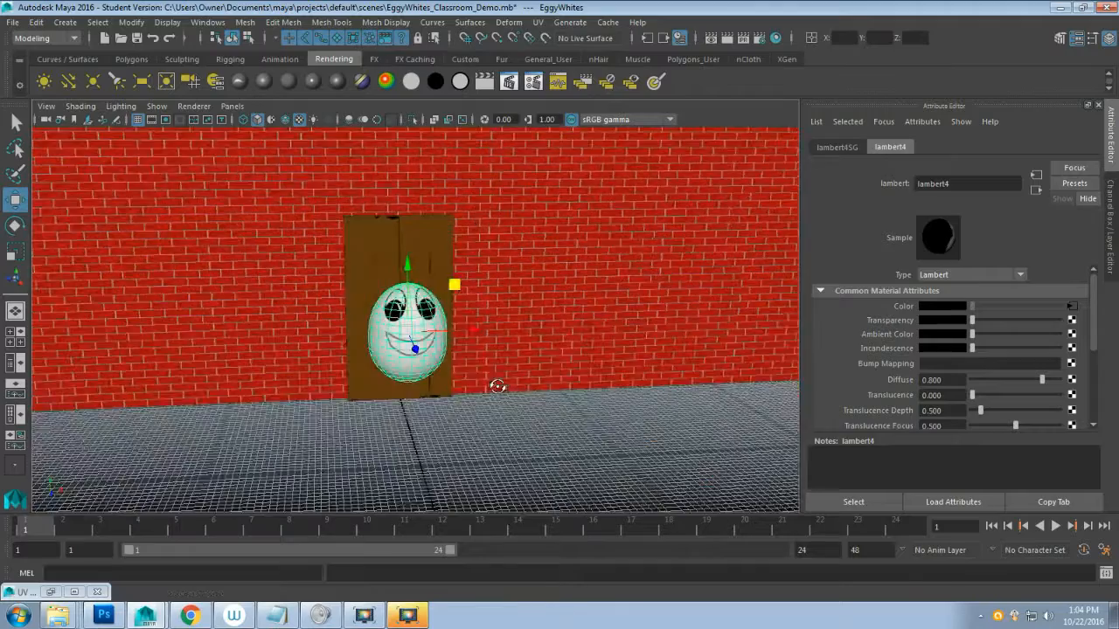
{"action": "left_click_drag", "start_coordinate": [497, 387], "coordinate": [517, 396], "text": "alt"}
{"action": "scroll", "coordinate": [517, 397], "scroll_direction": "down", "scroll_amount": 5}
{"action": "left_click", "coordinate": [501, 425]}
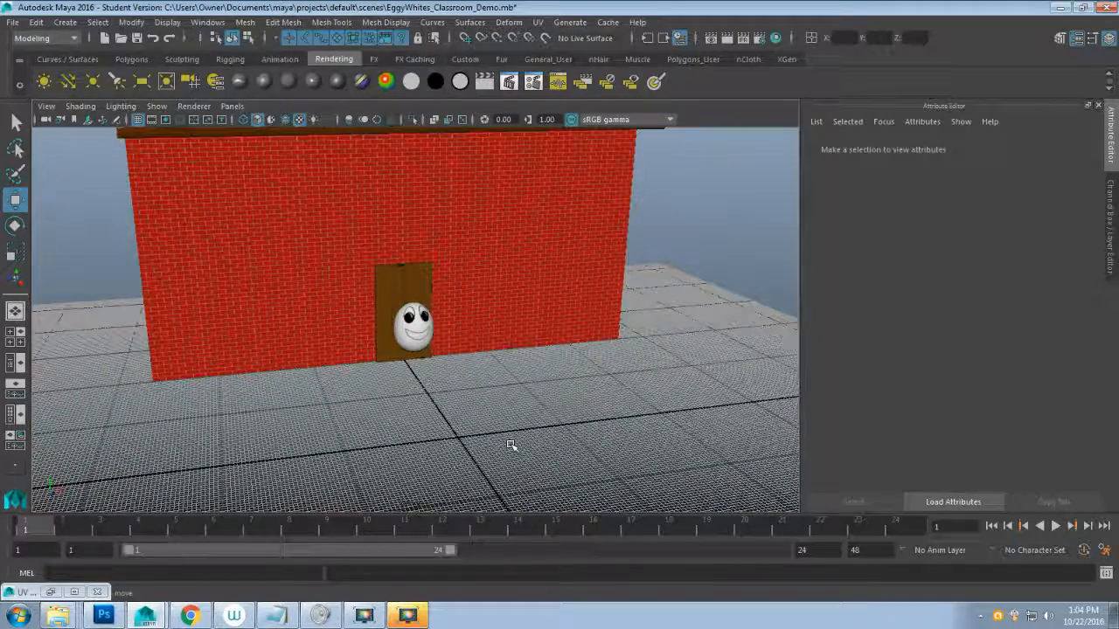
{"action": "scroll", "coordinate": [511, 446], "scroll_direction": "up", "scroll_amount": 4}
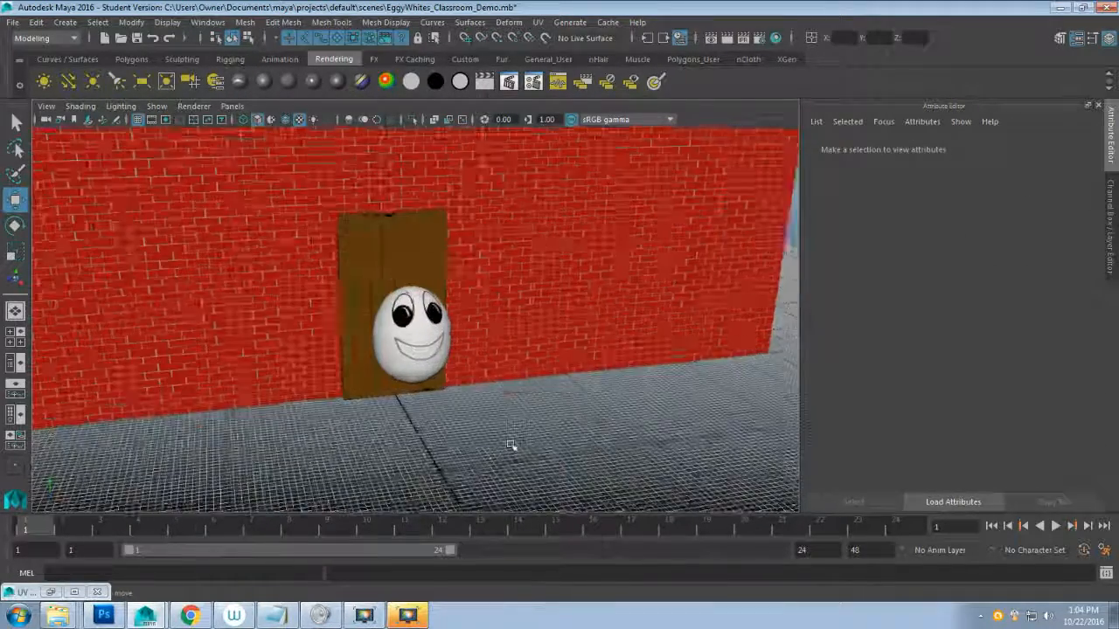
{"action": "scroll", "coordinate": [512, 446], "scroll_direction": "up", "scroll_amount": 3}
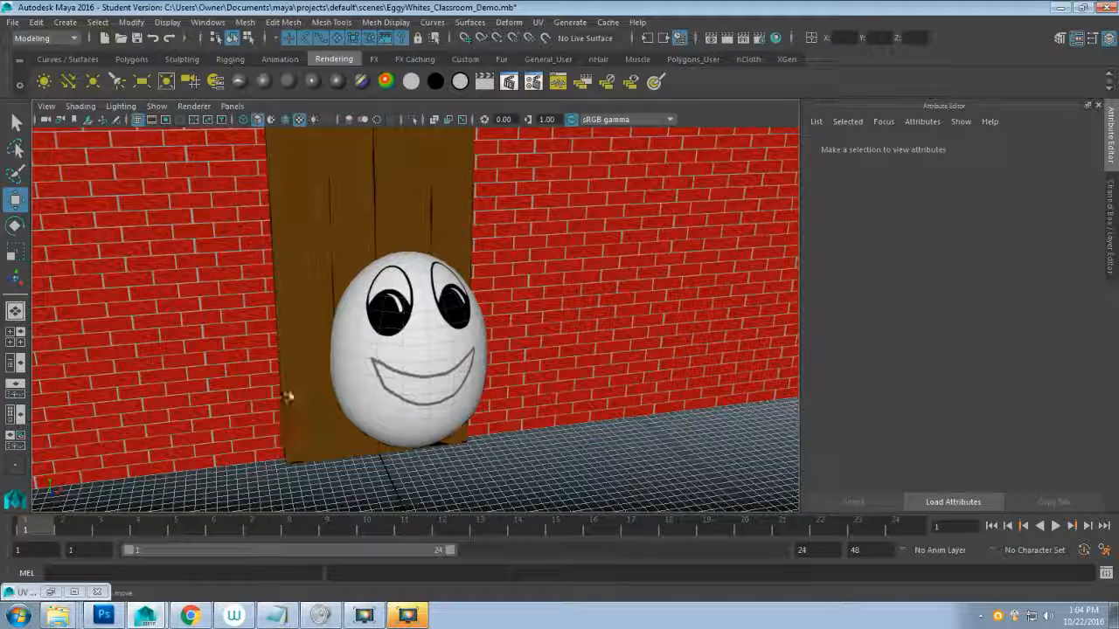
- Switch back to Photoshop, rename the Eye group as Left Eye, and check which eye it holds by briefly hiding it
{"action": "left_click", "coordinate": [104, 616]}
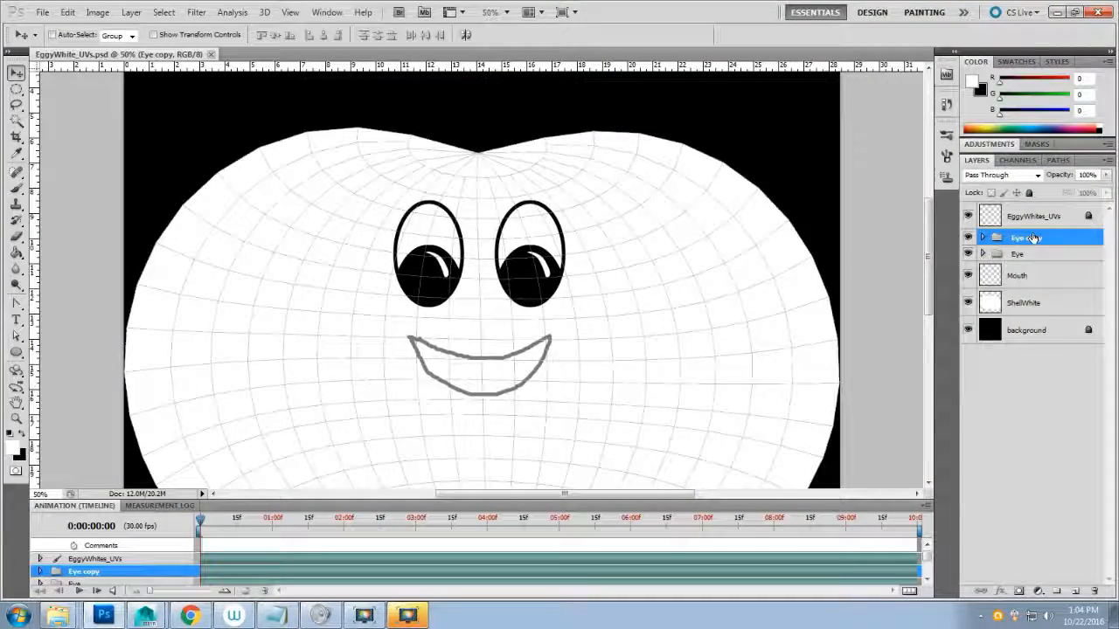
{"action": "left_click", "coordinate": [1018, 254]}
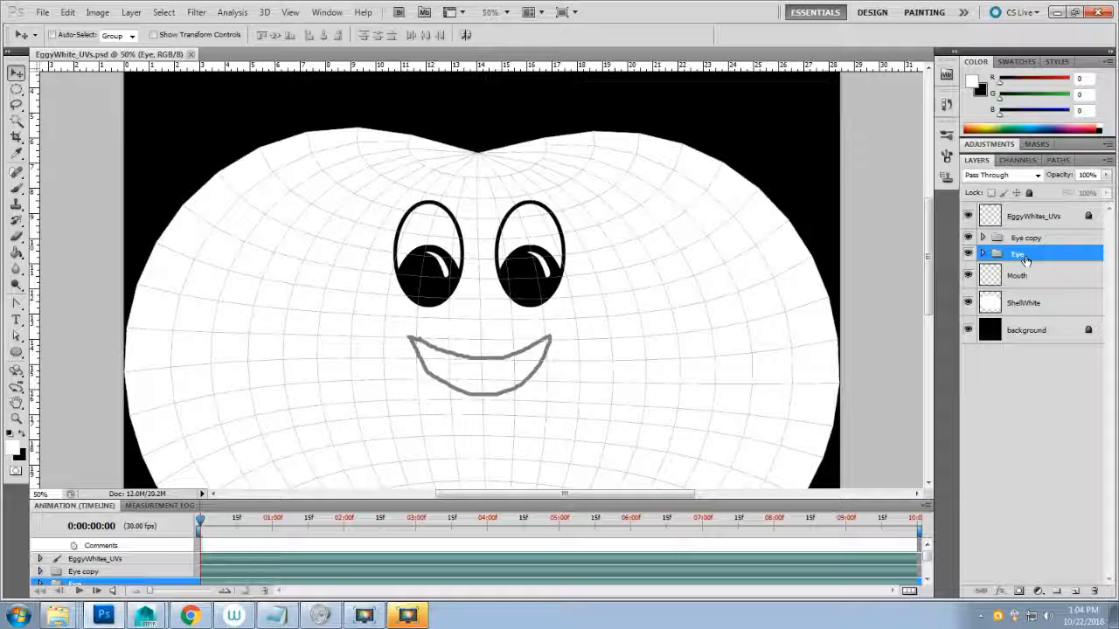
{"action": "double_click", "coordinate": [1024, 262]}
{"action": "left_click", "coordinate": [569, 202]}
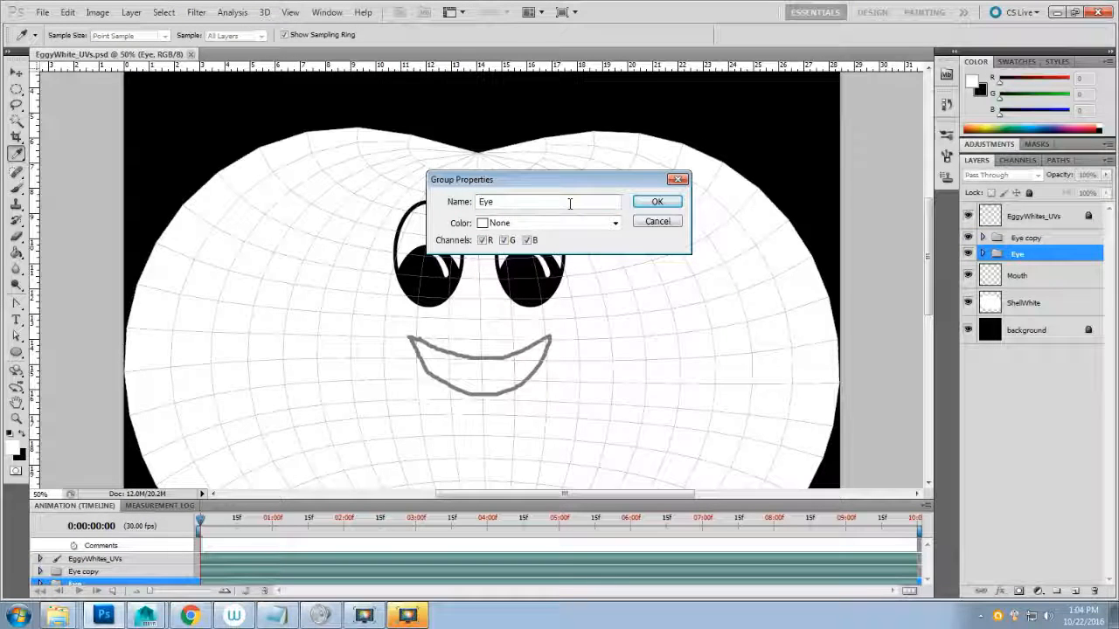
{"action": "key", "text": "BackSpace"}
{"action": "key", "text": "BackSpace"}
{"action": "key", "text": "BackSpace"}
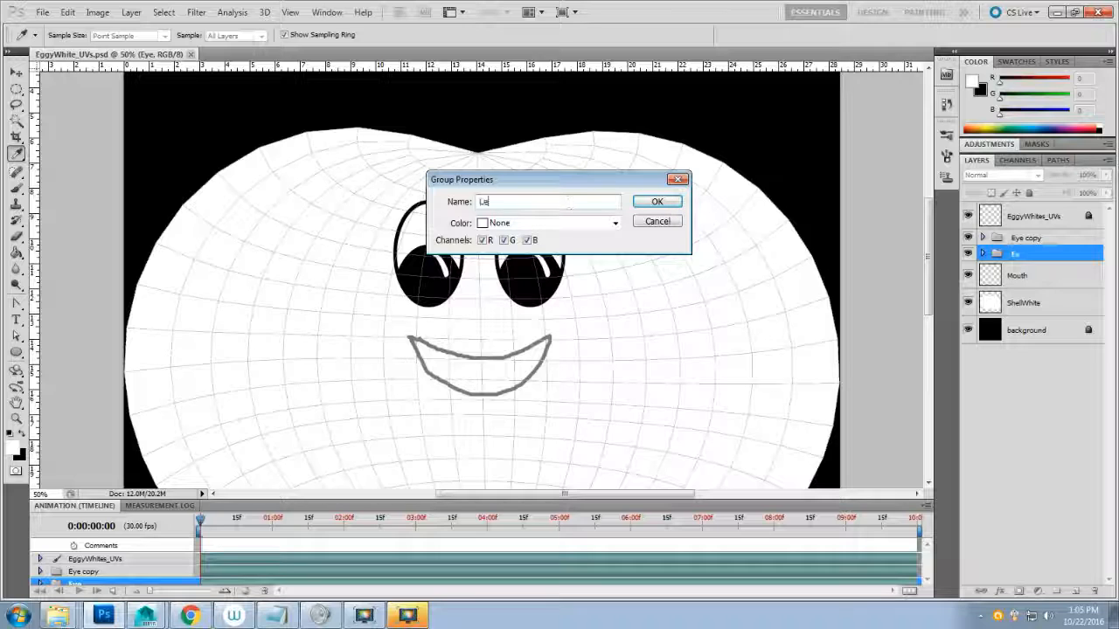
{"action": "type", "text": "Eye"}
{"action": "key", "text": "Return"}
{"action": "key", "text": "v"}
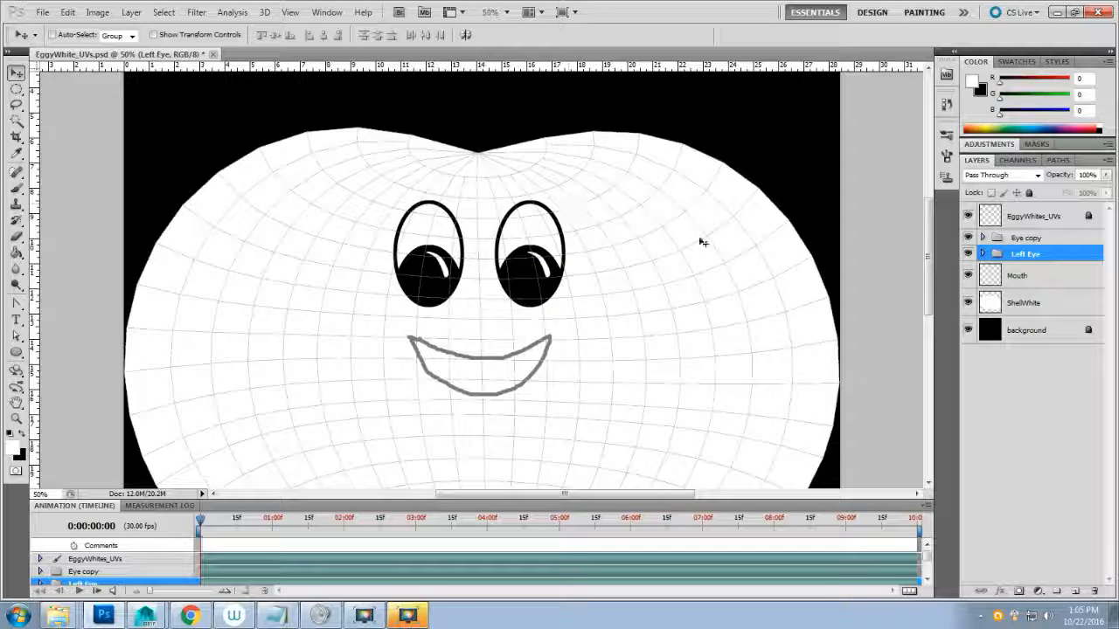
{"action": "left_click", "coordinate": [968, 254]}
{"action": "left_click", "coordinate": [967, 253]}
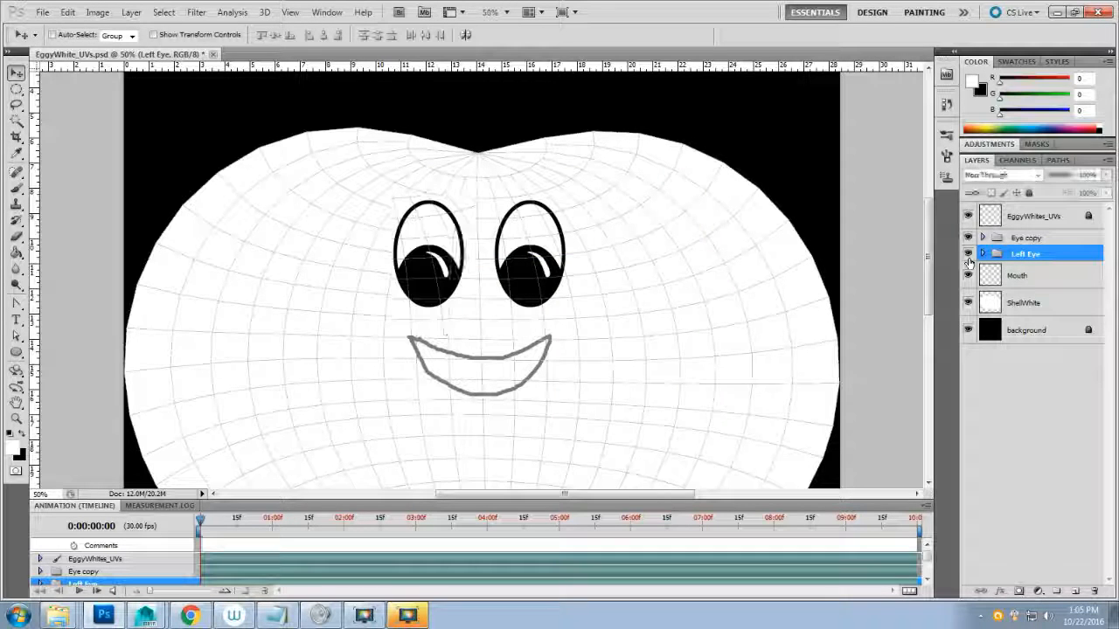
- Rename the Eye copy group as Right Eye and check it by briefly hiding it
{"action": "double_click", "coordinate": [1028, 238]}
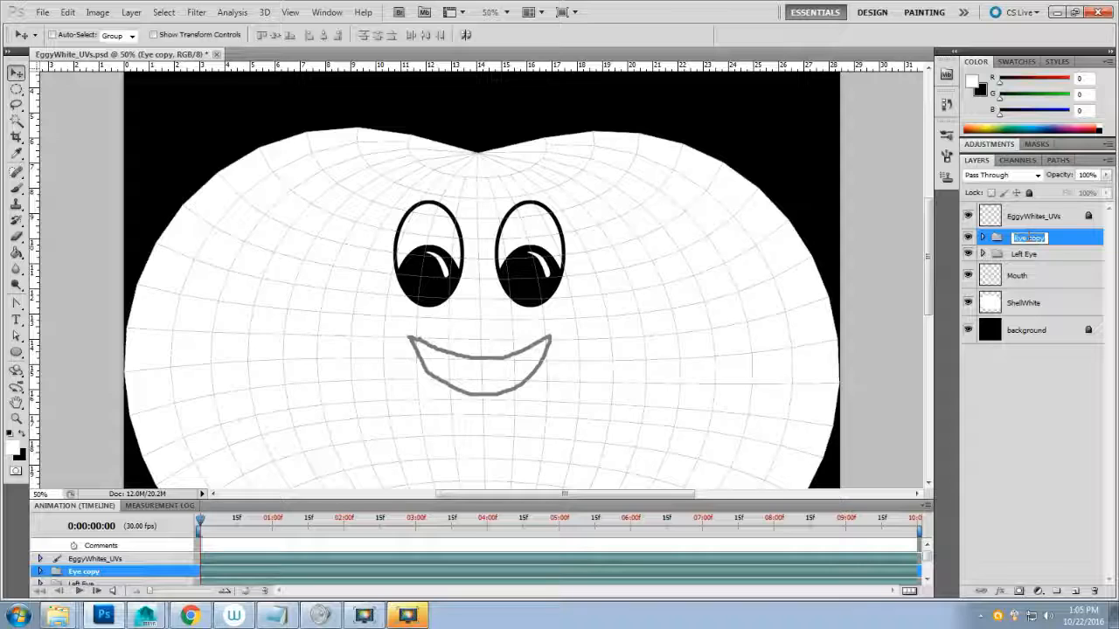
{"action": "type", "text": "R"}
{"action": "key", "text": "BackSpace"}
{"action": "type", "text": "Right Eye"}
{"action": "key", "text": "Return"}
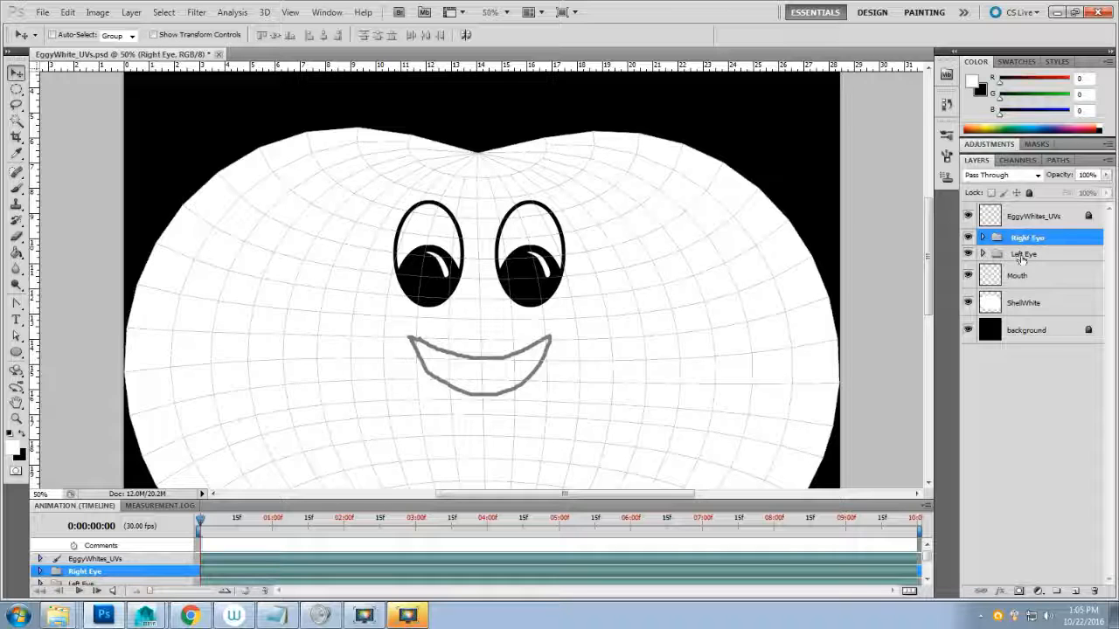
{"action": "left_click", "coordinate": [968, 237]}
{"action": "left_click", "coordinate": [968, 237]}
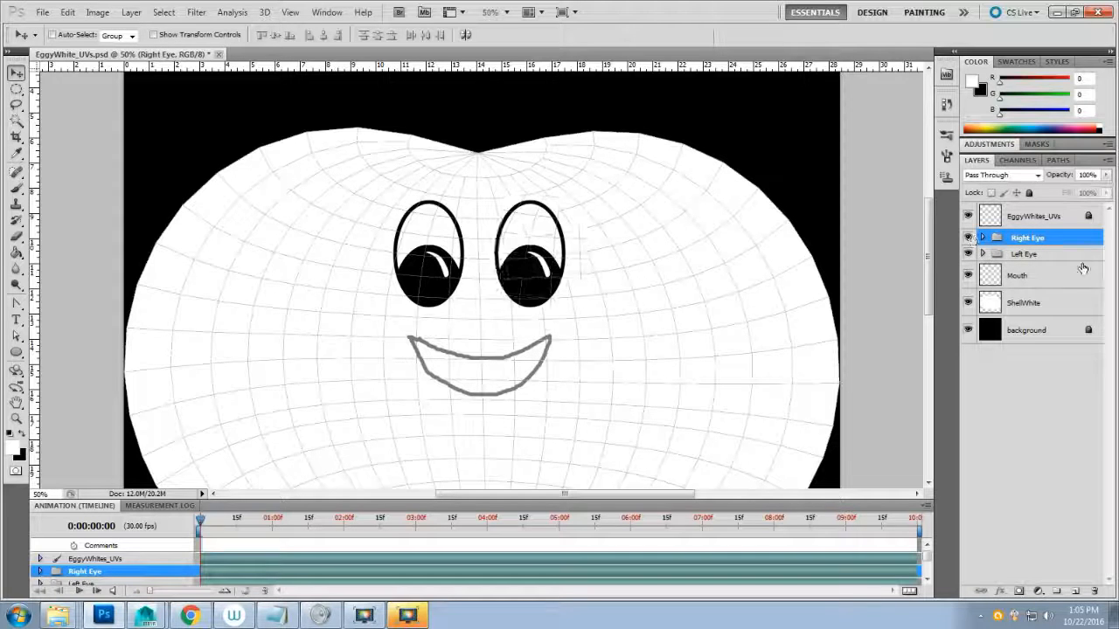
- Nudge the Right Eye and Left Eye groups straight down together until they sit just above the mouth
{"action": "left_click", "coordinate": [1063, 255], "text": "shift"}
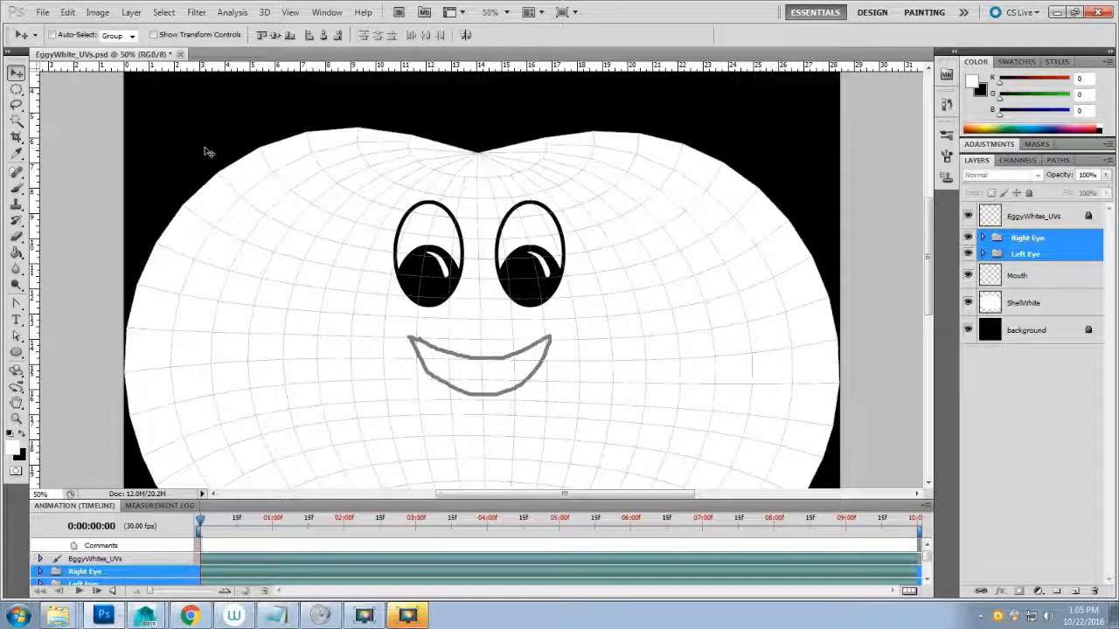
{"action": "key", "text": "Down"}
{"action": "key", "text": "Down"}
{"action": "key", "text": "Down"}
{"action": "key", "text": "Down"}
{"action": "key", "text": "Down"}
{"action": "key", "text": "Down"}
{"action": "key", "text": "Down"}
{"action": "key", "text": "Down"}
{"action": "key", "text": "Down"}
{"action": "key", "text": "Down"}
{"action": "key", "text": "Down"}
{"action": "key", "text": "Down"}
{"action": "key", "text": "Down"}
{"action": "key", "text": "Down"}
{"action": "key", "text": "Down"}
{"action": "key", "text": "Down"}
{"action": "key", "text": "Down"}
{"action": "key", "text": "Down"}
{"action": "key", "text": "Down"}
{"action": "key", "text": "Down"}
{"action": "key", "text": "Down"}
{"action": "key", "text": "Down"}
{"action": "key", "text": "Down"}
{"action": "key", "text": "Down"}
{"action": "key", "text": "Down"}
{"action": "key", "text": "Down"}
{"action": "key", "text": "Down"}
{"action": "key", "text": "Down"}
{"action": "key", "text": "Down"}
{"action": "key", "text": "Down"}
{"action": "key", "text": "Down"}
{"action": "key", "text": "Down"}
{"action": "key", "text": "Down"}
{"action": "key", "text": "Down"}
{"action": "key", "text": "Down"}
{"action": "key", "text": "Down"}
{"action": "key", "text": "Down"}
{"action": "key", "text": "Down"}
{"action": "key", "text": "Down"}
{"action": "key", "text": "Down"}
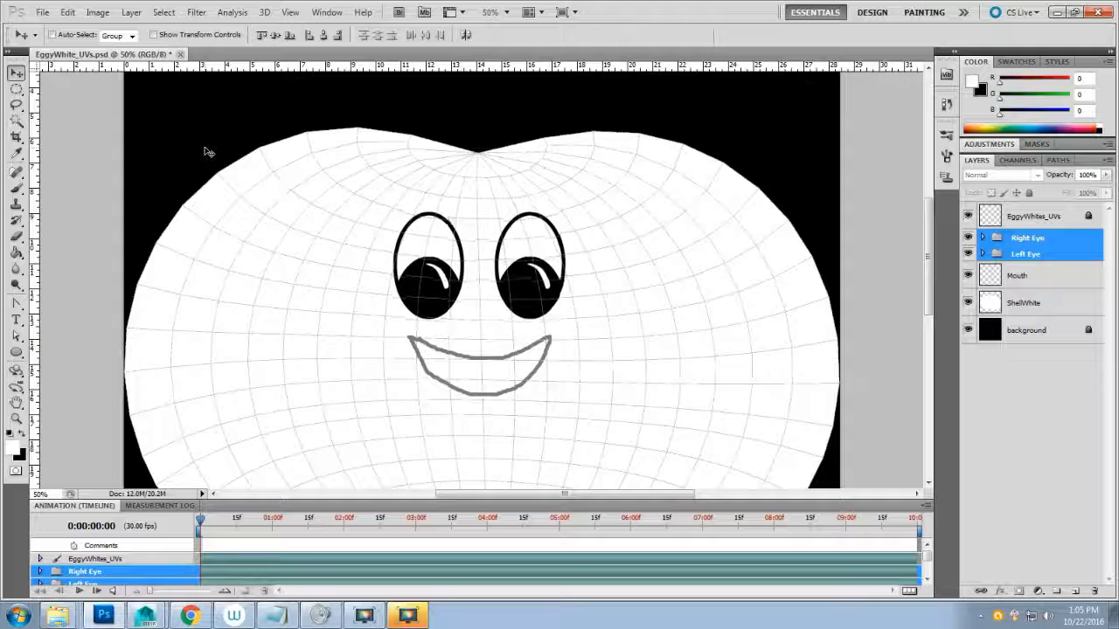
{"action": "key", "text": "Down"}
{"action": "key", "text": "Down"}
{"action": "key", "text": "Down"}
{"action": "key", "text": "Down"}
{"action": "key", "text": "Down"}
{"action": "key", "text": "Down"}
{"action": "key", "text": "Down"}
{"action": "key", "text": "Down"}
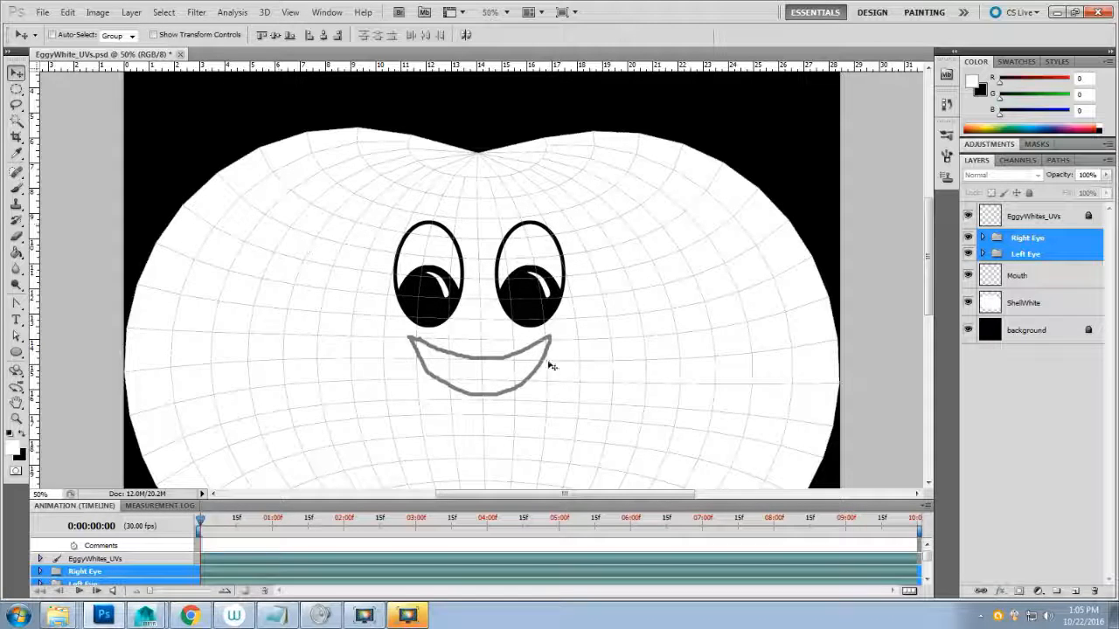
- Create a new group named Mouth directly above the Mouth layer
{"action": "scroll", "coordinate": [512, 376], "scroll_direction": "down", "scroll_amount": 3}
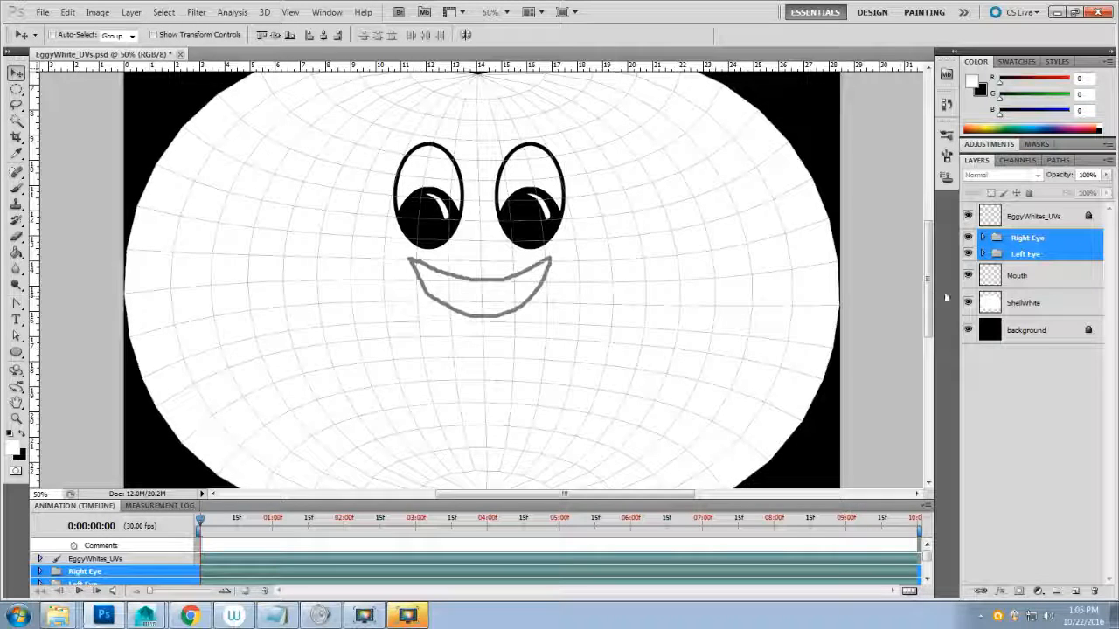
{"action": "left_click", "coordinate": [1038, 278]}
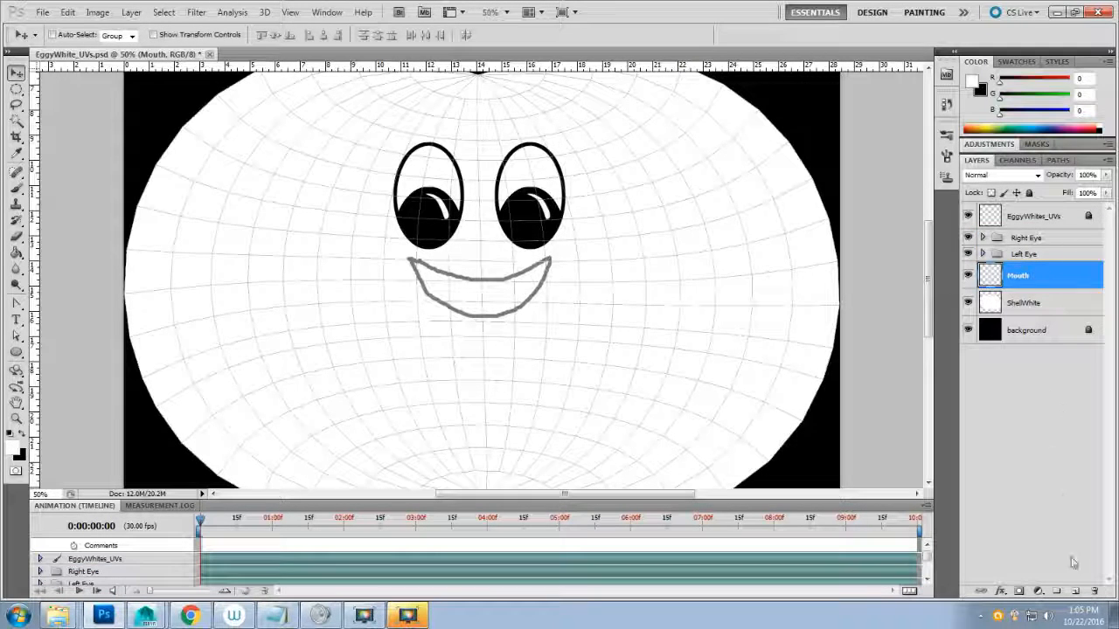
{"action": "left_click", "coordinate": [1058, 591]}
{"action": "double_click", "coordinate": [1027, 270]}
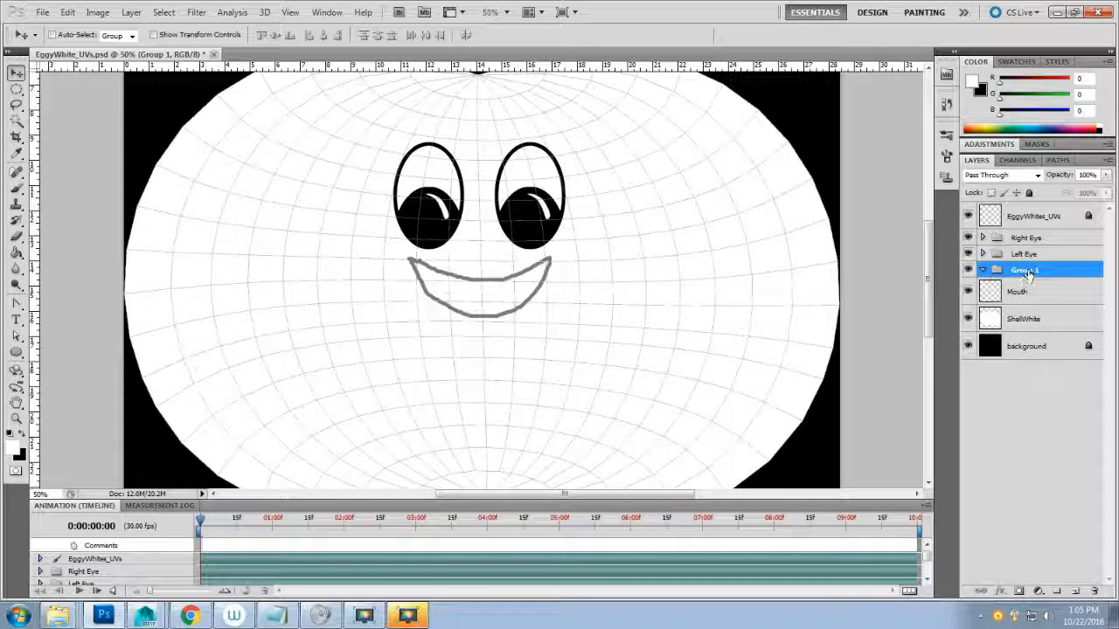
{"action": "type", "text": "Mouth"}
- Move the Mouth layer into the Mouth group and leave the group expanded
{"action": "left_click", "coordinate": [1027, 293]}
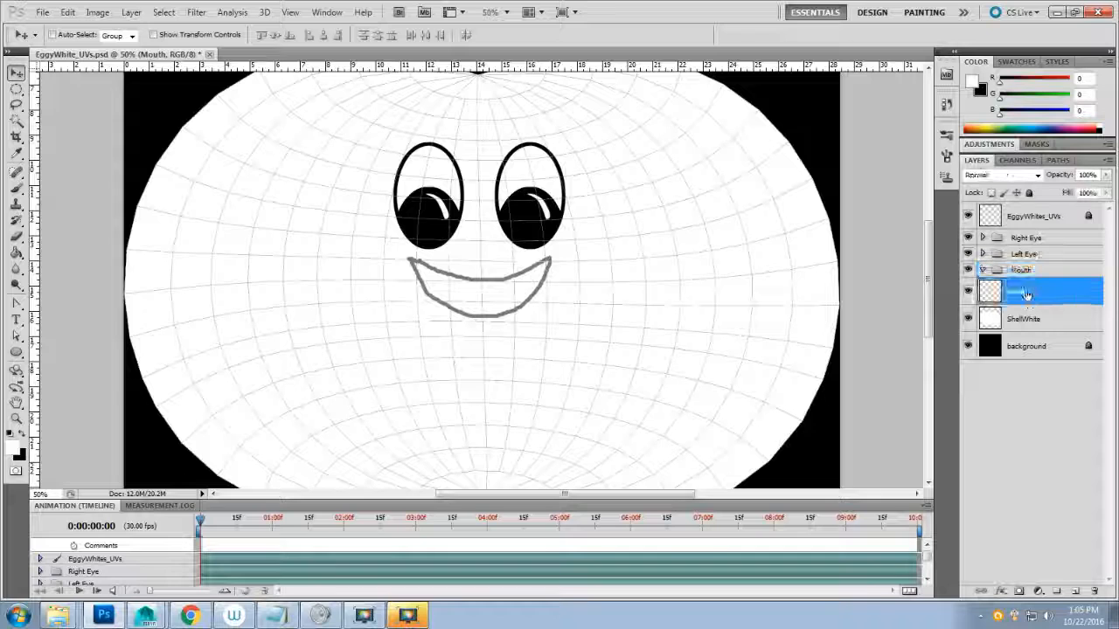
{"action": "left_click_drag", "start_coordinate": [1039, 294], "coordinate": [1041, 272]}
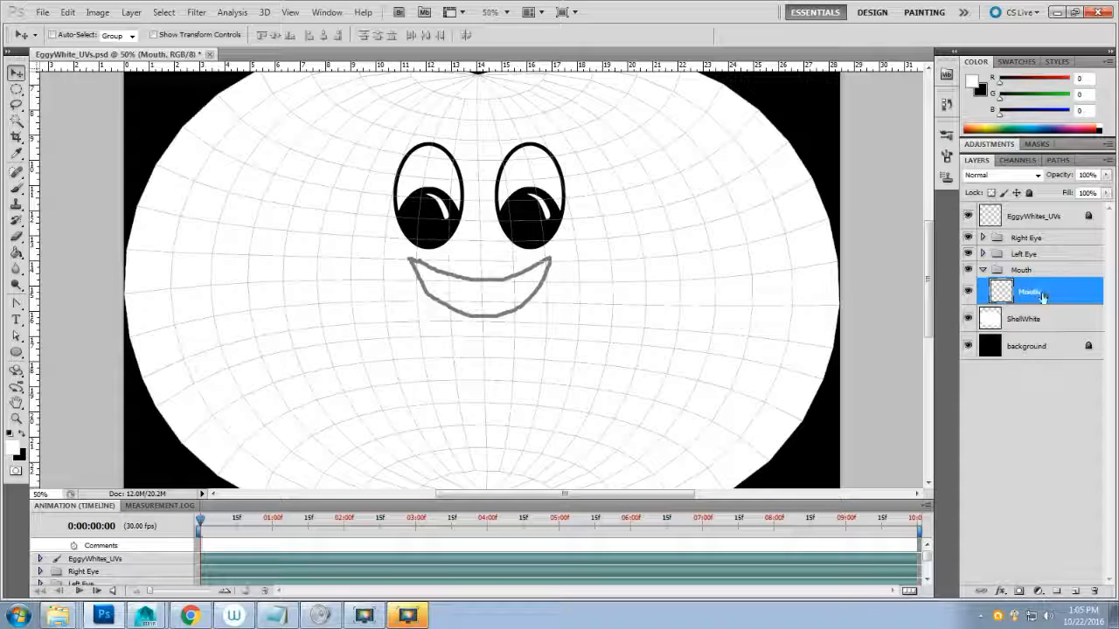
{"action": "left_click", "coordinate": [983, 270]}
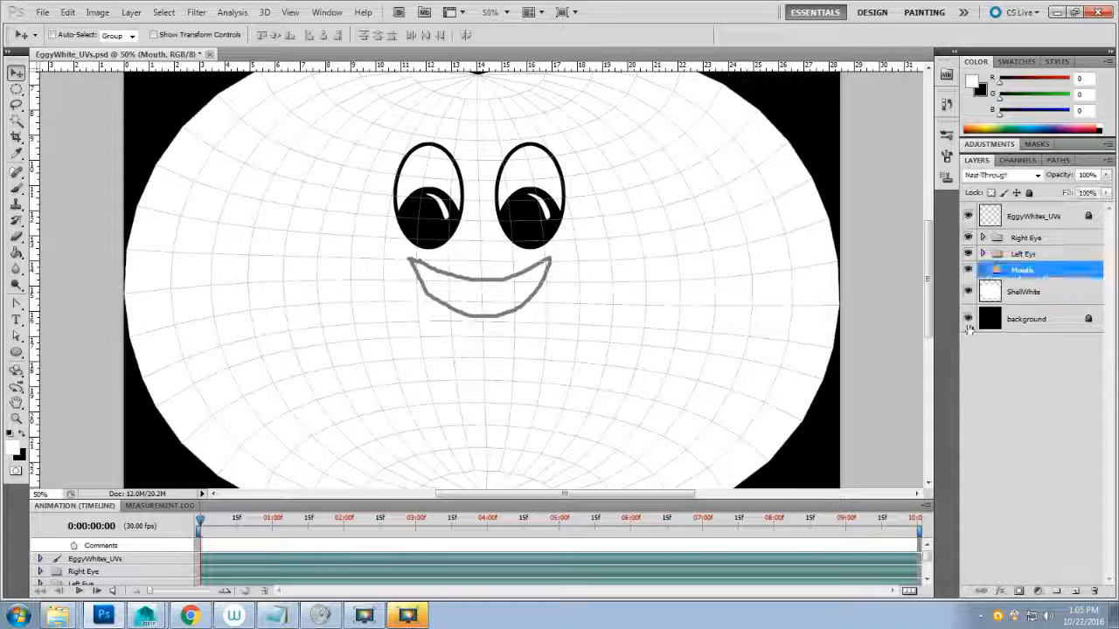
{"action": "left_click", "coordinate": [982, 270]}
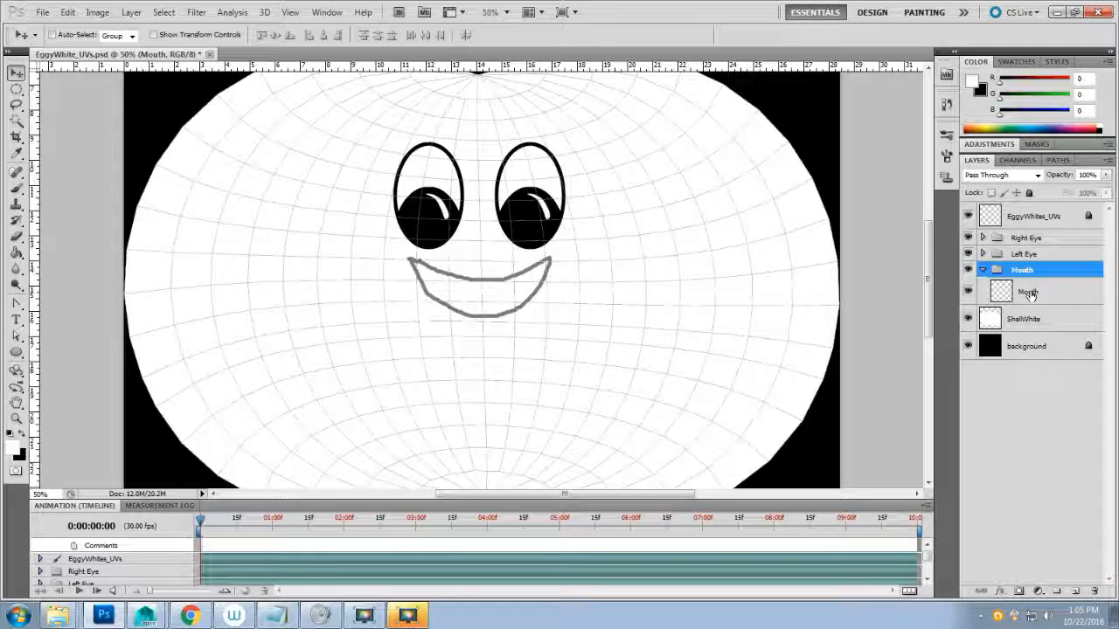
- Clear the hand-drawn gray mouth outline from the Mouth layer using a rectangular selection around it, and deselect
{"action": "left_click", "coordinate": [1030, 295]}
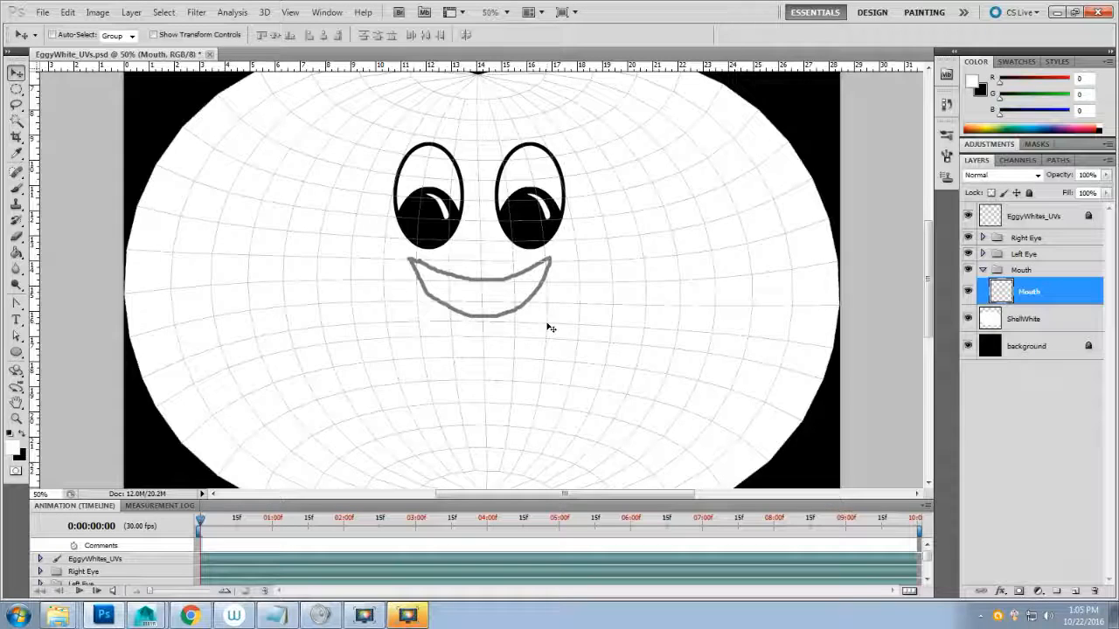
{"action": "key", "text": "ctrl+plus"}
{"action": "key", "text": "ctrl+plus"}
{"action": "key", "text": "ctrl+plus"}
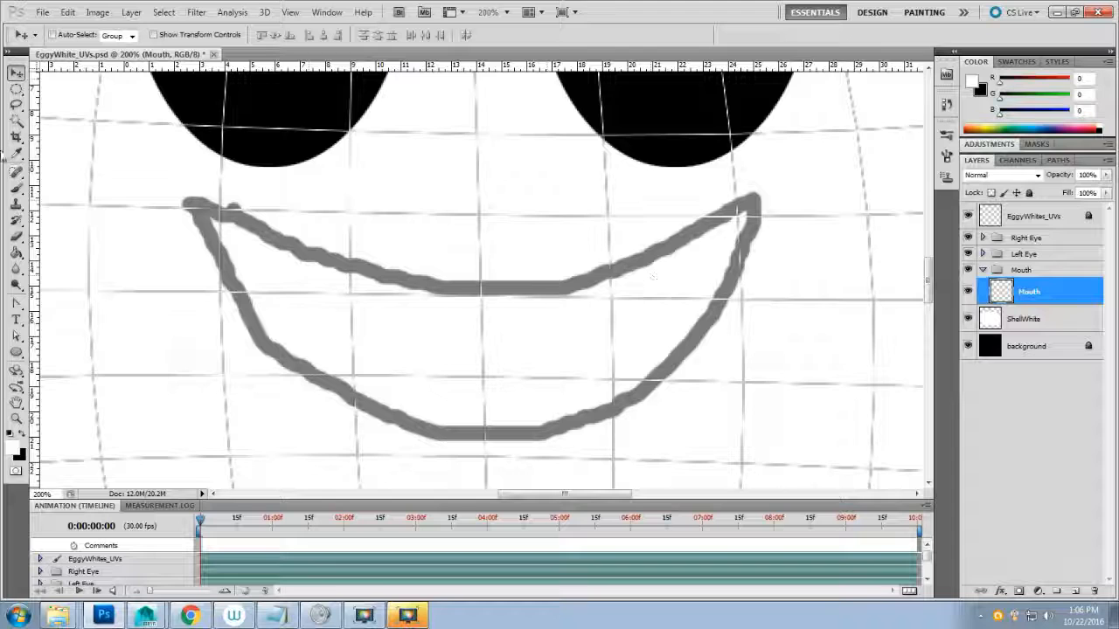
{"action": "left_click", "coordinate": [16, 90]}
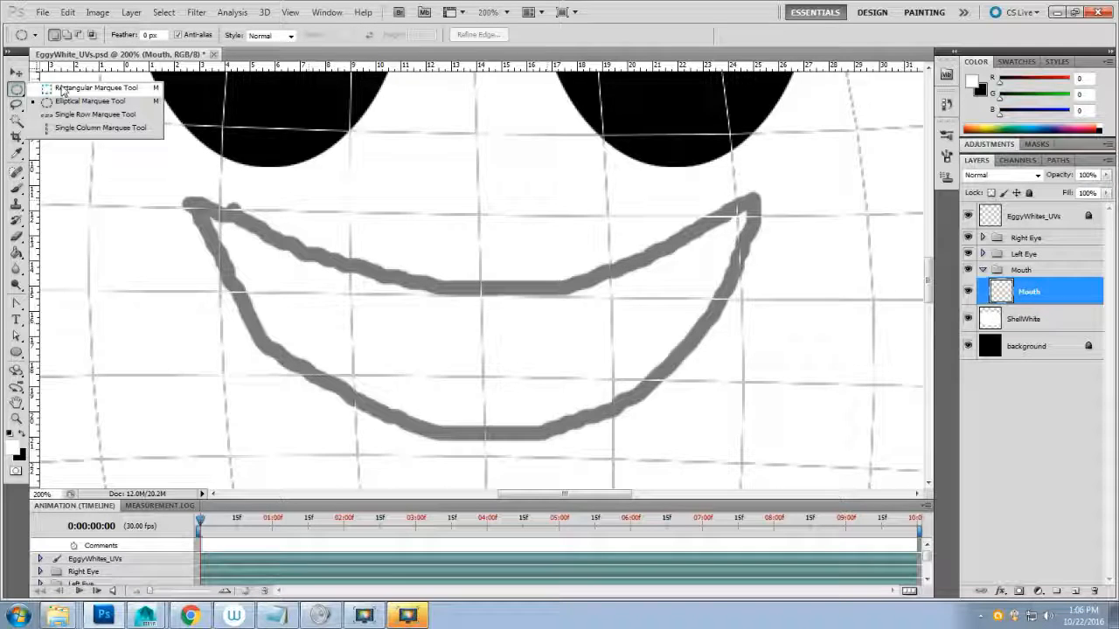
{"action": "left_click", "coordinate": [63, 91]}
{"action": "left_click_drag", "start_coordinate": [161, 187], "coordinate": [804, 449]}
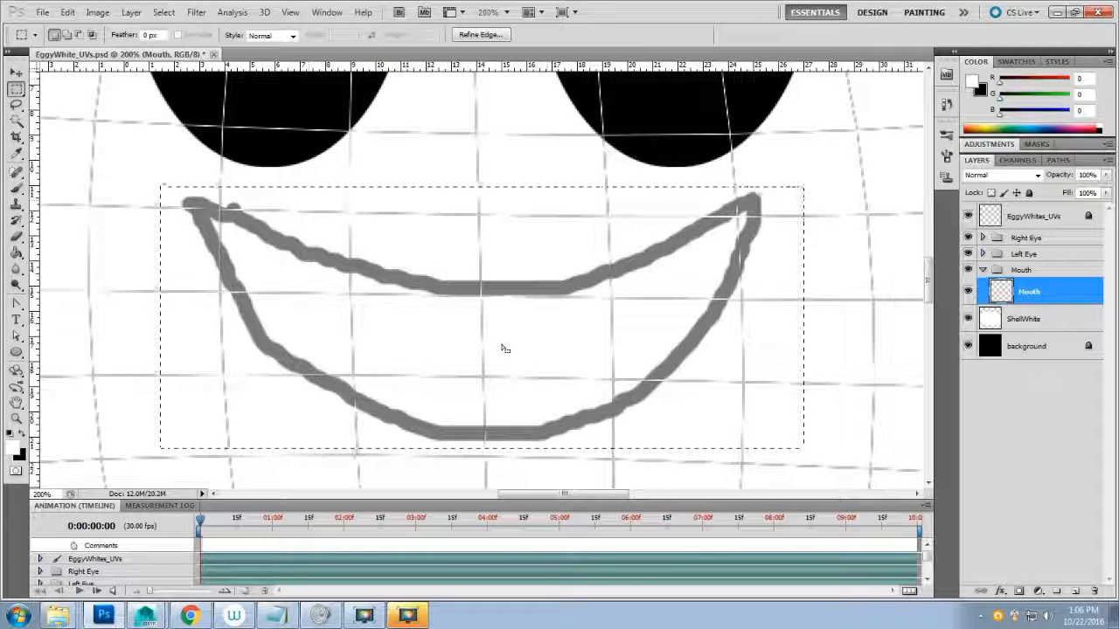
{"action": "key", "text": "Delete"}
{"action": "key", "text": "ctrl+d"}
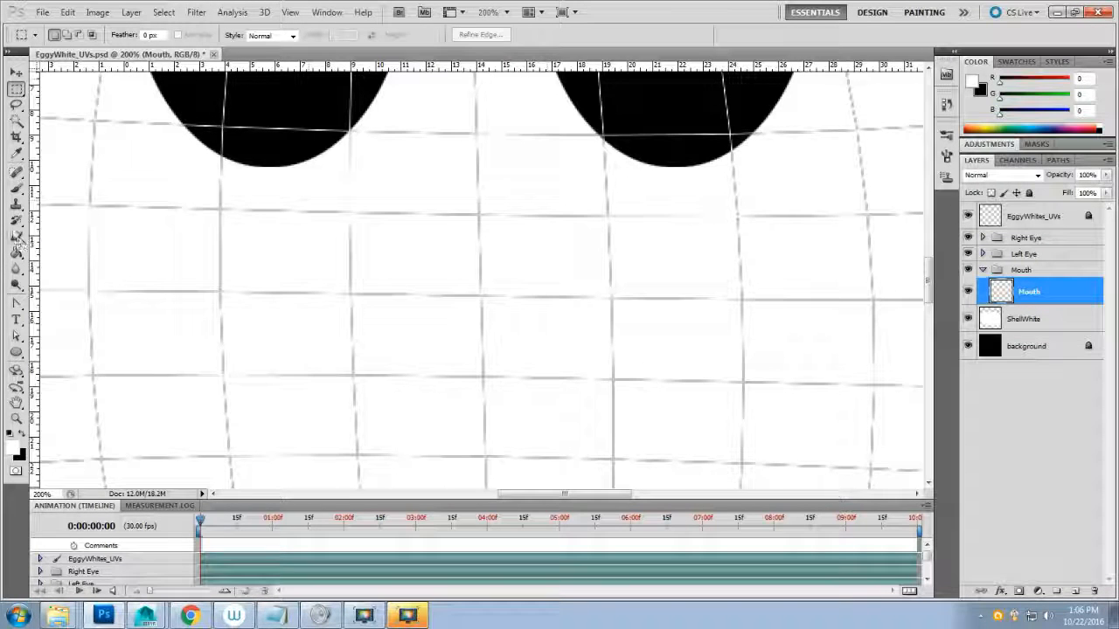
- Draw a closed four-point V-shaped mouth below the eyes with the Pen tool, and check its fill by briefly hiding ShellWhite
{"action": "left_click", "coordinate": [18, 304]}
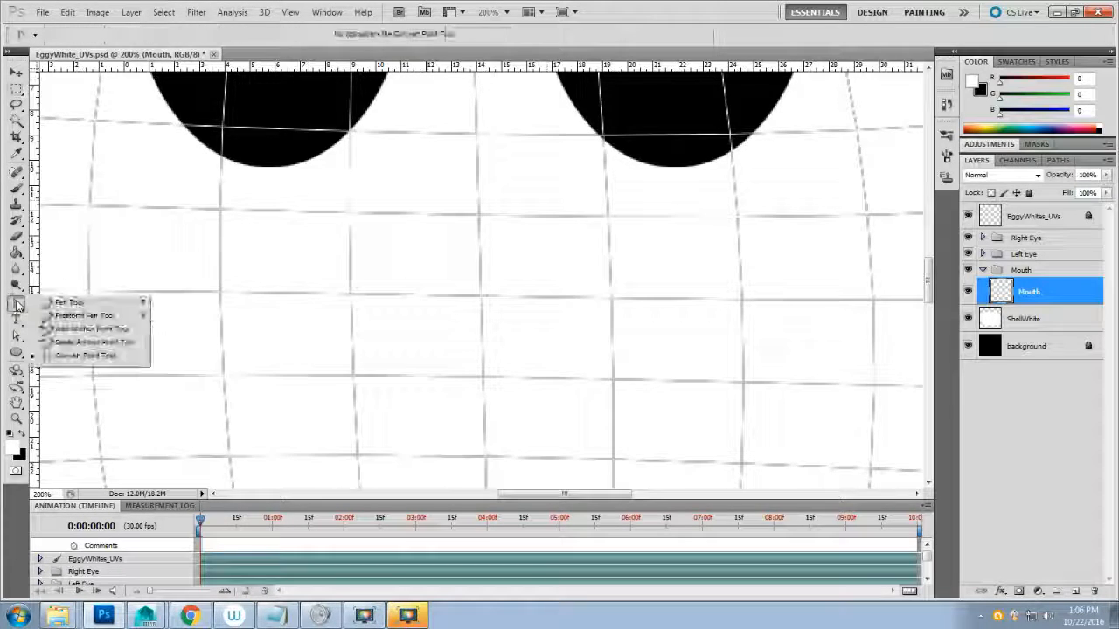
{"action": "left_click", "coordinate": [67, 304]}
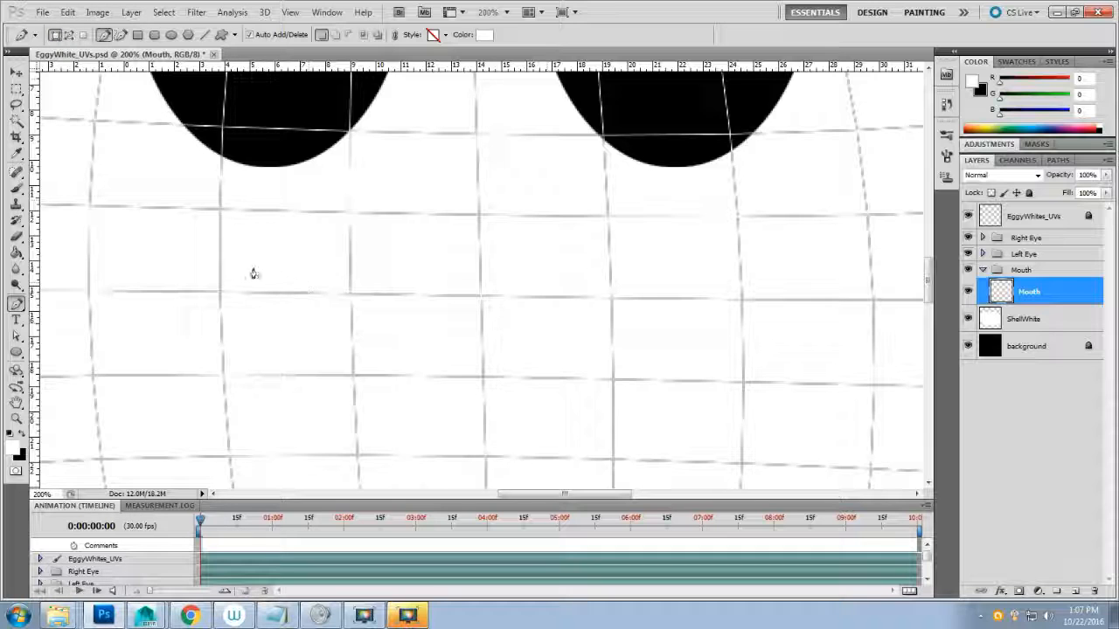
{"action": "left_click", "coordinate": [222, 211]}
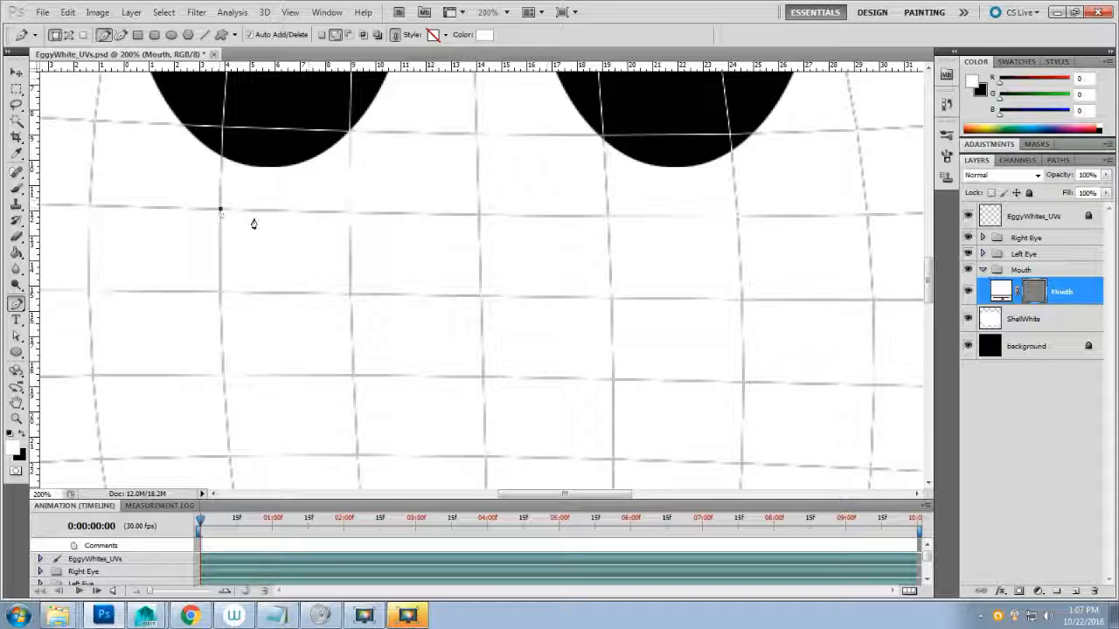
{"action": "left_click", "coordinate": [480, 299]}
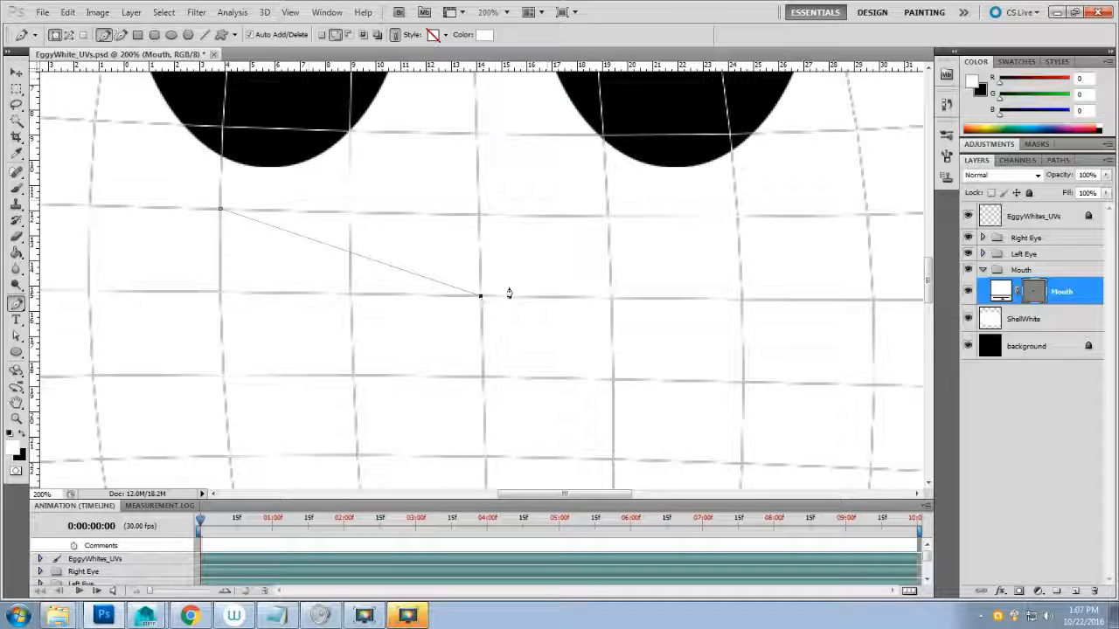
{"action": "left_click", "coordinate": [736, 220]}
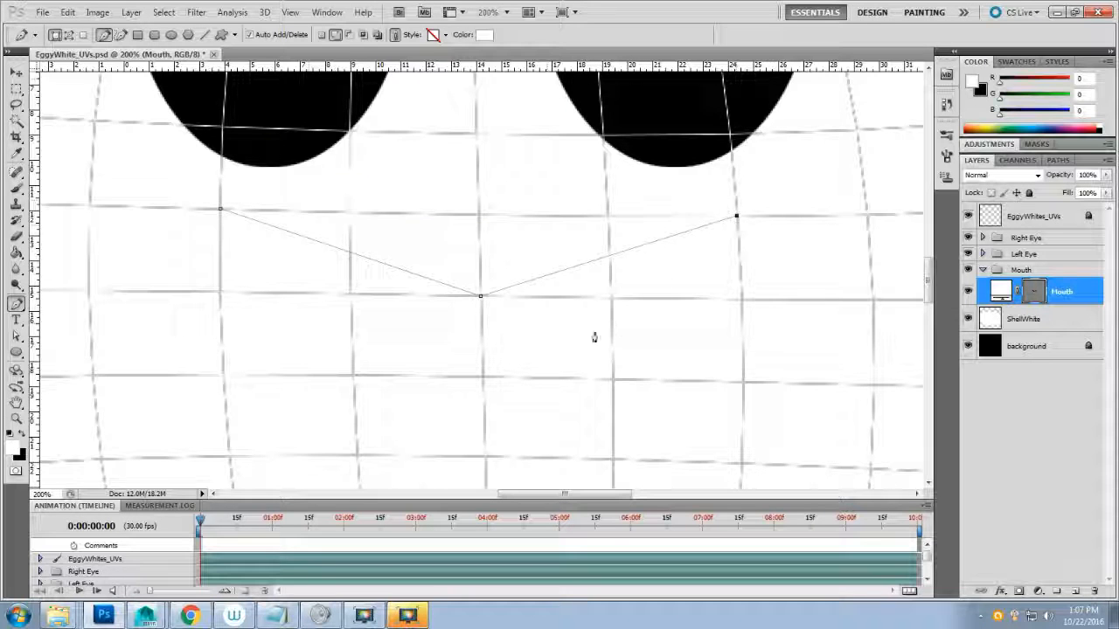
{"action": "left_click", "coordinate": [485, 459]}
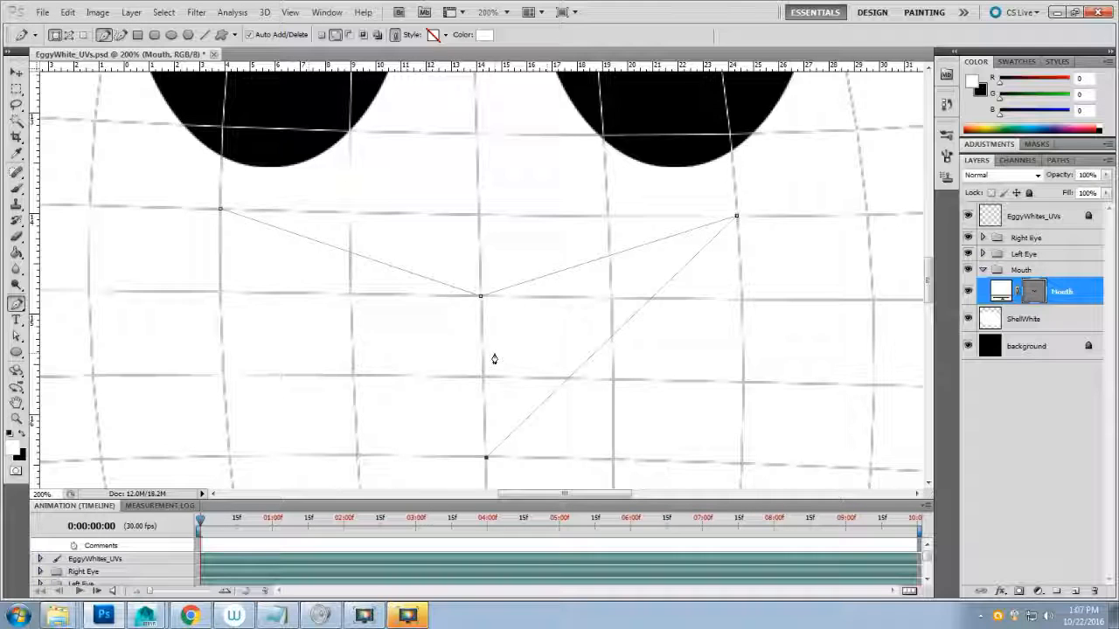
{"action": "left_click", "coordinate": [223, 212]}
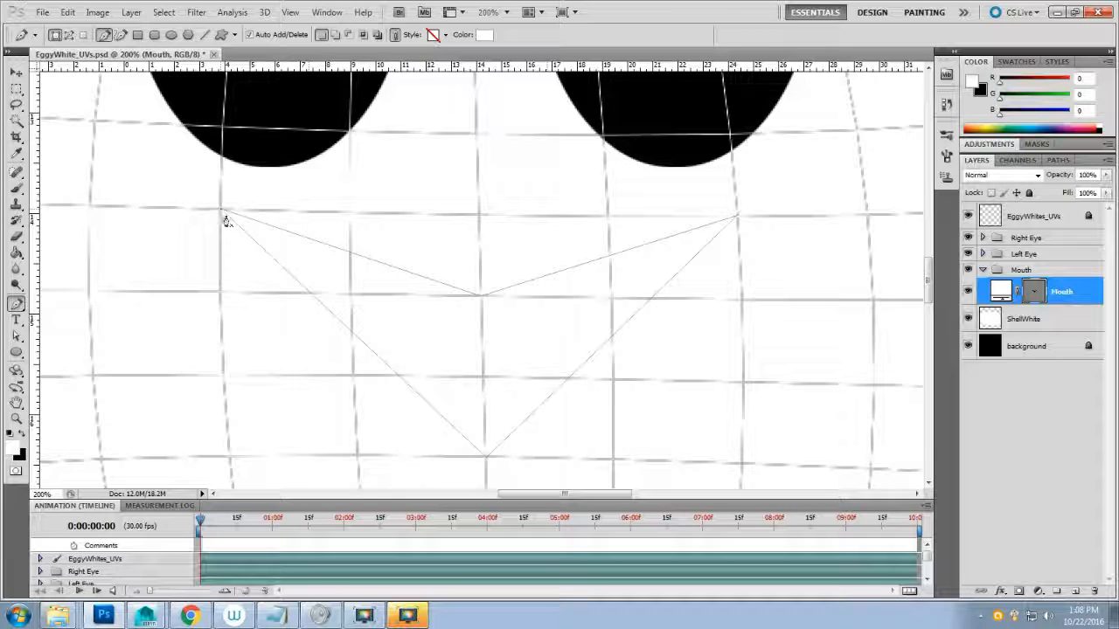
{"action": "left_click", "coordinate": [969, 320]}
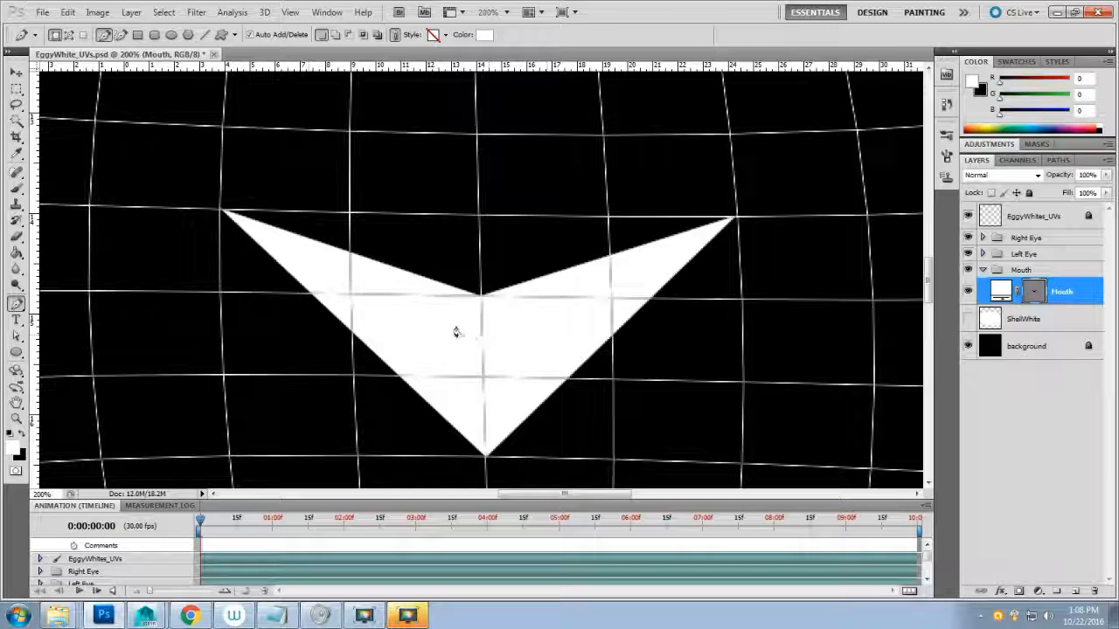
{"action": "left_click", "coordinate": [968, 318]}
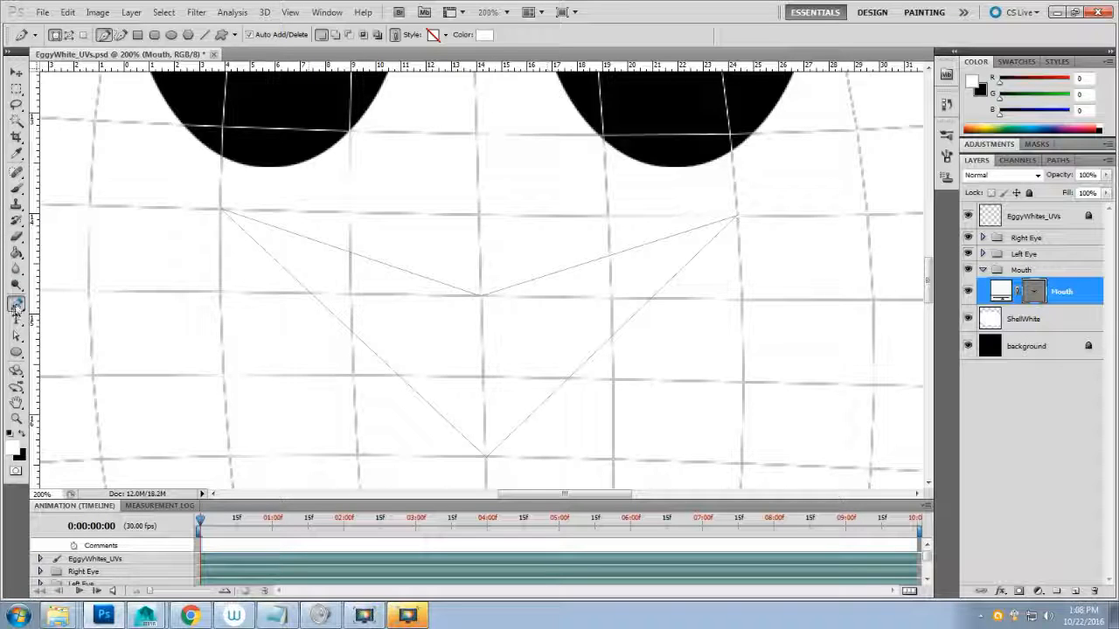
- Convert the mouth's upper middle anchor into a smooth point with horizontal handles about one grid cell long on each side
{"action": "left_click", "coordinate": [16, 305]}
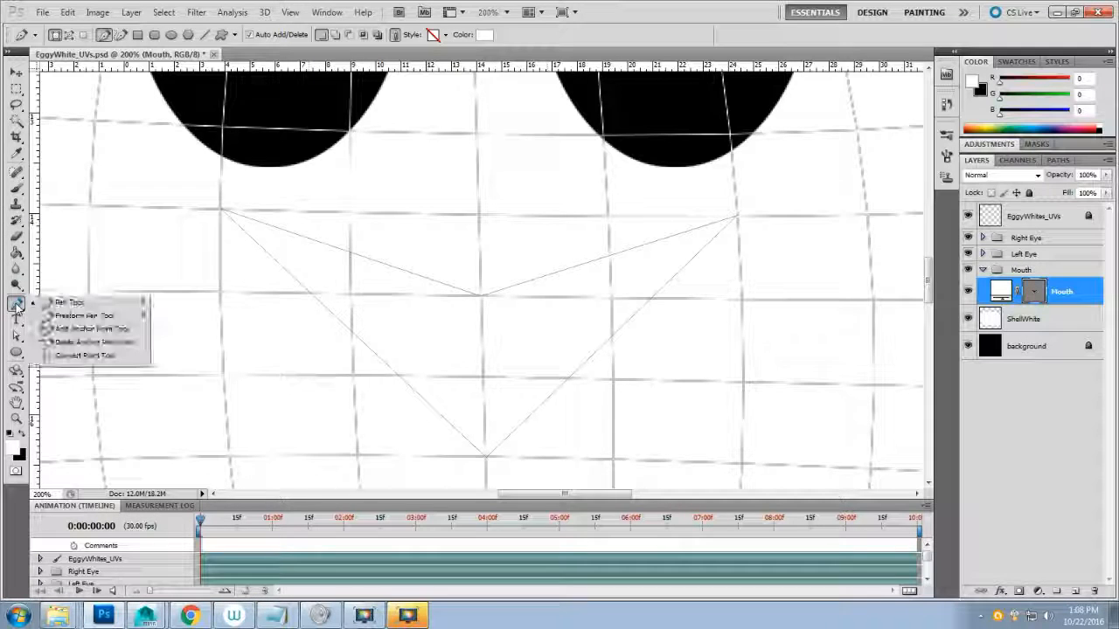
{"action": "left_click", "coordinate": [93, 356]}
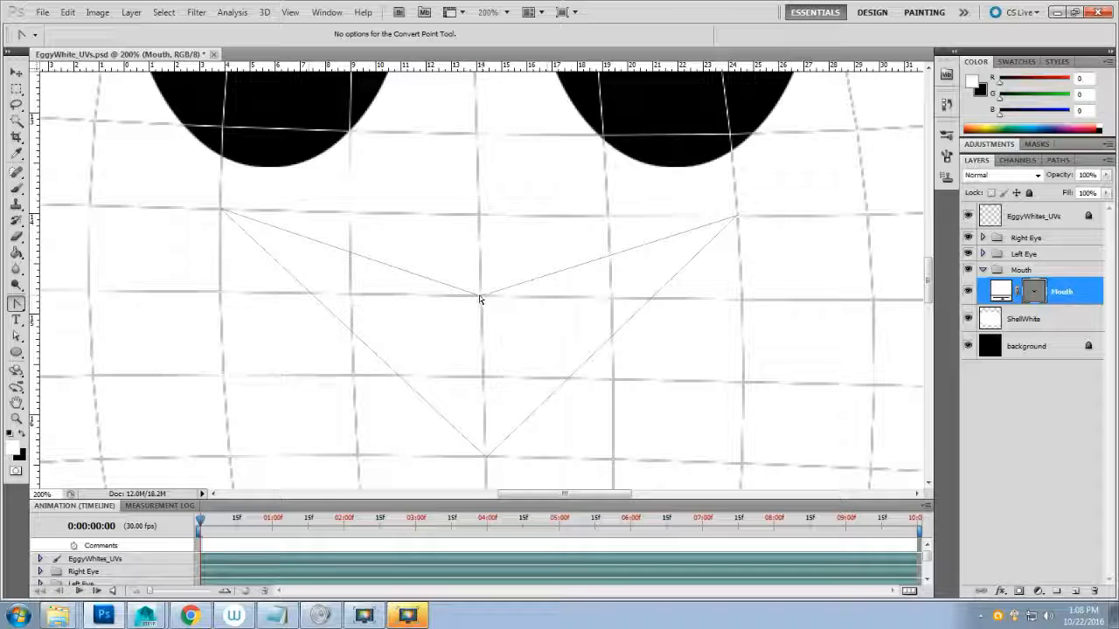
{"action": "left_click_drag", "start_coordinate": [16, 303], "coordinate": [121, 354]}
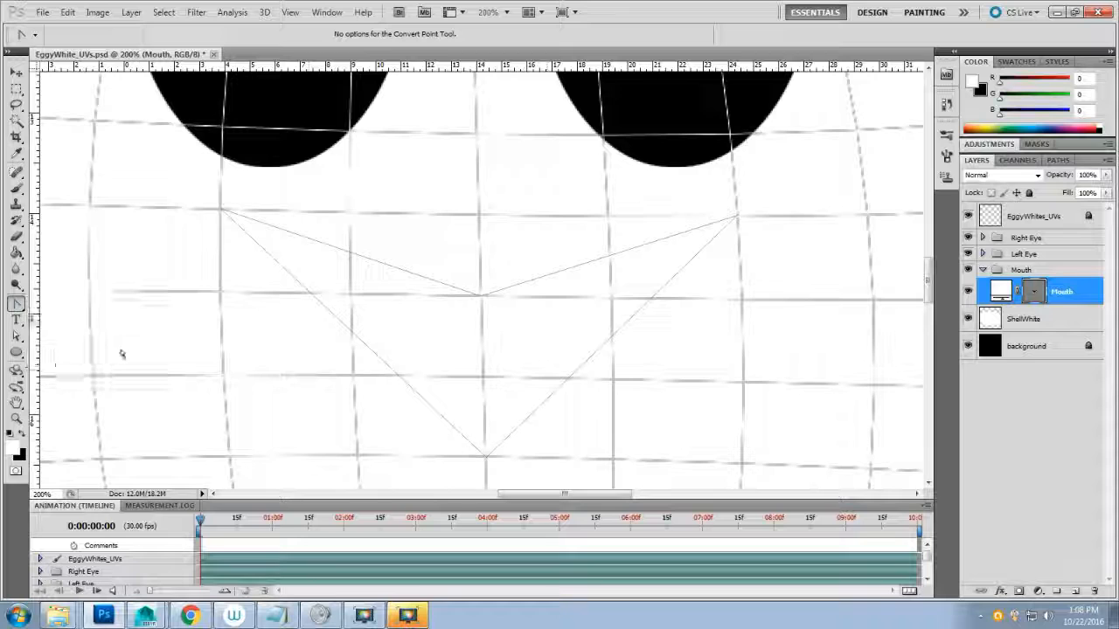
{"action": "left_click", "coordinate": [484, 298]}
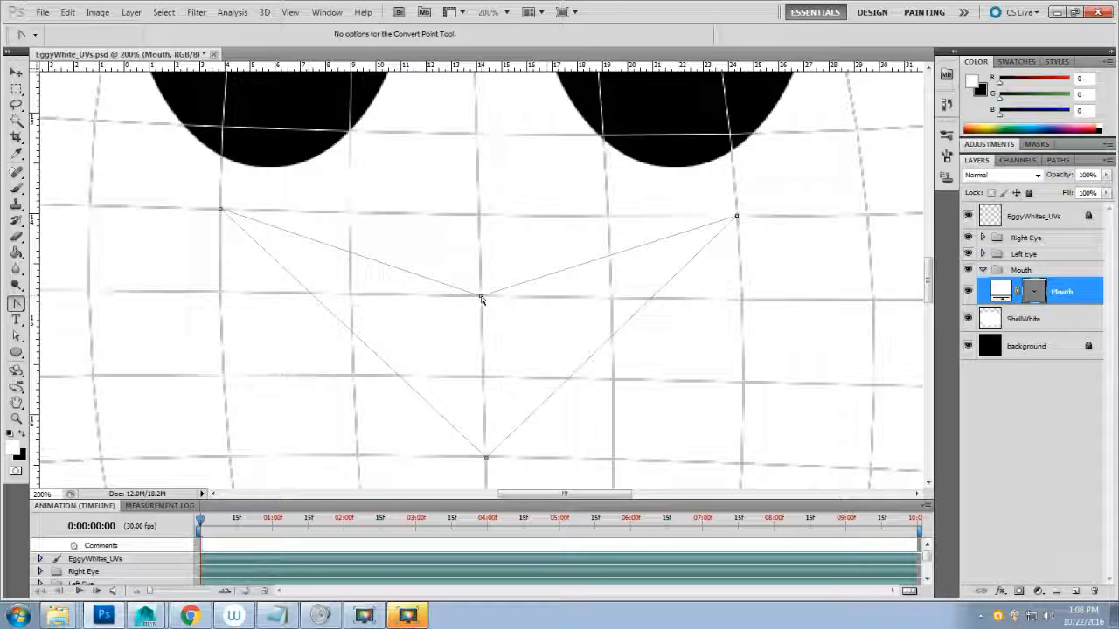
{"action": "left_click_drag", "start_coordinate": [486, 298], "coordinate": [481, 298]}
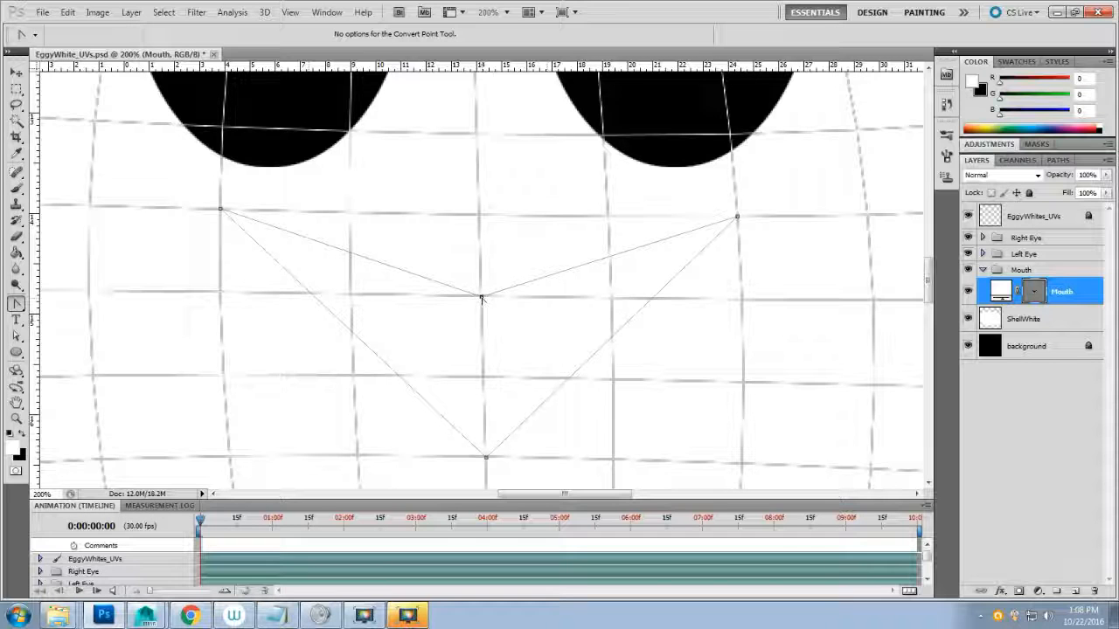
{"action": "mouse_move", "coordinate": [487, 300]}
{"action": "left_mouse_down"}
{"action": "mouse_move", "coordinate": [577, 298]}
{"action": "mouse_move", "coordinate": [580, 255]}
{"action": "mouse_move", "coordinate": [579, 305]}
{"action": "mouse_move", "coordinate": [597, 277]}
{"action": "mouse_move", "coordinate": [595, 245]}
{"action": "mouse_move", "coordinate": [594, 299]}
{"action": "mouse_move", "coordinate": [617, 294]}
{"action": "mouse_move", "coordinate": [598, 296]}
{"action": "mouse_move", "coordinate": [621, 276]}
{"action": "mouse_move", "coordinate": [603, 295]}
{"action": "mouse_move", "coordinate": [618, 296]}
{"action": "left_mouse_up"}
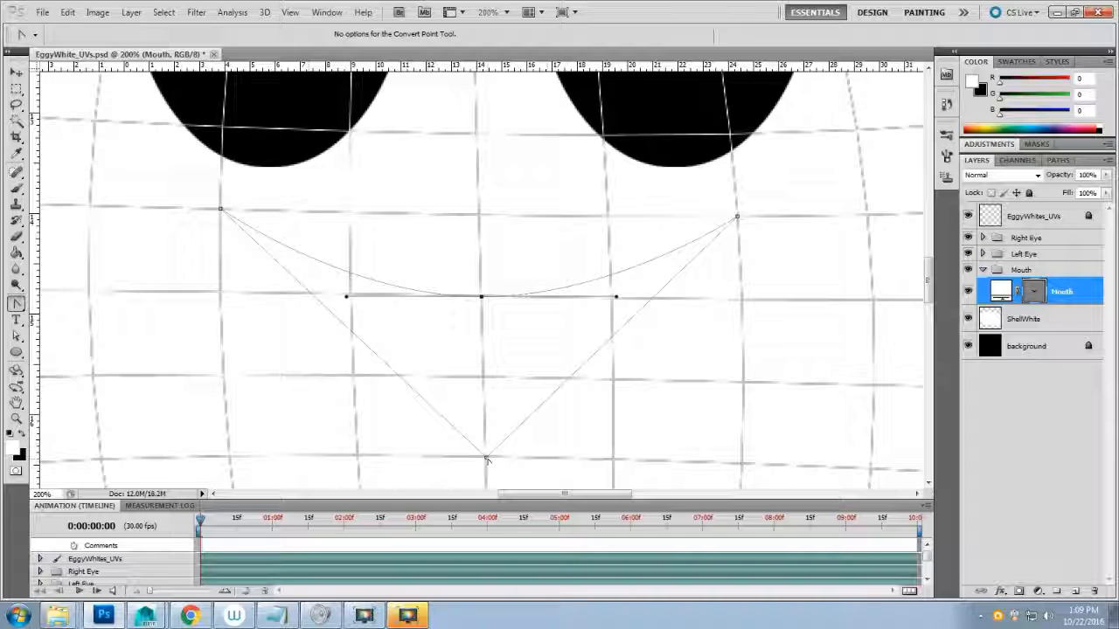
- Convert the mouth's lowest anchor into a smooth point with horizontal handles, and check the smile by briefly hiding ShellWhite
{"action": "left_click", "coordinate": [487, 460]}
{"action": "left_click_drag", "start_coordinate": [487, 459], "coordinate": [339, 431]}
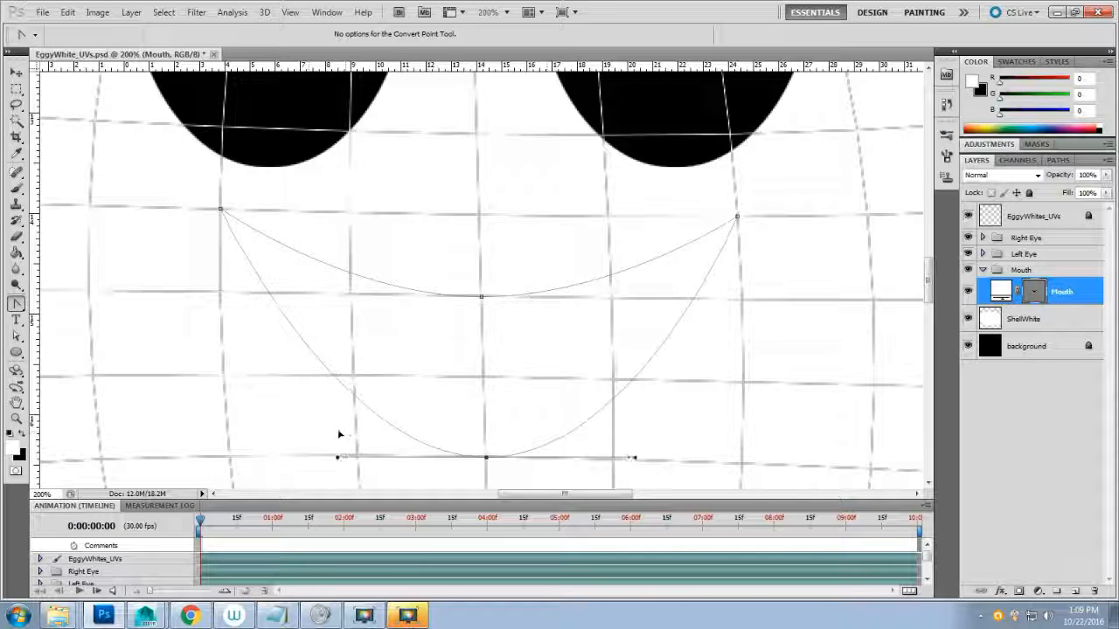
{"action": "left_click", "coordinate": [967, 320]}
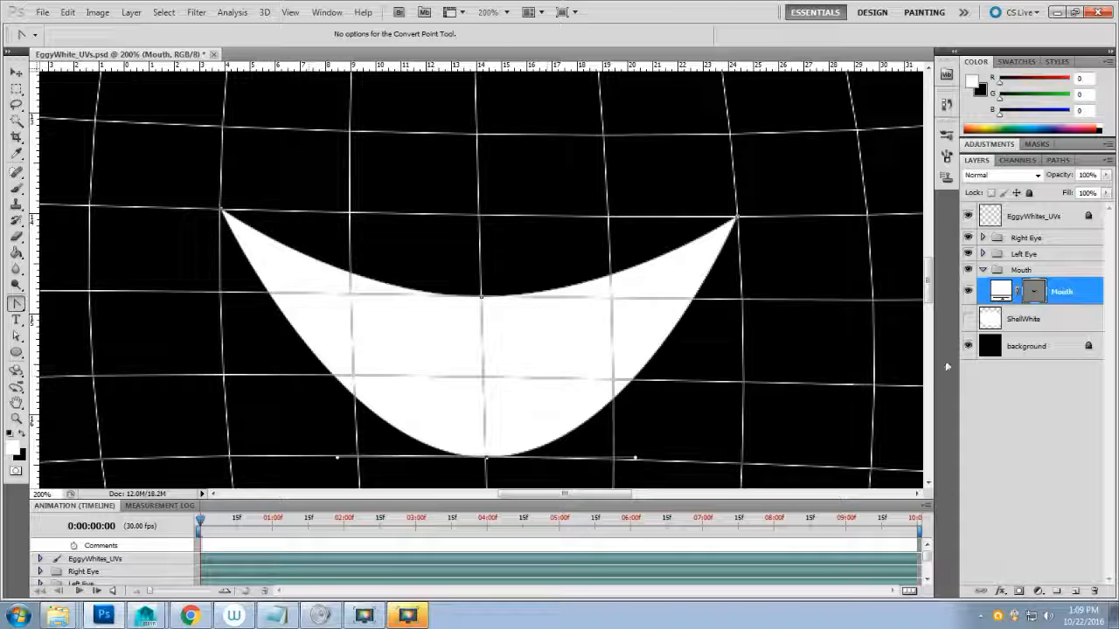
{"action": "left_click", "coordinate": [967, 319]}
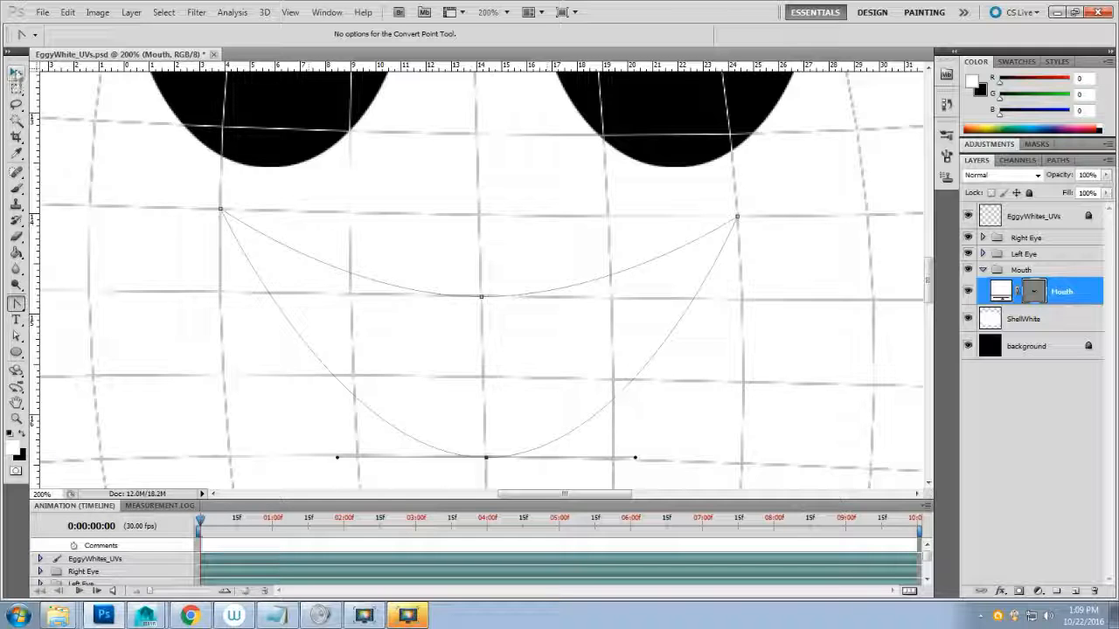
- Set the Mouth shape's fill color to light pink ff9ee5
{"action": "left_click", "coordinate": [16, 72]}
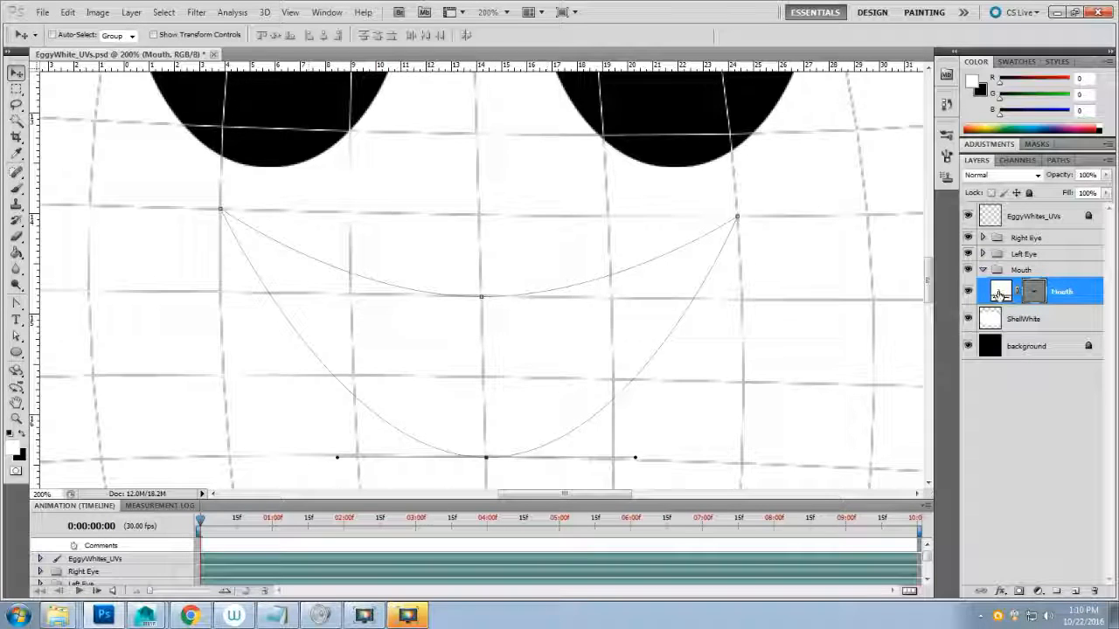
{"action": "double_click", "coordinate": [1001, 293]}
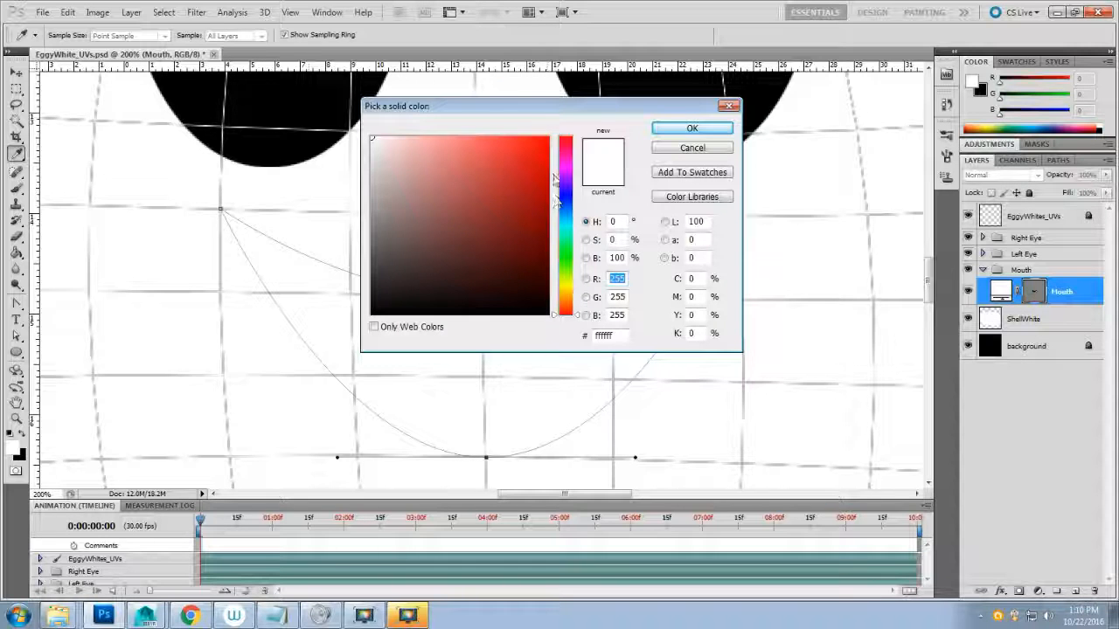
{"action": "left_click_drag", "start_coordinate": [554, 179], "coordinate": [560, 158]}
{"action": "left_click", "coordinate": [450, 141]}
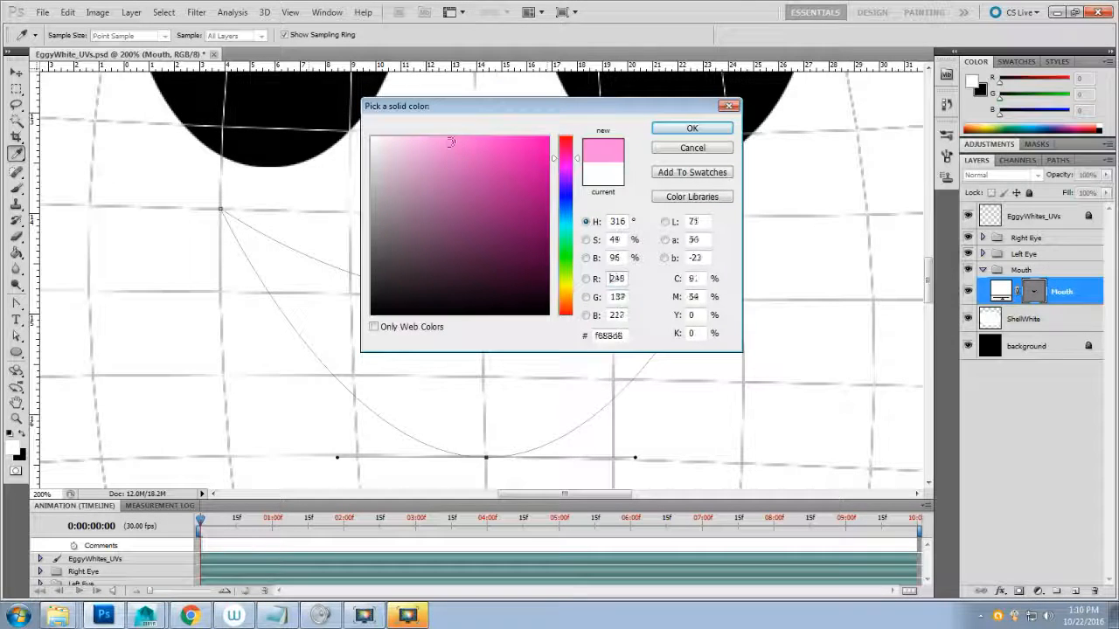
{"action": "left_click_drag", "start_coordinate": [451, 142], "coordinate": [440, 130]}
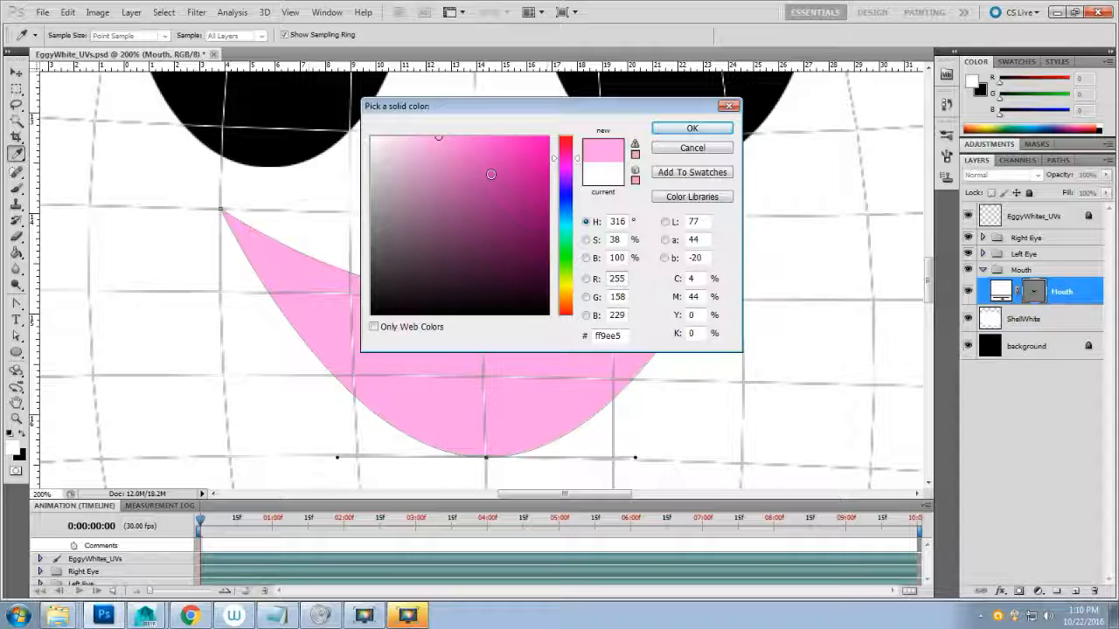
{"action": "left_click", "coordinate": [658, 128]}
{"action": "key", "text": "v"}
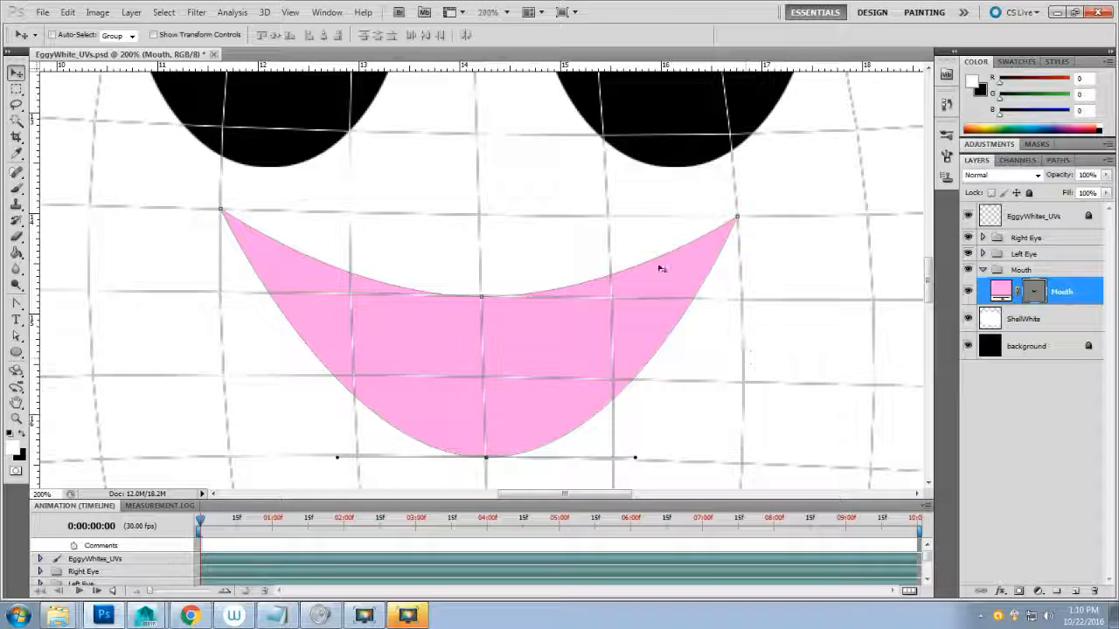
- Add a new layer above the Mouth shape inside the Mouth group and name it tongue
{"action": "left_click", "coordinate": [1075, 593]}
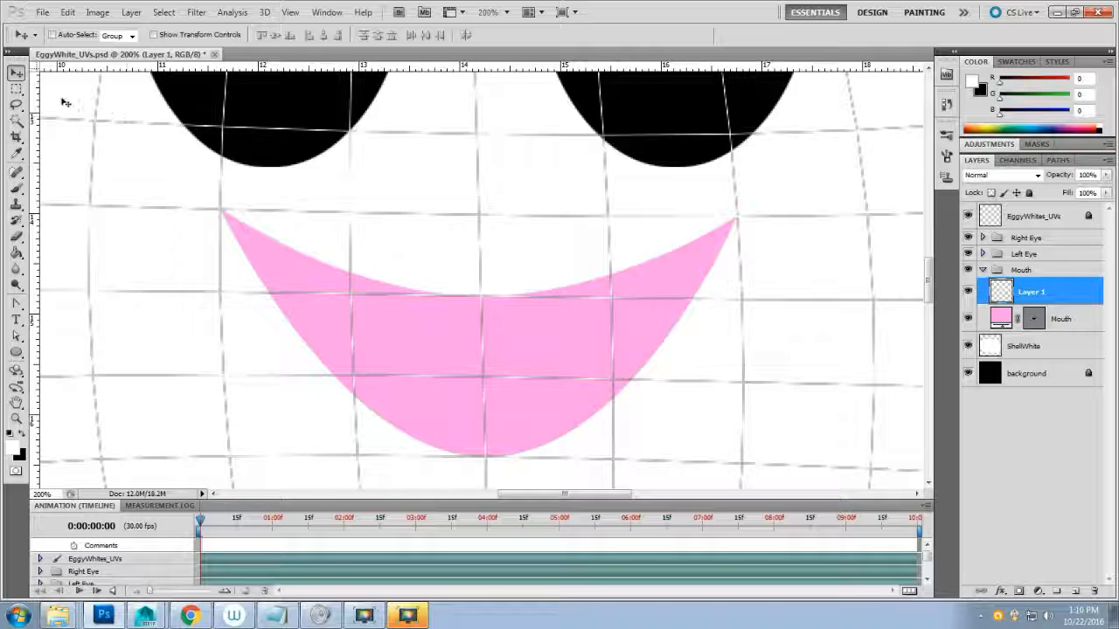
{"action": "left_click", "coordinate": [16, 89]}
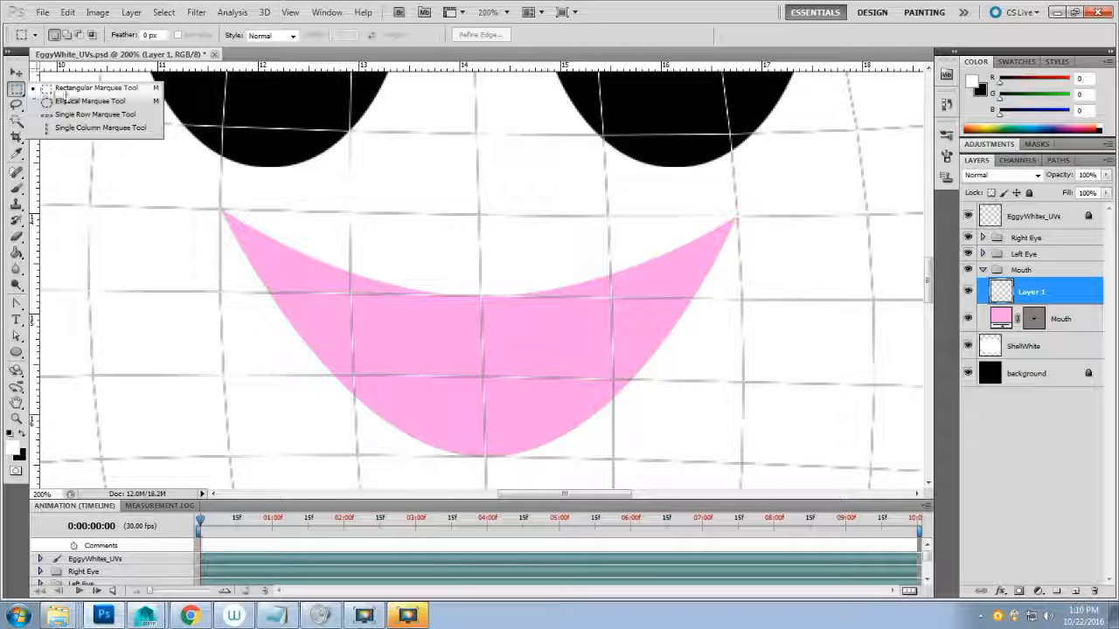
{"action": "left_click", "coordinate": [88, 87]}
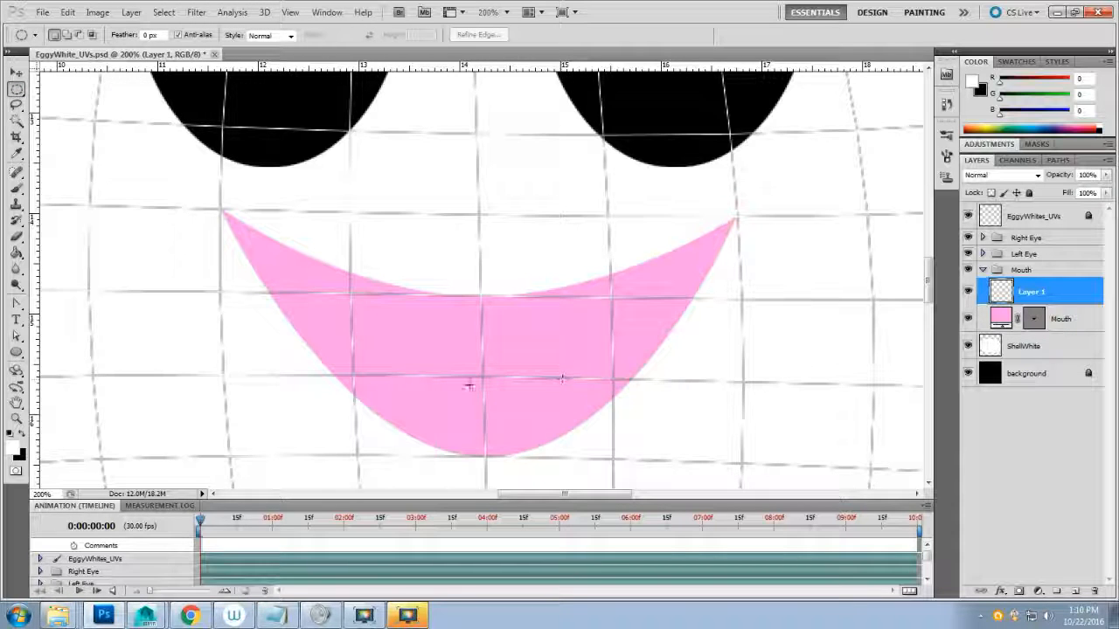
{"action": "double_click", "coordinate": [1030, 292]}
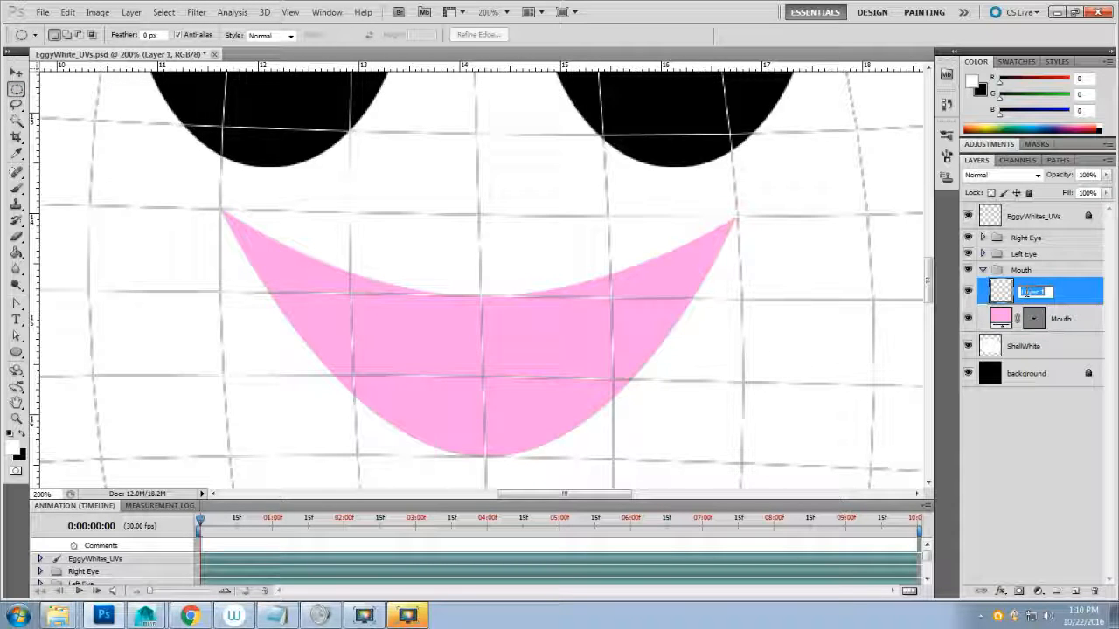
{"action": "type", "text": "tongue"}
{"action": "key", "text": "Return"}
- Make an elliptical selection about two grid cells wide and two high, overlapping the bottom of the mouth, for the tongue
{"action": "scroll", "coordinate": [509, 378], "scroll_direction": "down", "scroll_amount": 1}
{"action": "scroll", "coordinate": [508, 378], "scroll_direction": "down", "scroll_amount": 5}
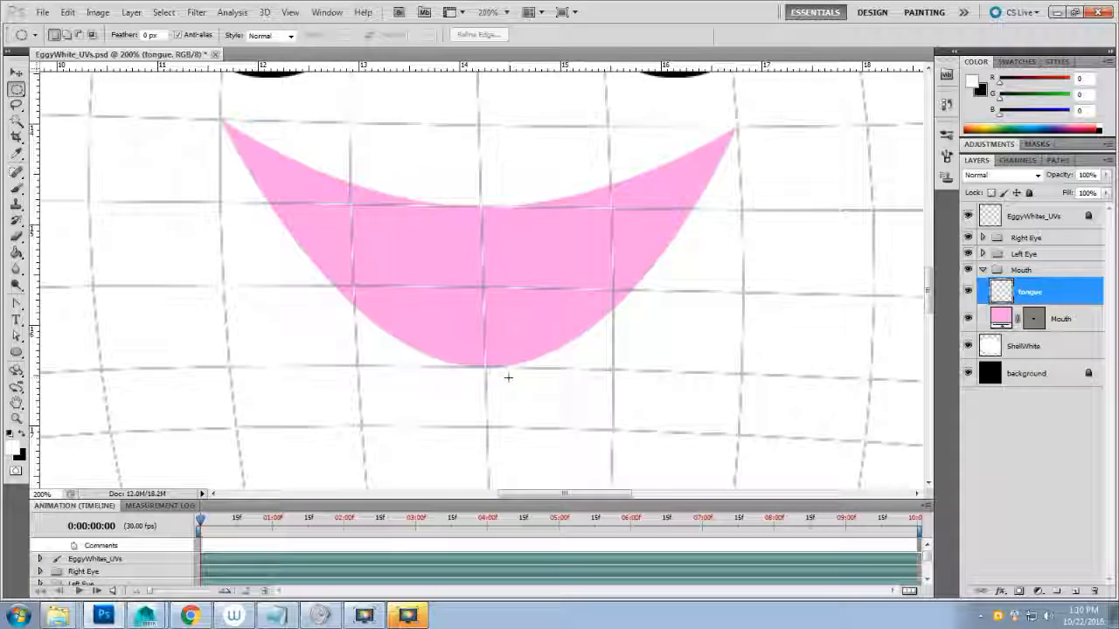
{"action": "left_click_drag", "start_coordinate": [361, 247], "coordinate": [450, 327]}
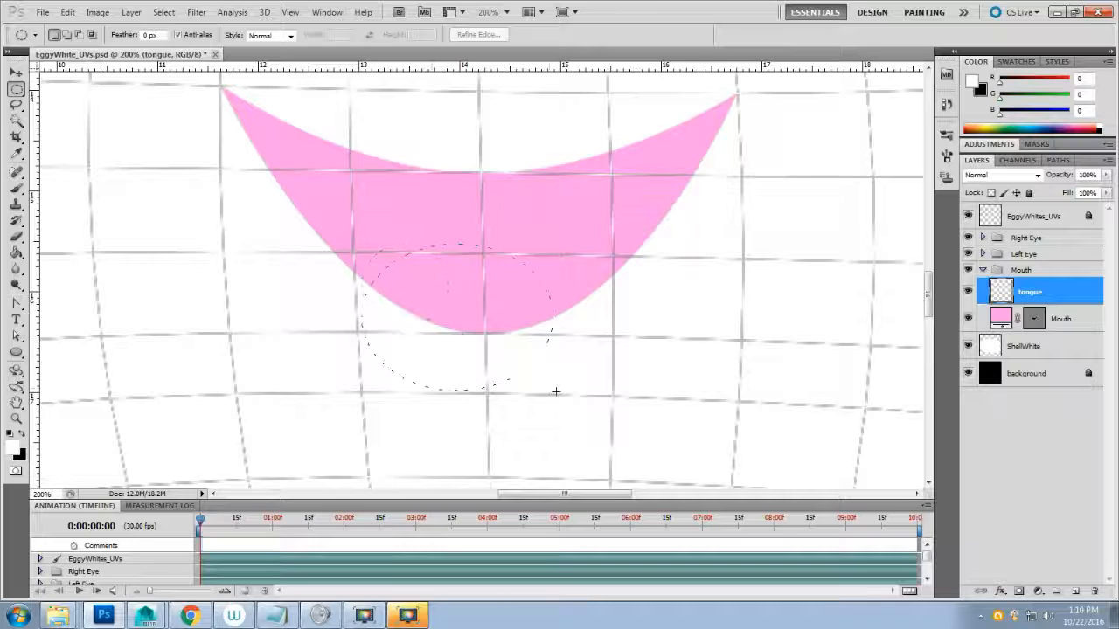
{"action": "left_click_drag", "start_coordinate": [556, 392], "coordinate": [611, 399]}
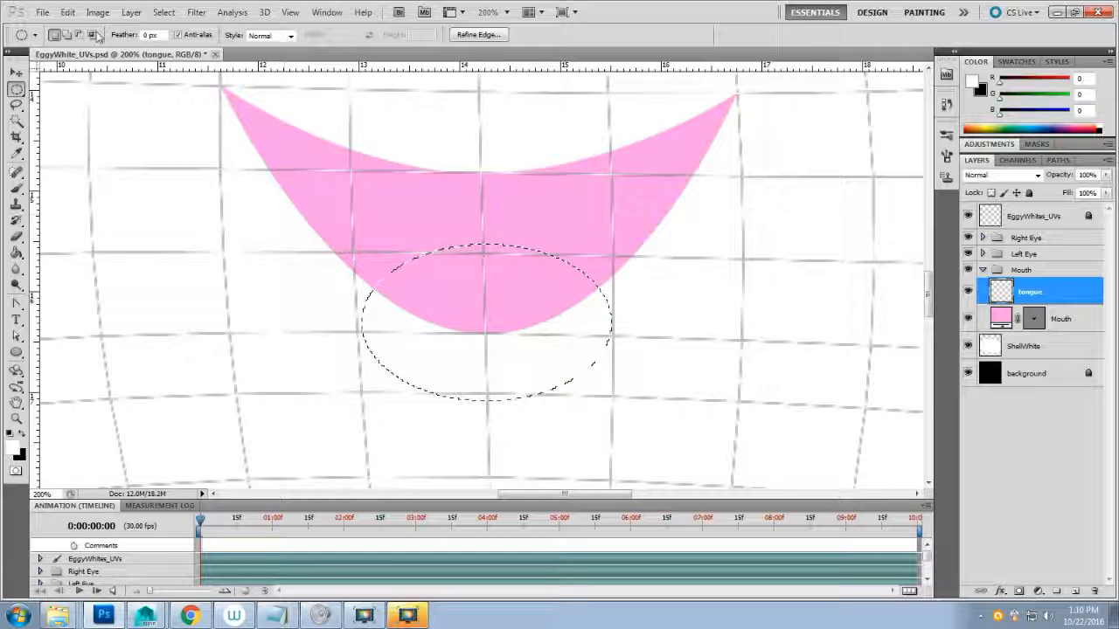
- Stroke the elliptical tongue selection with a 10 px black line centered on its edge, and deselect it
{"action": "left_click", "coordinate": [67, 12]}
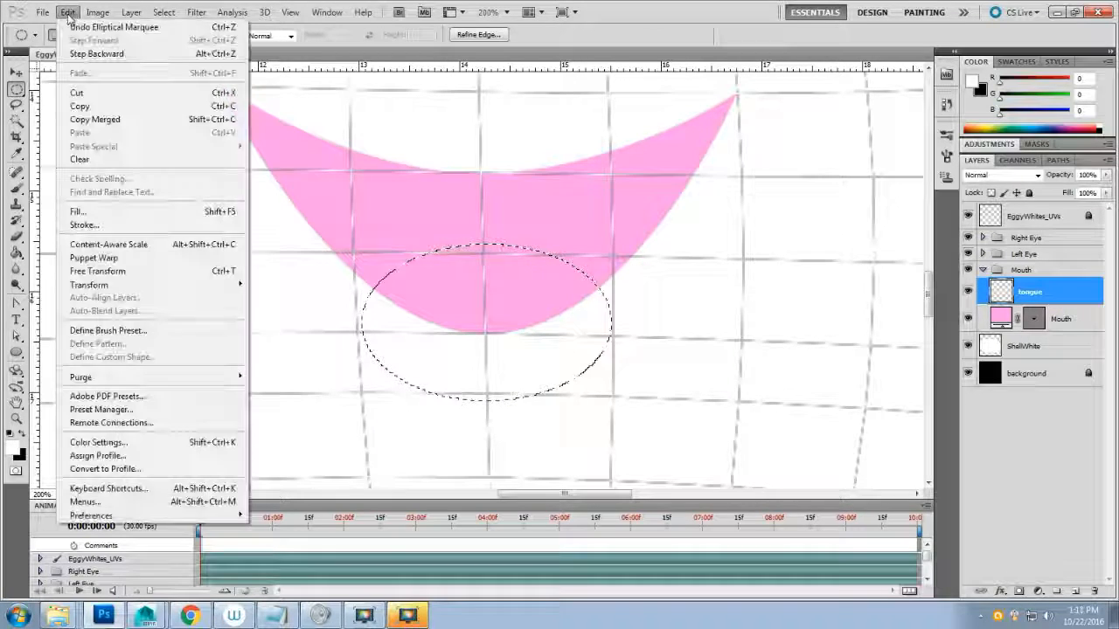
{"action": "left_click", "coordinate": [119, 225]}
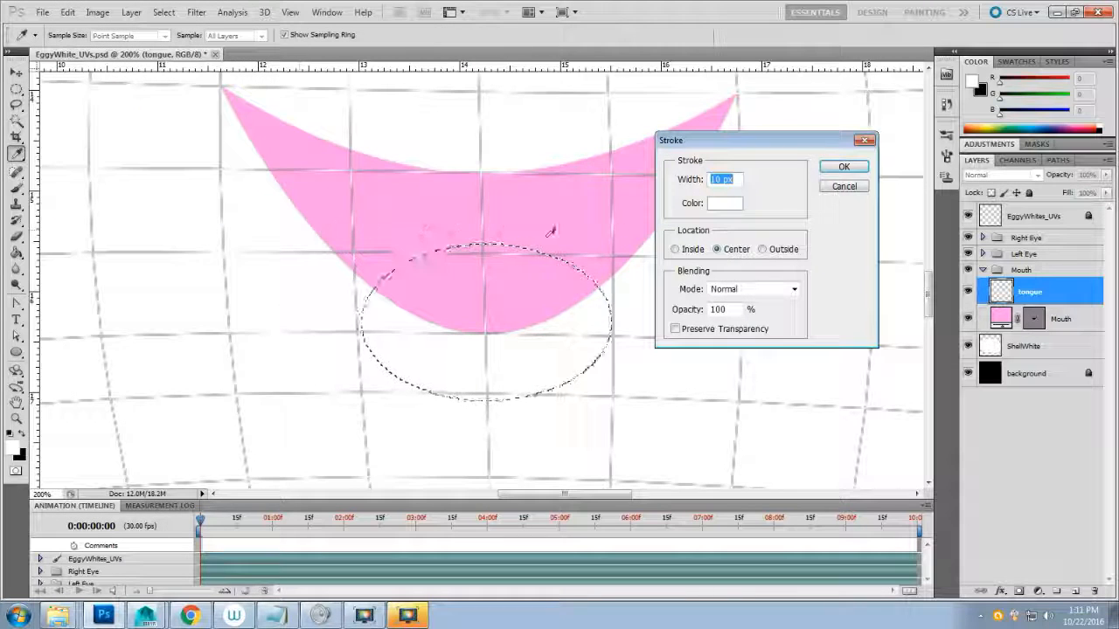
{"action": "left_click", "coordinate": [725, 204]}
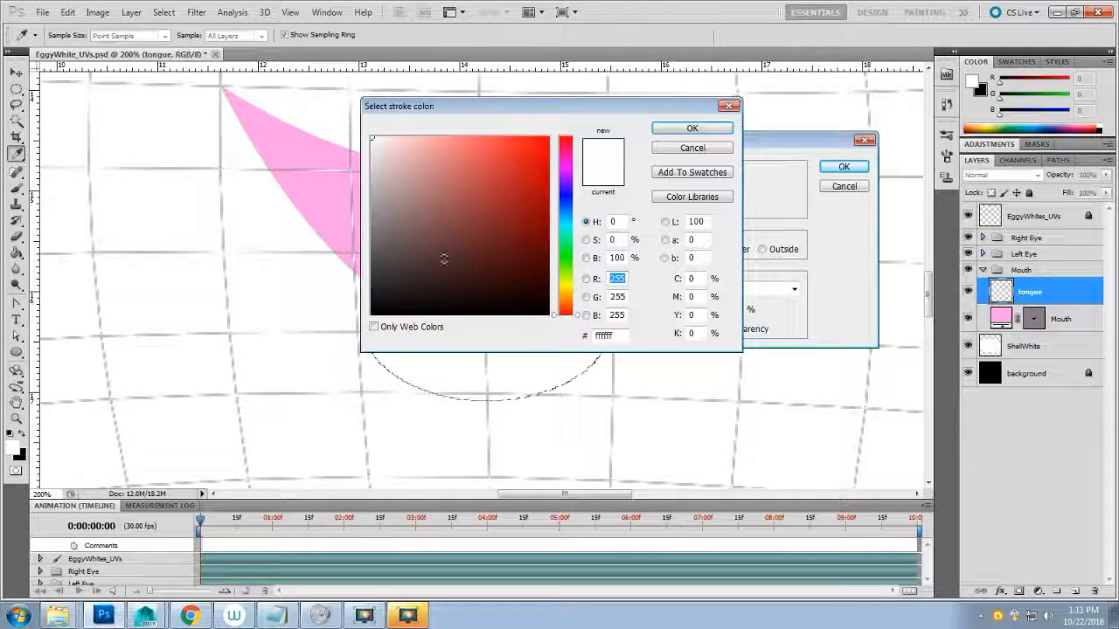
{"action": "left_click_drag", "start_coordinate": [444, 257], "coordinate": [325, 338]}
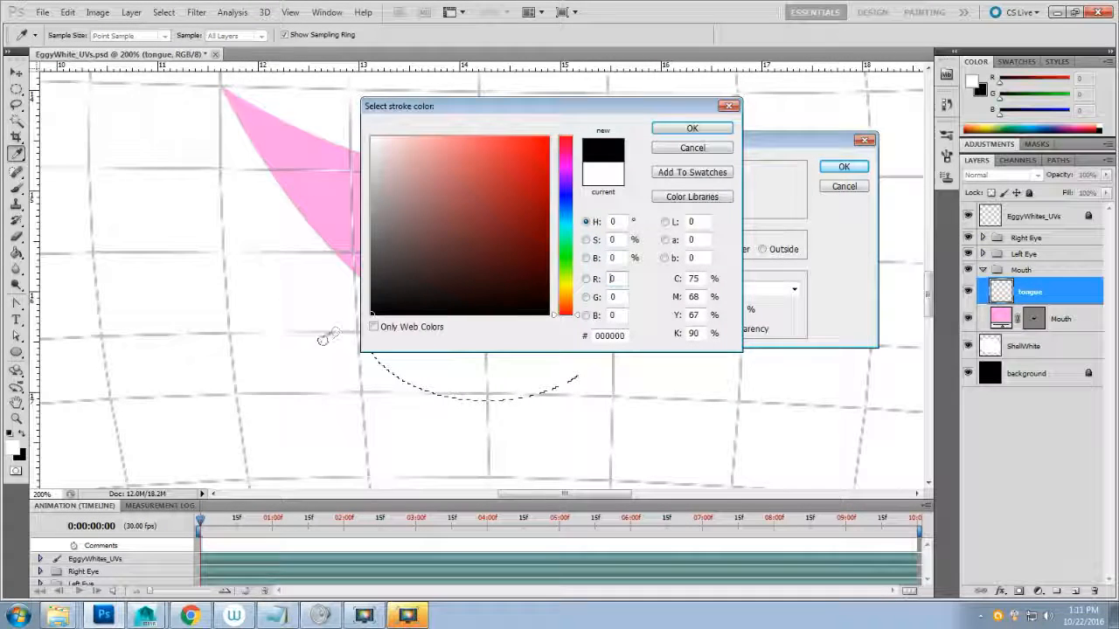
{"action": "left_click", "coordinate": [678, 130]}
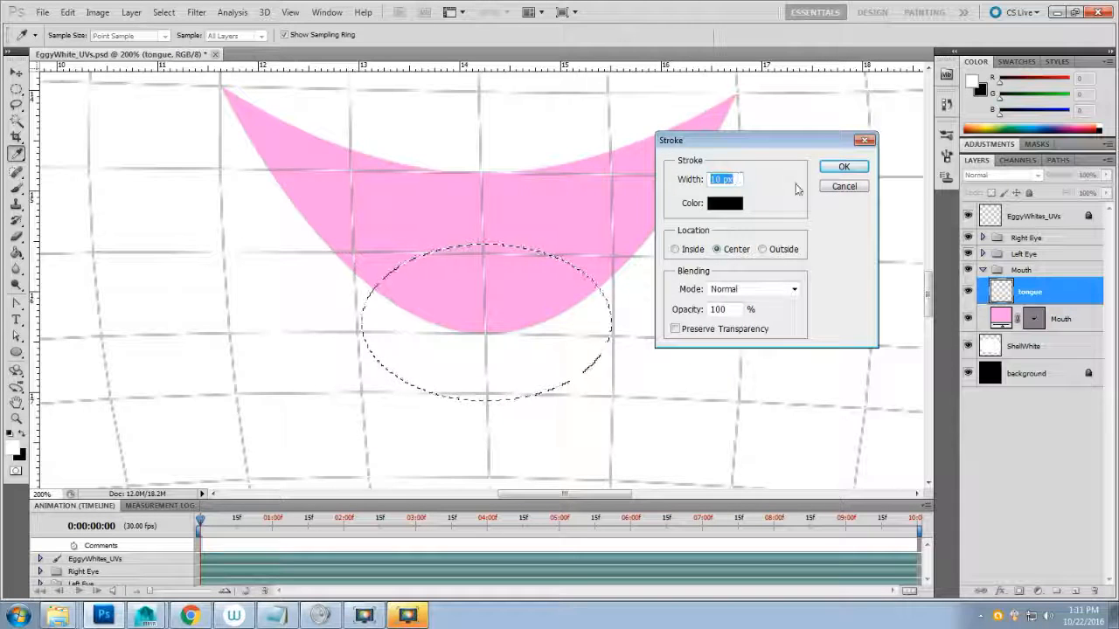
{"action": "left_click", "coordinate": [843, 166]}
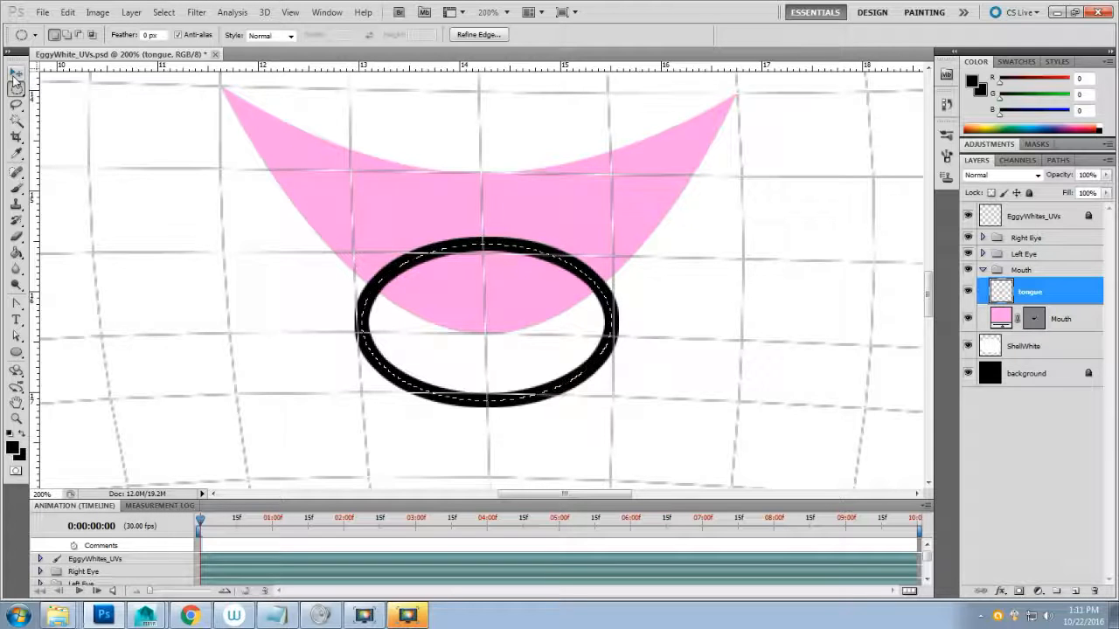
{"action": "left_click", "coordinate": [162, 12]}
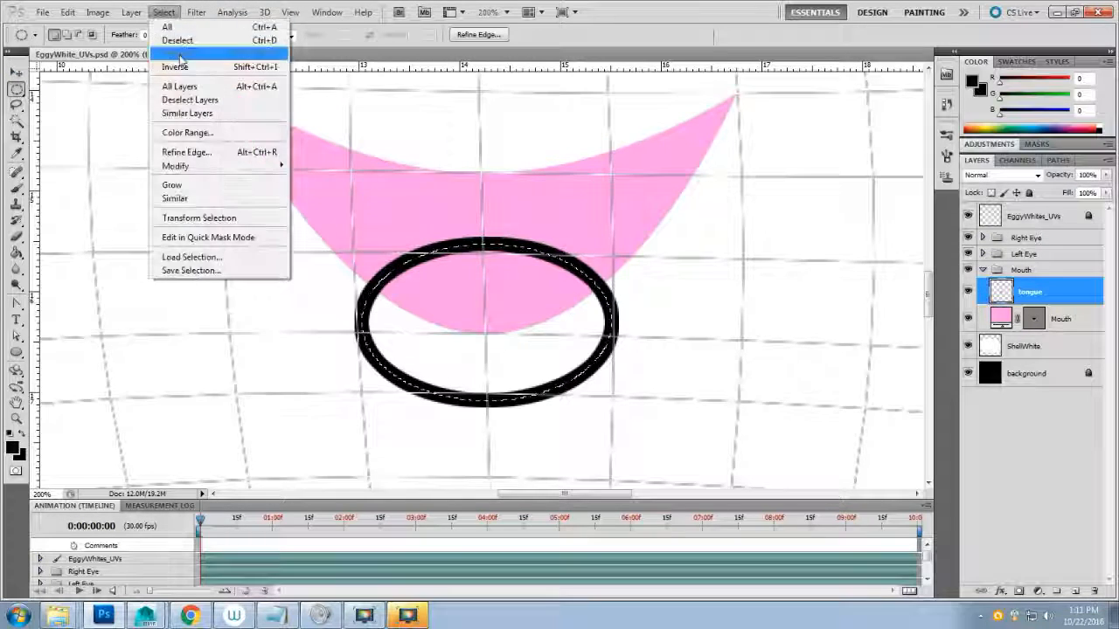
{"action": "left_click", "coordinate": [177, 38]}
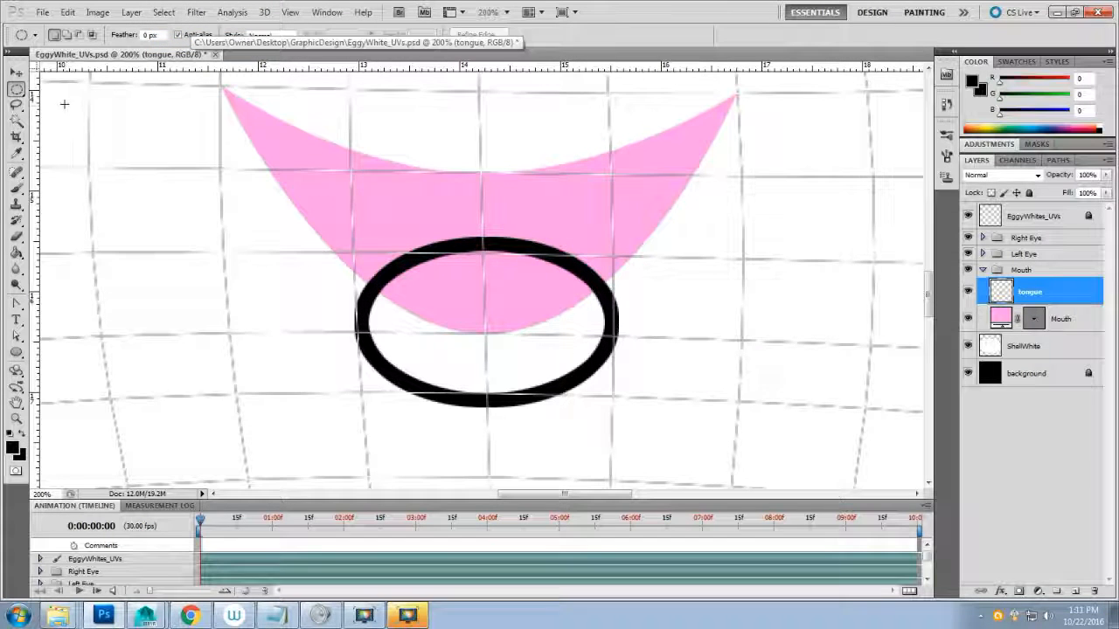
- Nudge the black tongue ellipse slightly down and left so its top edge sits on the UV grid line crossing the lower mouth
{"action": "left_click", "coordinate": [16, 73]}
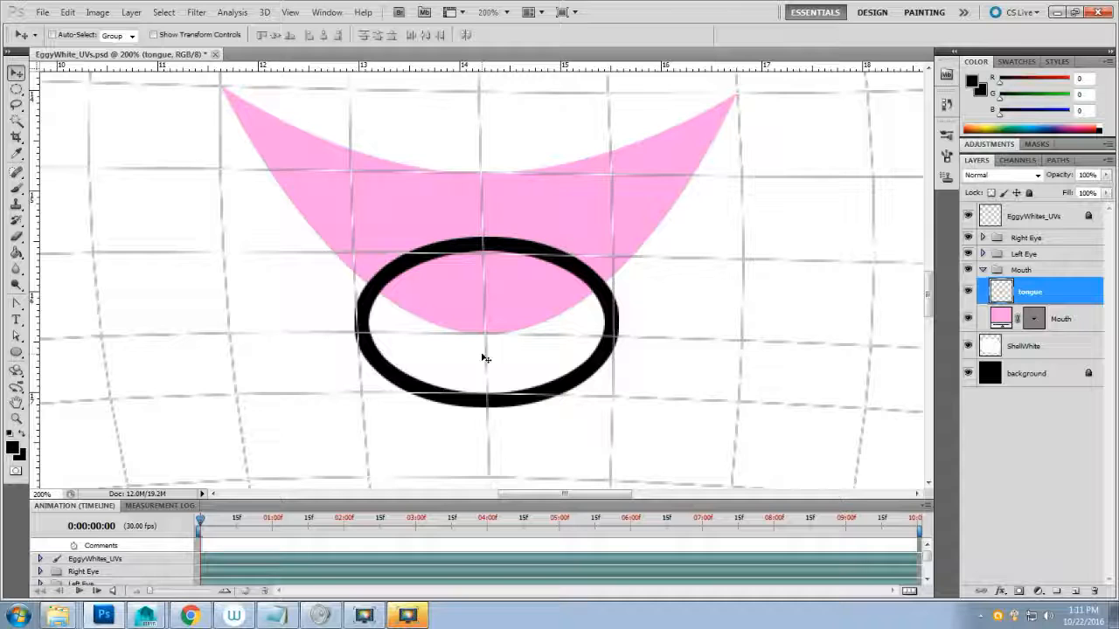
{"action": "key", "text": "Left"}
{"action": "key", "text": "Down"}
{"action": "key", "text": "Down"}
{"action": "key", "text": "Down"}
{"action": "key", "text": "Down"}
{"action": "key", "text": "Down"}
{"action": "key", "text": "Down"}
{"action": "key", "text": "Down"}
{"action": "key", "text": "Down"}
{"action": "key", "text": "Down"}
{"action": "key", "text": "Down"}
{"action": "key", "text": "Down"}
{"action": "key", "text": "Down"}
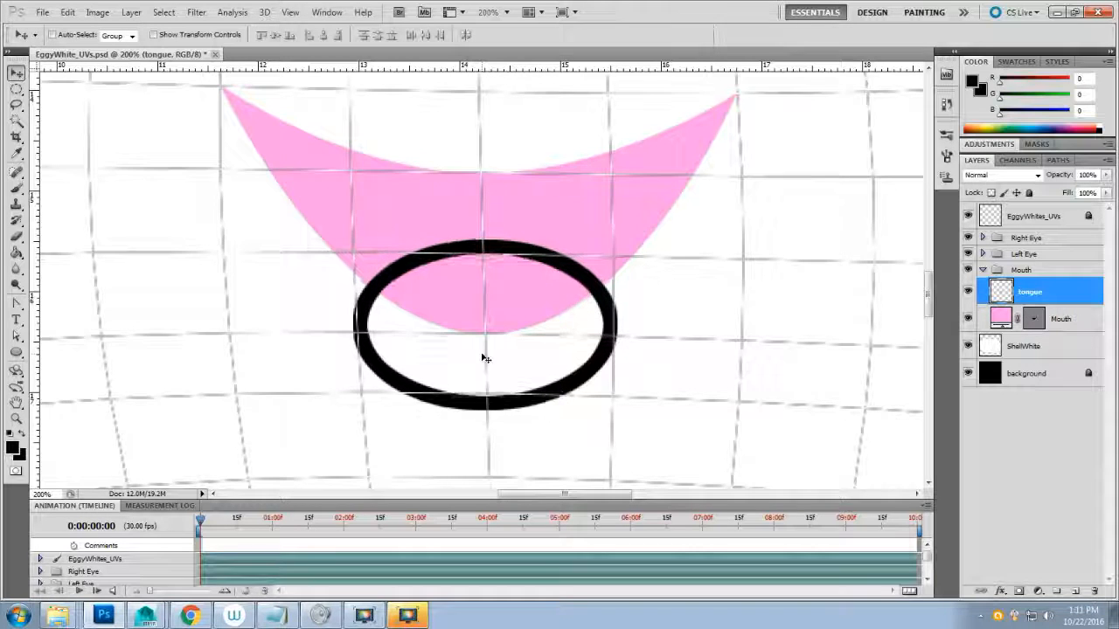
{"action": "key", "text": "Up"}
{"action": "key", "text": "Up"}
{"action": "key", "text": "Up"}
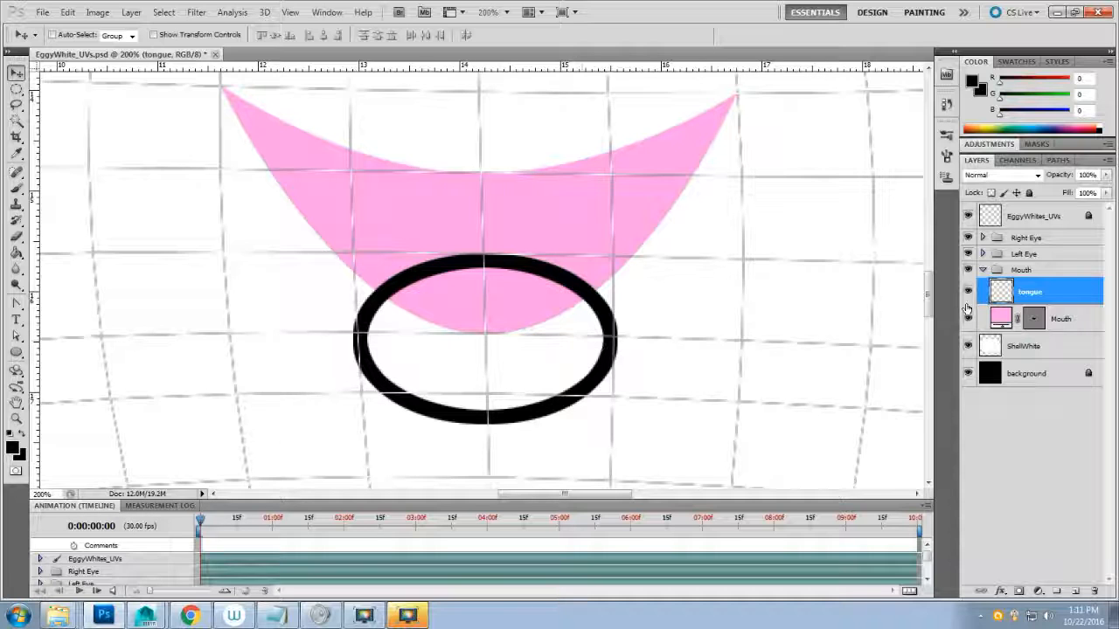
- Duplicate the tongue layer beneath the original and move the copy up until its lower curve follows the mouth's bottom edge
{"action": "left_click_drag", "start_coordinate": [1063, 303], "coordinate": [1052, 317], "text": "alt"}
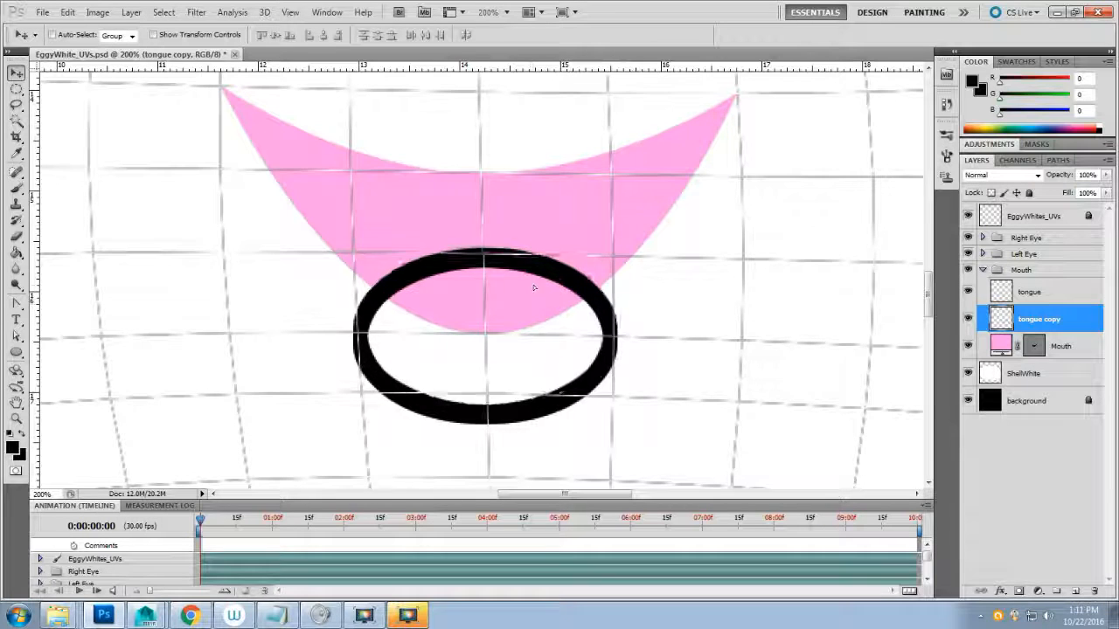
{"action": "left_click_drag", "start_coordinate": [532, 306], "coordinate": [534, 226]}
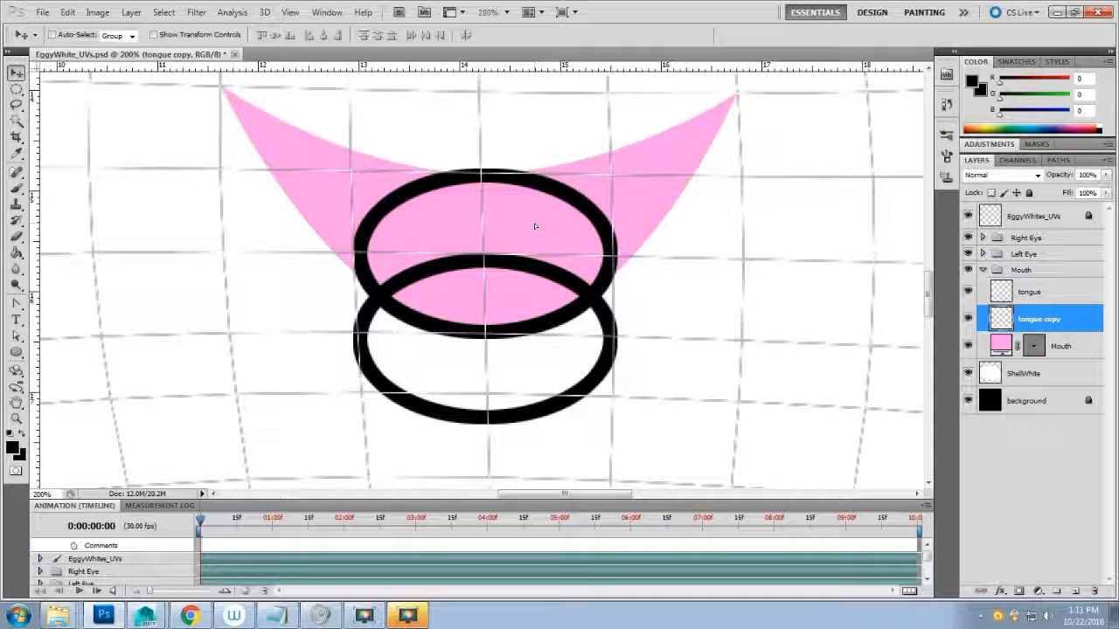
- Merge the tongue and tongue copy layers into one layer
{"action": "left_click", "coordinate": [1068, 298], "text": "shift"}
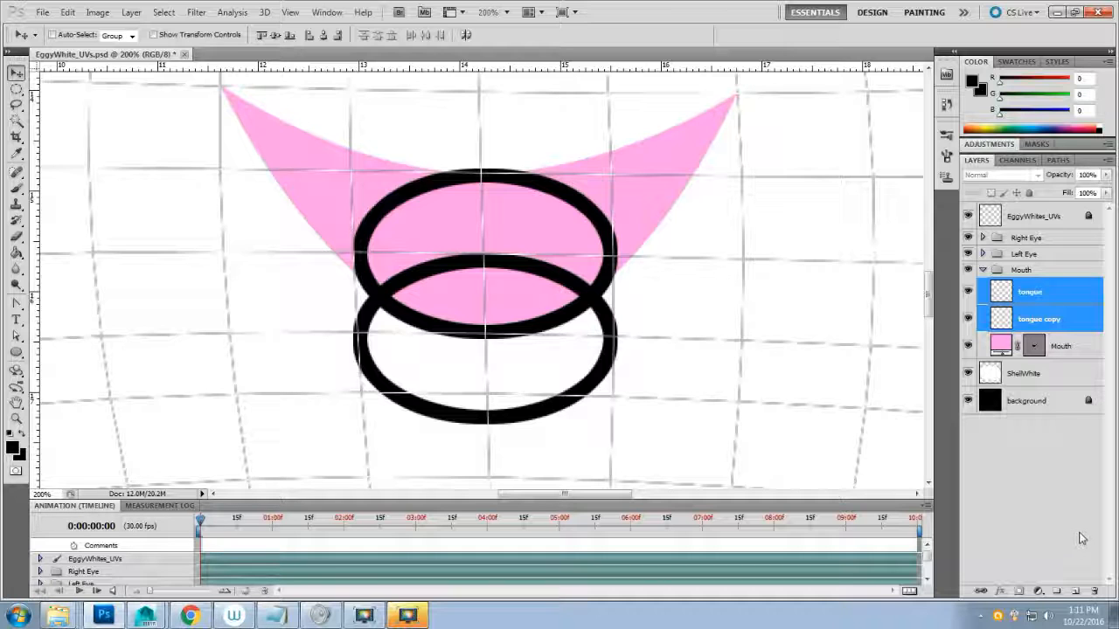
{"action": "right_click", "coordinate": [1080, 322]}
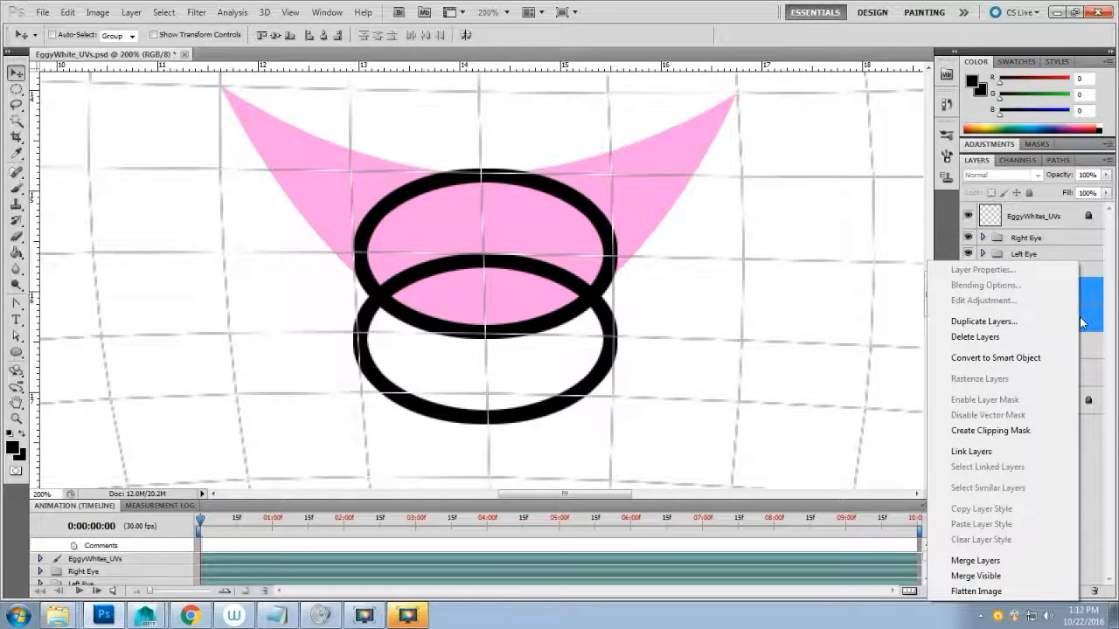
{"action": "left_click", "coordinate": [1087, 326]}
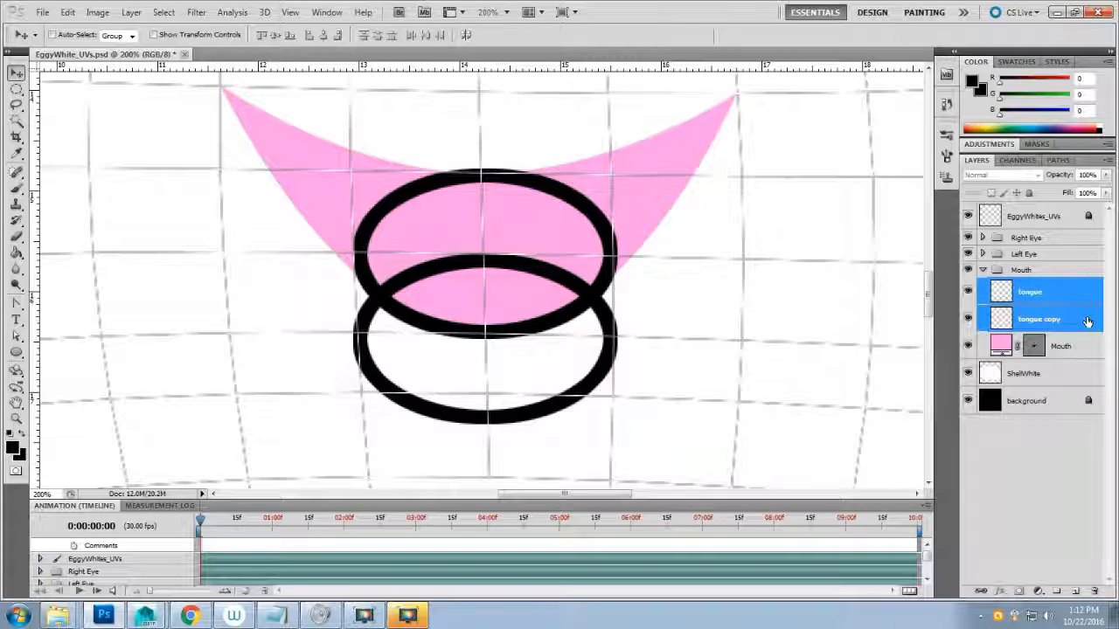
{"action": "left_click", "coordinate": [1088, 321]}
{"action": "left_click", "coordinate": [1084, 294], "text": "shift"}
{"action": "right_click", "coordinate": [1084, 294]}
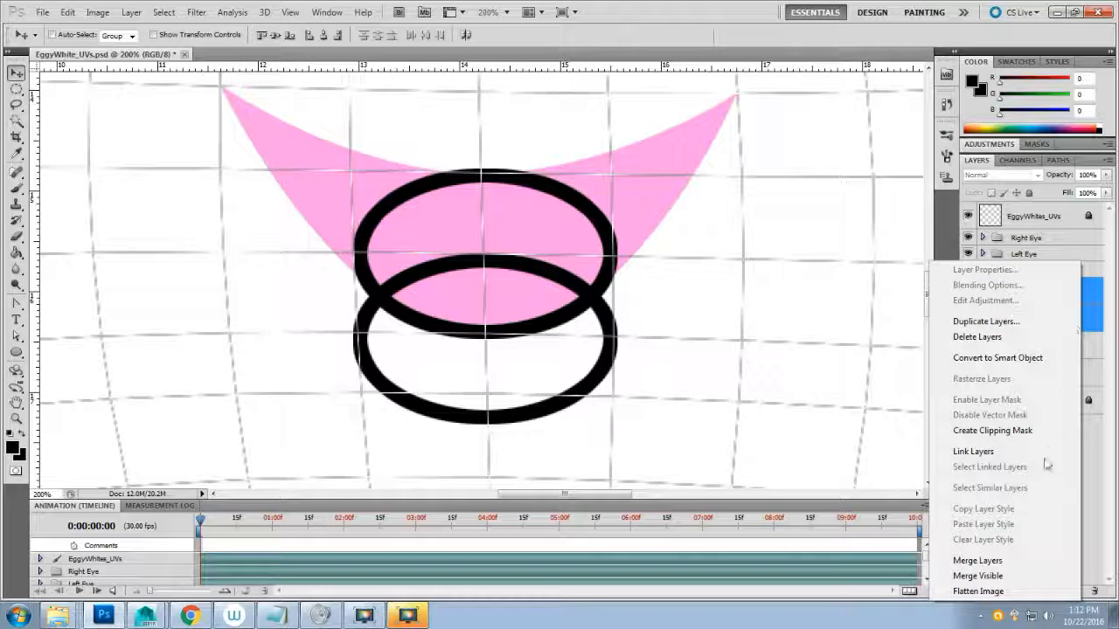
{"action": "left_click", "coordinate": [1029, 559]}
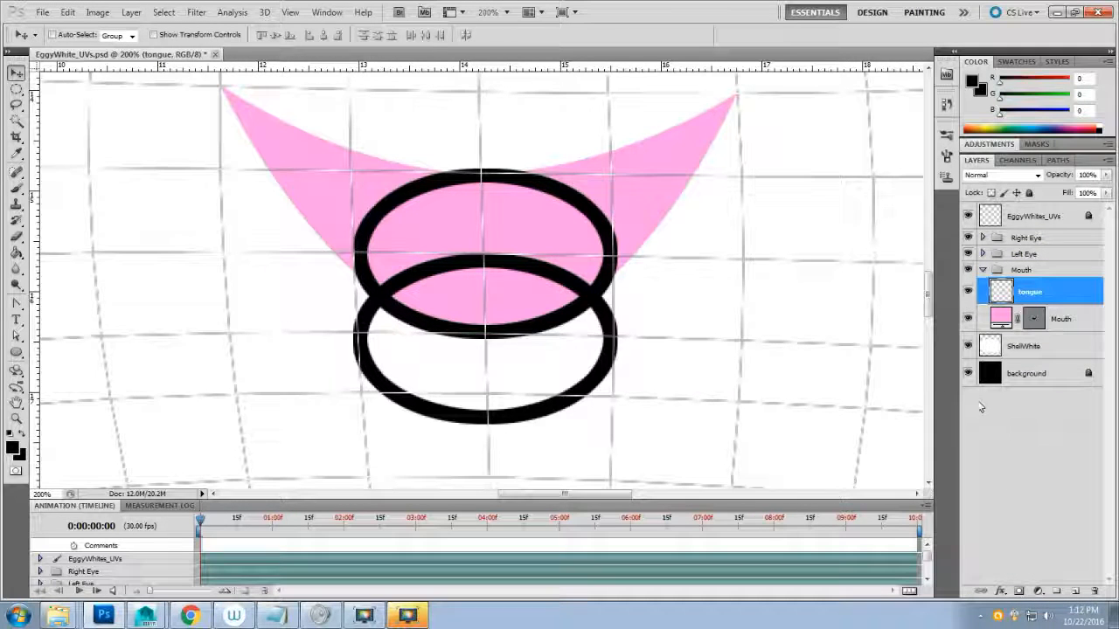
- Erase the ellipse parts outside the overlap with a 27 px eraser, leaving an almond-shaped tongue outline, and trim its lower edge
{"action": "left_click", "coordinate": [16, 236]}
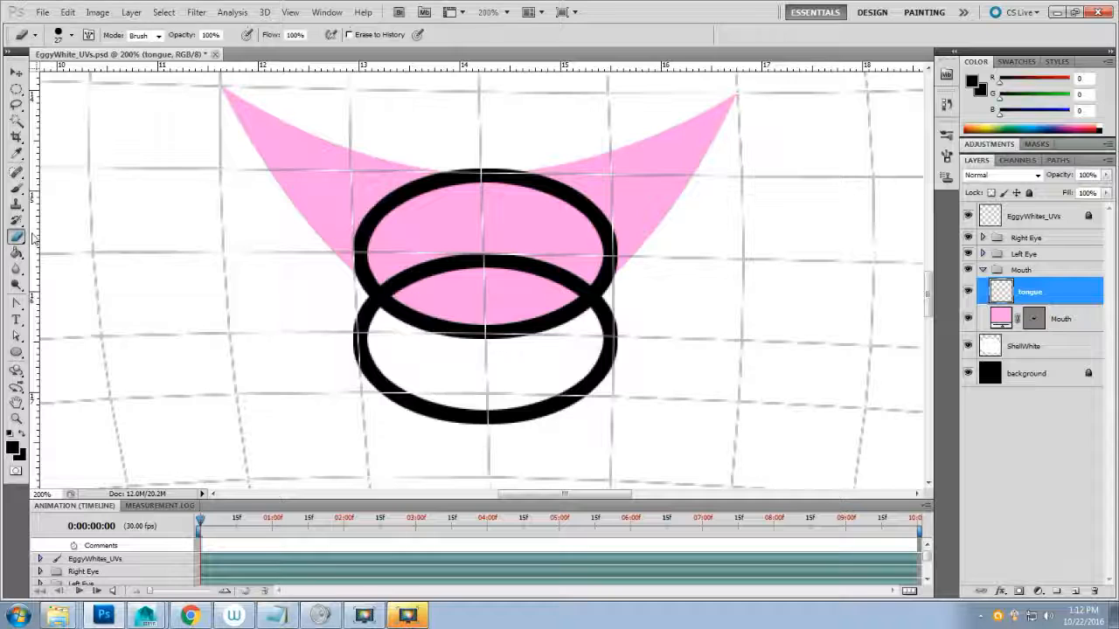
{"action": "mouse_move", "coordinate": [343, 249]}
{"action": "left_mouse_down"}
{"action": "mouse_move", "coordinate": [350, 264]}
{"action": "mouse_move", "coordinate": [362, 262]}
{"action": "mouse_move", "coordinate": [360, 274]}
{"action": "mouse_move", "coordinate": [350, 257]}
{"action": "mouse_move", "coordinate": [350, 275]}
{"action": "mouse_move", "coordinate": [365, 265]}
{"action": "mouse_move", "coordinate": [356, 280]}
{"action": "mouse_move", "coordinate": [358, 224]}
{"action": "mouse_move", "coordinate": [465, 170]}
{"action": "mouse_move", "coordinate": [572, 201]}
{"action": "mouse_move", "coordinate": [621, 245]}
{"action": "mouse_move", "coordinate": [630, 282]}
{"action": "mouse_move", "coordinate": [607, 254]}
{"action": "mouse_move", "coordinate": [616, 282]}
{"action": "mouse_move", "coordinate": [605, 271]}
{"action": "left_mouse_up"}
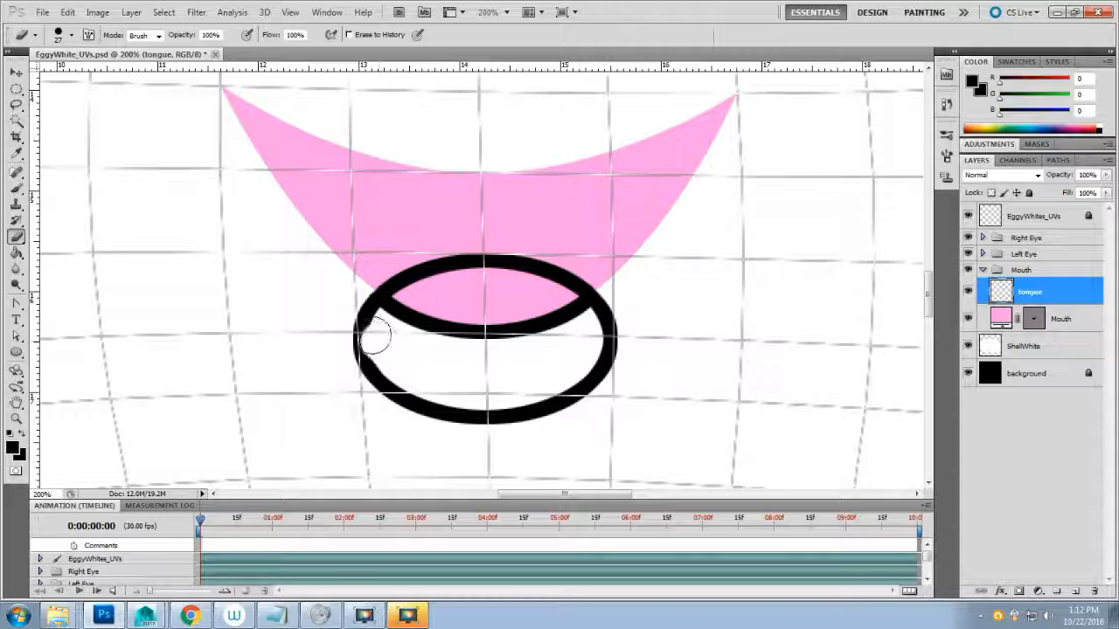
{"action": "left_click_drag", "start_coordinate": [374, 340], "coordinate": [355, 310]}
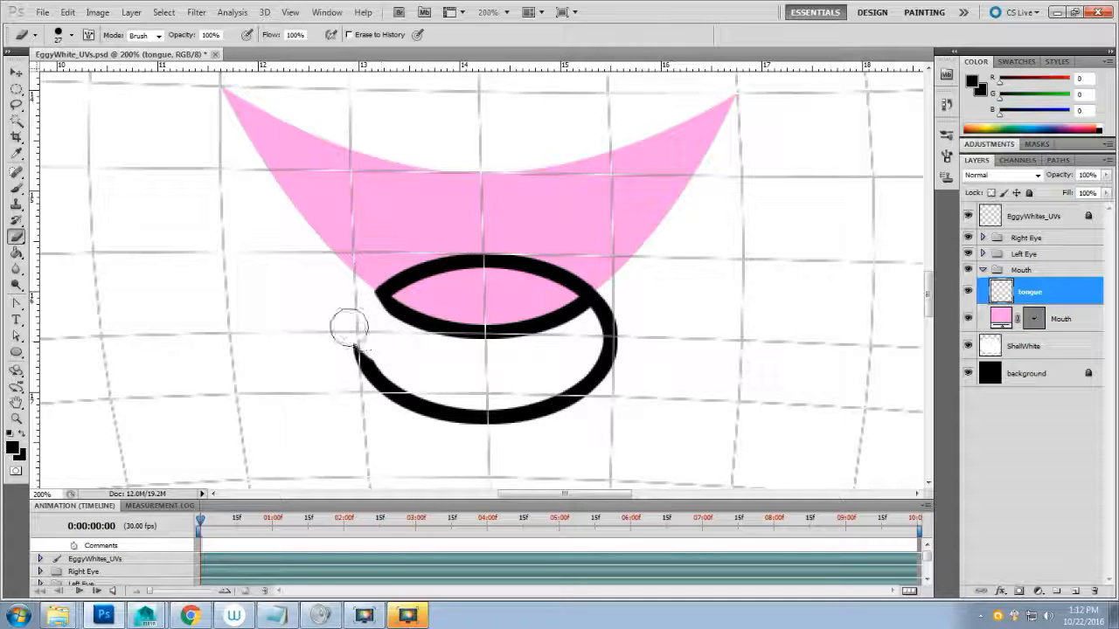
{"action": "mouse_move", "coordinate": [349, 327]}
{"action": "left_mouse_down"}
{"action": "mouse_move", "coordinate": [417, 405]}
{"action": "mouse_move", "coordinate": [492, 410]}
{"action": "mouse_move", "coordinate": [554, 394]}
{"action": "mouse_move", "coordinate": [598, 364]}
{"action": "mouse_move", "coordinate": [609, 310]}
{"action": "left_mouse_up"}
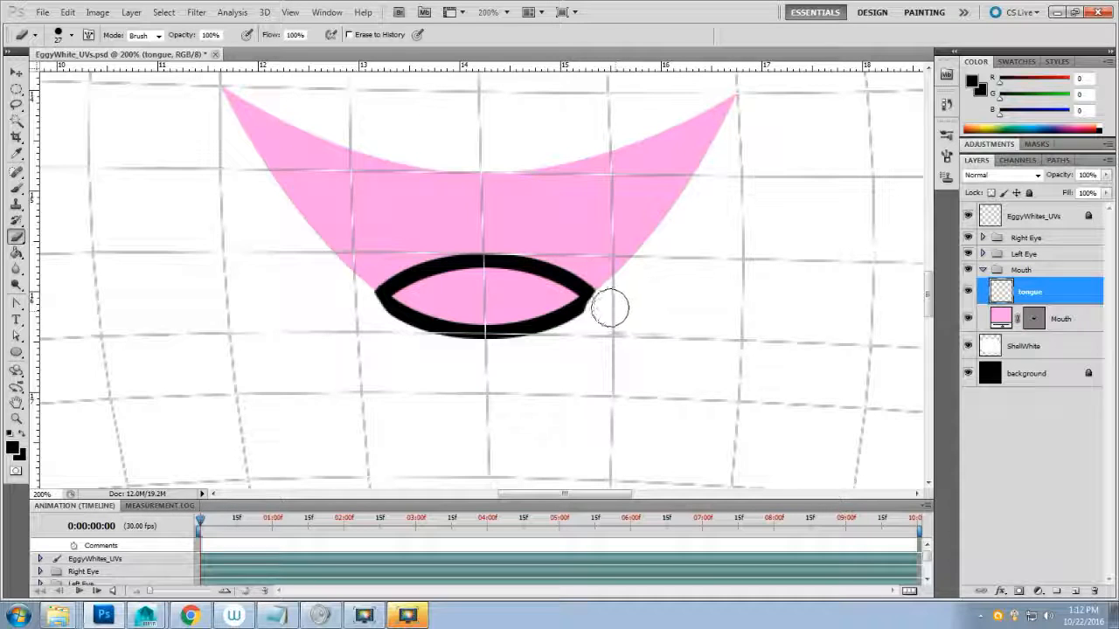
{"action": "mouse_move", "coordinate": [604, 310]}
{"action": "left_mouse_down"}
{"action": "mouse_move", "coordinate": [570, 340]}
{"action": "mouse_move", "coordinate": [580, 325]}
{"action": "mouse_move", "coordinate": [517, 355]}
{"action": "mouse_move", "coordinate": [476, 357]}
{"action": "mouse_move", "coordinate": [357, 323]}
{"action": "mouse_move", "coordinate": [464, 355]}
{"action": "mouse_move", "coordinate": [531, 354]}
{"action": "mouse_move", "coordinate": [590, 325]}
{"action": "mouse_move", "coordinate": [552, 347]}
{"action": "left_mouse_up"}
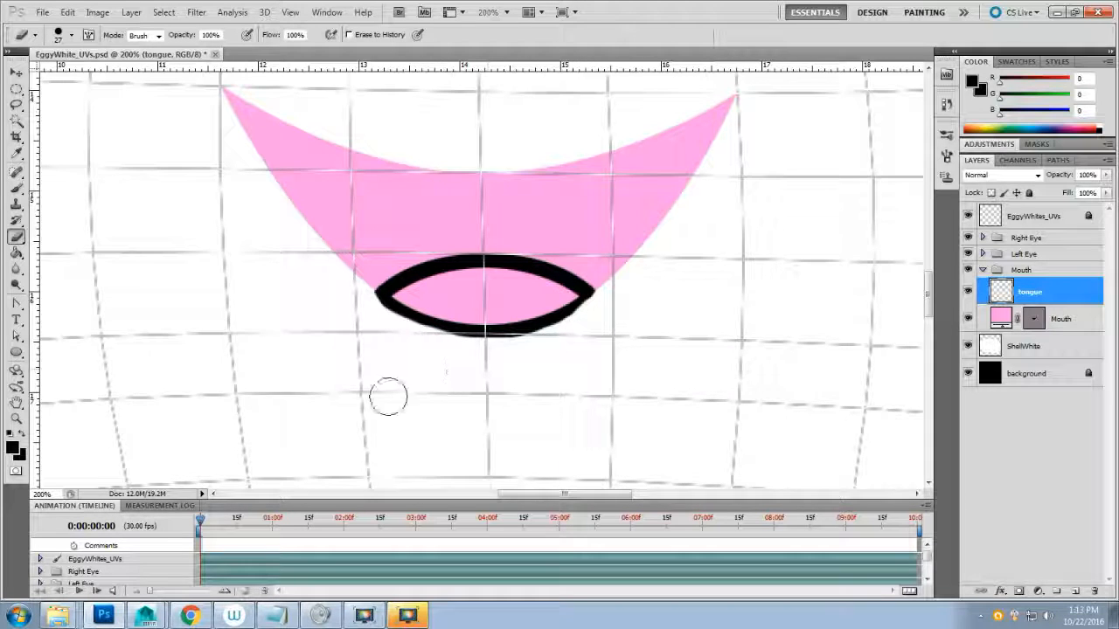
- Thin the tongue's upper outline and its pointed ends with the eraser
{"action": "scroll", "coordinate": [398, 395], "scroll_direction": "up", "scroll_amount": 2}
{"action": "scroll", "coordinate": [327, 358], "scroll_direction": "up", "scroll_amount": 1}
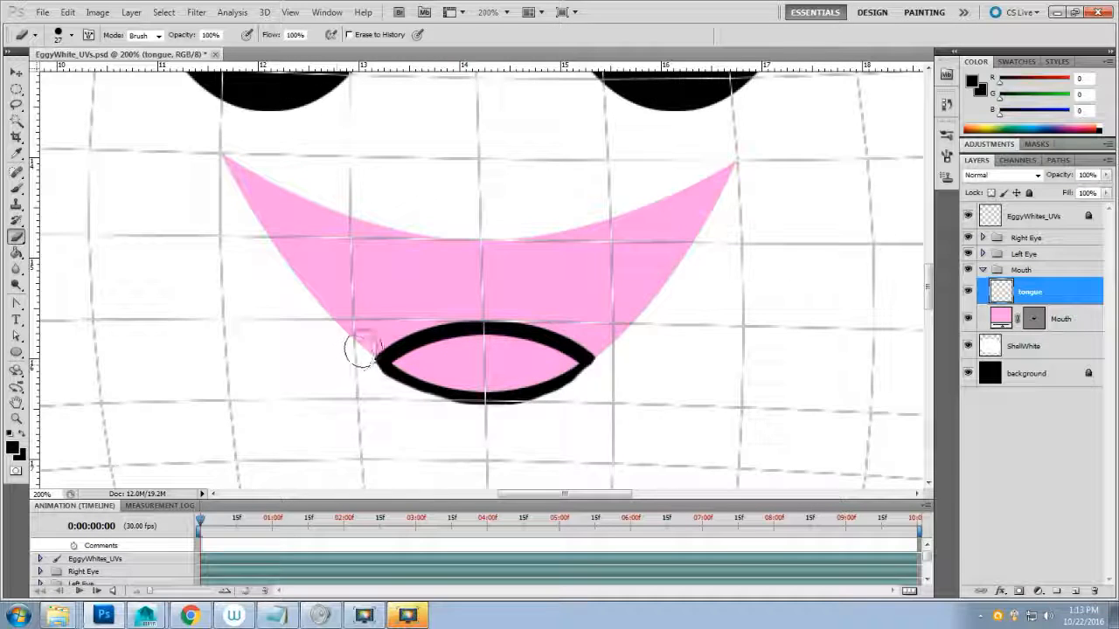
{"action": "mouse_move", "coordinate": [360, 351]}
{"action": "left_mouse_down"}
{"action": "mouse_move", "coordinate": [388, 327]}
{"action": "mouse_move", "coordinate": [481, 300]}
{"action": "mouse_move", "coordinate": [594, 323]}
{"action": "mouse_move", "coordinate": [602, 344]}
{"action": "left_mouse_up"}
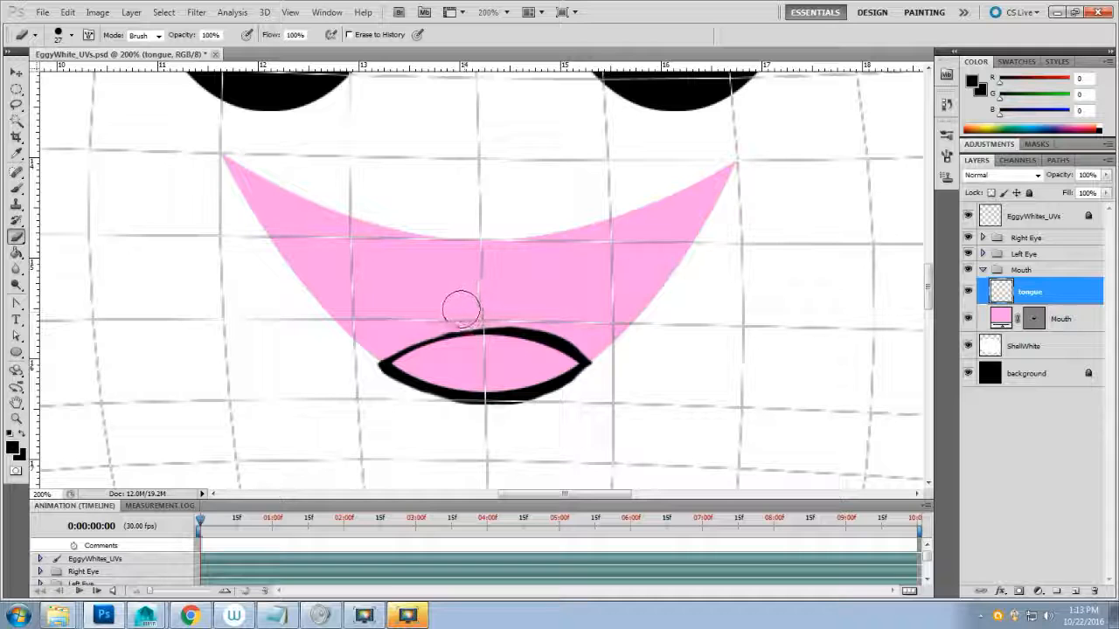
{"action": "mouse_move", "coordinate": [386, 328]}
{"action": "left_mouse_down"}
{"action": "mouse_move", "coordinate": [355, 344]}
{"action": "mouse_move", "coordinate": [381, 399]}
{"action": "left_mouse_up"}
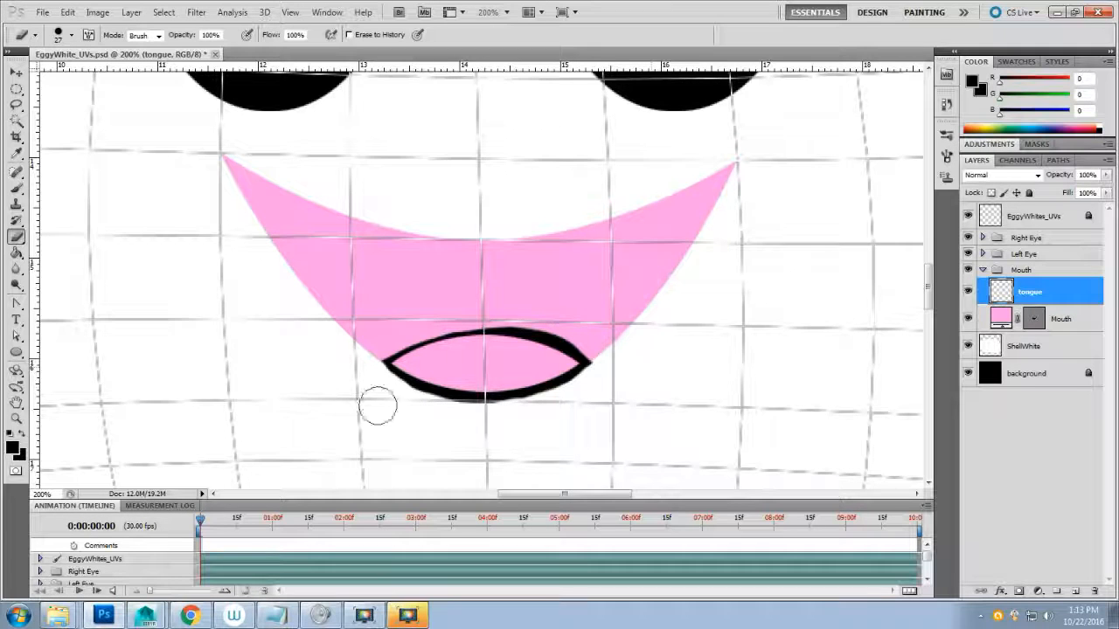
{"action": "double_click", "coordinate": [1036, 293]}
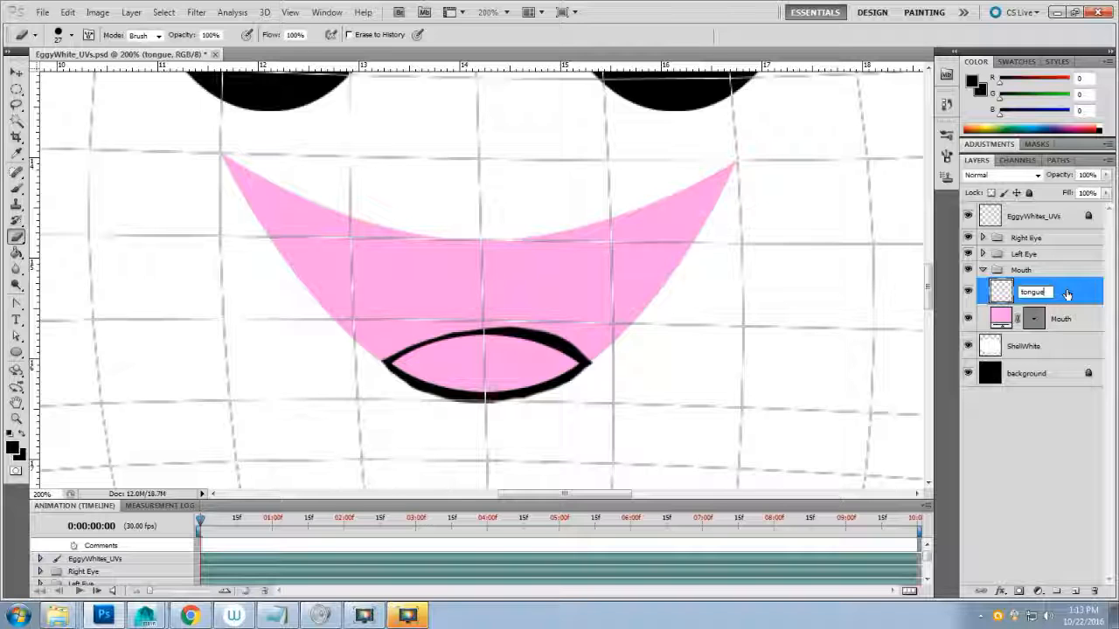
{"action": "key", "text": "Return"}
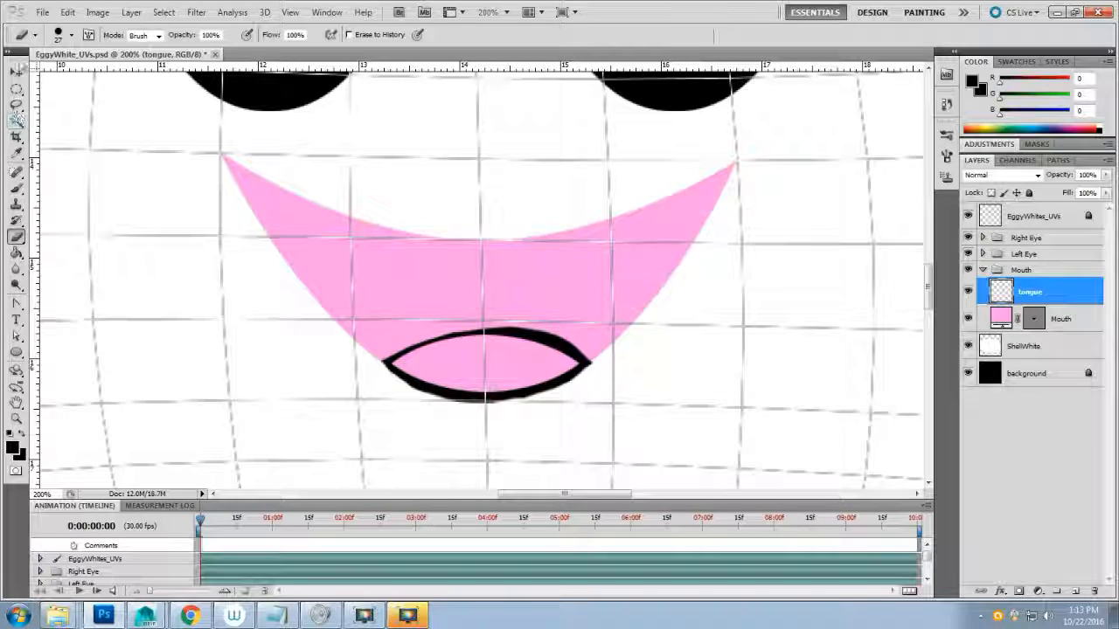
- Paint a short black vertical crease in the middle of the tongue with a 13 px hard brush
{"action": "left_click", "coordinate": [16, 188]}
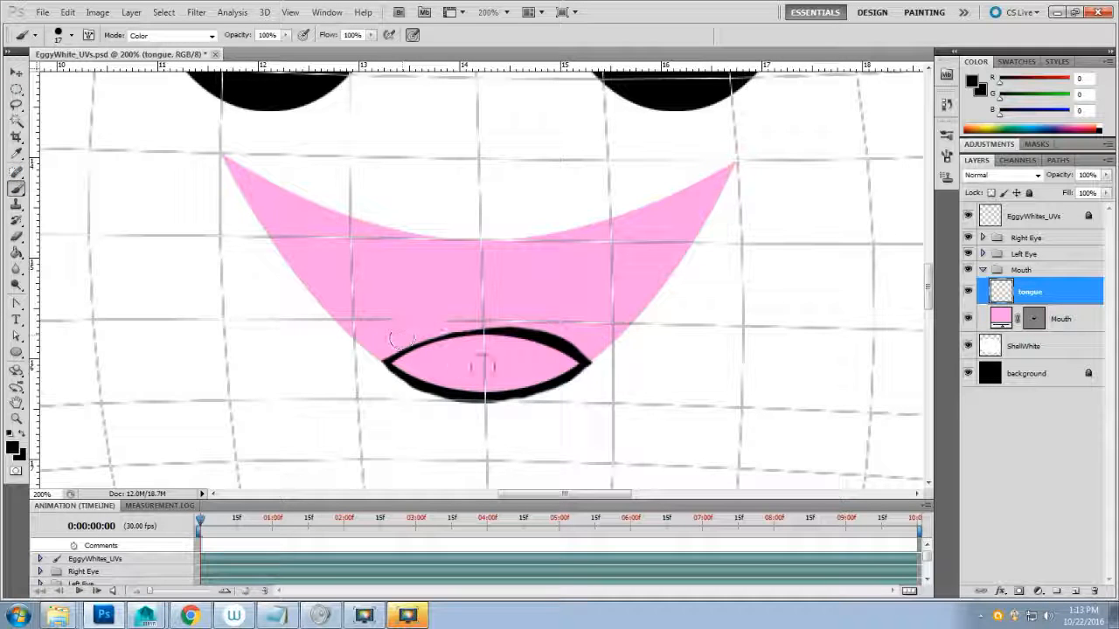
{"action": "left_click", "coordinate": [407, 616]}
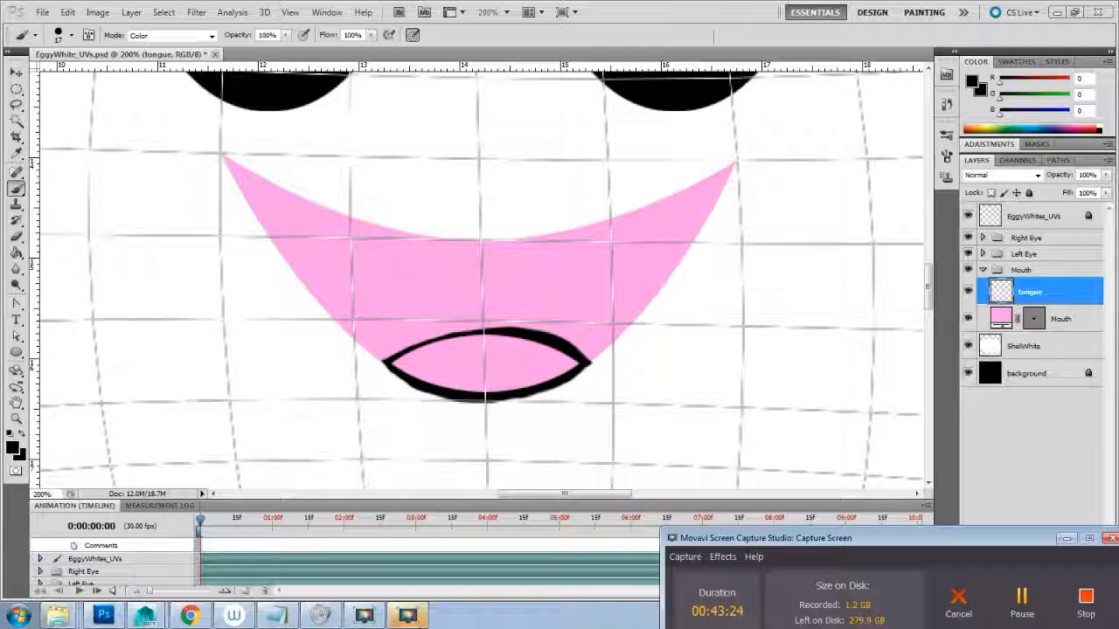
{"action": "left_click", "coordinate": [408, 616]}
{"action": "right_click", "coordinate": [486, 358]}
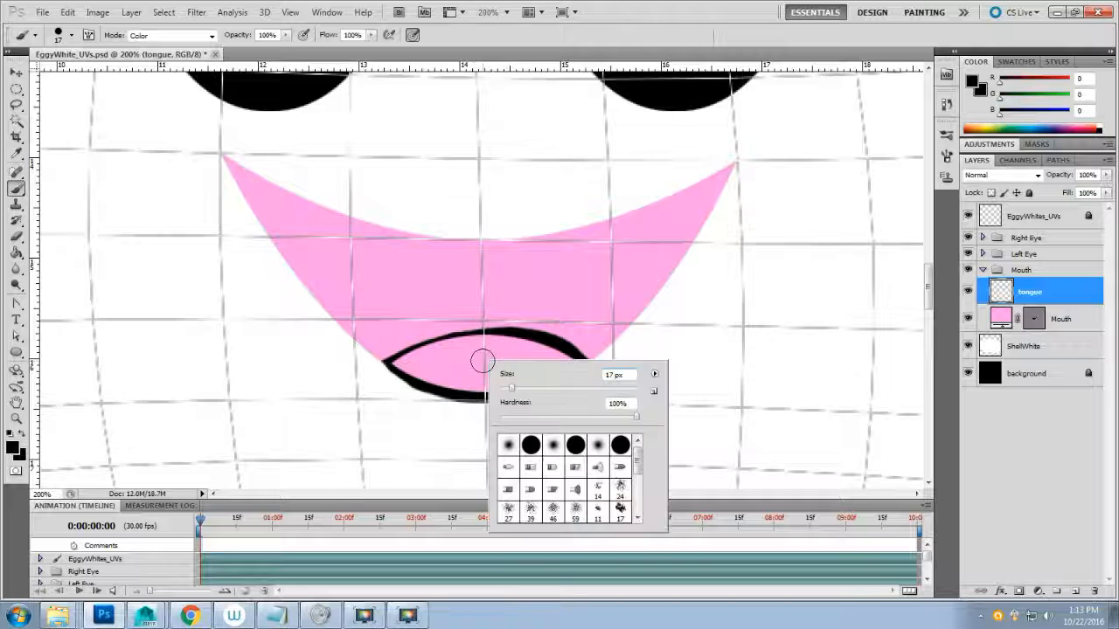
{"action": "left_click", "coordinate": [508, 389]}
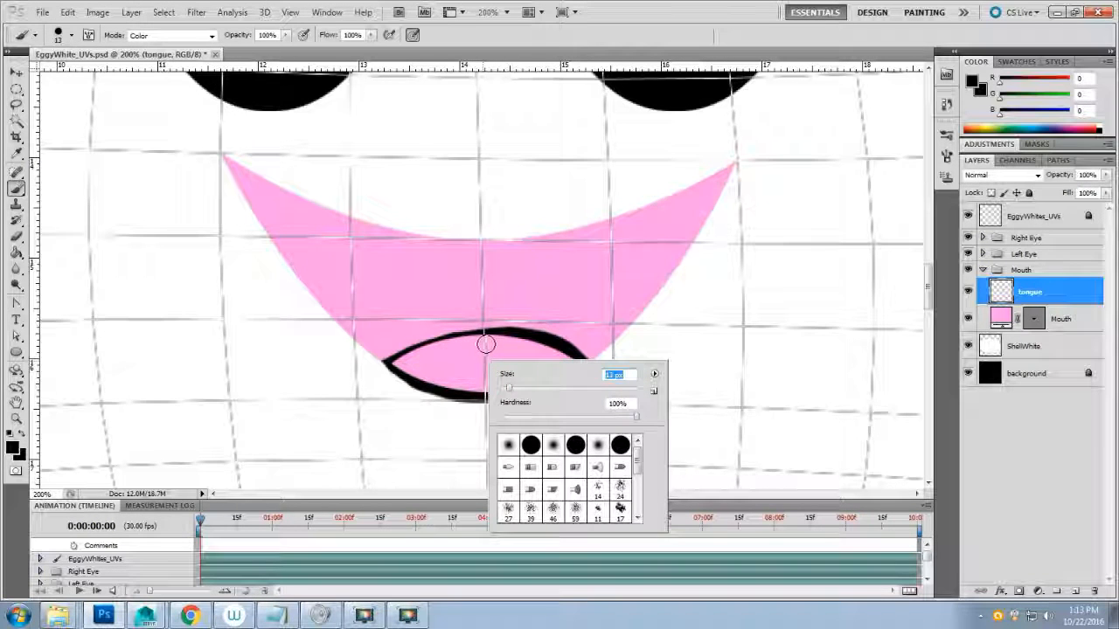
{"action": "left_click_drag", "start_coordinate": [486, 351], "coordinate": [478, 382]}
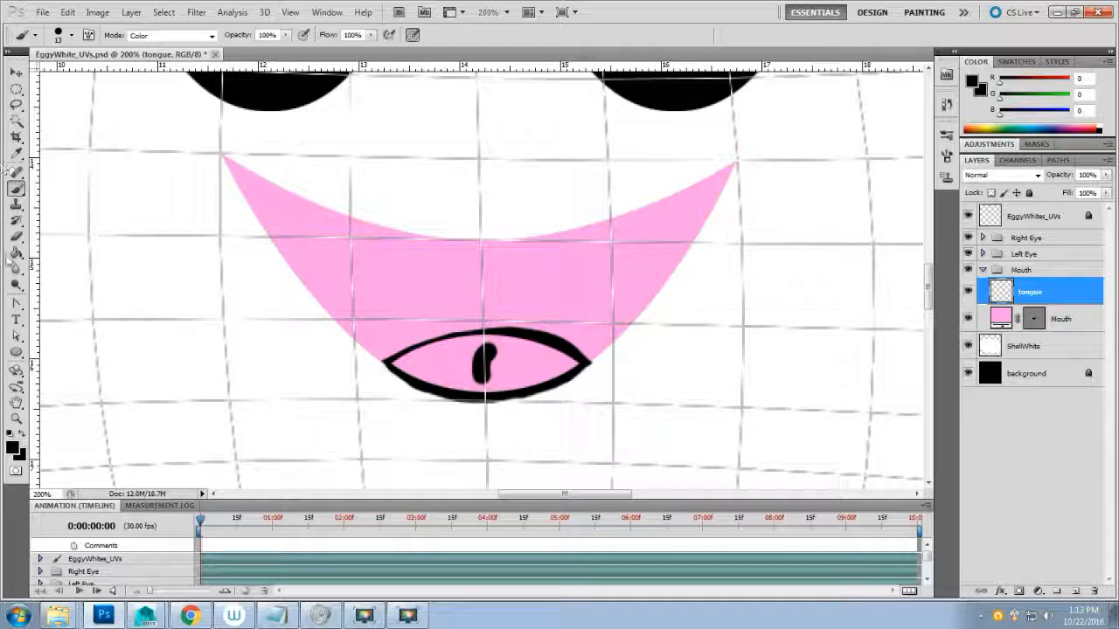
- Carve the tongue's black crease into a curved stroke with a pointed upper end, using the eraser at 12 px and 7 px
{"action": "left_click", "coordinate": [15, 236]}
{"action": "right_click", "coordinate": [523, 364]}
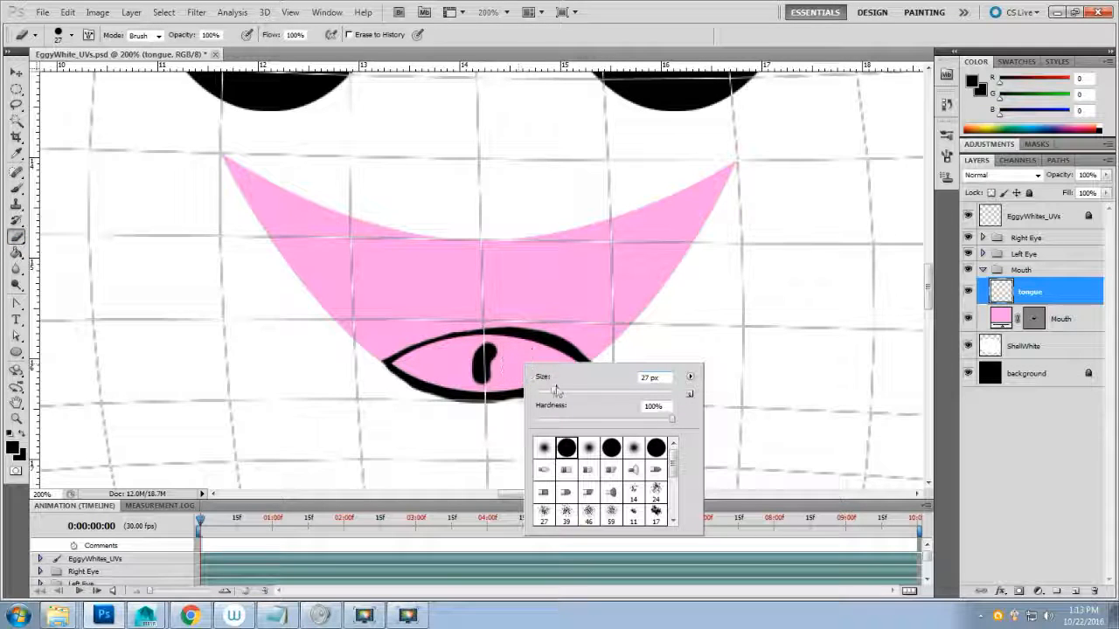
{"action": "mouse_move", "coordinate": [556, 390]}
{"action": "left_mouse_down"}
{"action": "mouse_move", "coordinate": [499, 379]}
{"action": "mouse_move", "coordinate": [492, 361]}
{"action": "left_mouse_up"}
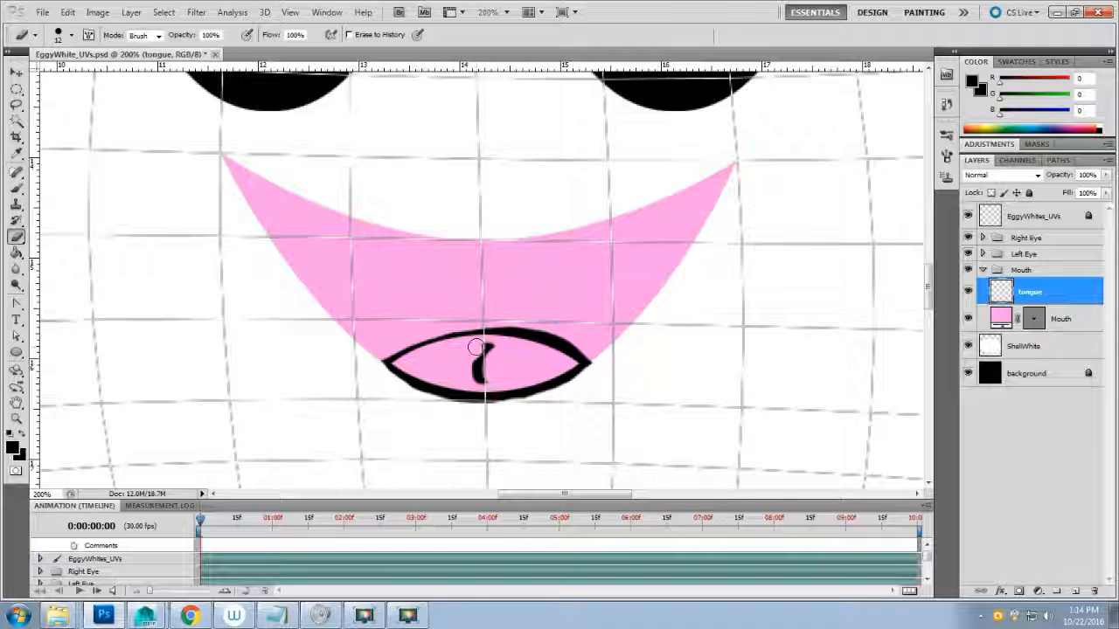
{"action": "key", "text": "ctrl+plus"}
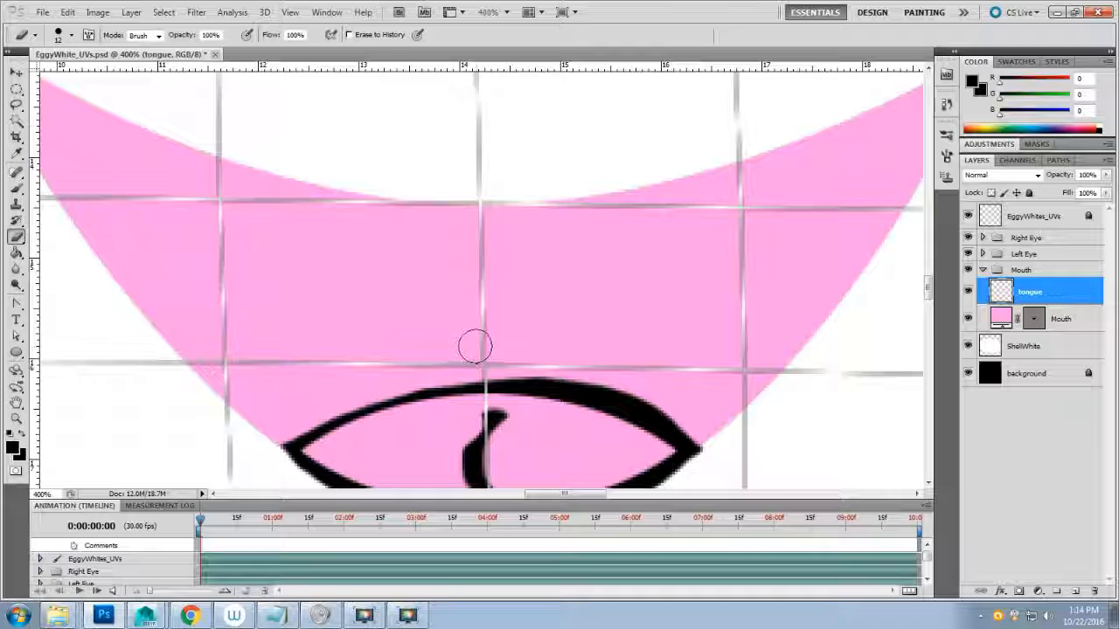
{"action": "scroll", "coordinate": [476, 346], "scroll_direction": "down", "scroll_amount": 3}
{"action": "right_click", "coordinate": [476, 326]}
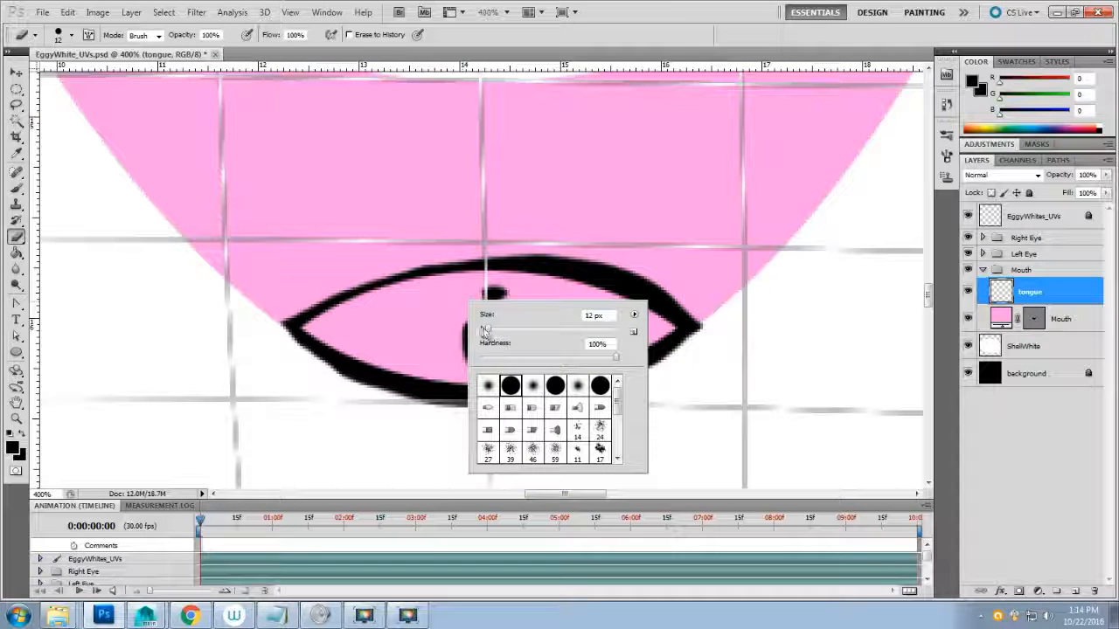
{"action": "mouse_move", "coordinate": [488, 329]}
{"action": "left_mouse_down"}
{"action": "mouse_move", "coordinate": [490, 291]}
{"action": "mouse_move", "coordinate": [504, 284]}
{"action": "mouse_move", "coordinate": [465, 302]}
{"action": "left_mouse_up"}
{"action": "left_click", "coordinate": [457, 303]}
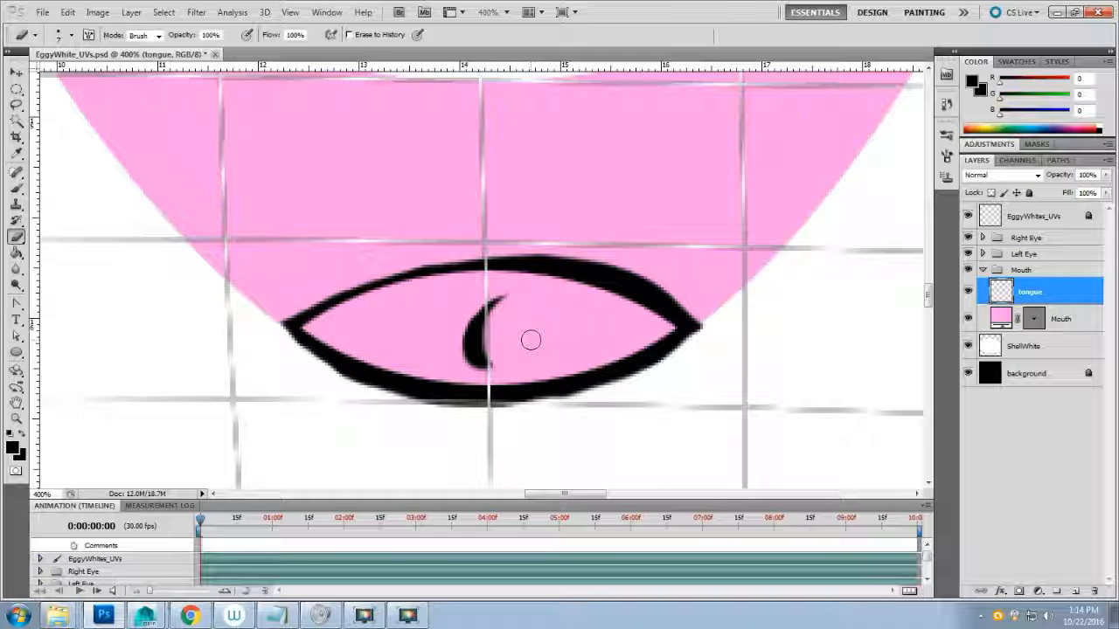
- Select the area inside the tongue's outline around the crease on the tongue layer with the Magic Wand
{"action": "key", "text": "ctrl+minus"}
{"action": "key", "text": "ctrl+minus"}
{"action": "key", "text": "ctrl+minus"}
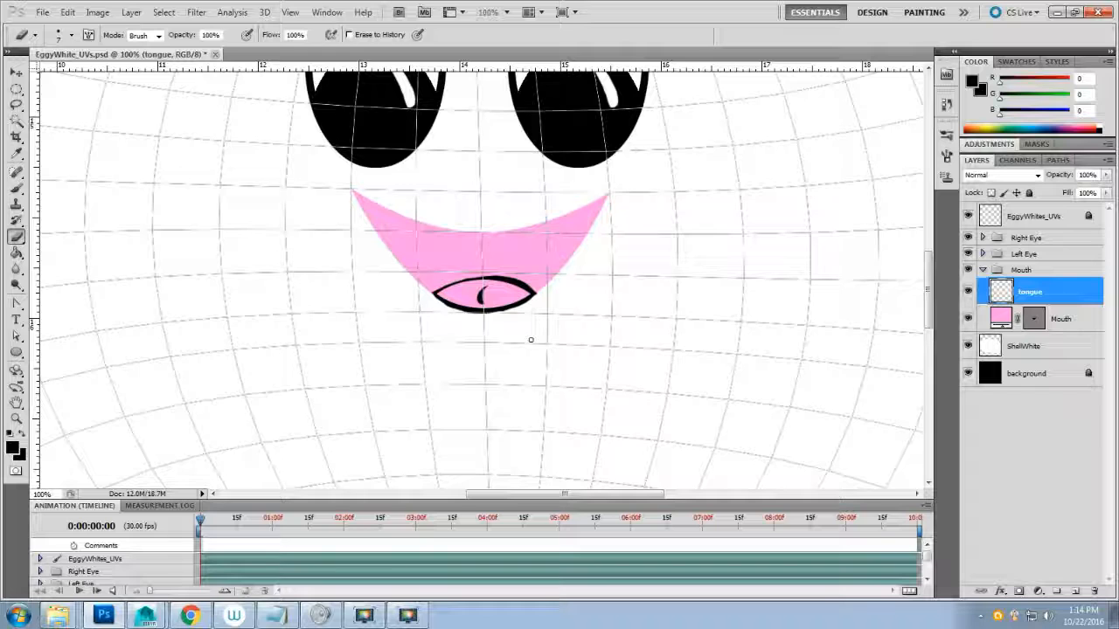
{"action": "scroll", "coordinate": [530, 339], "scroll_direction": "up", "scroll_amount": 1}
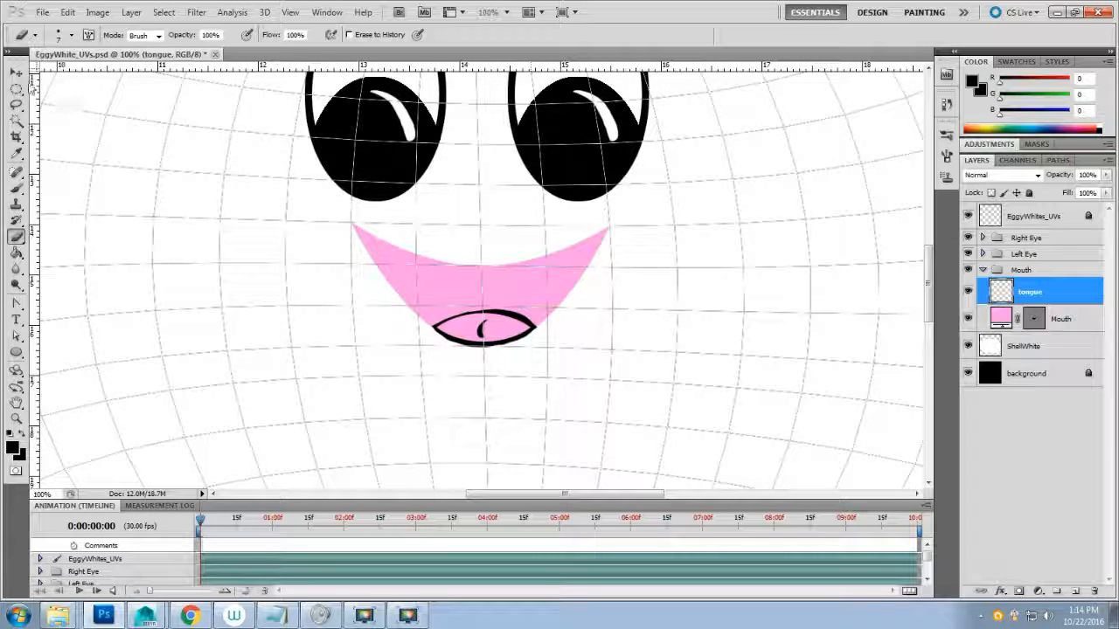
{"action": "left_click", "coordinate": [18, 119]}
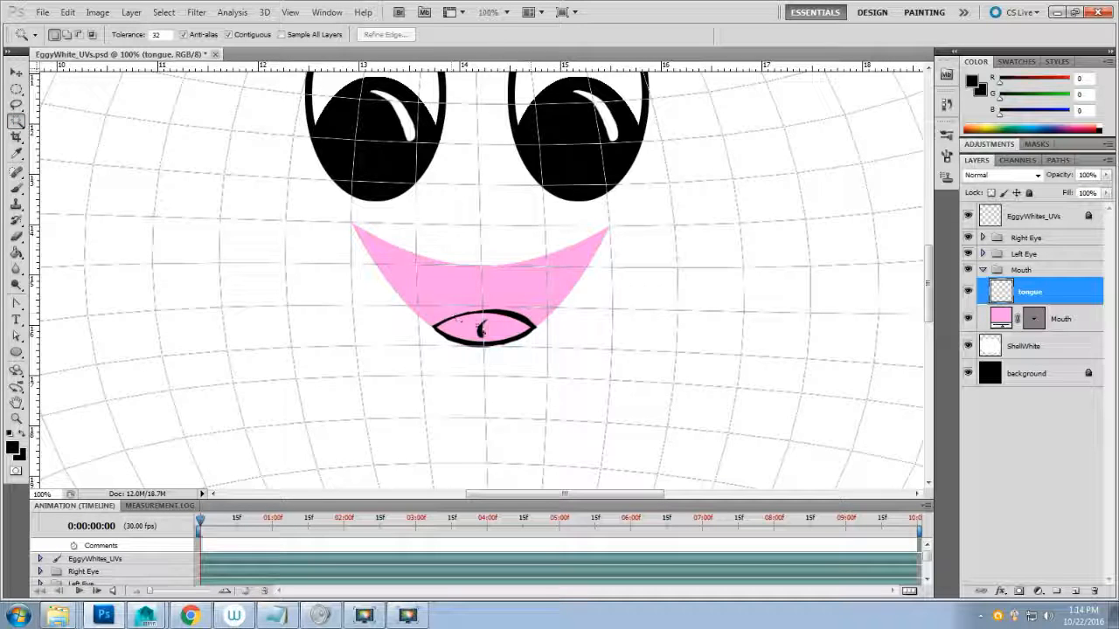
{"action": "left_click", "coordinate": [505, 334]}
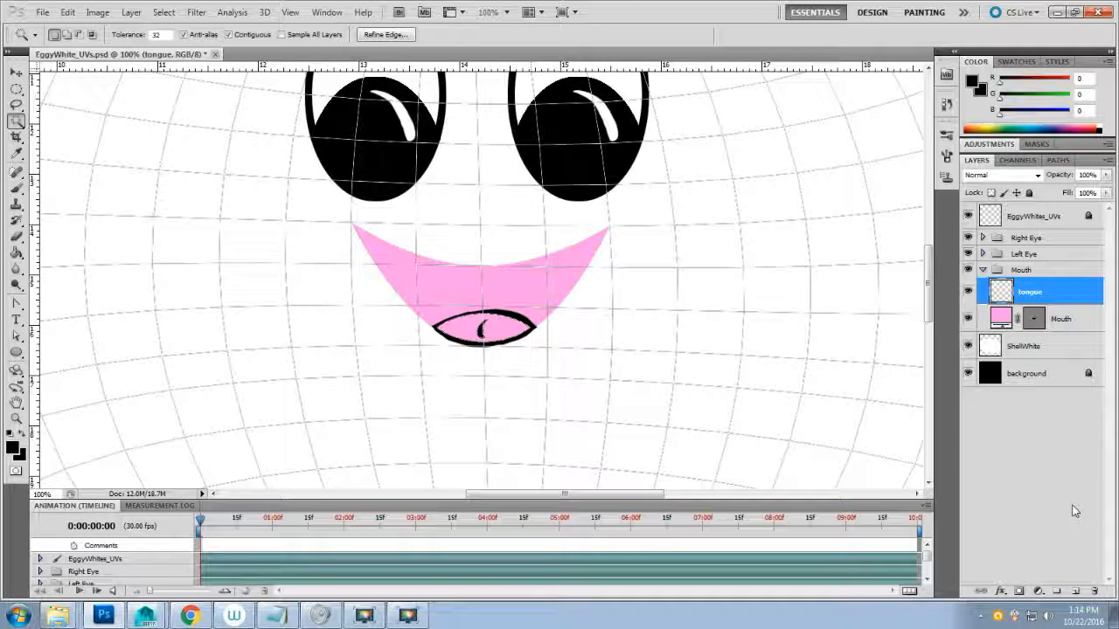
- Create a new layer beneath the tongue layer and name it "tongue color"
{"action": "left_click", "coordinate": [1075, 592]}
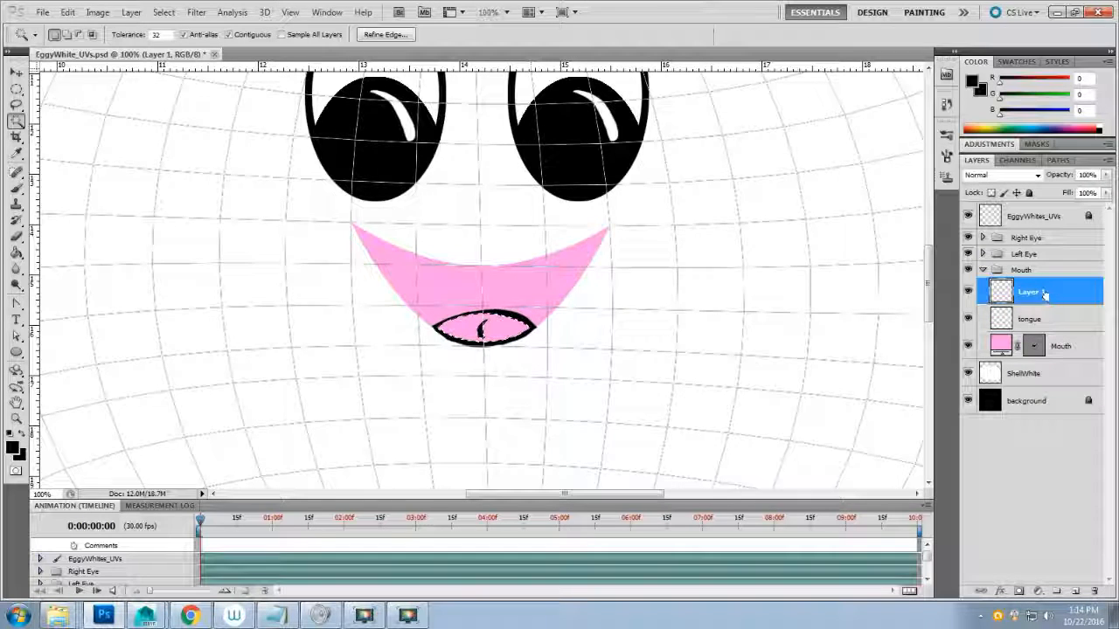
{"action": "left_click_drag", "start_coordinate": [1044, 297], "coordinate": [1002, 332]}
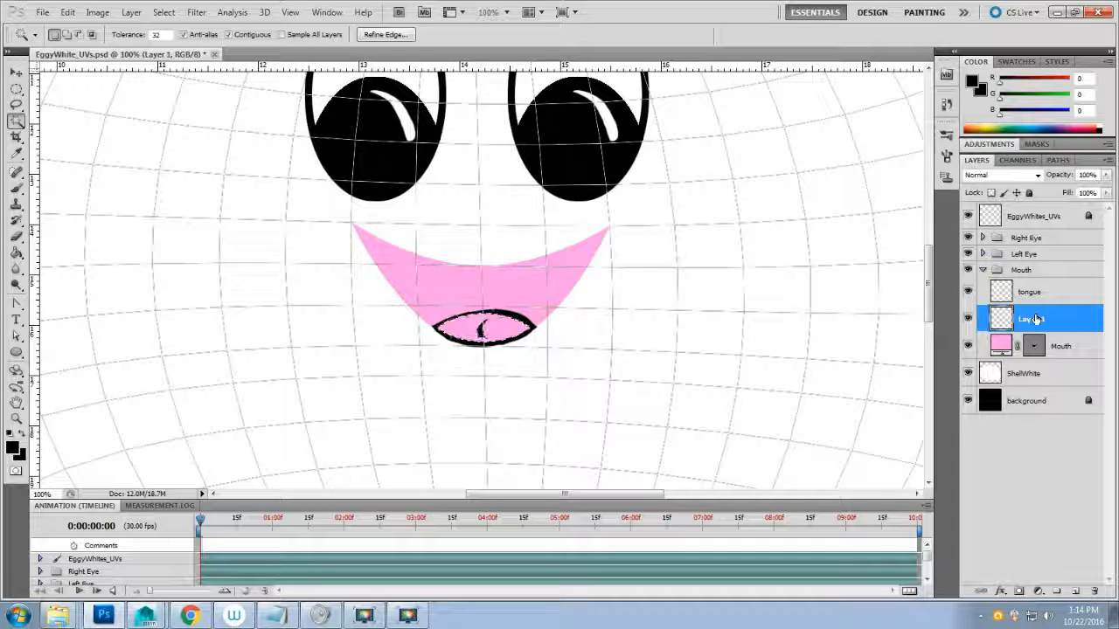
{"action": "double_click", "coordinate": [1062, 319]}
{"action": "left_click", "coordinate": [1056, 148]}
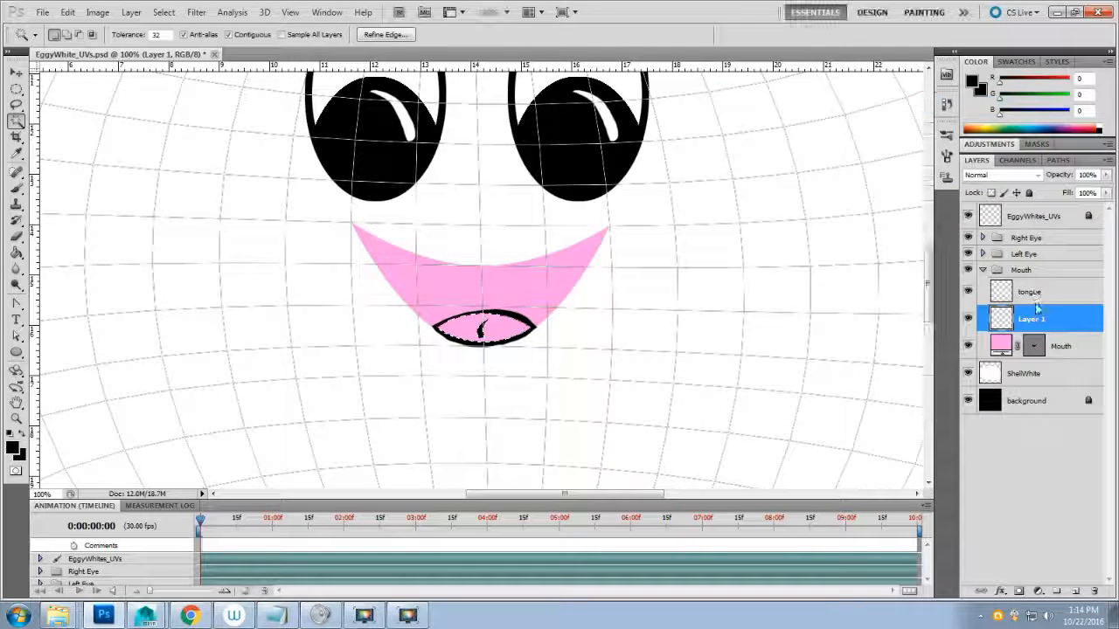
{"action": "double_click", "coordinate": [1031, 319]}
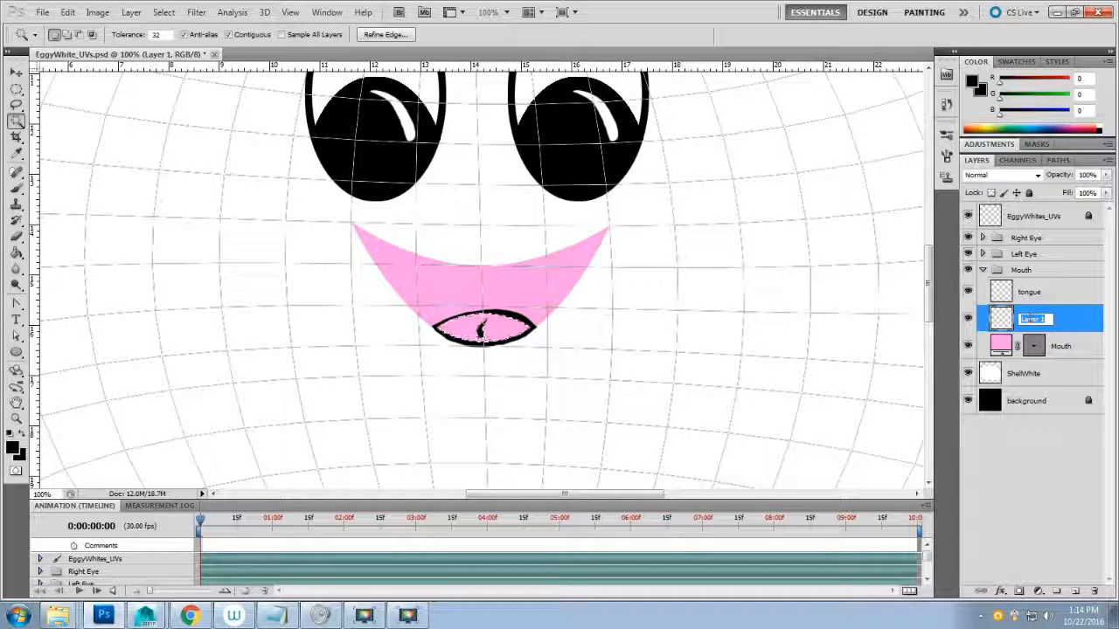
{"action": "type", "text": "tongue copy"}
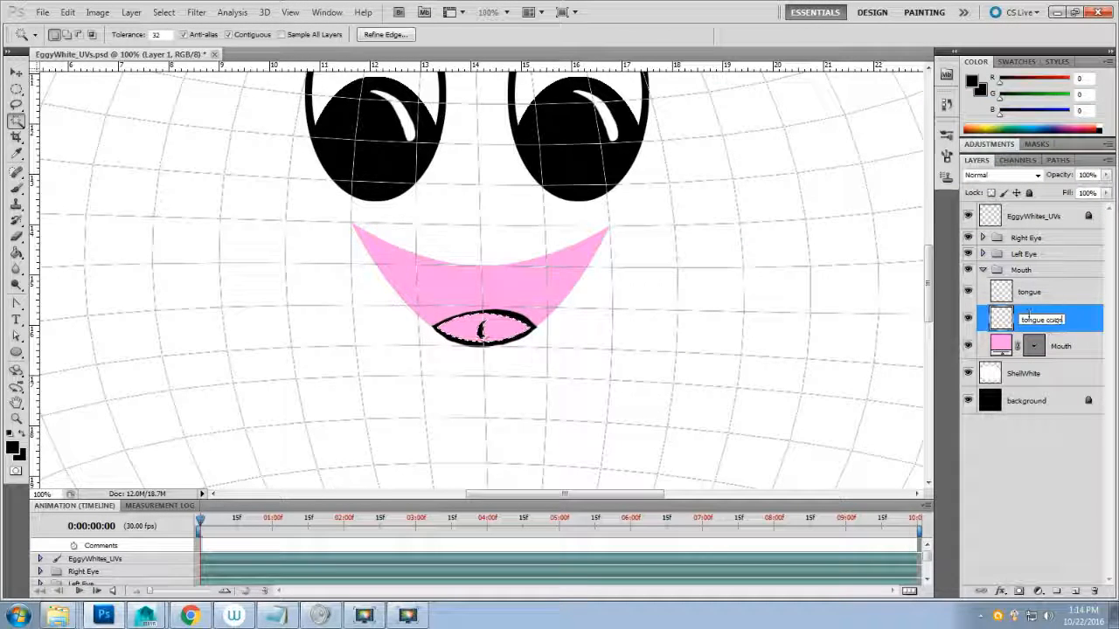
{"action": "type", "text": "r"}
{"action": "key", "text": "Return"}
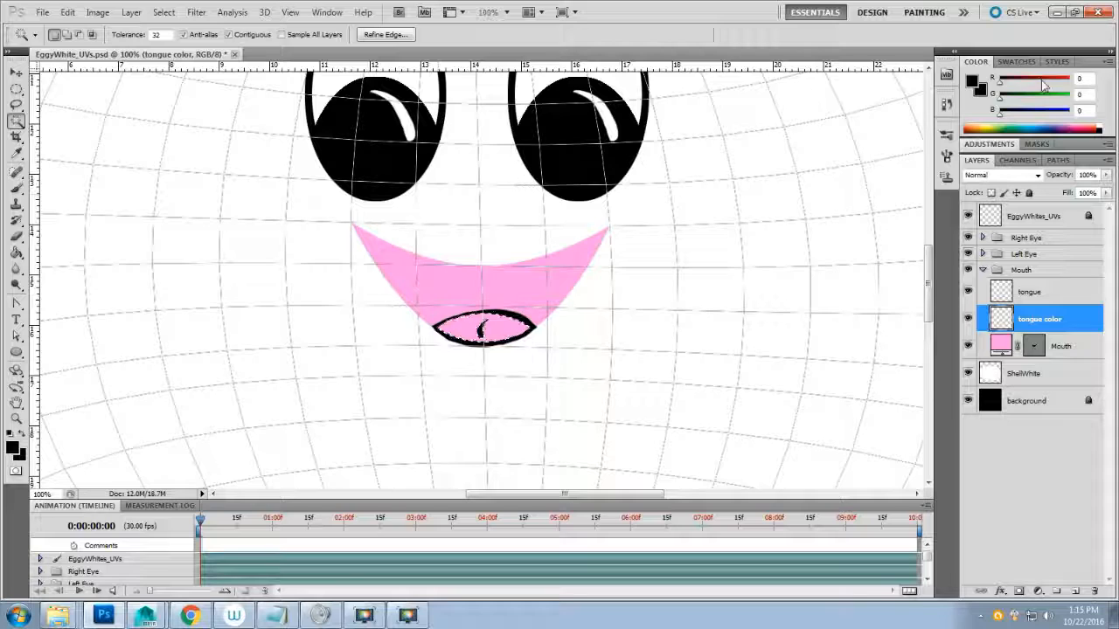
- Fill the selected tongue interior with hot pink ff187a using the Paint Bucket, and clear the selection
{"action": "left_click", "coordinate": [971, 82]}
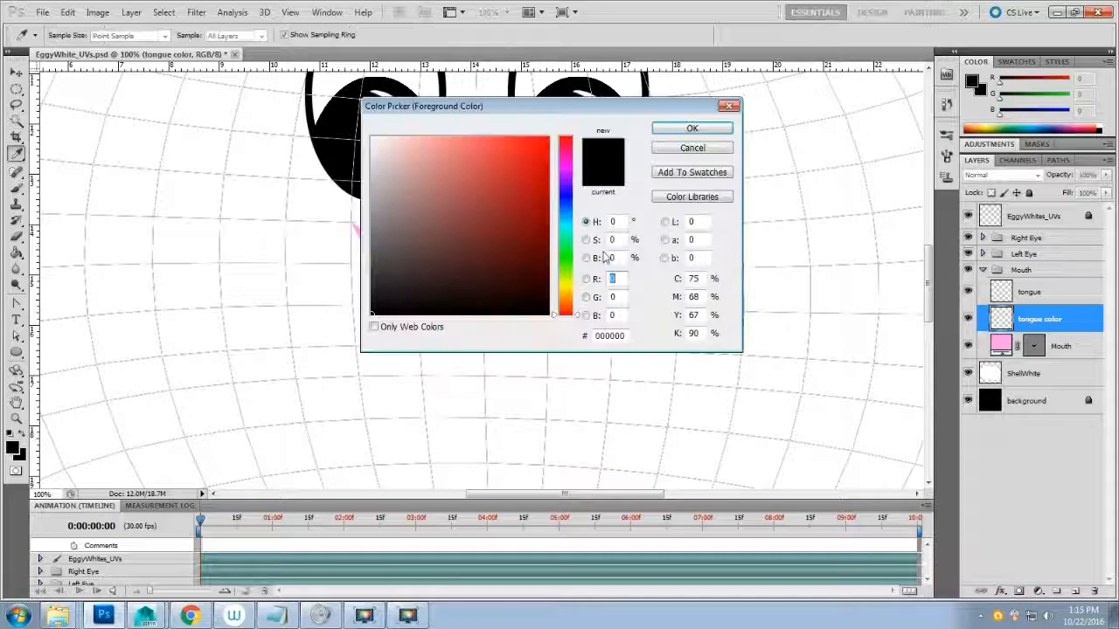
{"action": "mouse_move", "coordinate": [567, 165]}
{"action": "left_mouse_down"}
{"action": "mouse_move", "coordinate": [517, 125]}
{"action": "mouse_move", "coordinate": [532, 119]}
{"action": "mouse_move", "coordinate": [560, 149]}
{"action": "left_mouse_up"}
{"action": "left_click", "coordinate": [525, 147]}
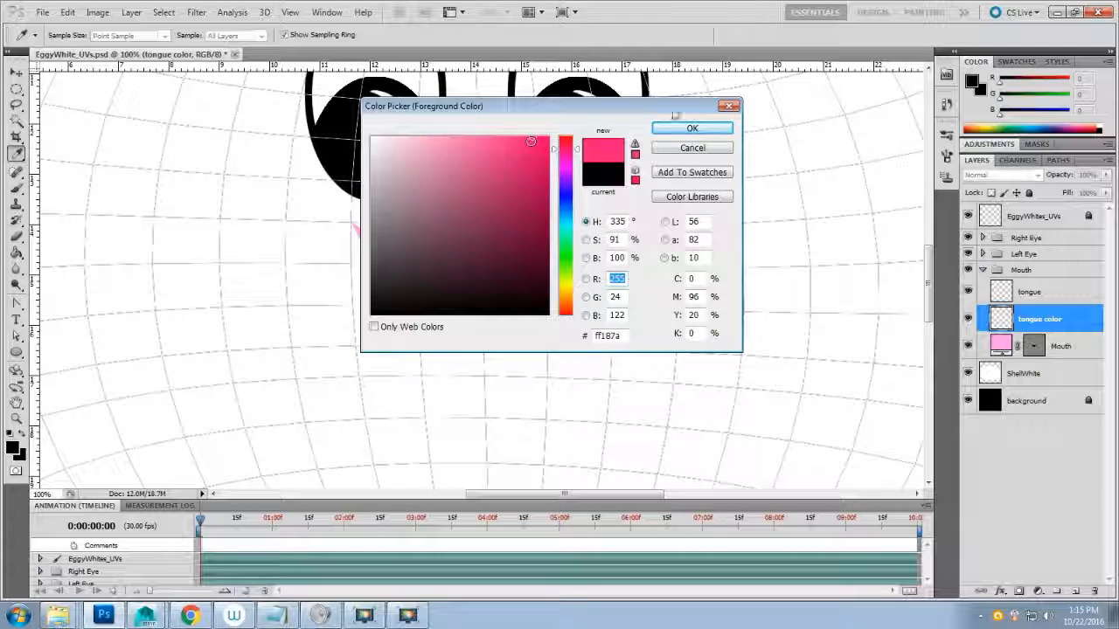
{"action": "left_click", "coordinate": [690, 128]}
{"action": "key", "text": "w"}
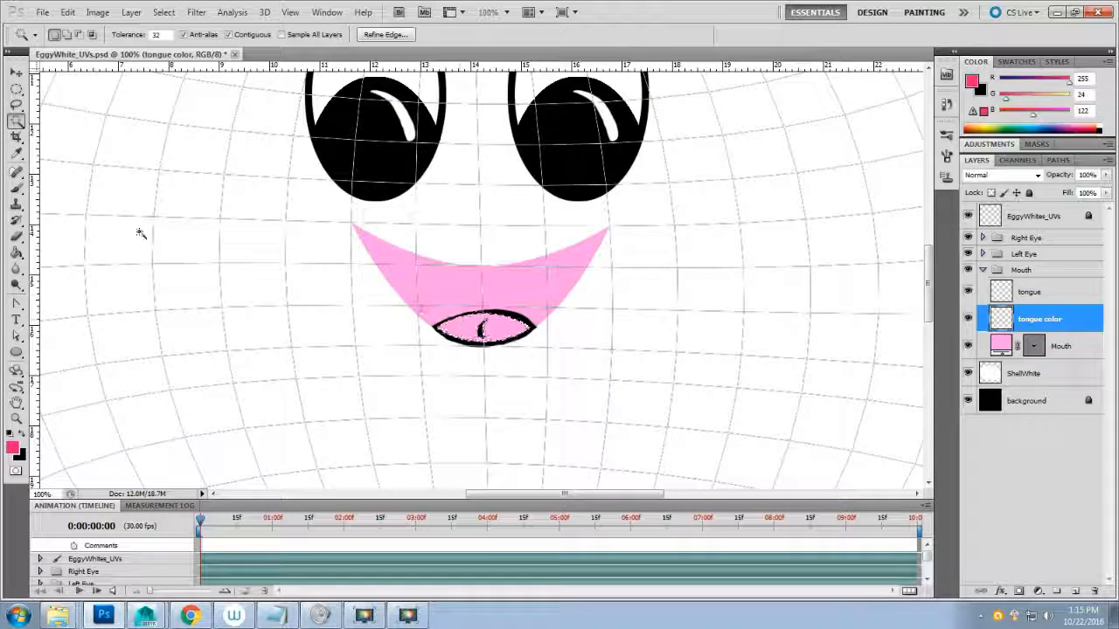
{"action": "left_click", "coordinate": [16, 252]}
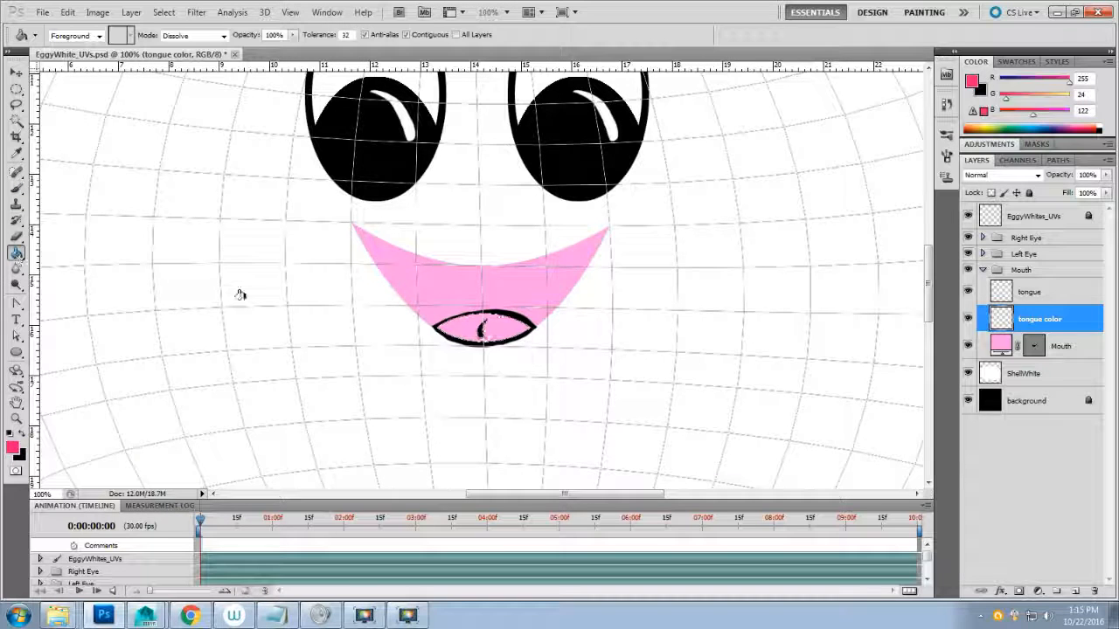
{"action": "left_click", "coordinate": [493, 331]}
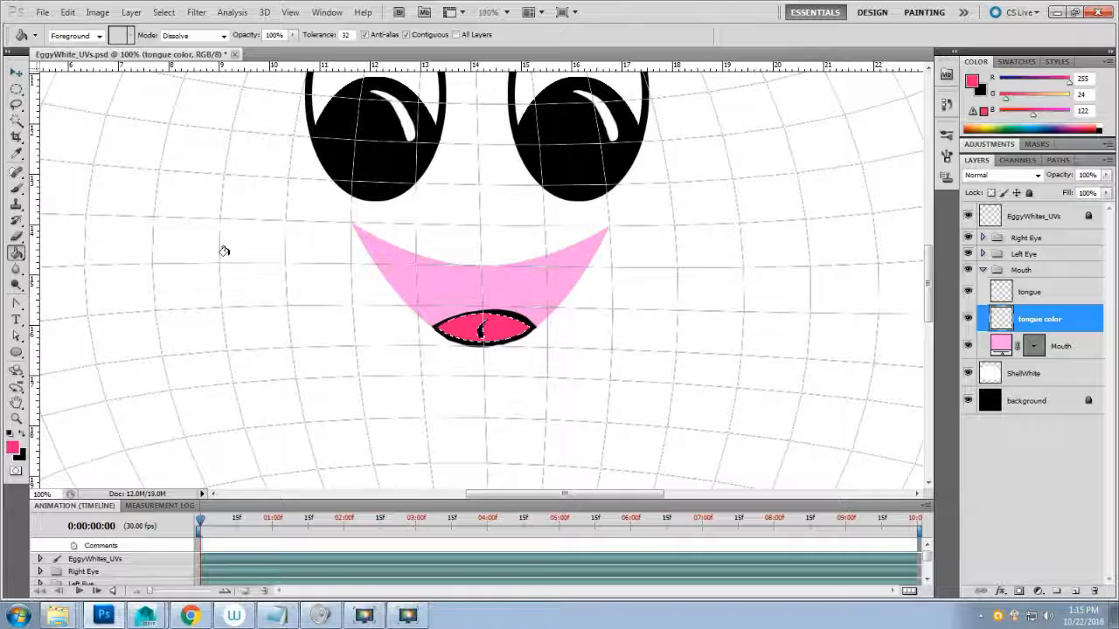
{"action": "key", "text": "ctrl+d"}
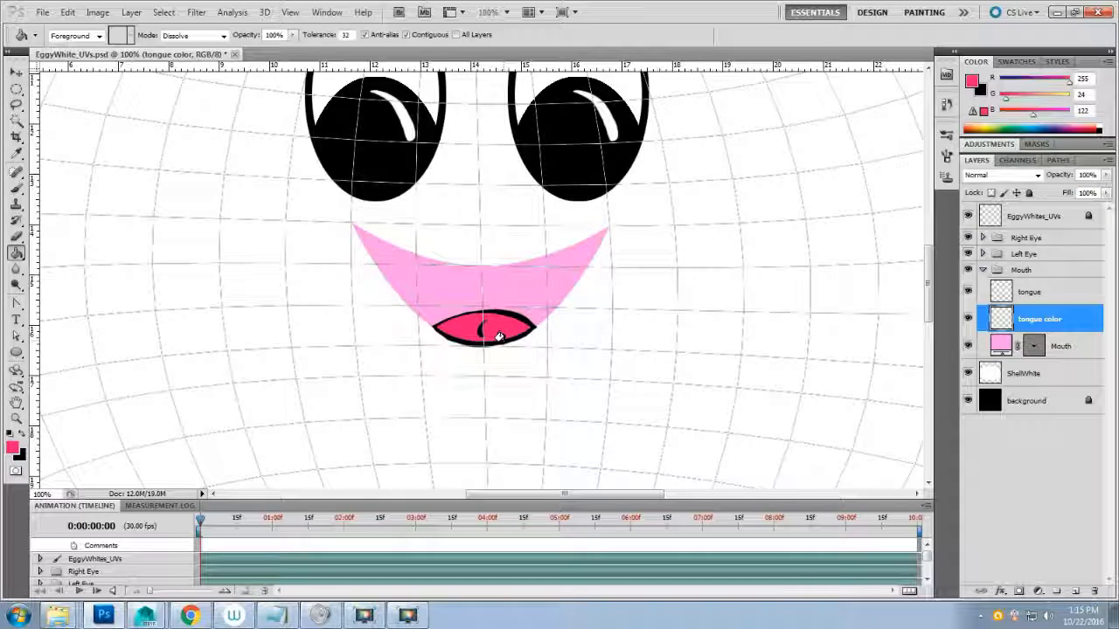
- Paint over the light gaps between the tongue's pink fill and its black lines with a 13 px brush
{"action": "key", "text": "ctrl+plus"}
{"action": "key", "text": "ctrl+plus"}
{"action": "key", "text": "ctrl+plus"}
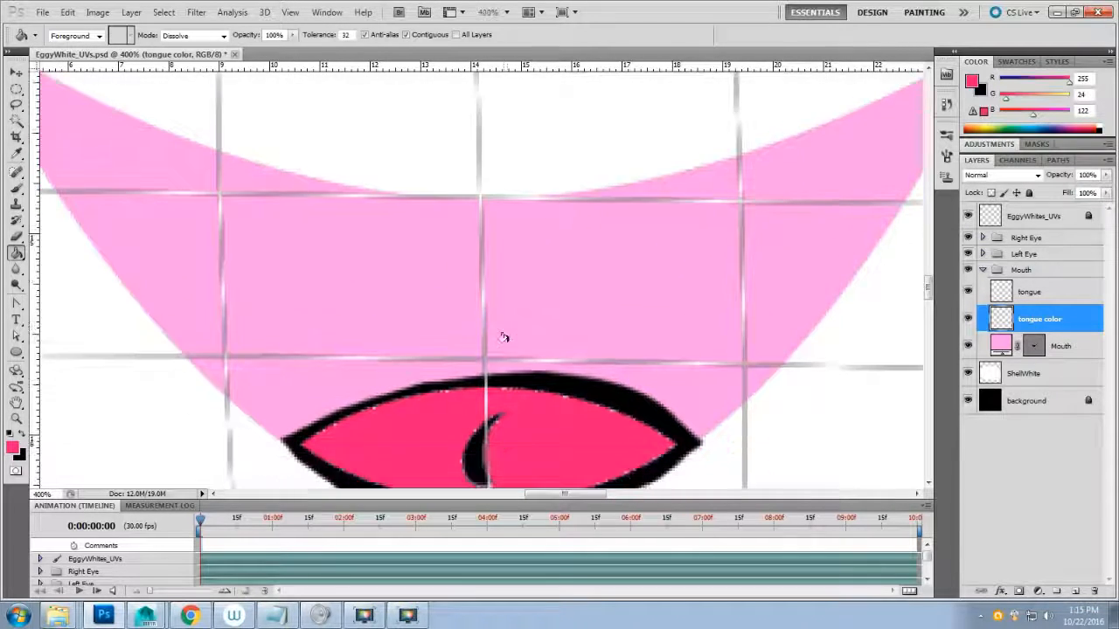
{"action": "scroll", "coordinate": [503, 337], "scroll_direction": "down", "scroll_amount": 3}
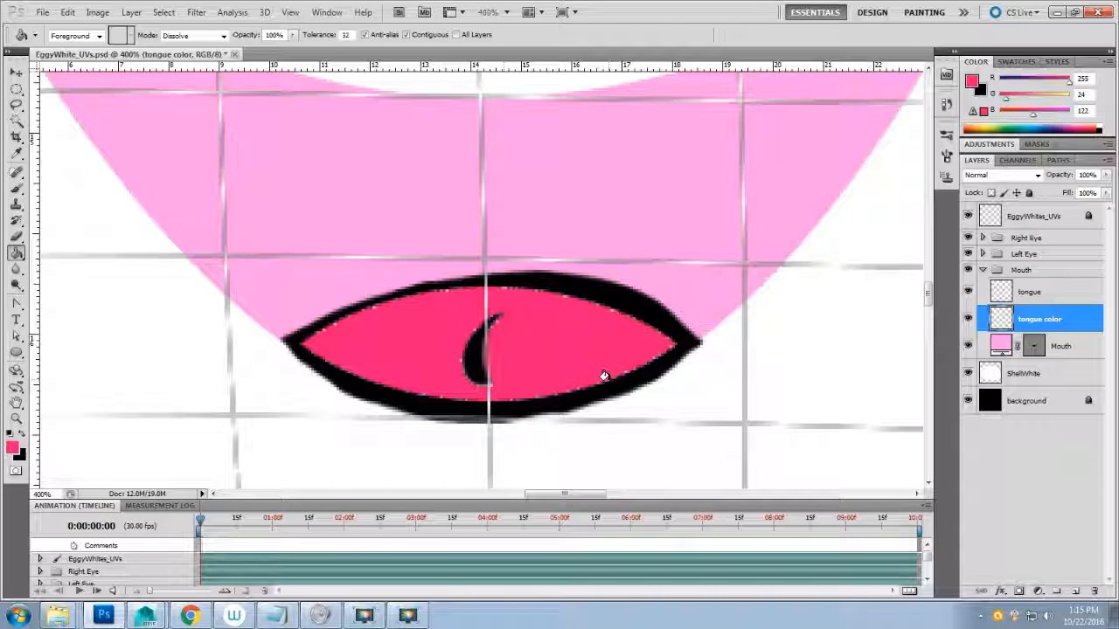
{"action": "left_click", "coordinate": [17, 188]}
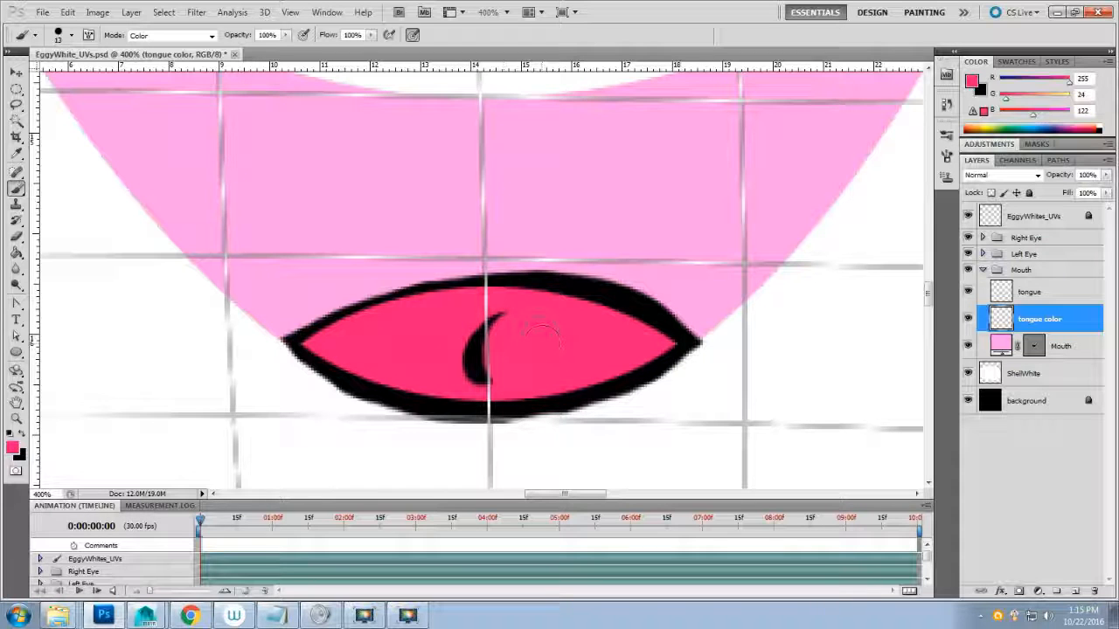
{"action": "key", "text": "ctrl+minus"}
{"action": "key", "text": "ctrl+minus"}
{"action": "key", "text": "ctrl+minus"}
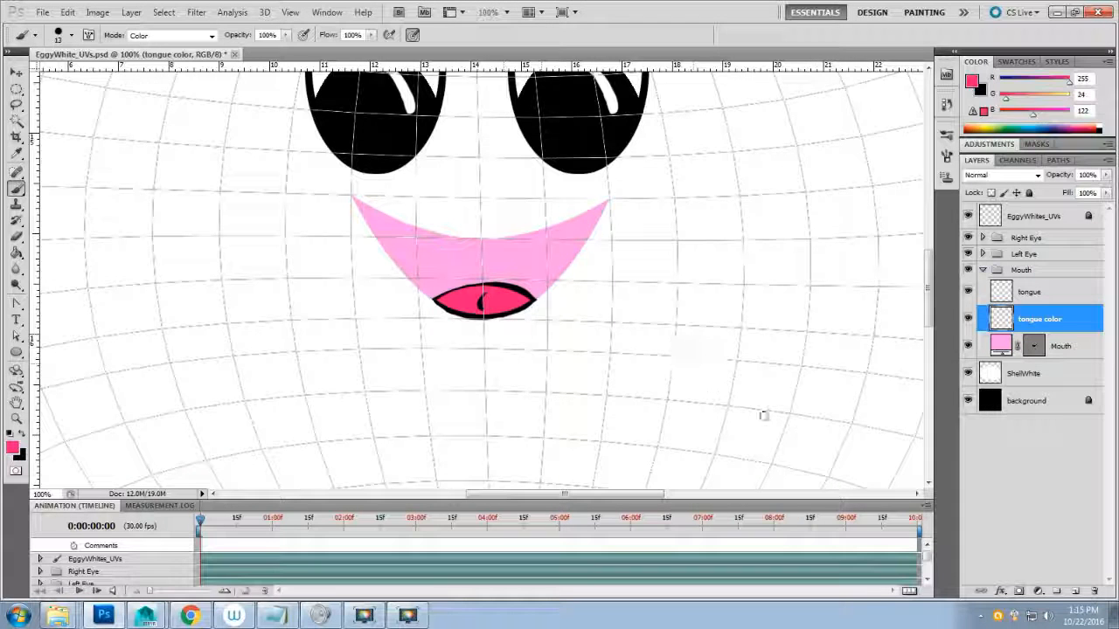
- Rasterize the Mouth shape layer and toggle its visibility to check it
{"action": "left_click", "coordinate": [1076, 352]}
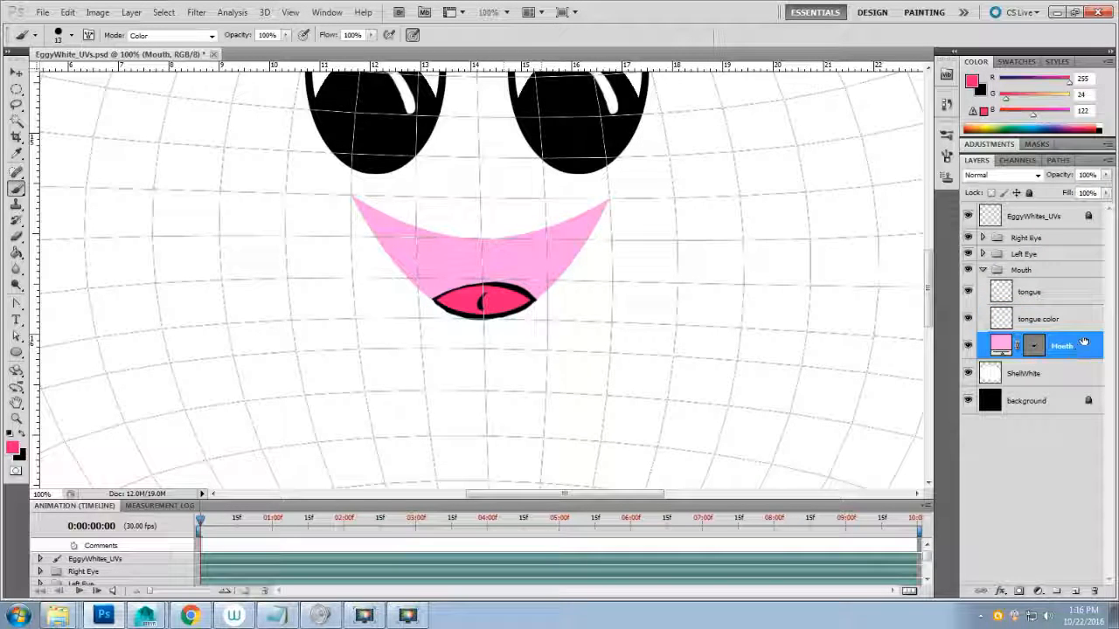
{"action": "left_click", "coordinate": [17, 105]}
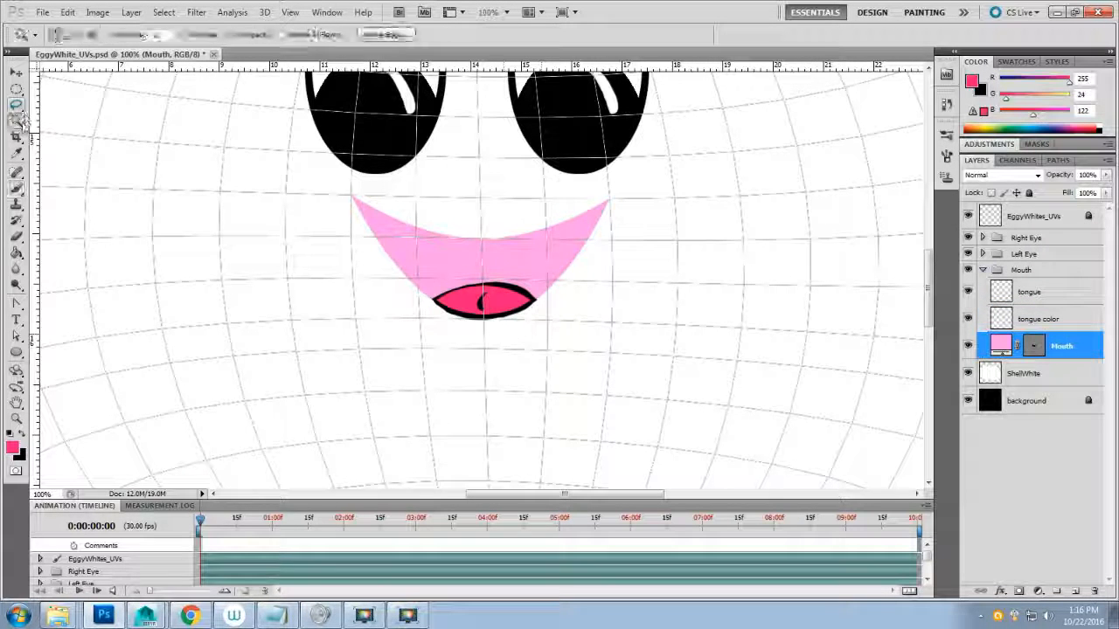
{"action": "left_click", "coordinate": [17, 119]}
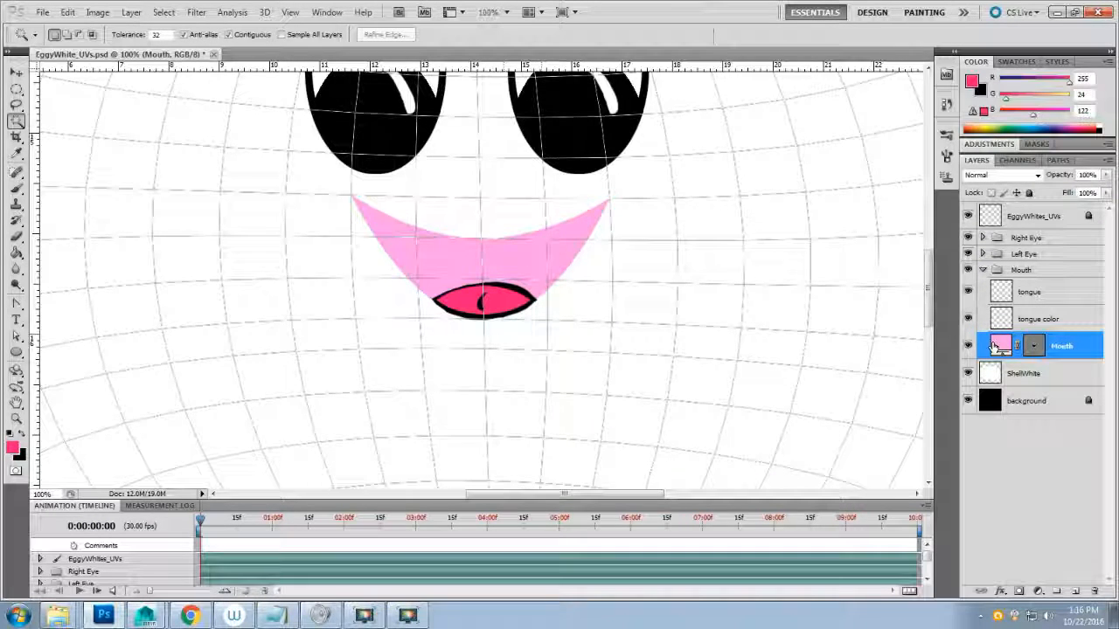
{"action": "left_click", "coordinate": [999, 346]}
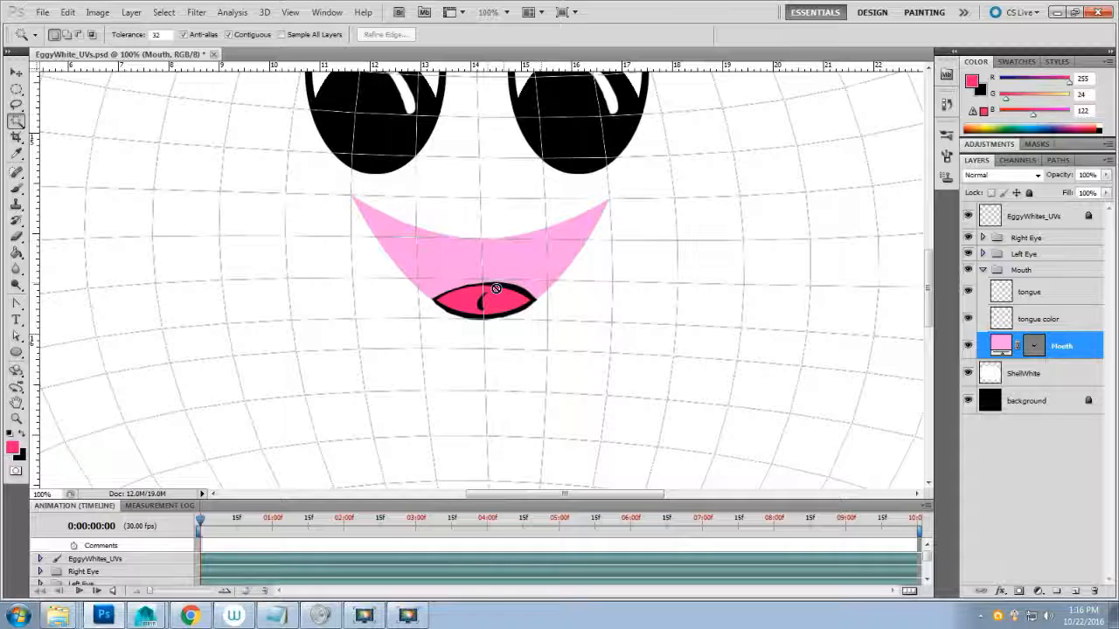
{"action": "right_click", "coordinate": [1087, 348]}
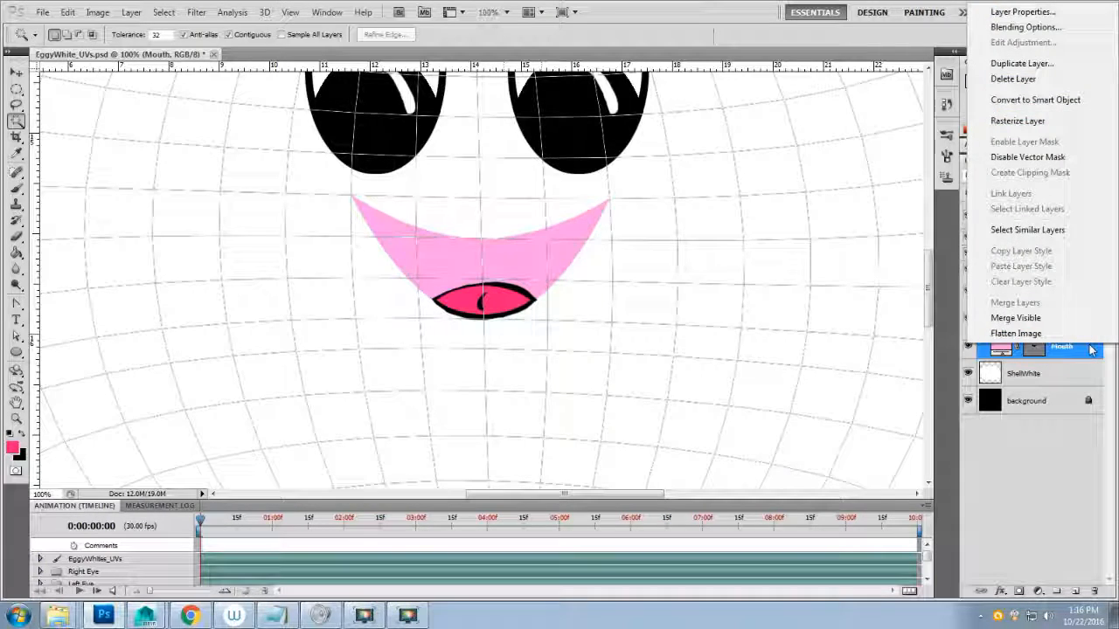
{"action": "left_click", "coordinate": [1055, 122]}
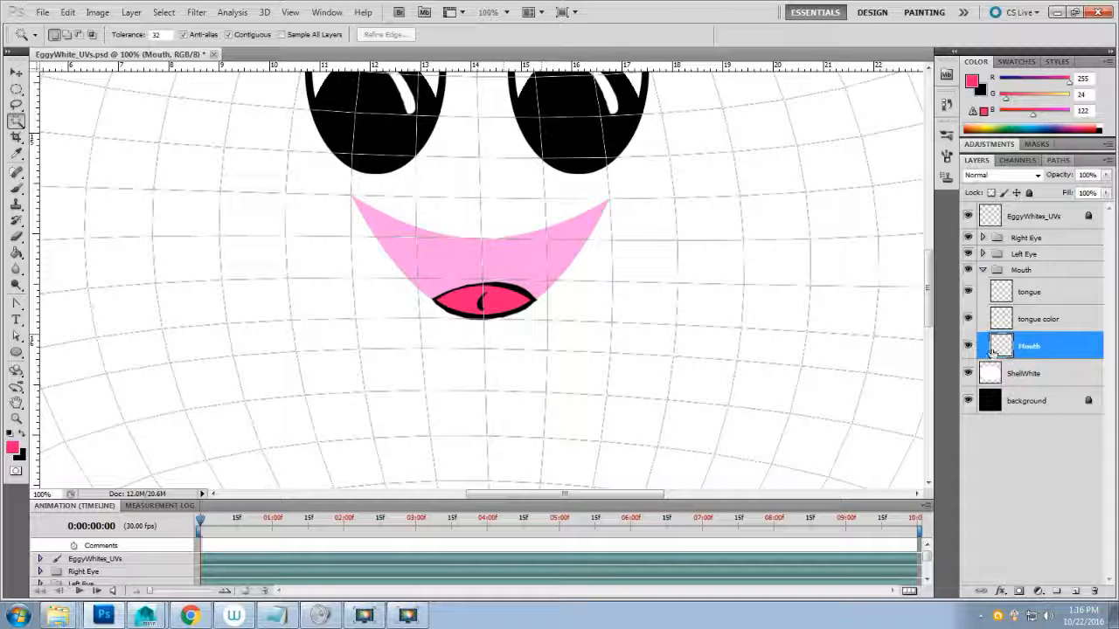
{"action": "left_click", "coordinate": [968, 346]}
{"action": "left_click", "coordinate": [968, 346]}
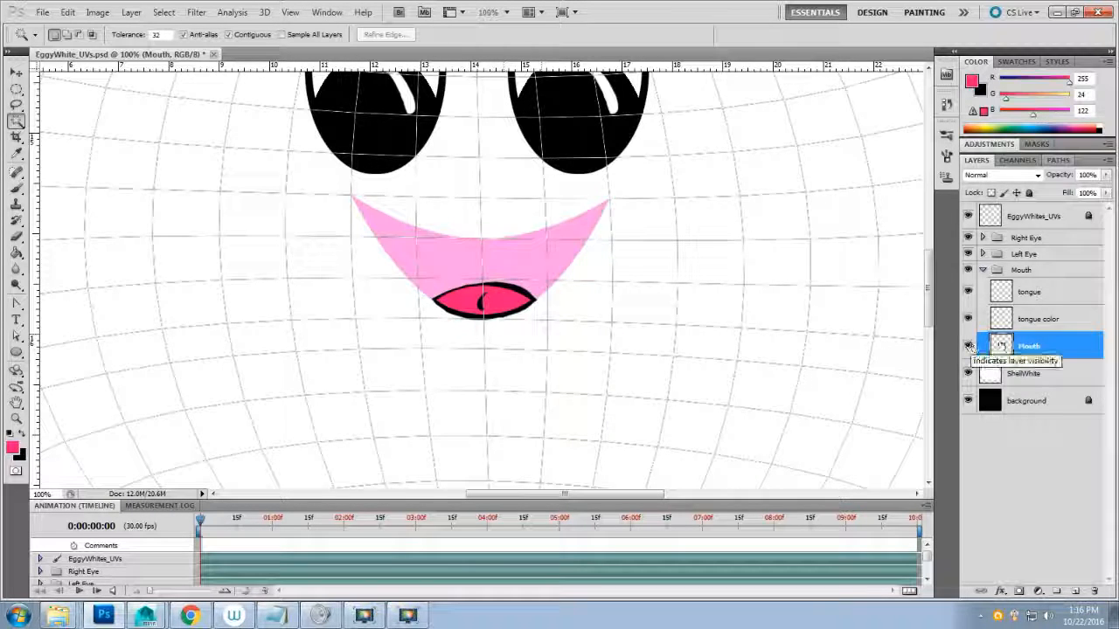
- Select the pink mouth area and create a new layer above the Mouth layer named "mouth outline"
{"action": "left_click", "coordinate": [529, 257]}
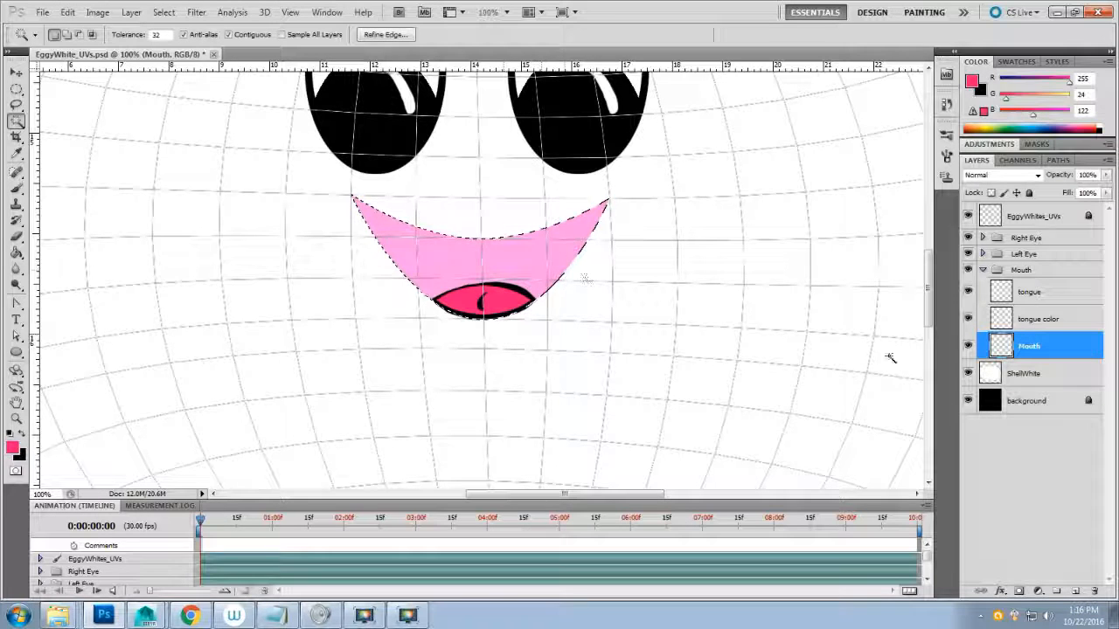
{"action": "left_click", "coordinate": [1075, 591]}
{"action": "double_click", "coordinate": [1031, 346]}
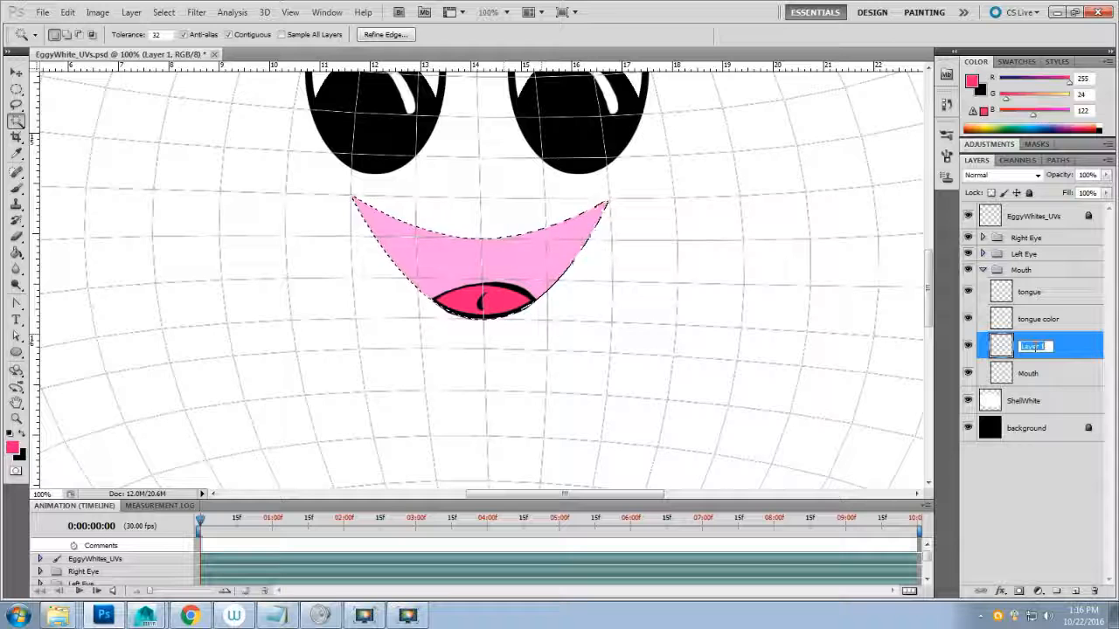
{"action": "type", "text": "mouth out"}
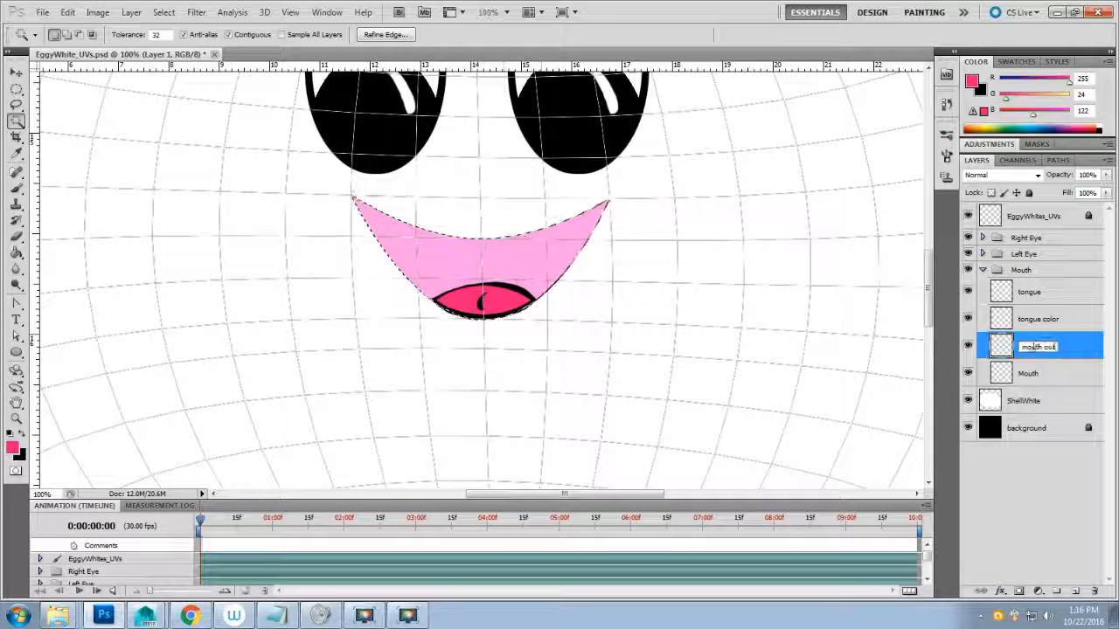
{"action": "type", "text": "line"}
{"action": "key", "text": "Return"}
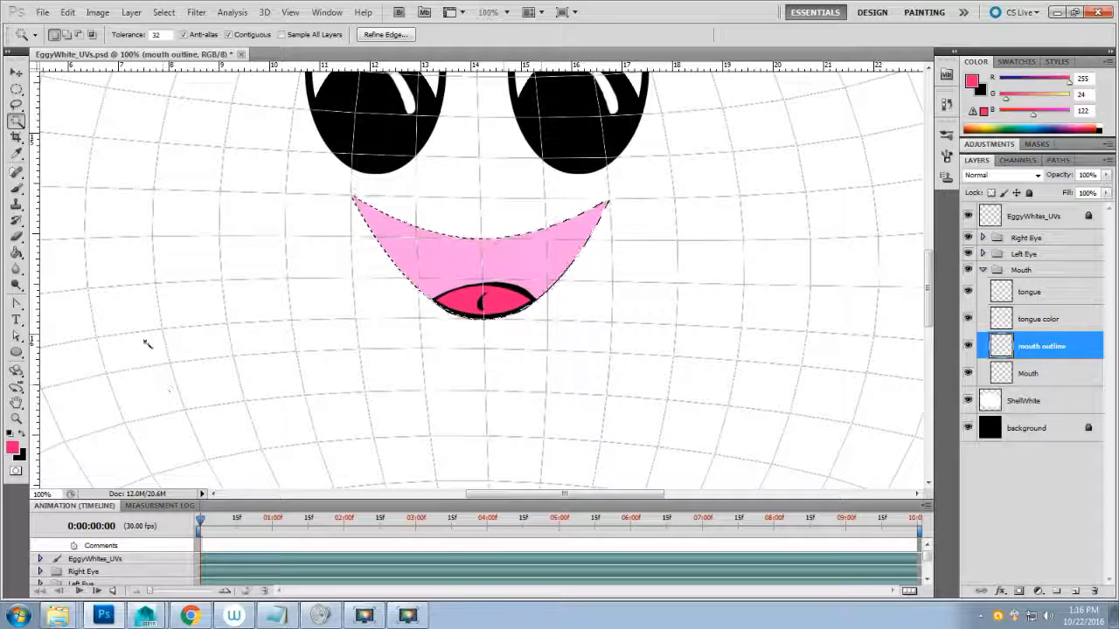
- Stroke the mouth selection with a centered black 000000 outline on the mouth outline layer, and clear the selection
{"action": "left_click", "coordinate": [68, 12]}
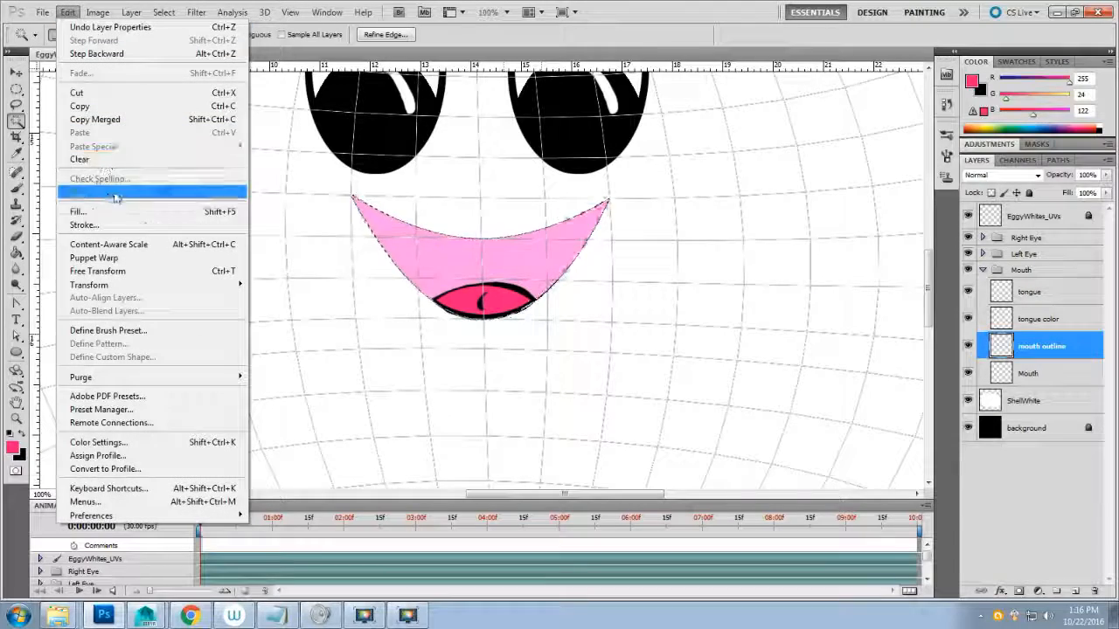
{"action": "left_click", "coordinate": [85, 225]}
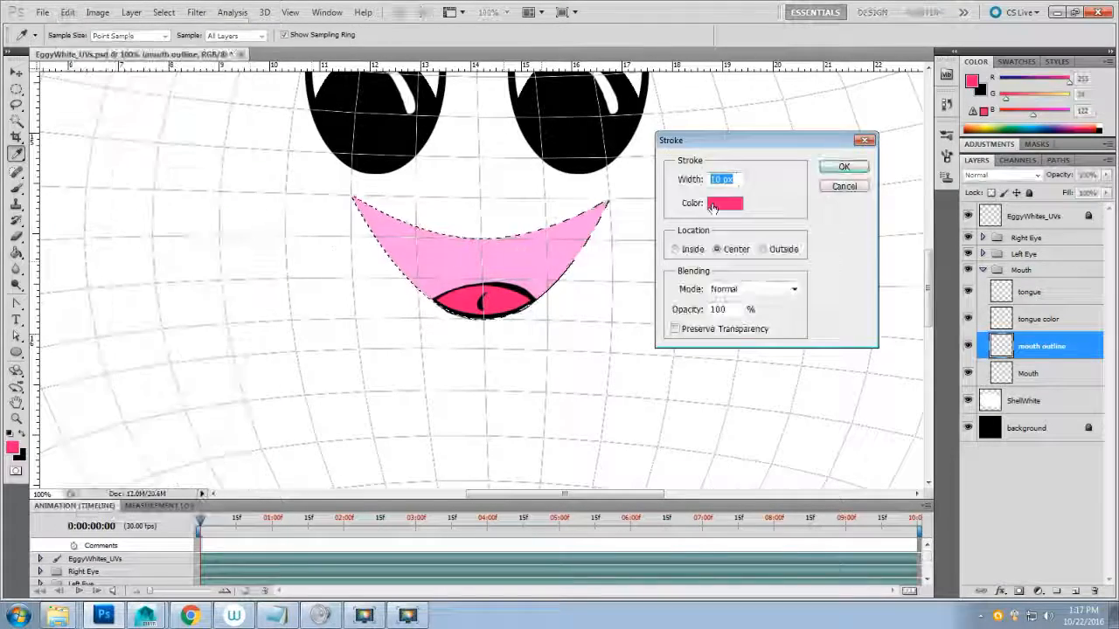
{"action": "left_click", "coordinate": [725, 203]}
{"action": "left_click_drag", "start_coordinate": [468, 265], "coordinate": [335, 326]}
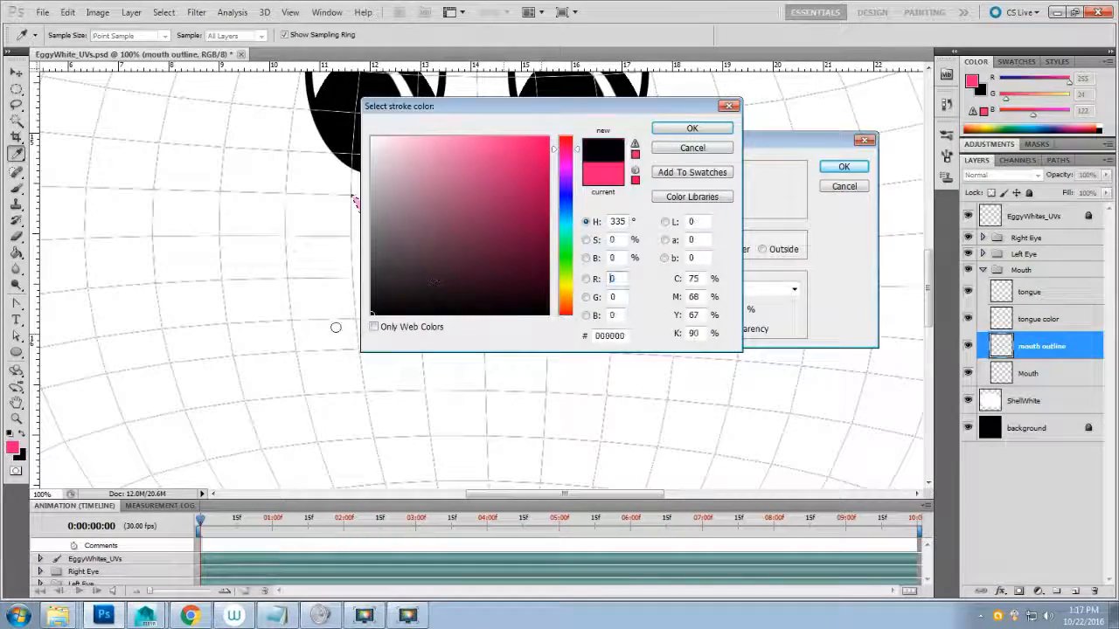
{"action": "left_click", "coordinate": [690, 129]}
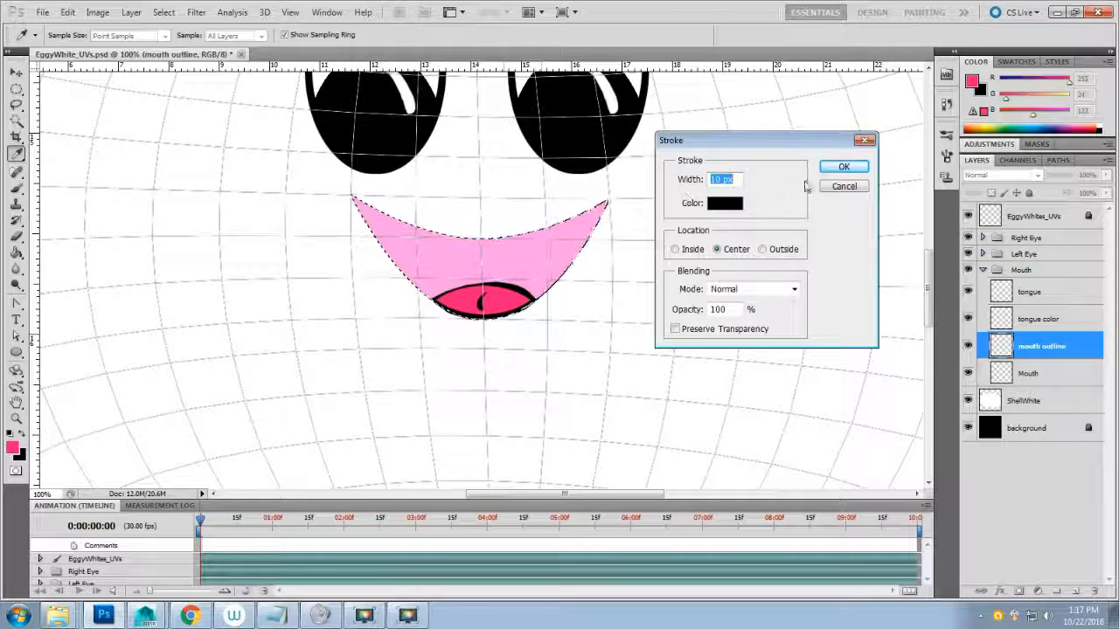
{"action": "type", "text": "3"}
{"action": "left_click", "coordinate": [843, 166]}
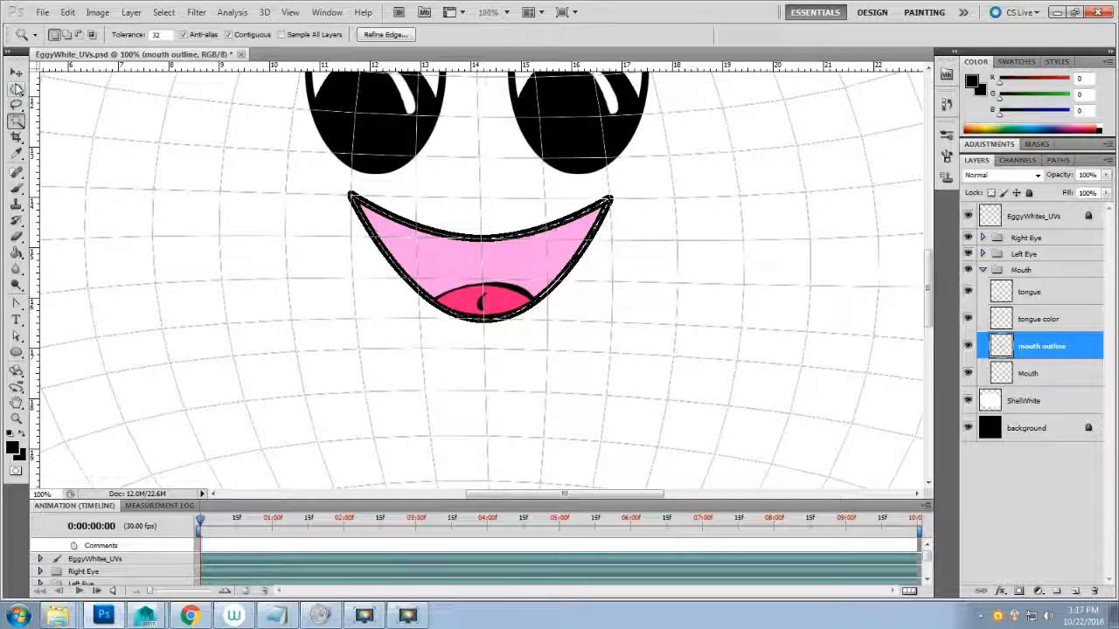
{"action": "left_click_drag", "start_coordinate": [16, 88], "coordinate": [37, 95]}
{"action": "left_click", "coordinate": [140, 161]}
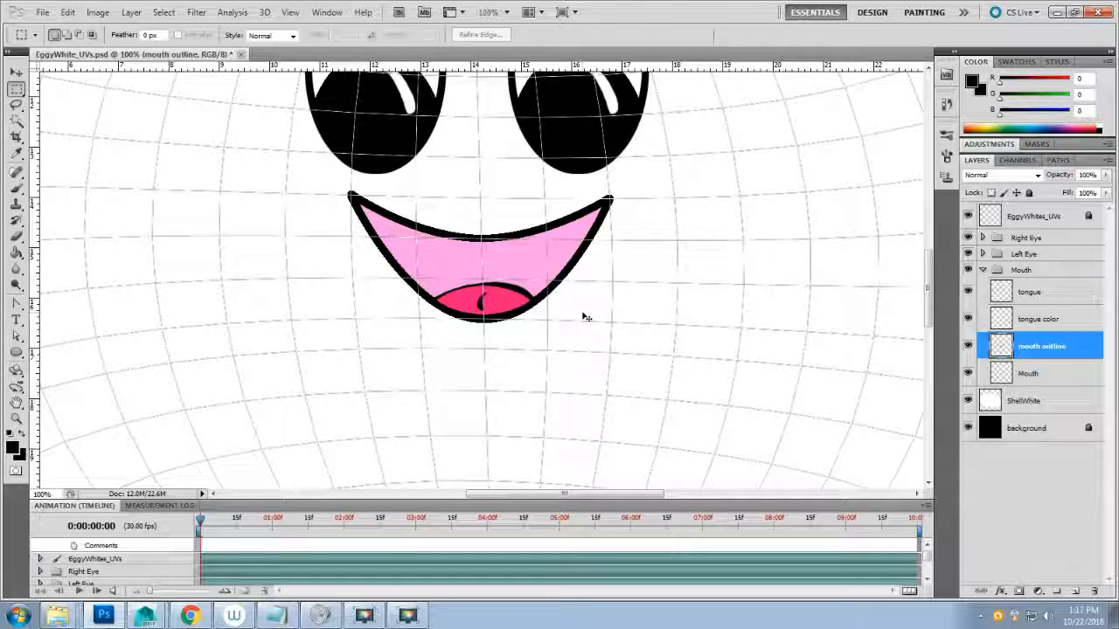
- Choose the Elliptical Marquee tool, collapse the Mouth group, and create a layer group named "Tux" beneath it
{"action": "key", "text": "ctrl+minus"}
{"action": "key", "text": "ctrl+minus"}
{"action": "key", "text": "ctrl+minus"}
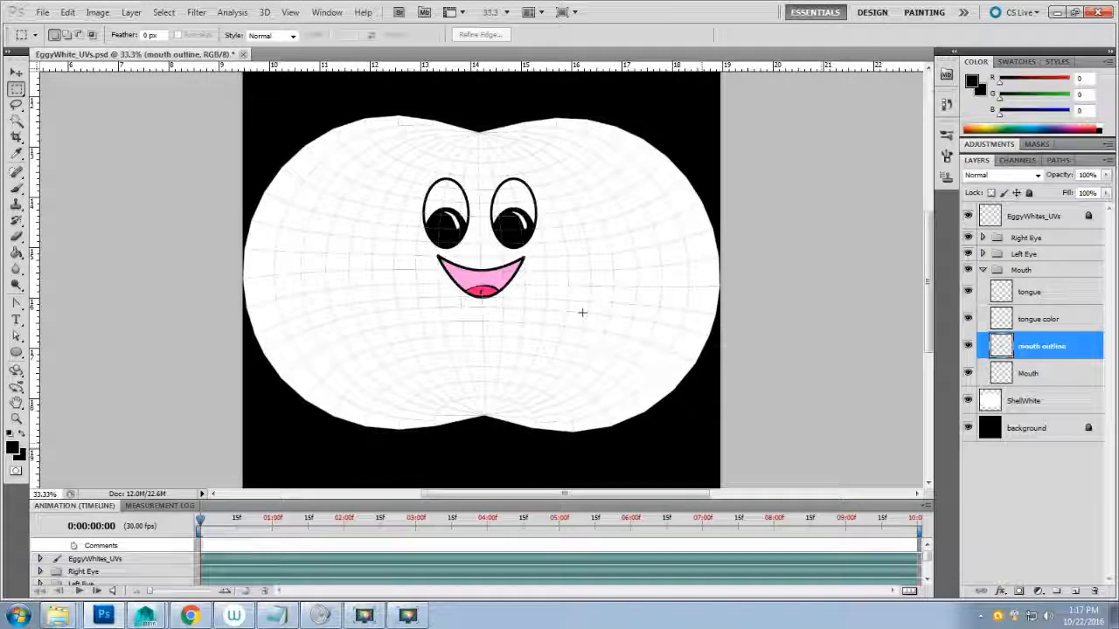
{"action": "scroll", "coordinate": [503, 300], "scroll_direction": "down", "scroll_amount": 3}
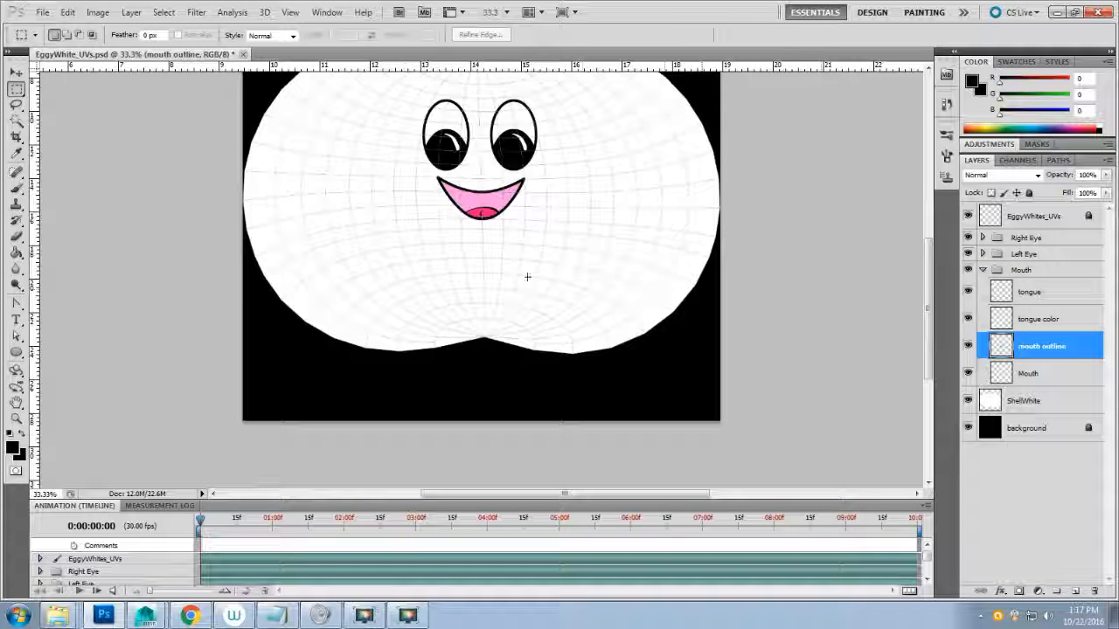
{"action": "left_click", "coordinate": [16, 91]}
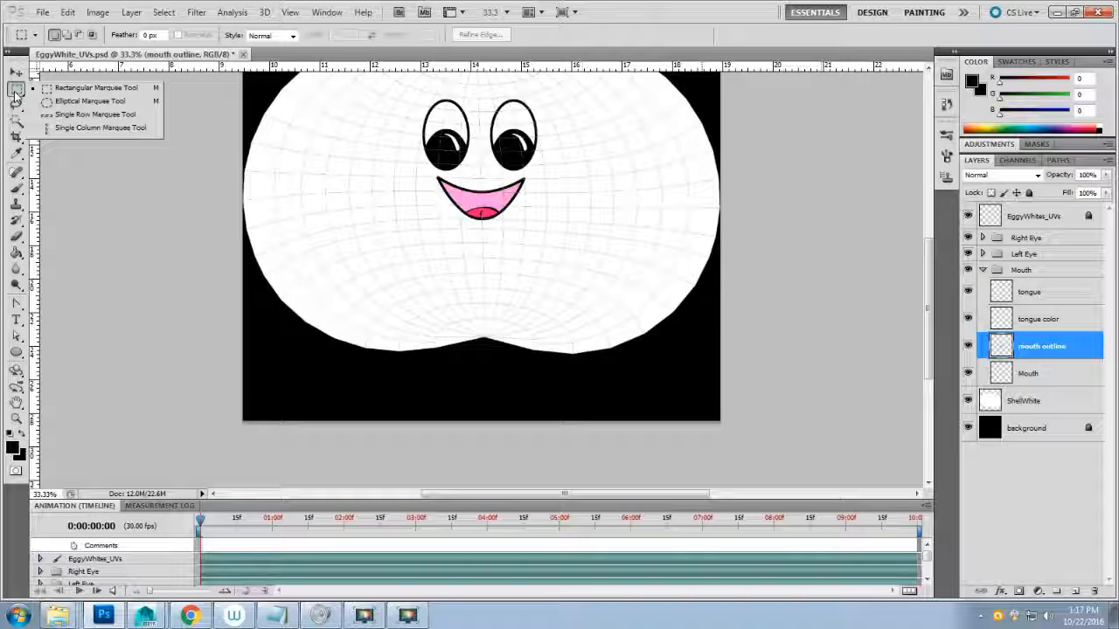
{"action": "left_click", "coordinate": [88, 101]}
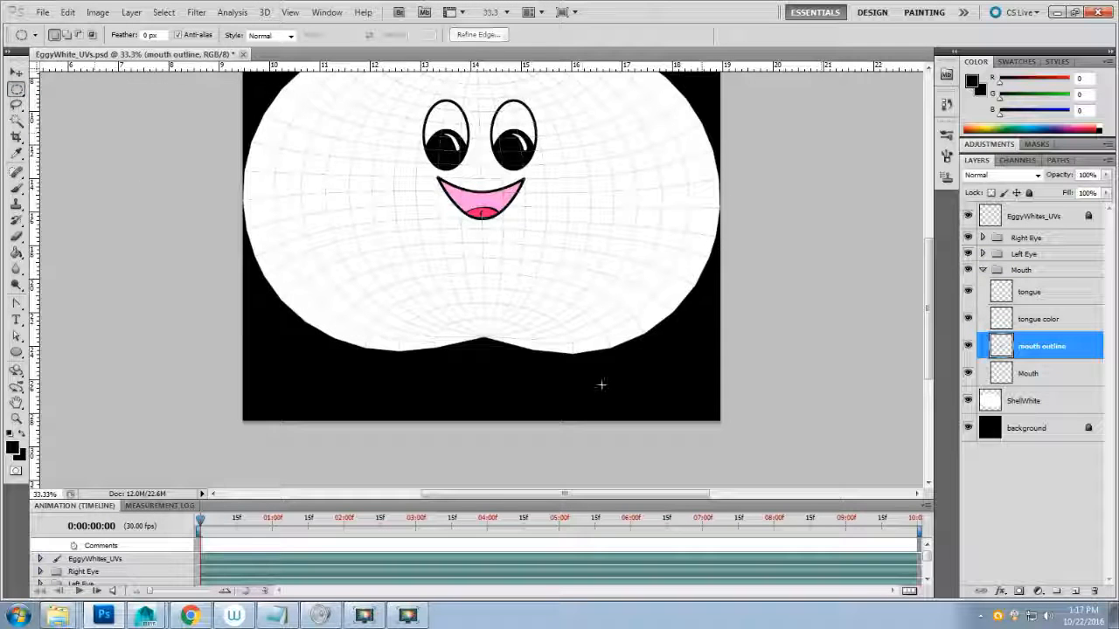
{"action": "left_click", "coordinate": [983, 270]}
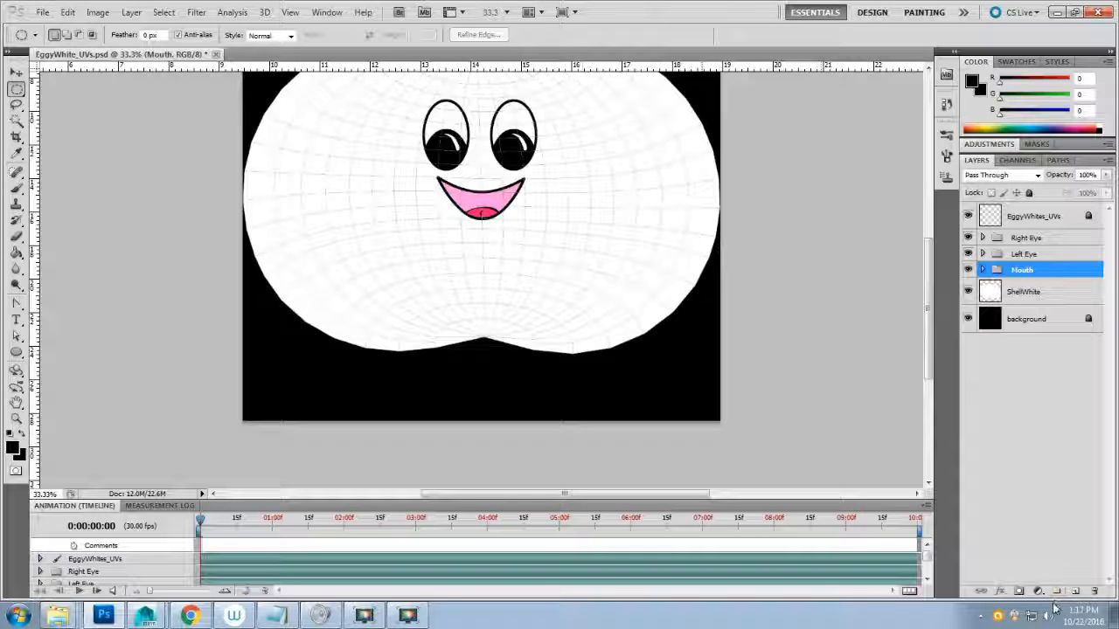
{"action": "left_click", "coordinate": [1057, 592]}
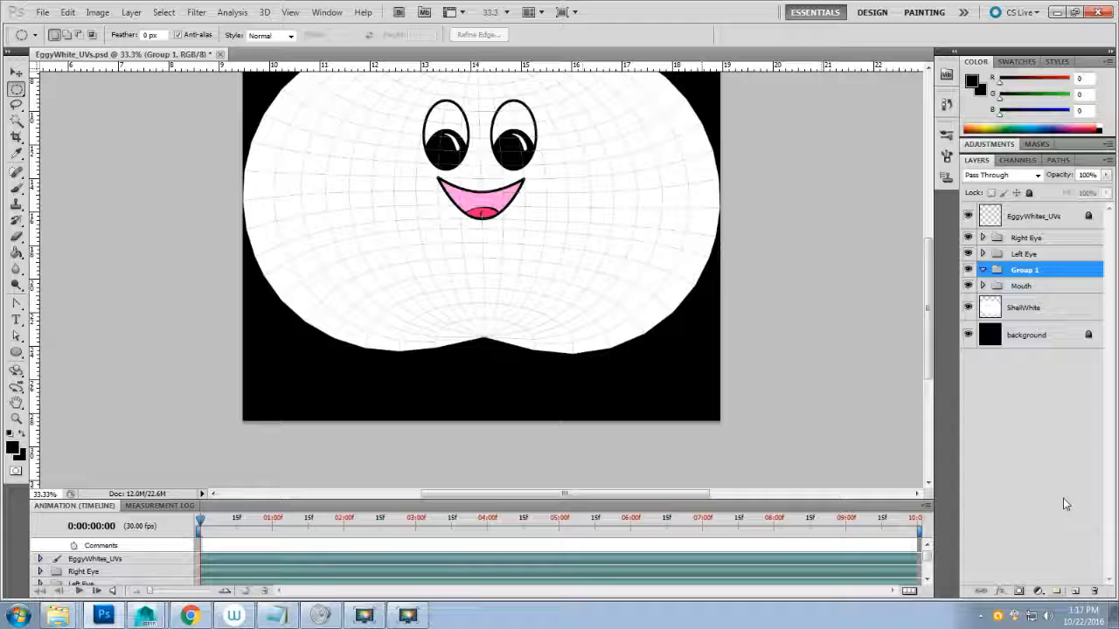
{"action": "left_click_drag", "start_coordinate": [1040, 272], "coordinate": [1045, 331]}
{"action": "double_click", "coordinate": [1025, 285]}
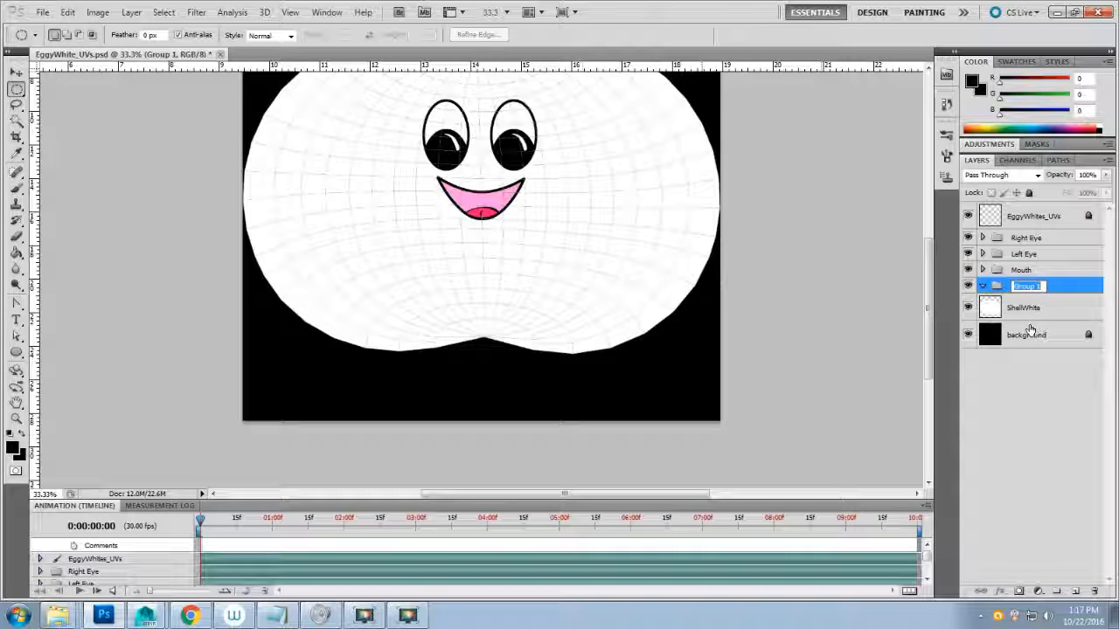
{"action": "type", "text": "Tux"}
{"action": "key", "text": "Return"}
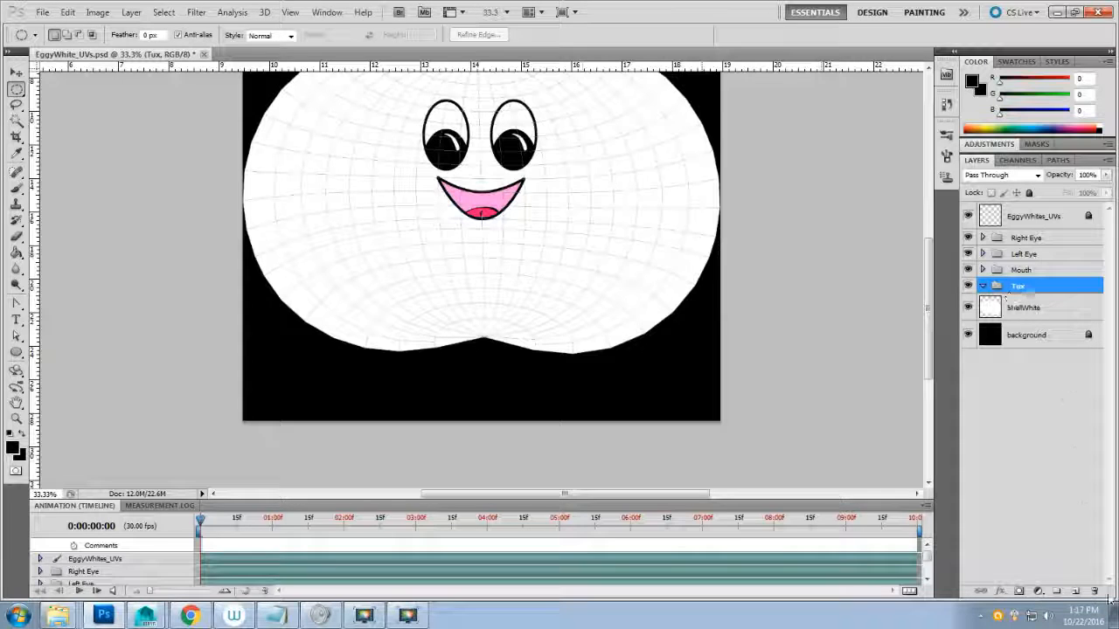
- Add a new layer inside the Tux group and name it "Tux Outline"
{"action": "left_click", "coordinate": [1076, 591]}
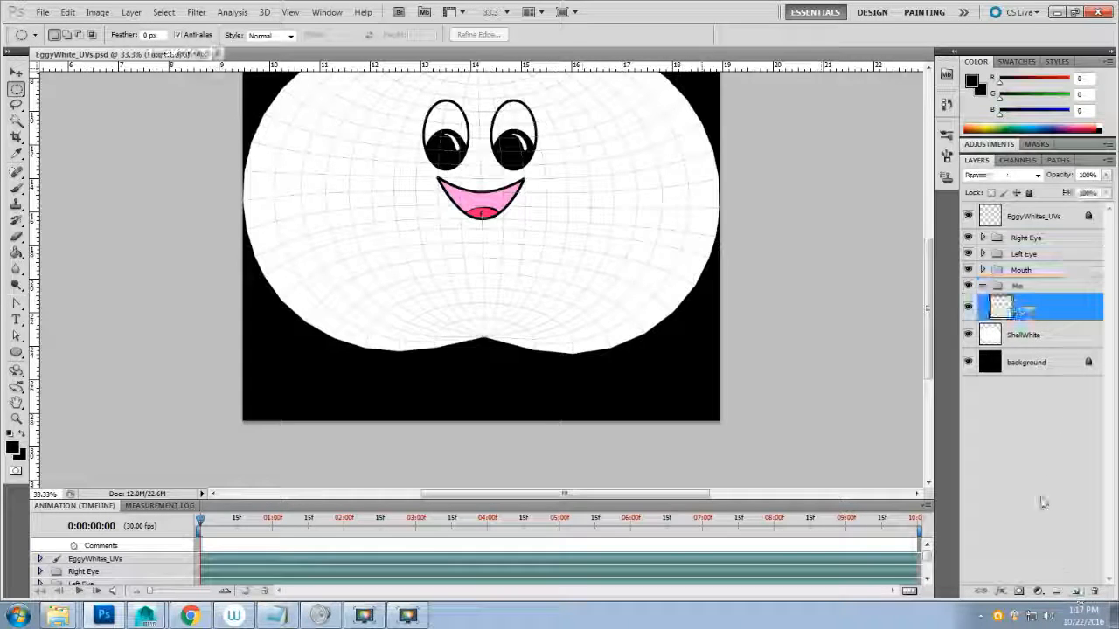
{"action": "double_click", "coordinate": [1032, 309]}
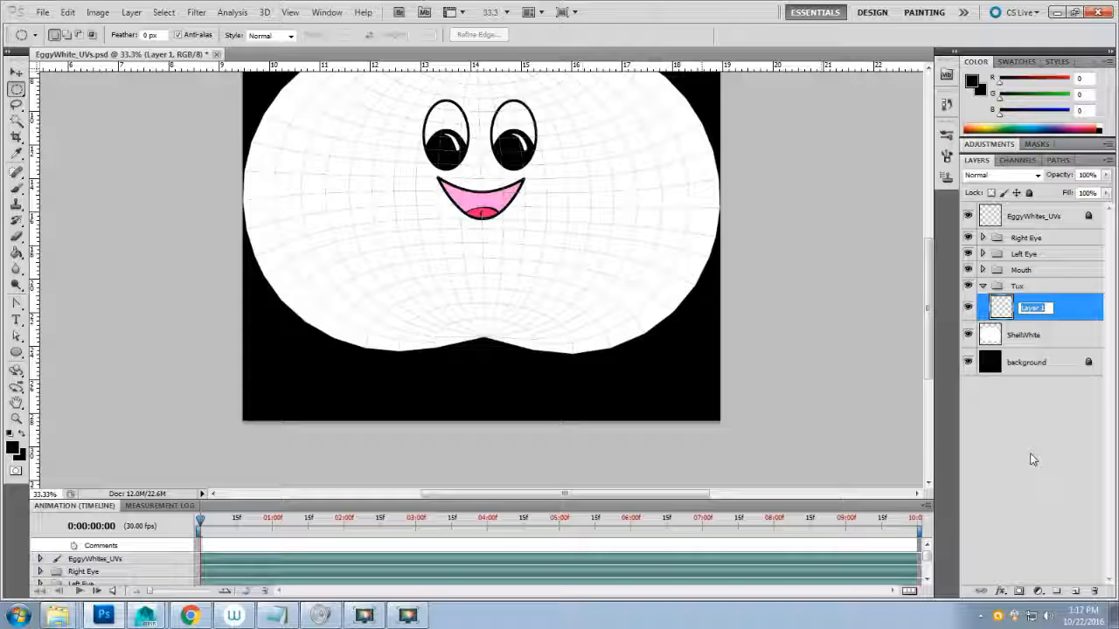
{"action": "type", "text": "Tux Outline"}
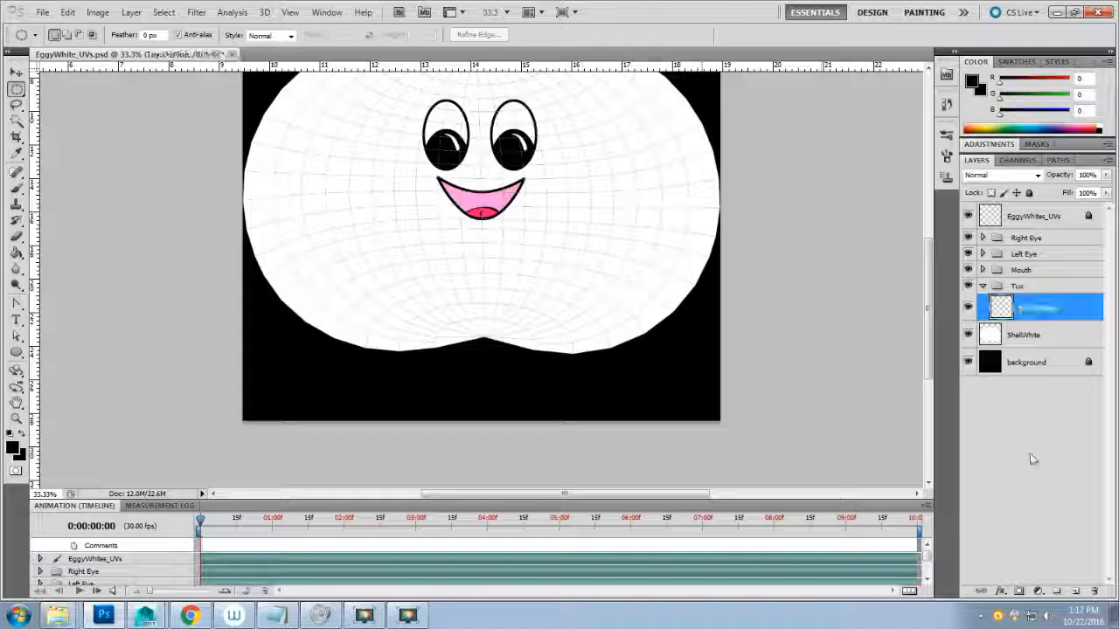
{"action": "key", "text": "Return"}
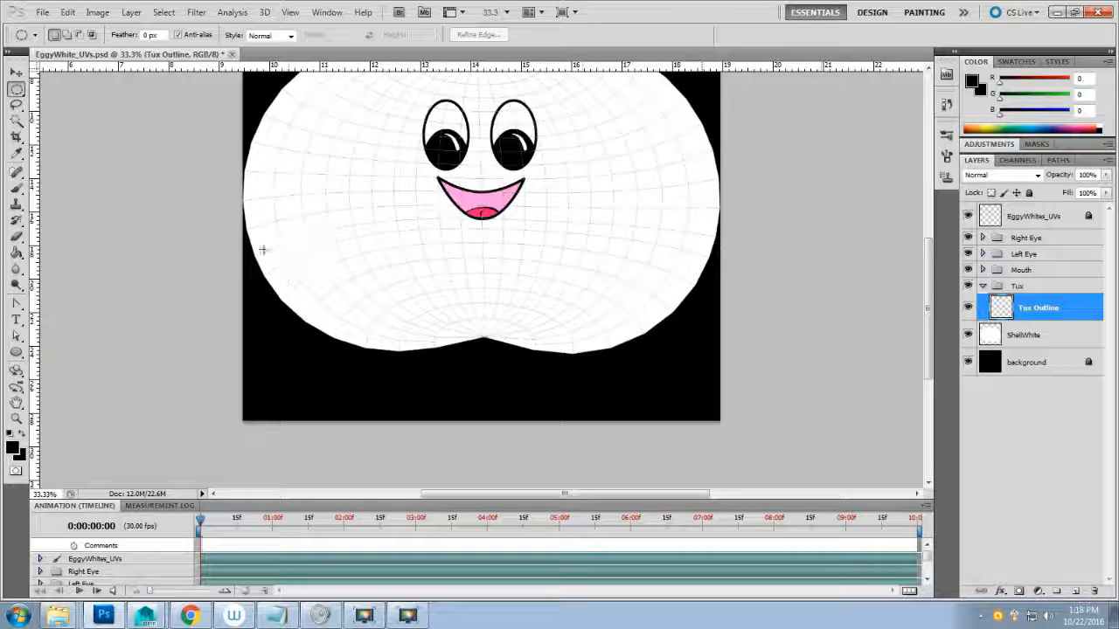
- Draw a wide elliptical selection across the lower egg, centered with its upper edge just below the mouth
{"action": "left_click_drag", "start_coordinate": [534, 380], "coordinate": [767, 414]}
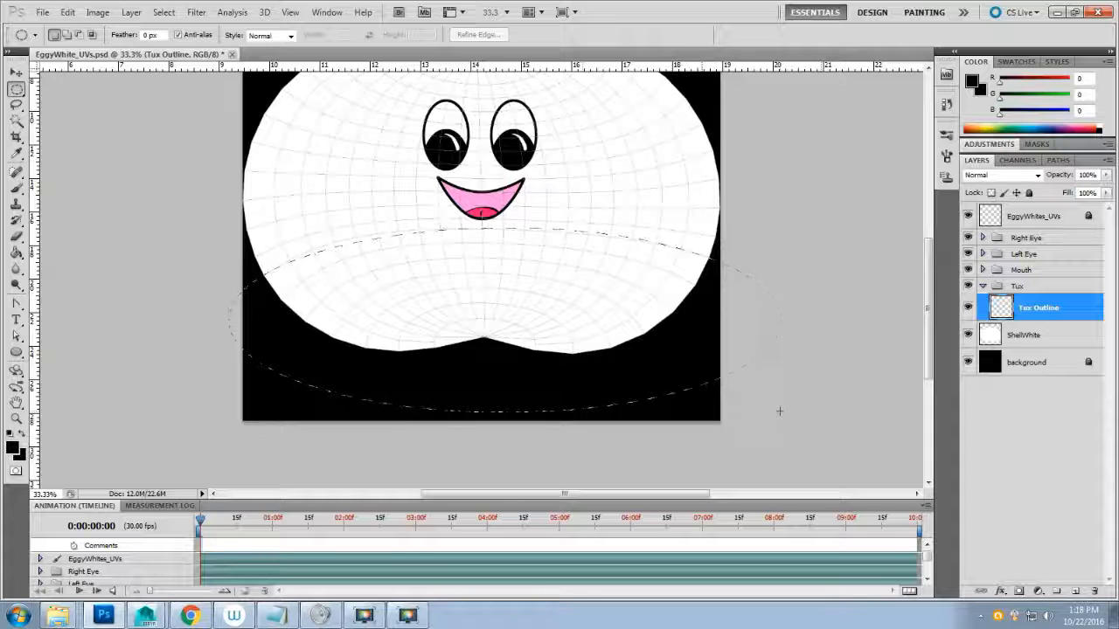
{"action": "left_click_drag", "start_coordinate": [780, 411], "coordinate": [772, 410]}
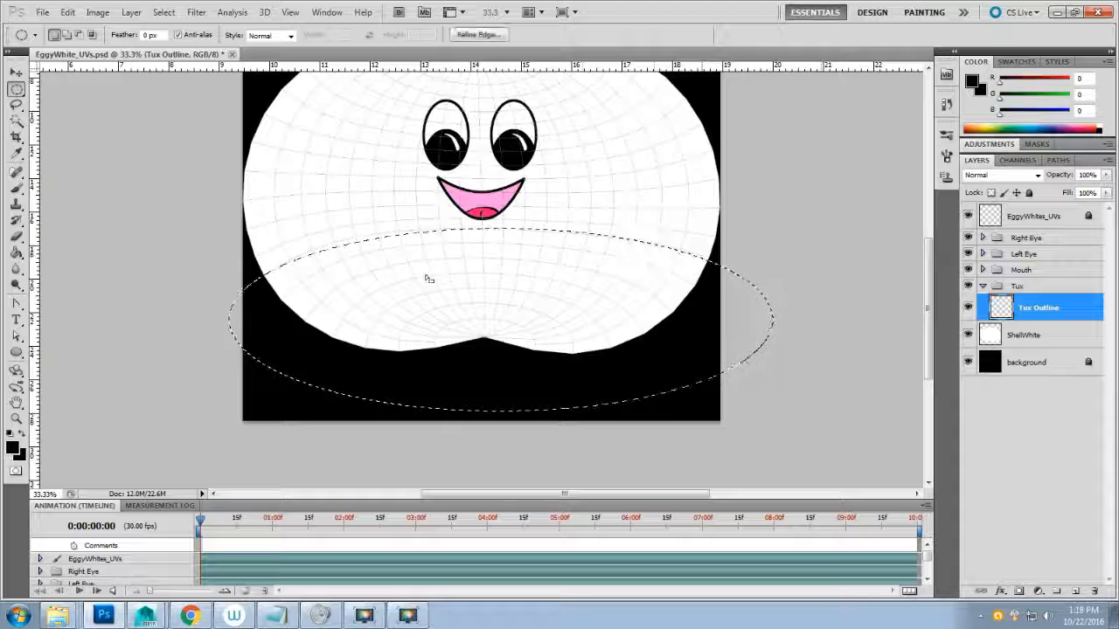
{"action": "left_click_drag", "start_coordinate": [510, 276], "coordinate": [497, 268]}
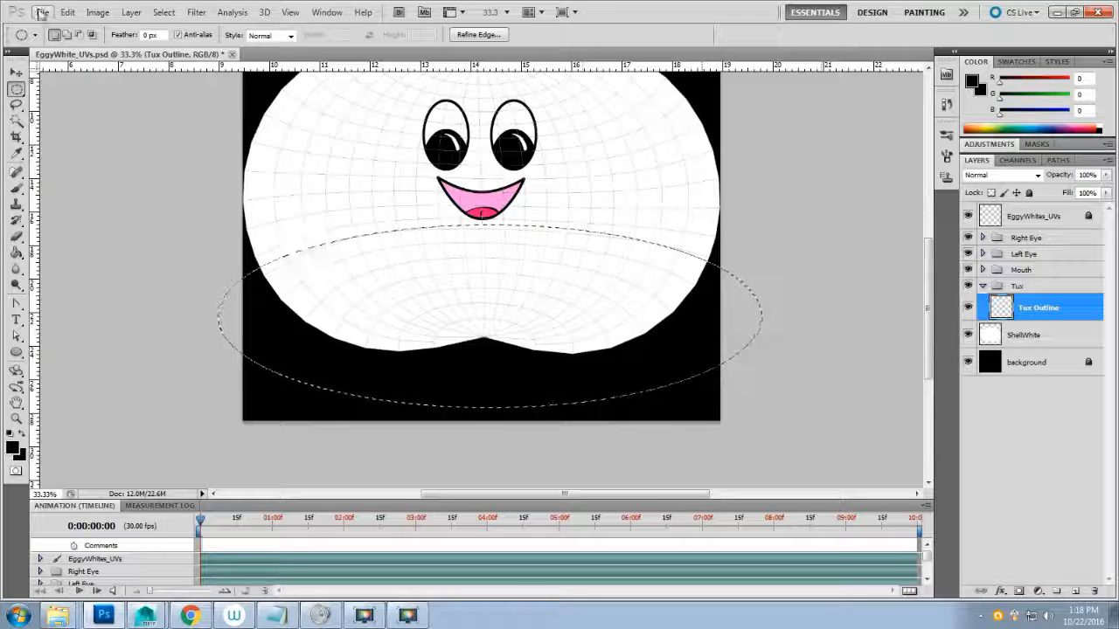
- Stroke the elliptical selection in black on the Tux Outline layer, and clear the selection
{"action": "left_click", "coordinate": [68, 13]}
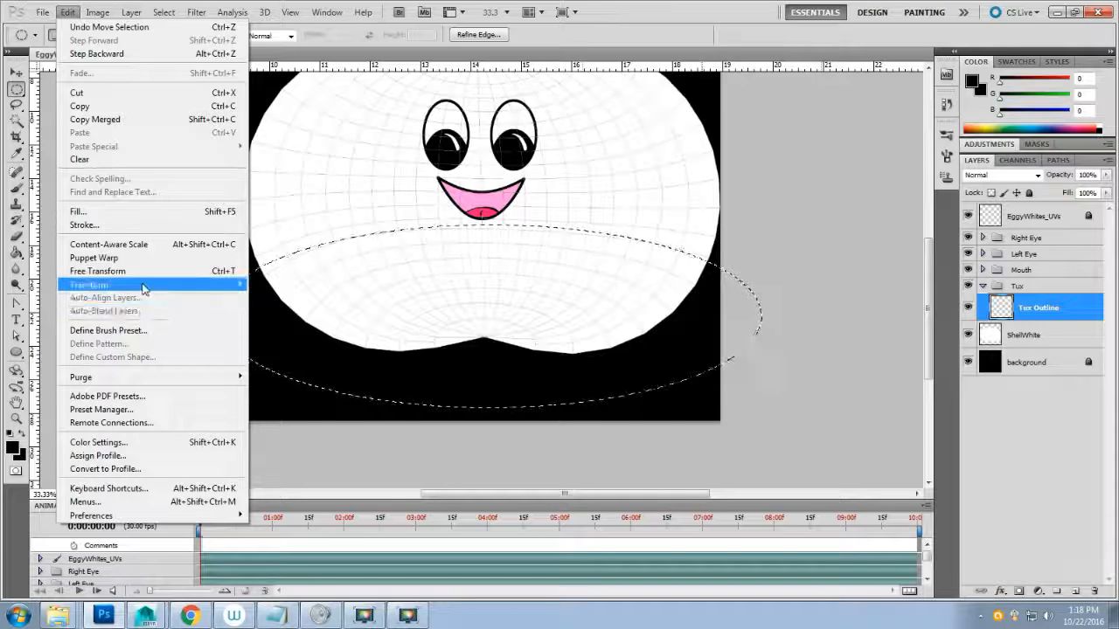
{"action": "left_click", "coordinate": [85, 225]}
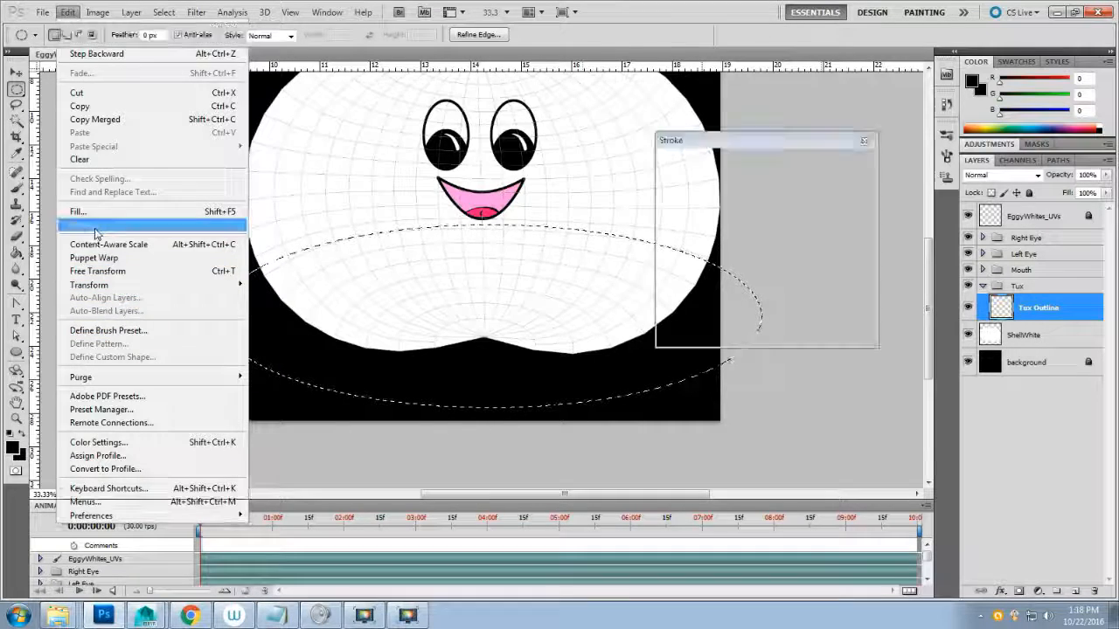
{"action": "left_click", "coordinate": [846, 172]}
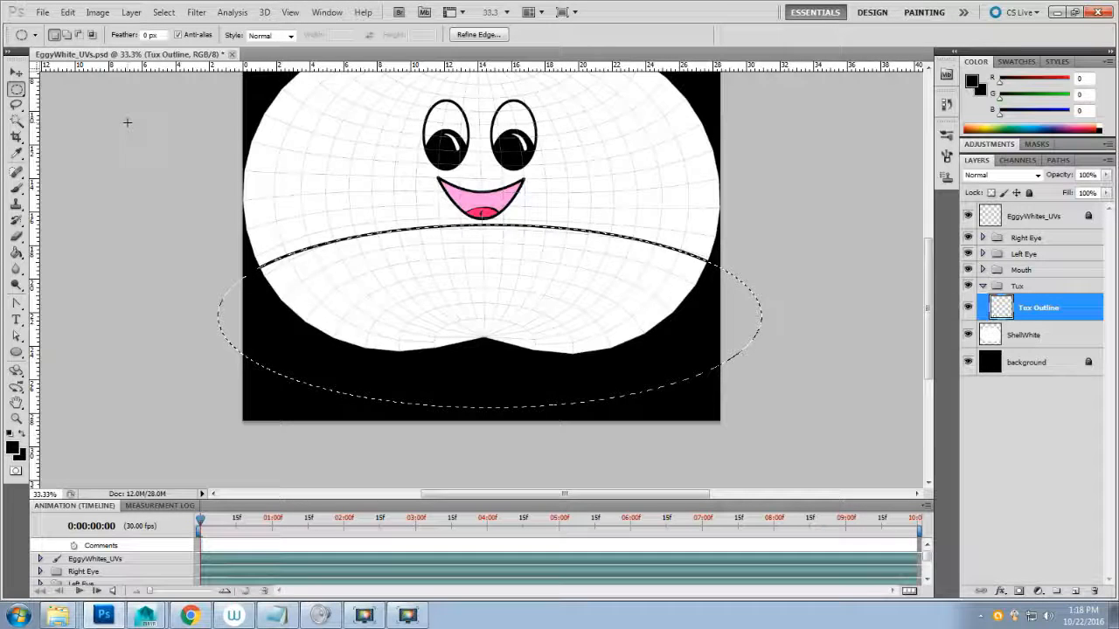
{"action": "key", "text": "ctrl+d"}
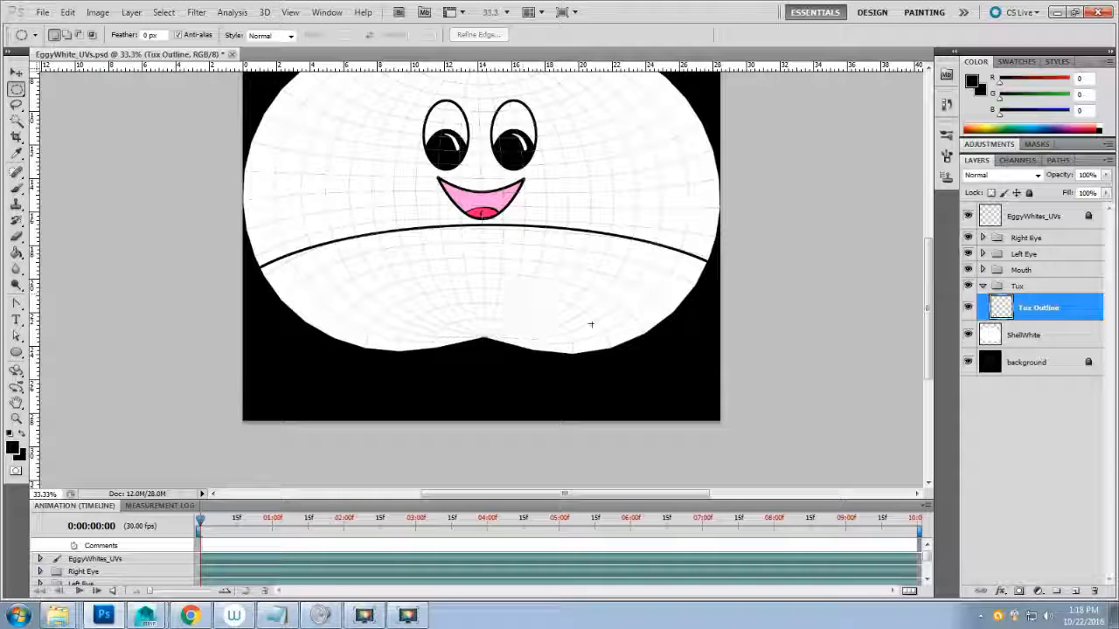
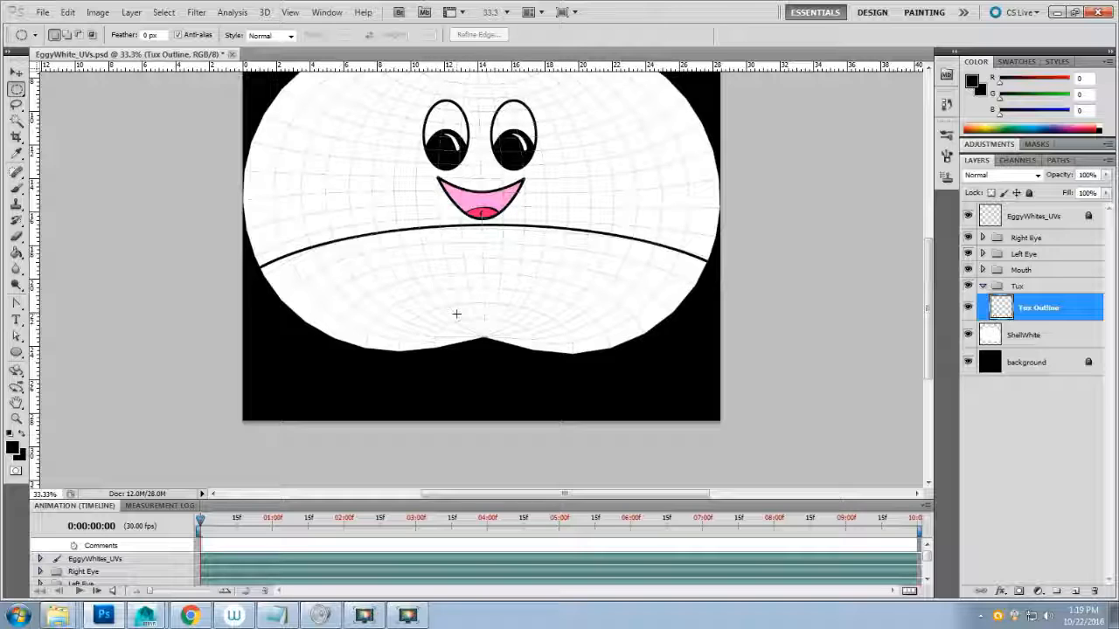
- Set the foreground color to dark blue 180064
{"action": "key", "text": "ctrl+plus"}
{"action": "key", "text": "ctrl+plus"}
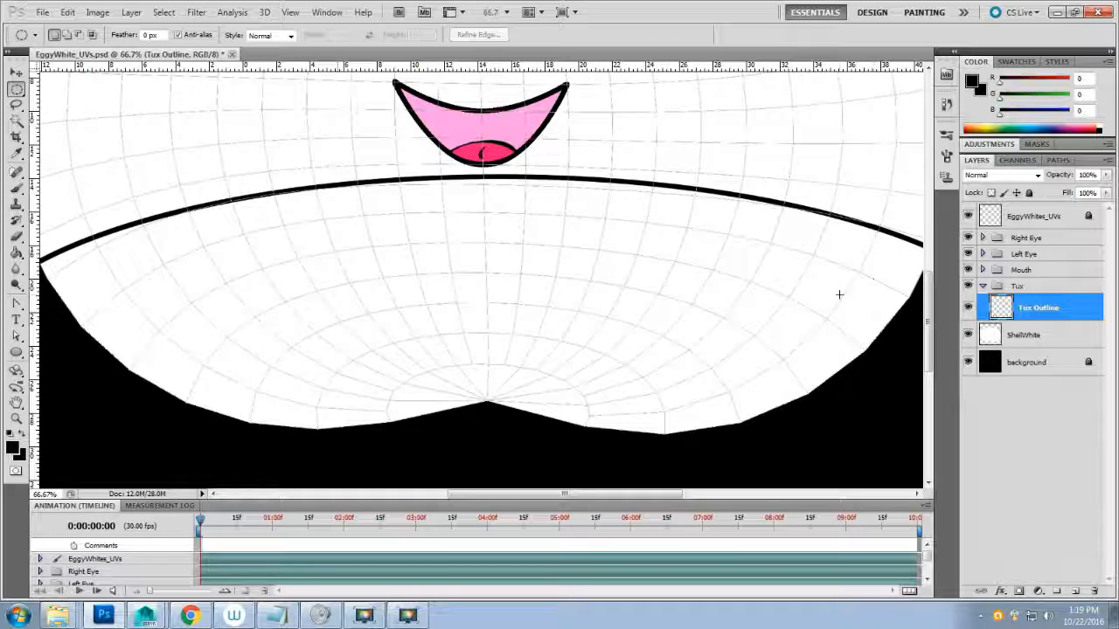
{"action": "scroll", "coordinate": [840, 294], "scroll_direction": "down", "scroll_amount": 2}
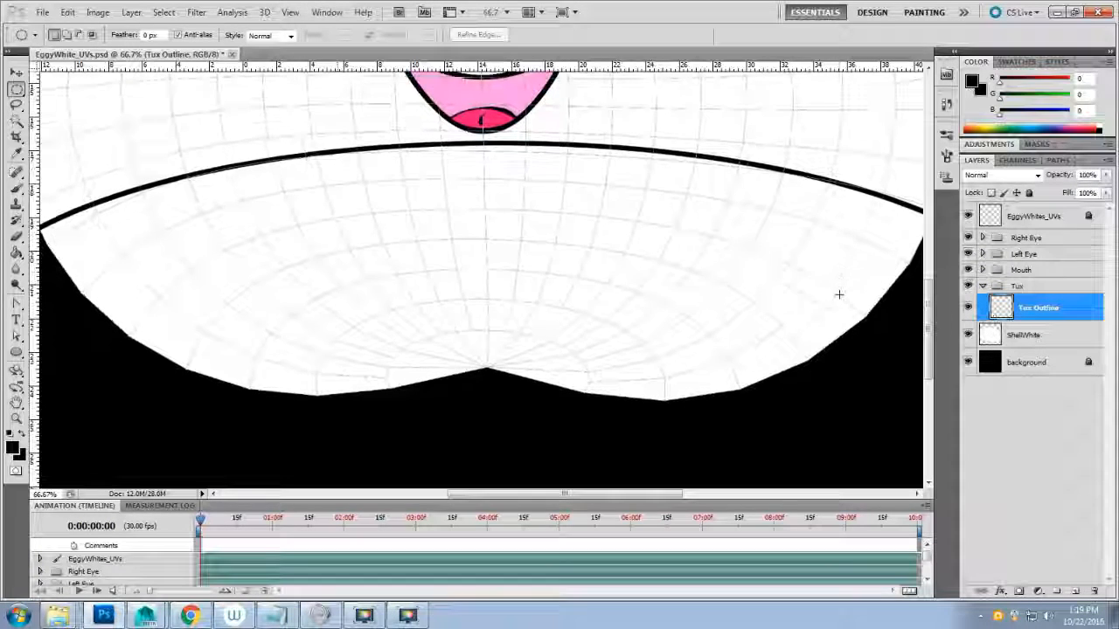
{"action": "left_click", "coordinate": [973, 82]}
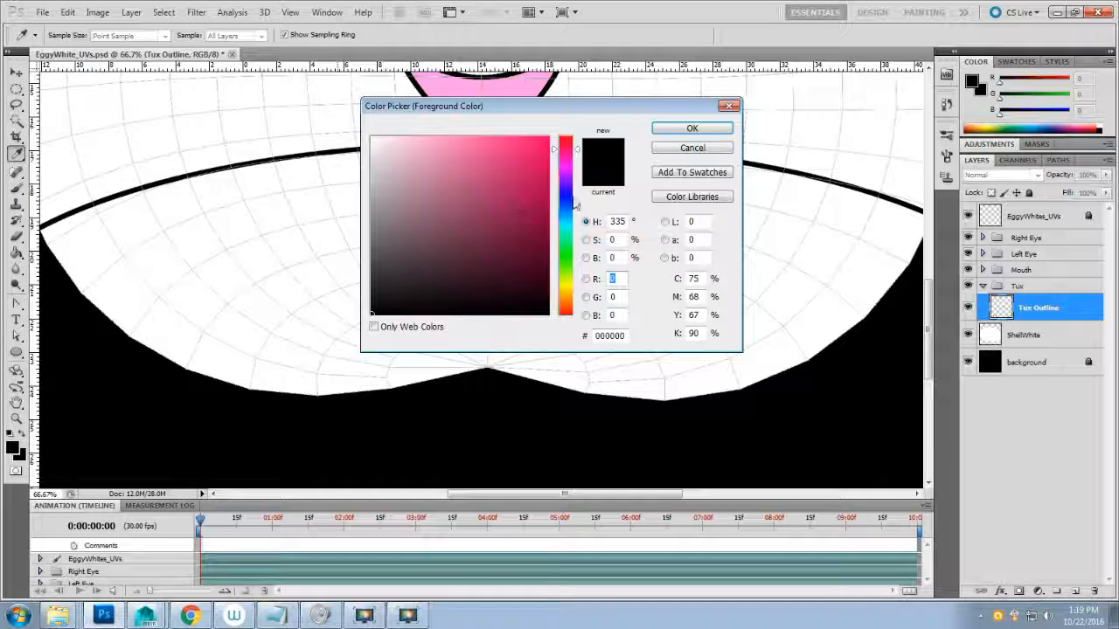
{"action": "mouse_move", "coordinate": [574, 205]}
{"action": "left_mouse_down"}
{"action": "mouse_move", "coordinate": [570, 187]}
{"action": "mouse_move", "coordinate": [530, 175]}
{"action": "mouse_move", "coordinate": [549, 245]}
{"action": "left_mouse_up"}
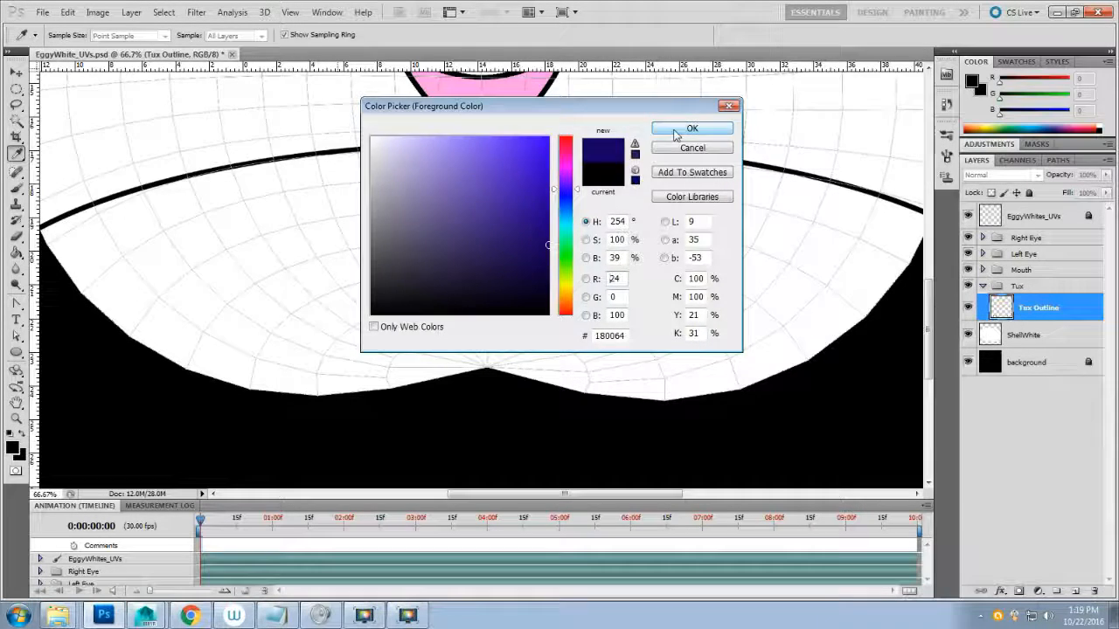
{"action": "left_click", "coordinate": [674, 130]}
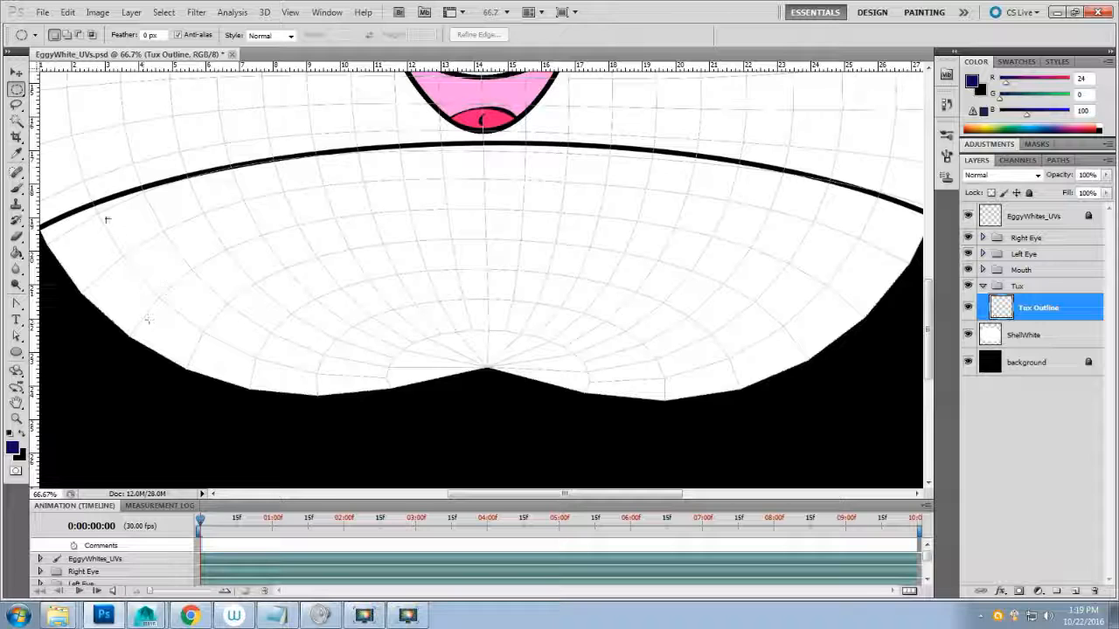
- Hide the background layer to inspect the full tux ellipse outline, and show the background again
{"action": "left_click_drag", "start_coordinate": [587, 496], "coordinate": [564, 496]}
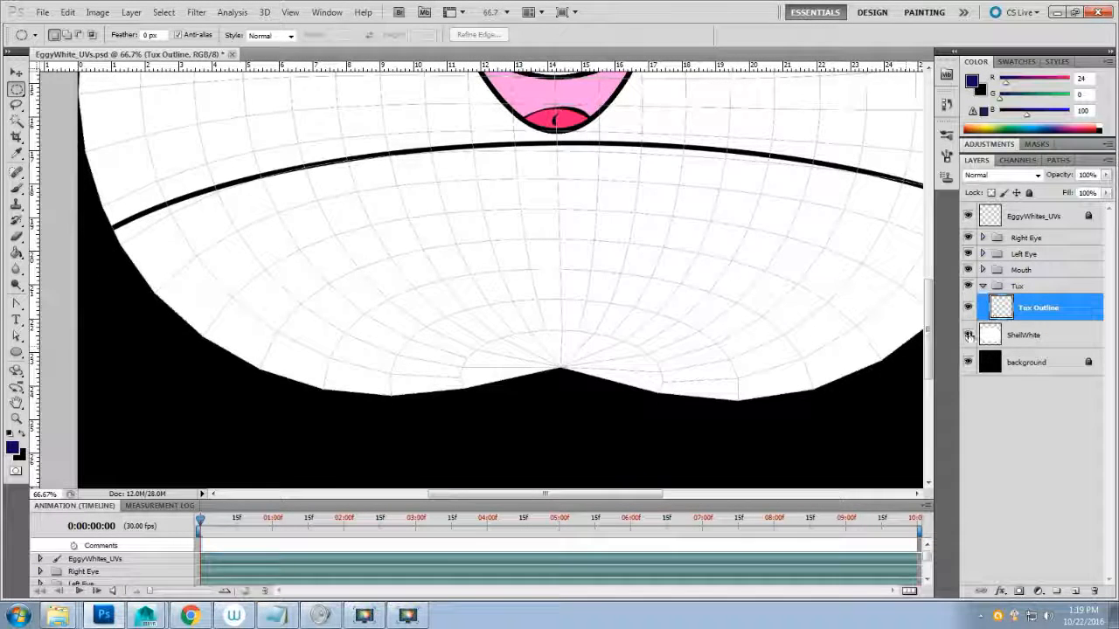
{"action": "left_click", "coordinate": [968, 362]}
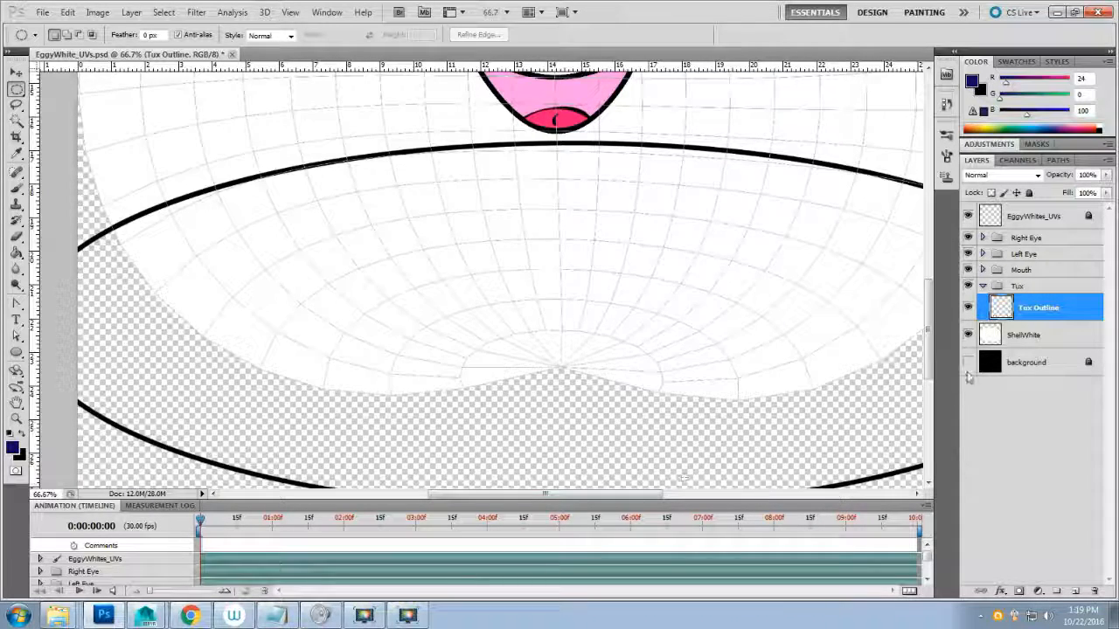
{"action": "left_click", "coordinate": [968, 362]}
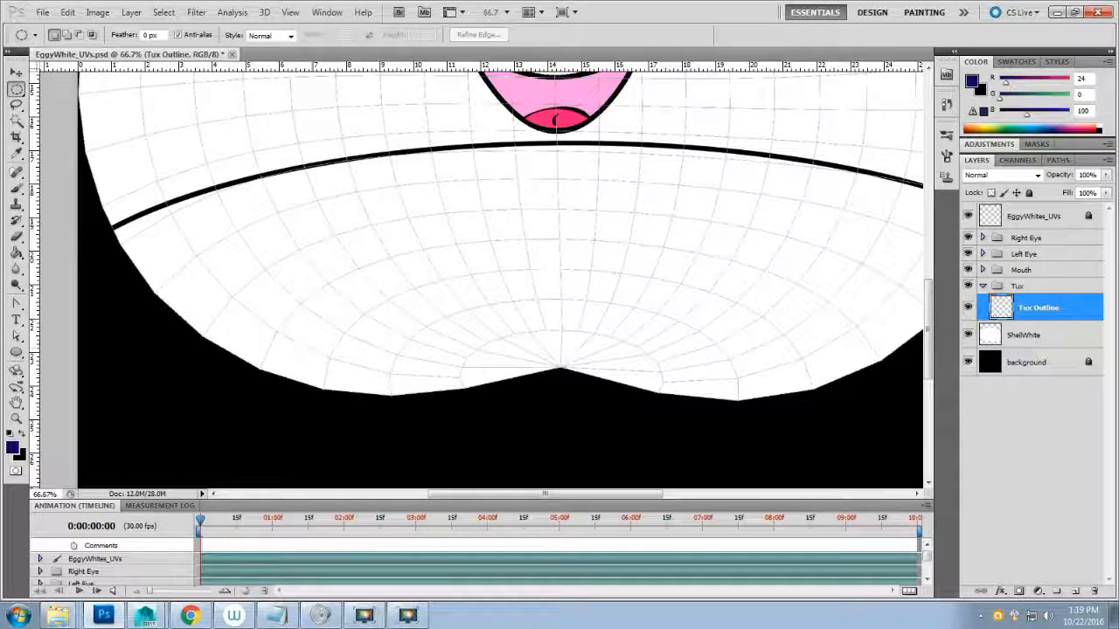
- Choose the Brush tool and set the brush size to 43 px
{"action": "left_click", "coordinate": [15, 187]}
{"action": "right_click", "coordinate": [198, 285]}
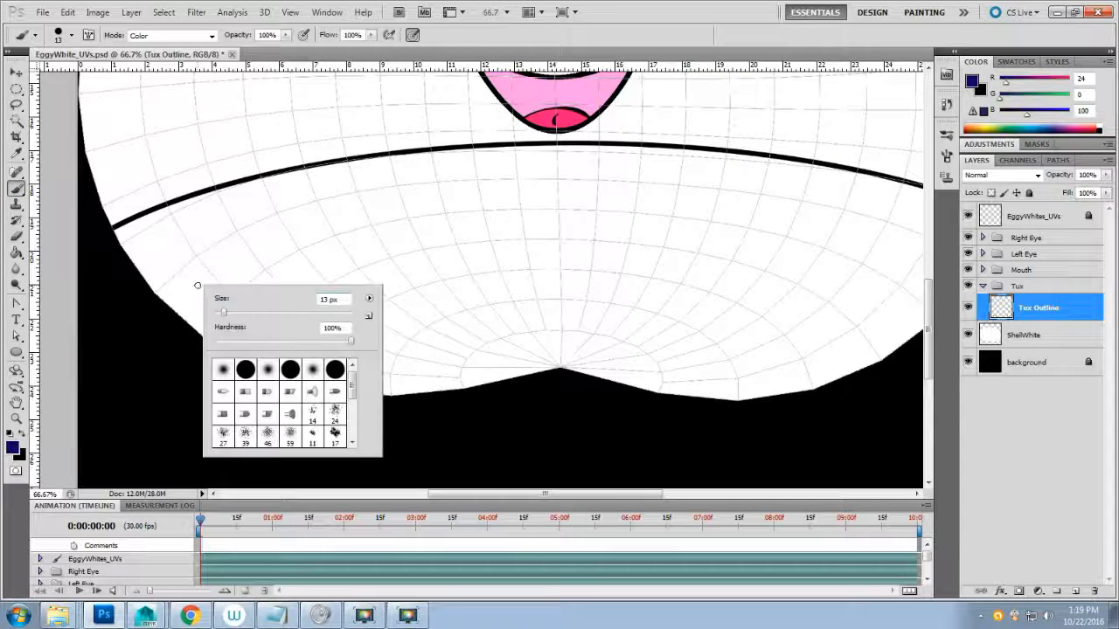
{"action": "left_click_drag", "start_coordinate": [225, 311], "coordinate": [244, 311]}
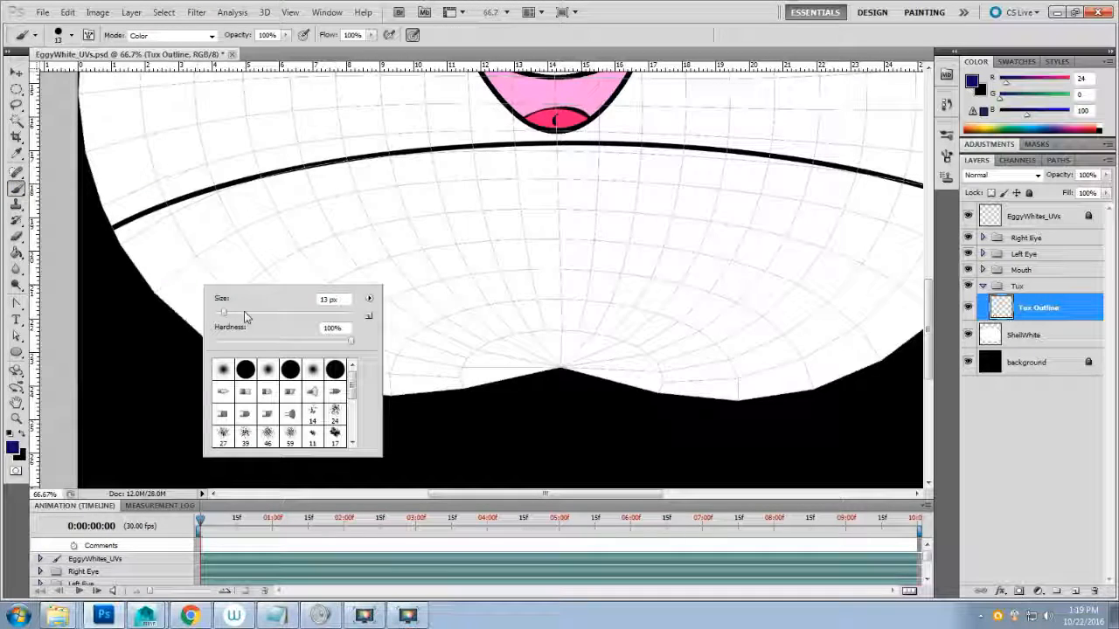
- Try painting dark blue along the egg's lower-left edge on the Tux Outline layer, and undo the stroke
{"action": "left_click", "coordinate": [112, 242]}
{"action": "mouse_move", "coordinate": [111, 241]}
{"action": "left_mouse_down"}
{"action": "mouse_move", "coordinate": [194, 329]}
{"action": "mouse_move", "coordinate": [289, 382]}
{"action": "mouse_move", "coordinate": [376, 399]}
{"action": "mouse_move", "coordinate": [564, 366]}
{"action": "left_mouse_up"}
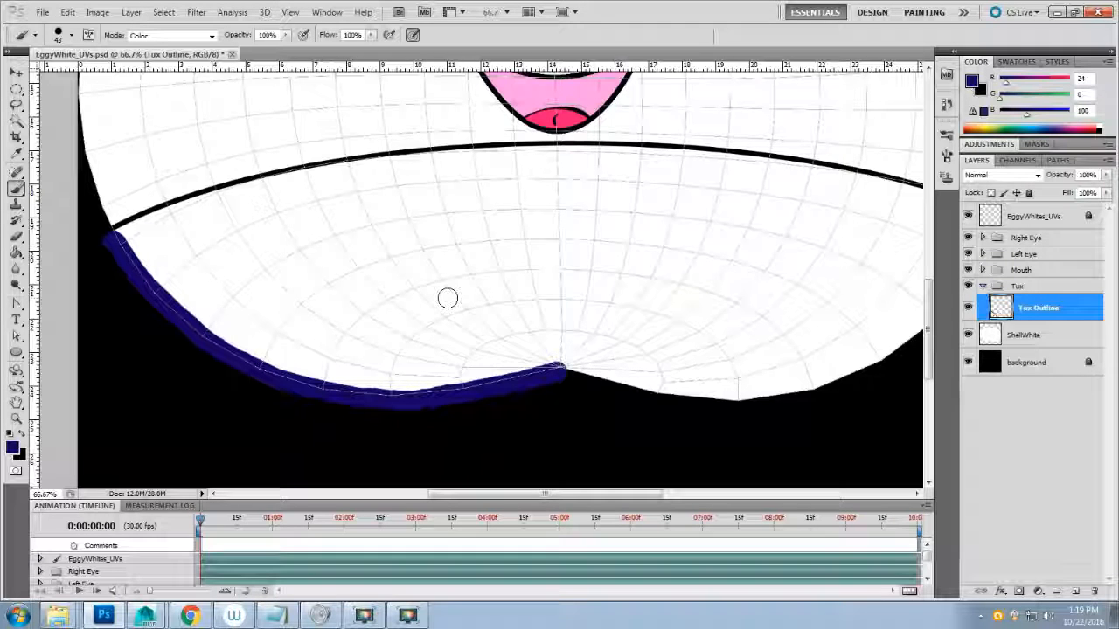
{"action": "key", "text": "ctrl+z"}
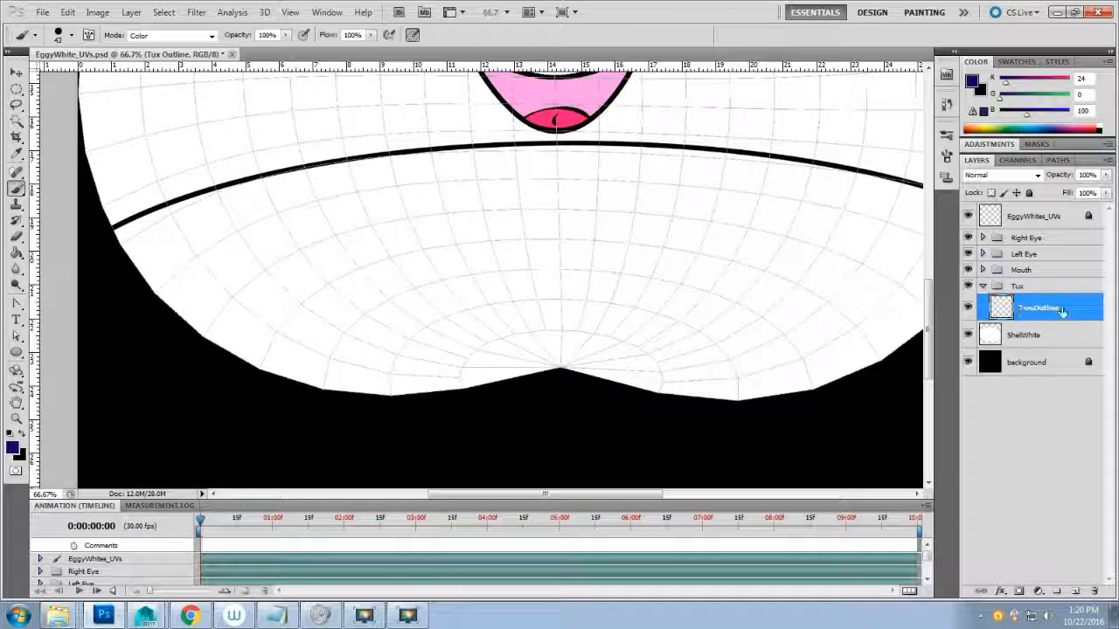
- Add a new layer named "Tux Color" in the Tux group and place it below the Tux Outline layer
{"action": "left_click", "coordinate": [1076, 591]}
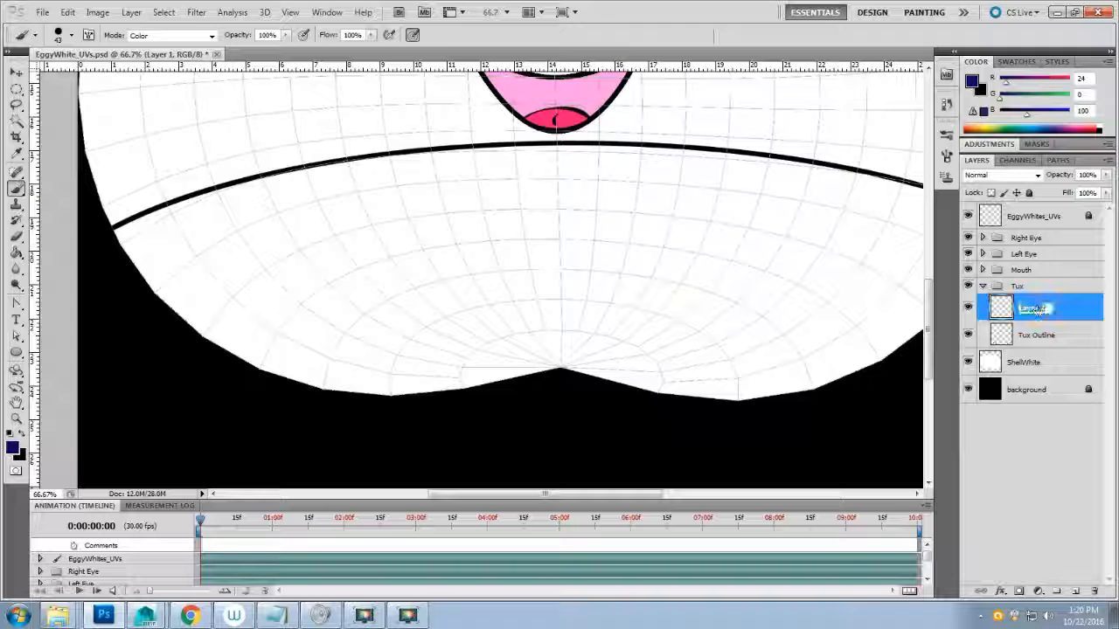
{"action": "type", "text": "ux Co"}
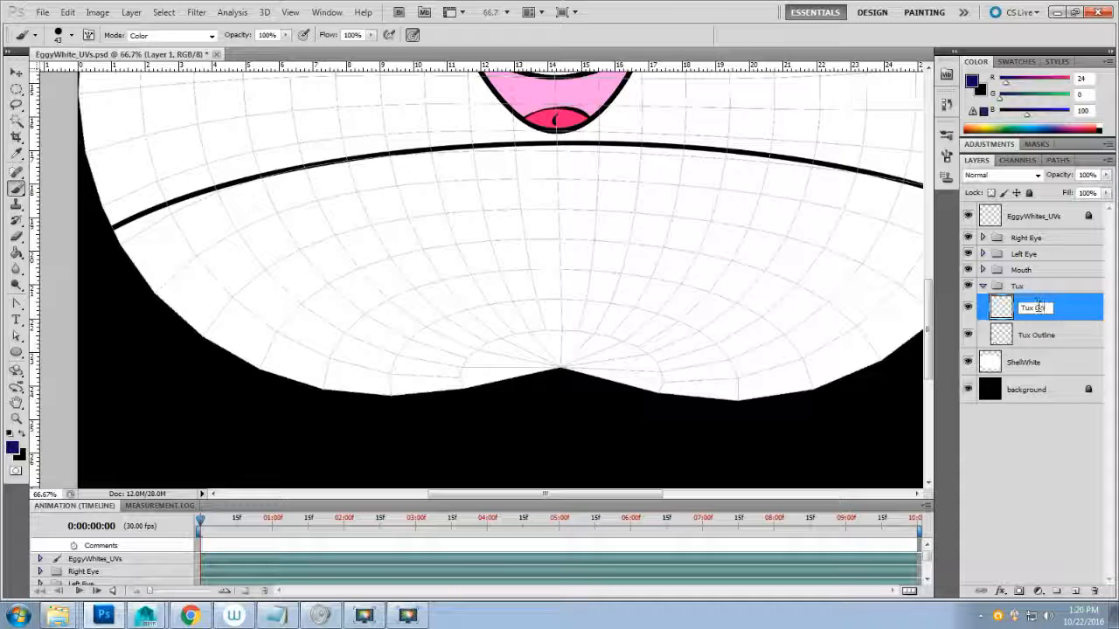
{"action": "type", "text": "lor"}
{"action": "key", "text": "Return"}
{"action": "left_click_drag", "start_coordinate": [1058, 312], "coordinate": [1065, 337]}
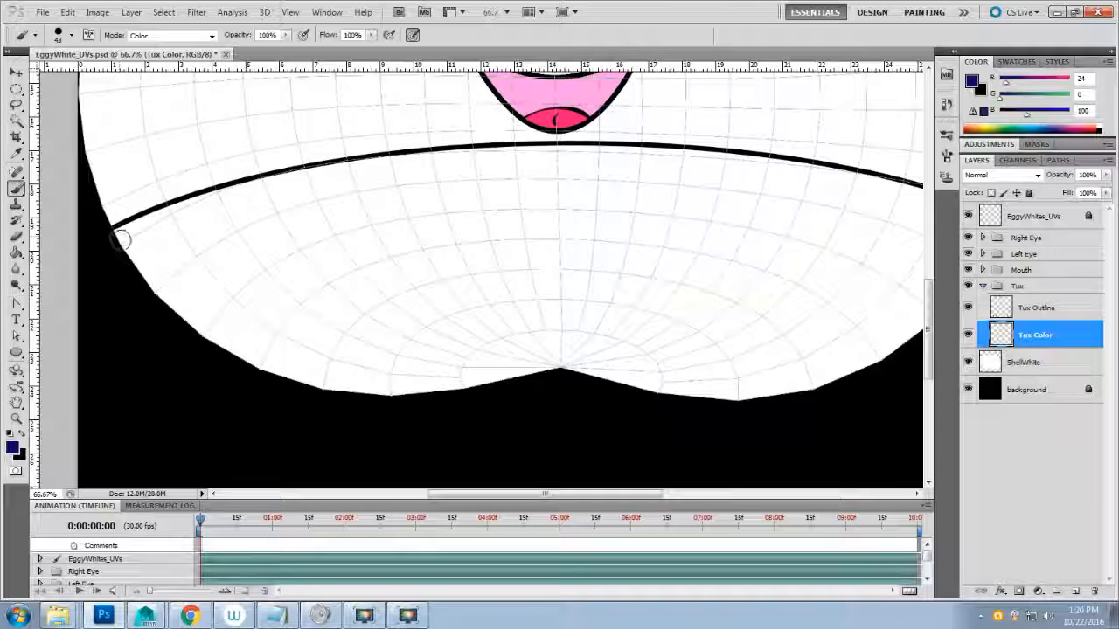
- Paint a dark blue border along the egg's whole bottom edge, around to the right end of the tux outline
{"action": "mouse_move", "coordinate": [120, 236]}
{"action": "left_mouse_down"}
{"action": "mouse_move", "coordinate": [179, 320]}
{"action": "mouse_move", "coordinate": [266, 369]}
{"action": "mouse_move", "coordinate": [399, 397]}
{"action": "mouse_move", "coordinate": [555, 367]}
{"action": "mouse_move", "coordinate": [686, 388]}
{"action": "mouse_move", "coordinate": [670, 393]}
{"action": "mouse_move", "coordinate": [772, 395]}
{"action": "mouse_move", "coordinate": [644, 402]}
{"action": "left_mouse_up"}
{"action": "left_click_drag", "start_coordinate": [514, 495], "coordinate": [603, 494]}
{"action": "mouse_move", "coordinate": [464, 405]}
{"action": "left_mouse_down"}
{"action": "mouse_move", "coordinate": [587, 341]}
{"action": "mouse_move", "coordinate": [655, 268]}
{"action": "mouse_move", "coordinate": [670, 222]}
{"action": "mouse_move", "coordinate": [676, 228]}
{"action": "mouse_move", "coordinate": [602, 215]}
{"action": "left_mouse_up"}
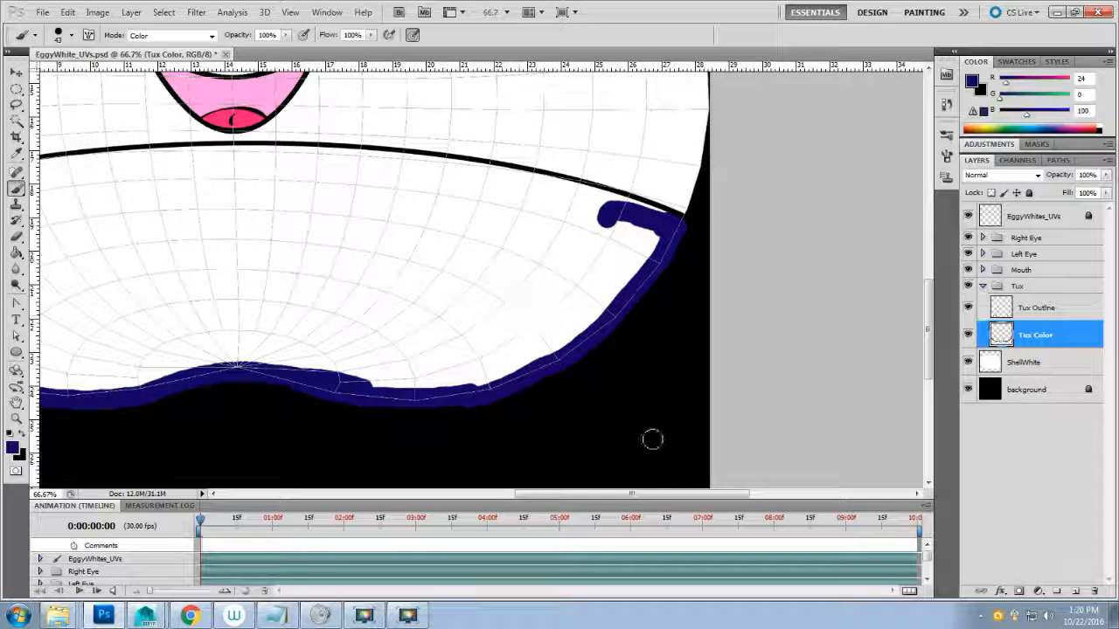
- Paint dark blue along the underside of the curved tux outline from its left end to below the mouth
{"action": "left_click_drag", "start_coordinate": [625, 494], "coordinate": [528, 494]}
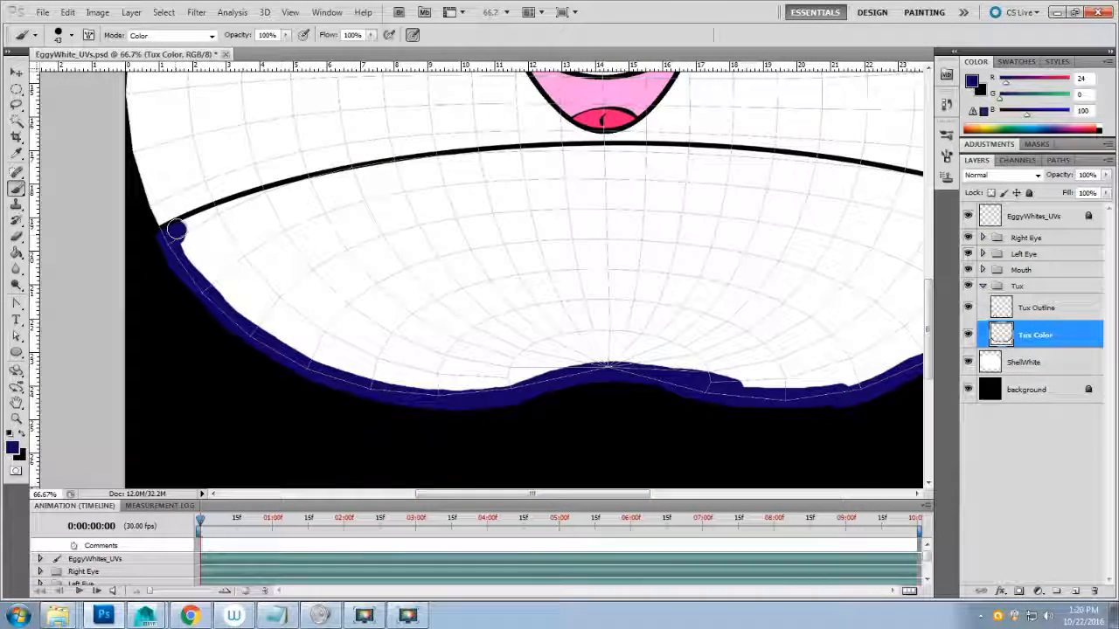
{"action": "mouse_move", "coordinate": [175, 229]}
{"action": "left_mouse_down"}
{"action": "mouse_move", "coordinate": [300, 185]}
{"action": "mouse_move", "coordinate": [535, 155]}
{"action": "left_mouse_up"}
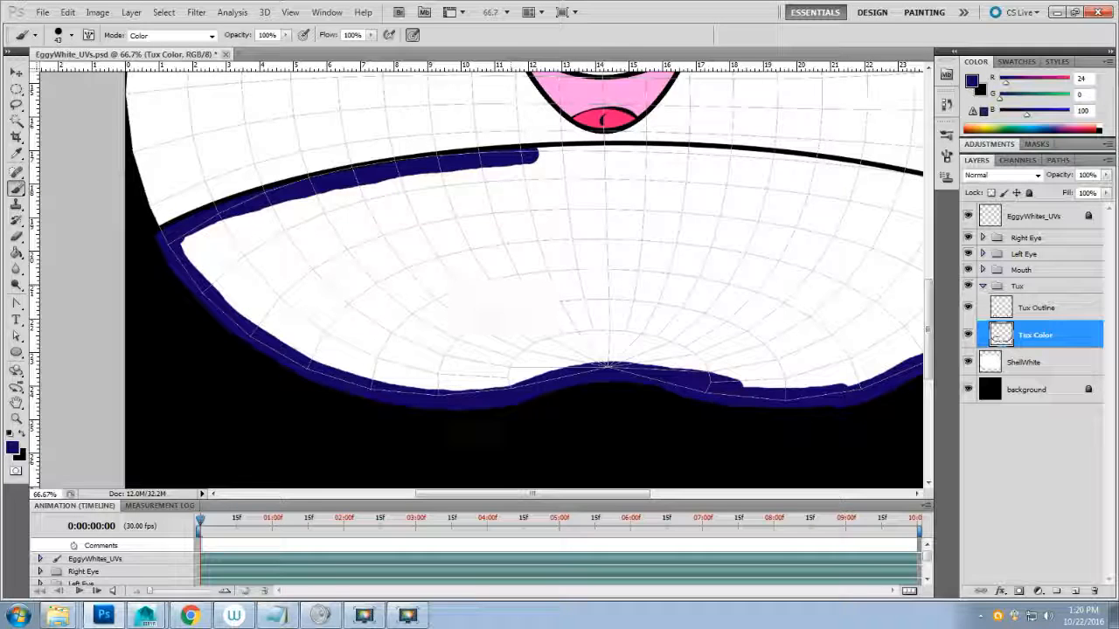
{"action": "left_click_drag", "start_coordinate": [532, 494], "coordinate": [594, 494]}
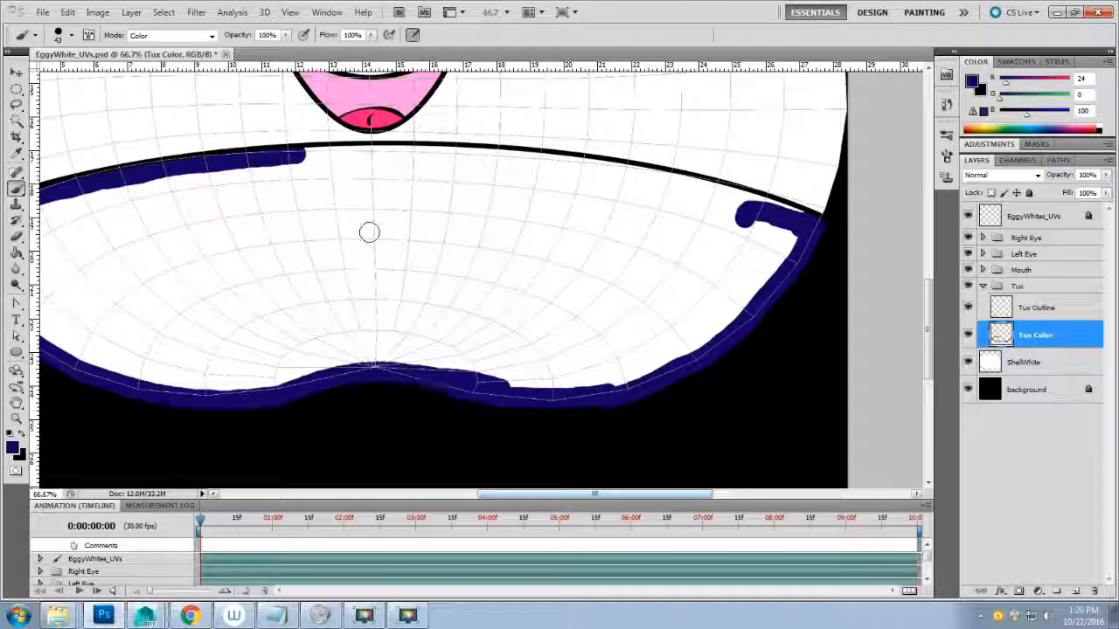
{"action": "left_click_drag", "start_coordinate": [297, 157], "coordinate": [383, 151]}
- Erase the dark blue paint that spills above the black tux outline near the mouth
{"action": "key", "text": "ctrl+plus"}
{"action": "key", "text": "ctrl+plus"}
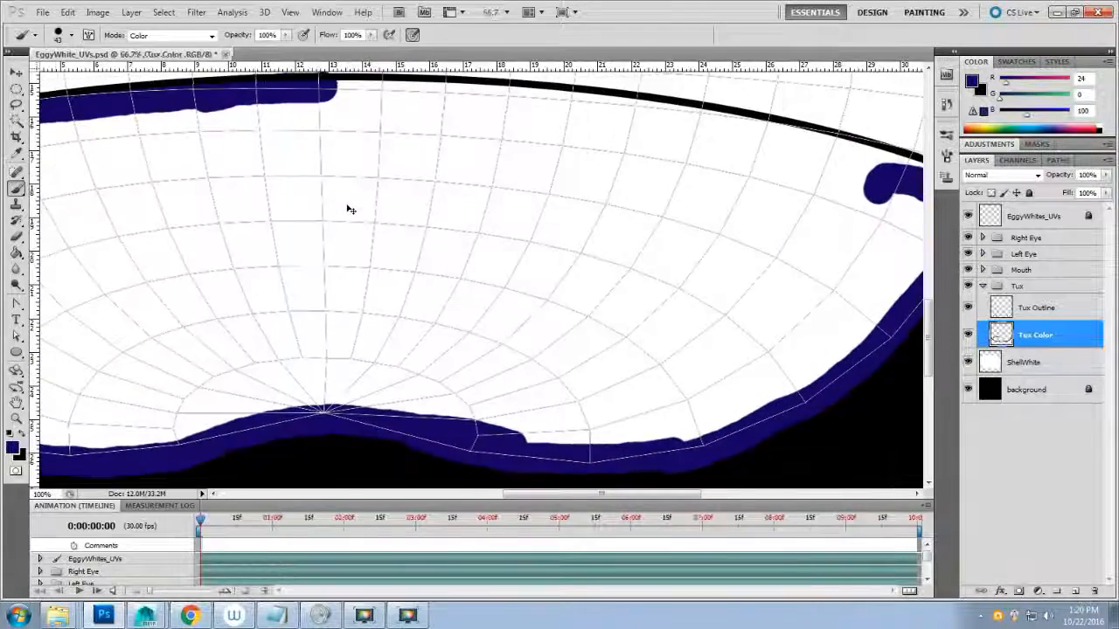
{"action": "scroll", "coordinate": [347, 205], "scroll_direction": "up", "scroll_amount": 4}
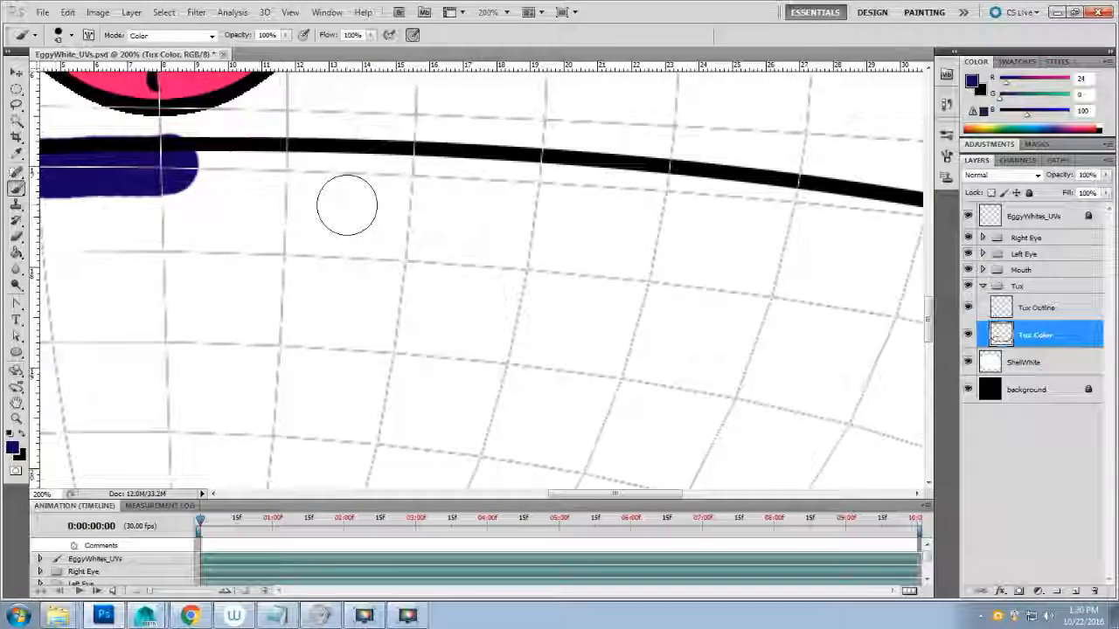
{"action": "mouse_move", "coordinate": [595, 500]}
{"action": "left_mouse_down"}
{"action": "mouse_move", "coordinate": [496, 498]}
{"action": "mouse_move", "coordinate": [522, 498]}
{"action": "left_mouse_up"}
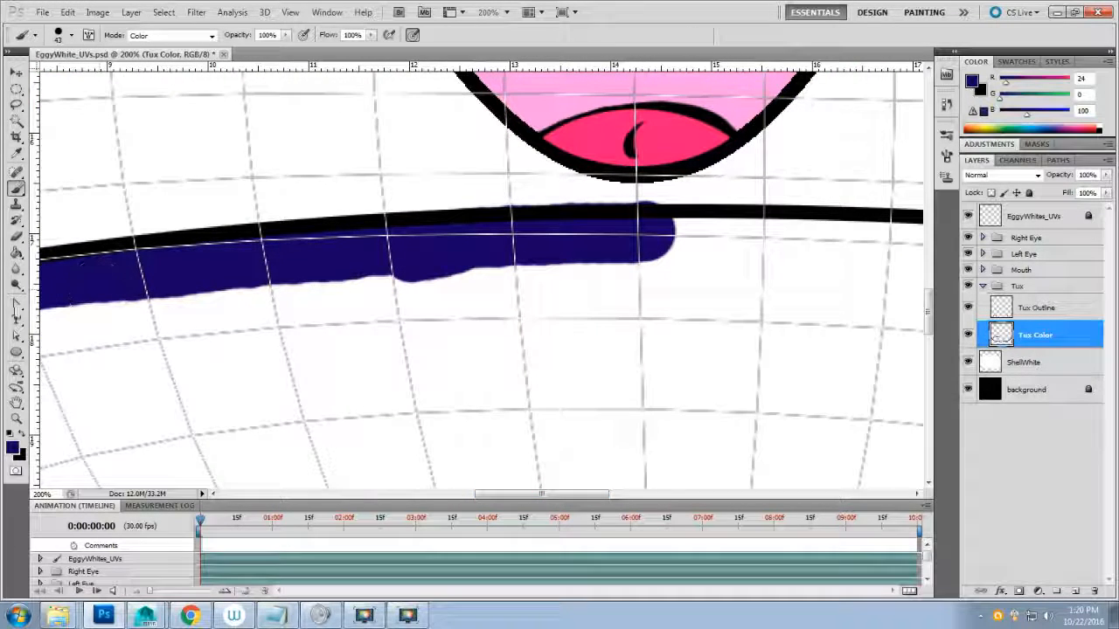
{"action": "left_click", "coordinate": [16, 237]}
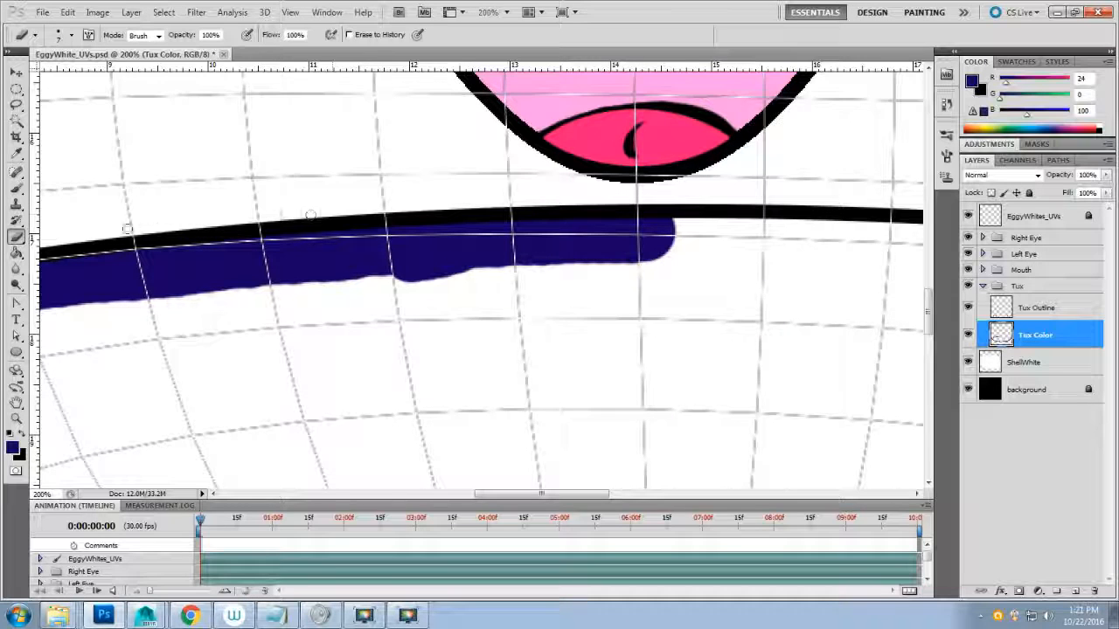
- Paint dark blue beneath the rest of the curved tux outline, from below the mouth to its right end
{"action": "left_click", "coordinate": [16, 188]}
{"action": "left_click_drag", "start_coordinate": [500, 498], "coordinate": [572, 498]}
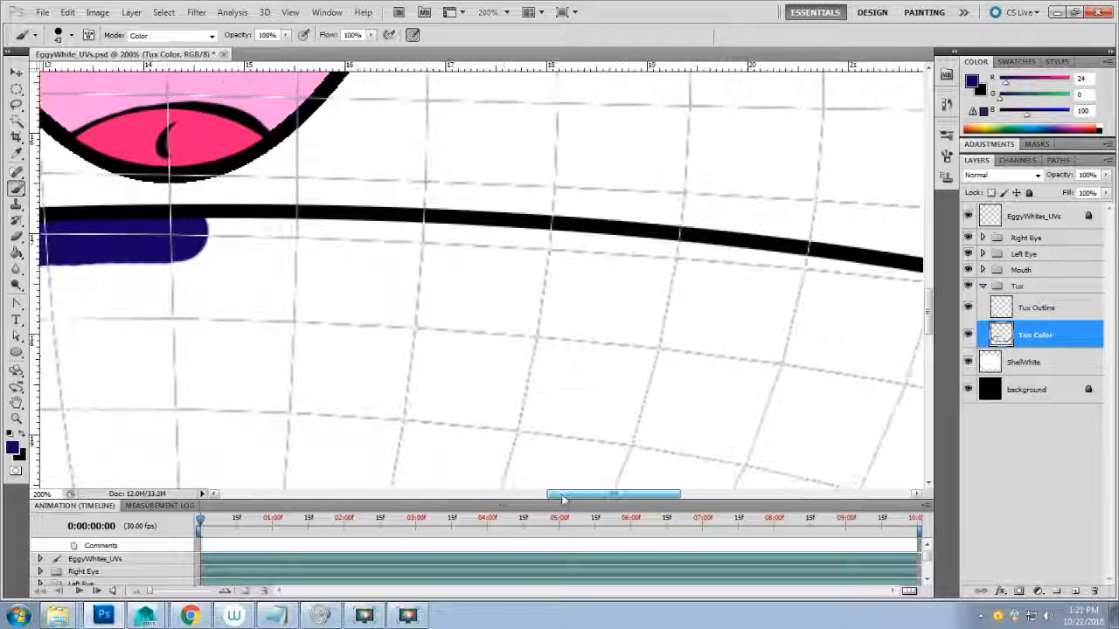
{"action": "mouse_move", "coordinate": [207, 244]}
{"action": "left_mouse_down"}
{"action": "mouse_move", "coordinate": [529, 245]}
{"action": "mouse_move", "coordinate": [710, 272]}
{"action": "left_mouse_up"}
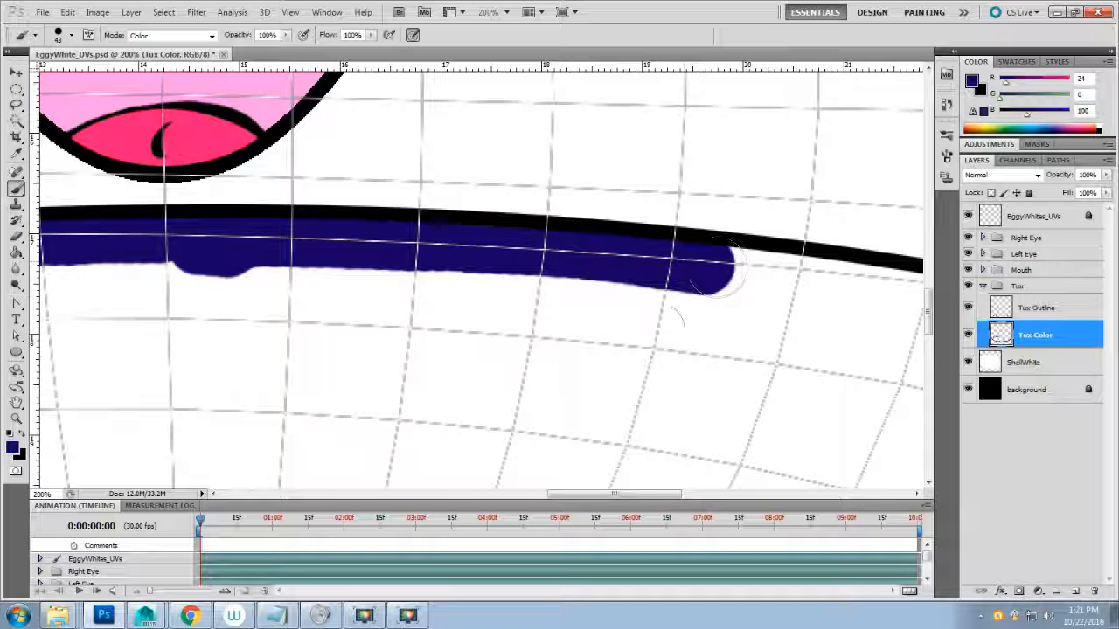
{"action": "left_click_drag", "start_coordinate": [612, 498], "coordinate": [705, 499]}
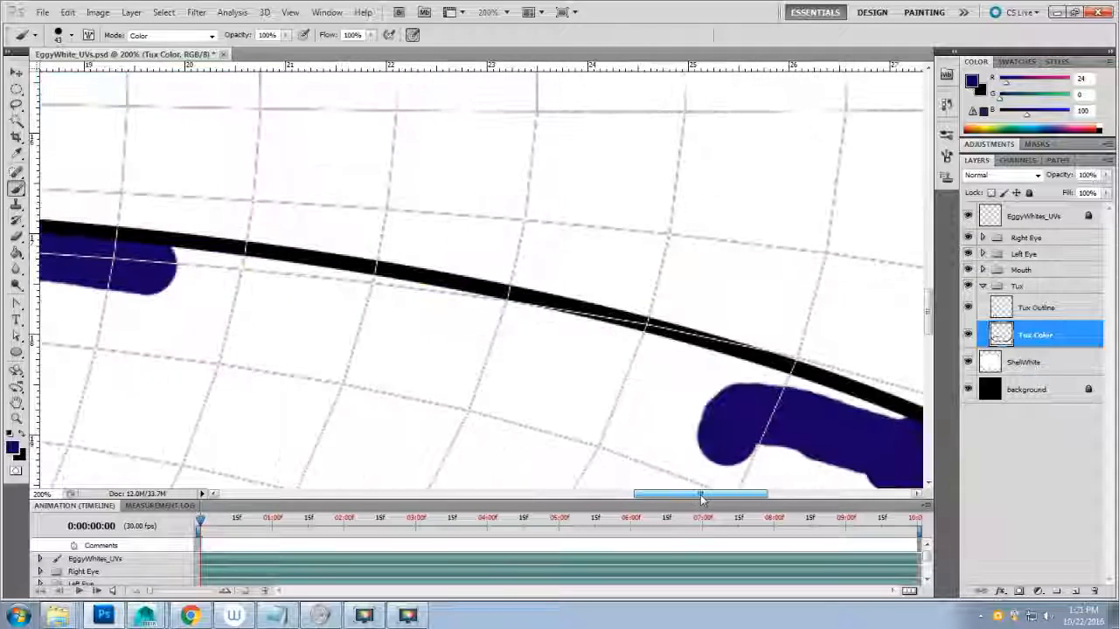
{"action": "mouse_move", "coordinate": [165, 267]}
{"action": "left_mouse_down"}
{"action": "mouse_move", "coordinate": [527, 326]}
{"action": "mouse_move", "coordinate": [722, 375]}
{"action": "mouse_move", "coordinate": [722, 468]}
{"action": "mouse_move", "coordinate": [771, 497]}
{"action": "left_mouse_up"}
{"action": "mouse_move", "coordinate": [631, 447]}
{"action": "left_mouse_down"}
{"action": "mouse_move", "coordinate": [607, 452]}
{"action": "mouse_move", "coordinate": [473, 395]}
{"action": "left_mouse_up"}
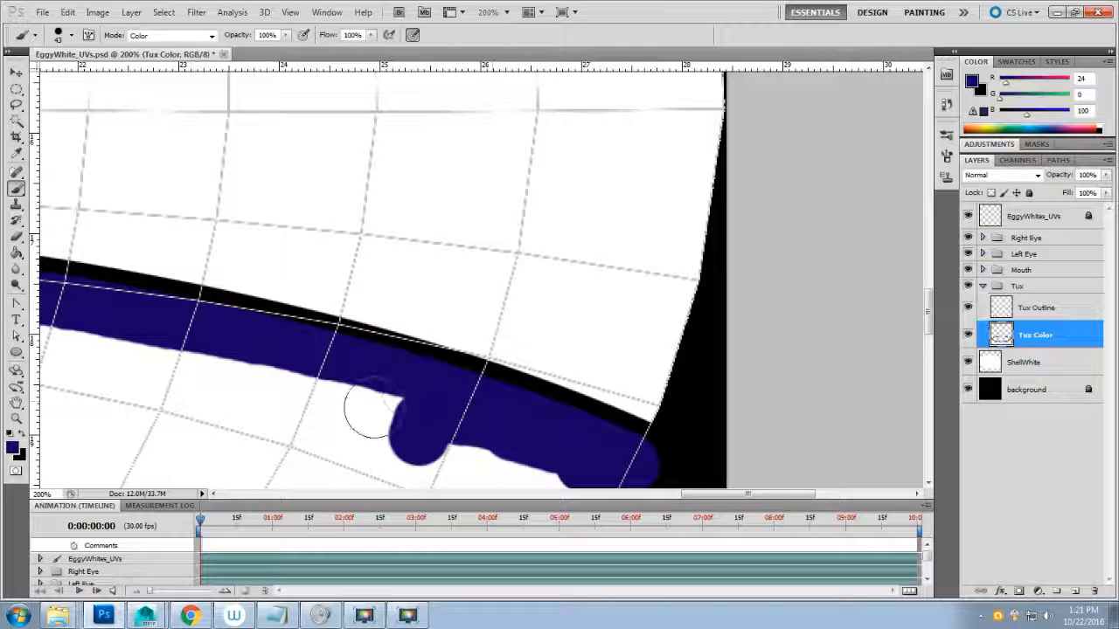
- Fill the enclosed tux area with the dark blue foreground color using the Paint Bucket, including the leftover gaps along the border
{"action": "scroll", "coordinate": [377, 412], "scroll_direction": "down", "scroll_amount": 5, "text": "alt"}
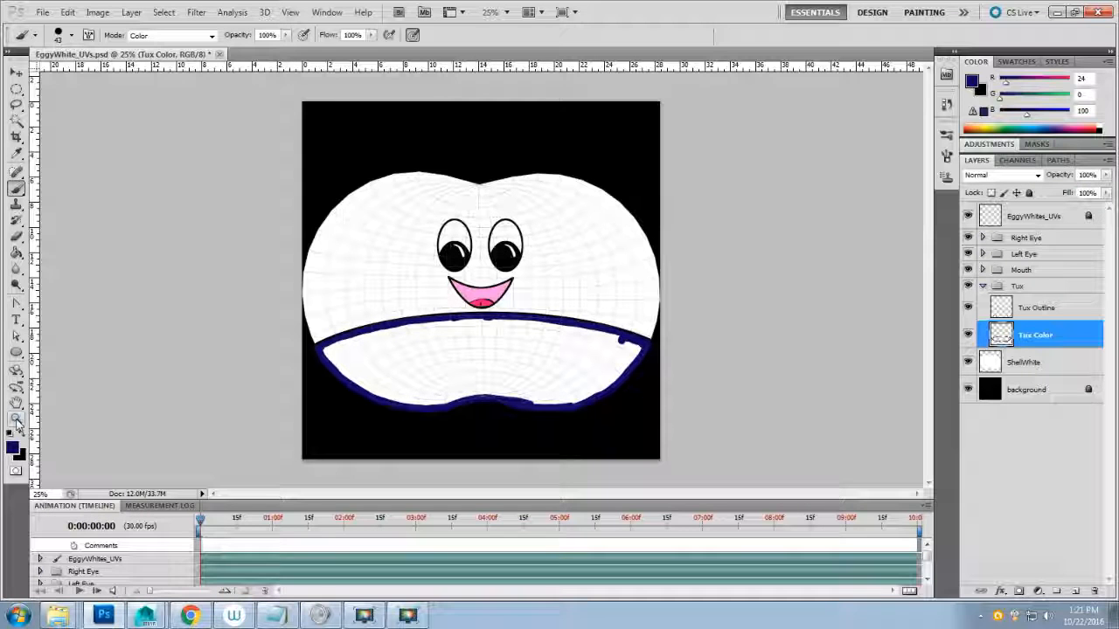
{"action": "left_click", "coordinate": [15, 253]}
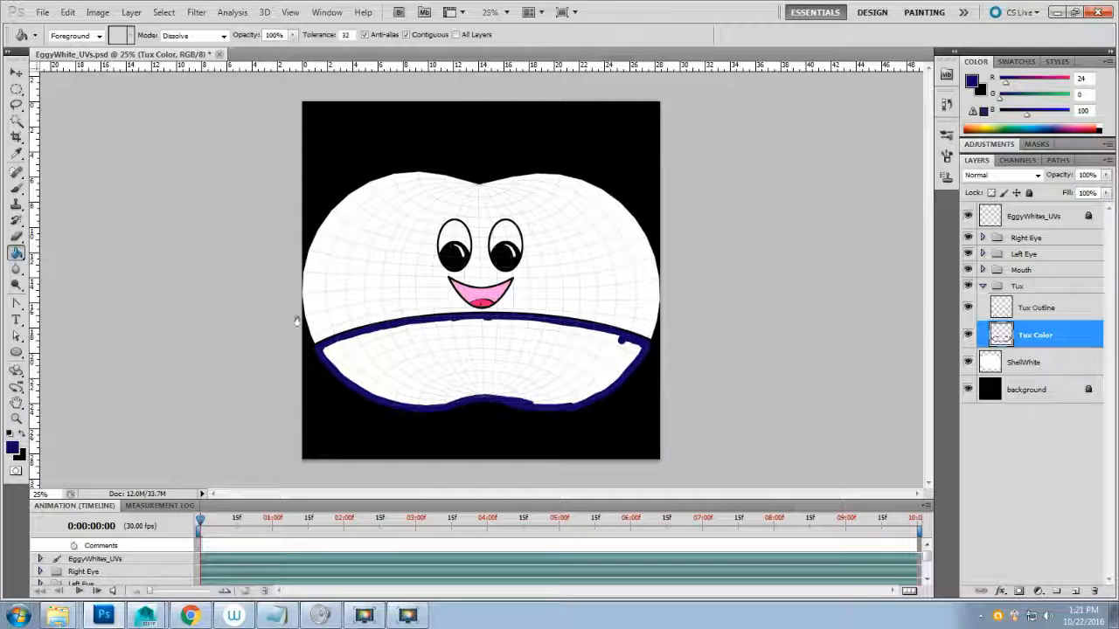
{"action": "left_click", "coordinate": [370, 345]}
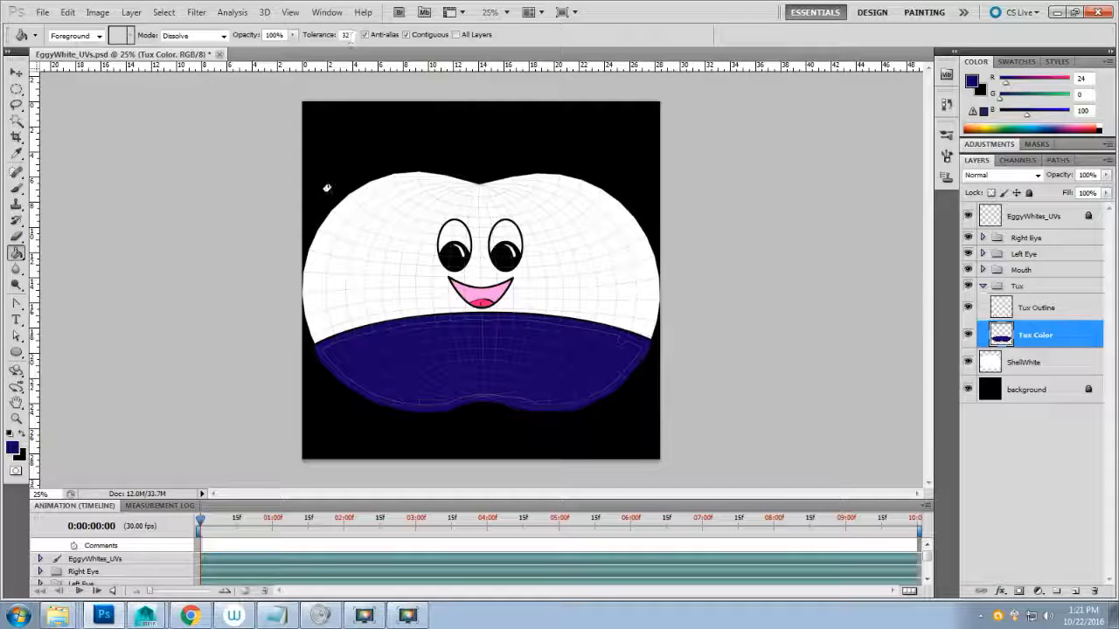
{"action": "left_click", "coordinate": [433, 349]}
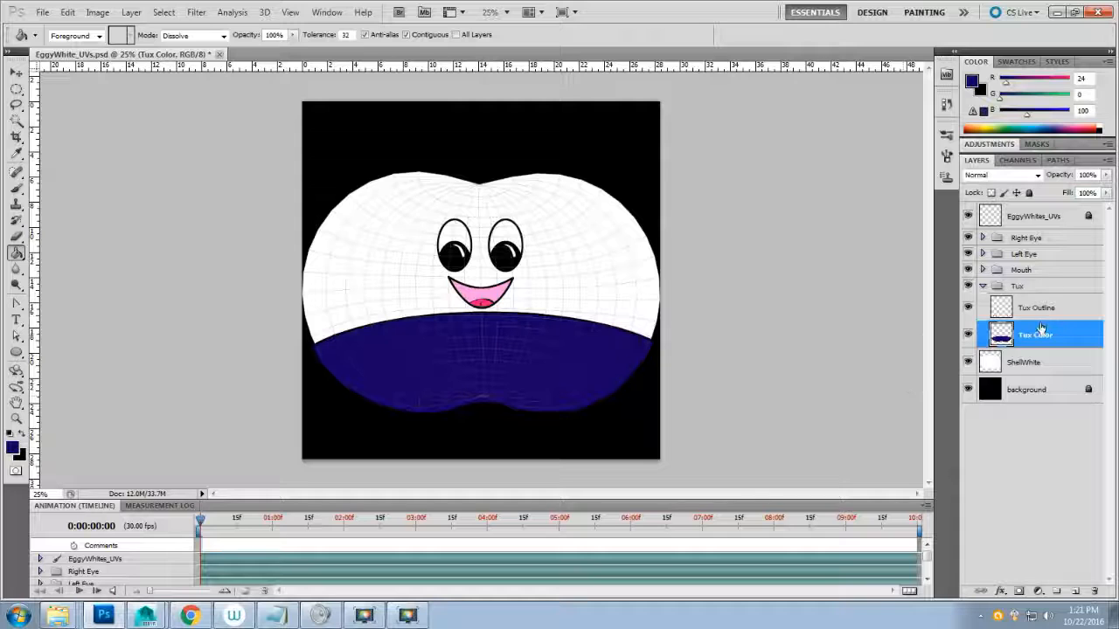
- Add a new layer at the top of the Tux group and name it "Tie Outline"
{"action": "left_click", "coordinate": [1076, 591]}
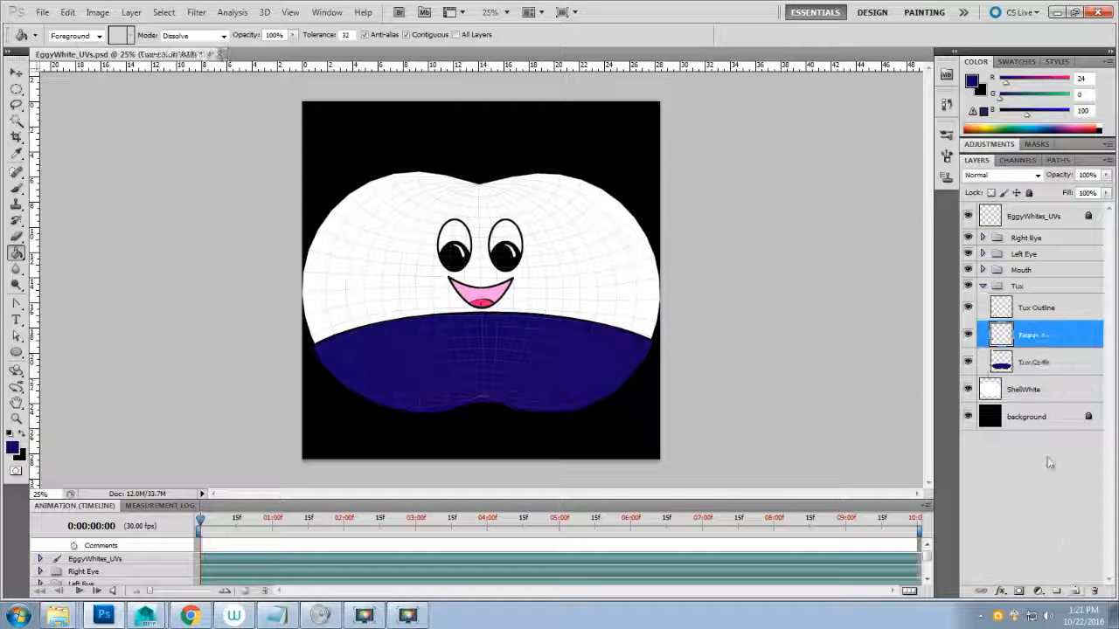
{"action": "left_click_drag", "start_coordinate": [1034, 338], "coordinate": [1034, 306]}
{"action": "double_click", "coordinate": [1034, 308]}
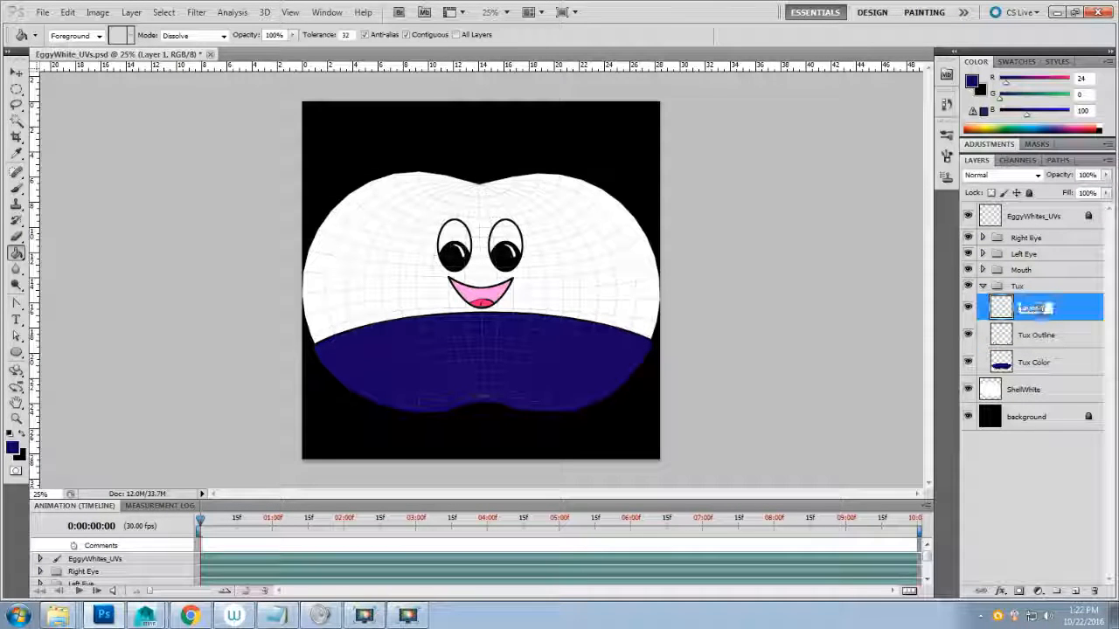
{"action": "type", "text": "Tie Outline"}
{"action": "key", "text": "Return"}
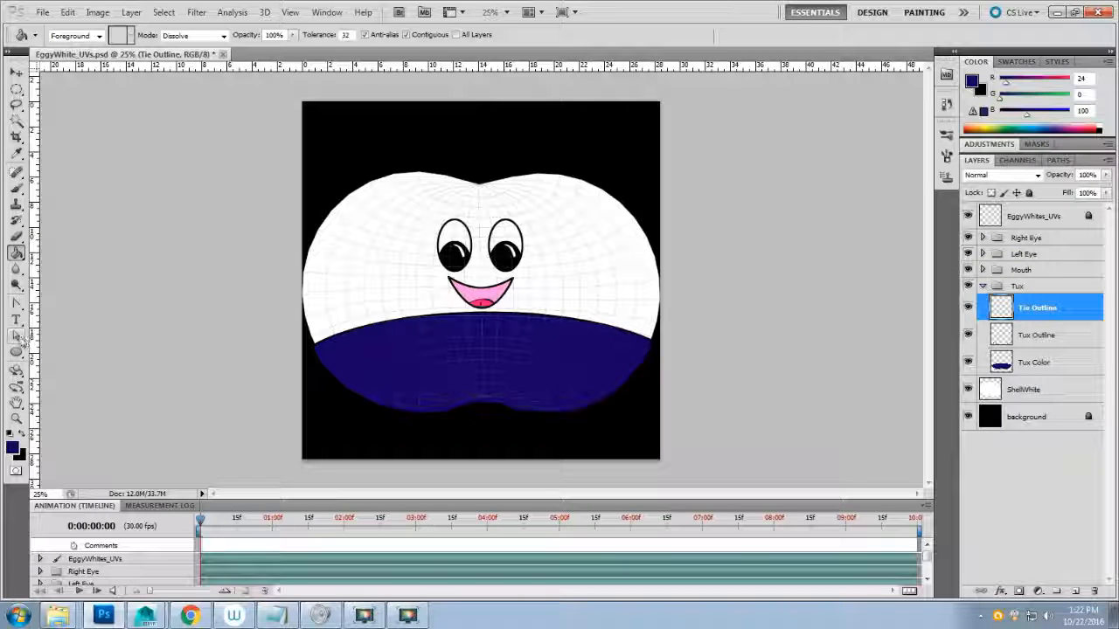
- Draw a closed, symmetric tie shape with the Pen tool below the mouth, running from the tux outline down to a point
{"action": "left_click_drag", "start_coordinate": [16, 303], "coordinate": [46, 304]}
{"action": "left_click", "coordinate": [46, 304]}
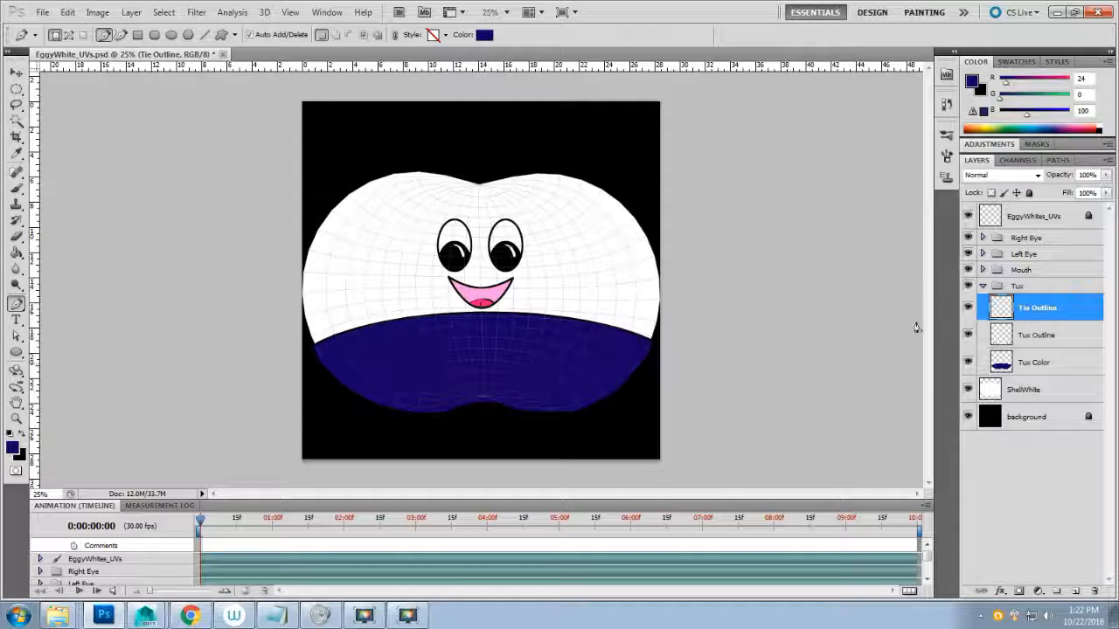
{"action": "key", "text": "ctrl+plus"}
{"action": "key", "text": "ctrl+plus"}
{"action": "key", "text": "ctrl+plus"}
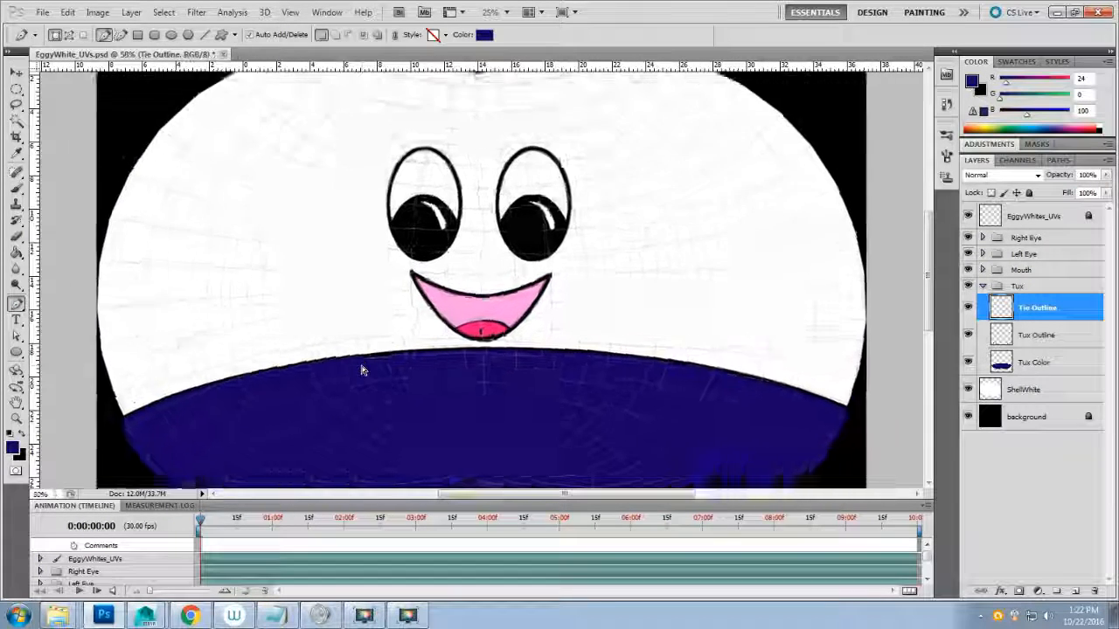
{"action": "scroll", "coordinate": [363, 370], "scroll_direction": "down", "scroll_amount": 3}
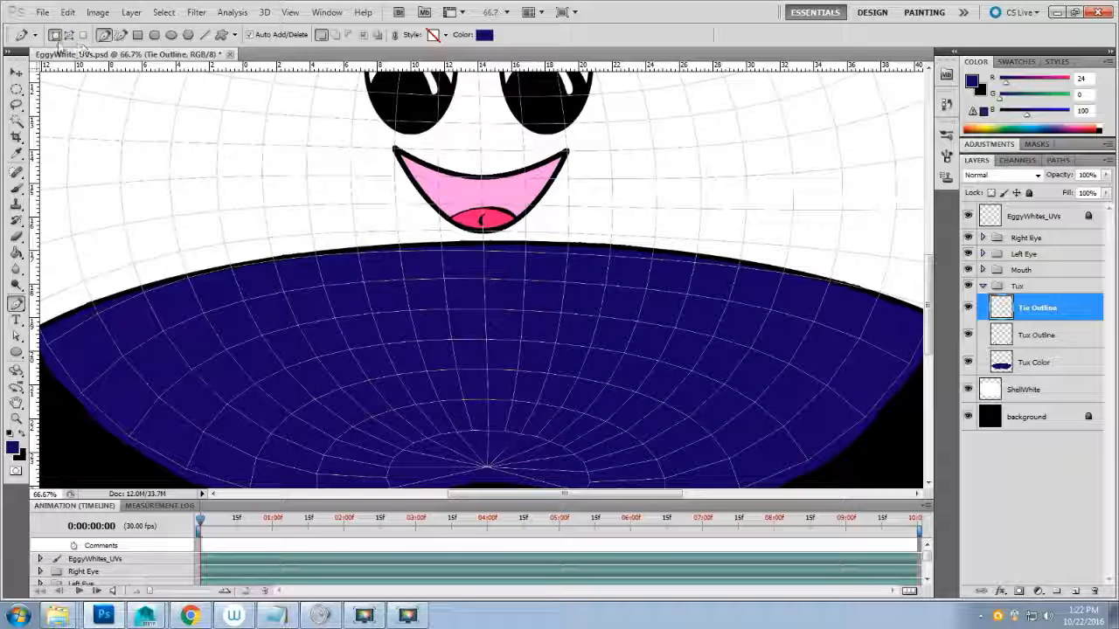
{"action": "left_click", "coordinate": [467, 251]}
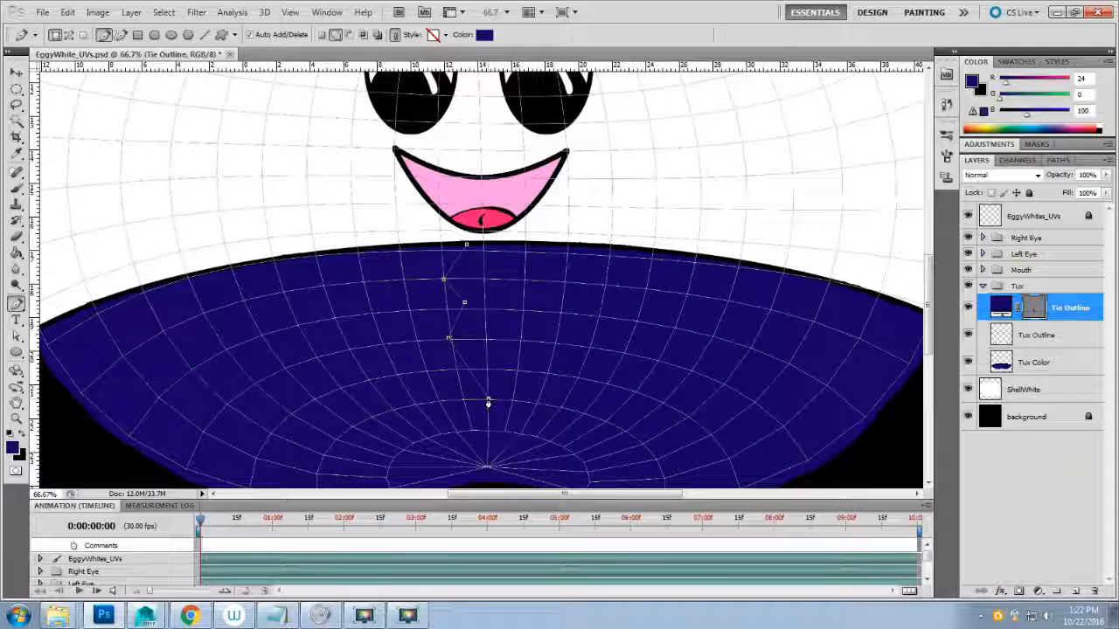
{"action": "left_click", "coordinate": [521, 340]}
{"action": "left_click", "coordinate": [505, 301]}
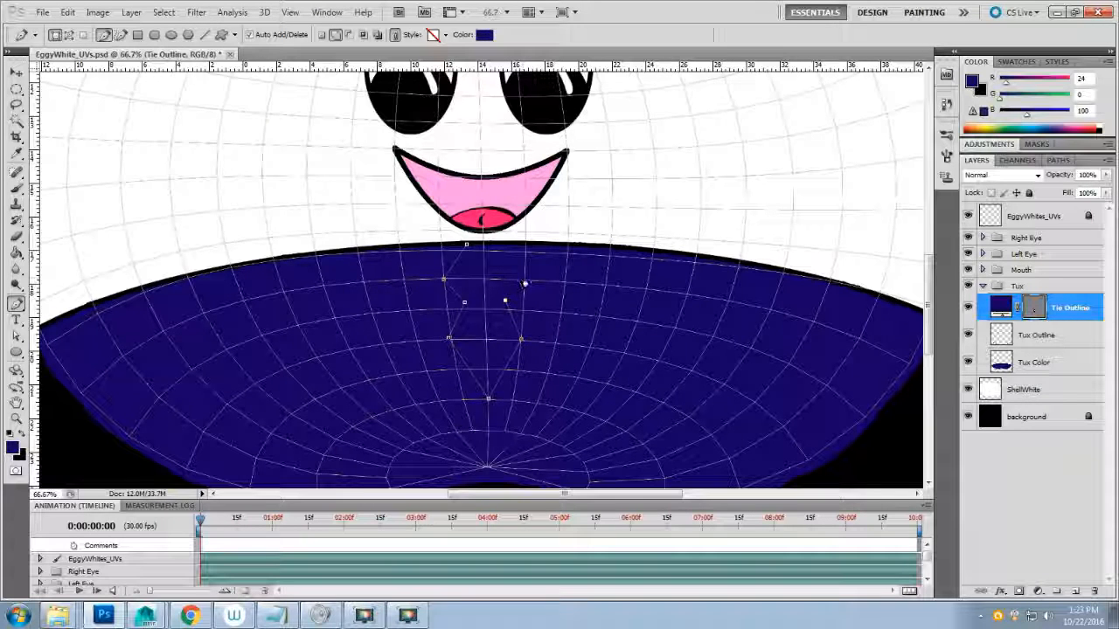
{"action": "left_click", "coordinate": [524, 281]}
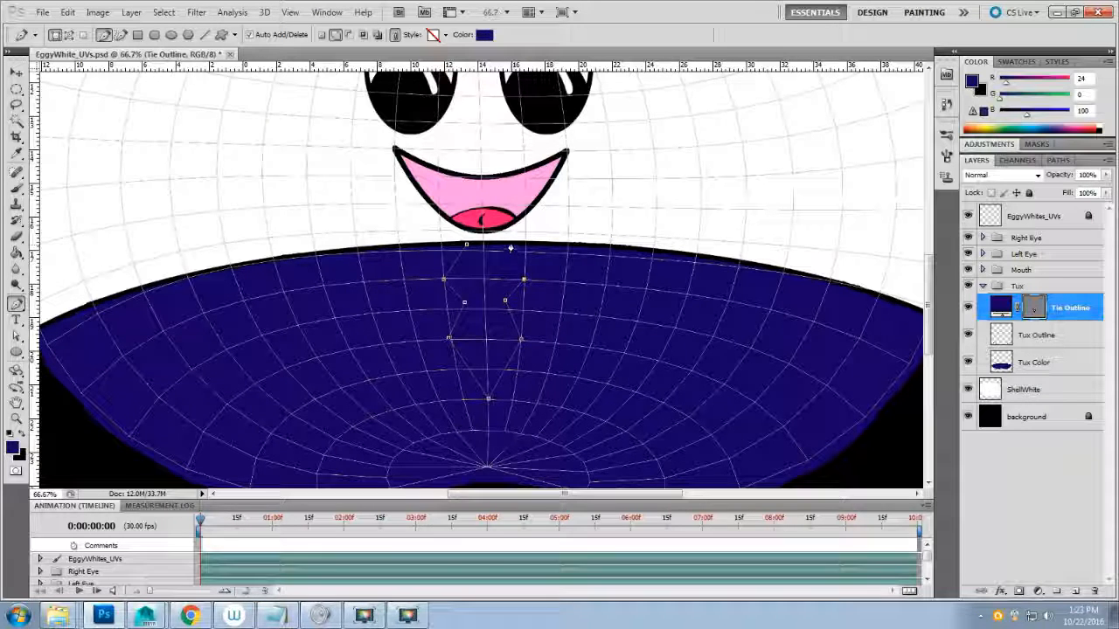
{"action": "left_click", "coordinate": [465, 249]}
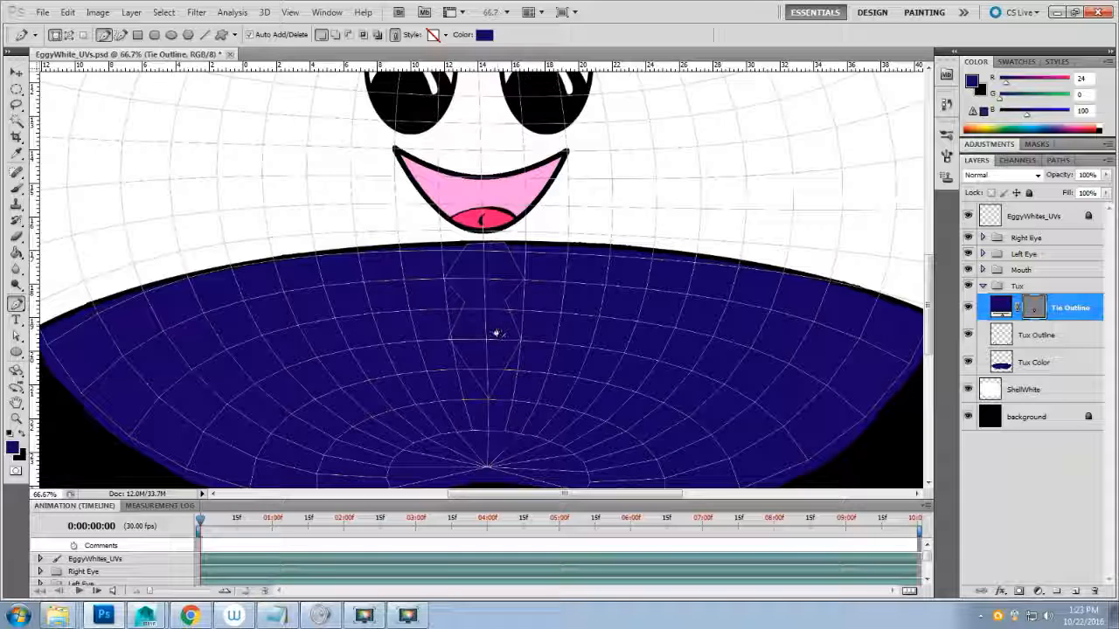
- Curve the left side of the tie's lower blade with the Convert Point tool, extending its lower handle toward the tip
{"action": "left_click", "coordinate": [15, 303]}
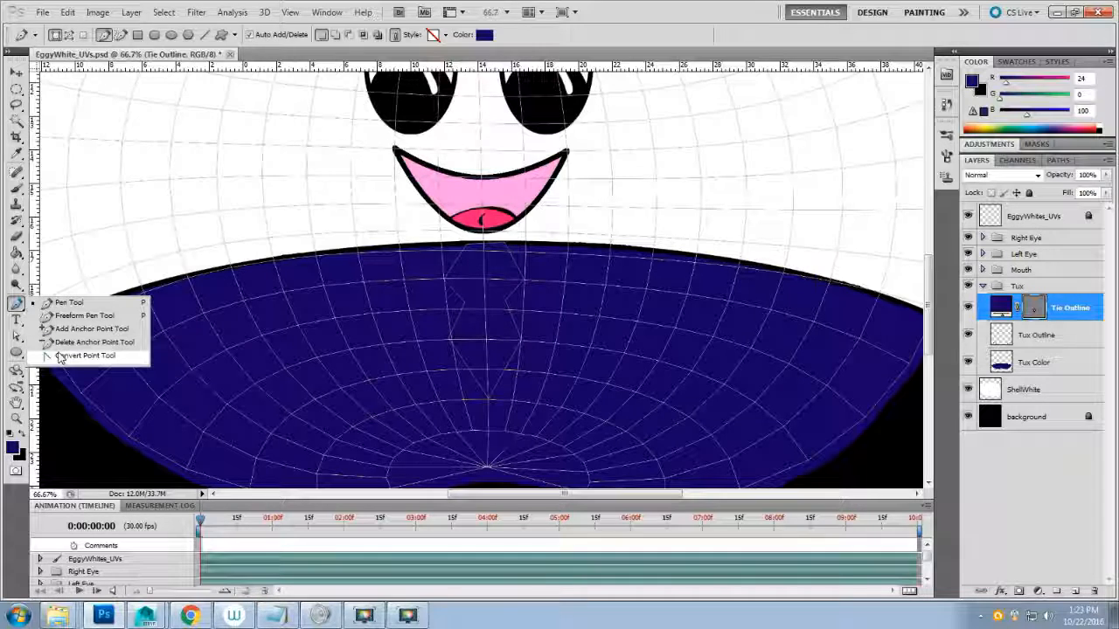
{"action": "left_click", "coordinate": [83, 356]}
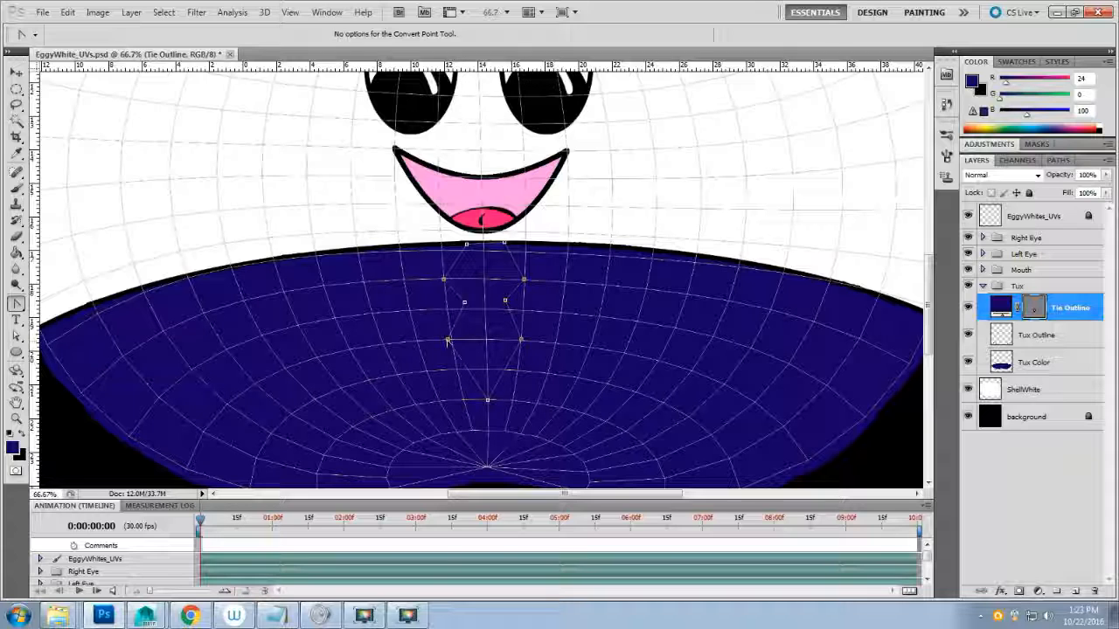
{"action": "left_click_drag", "start_coordinate": [448, 341], "coordinate": [447, 358]}
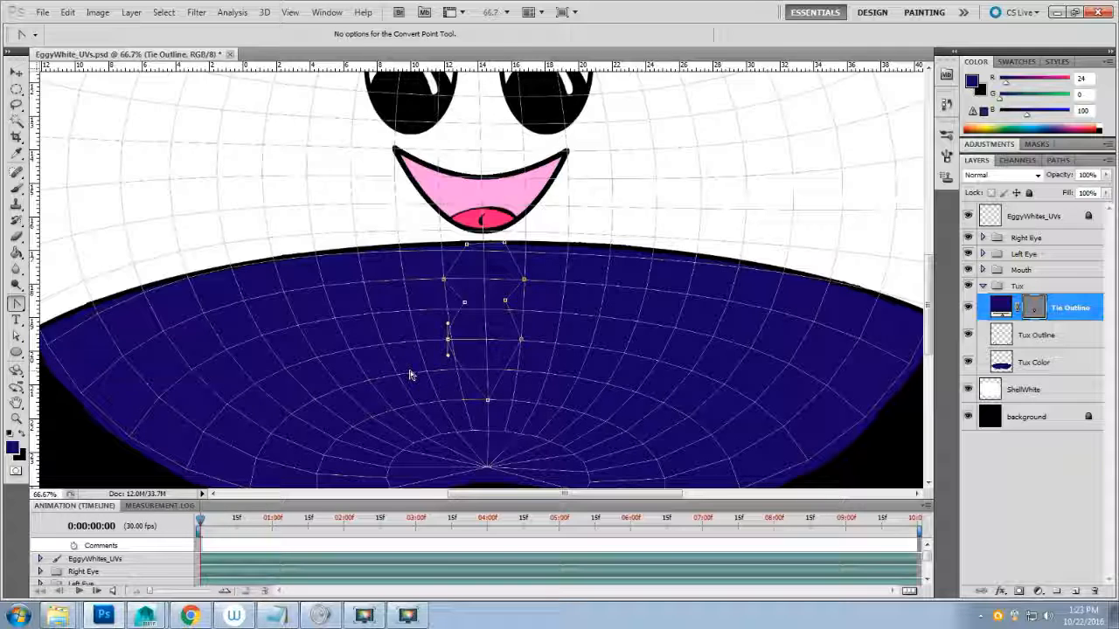
{"action": "key", "text": "ctrl+plus"}
{"action": "key", "text": "ctrl+plus"}
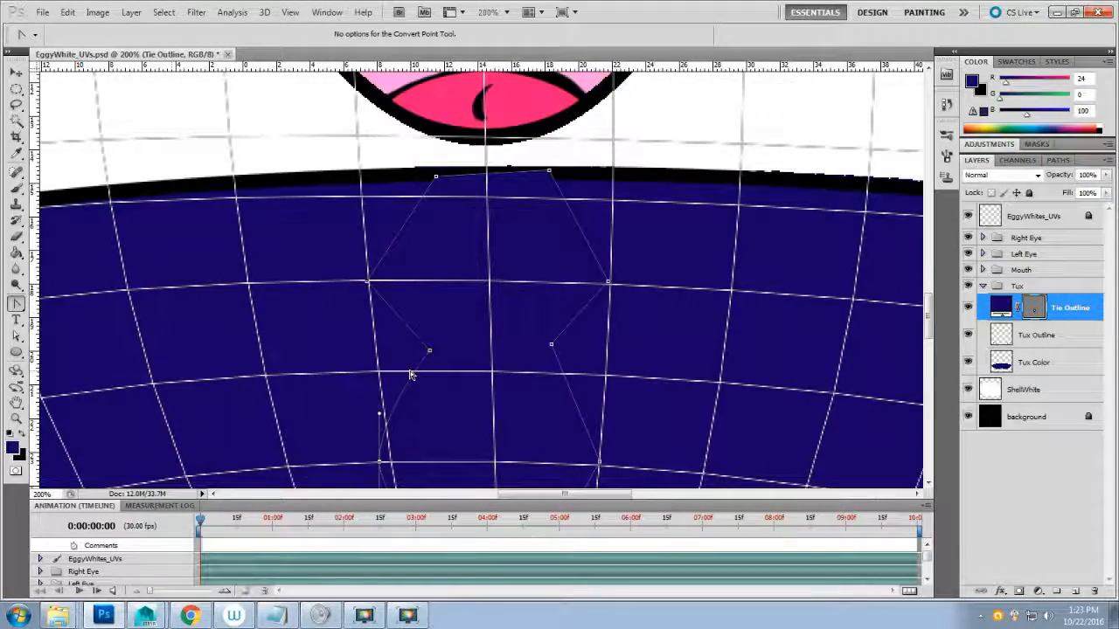
{"action": "scroll", "coordinate": [413, 380], "scroll_direction": "down", "scroll_amount": 1}
{"action": "scroll", "coordinate": [413, 380], "scroll_direction": "down", "scroll_amount": 3}
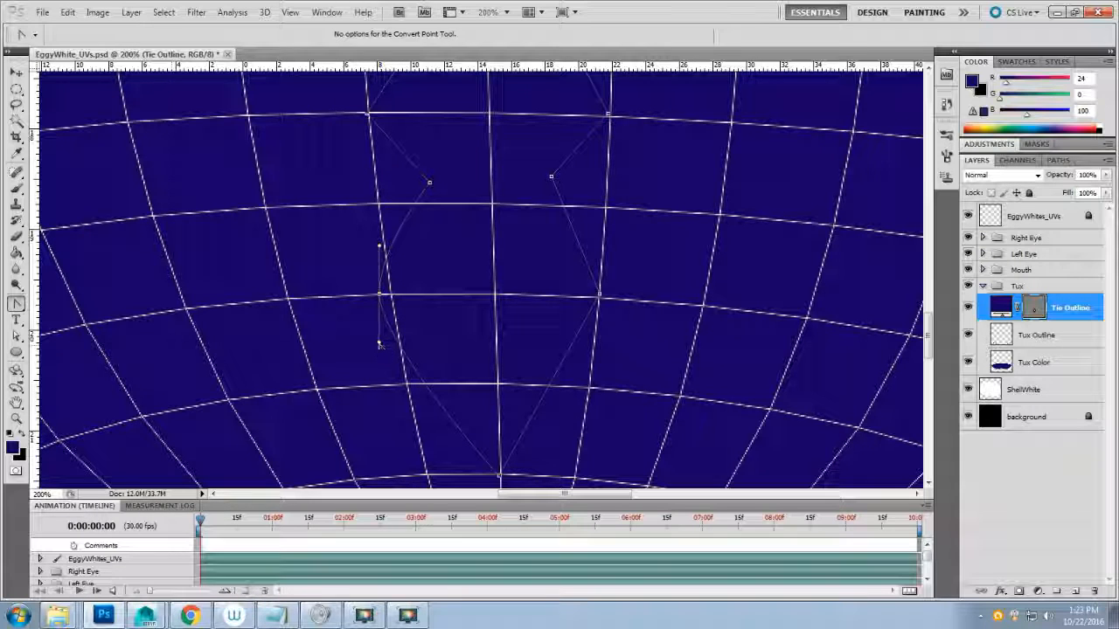
{"action": "left_click_drag", "start_coordinate": [379, 344], "coordinate": [417, 414]}
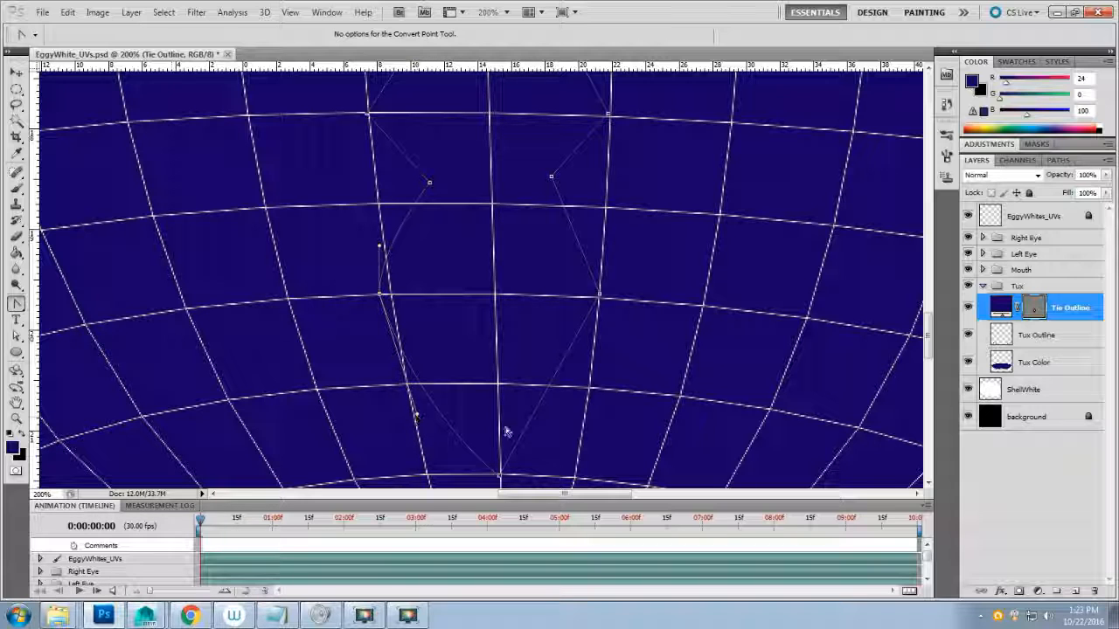
- Round the right side of the tie's lower blade to match the curve on the left
{"action": "left_click", "coordinate": [600, 299]}
{"action": "left_click_drag", "start_coordinate": [600, 298], "coordinate": [601, 268]}
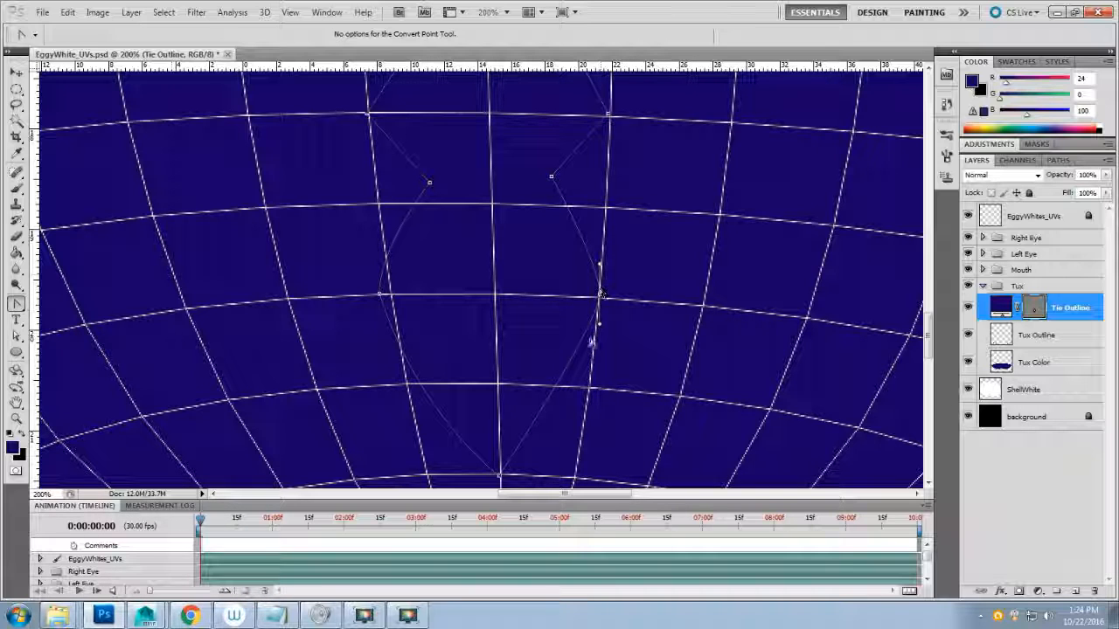
{"action": "left_click_drag", "start_coordinate": [599, 333], "coordinate": [596, 379]}
- Curve the lower edges of the tie knot outward from the two narrow neck points
{"action": "scroll", "coordinate": [597, 379], "scroll_direction": "up", "scroll_amount": 5}
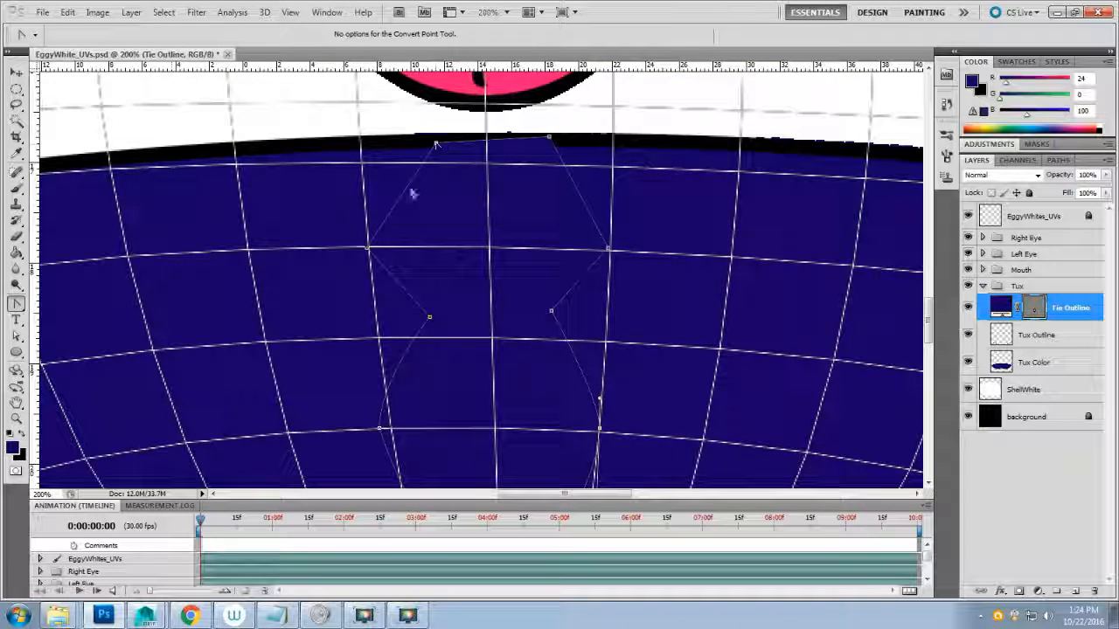
{"action": "left_click", "coordinate": [367, 249]}
{"action": "left_click", "coordinate": [430, 316]}
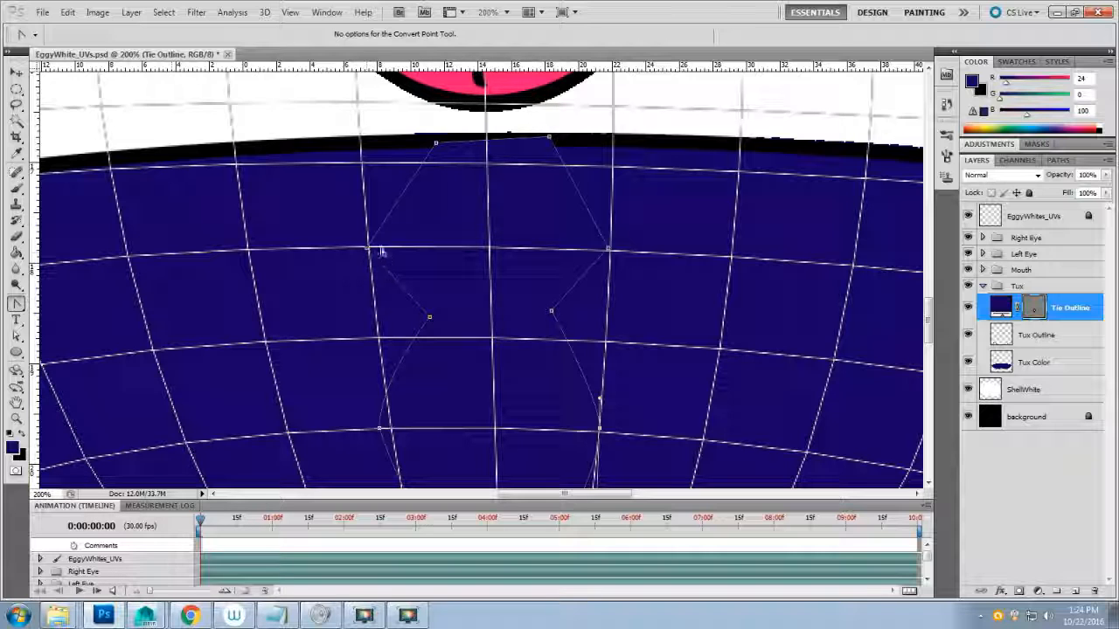
{"action": "left_click", "coordinate": [436, 325]}
{"action": "left_click", "coordinate": [429, 318]}
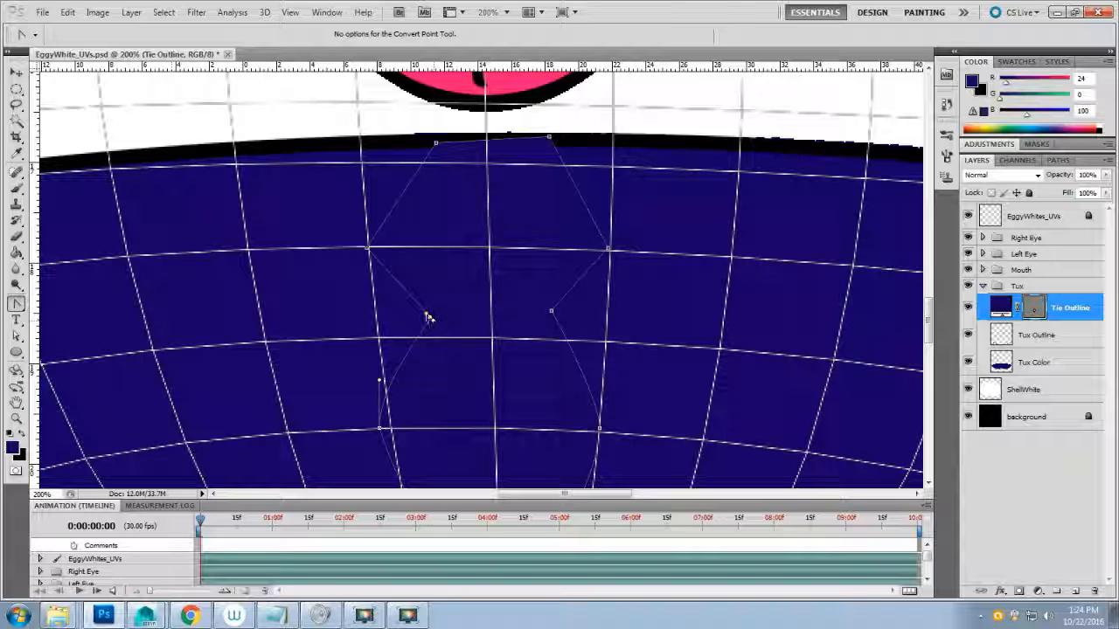
{"action": "left_click_drag", "start_coordinate": [429, 316], "coordinate": [365, 273]}
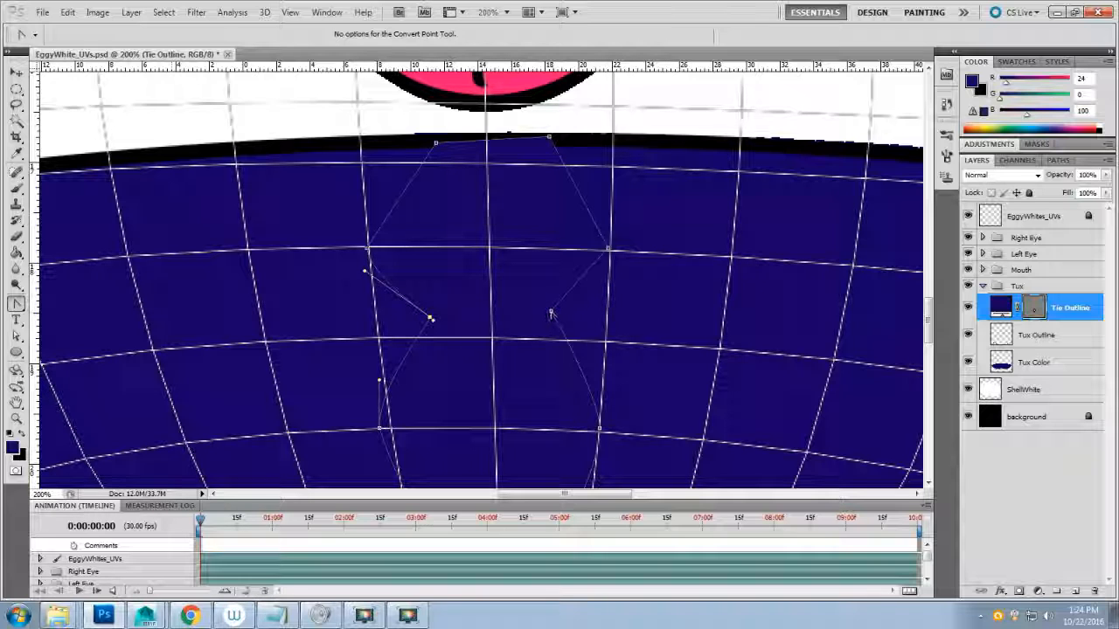
{"action": "left_click", "coordinate": [551, 312]}
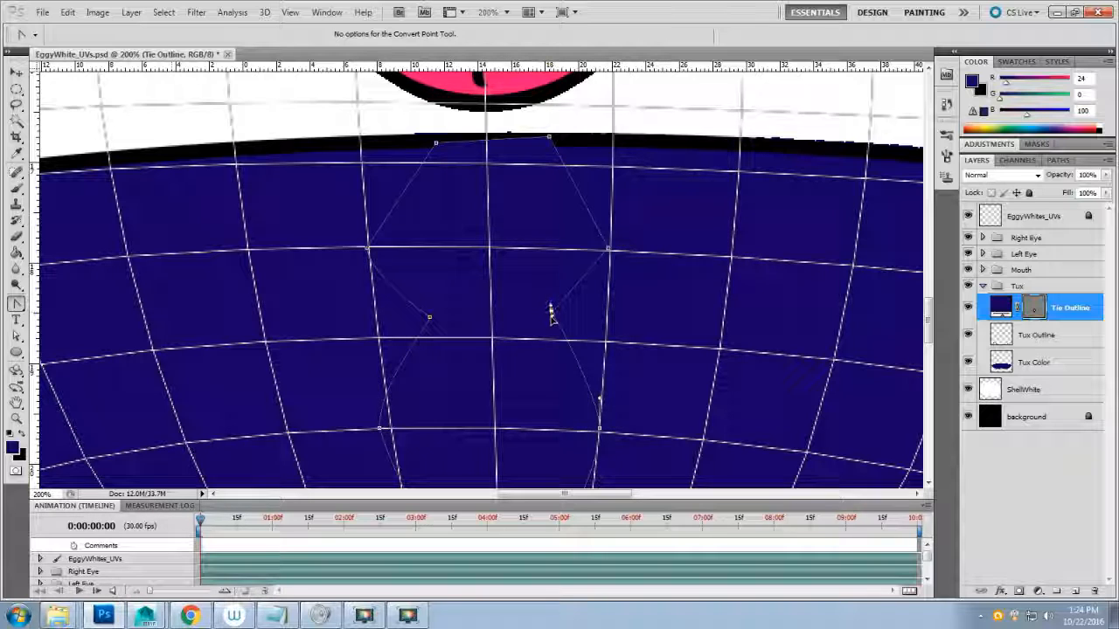
{"action": "left_click_drag", "start_coordinate": [551, 316], "coordinate": [592, 281]}
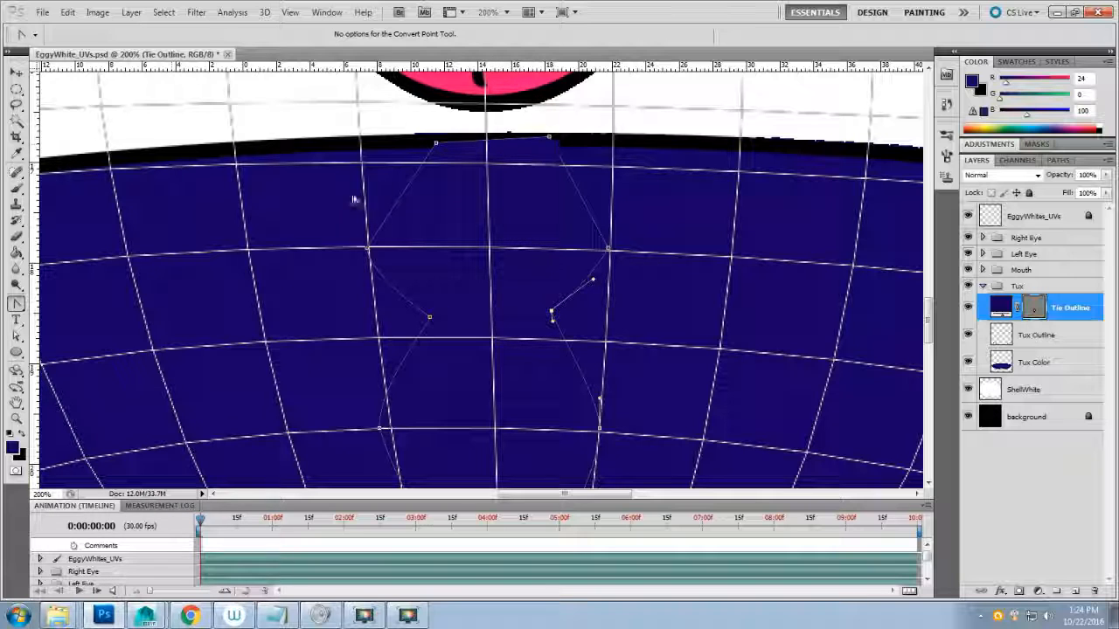
- Raise the tie's top-left corner point slightly with the Direct Selection tool, undoing the stray move of the knot's left point
{"action": "left_click", "coordinate": [16, 305]}
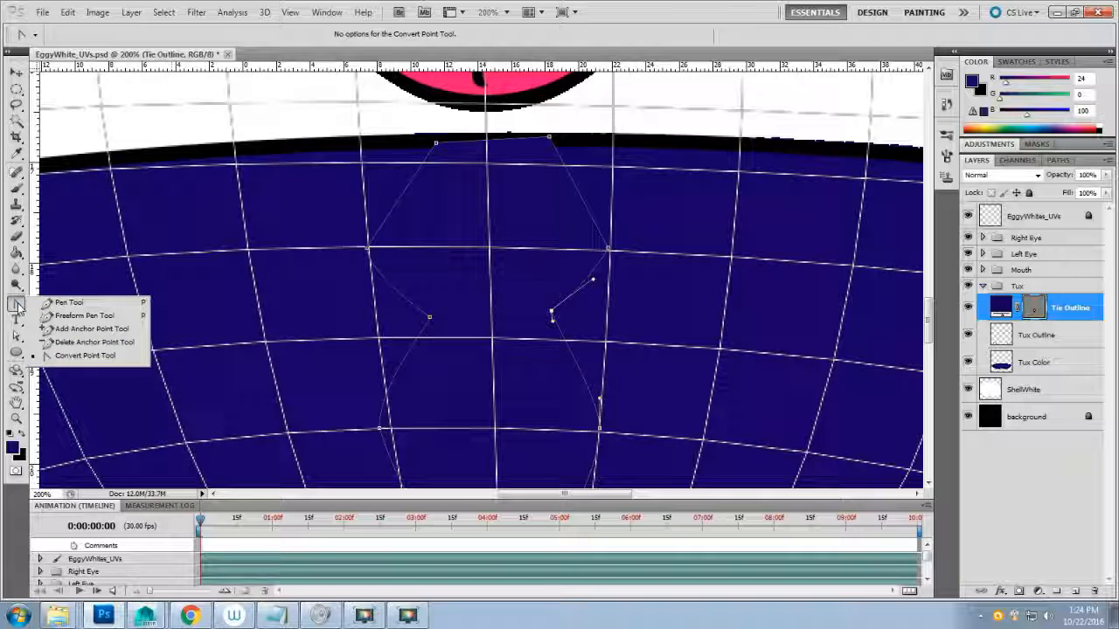
{"action": "left_click", "coordinate": [15, 305]}
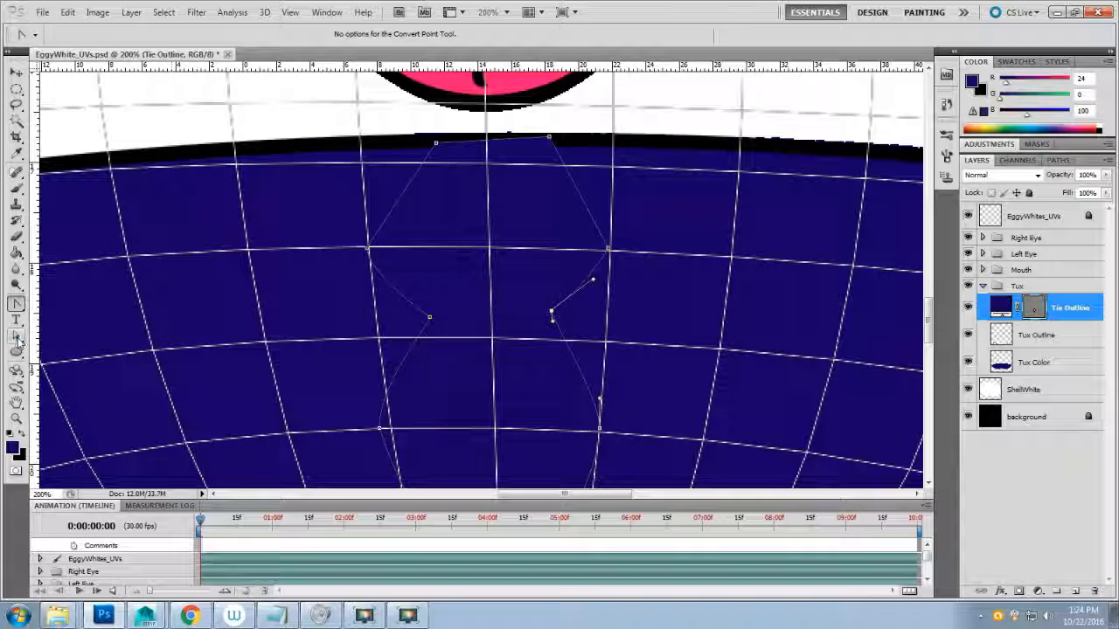
{"action": "left_click", "coordinate": [18, 339]}
{"action": "left_click", "coordinate": [18, 339]}
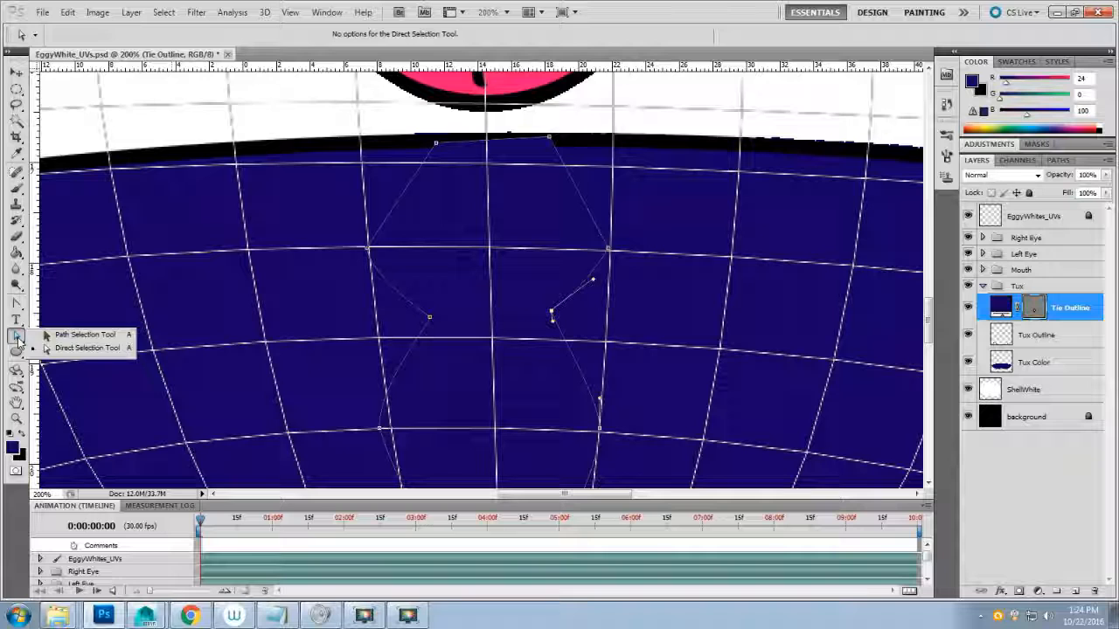
{"action": "left_click", "coordinate": [86, 349]}
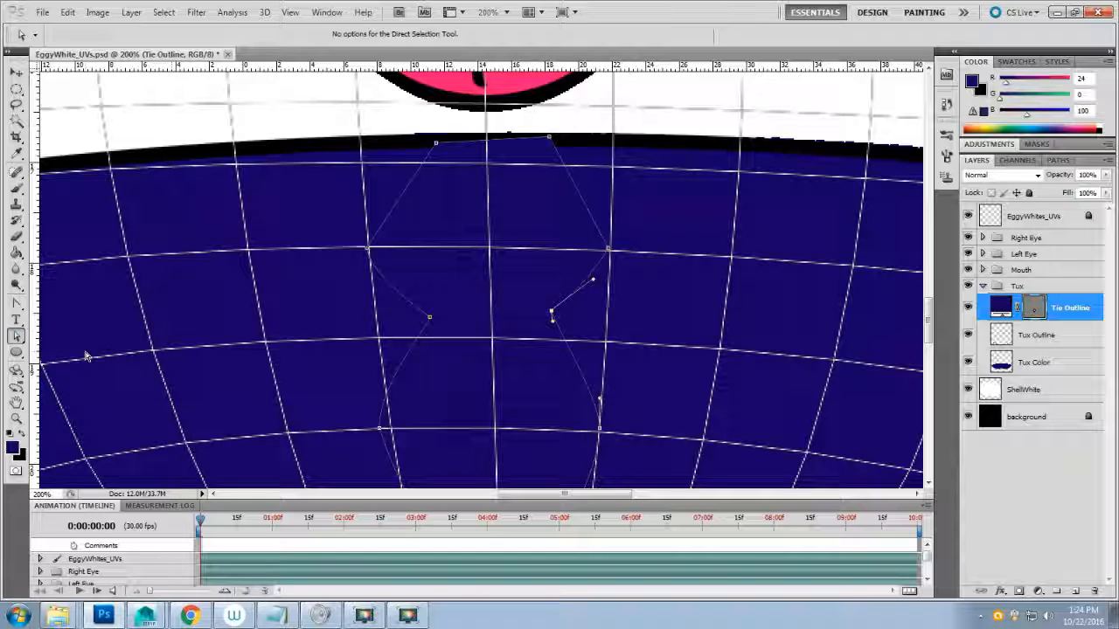
{"action": "left_click", "coordinate": [436, 145]}
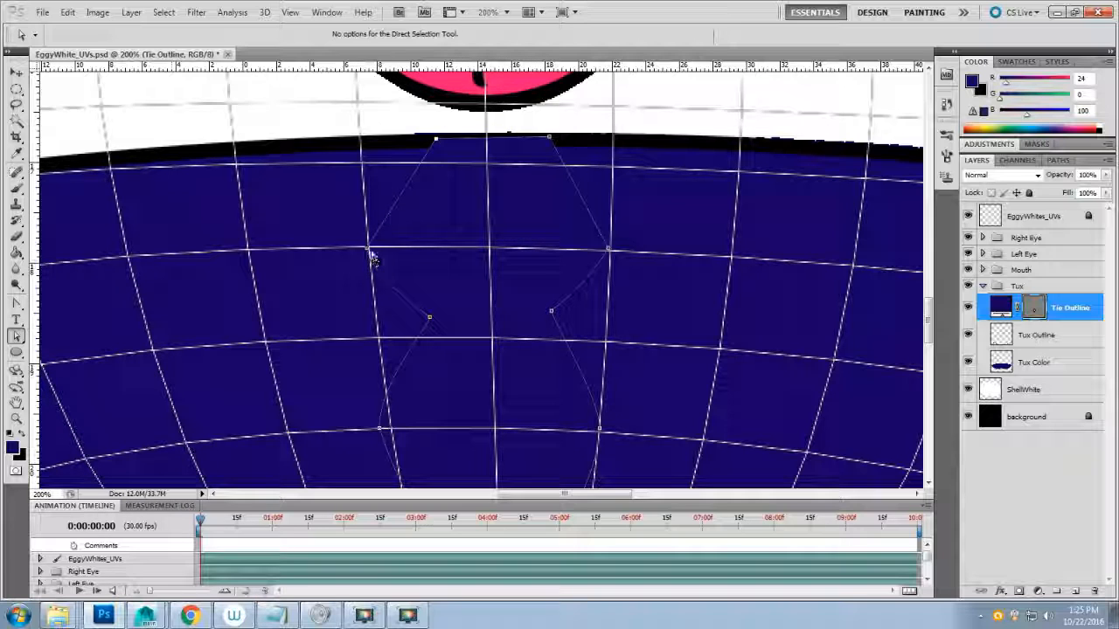
{"action": "left_click_drag", "start_coordinate": [370, 251], "coordinate": [260, 232]}
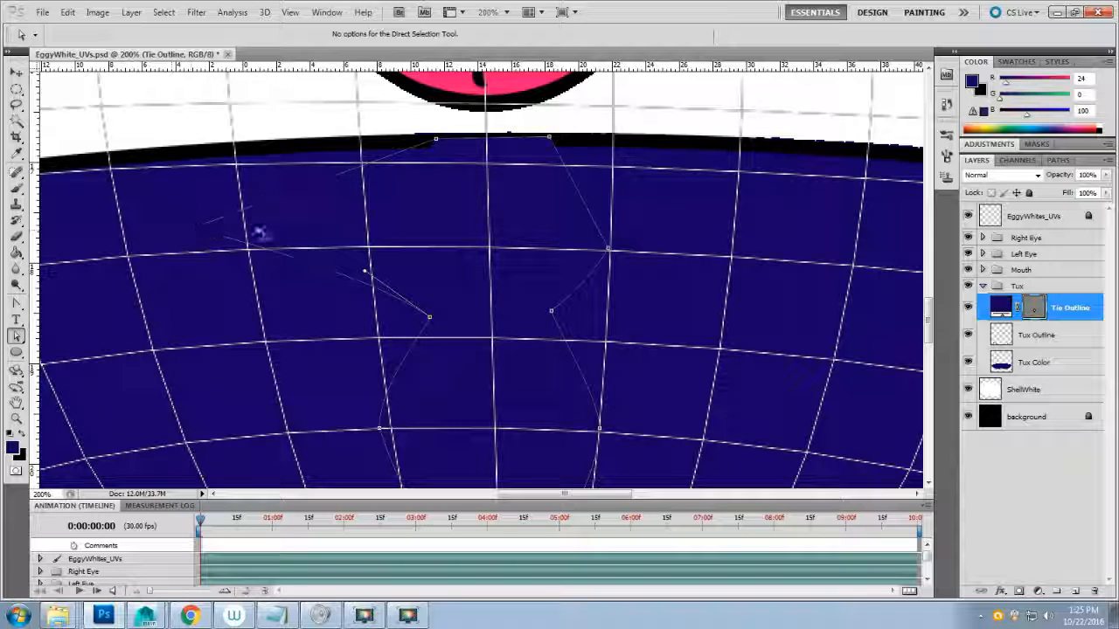
{"action": "key", "text": "ctrl+z"}
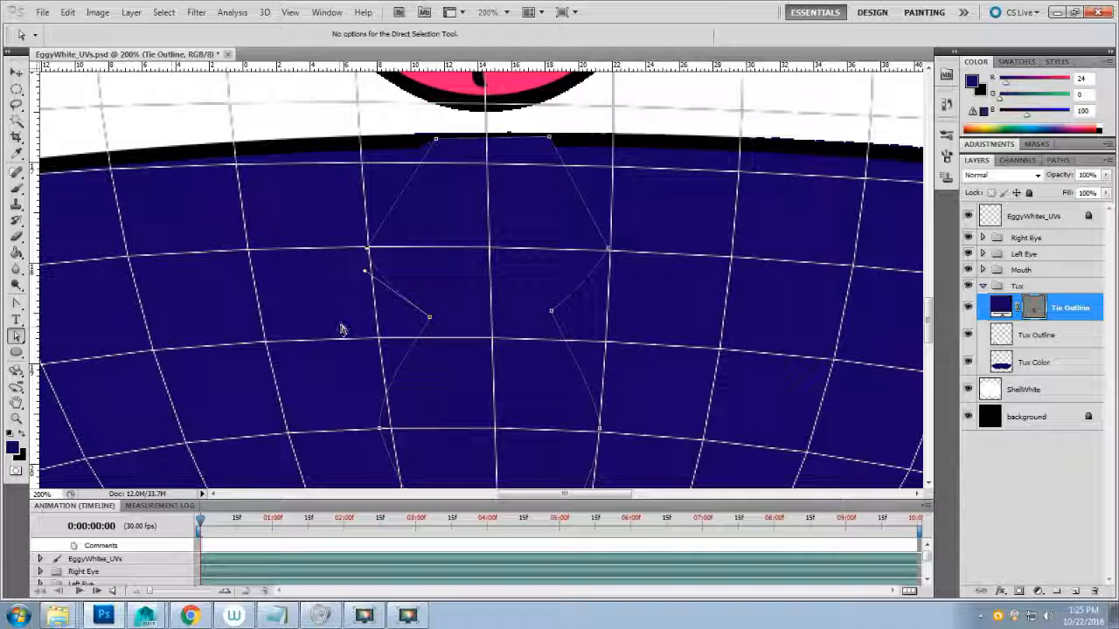
- Change the tie shape's fill color to black (000000)
{"action": "double_click", "coordinate": [1001, 308]}
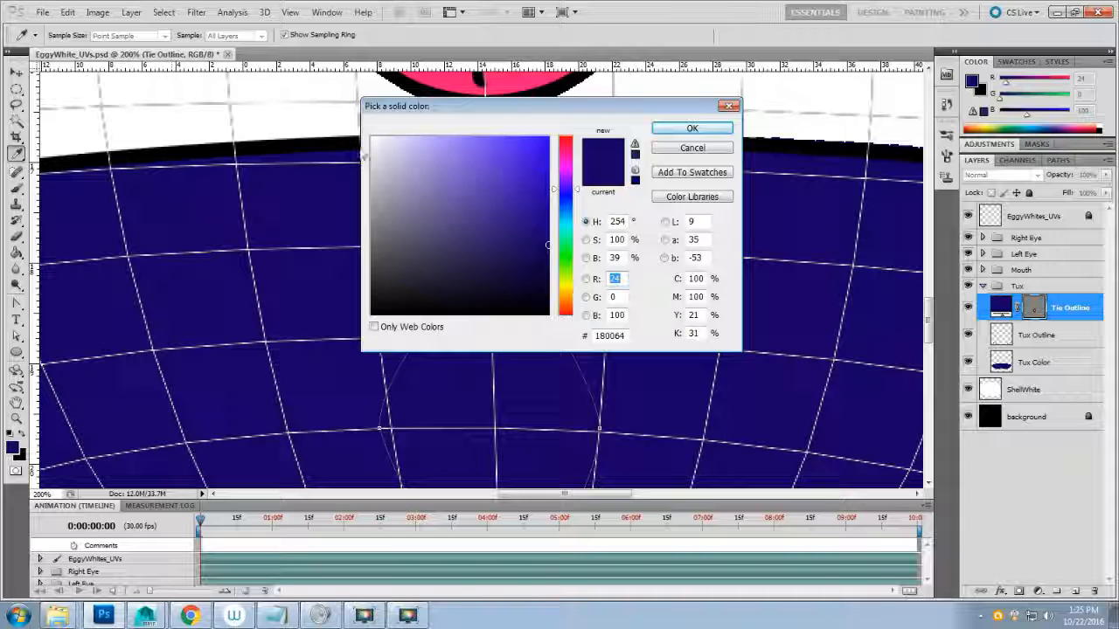
{"action": "left_click_drag", "start_coordinate": [449, 250], "coordinate": [320, 344]}
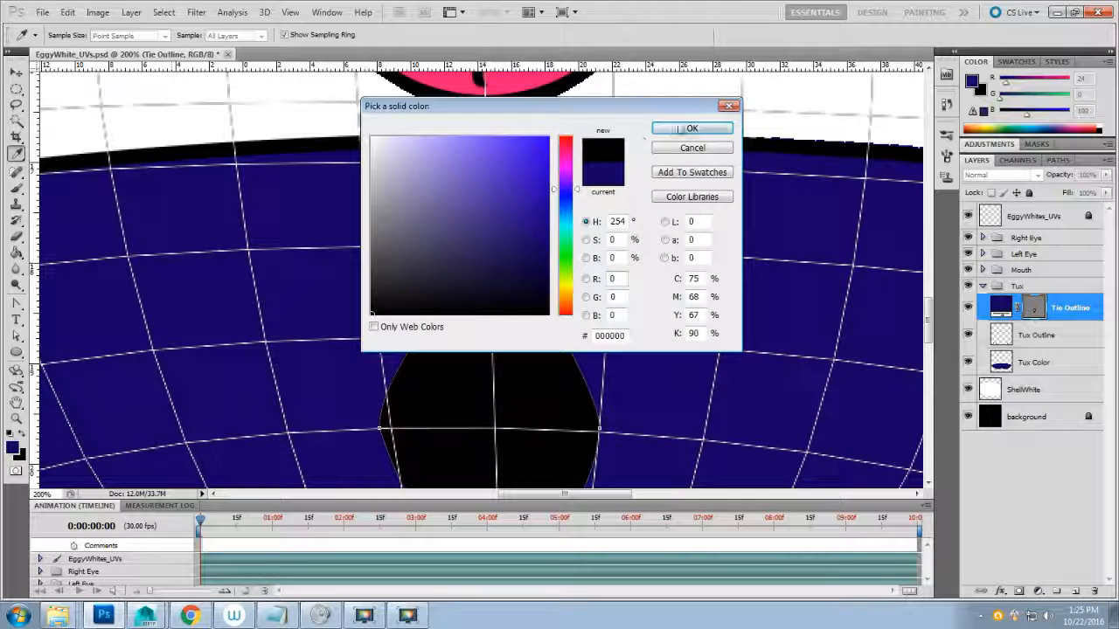
{"action": "left_click", "coordinate": [679, 129]}
{"action": "key", "text": "a"}
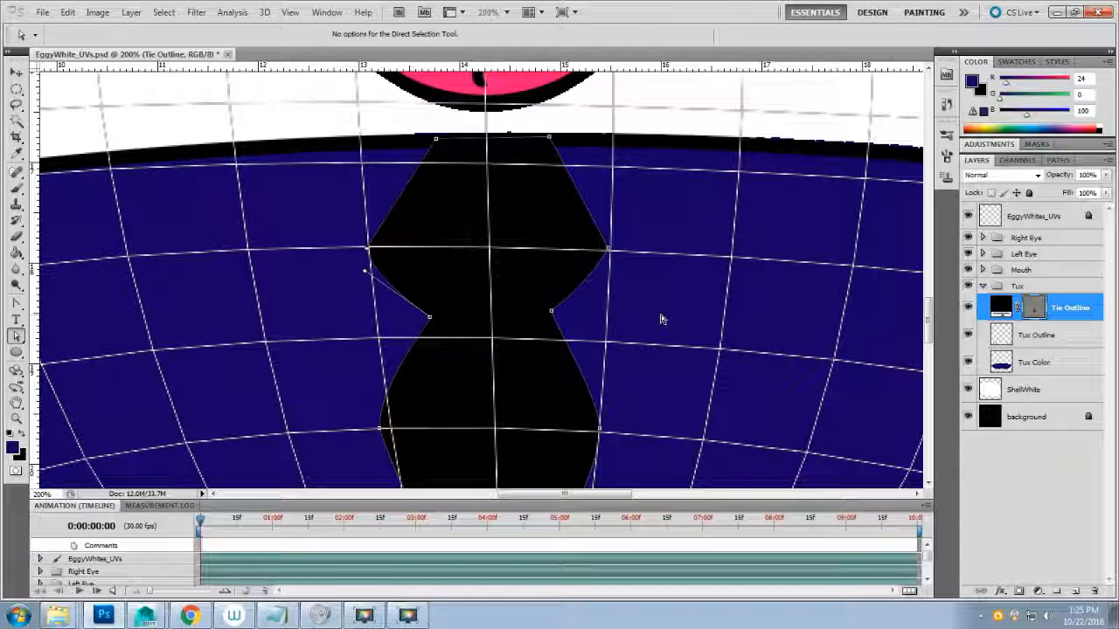
{"action": "key", "text": "ctrl+minus"}
{"action": "key", "text": "ctrl+minus"}
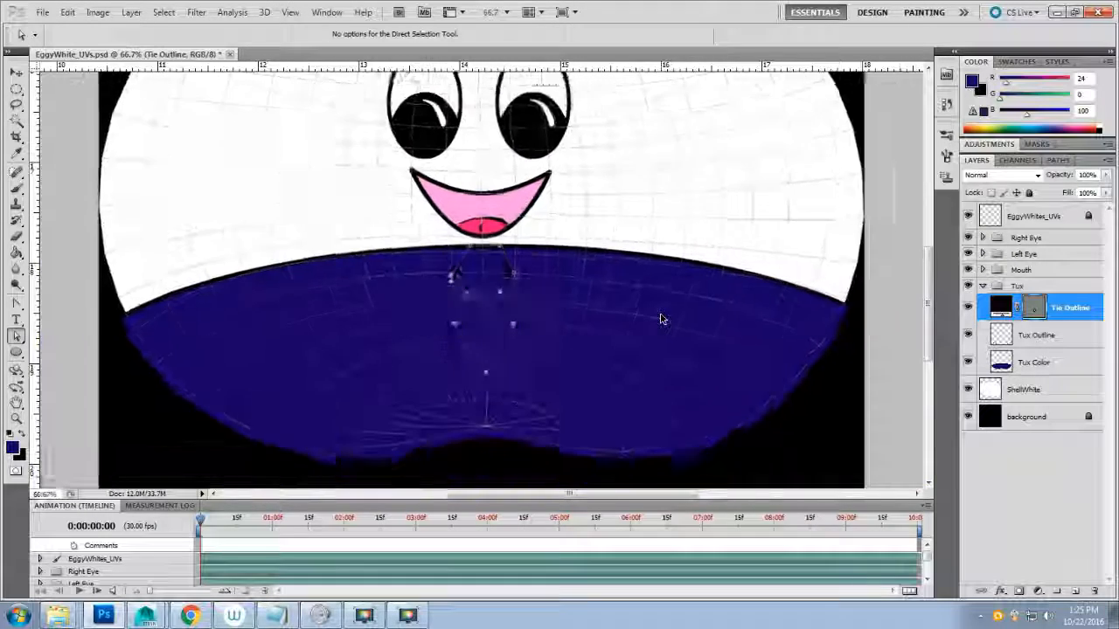
{"action": "key", "text": "ctrl+minus"}
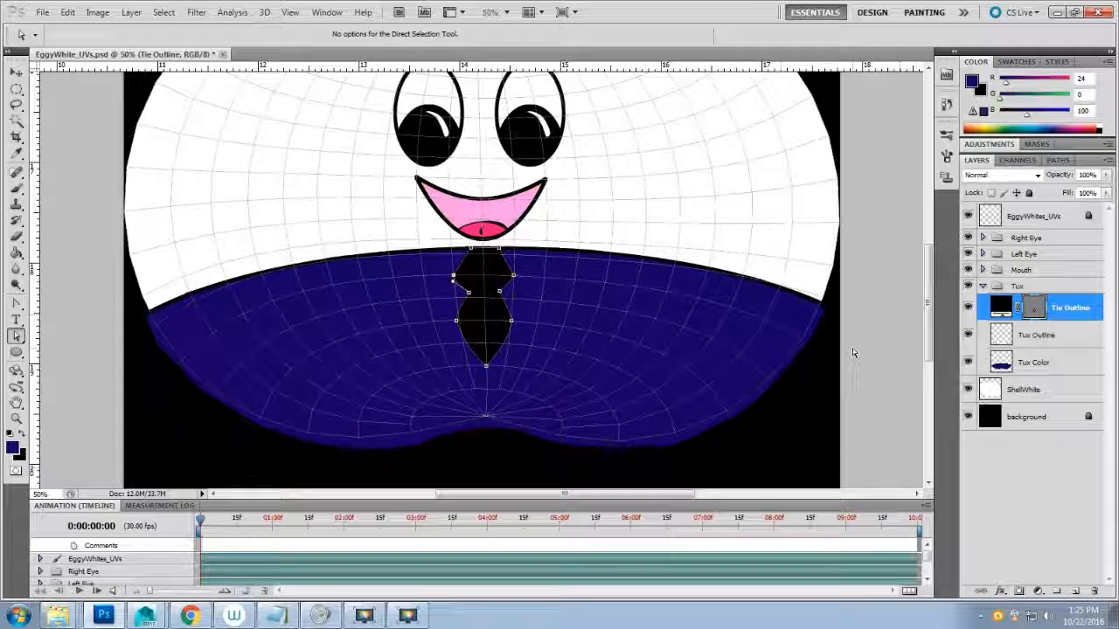
- Collapse the Tux layer group
{"action": "double_click", "coordinate": [1090, 312]}
{"action": "key", "text": "Return"}
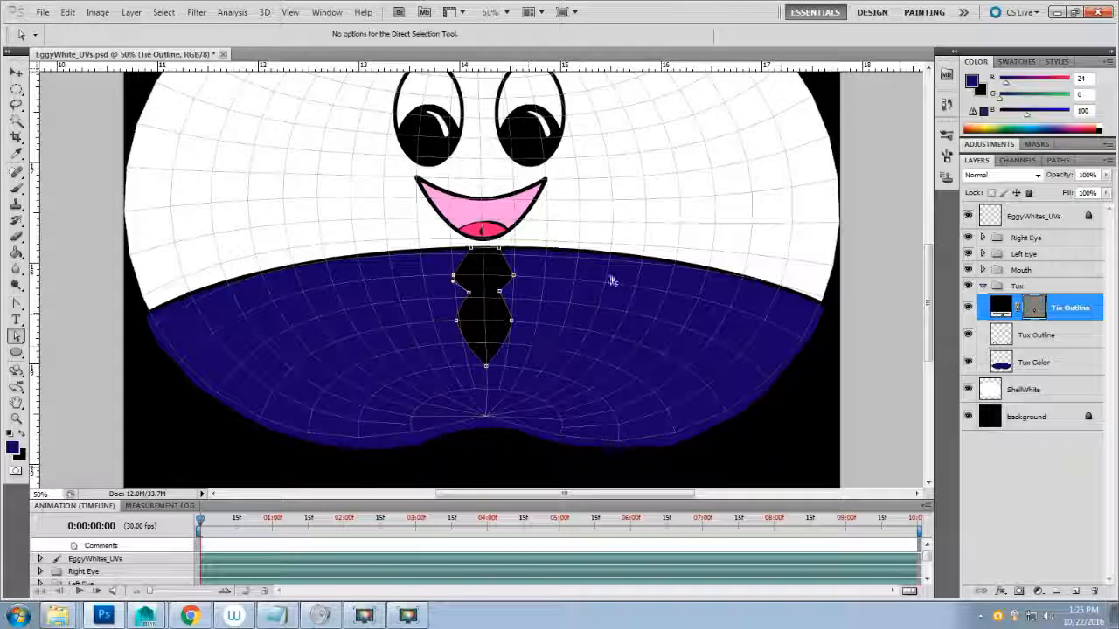
{"action": "scroll", "coordinate": [374, 282], "scroll_direction": "up", "scroll_amount": 3}
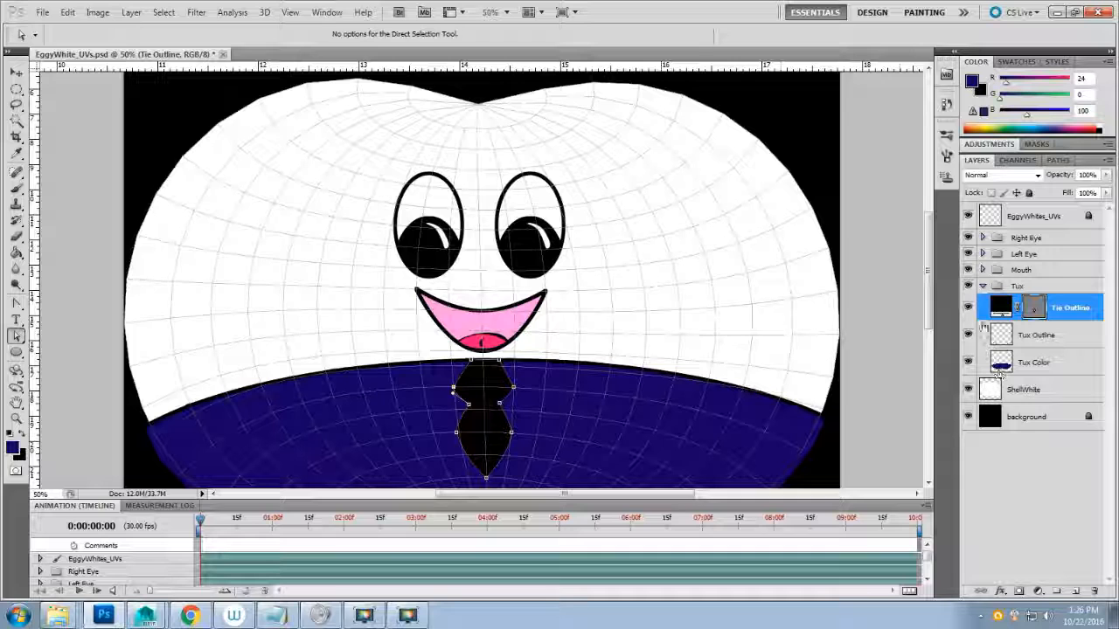
{"action": "left_click", "coordinate": [983, 286]}
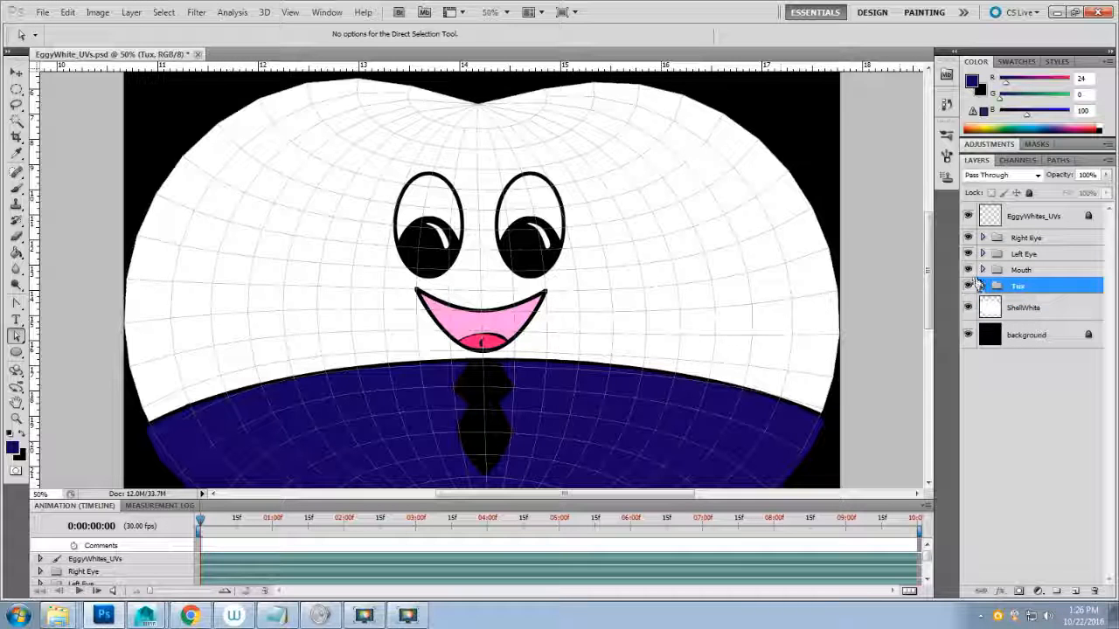
- Reset the colors to default black and white and apply 5% uniform monochromatic Add Noise to the ShellWhite layer
{"action": "left_click", "coordinate": [1058, 310]}
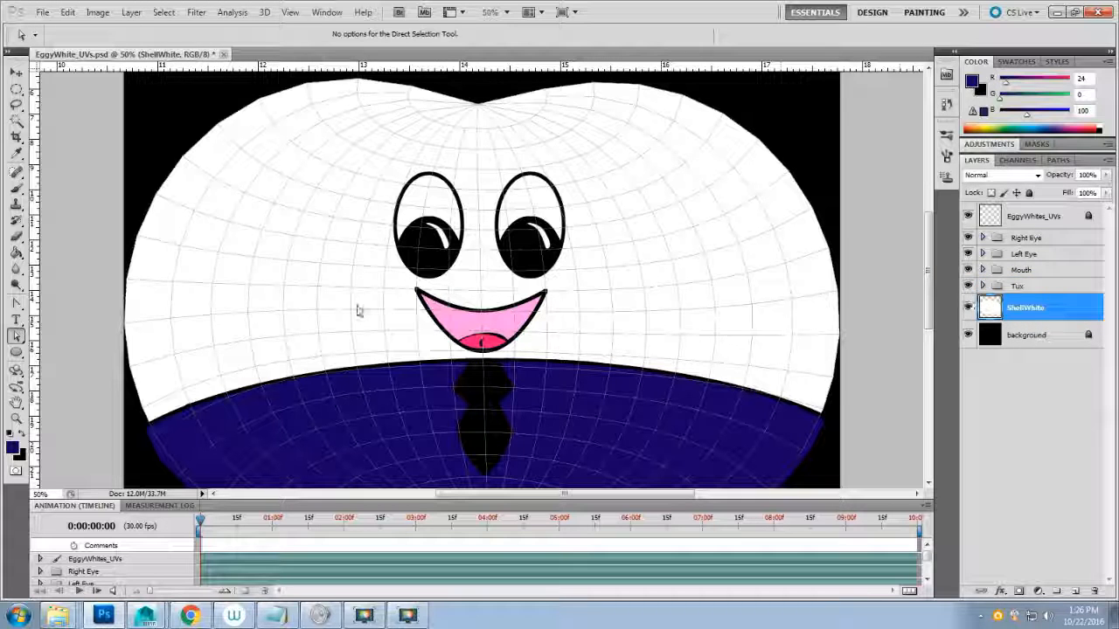
{"action": "key", "text": "d"}
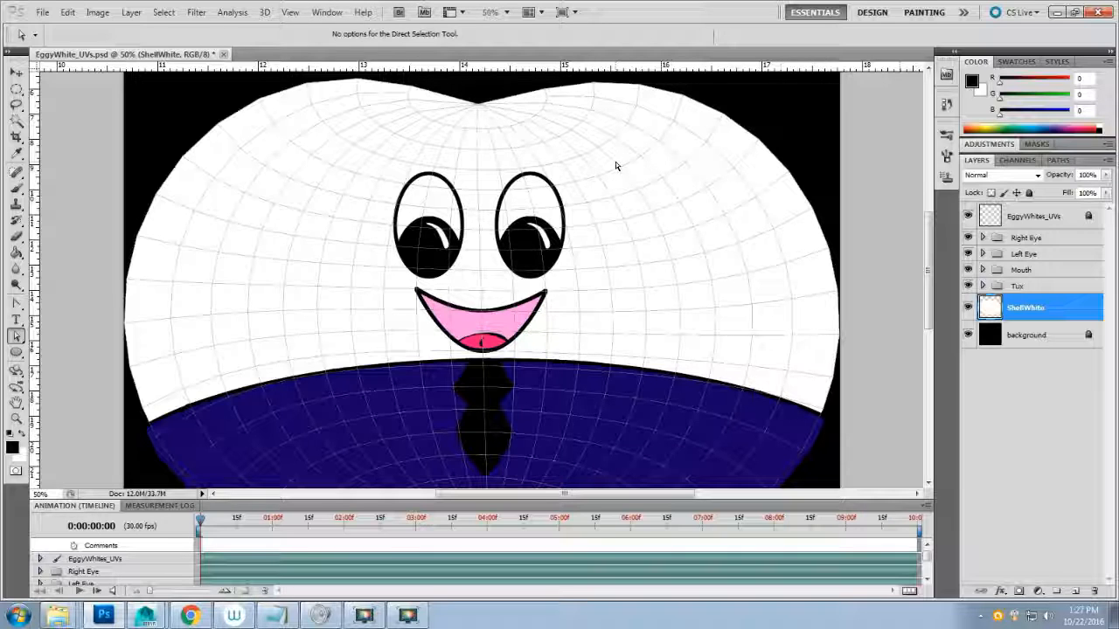
{"action": "left_click", "coordinate": [196, 13]}
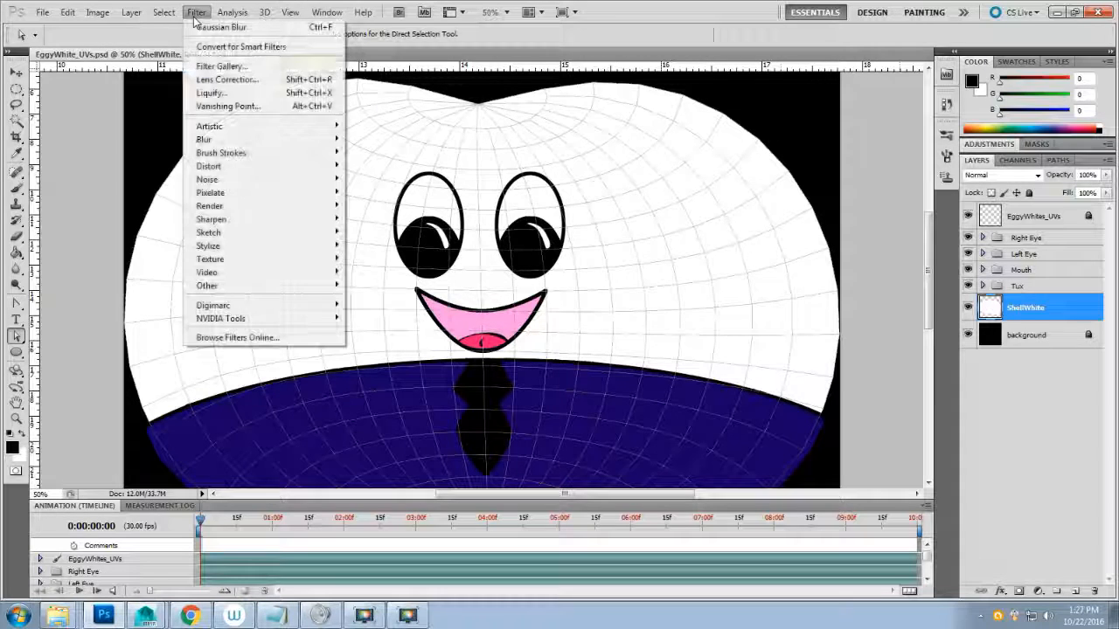
{"action": "mouse_move", "coordinate": [275, 180]}
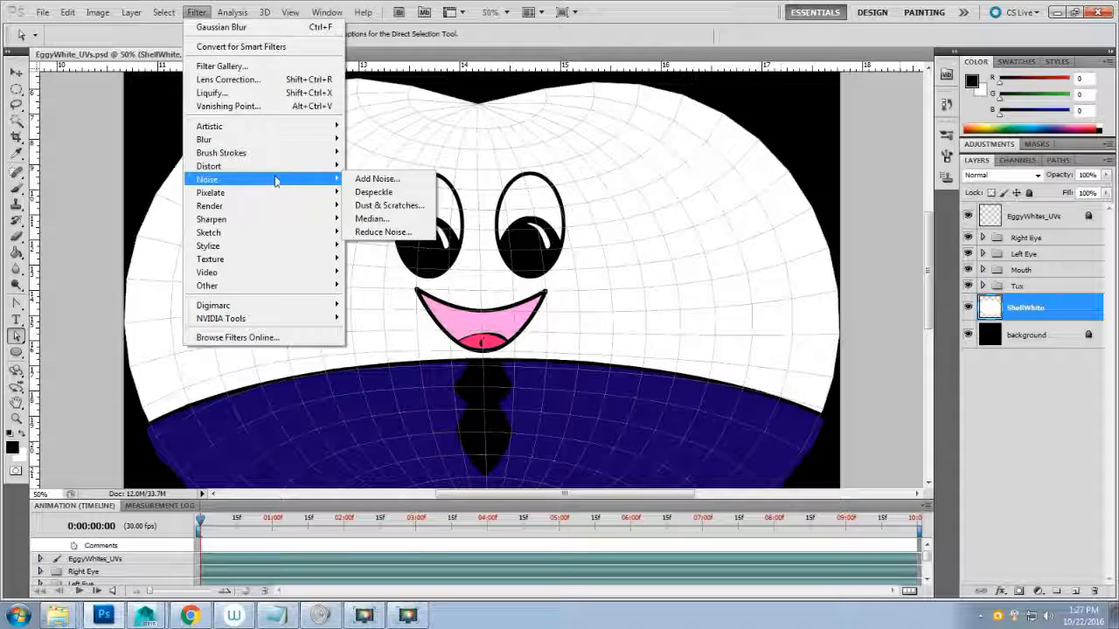
{"action": "left_click", "coordinate": [373, 179]}
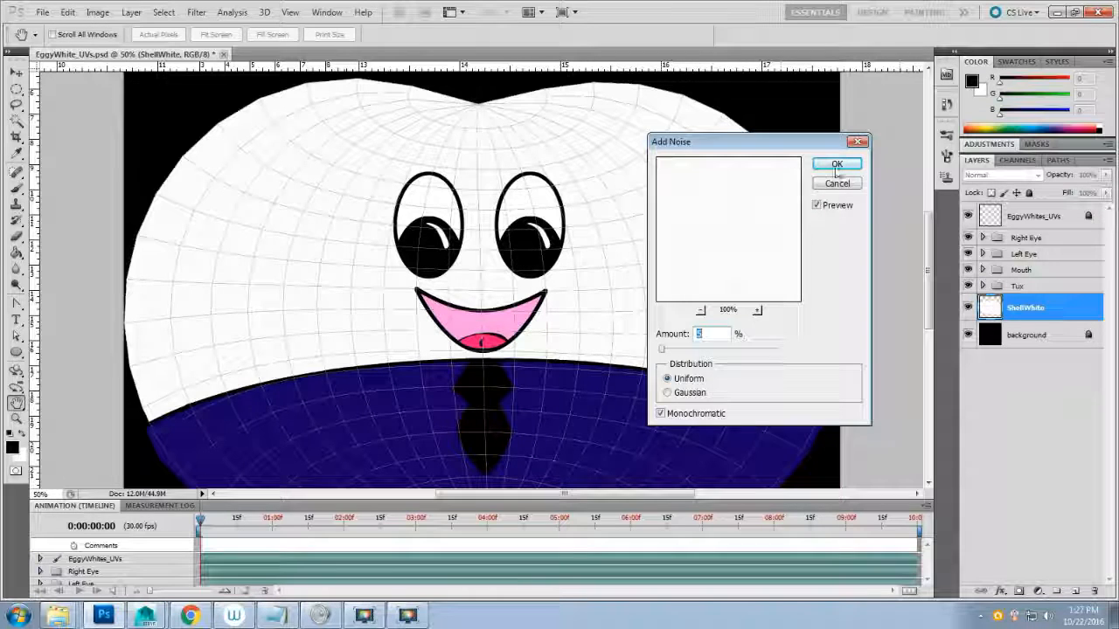
{"action": "left_click", "coordinate": [837, 173]}
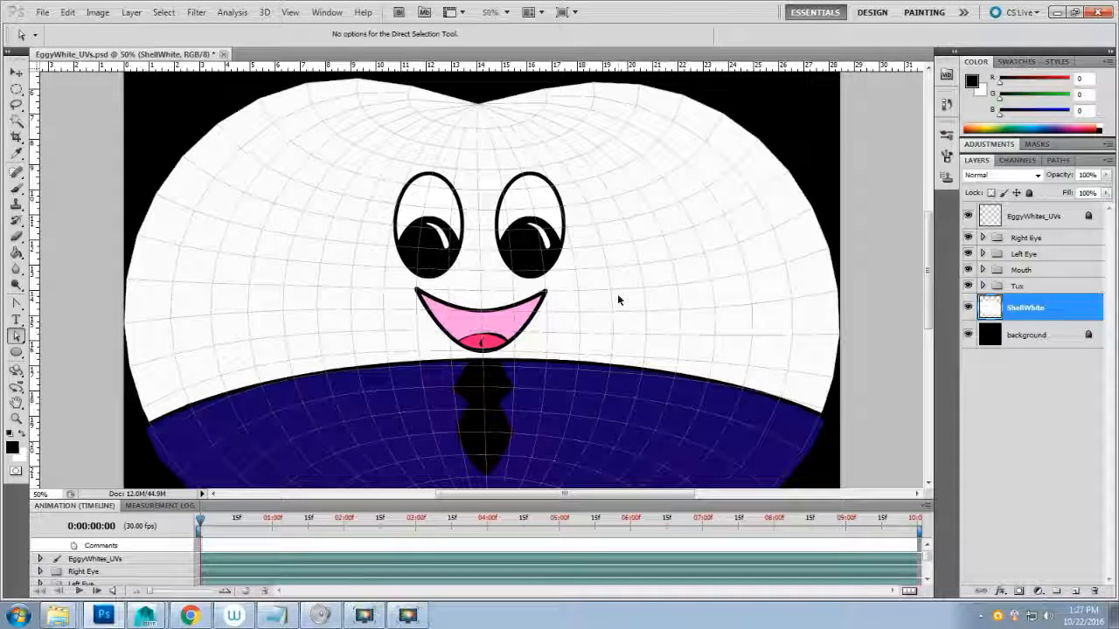
- Apply a second pass of 5% uniform monochromatic Add Noise to the ShellWhite layer
{"action": "key", "text": "ctrl+plus"}
{"action": "key", "text": "ctrl+plus"}
{"action": "key", "text": "ctrl+plus"}
{"action": "key", "text": "ctrl+plus"}
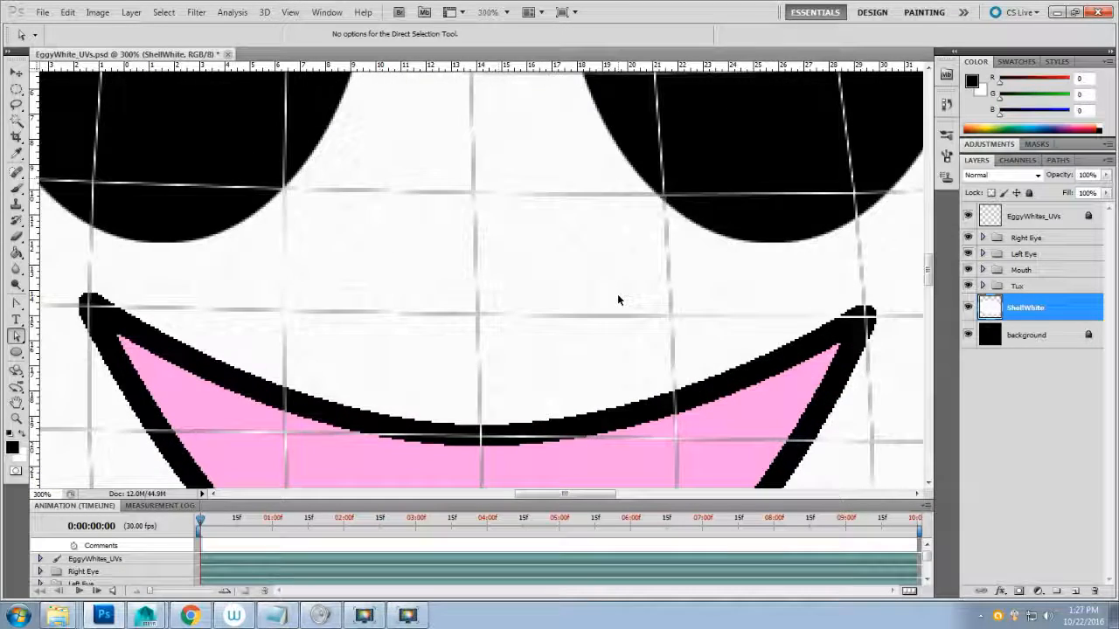
{"action": "key", "text": "ctrl+plus"}
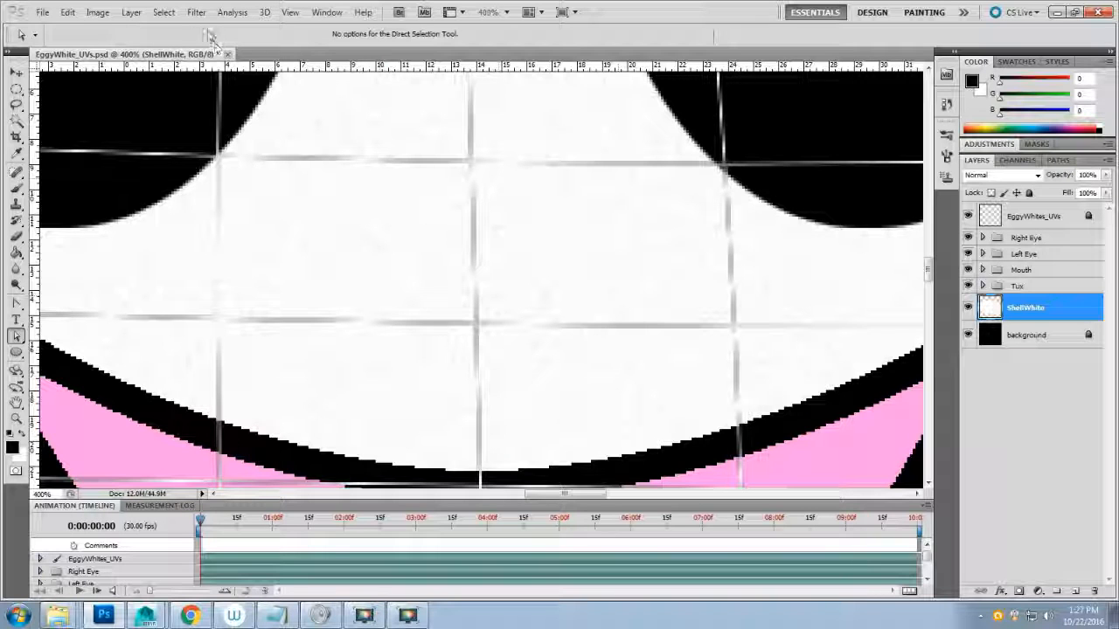
{"action": "left_click", "coordinate": [194, 12]}
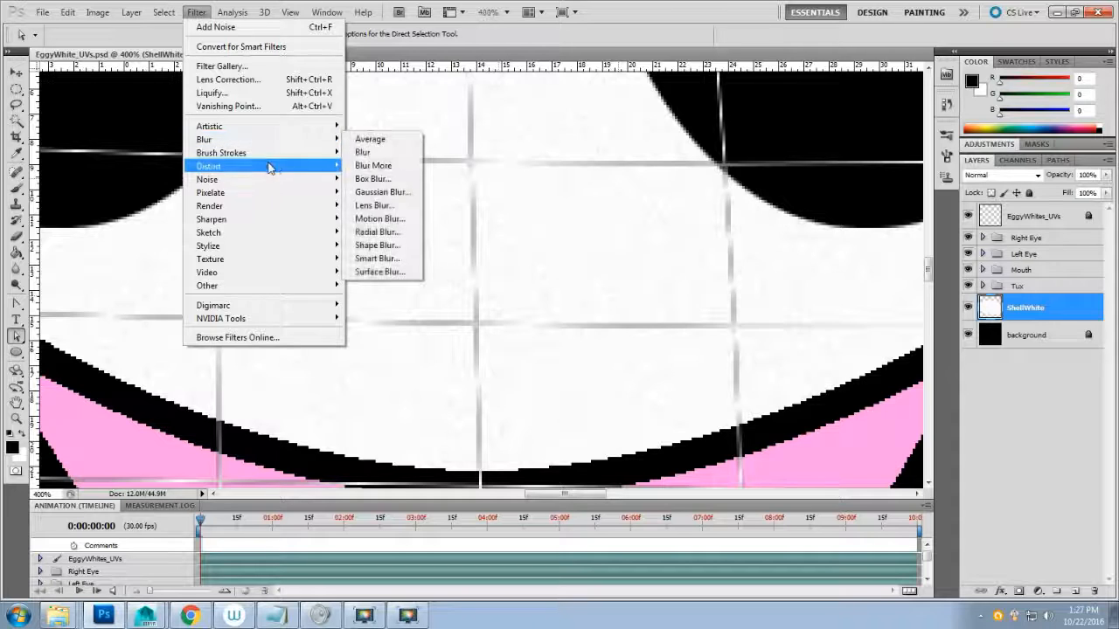
{"action": "mouse_move", "coordinate": [268, 179]}
{"action": "left_click", "coordinate": [381, 178]}
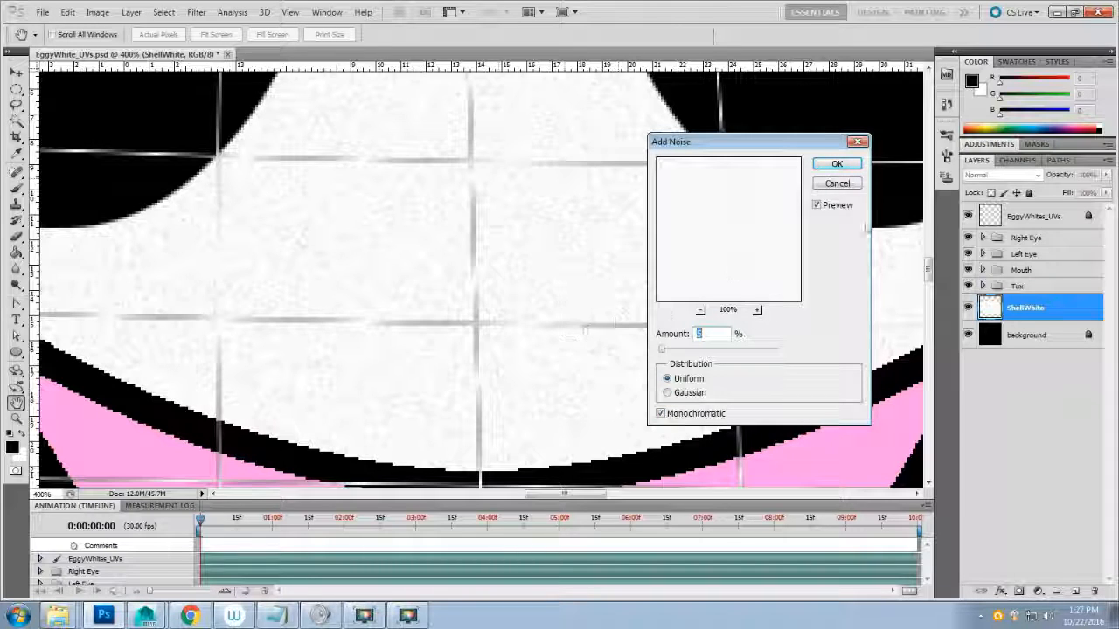
{"action": "left_click", "coordinate": [837, 164]}
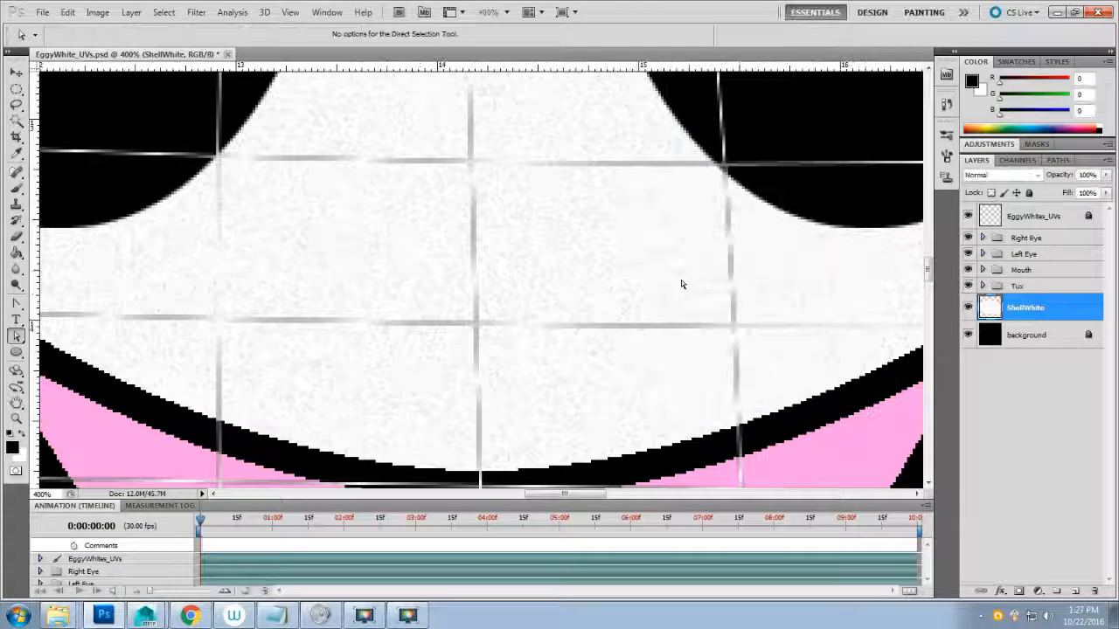
- Duplicate the ShellWhite layer directly above the original and rename the copy Shell Yellowing
{"action": "key", "text": "ctrl+minus"}
{"action": "key", "text": "ctrl+minus"}
{"action": "key", "text": "ctrl+minus"}
{"action": "key", "text": "ctrl+minus"}
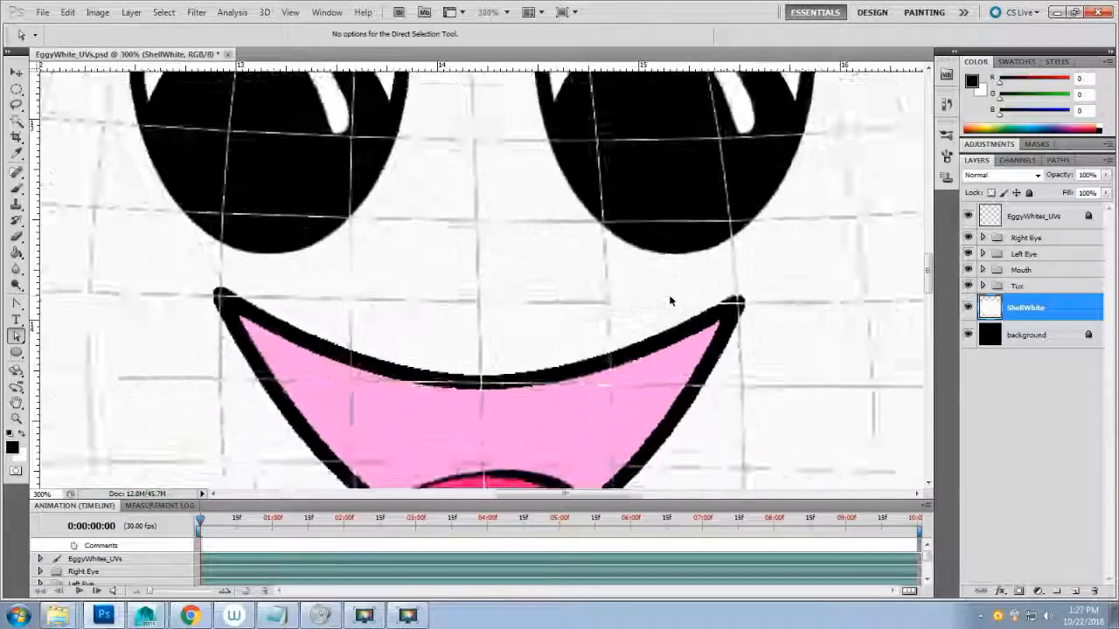
{"action": "key", "text": "ctrl+minus"}
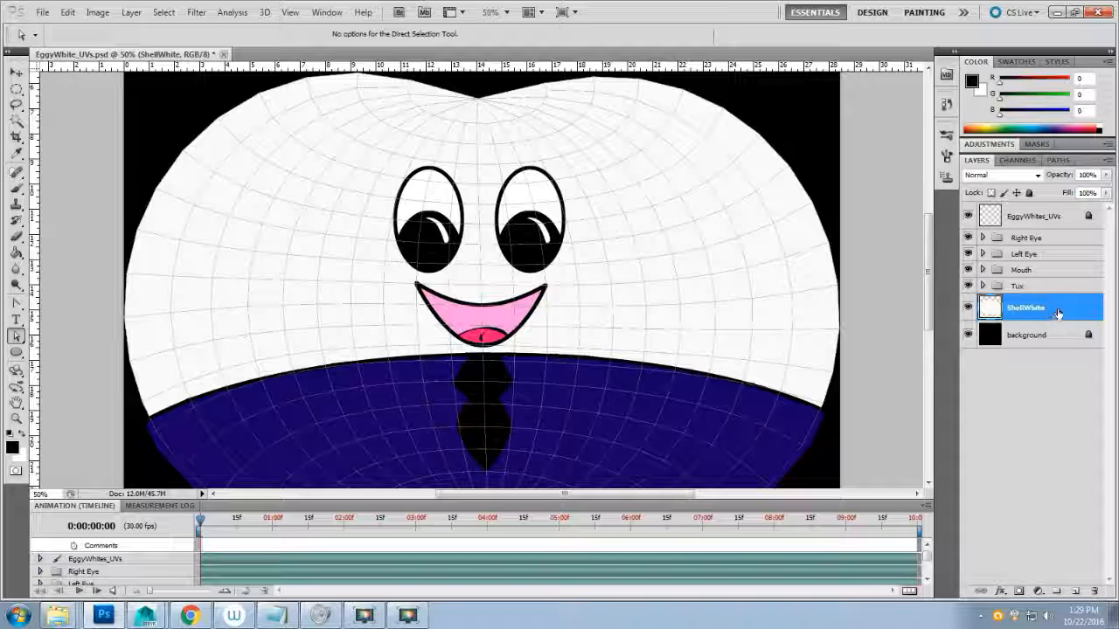
{"action": "left_click_drag", "start_coordinate": [1058, 310], "coordinate": [1063, 304]}
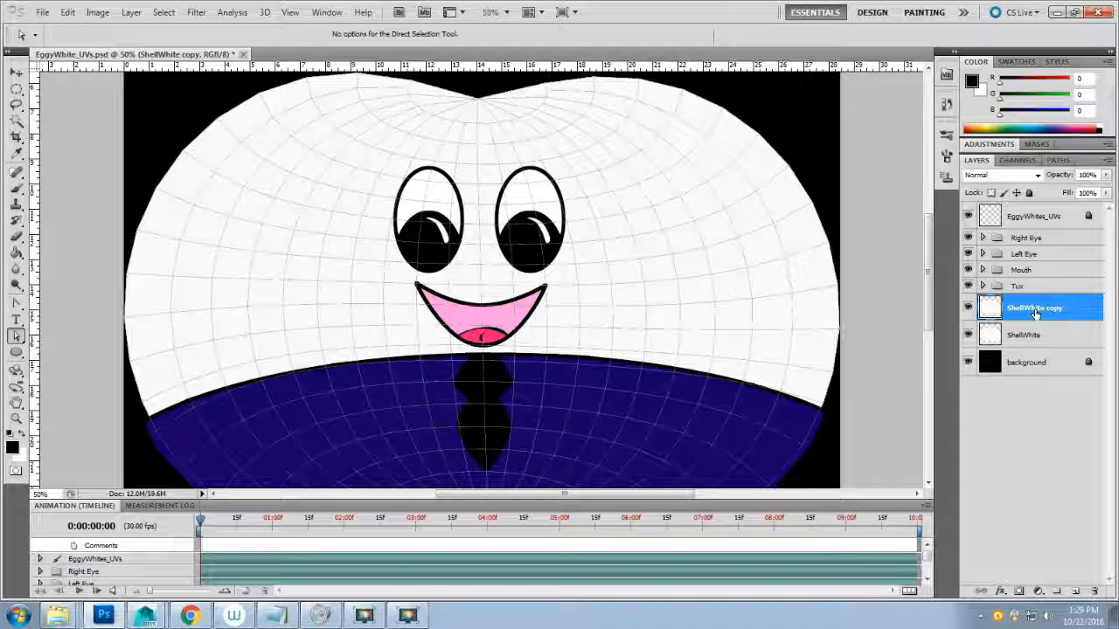
{"action": "double_click", "coordinate": [1035, 310]}
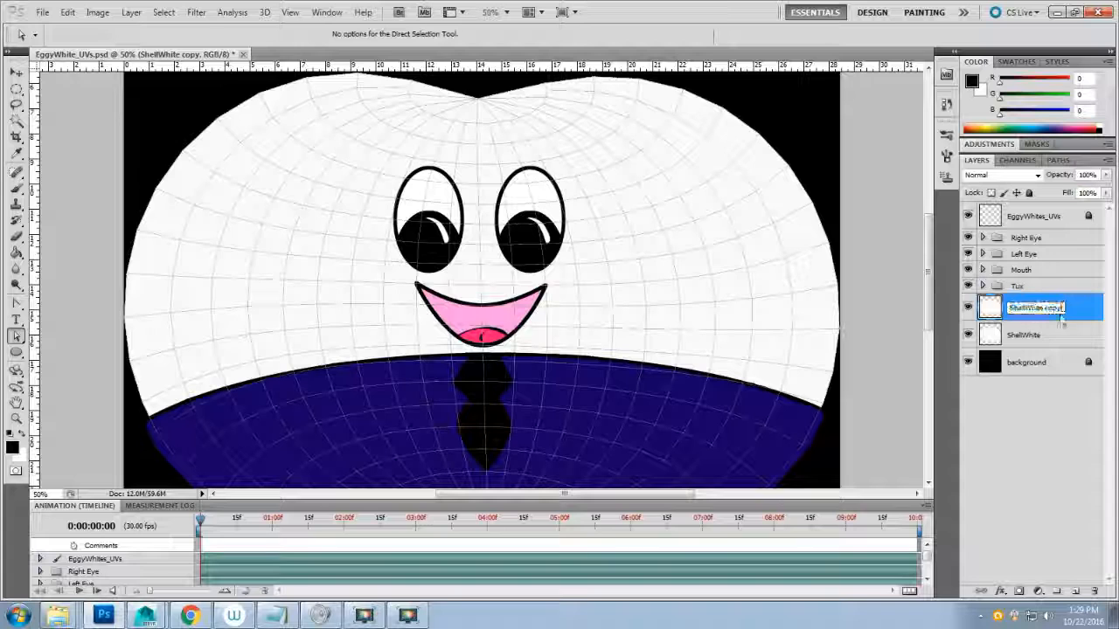
{"action": "type", "text": "ShellWhi"}
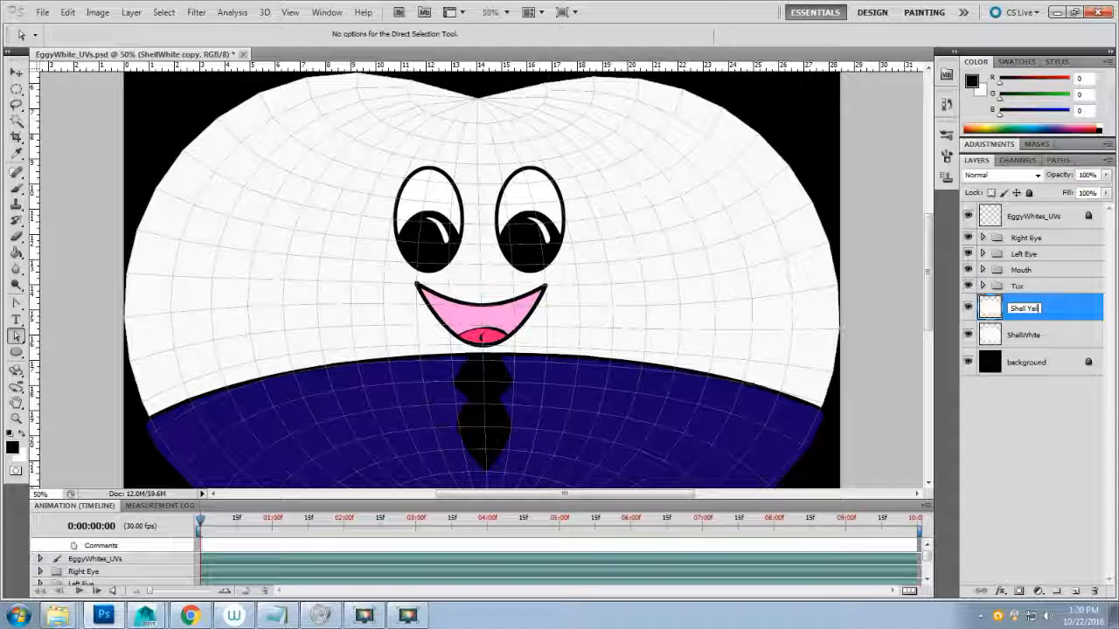
{"action": "key", "text": "Return"}
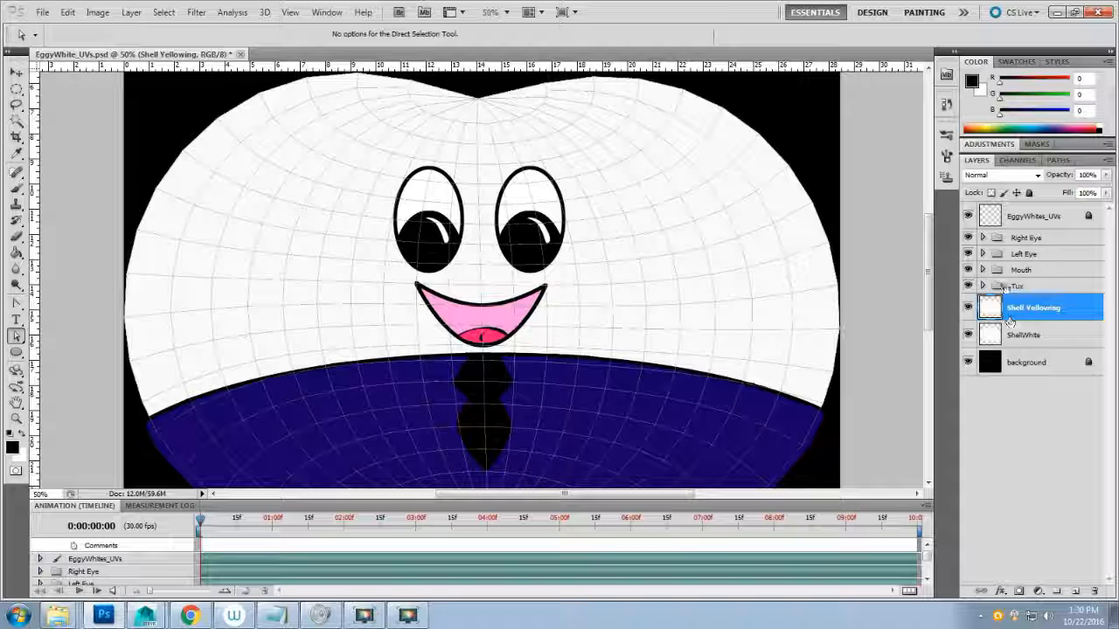
- Set the foreground color to a pale yellow with RGB values 255, 255, 212
{"action": "left_click_drag", "start_coordinate": [1000, 85], "coordinate": [1074, 83]}
{"action": "left_click_drag", "start_coordinate": [1001, 98], "coordinate": [1073, 97]}
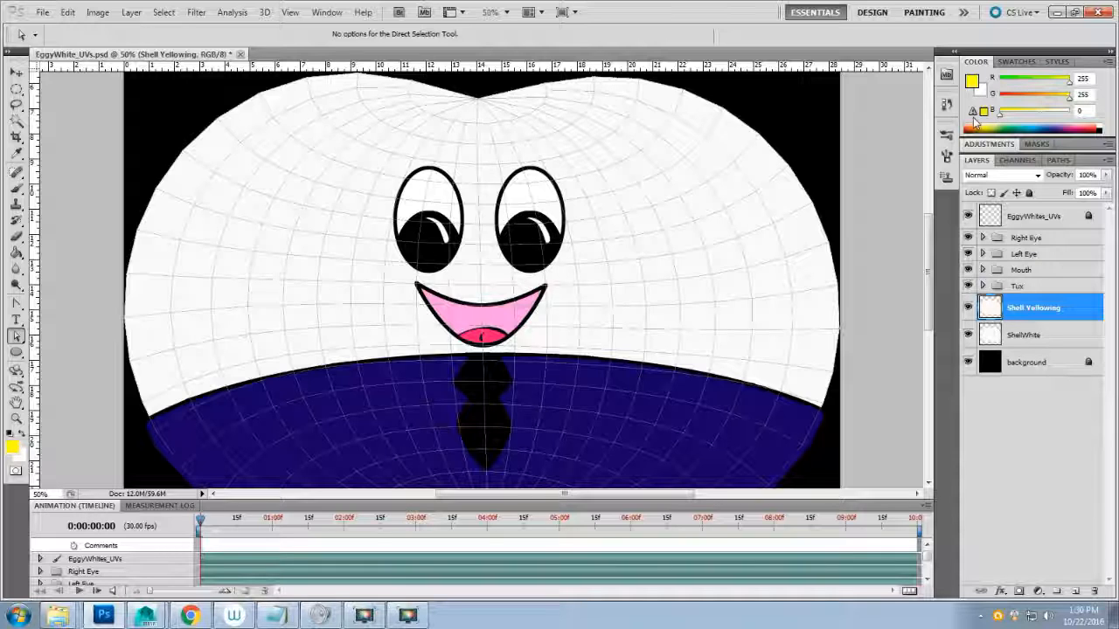
{"action": "left_click_drag", "start_coordinate": [1000, 113], "coordinate": [1047, 117]}
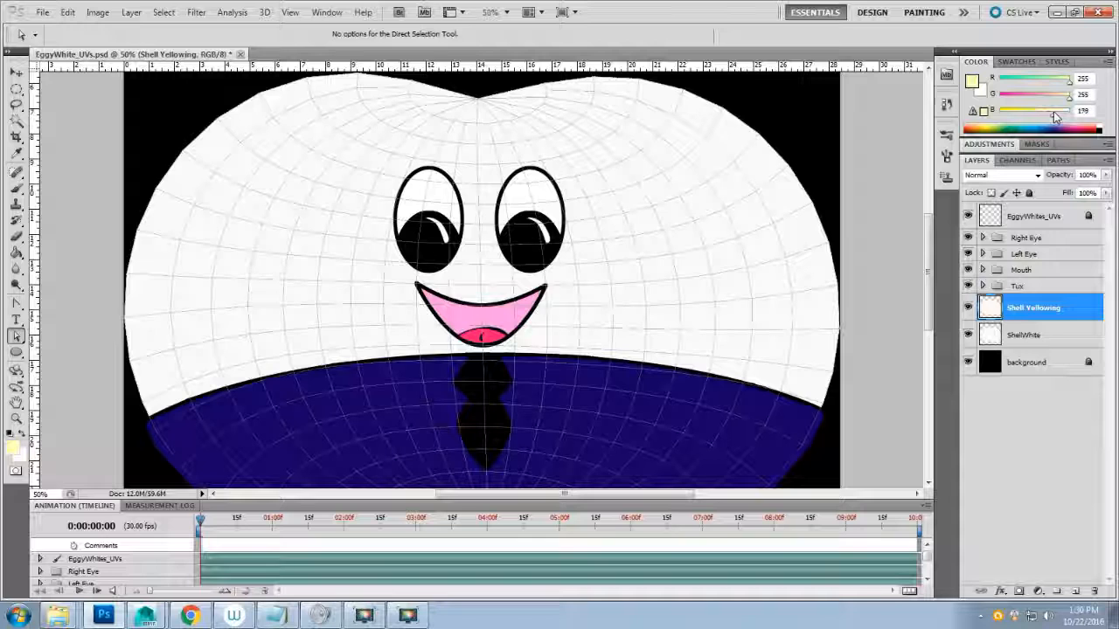
{"action": "left_click_drag", "start_coordinate": [1055, 117], "coordinate": [1062, 117]}
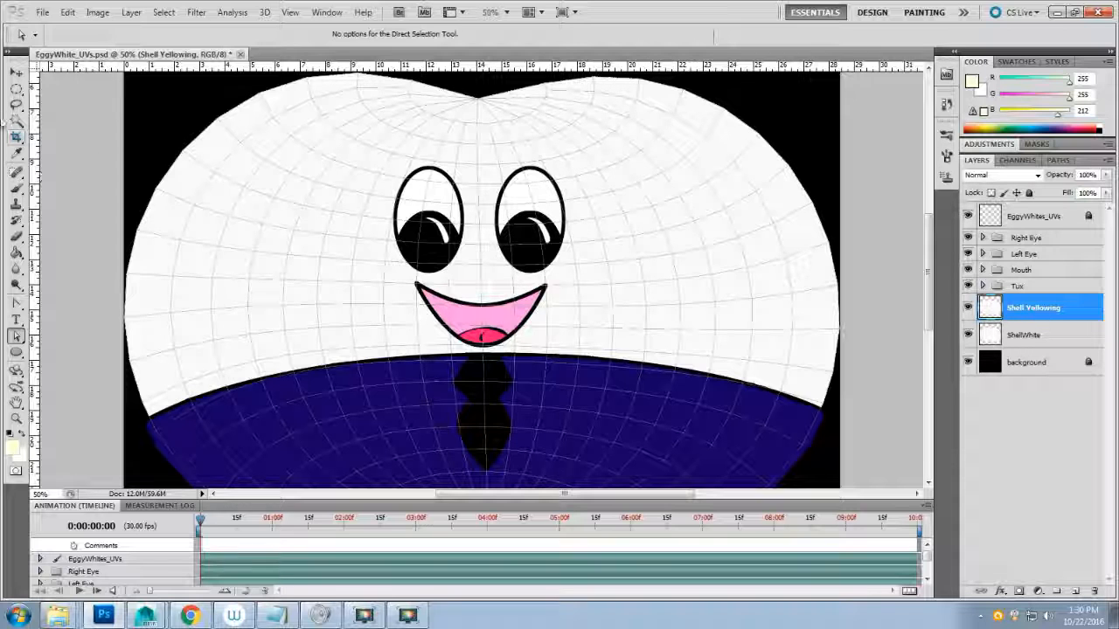
- Select the egg's shell area on the Shell Yellowing layer by magic-wanding the empty surroundings and inverting the selection
{"action": "left_click", "coordinate": [16, 120]}
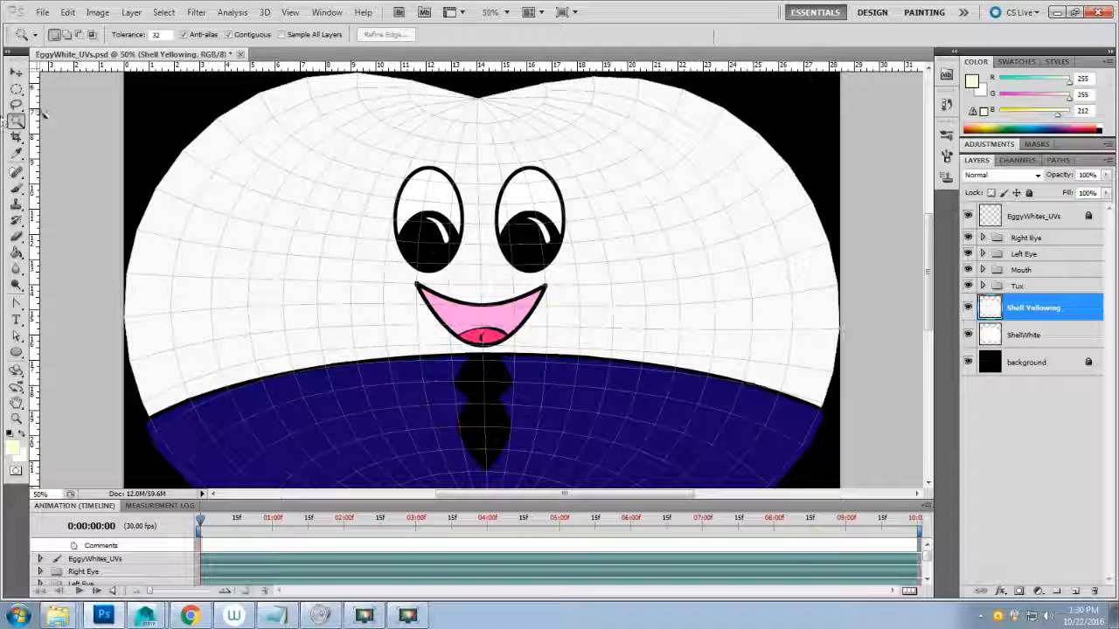
{"action": "left_click", "coordinate": [167, 108]}
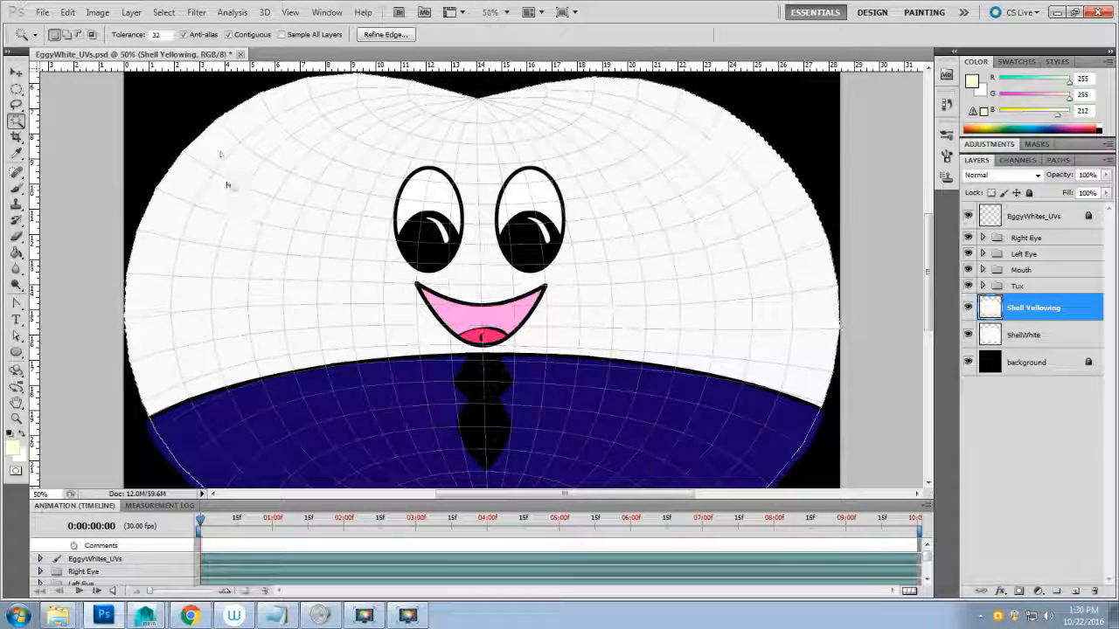
{"action": "left_click", "coordinate": [183, 129]}
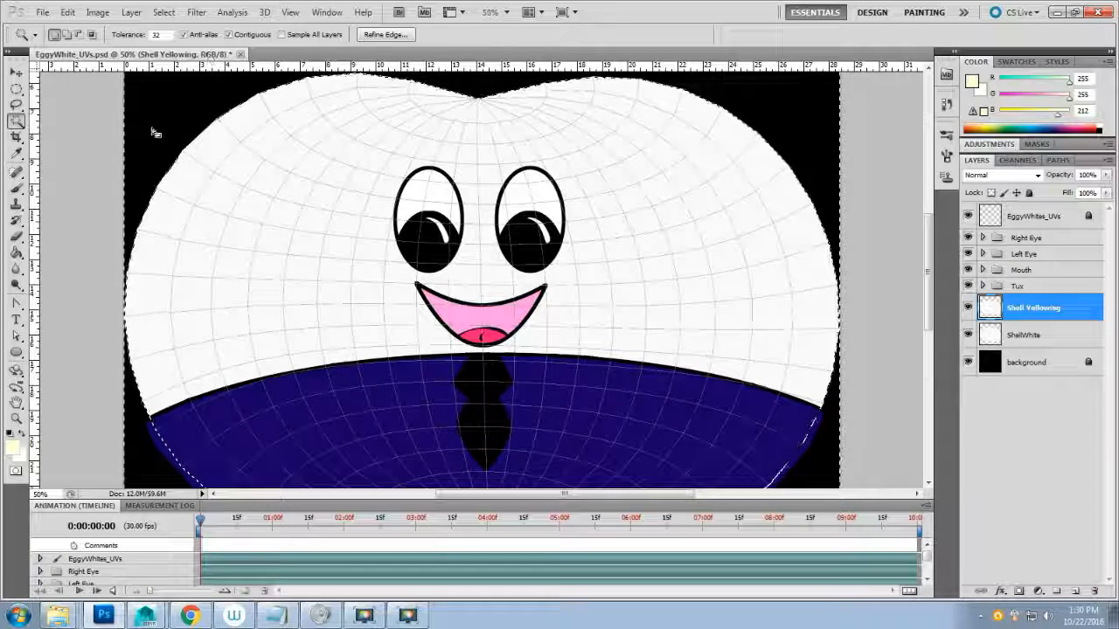
{"action": "left_click", "coordinate": [164, 12]}
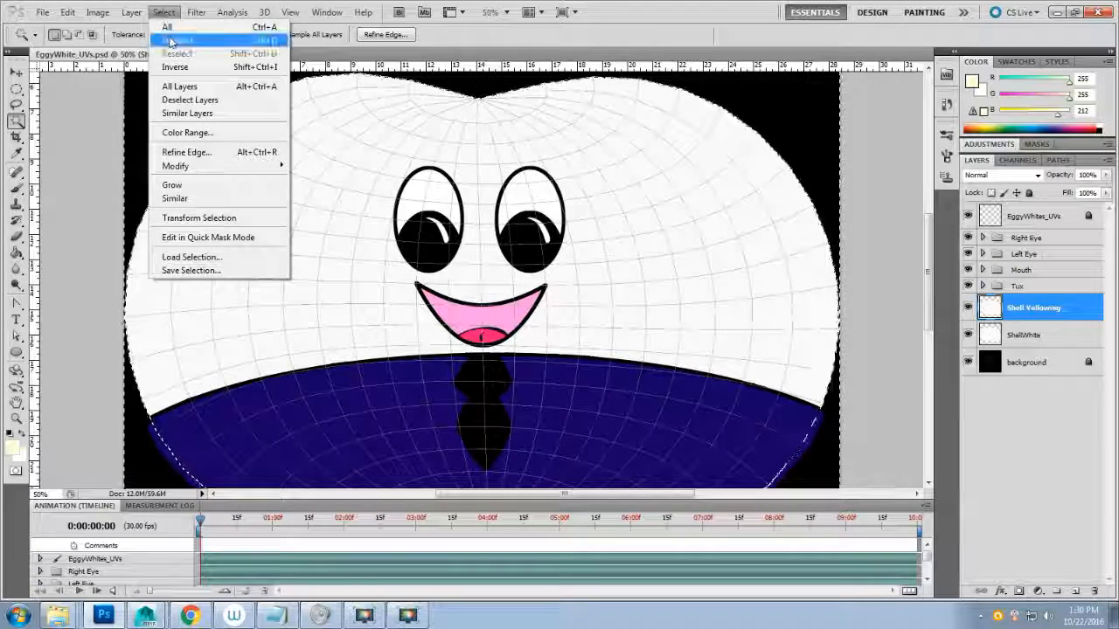
{"action": "left_click", "coordinate": [175, 66]}
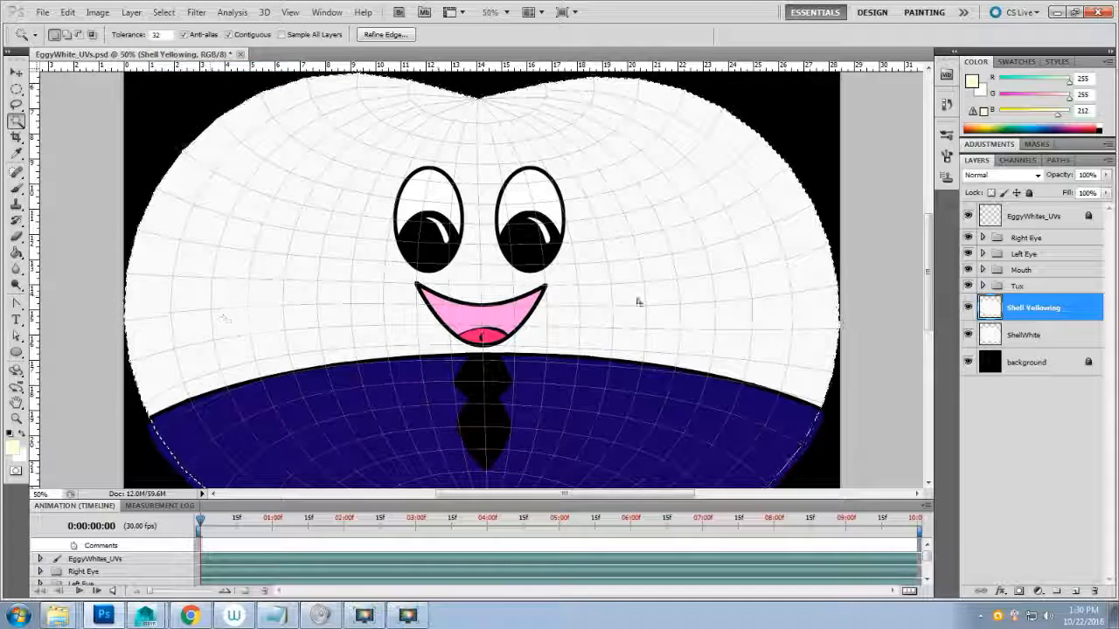
- Fill the selected shell area with the pale yellow foreground color using the Paint Bucket, and clear the selection
{"action": "left_click", "coordinate": [16, 253]}
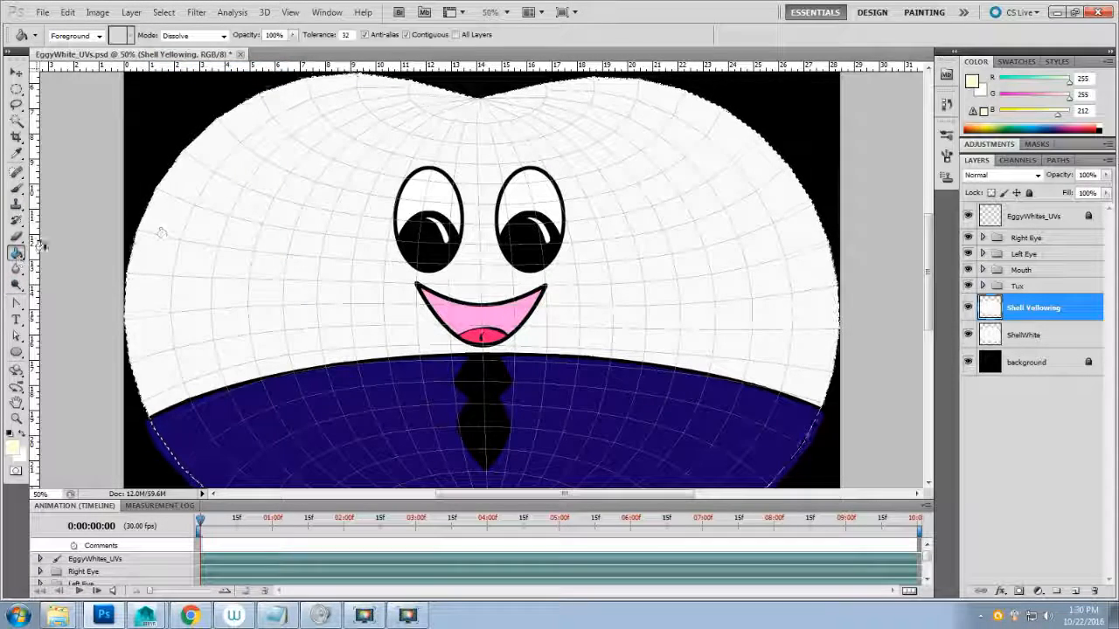
{"action": "left_click", "coordinate": [163, 236]}
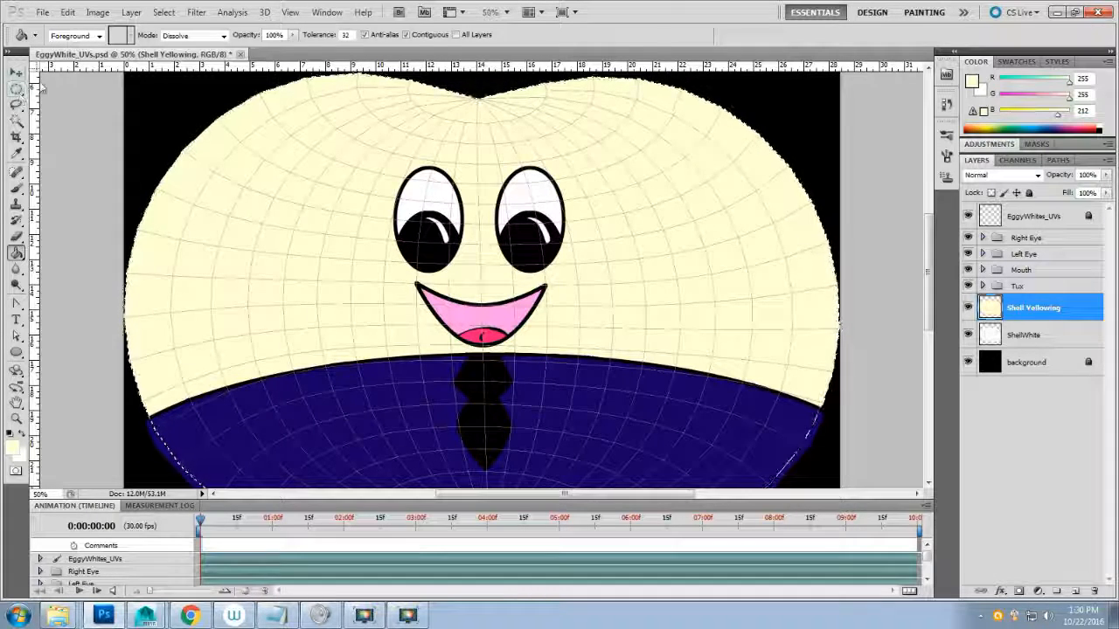
{"action": "key", "text": "ctrl+d"}
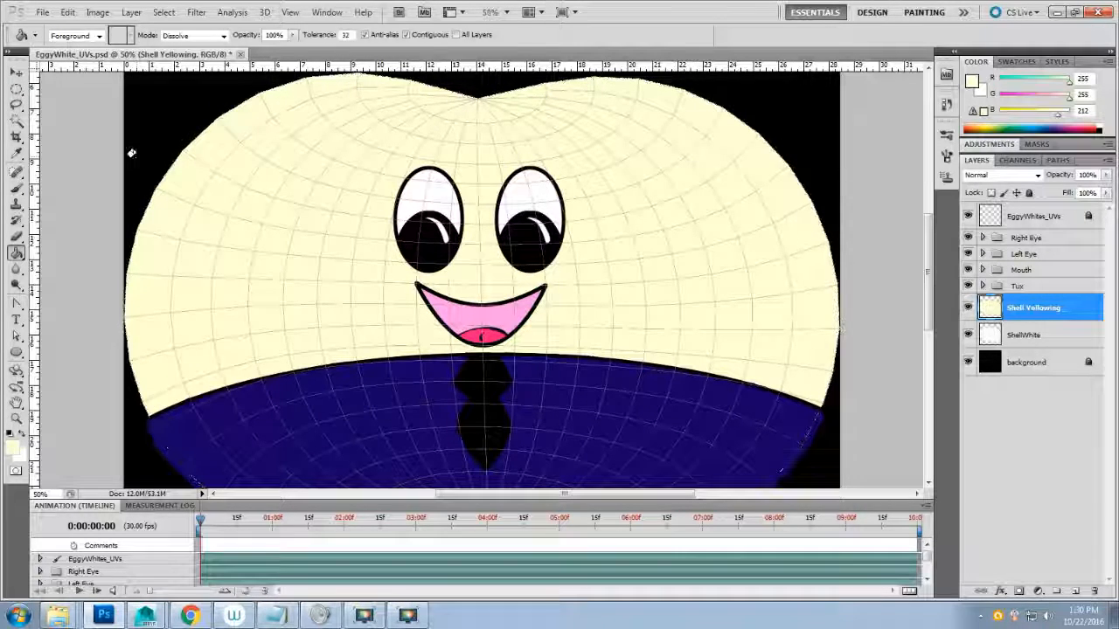
- Preview different blend modes on the Shell Yellowing layer and settle on Lighter Color
{"action": "left_click", "coordinate": [16, 73]}
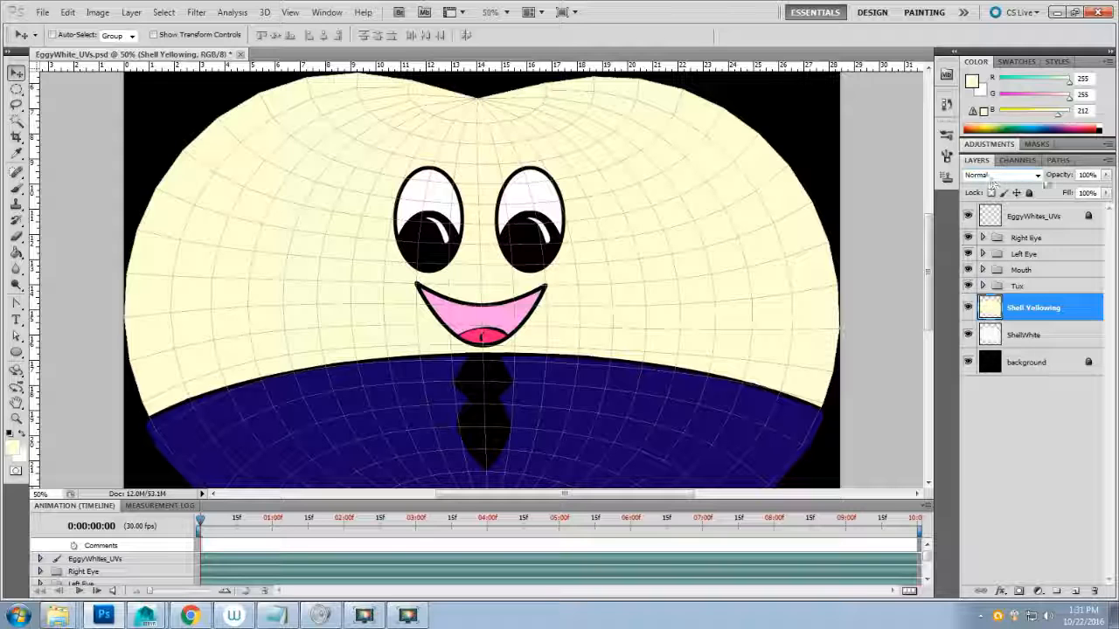
{"action": "left_click", "coordinate": [1038, 176]}
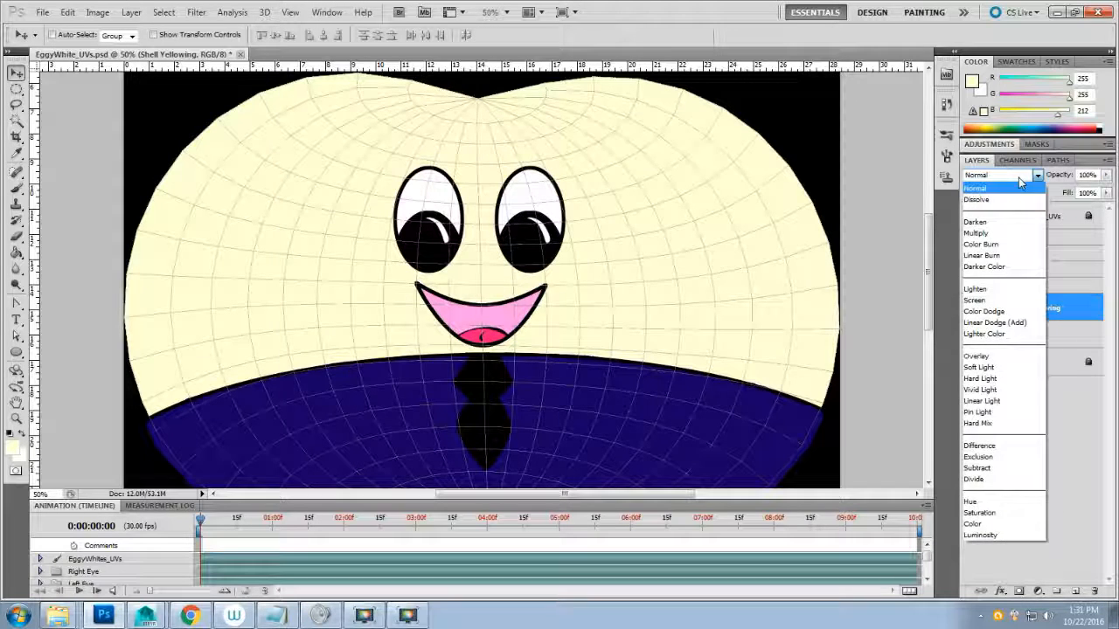
{"action": "left_click", "coordinate": [1020, 181]}
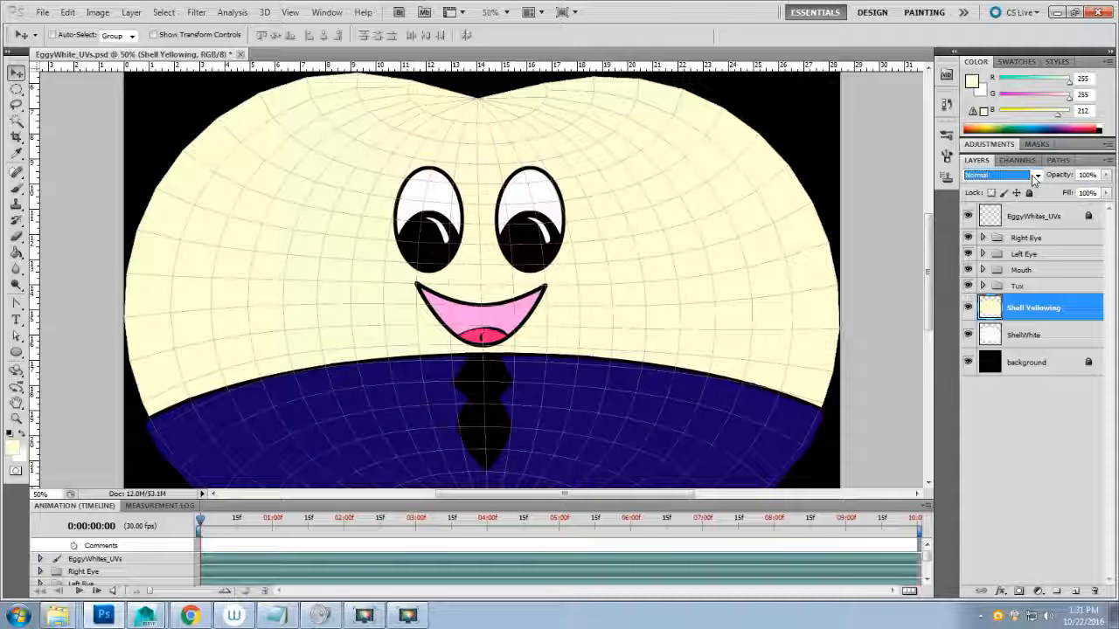
{"action": "left_click", "coordinate": [1034, 177]}
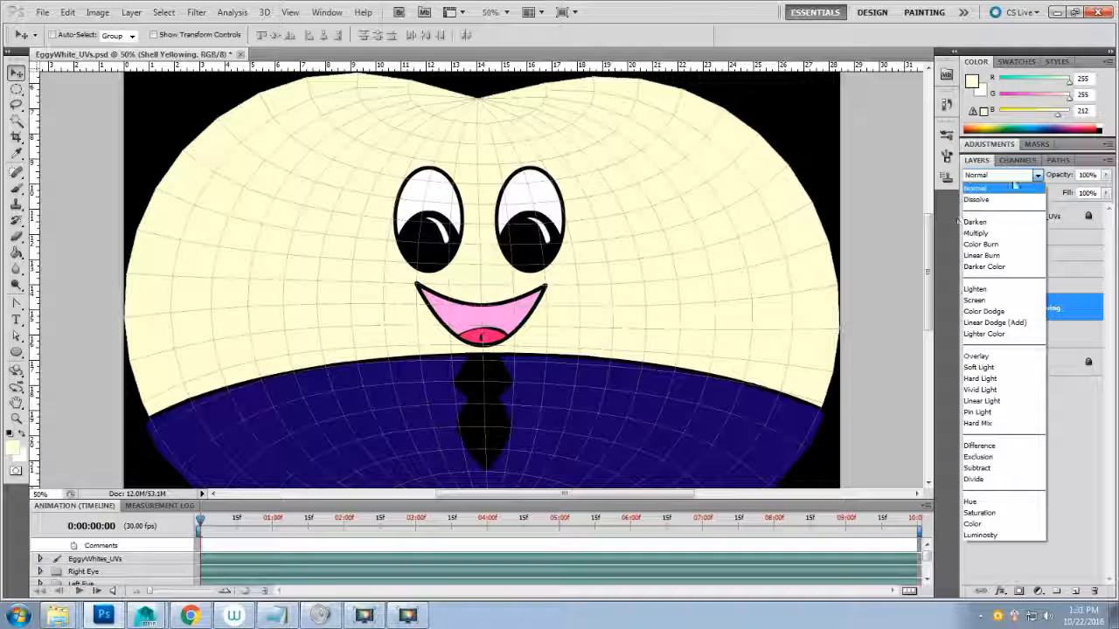
{"action": "left_click", "coordinate": [1014, 188]}
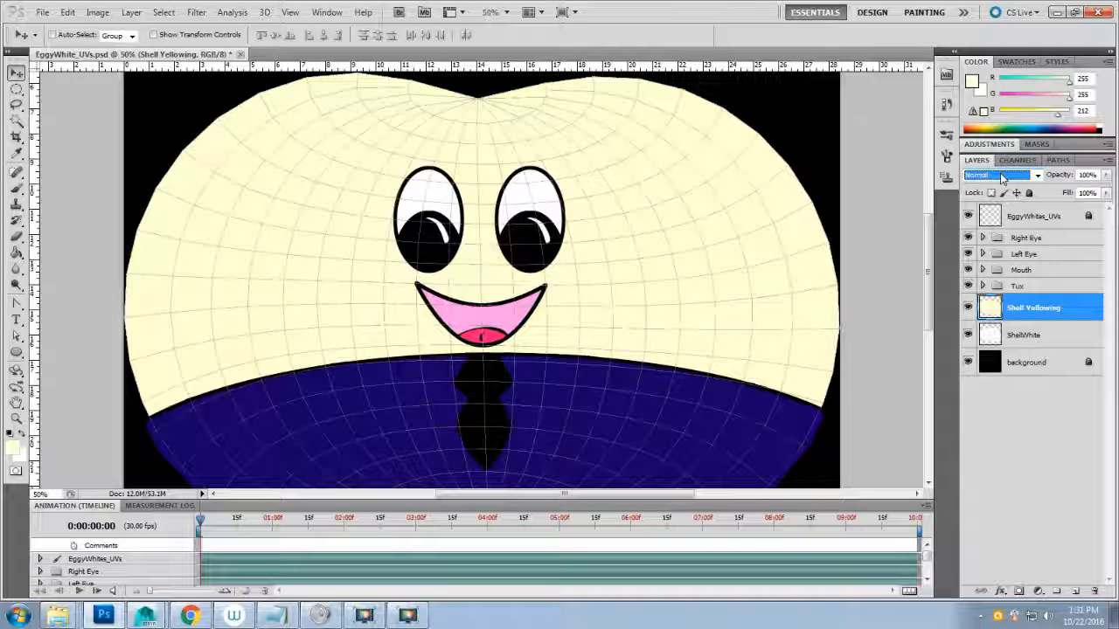
{"action": "key", "text": "Down"}
{"action": "key", "text": "Down"}
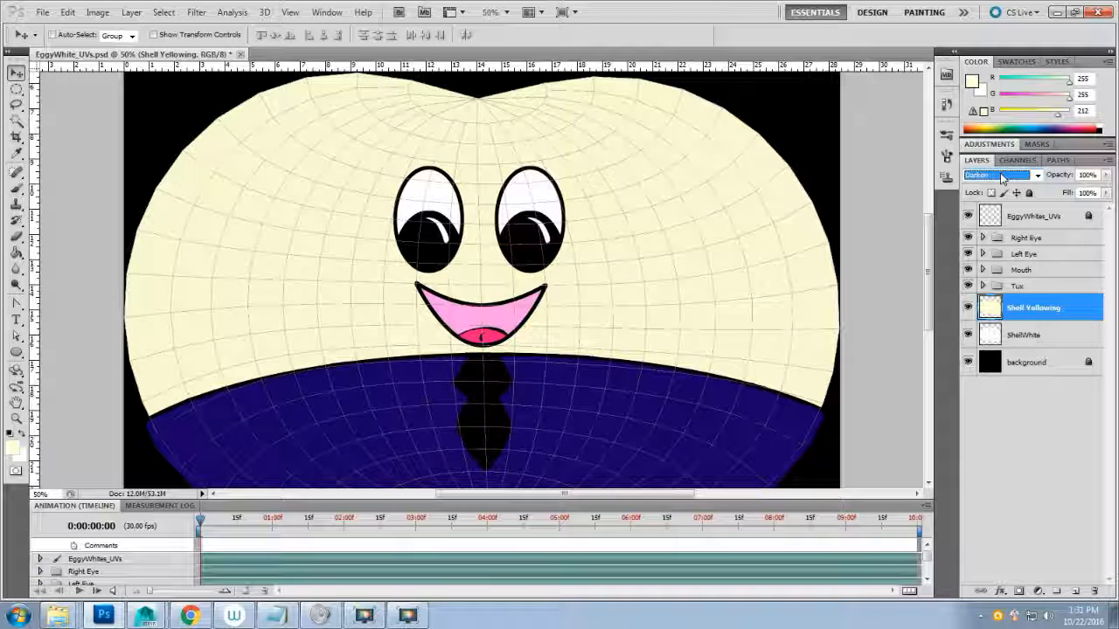
{"action": "key", "text": "Down"}
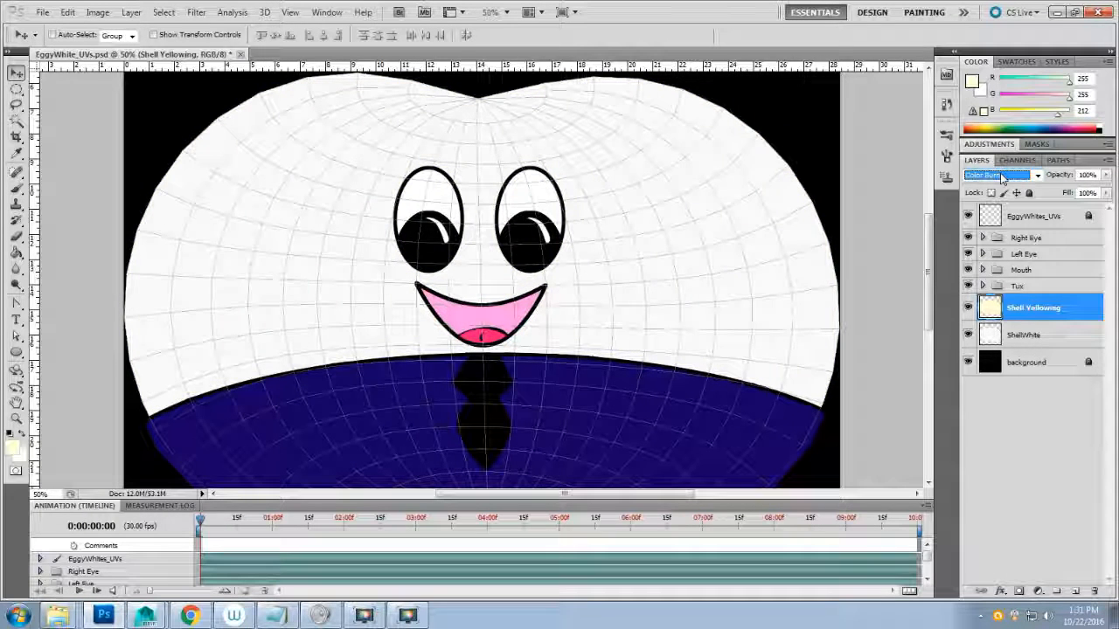
{"action": "key", "text": "Up"}
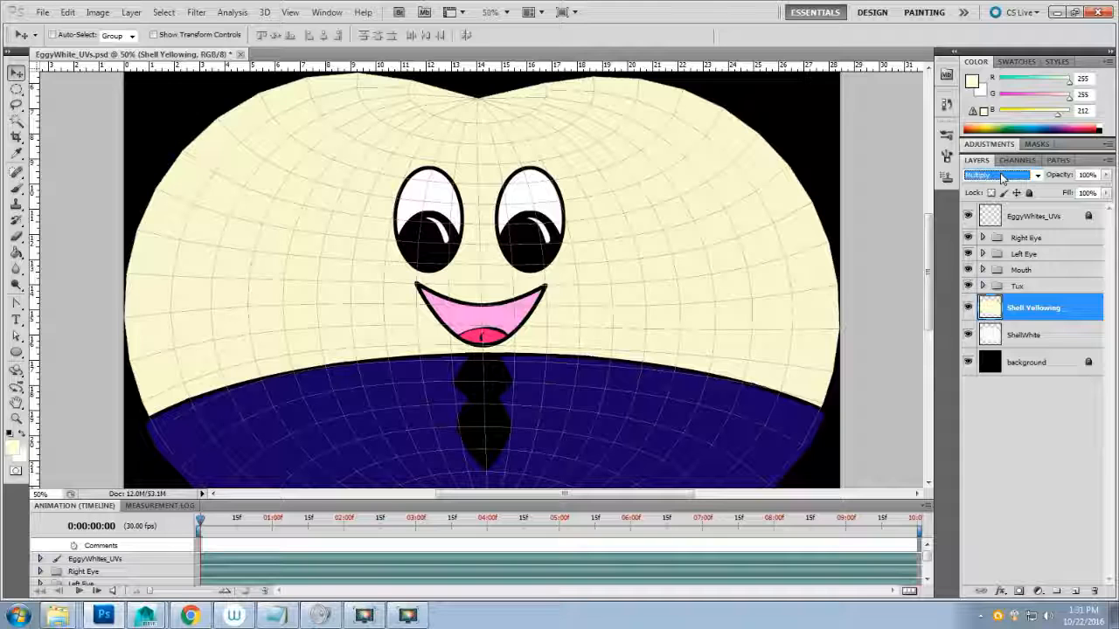
{"action": "key", "text": "Down"}
{"action": "key", "text": "Down"}
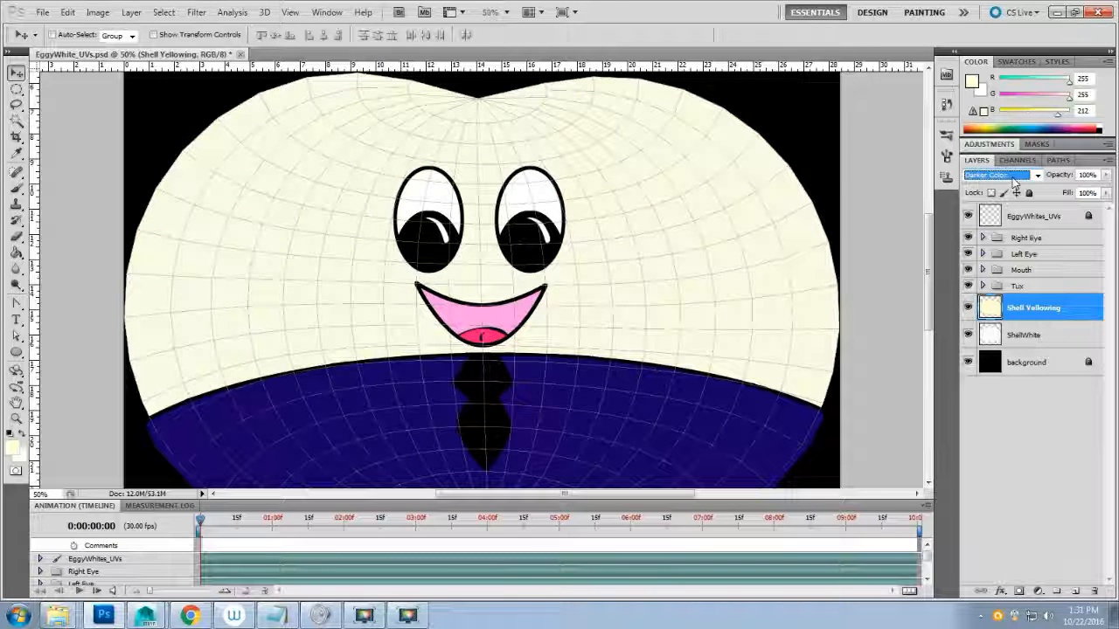
{"action": "key", "text": "Down"}
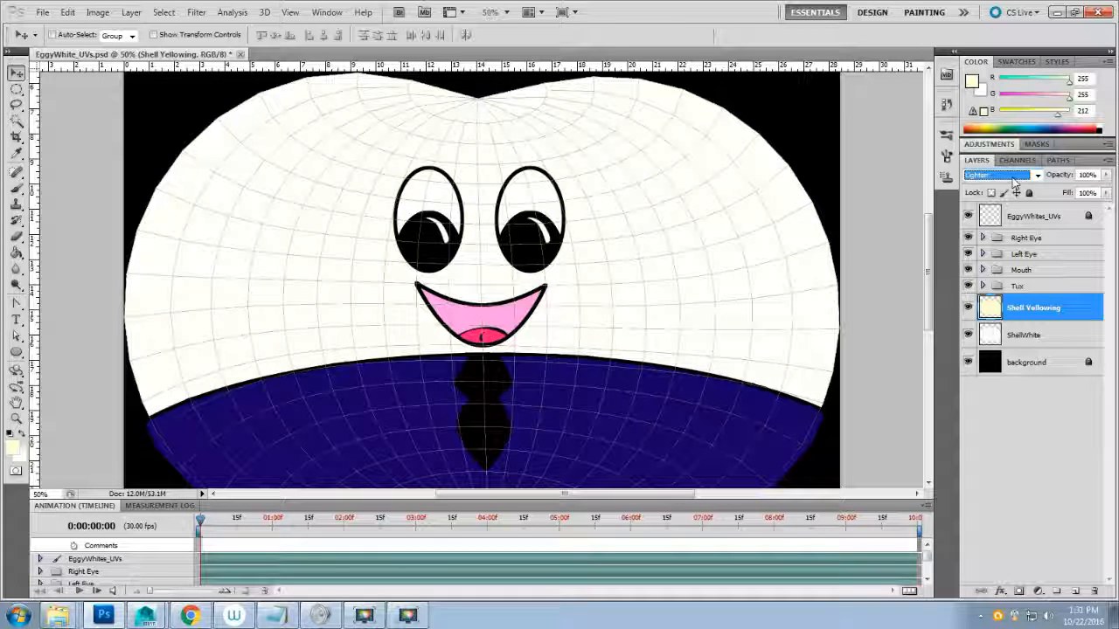
{"action": "key", "text": "Down"}
{"action": "key", "text": "Down"}
{"action": "key", "text": "Down"}
{"action": "key", "text": "Down"}
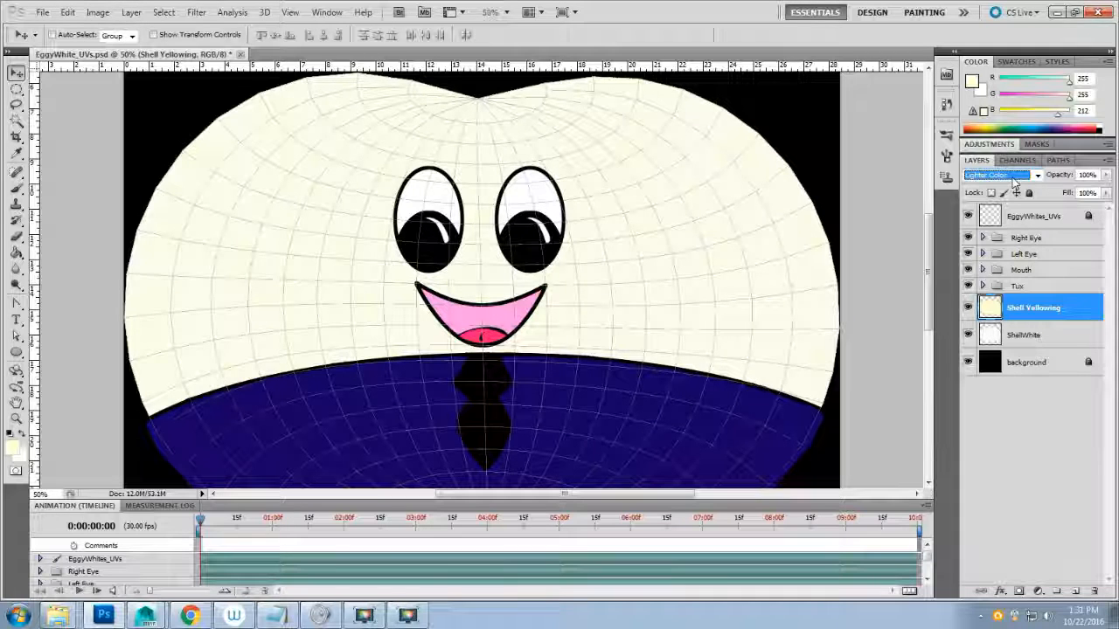
{"action": "key", "text": "Down"}
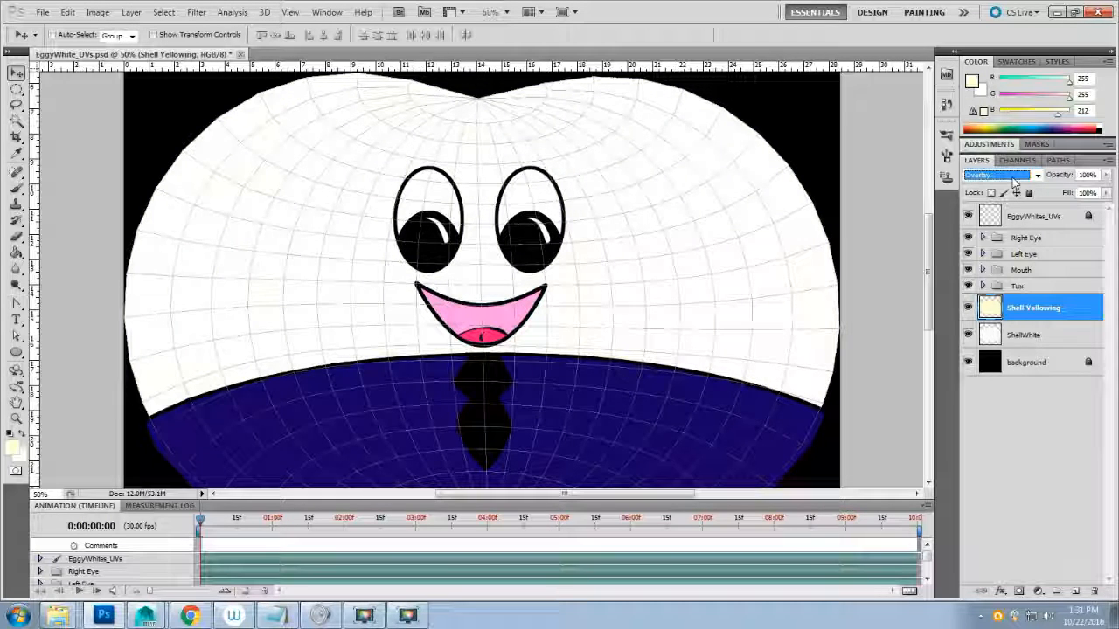
{"action": "key", "text": "Down"}
{"action": "key", "text": "Down"}
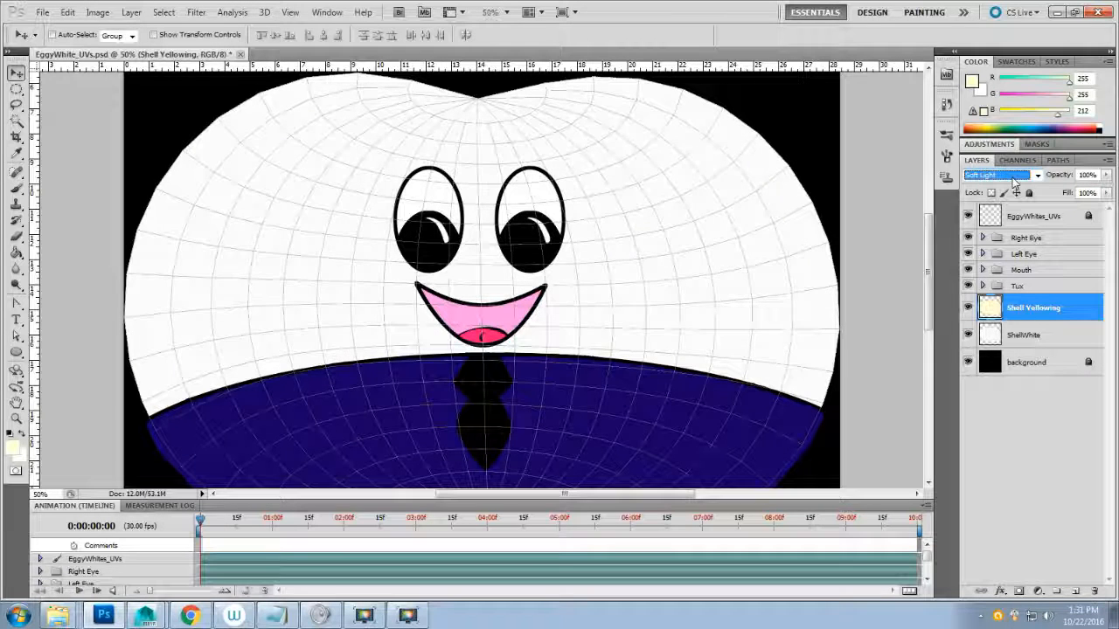
{"action": "key", "text": "Down"}
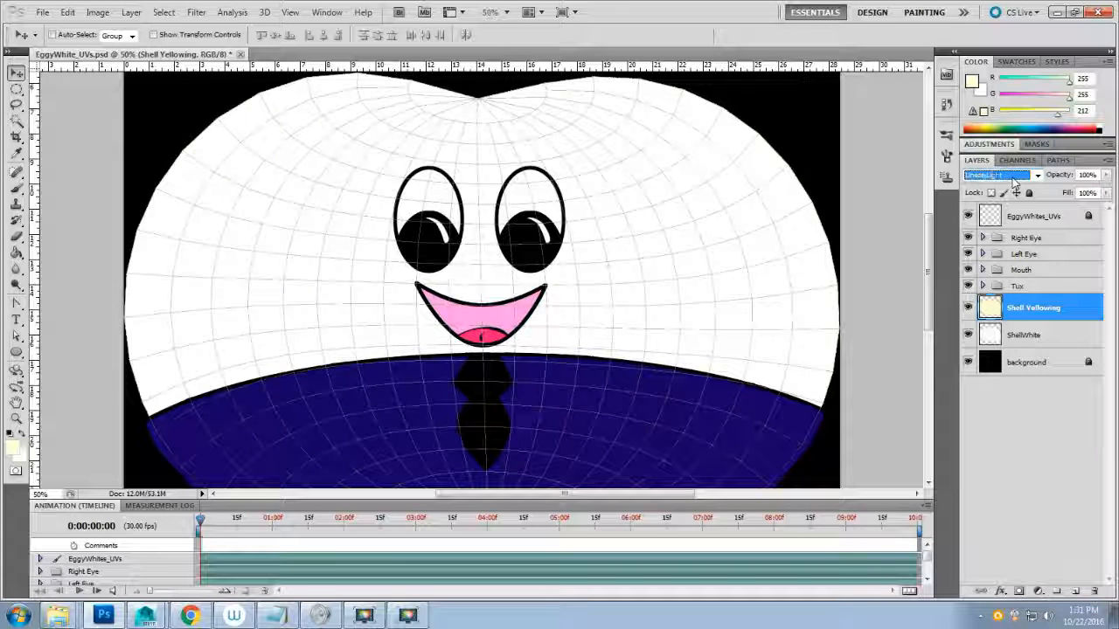
{"action": "key", "text": "Down"}
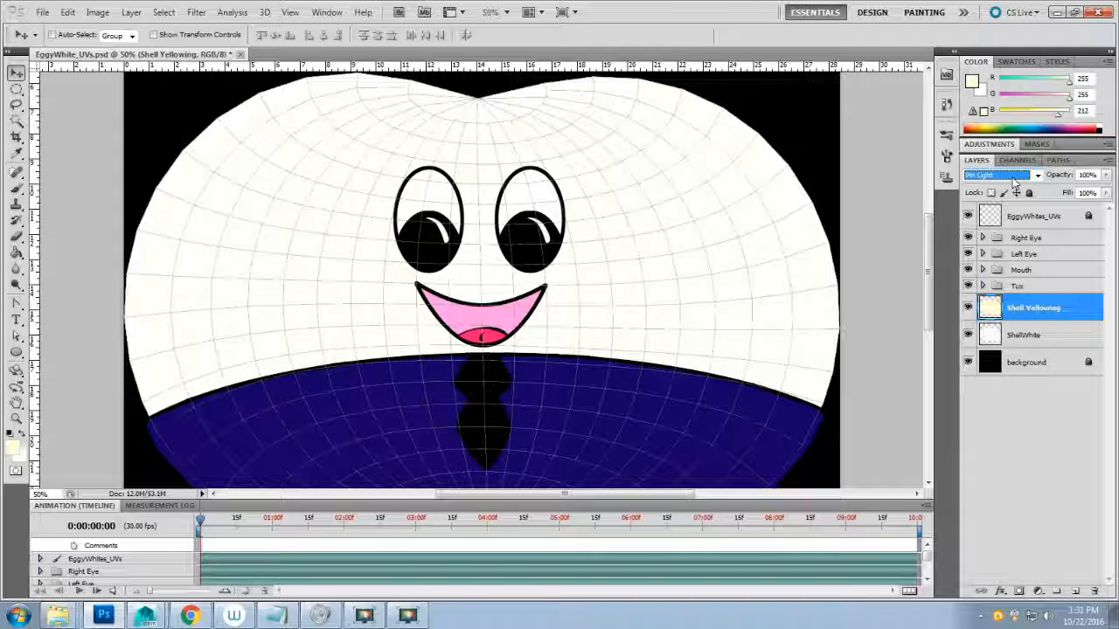
{"action": "key", "text": "Down"}
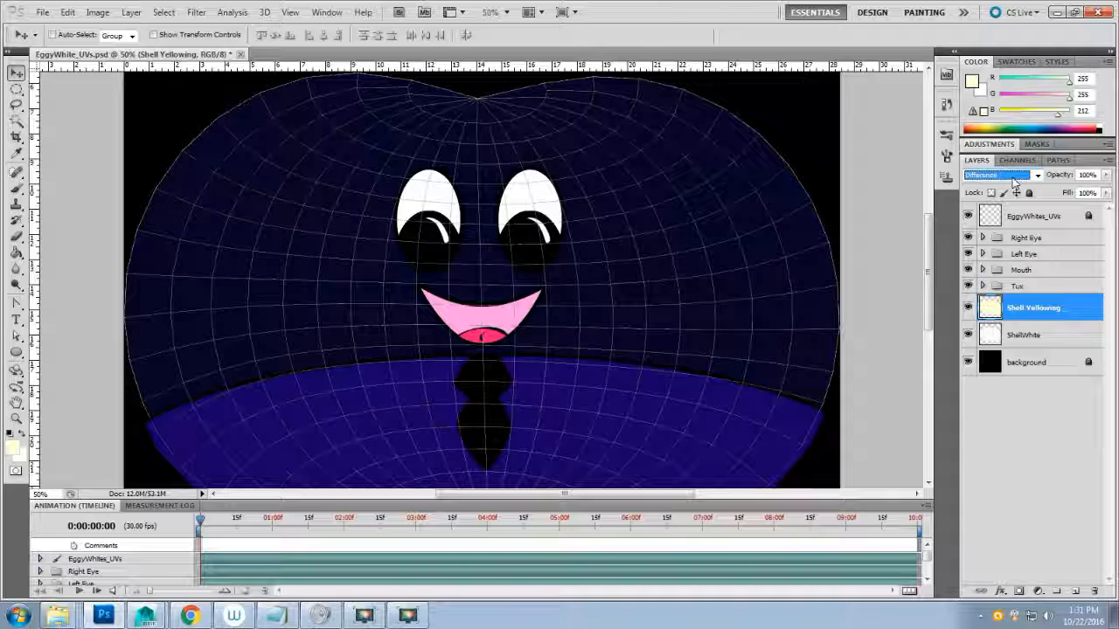
{"action": "key", "text": "Down"}
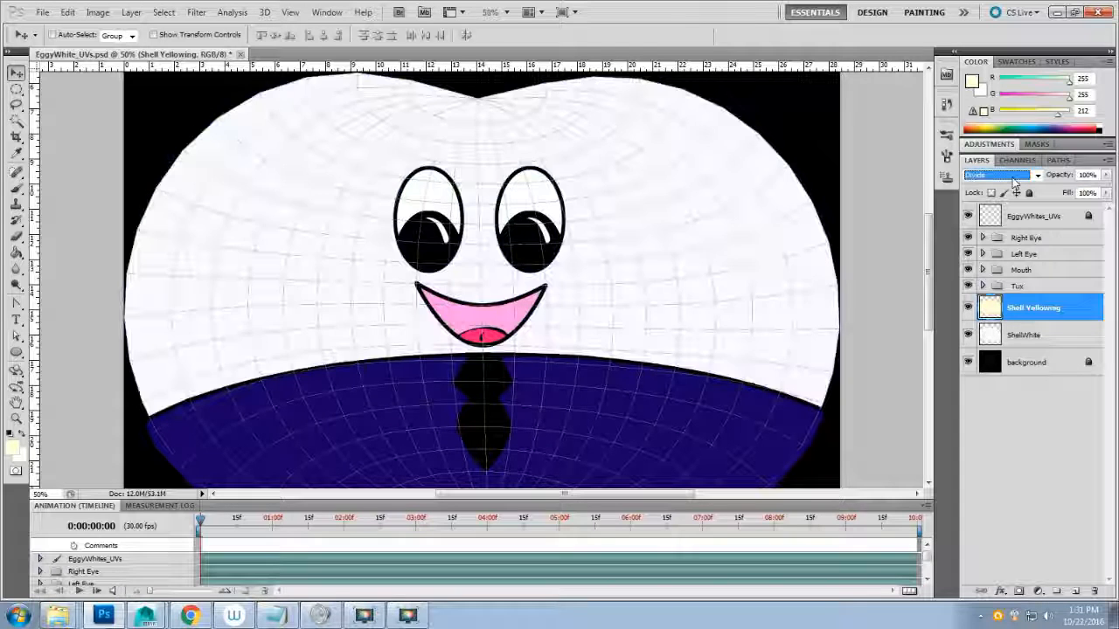
{"action": "key", "text": "Down"}
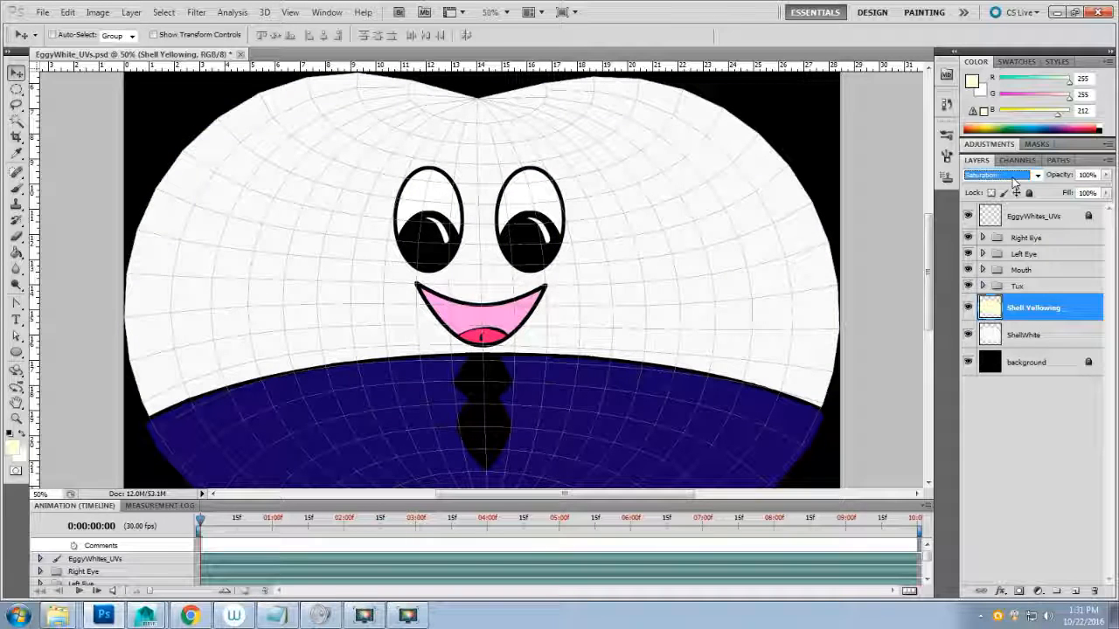
{"action": "key", "text": "Up"}
{"action": "key", "text": "Up"}
{"action": "key", "text": "Up"}
{"action": "key", "text": "Up"}
{"action": "key", "text": "Up"}
{"action": "key", "text": "Up"}
{"action": "key", "text": "Up"}
{"action": "key", "text": "Up"}
{"action": "key", "text": "Up"}
{"action": "key", "text": "Up"}
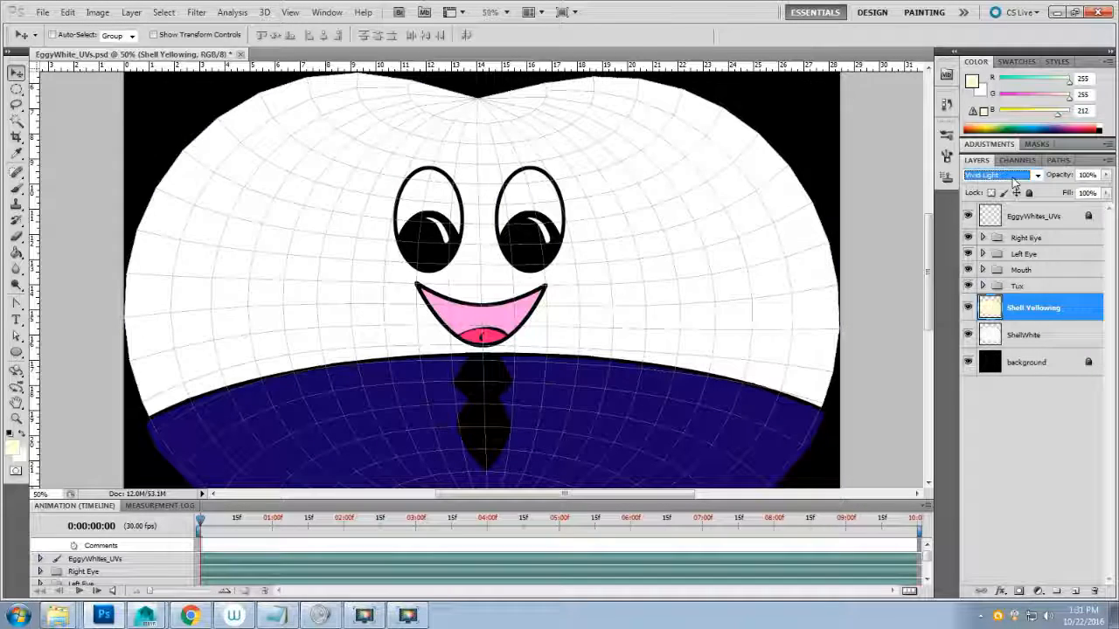
{"action": "key", "text": "Up"}
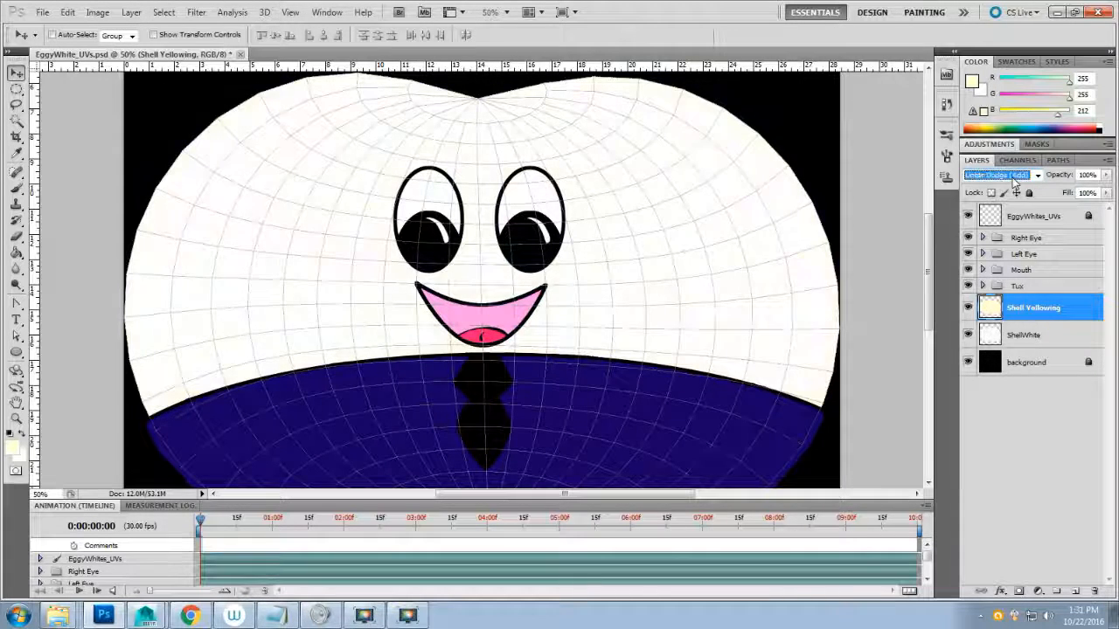
{"action": "key", "text": "Down"}
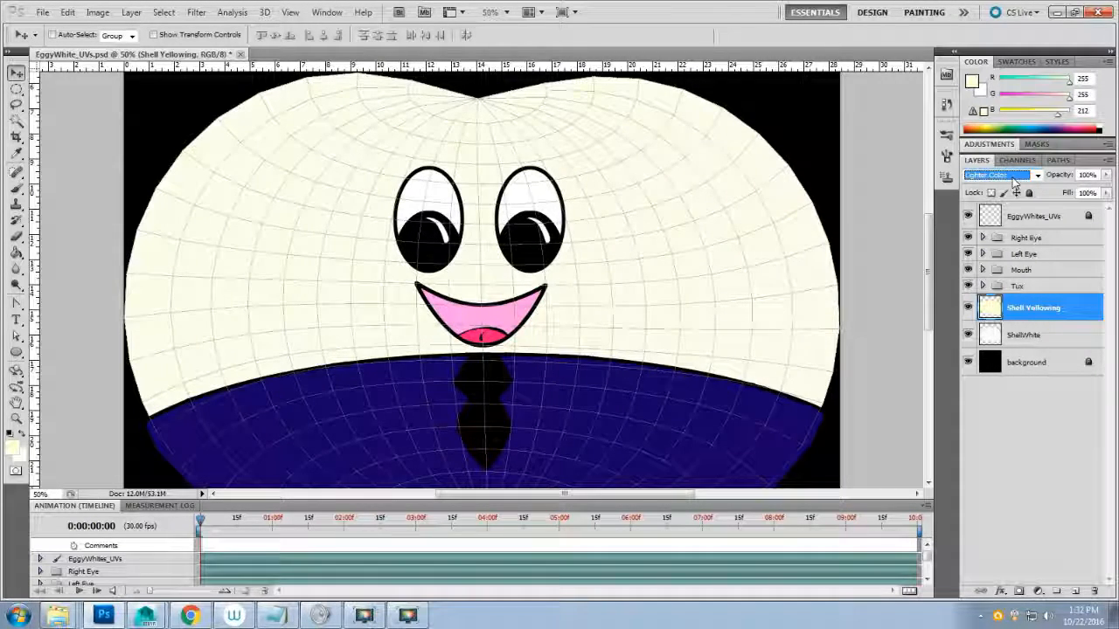
- Set the Shell Yellowing layer's opacity to 85%
{"action": "left_click", "coordinate": [1106, 176]}
{"action": "left_click", "coordinate": [1075, 175]}
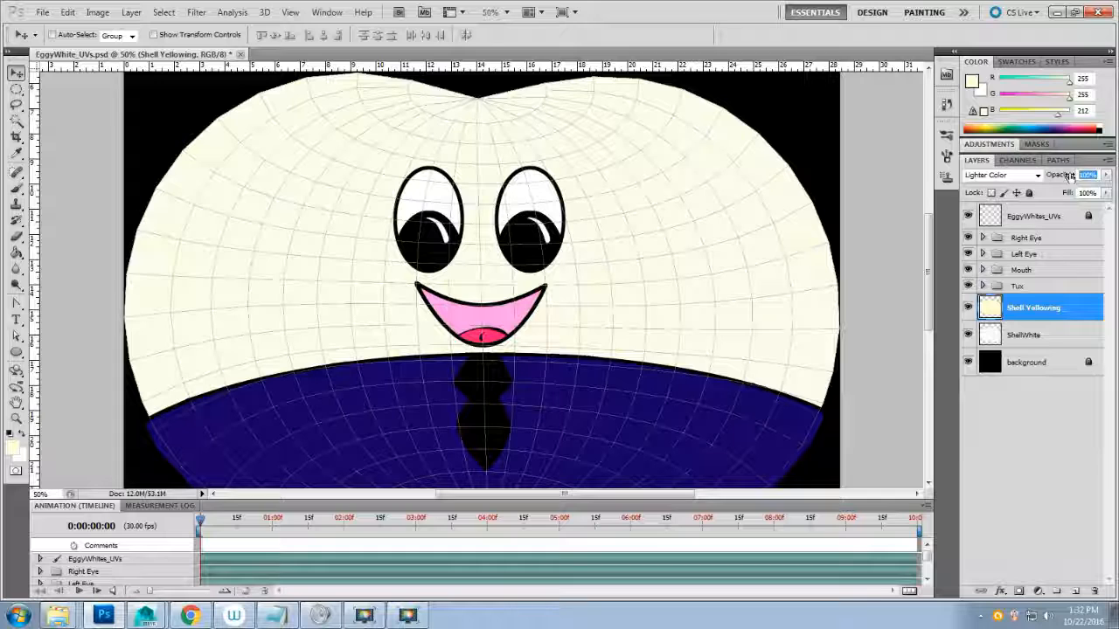
{"action": "type", "text": "85"}
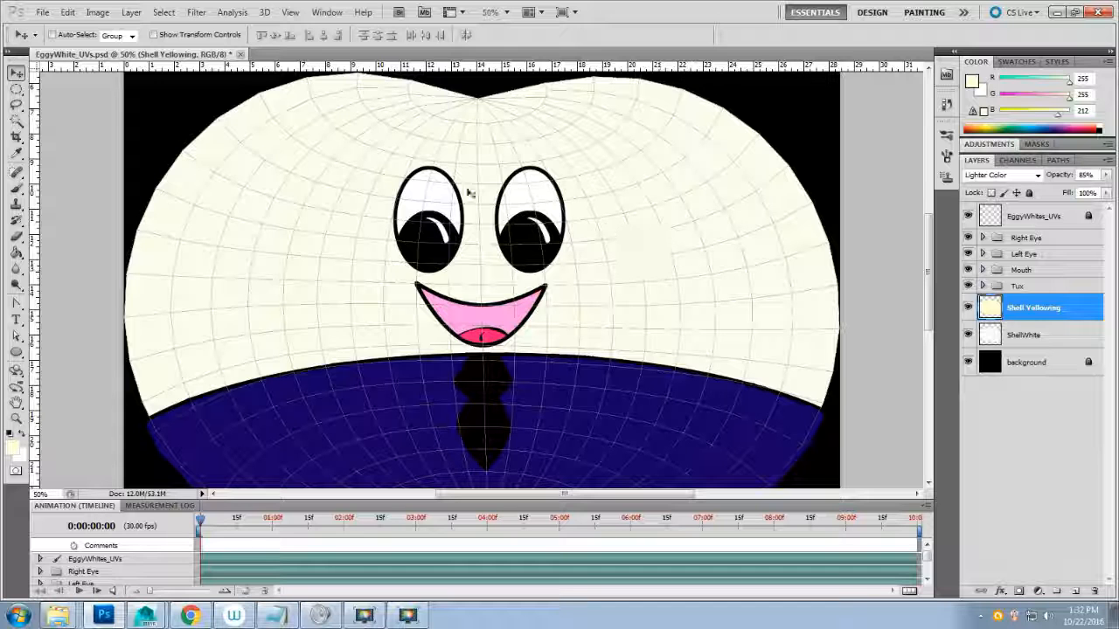
- Save the document, hide the EggyWhites_UVs wireframe layer, and save the texture again without the UV lines
{"action": "key", "text": "ctrl+minus"}
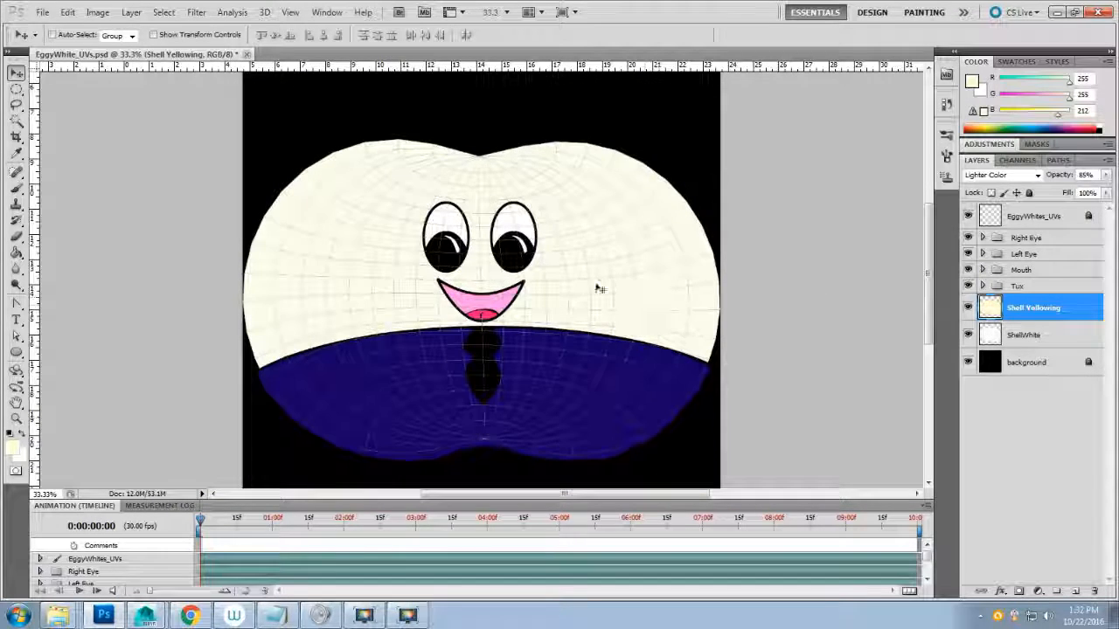
{"action": "left_click", "coordinate": [42, 12]}
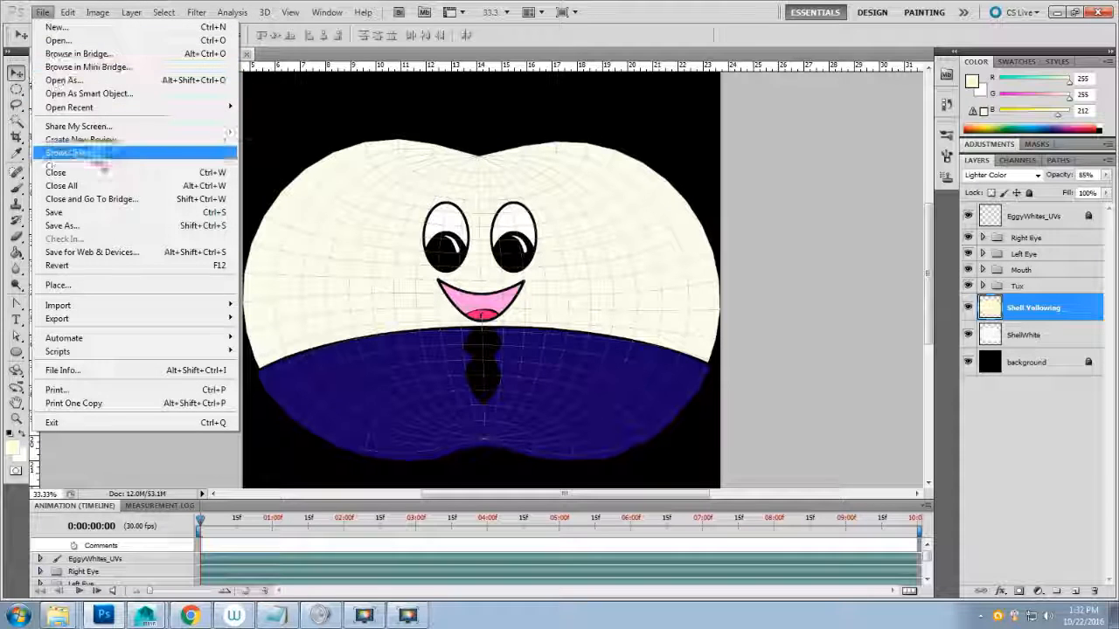
{"action": "left_click", "coordinate": [114, 212]}
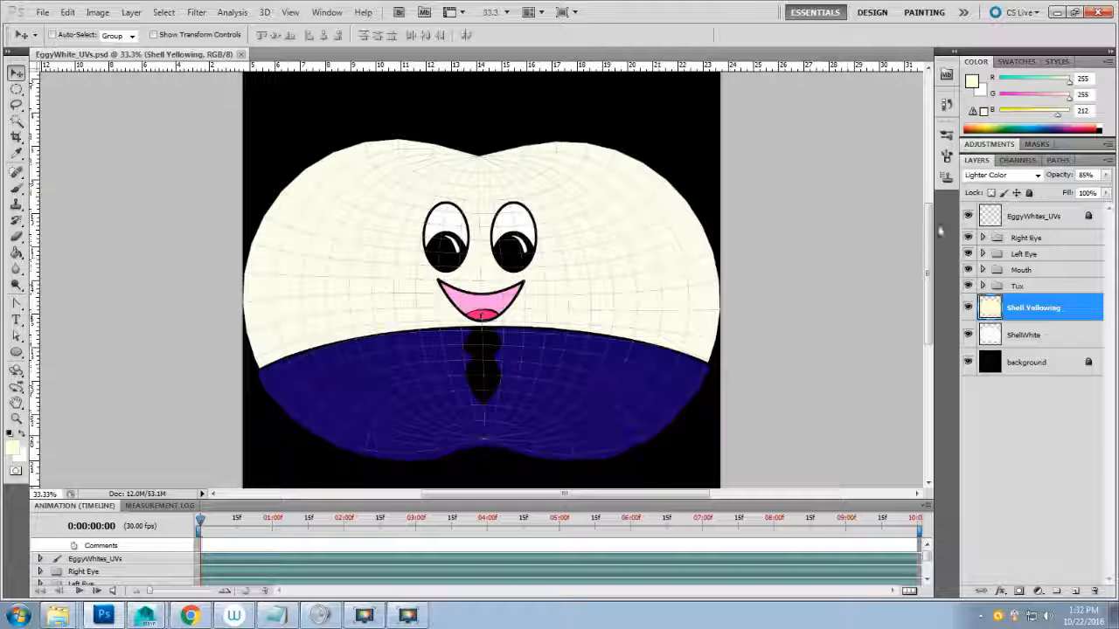
{"action": "left_click", "coordinate": [968, 216]}
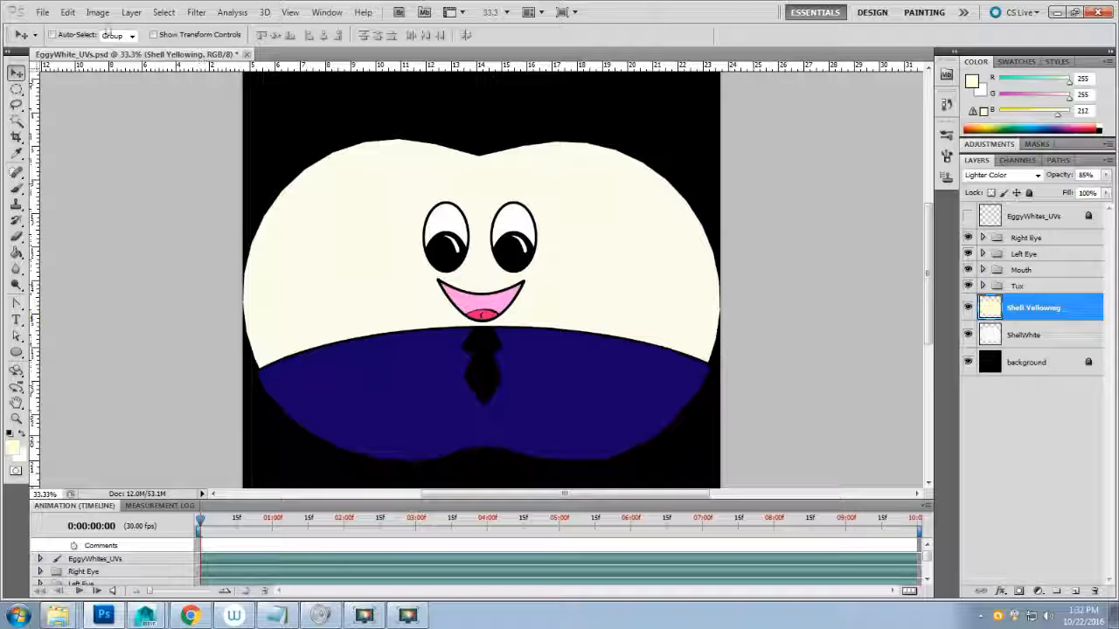
{"action": "left_click", "coordinate": [42, 12]}
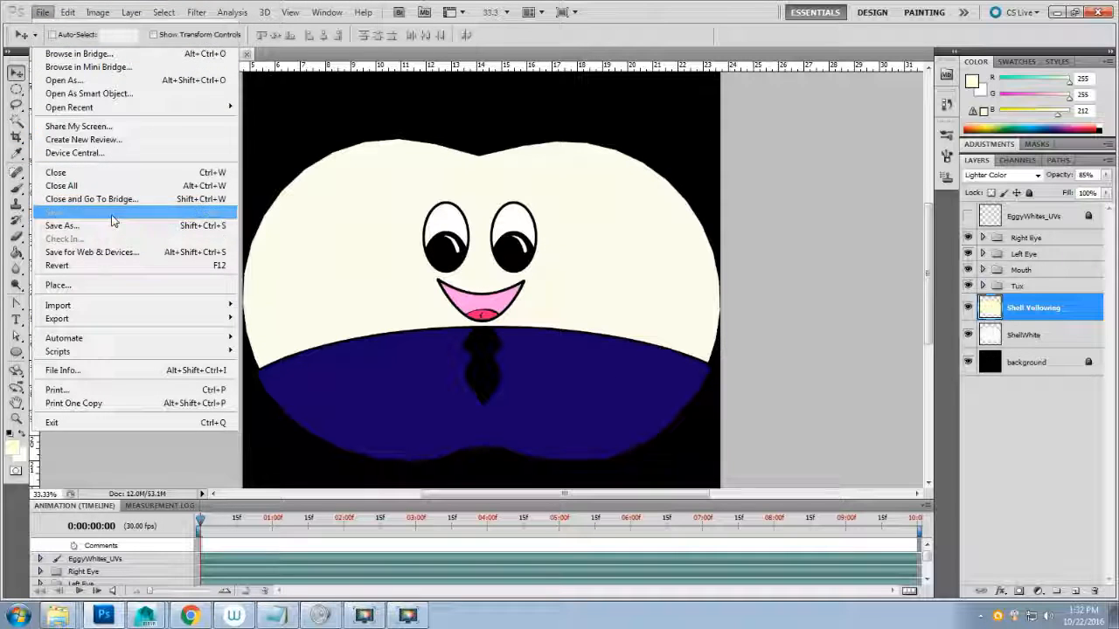
{"action": "left_click", "coordinate": [112, 215]}
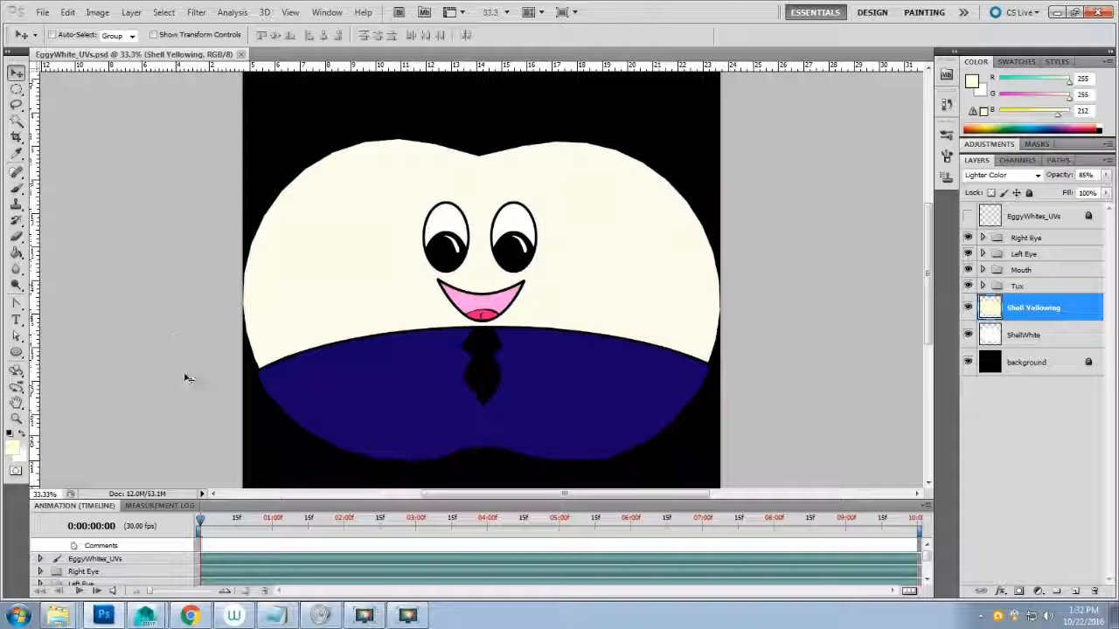
- Switch to Maya and open the egg's material attributes to bring in the updated texture
{"action": "left_click", "coordinate": [147, 619]}
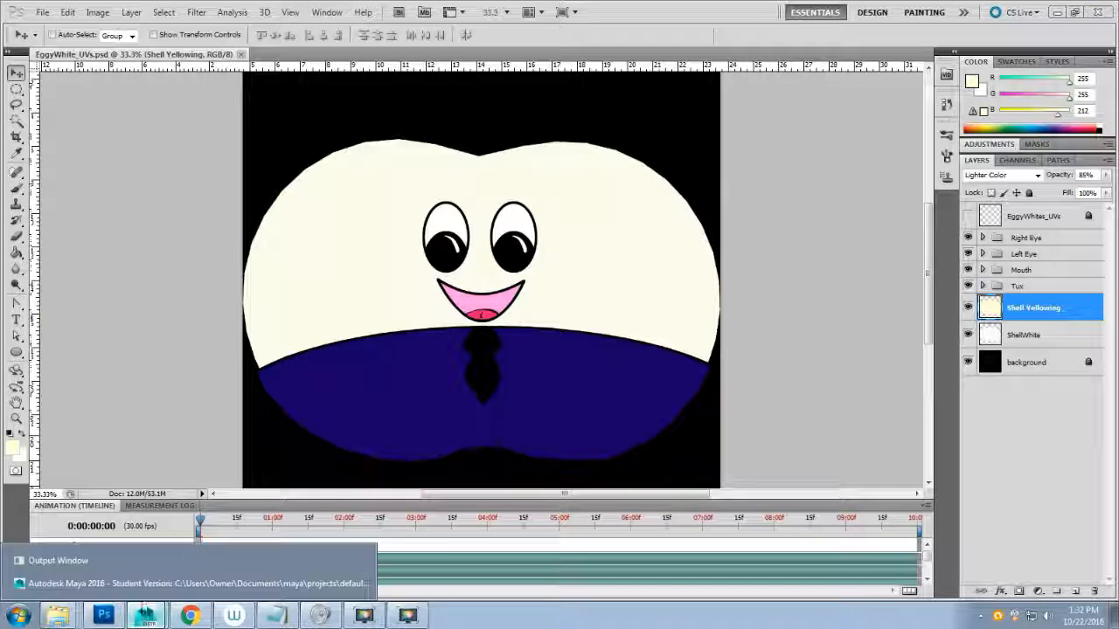
{"action": "left_click", "coordinate": [144, 588]}
{"action": "left_click", "coordinate": [410, 382]}
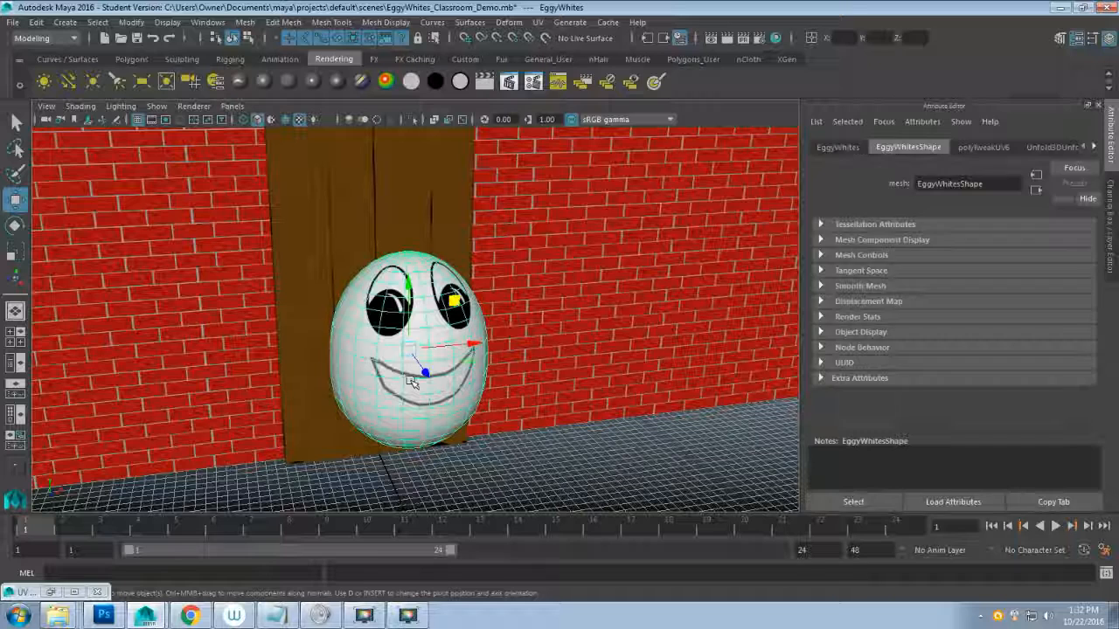
{"action": "right_click", "coordinate": [440, 274]}
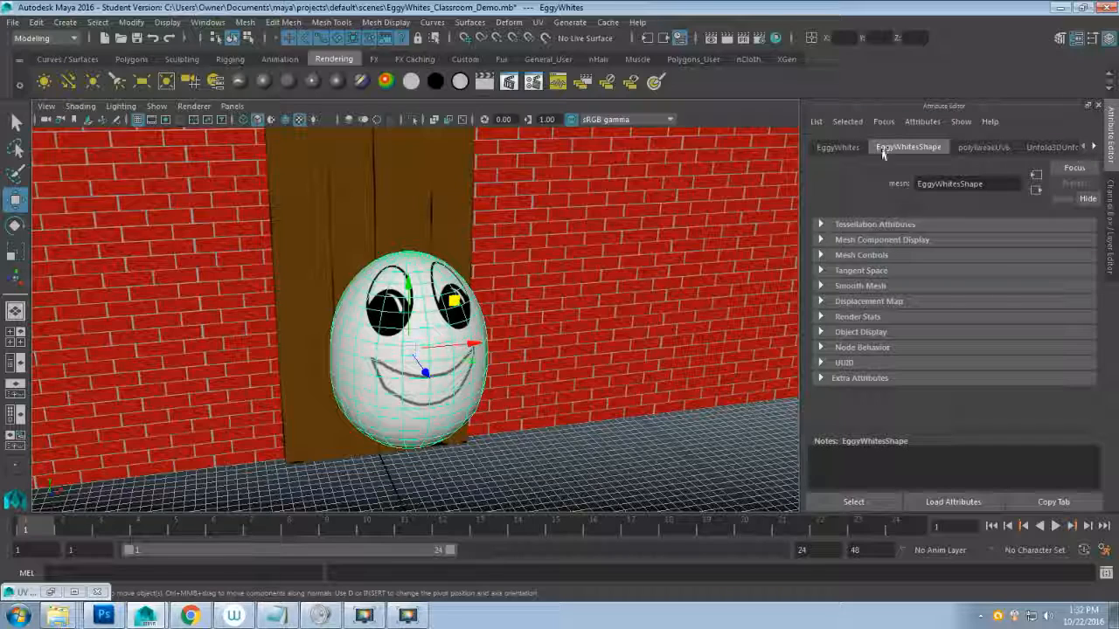
{"action": "right_click_drag", "start_coordinate": [432, 278], "coordinate": [437, 553]}
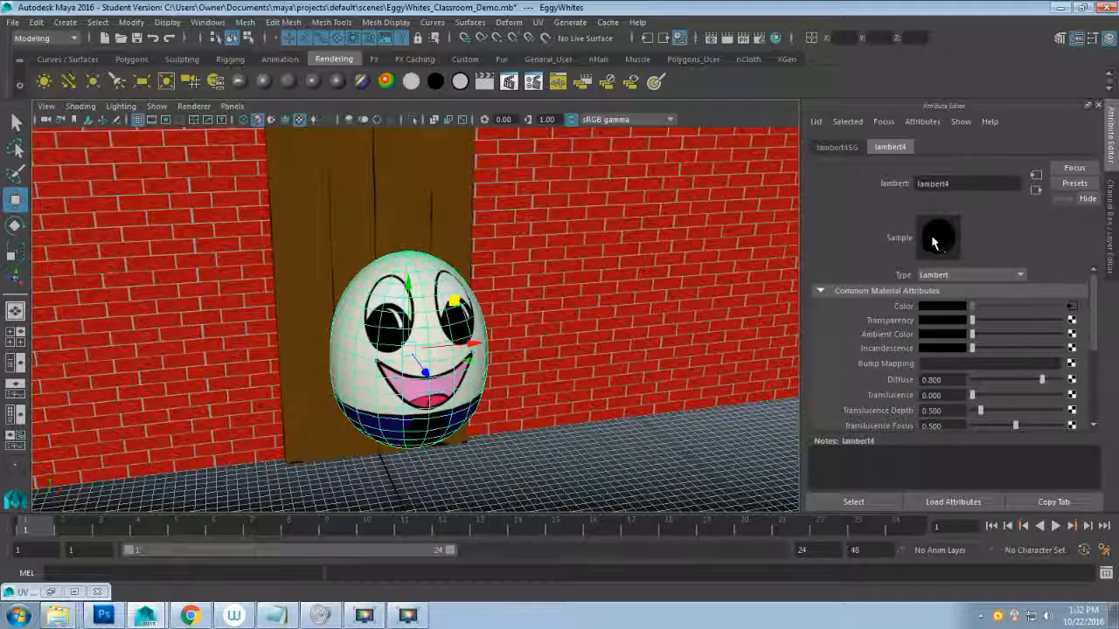
- Deselect the egg and examine its updated face and tuxedo texture up close from another angle
{"action": "left_click", "coordinate": [616, 428]}
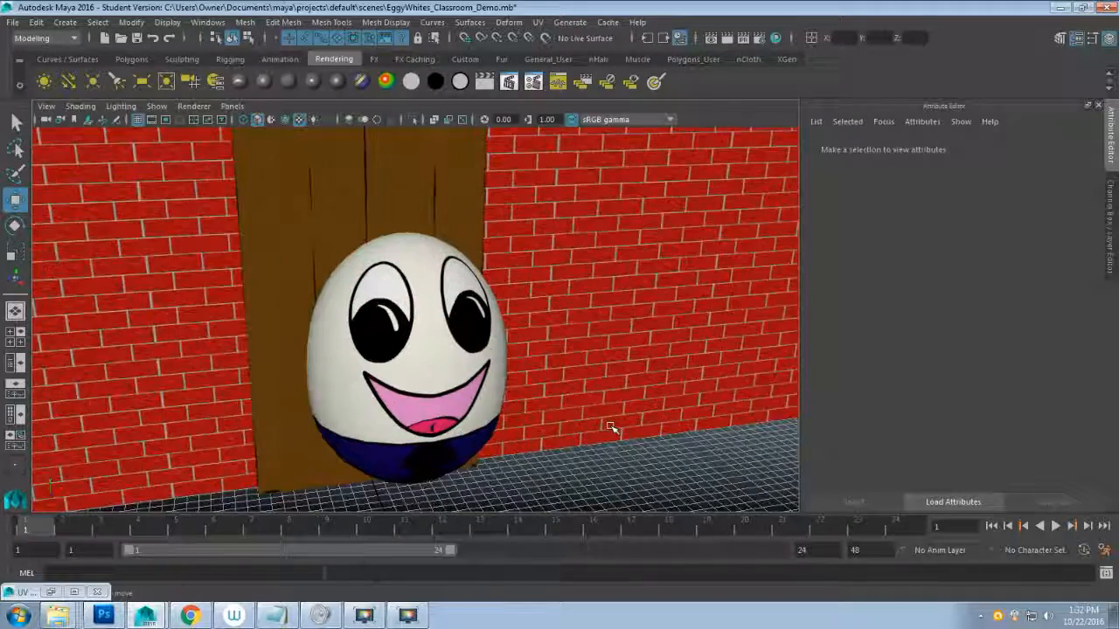
{"action": "scroll", "coordinate": [610, 429], "scroll_direction": "up", "scroll_amount": 2}
{"action": "scroll", "coordinate": [610, 427], "scroll_direction": "up", "scroll_amount": 1}
{"action": "left_click_drag", "start_coordinate": [611, 427], "coordinate": [645, 375], "text": "alt"}
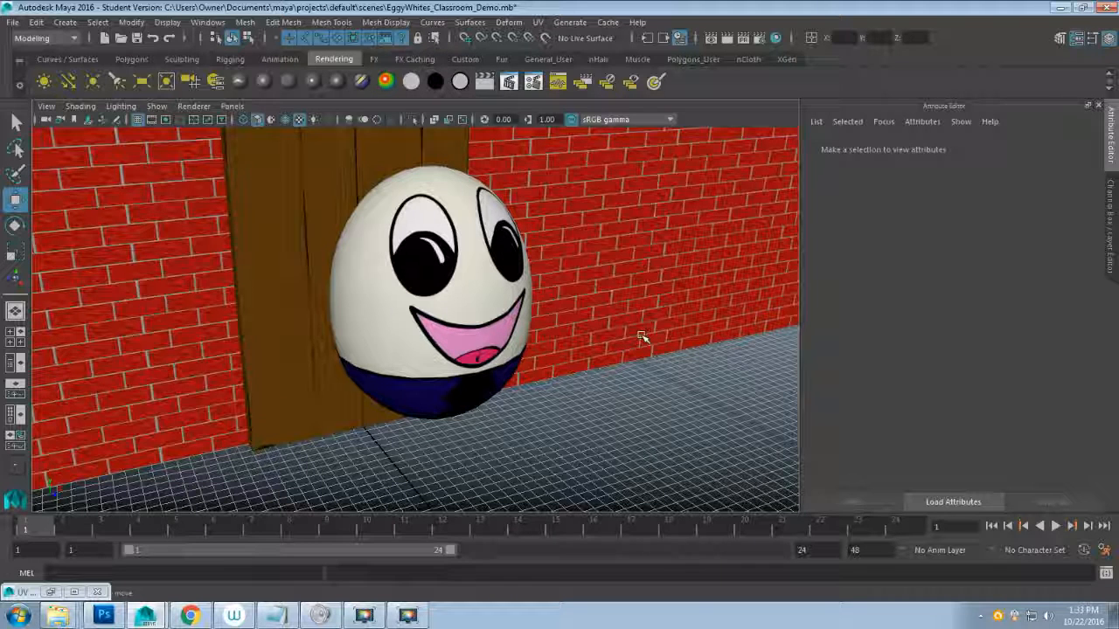